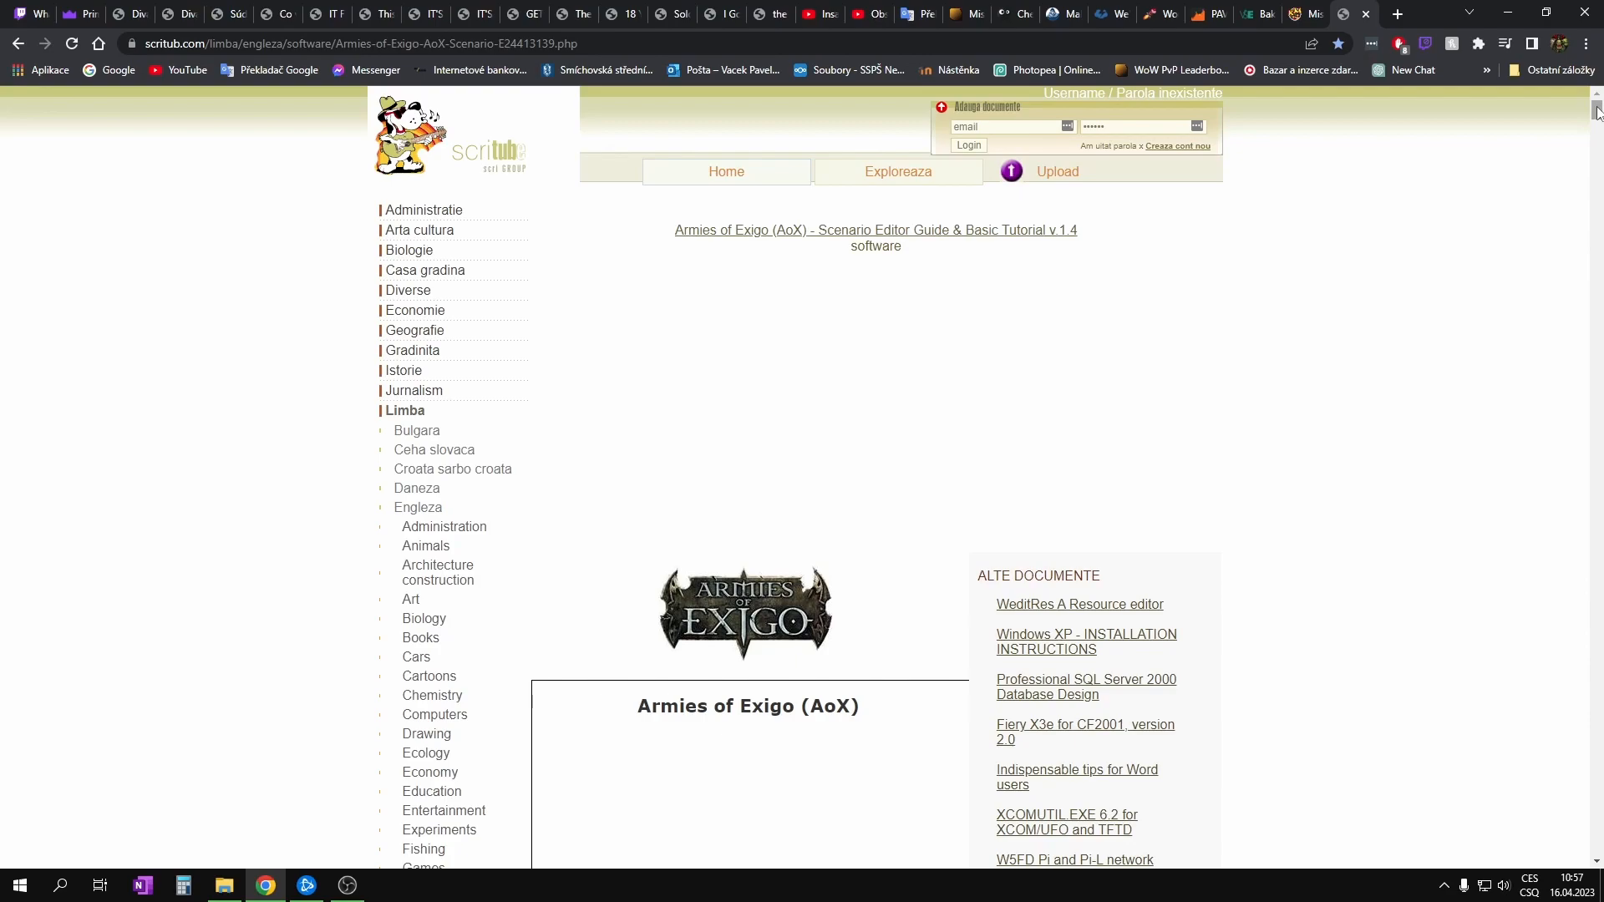
# Step: Switch from the browser to the Armies of Exigo program folder and launch the Scenario Editor
pyautogui.moveTo(1430, 13); pyautogui.dragTo(1391, 54)
pyautogui.click(1469, 42)
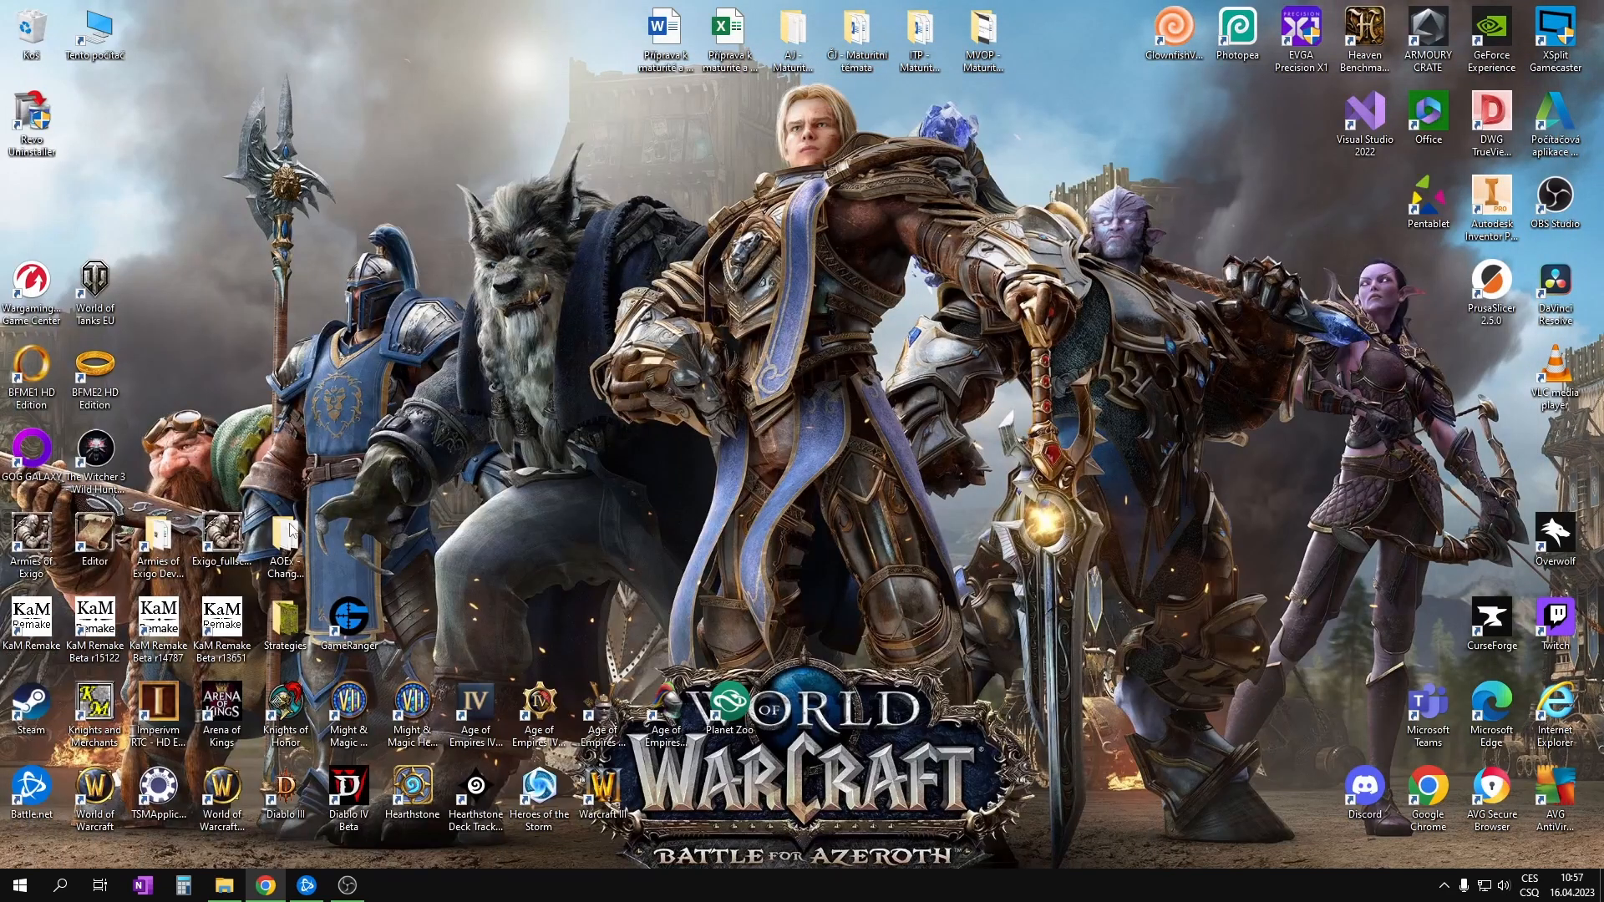
pyautogui.click(226, 887)
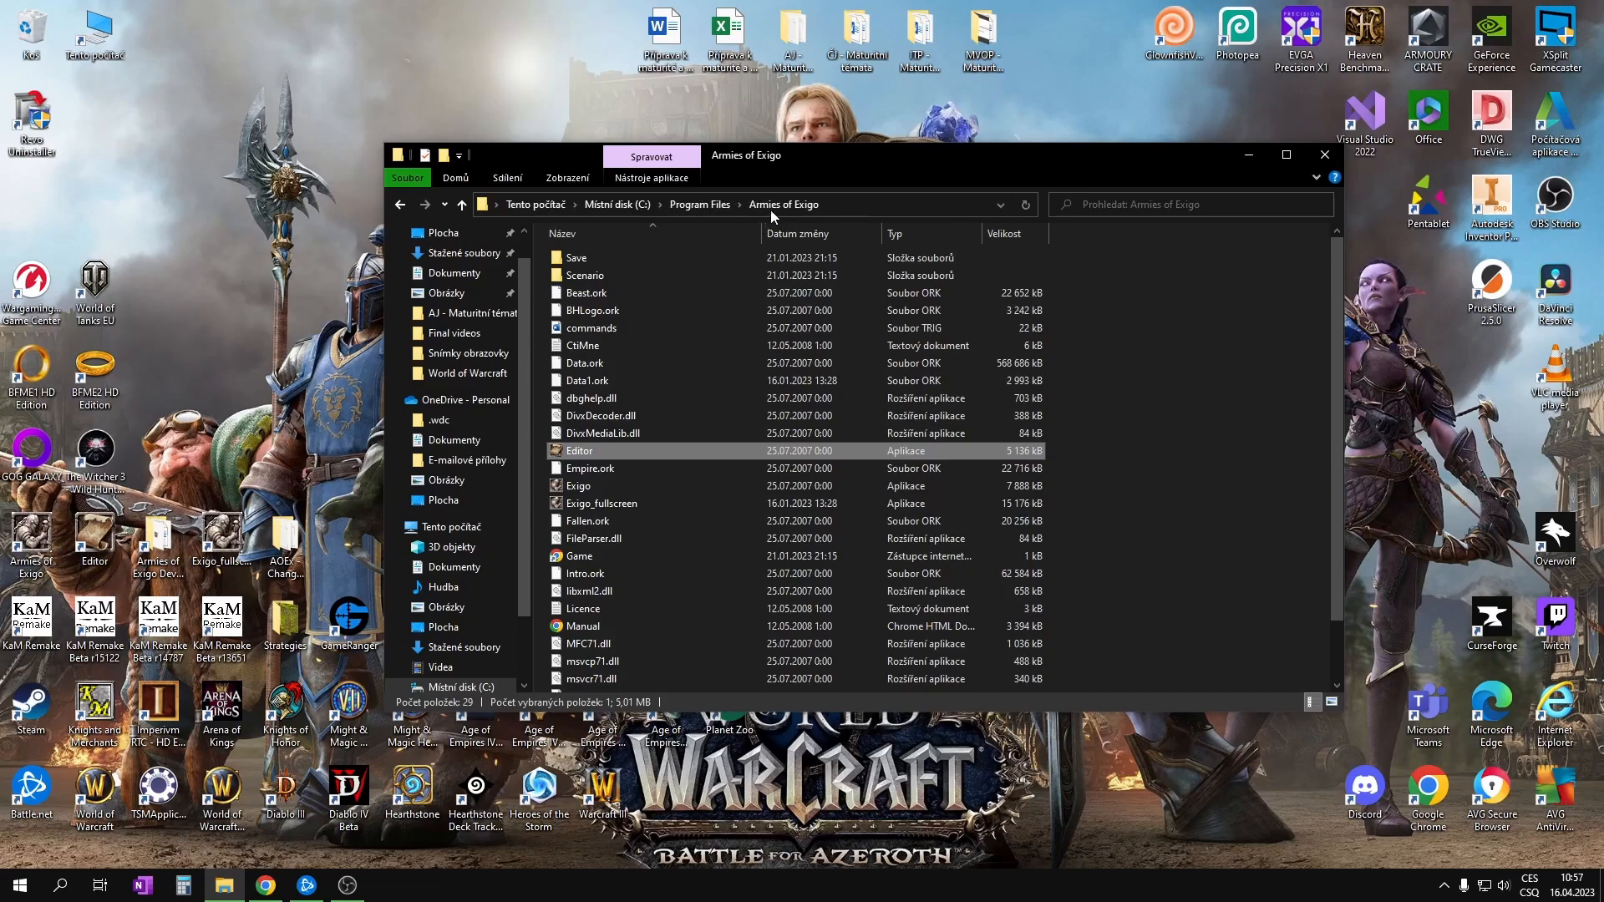
pyautogui.doubleClick(585, 452)
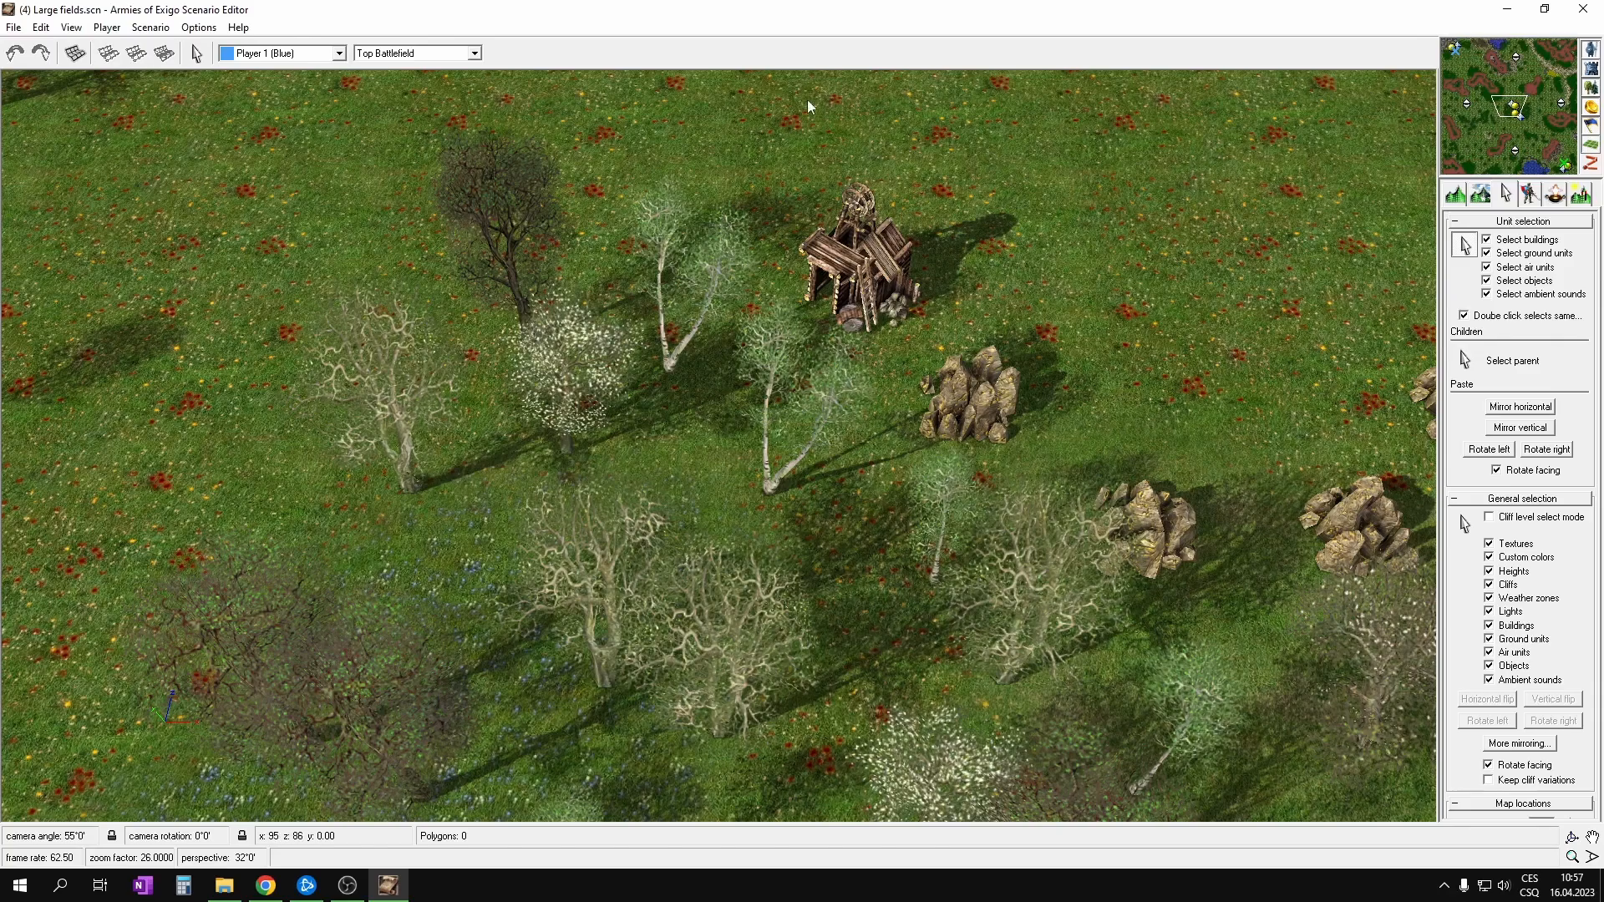
# Step: Examine the Top Battlefield of the Large fields map around its centre and its north-eastern part
pyautogui.scroll(-6, 718, 315)
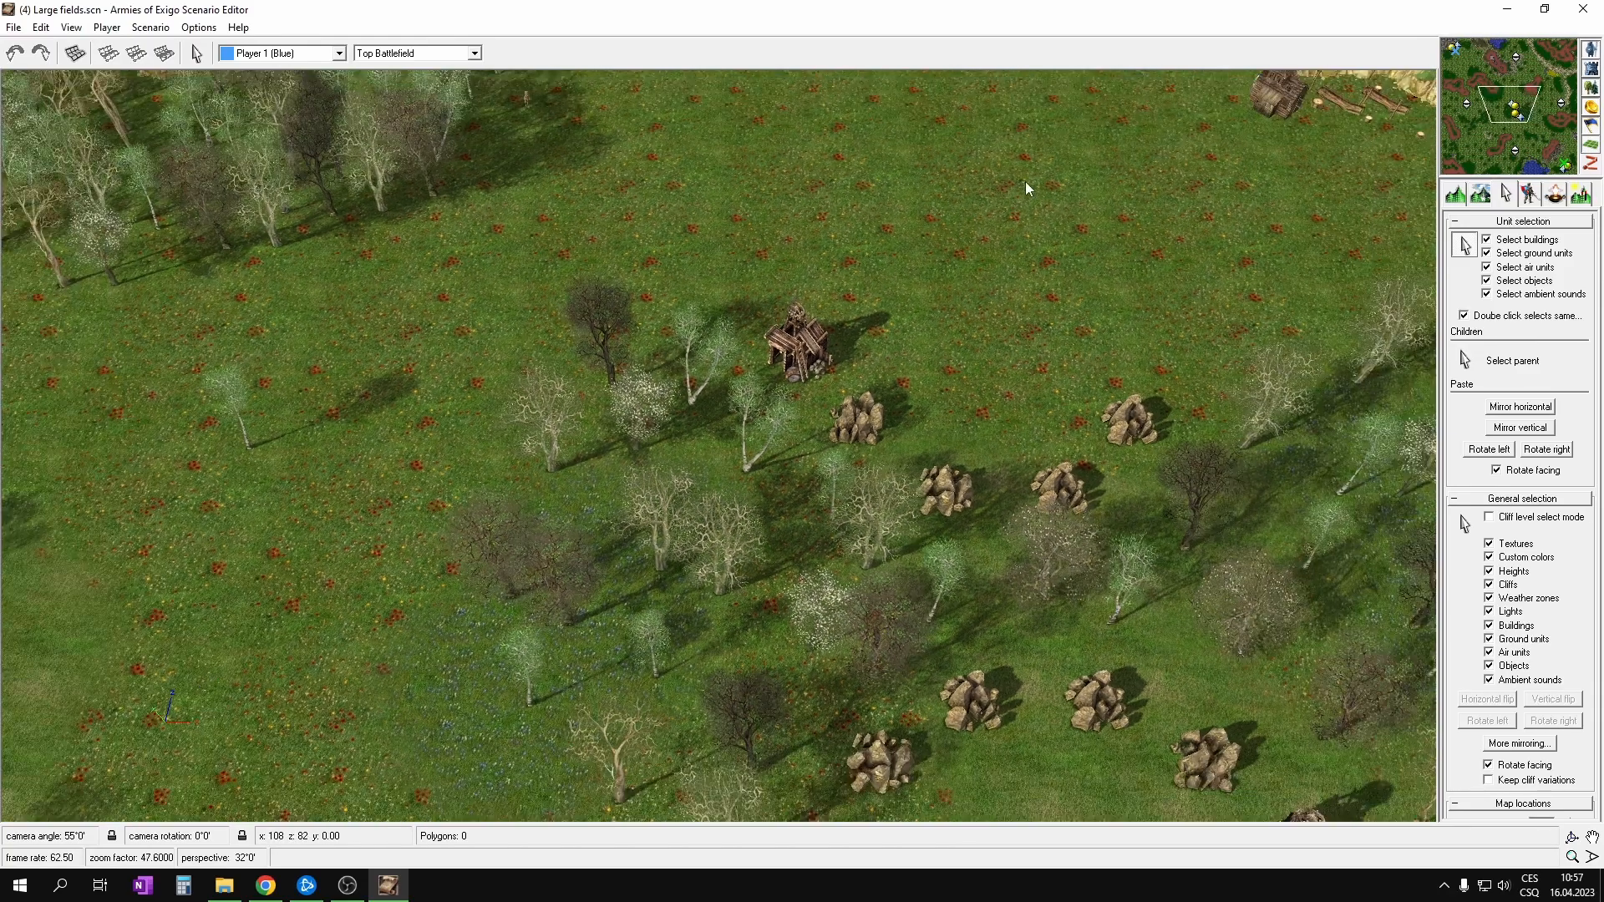
pyautogui.moveTo(1144, 112); pyautogui.dragTo(877, 242, button='middle')
pyautogui.moveTo(1064, 268); pyautogui.dragTo(1353, 44, button='middle')
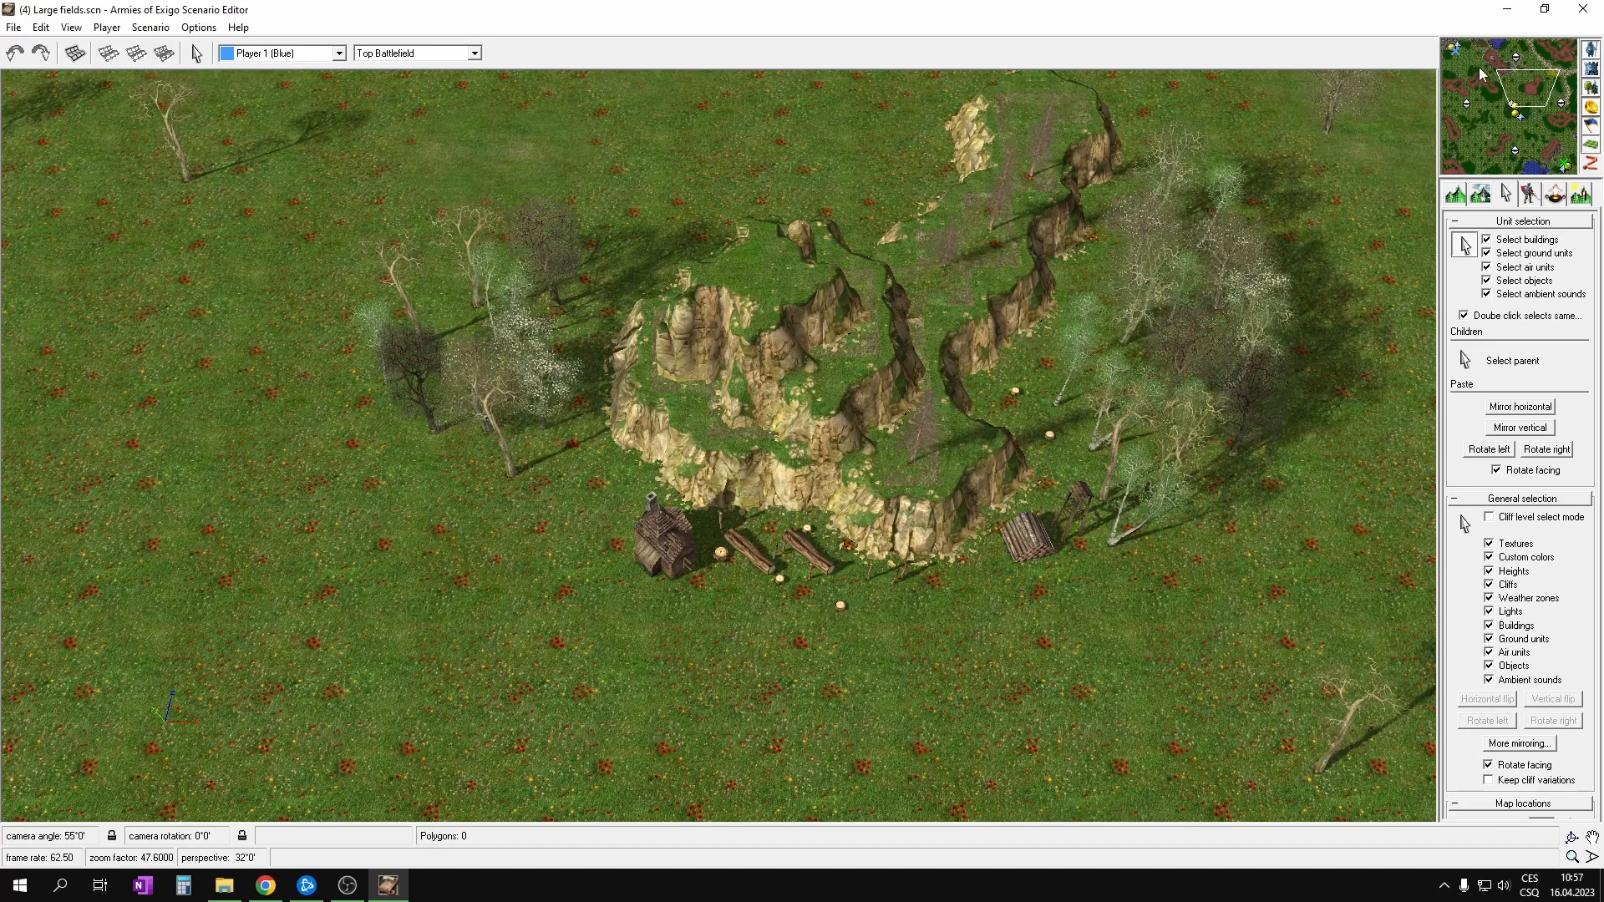
pyautogui.moveTo(1515, 79); pyautogui.dragTo(1554, 56)
pyautogui.click(1540, 56)
pyautogui.moveTo(1236, 332); pyautogui.dragTo(1097, 354, button='middle')
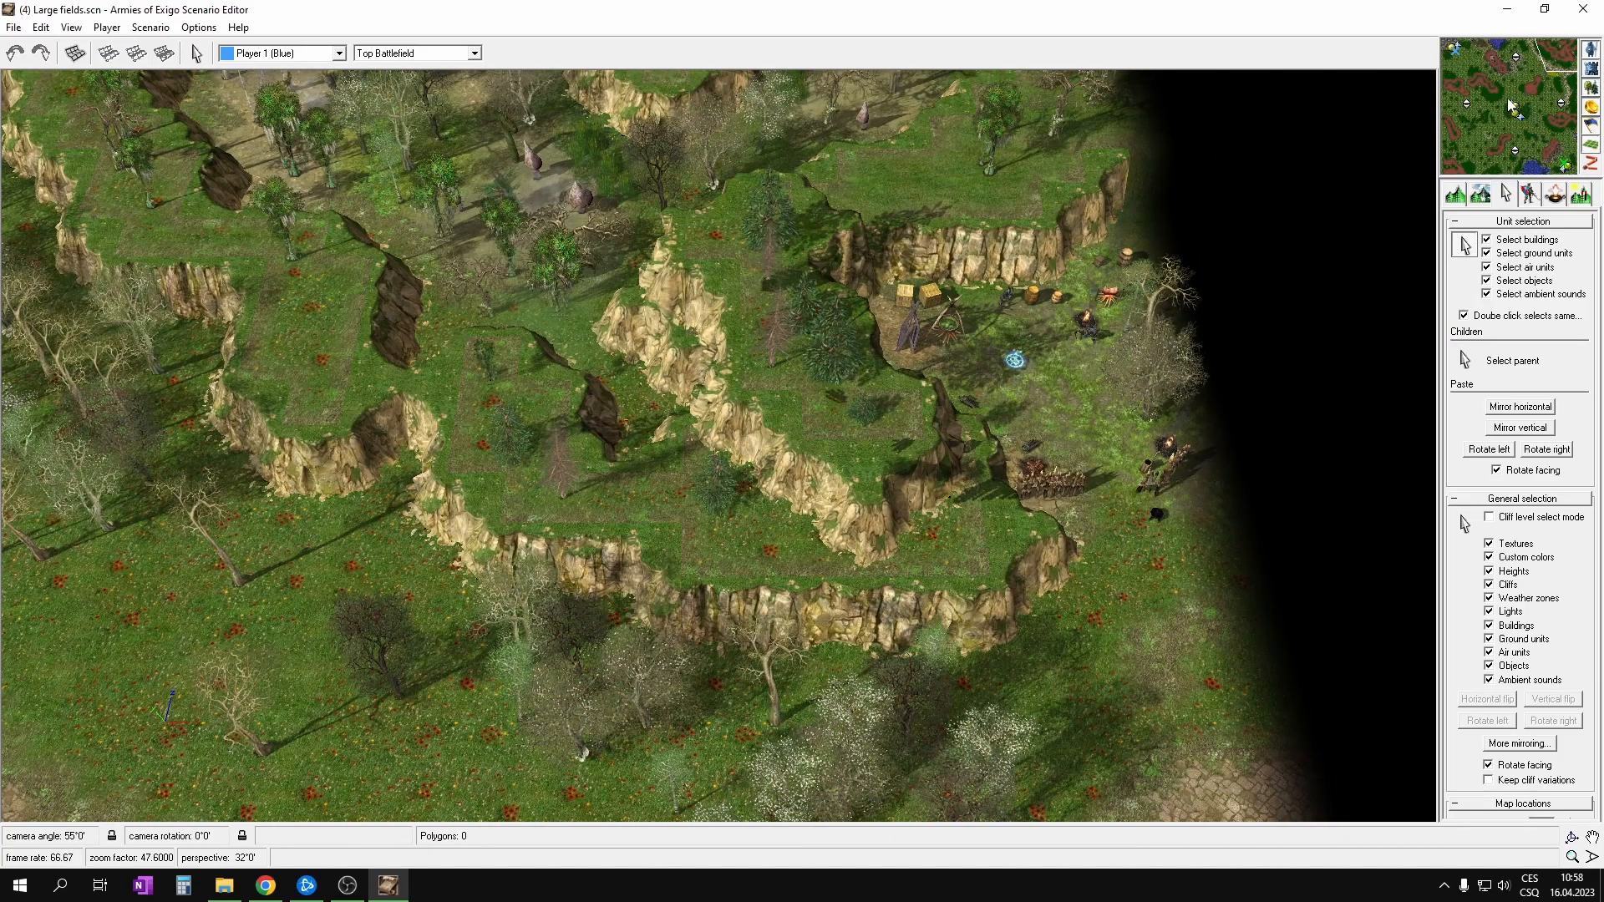
# Step: Show the Bottom Battlefield and inspect its central area, south-western start location and western side
pyautogui.press('Tab')
pyautogui.moveTo(1480, 79); pyautogui.dragTo(1521, 129)
pyautogui.click(1563, 62)
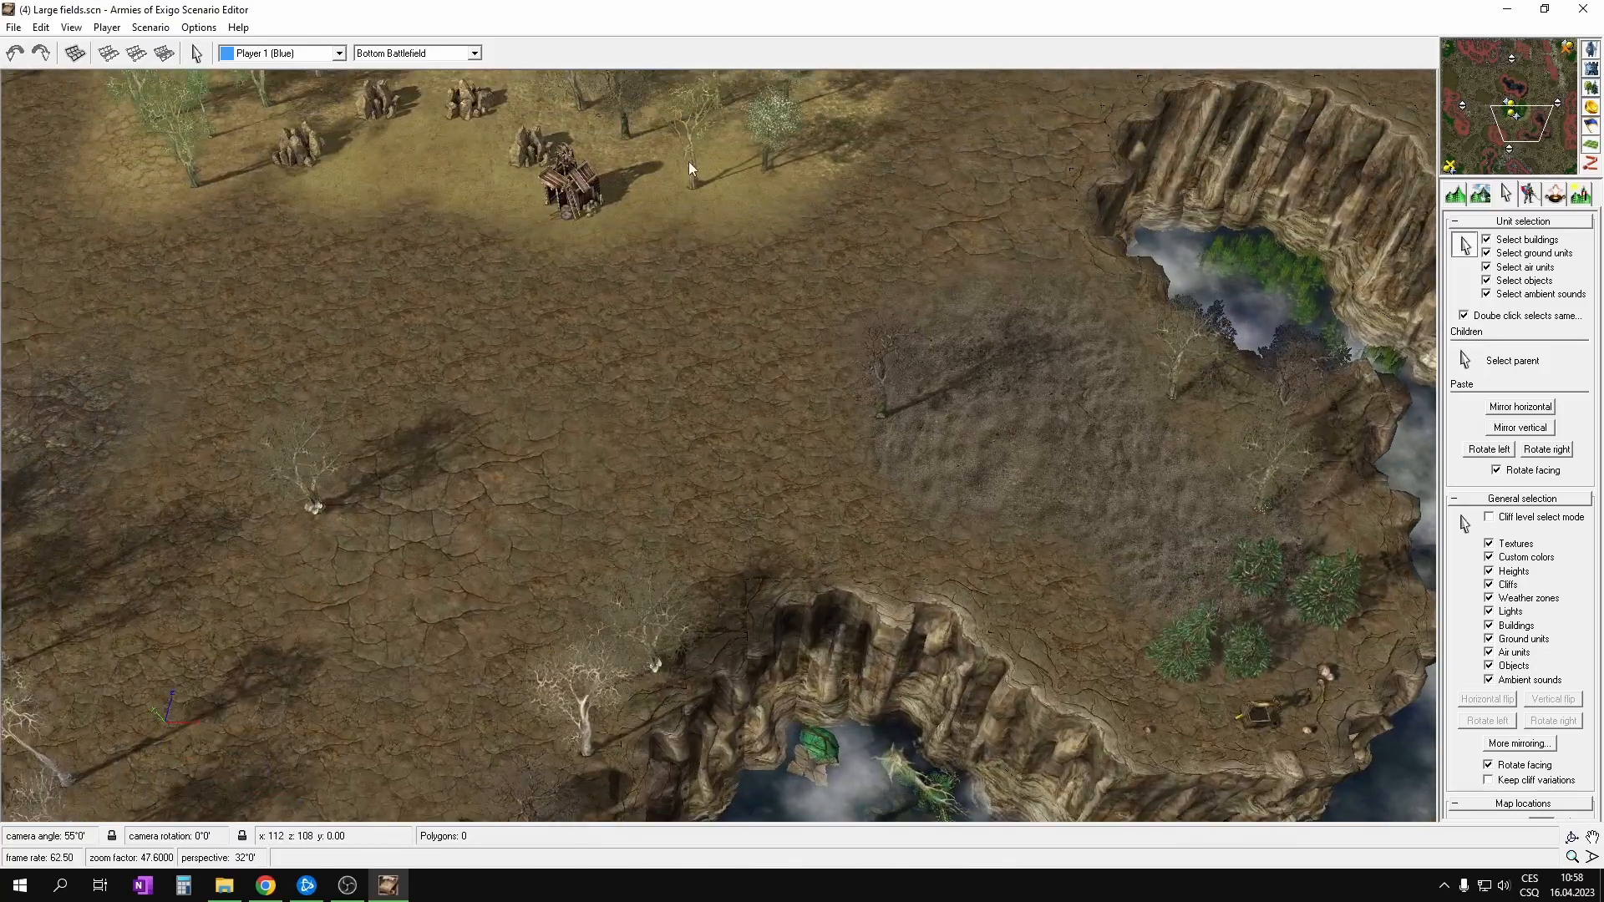
pyautogui.click(1516, 117)
pyautogui.moveTo(897, 575); pyautogui.dragTo(660, 338, button='middle')
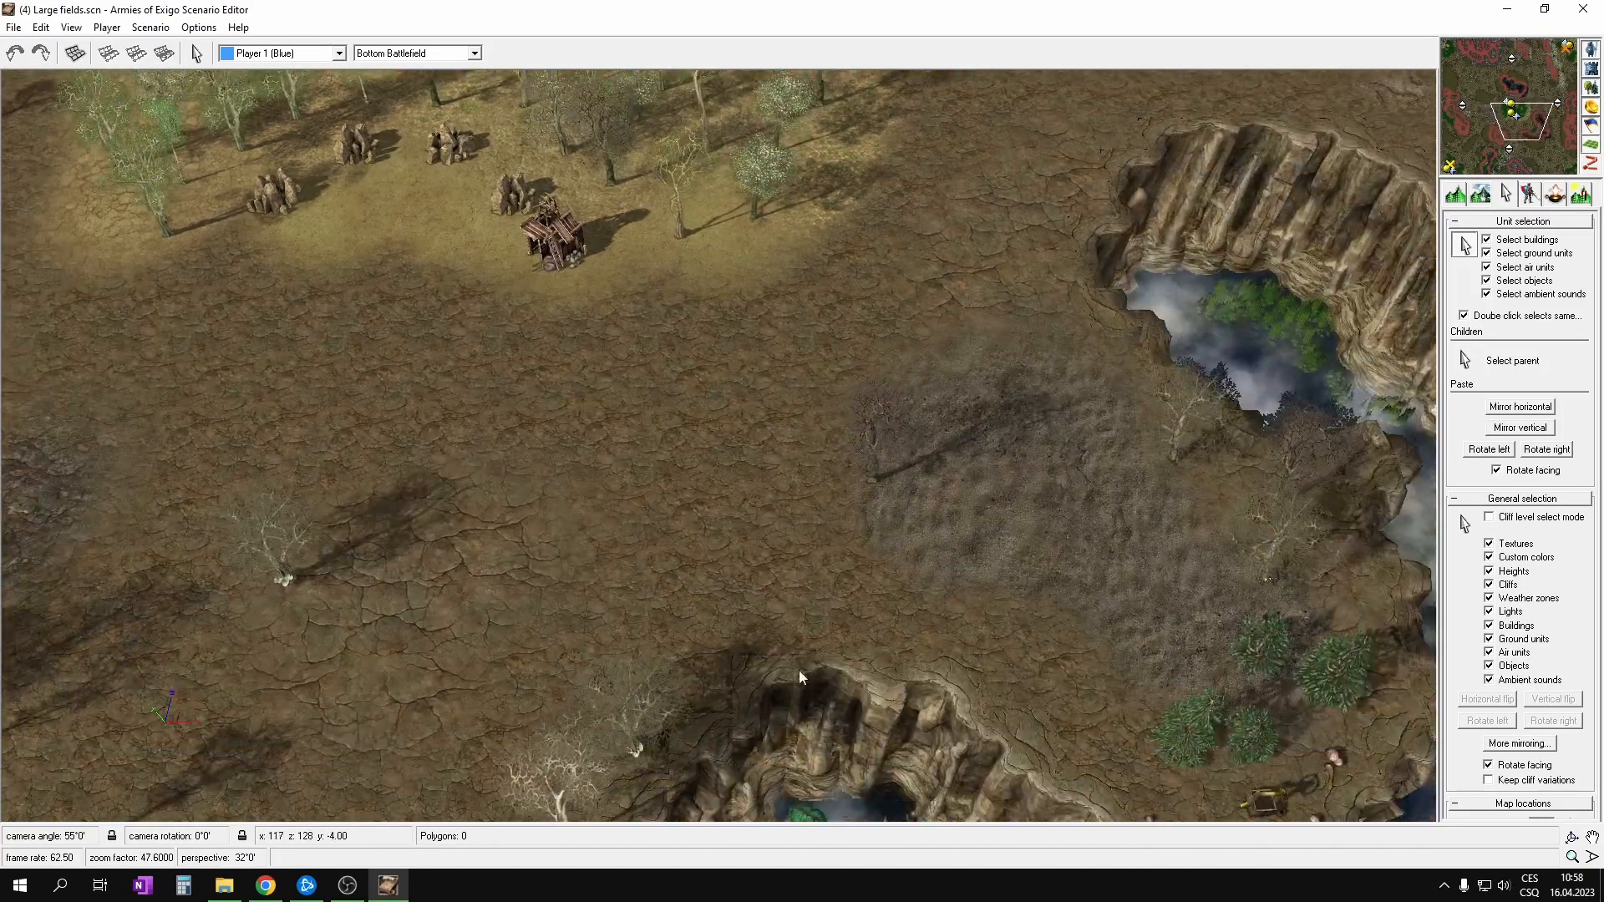
pyautogui.click(1454, 168)
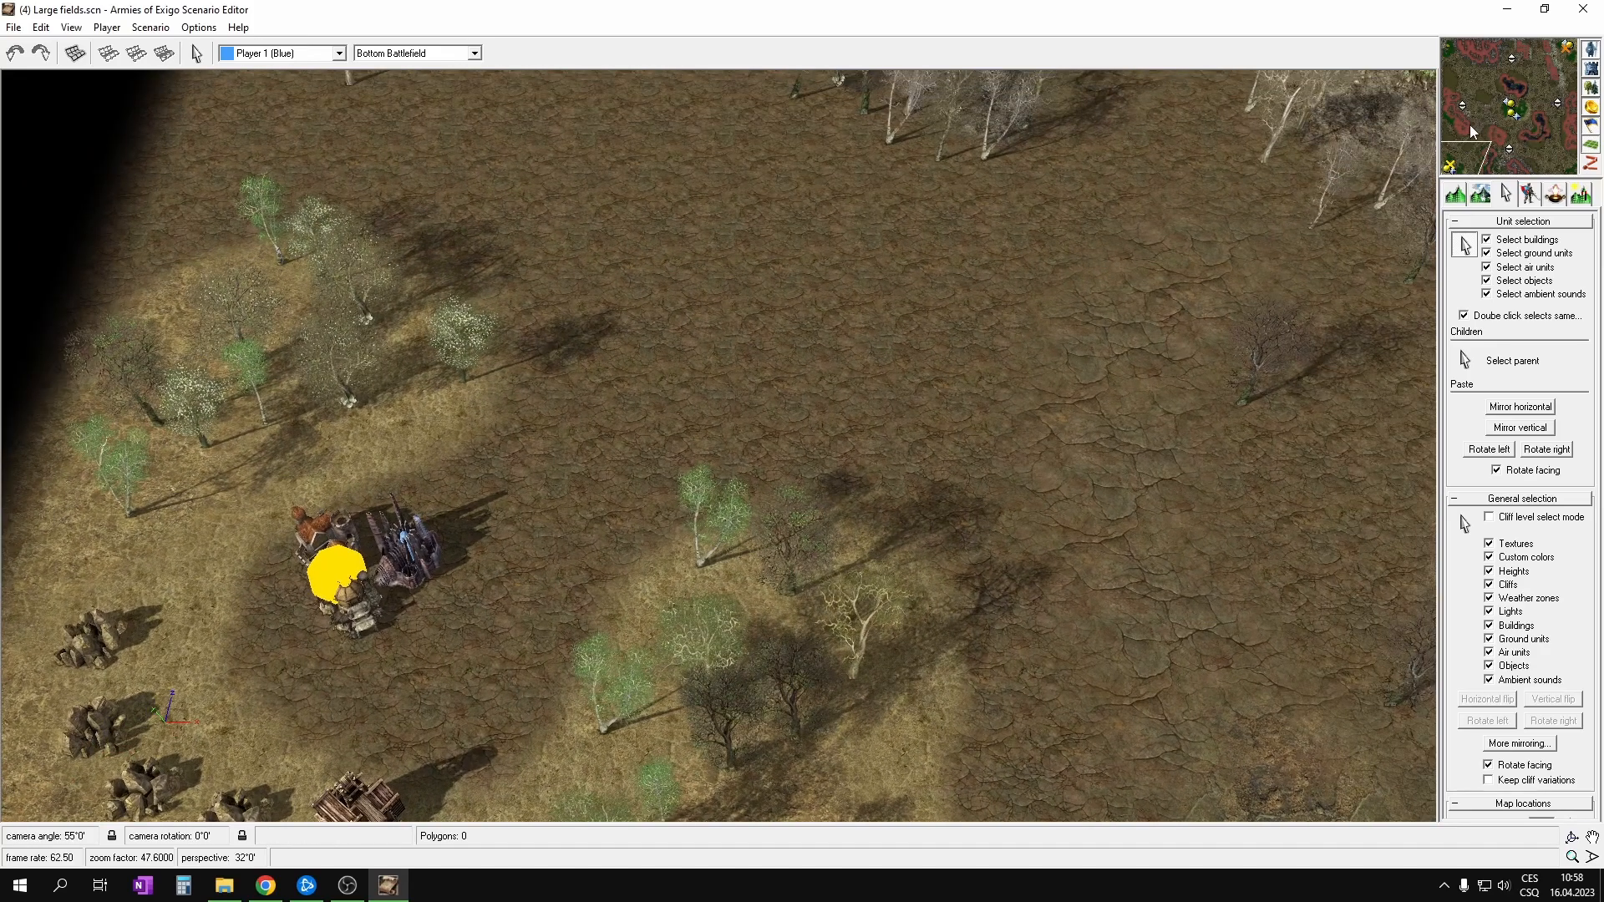
pyautogui.click(1470, 124)
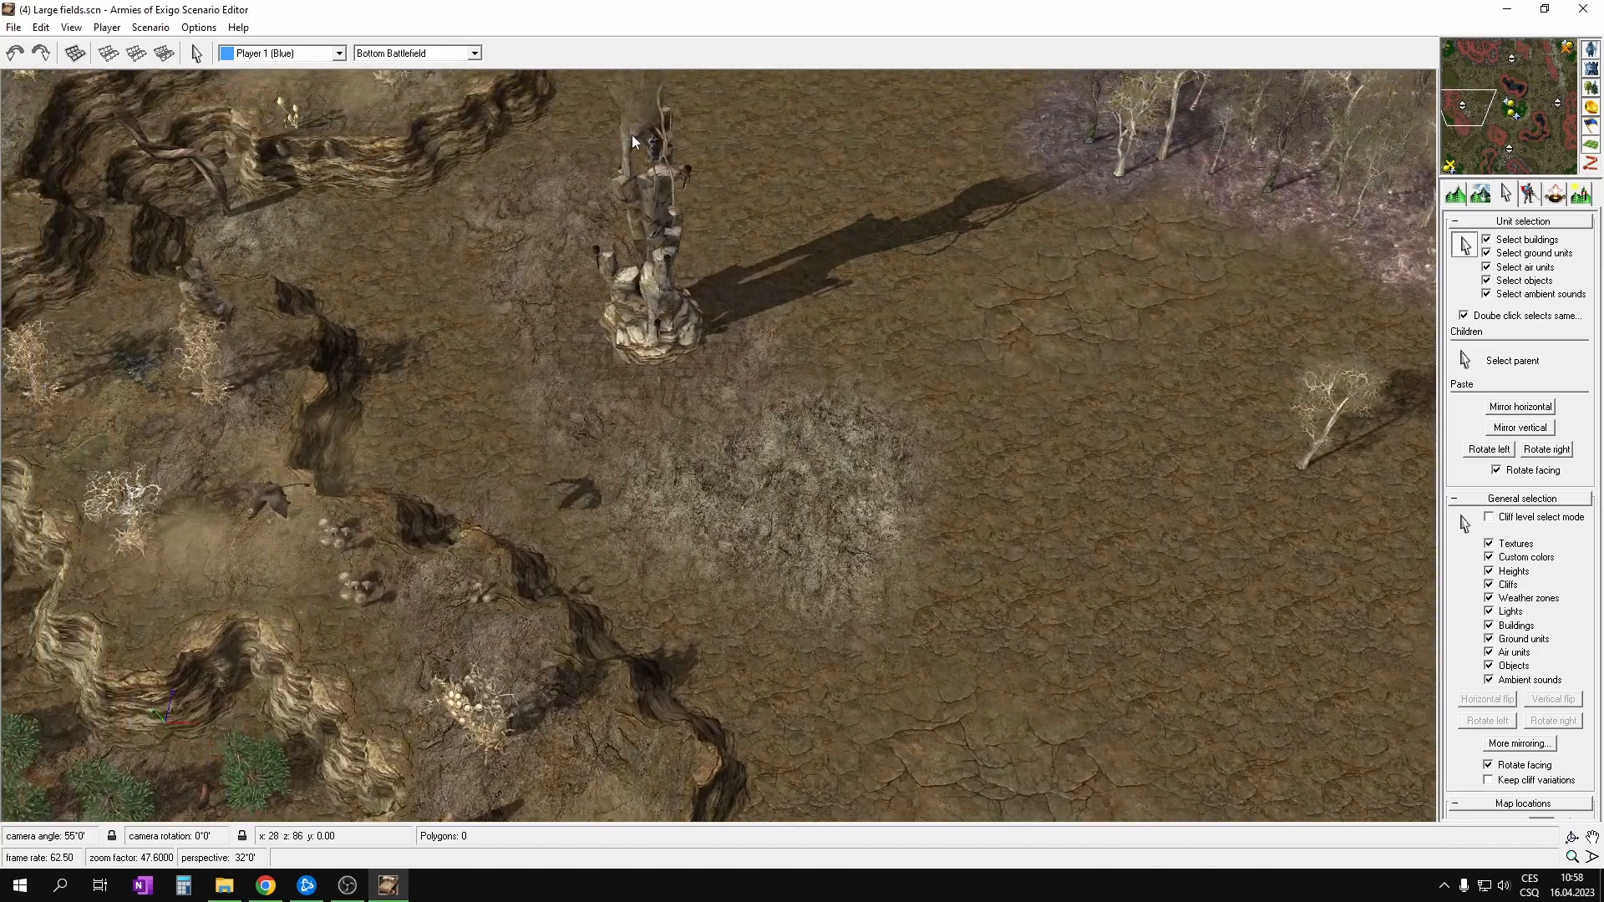
# Step: Return to the Top Battlefield and inspect its north-western and south-eastern corners
pyautogui.click(1480, 80)
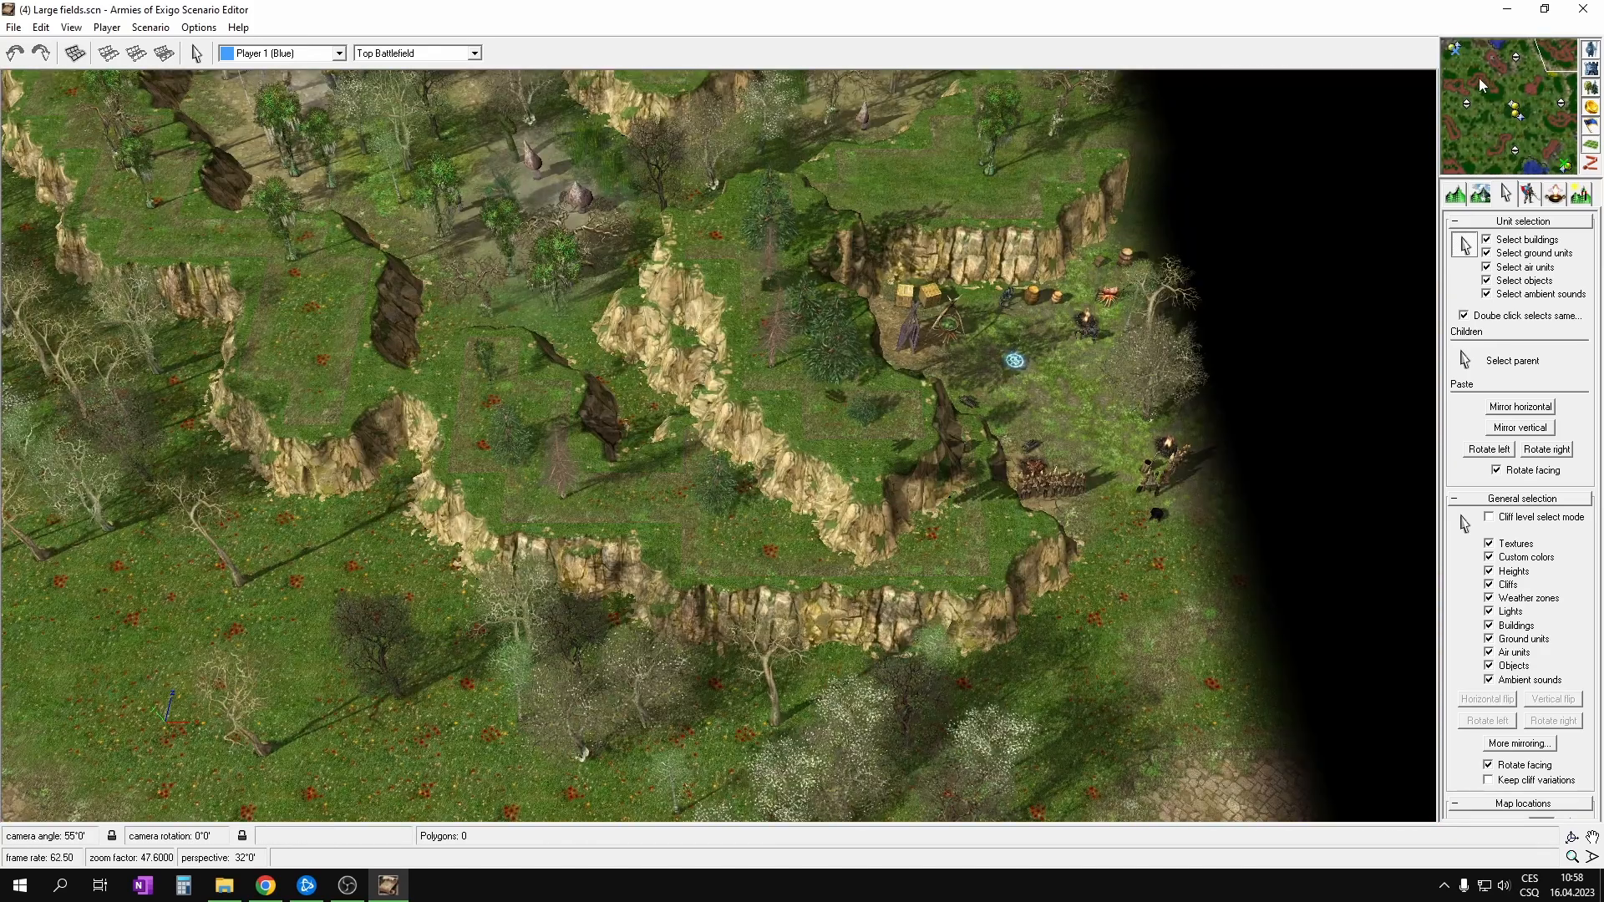
pyautogui.click(1462, 59)
pyautogui.click(1568, 173)
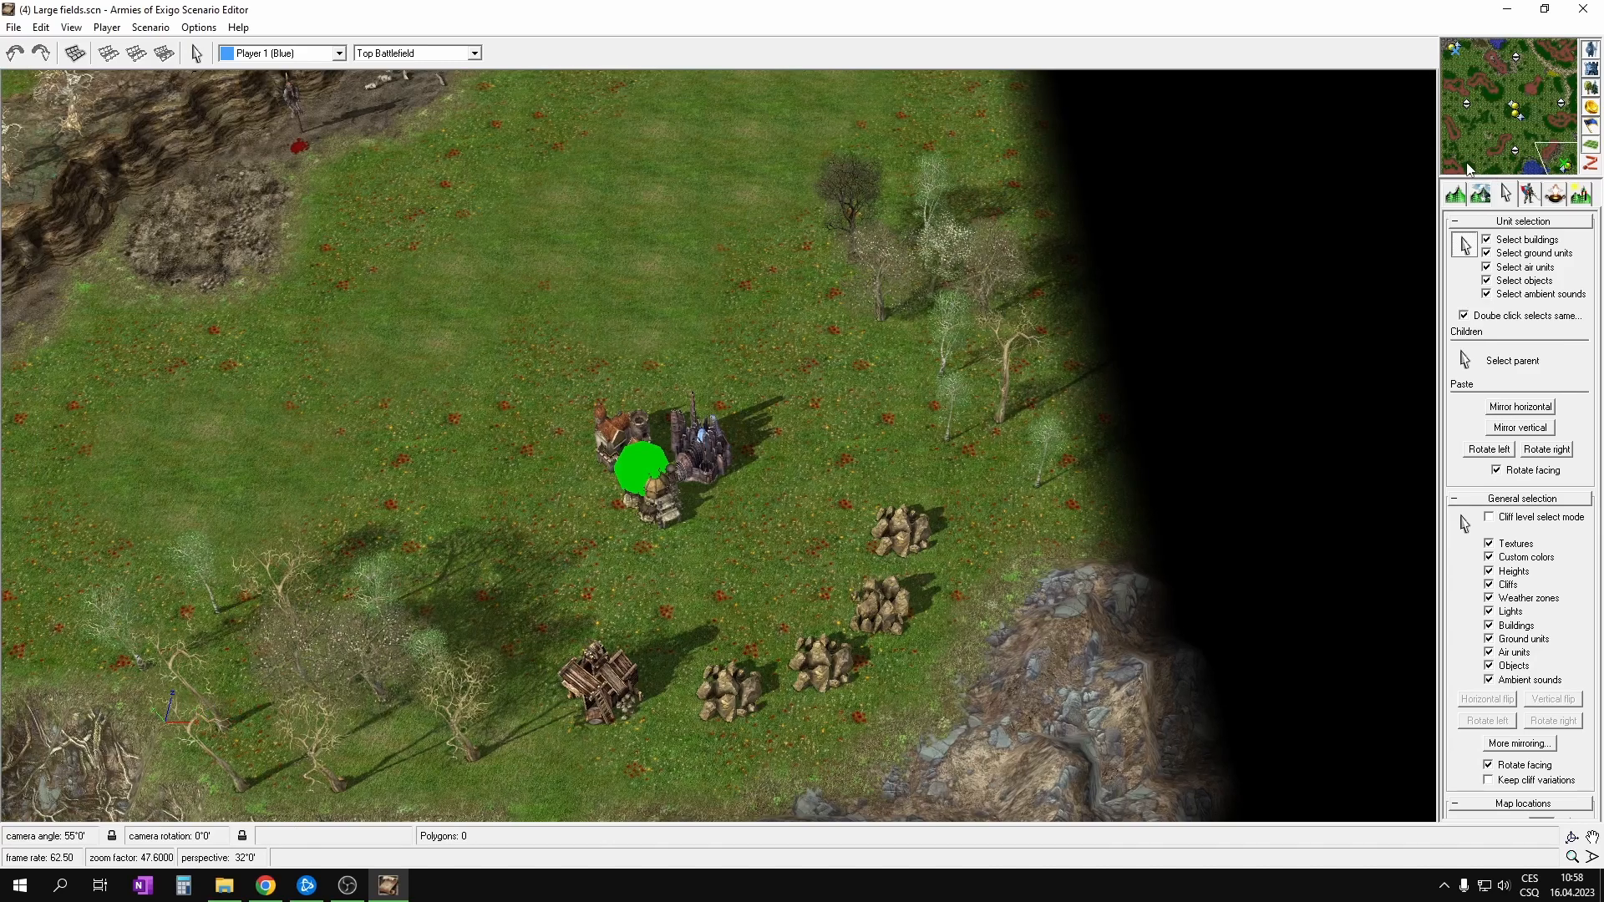
pyautogui.moveTo(2, 2)
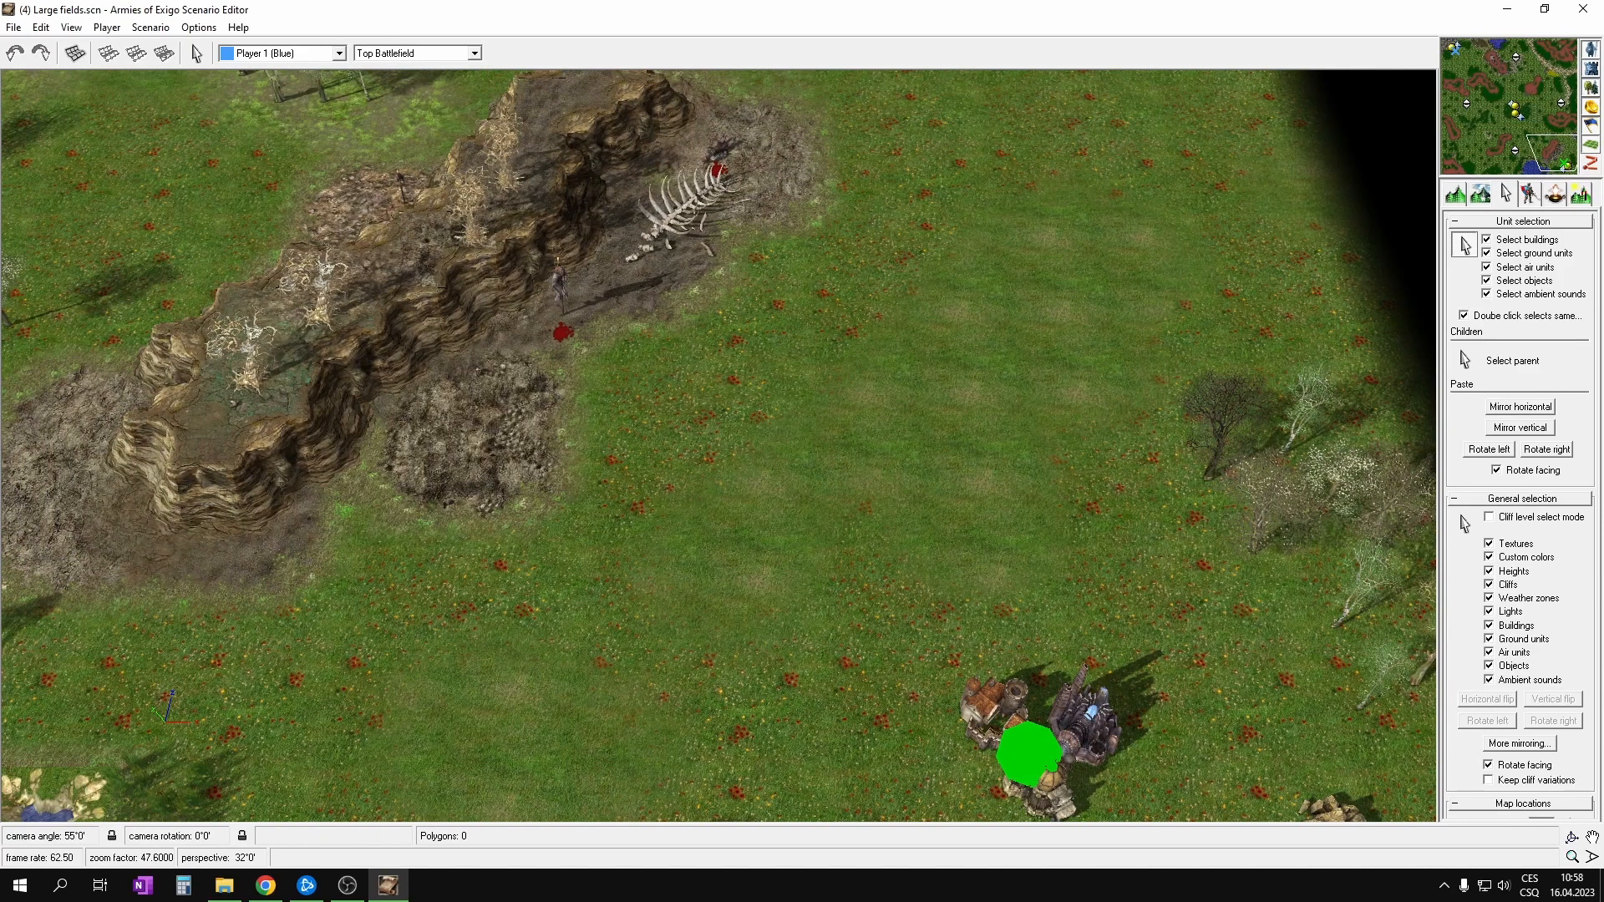
# Step: Switch to the Scenario Editor guide in Chrome and read the sections on hotkeys and creating a new scenario
pyautogui.moveTo(0, 66); pyautogui.dragTo(1154, 0)
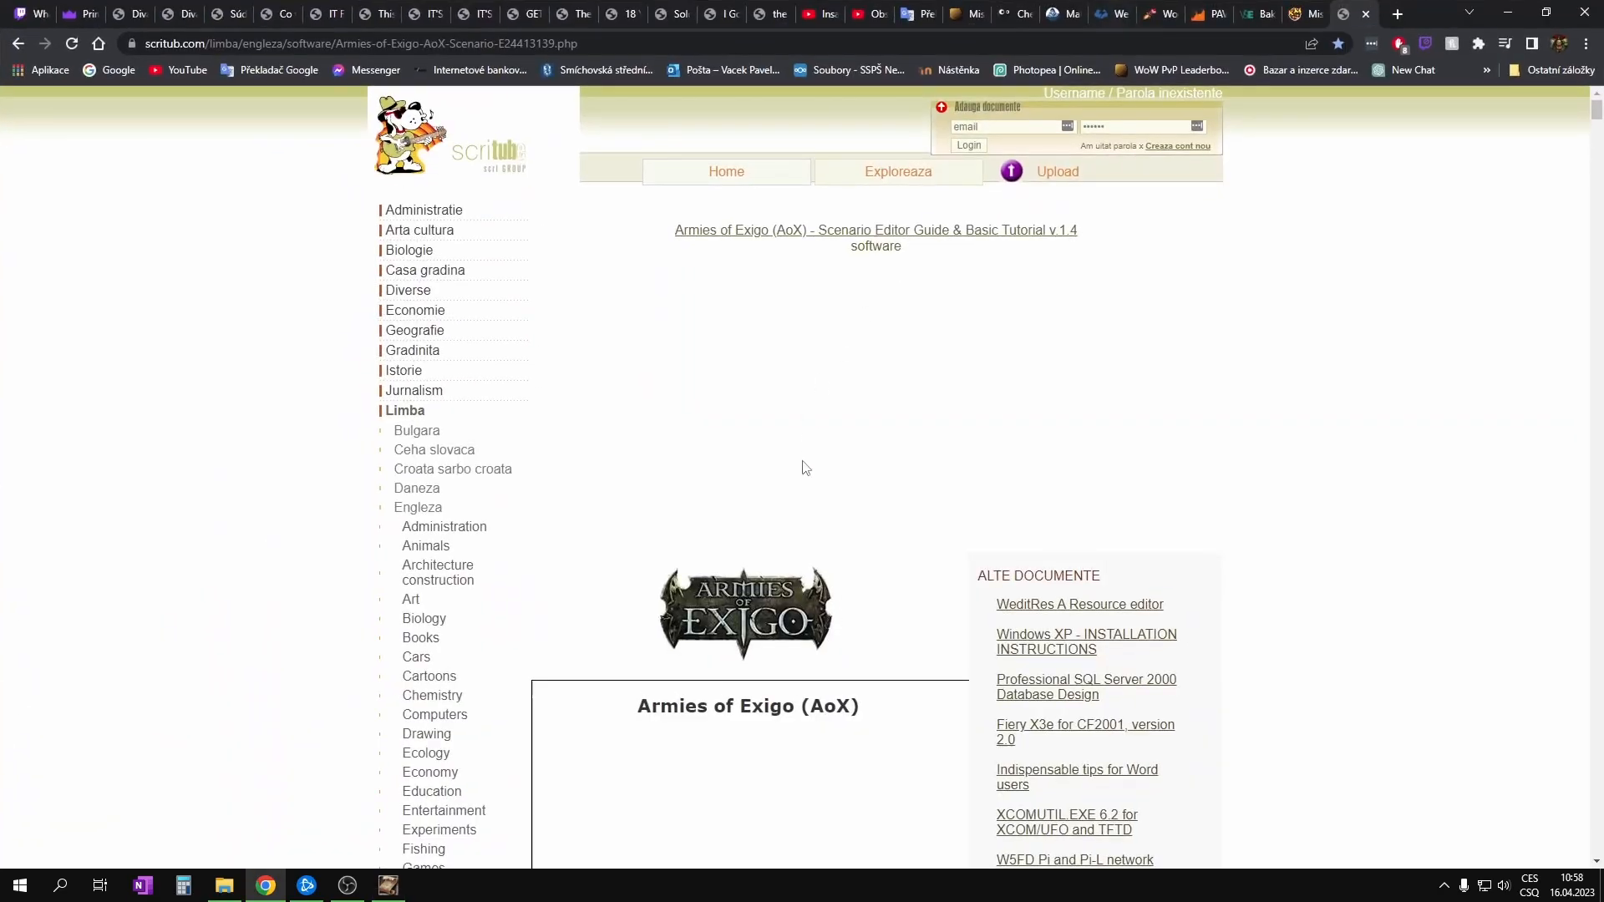
pyautogui.scroll(-4, 1470, 242)
pyautogui.moveTo(1596, 126); pyautogui.dragTo(1596, 190)
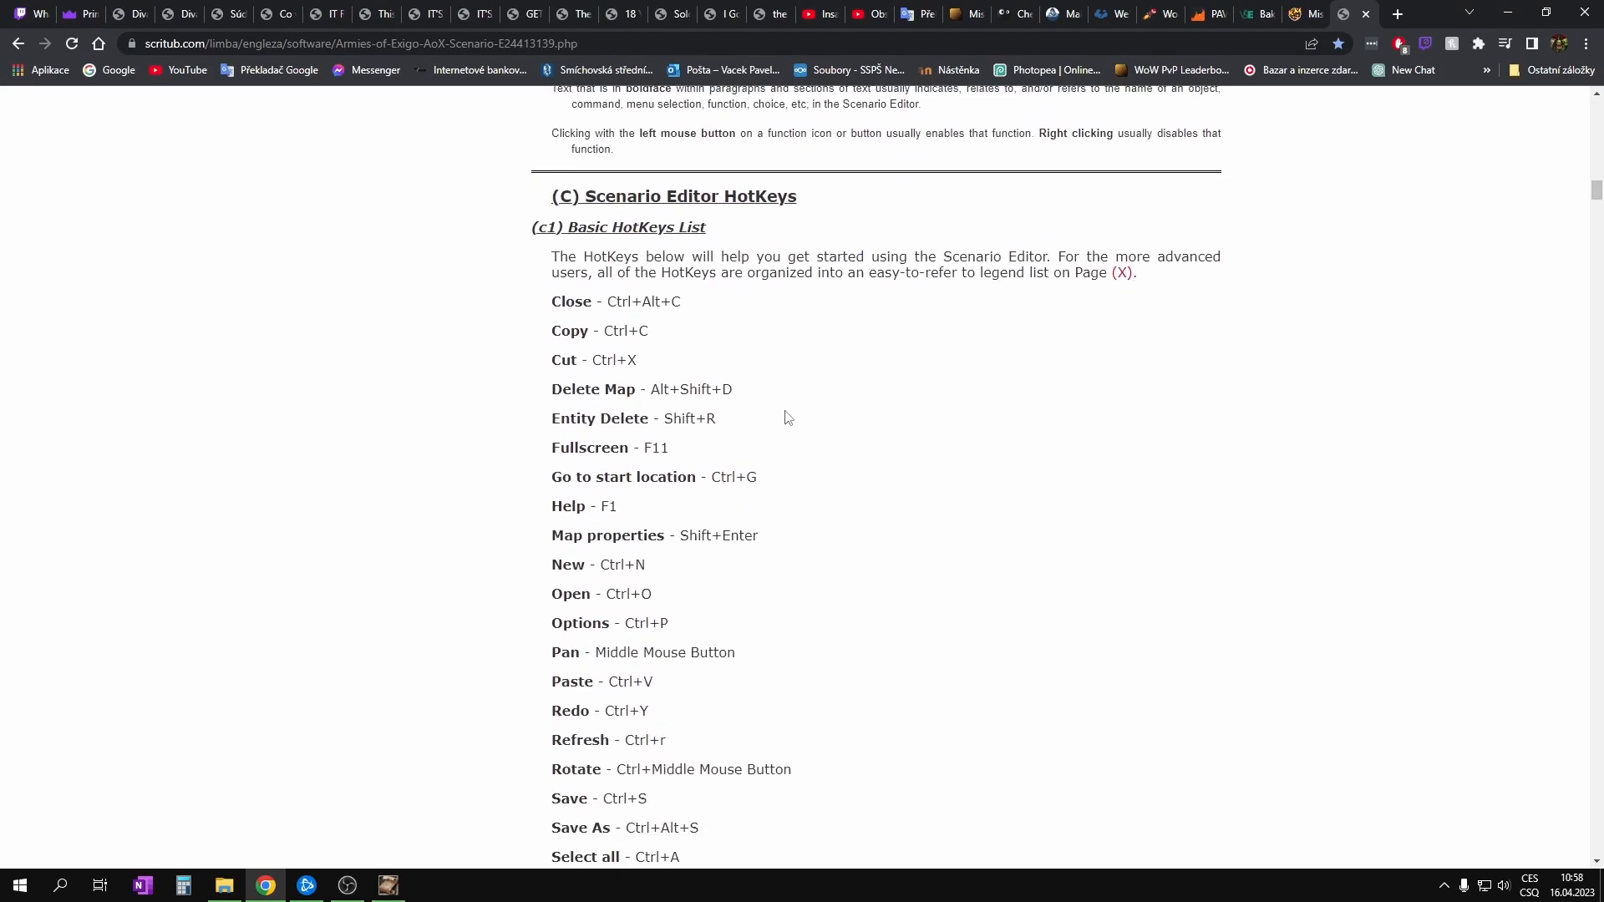
pyautogui.scroll(-8, 1141, 325)
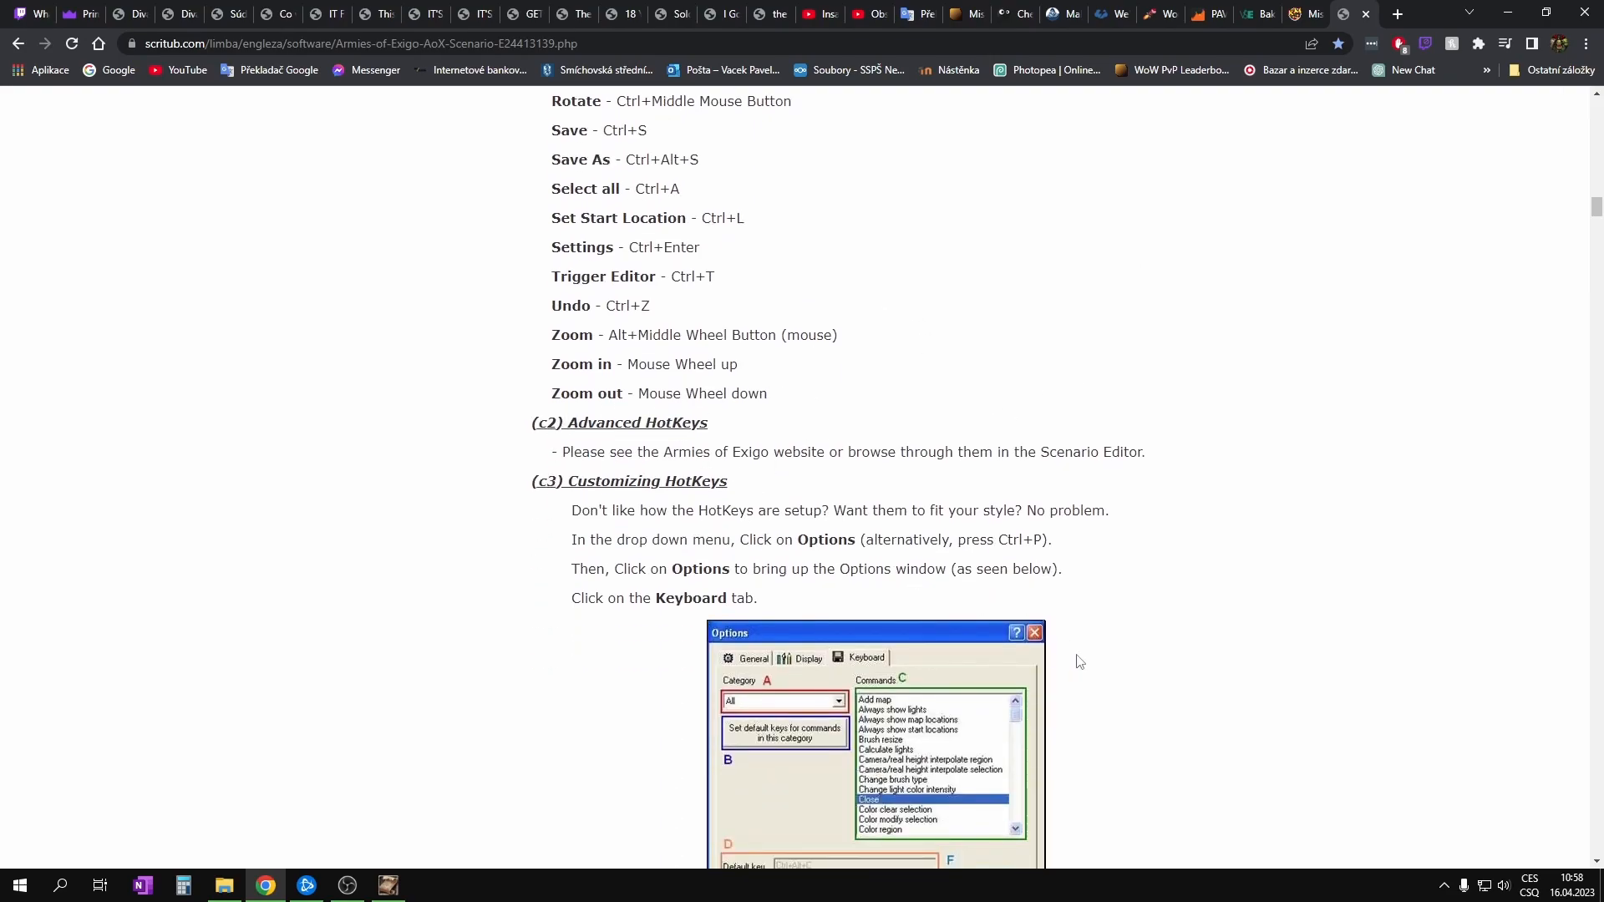
pyautogui.scroll(-5, 995, 405)
pyautogui.scroll(-4, 1094, 490)
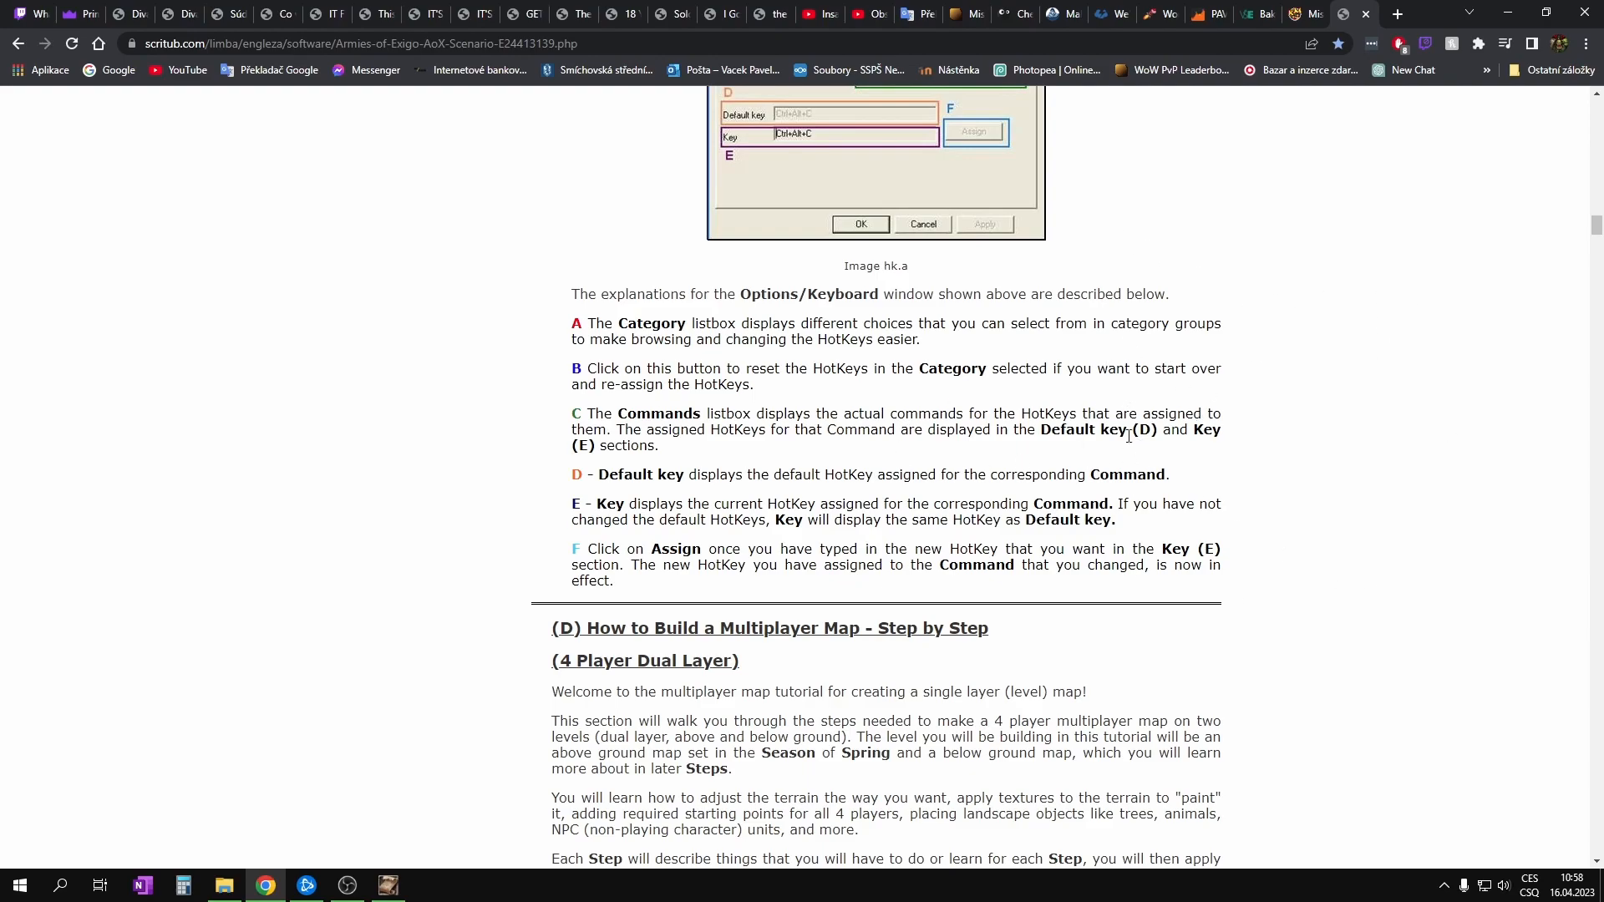
pyautogui.scroll(-9, 966, 309)
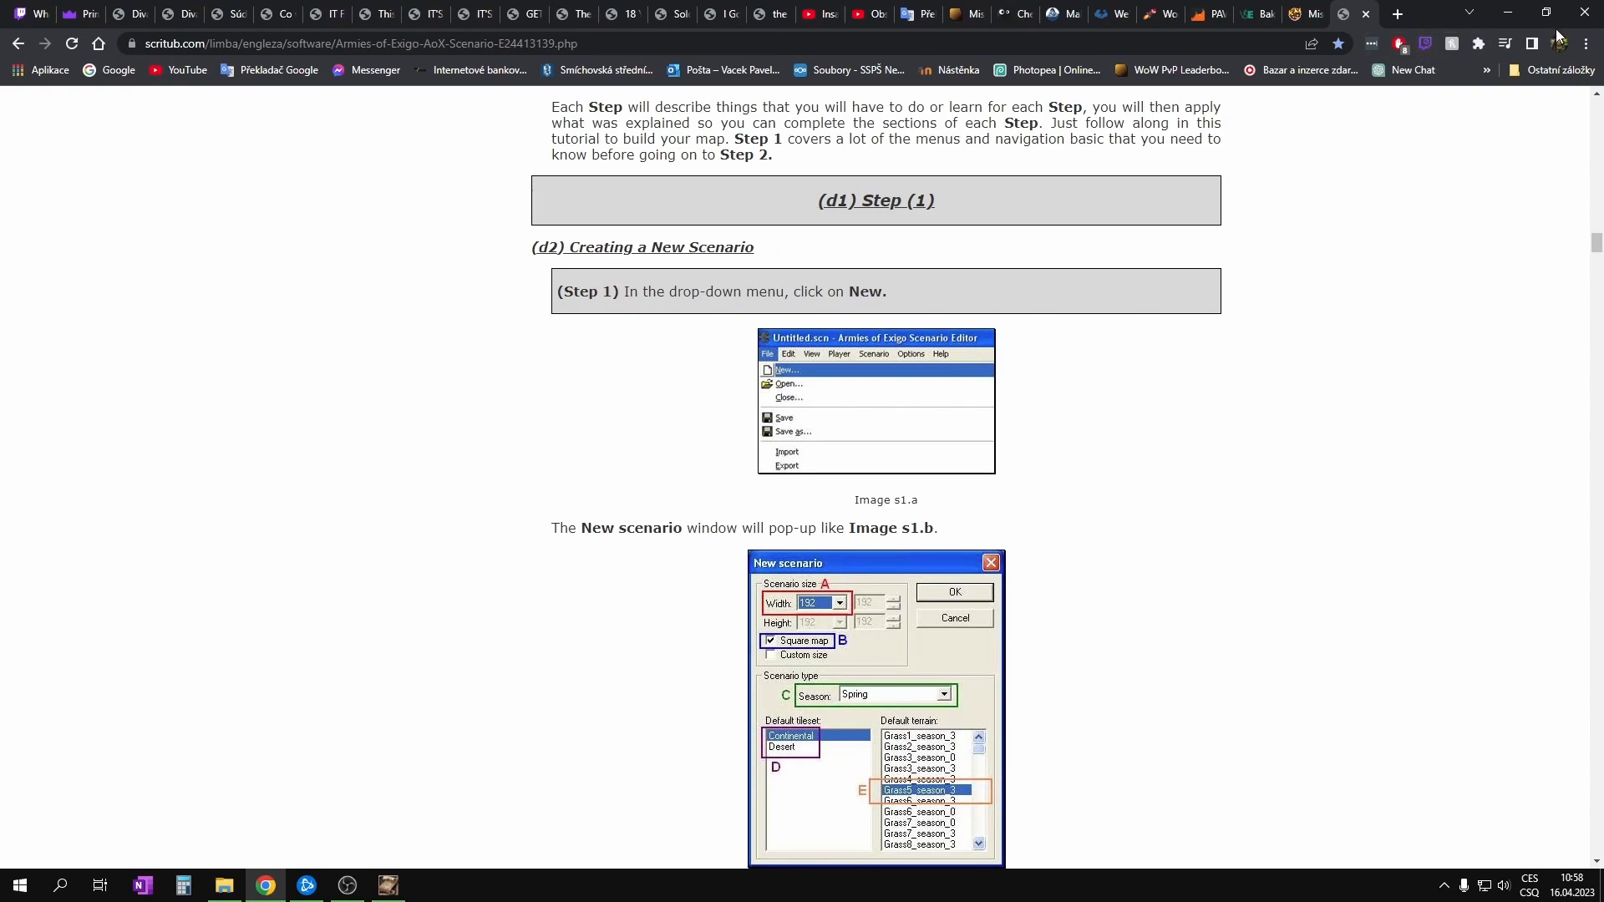
# Step: Switch back to the Scenario Editor and create a new scenario with a custom width of 192
pyautogui.click(1507, 12)
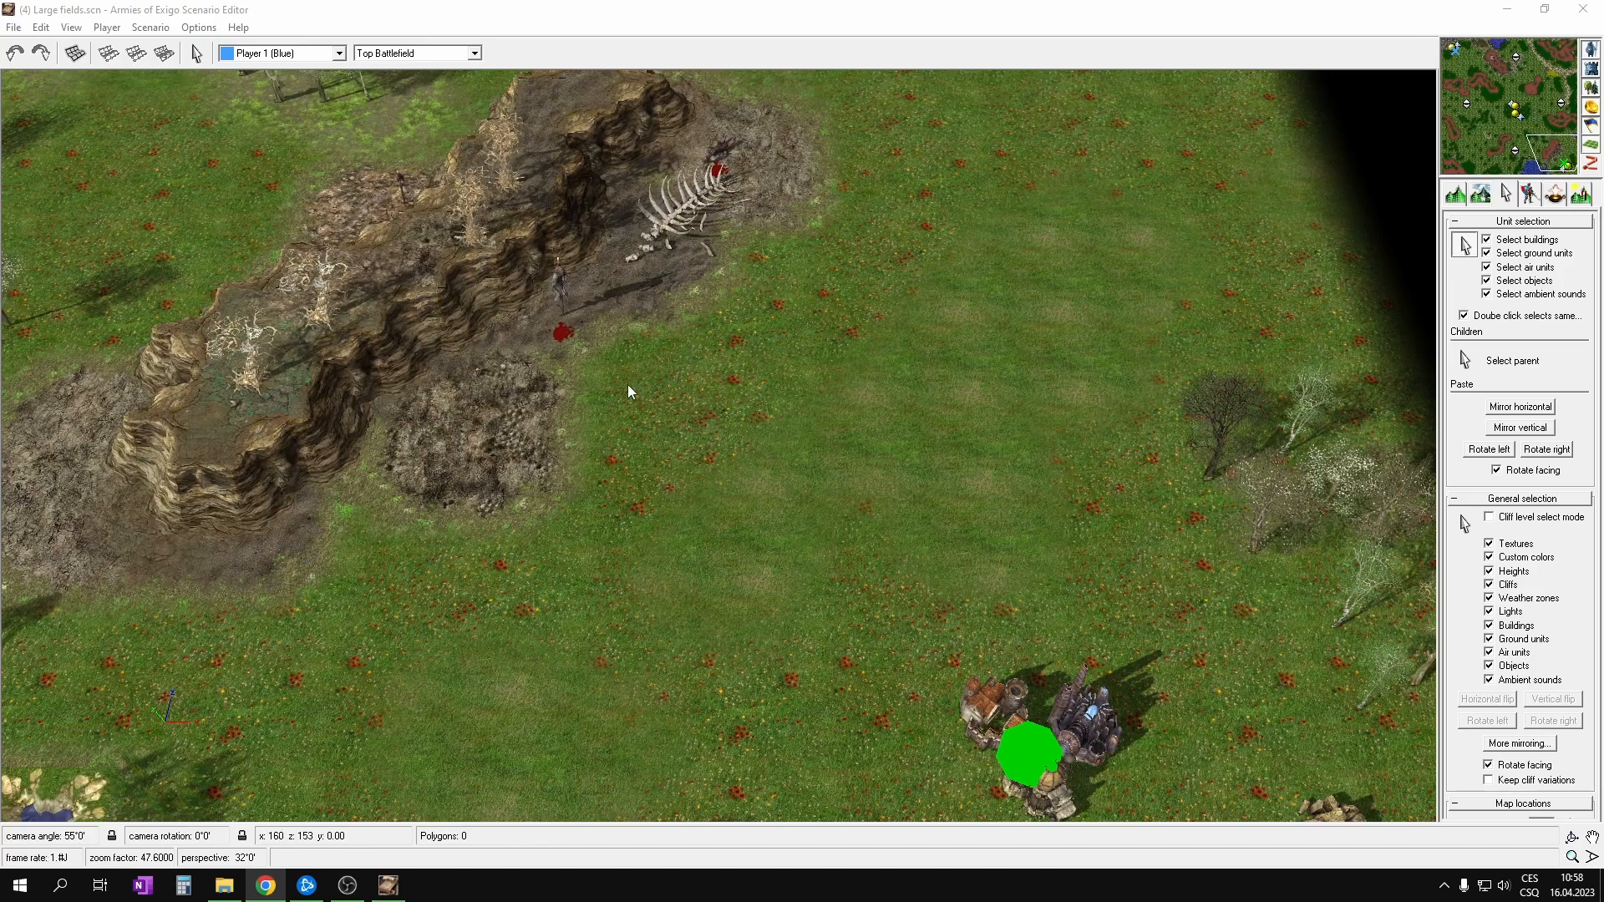
pyautogui.moveTo(240, 163); pyautogui.dragTo(41, 102, button='right')
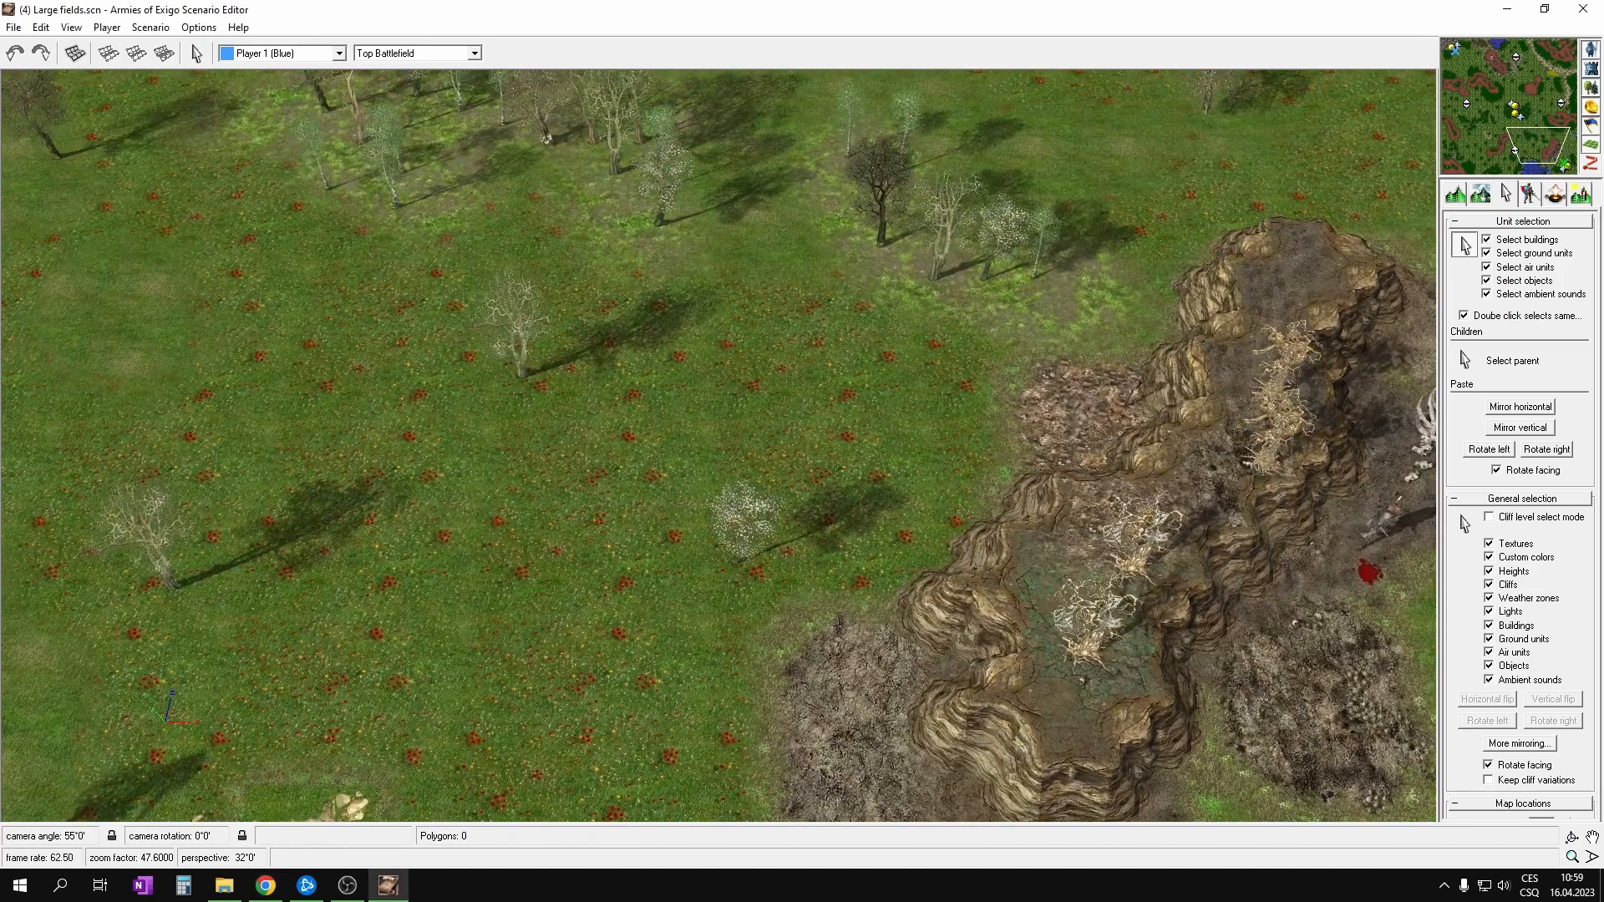
pyautogui.click(14, 27)
pyautogui.click(33, 43)
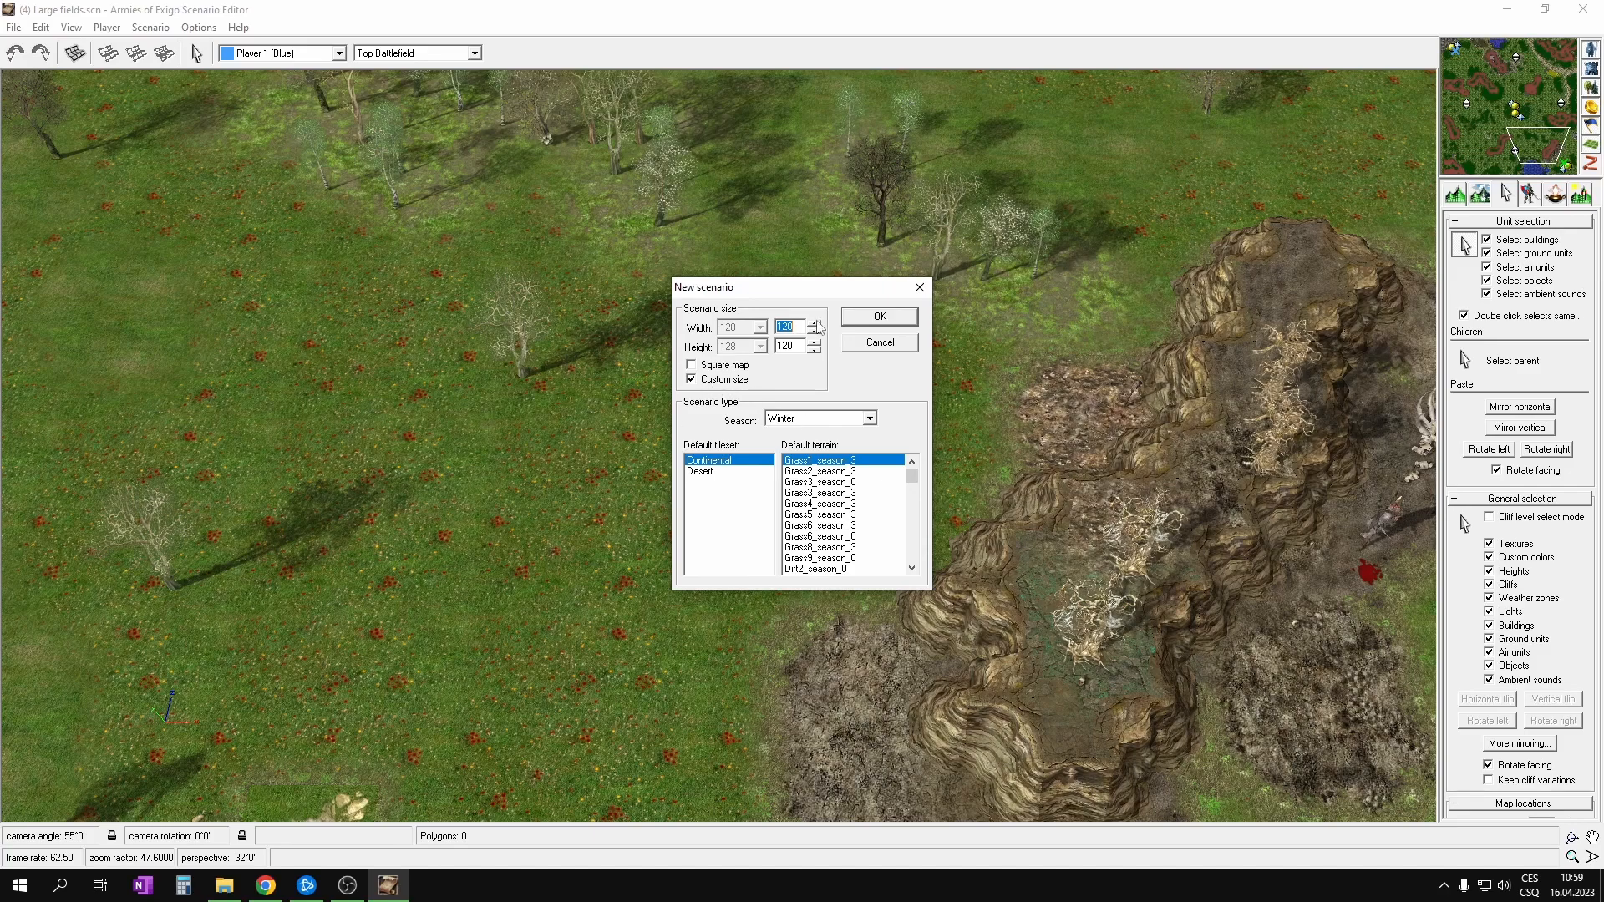
pyautogui.moveTo(800, 326); pyautogui.dragTo(762, 328)
pyautogui.write('192')
pyautogui.press('Return')
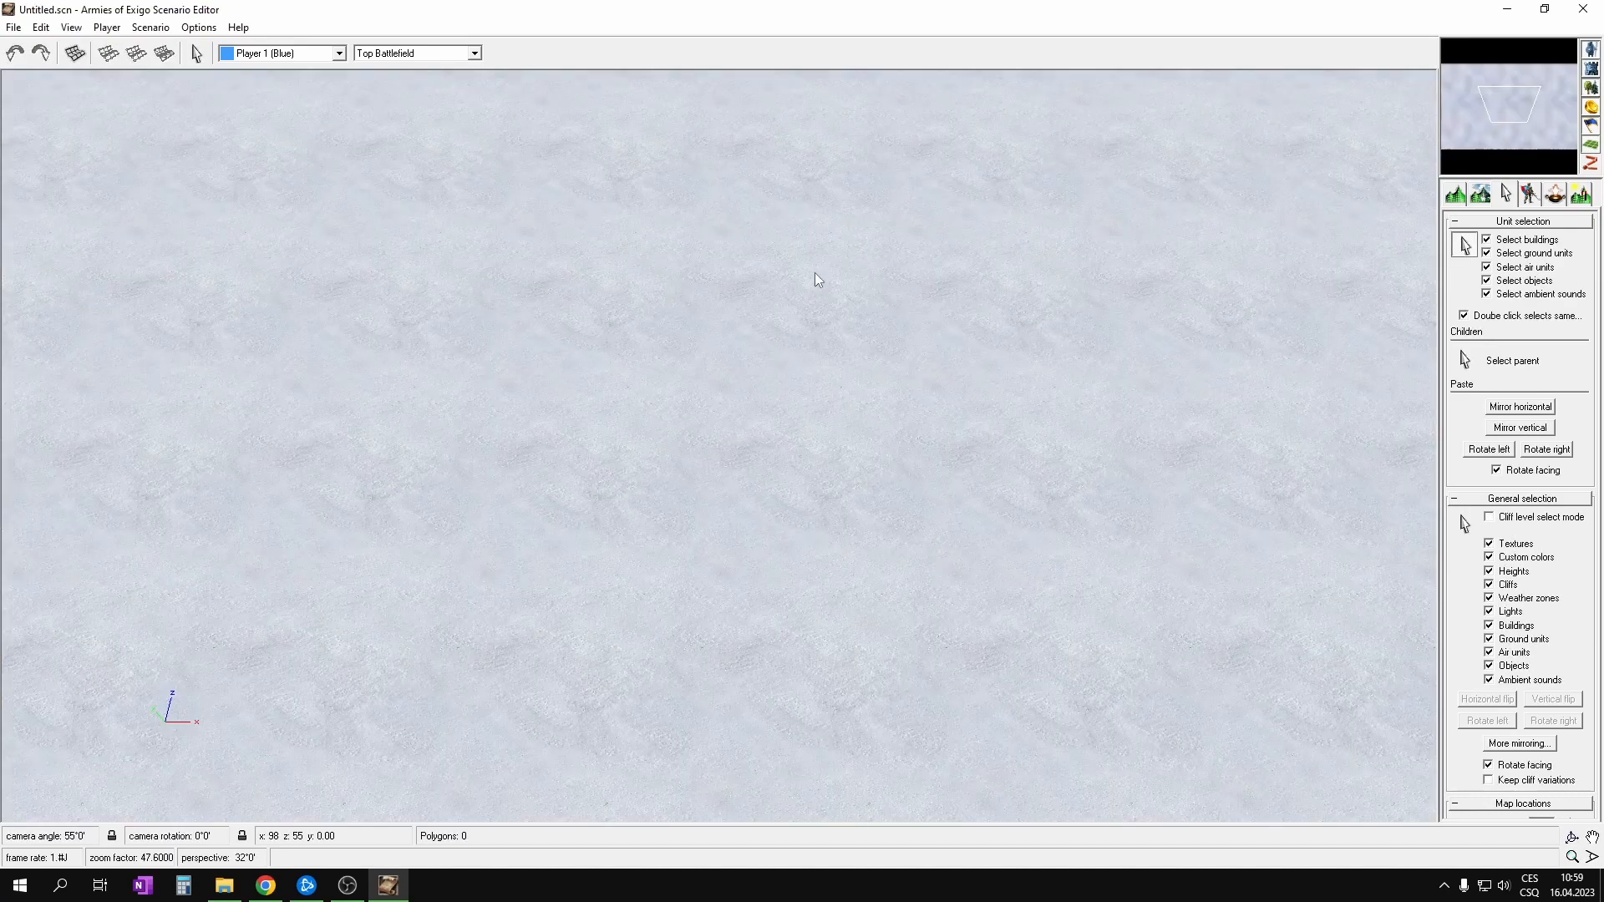
# Step: Start another new scenario and set its custom height to 192, leaving the Square map option off
pyautogui.click(14, 28)
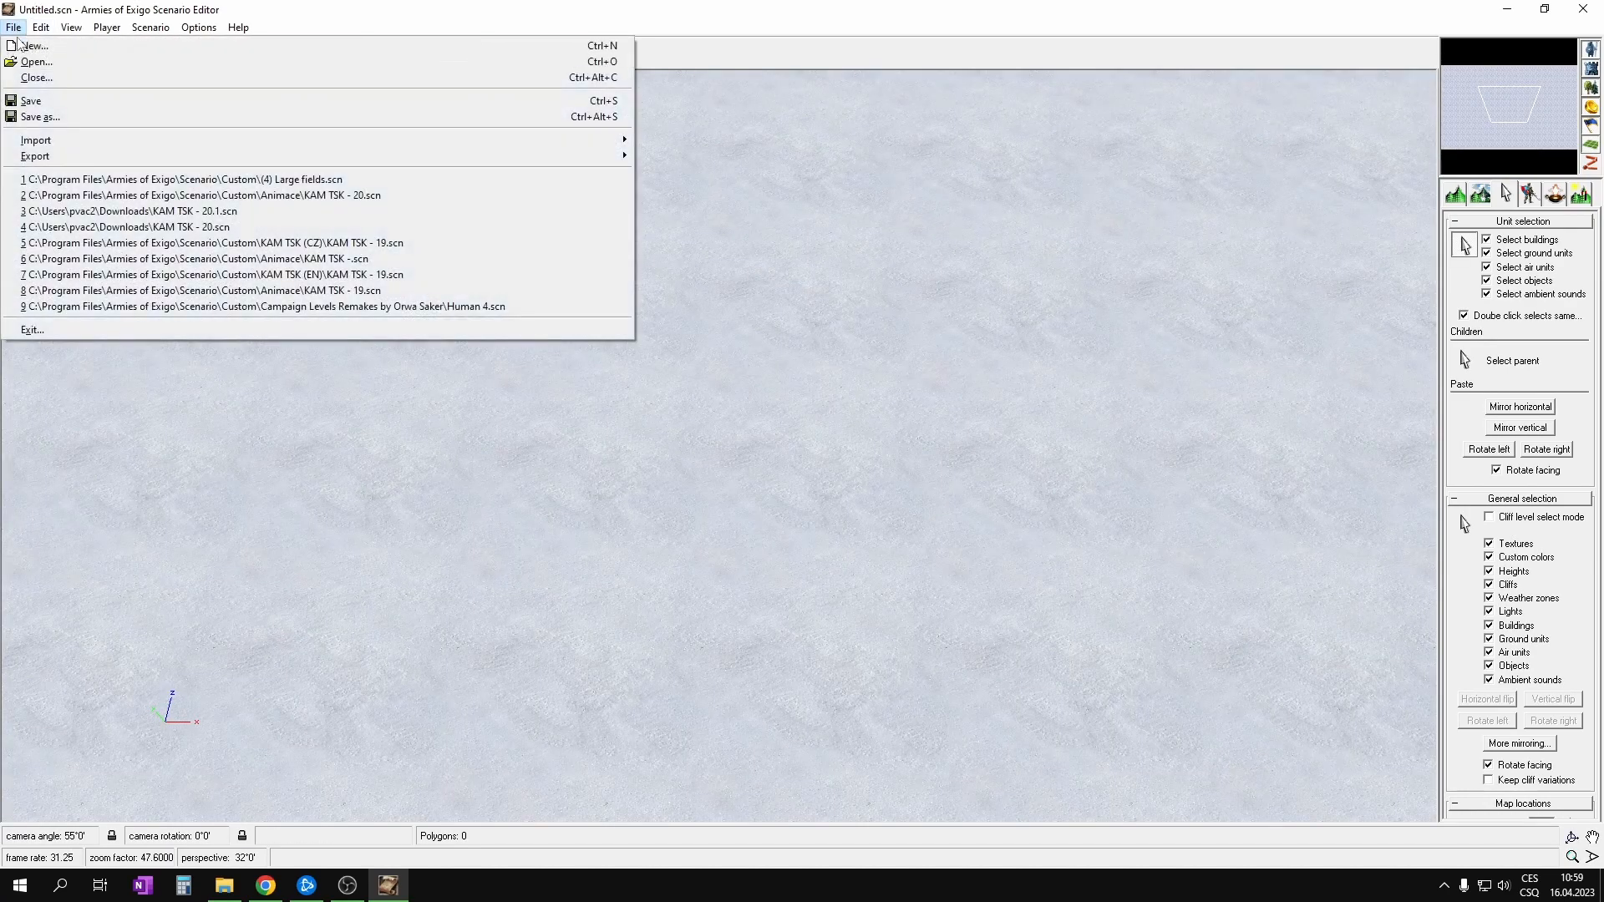
pyautogui.click(38, 46)
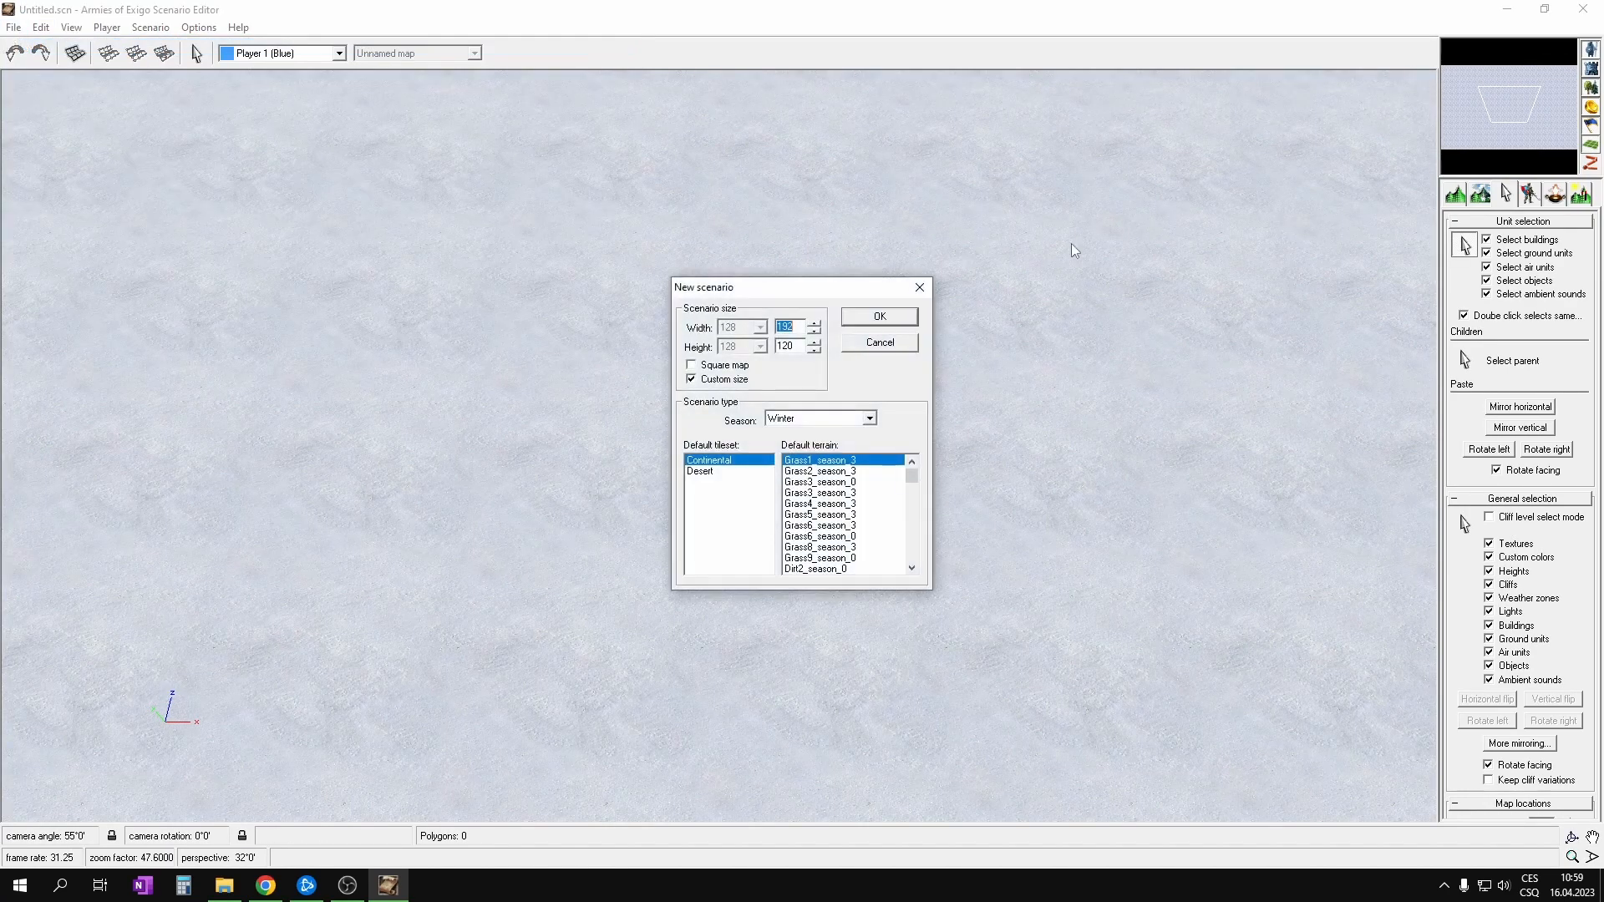
pyautogui.moveTo(800, 345); pyautogui.dragTo(780, 346)
pyautogui.write('1')
pyautogui.click(691, 366)
pyautogui.click(803, 326)
pyautogui.click(710, 366)
# Step: Set the season to Spring and the default terrain to Grass5_season_3, and create the scenario
pyautogui.click(815, 418)
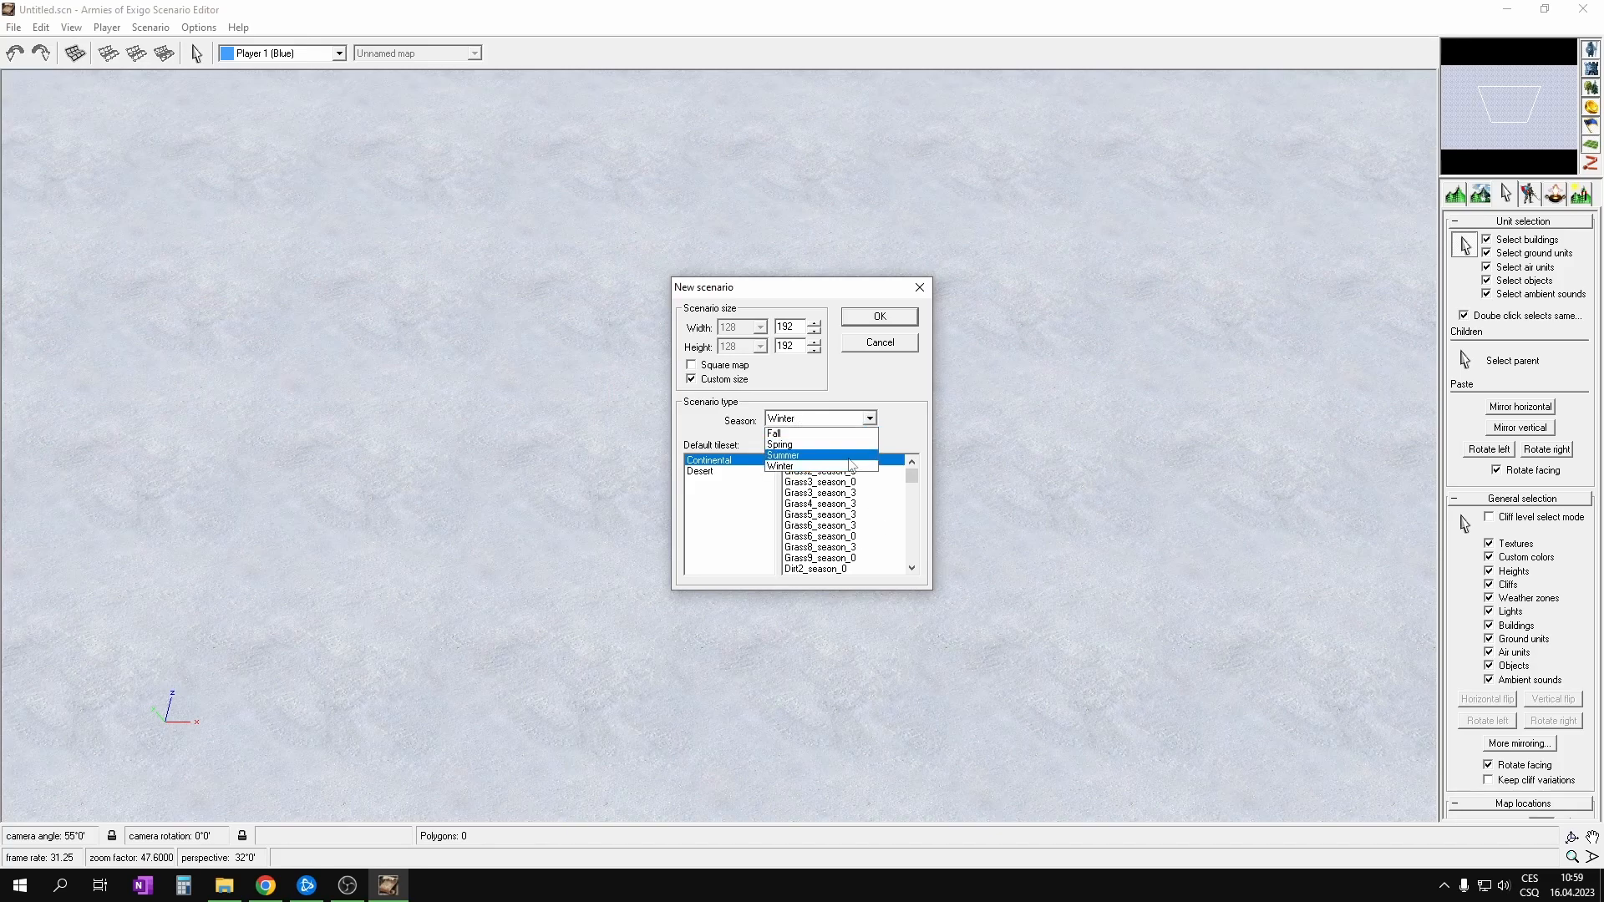
pyautogui.click(791, 445)
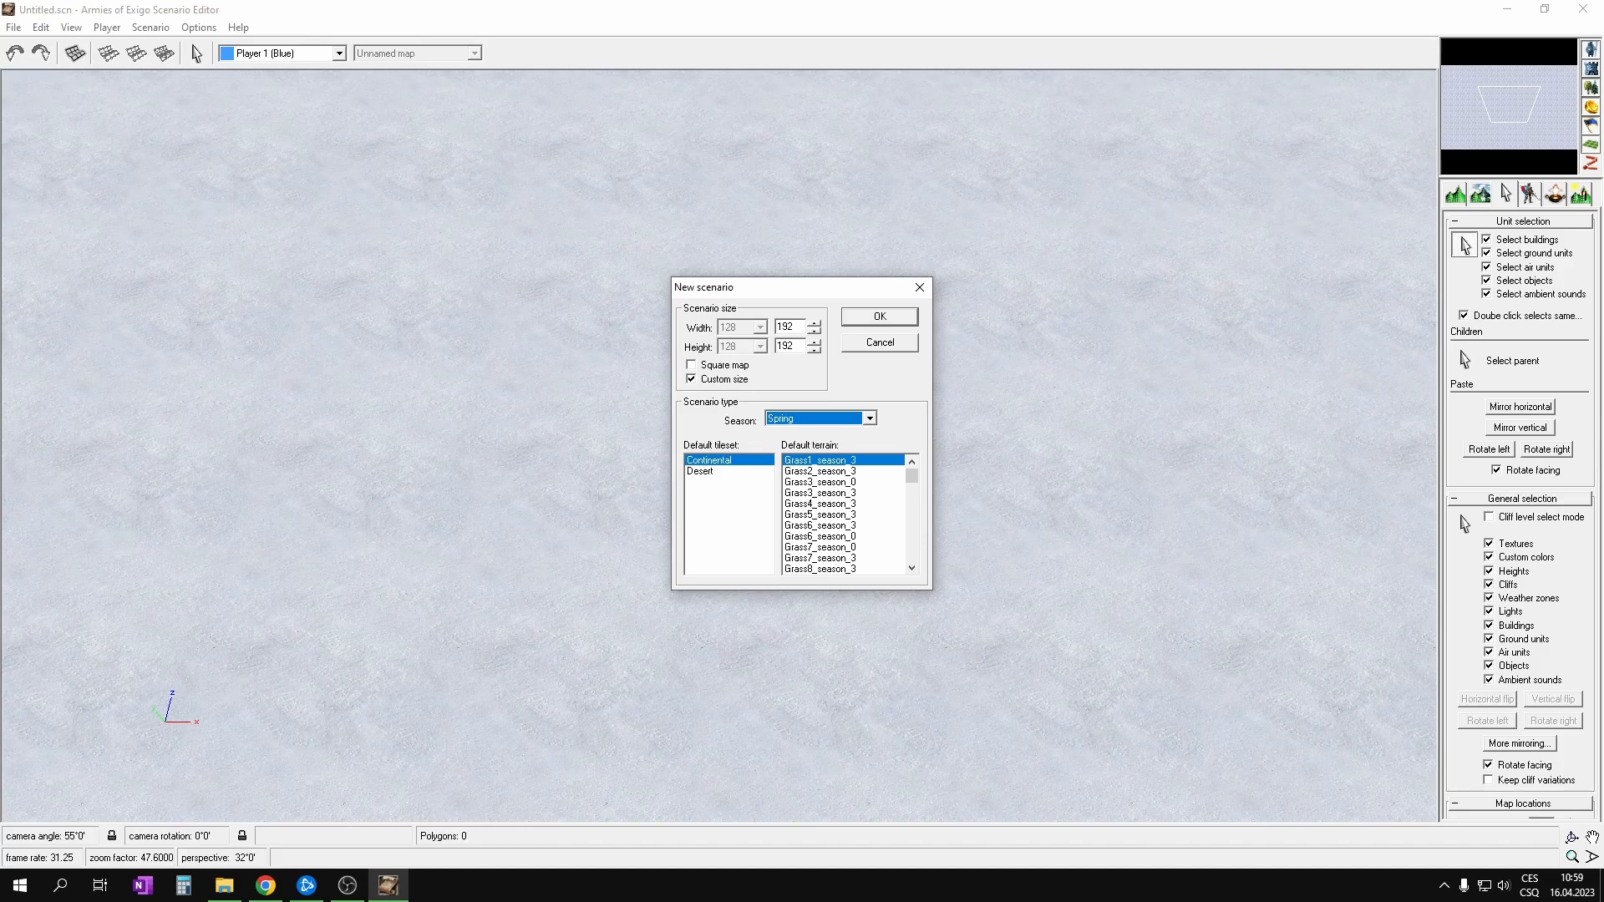
pyautogui.click(835, 514)
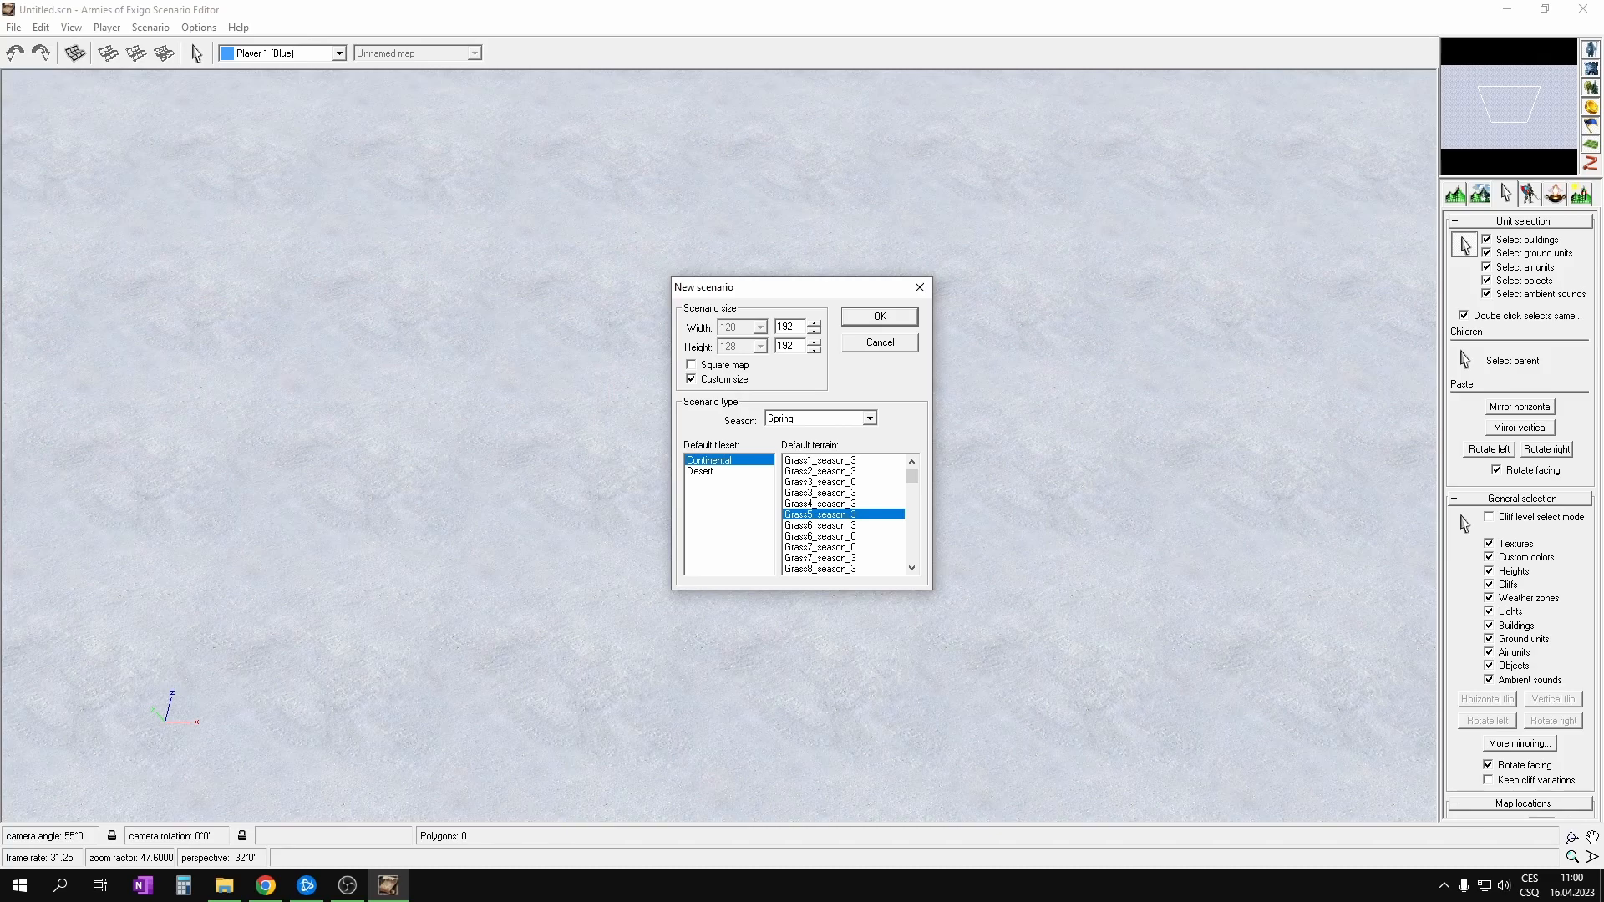
pyautogui.click(882, 319)
# Step: Look over the new grass map from its centre to its northern edge
pyautogui.scroll(-8, 795, 363)
pyautogui.scroll(6, 823, 327)
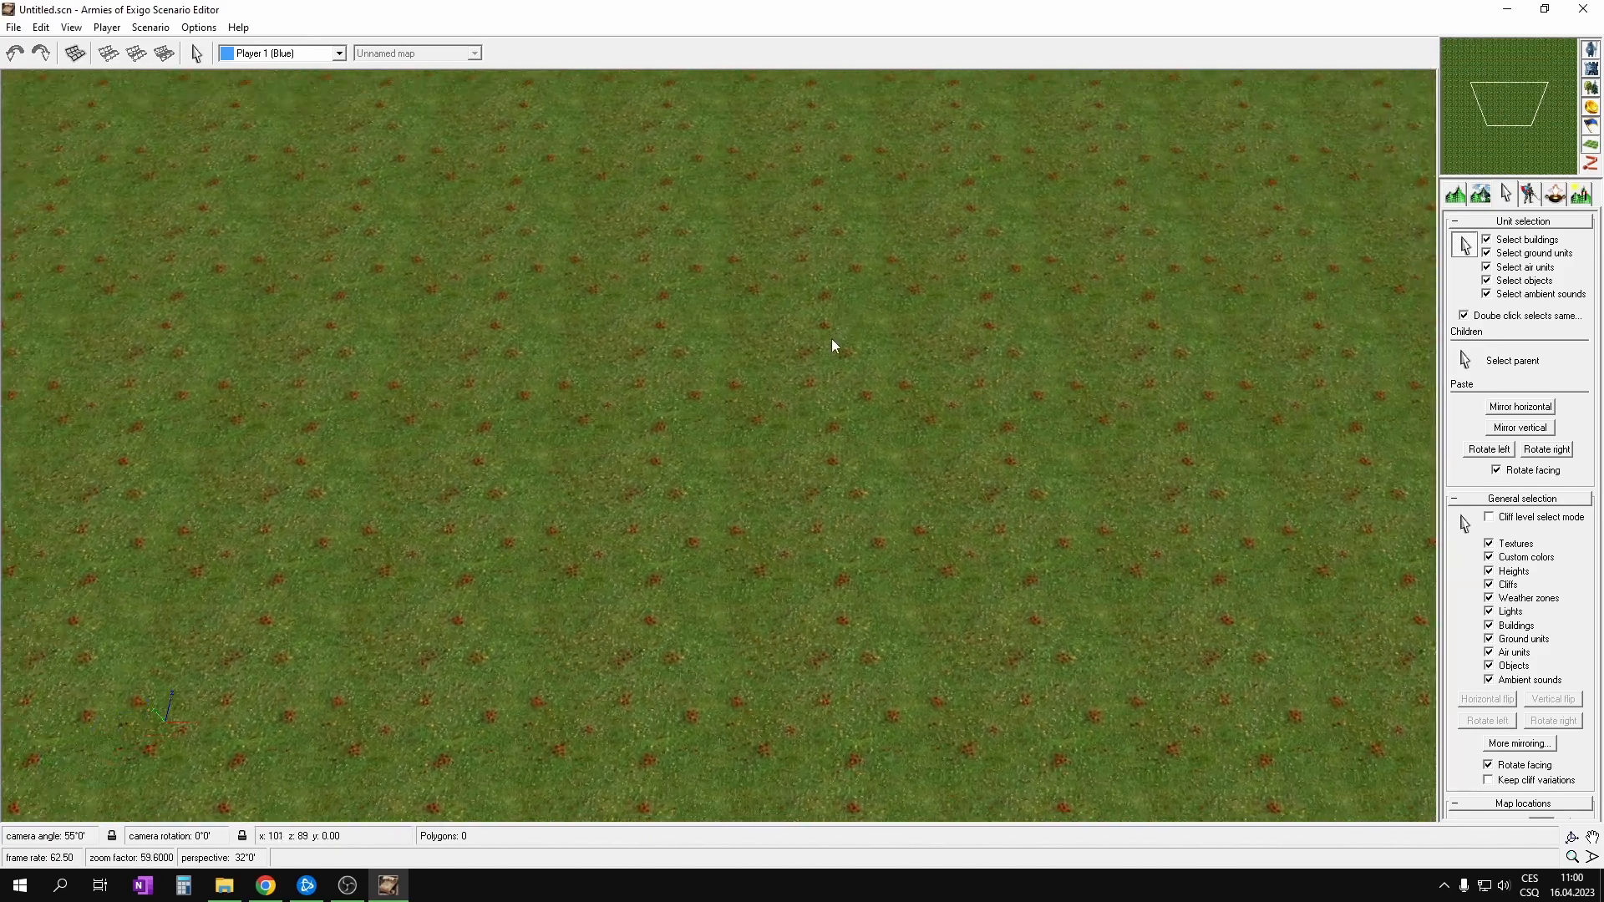
pyautogui.press('Up')
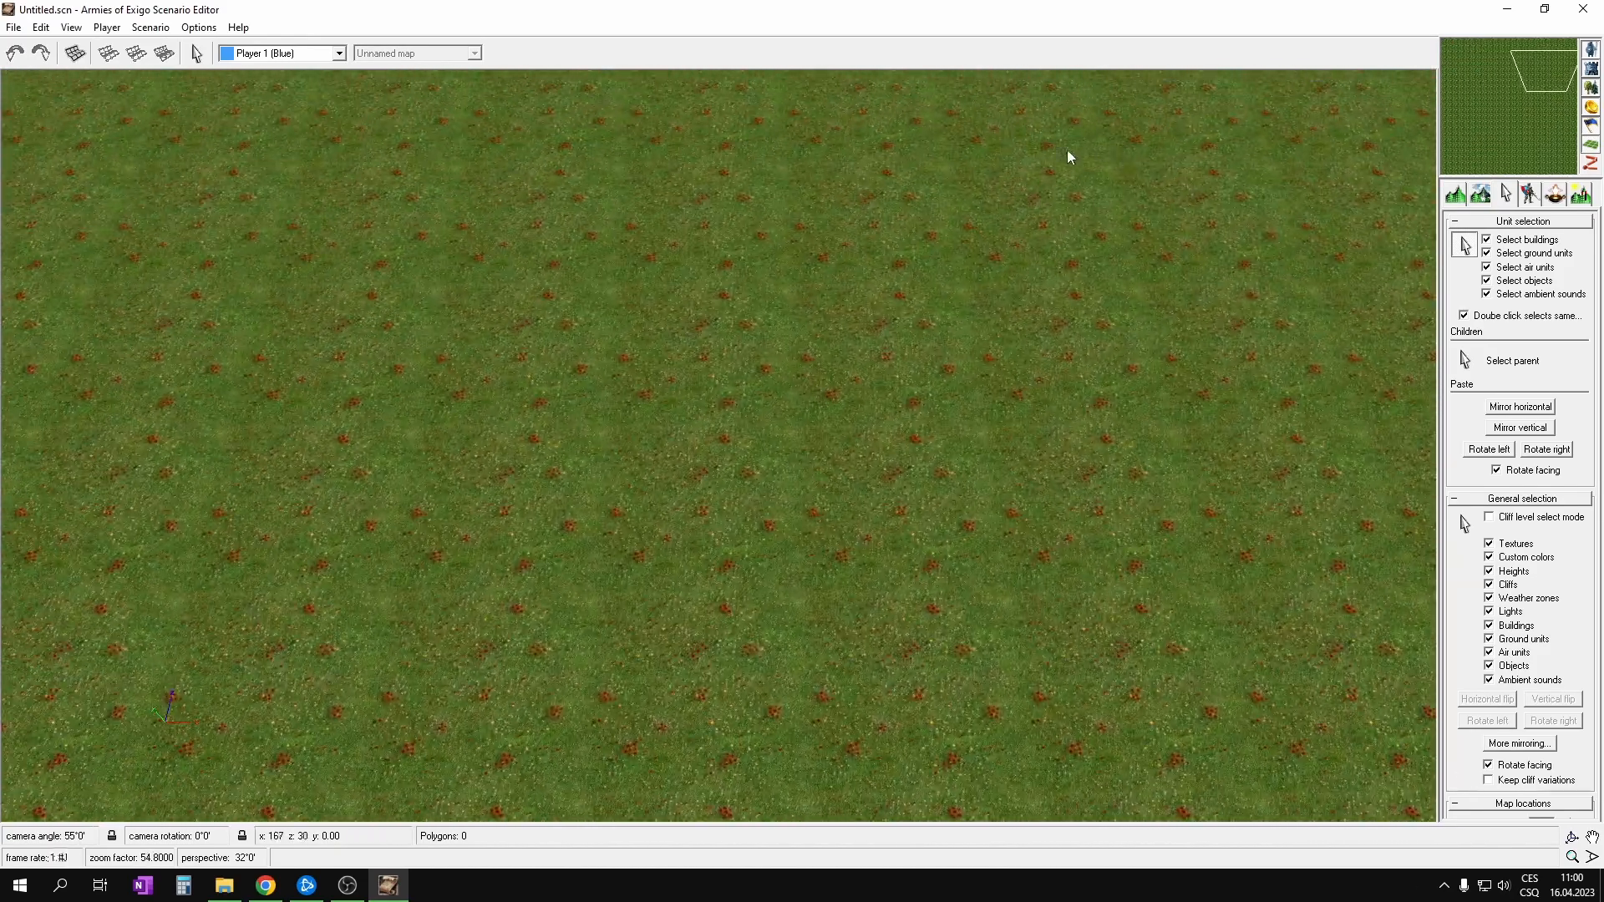
pyautogui.press('Left')
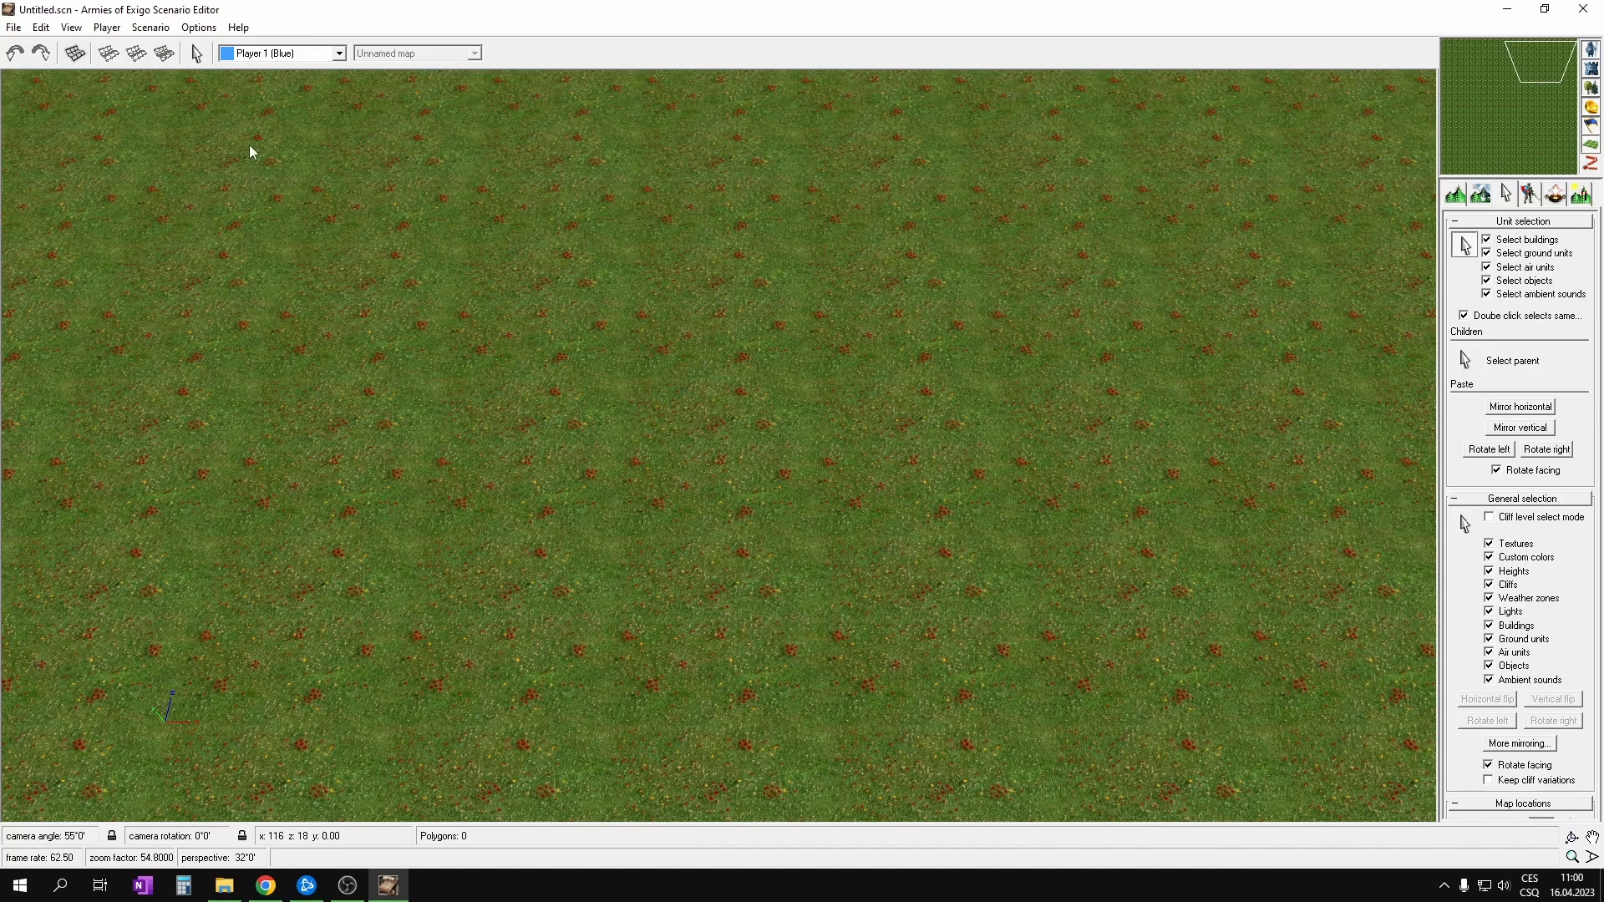
pyautogui.moveTo(528, 287); pyautogui.dragTo(681, 292, button='middle')
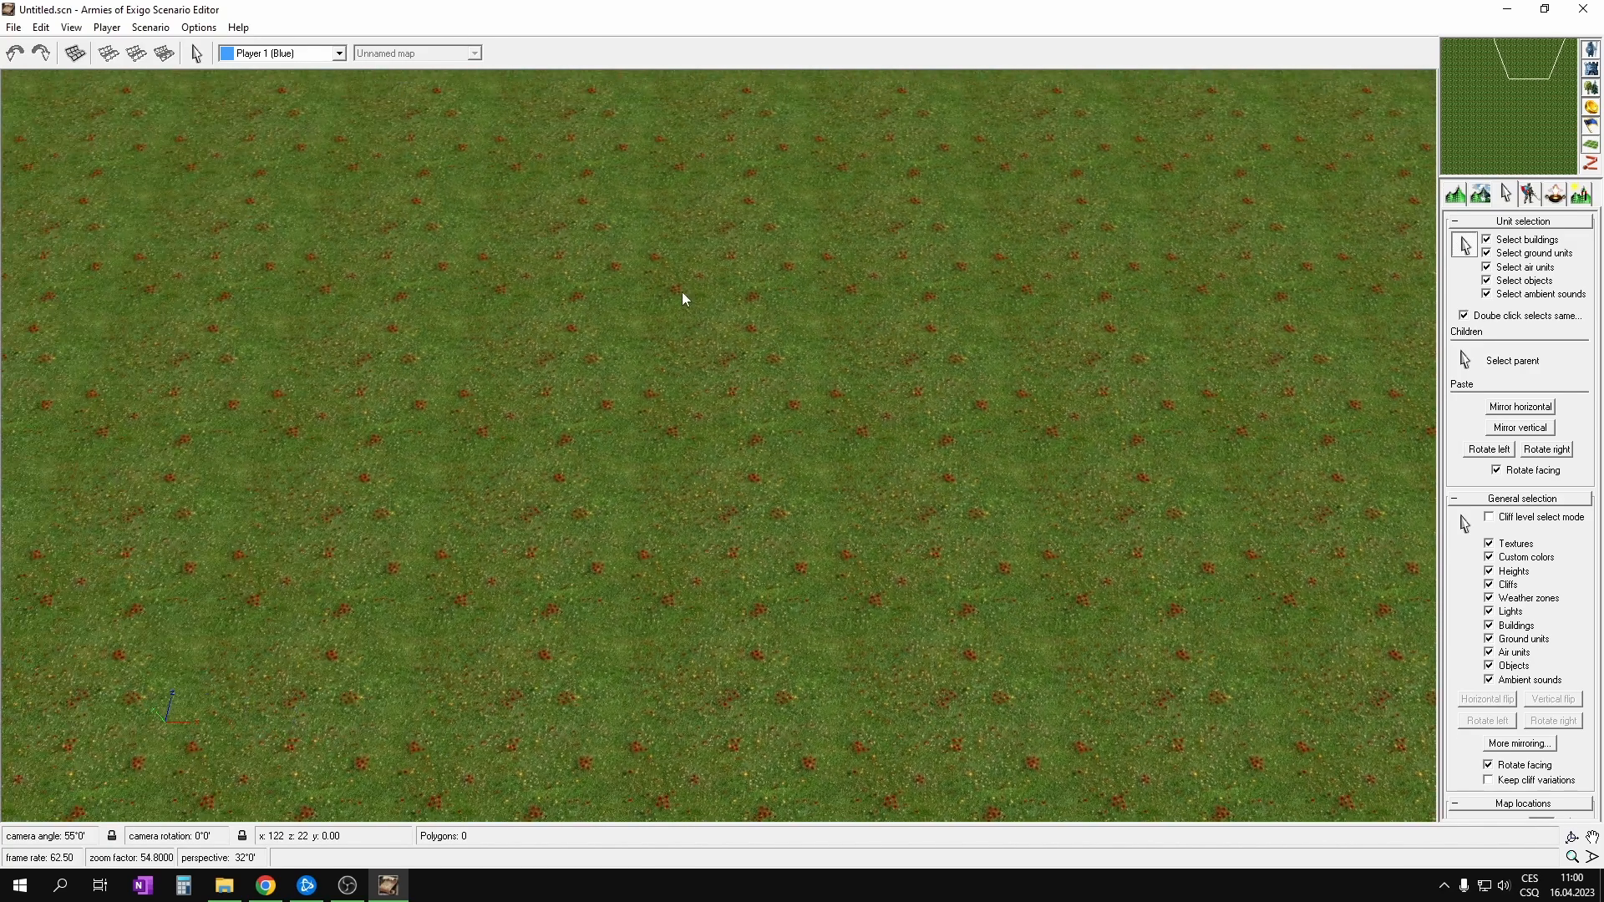
pyautogui.moveTo(250, 284); pyautogui.dragTo(396, 293, button='middle')
# Step: Switch to the browser guide and read its sections on the menus, toolbar icons, Edit window tabs, mini-map toggles and camera control
pyautogui.hotkey('alt', 'Tab')
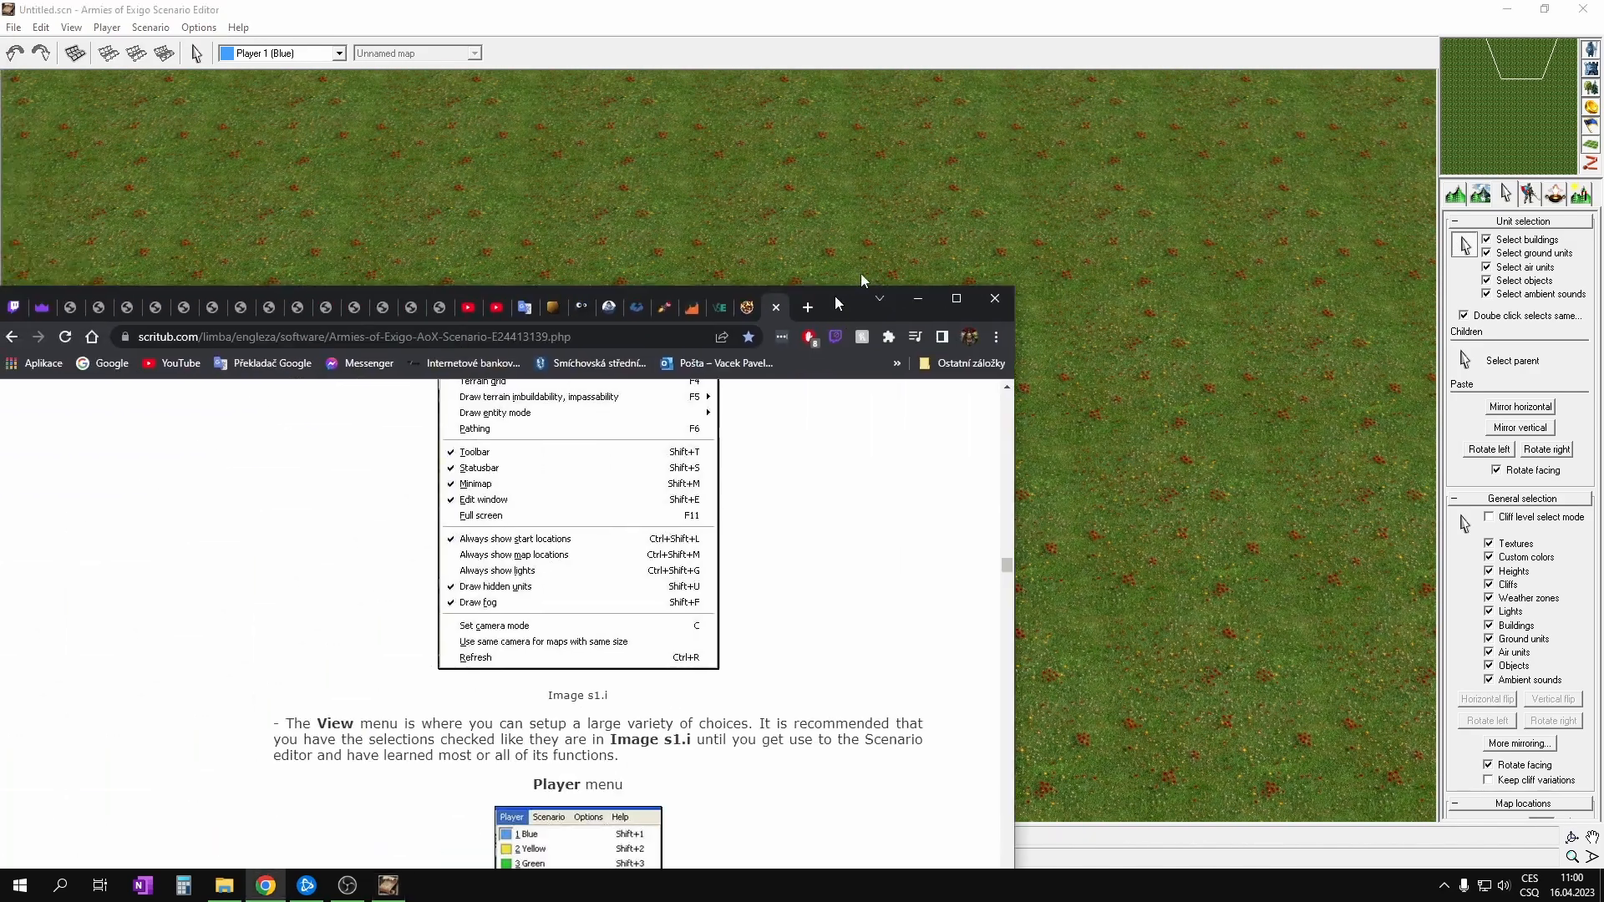
pyautogui.scroll(-12, 899, 357)
pyautogui.scroll(-2, 899, 357)
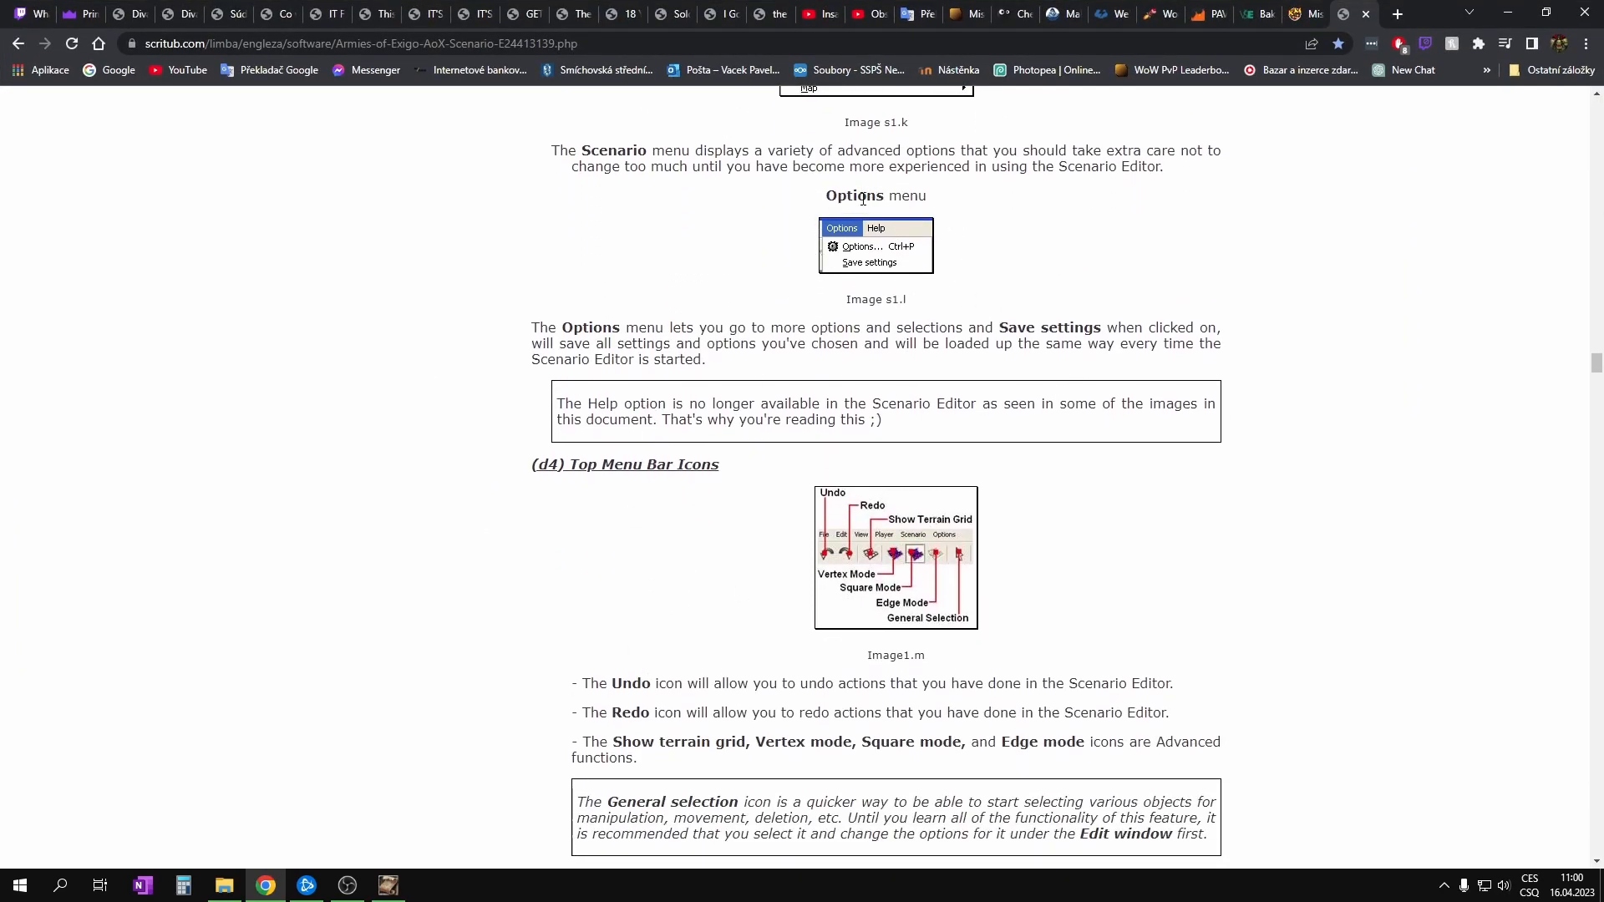
pyautogui.scroll(-5, 756, 481)
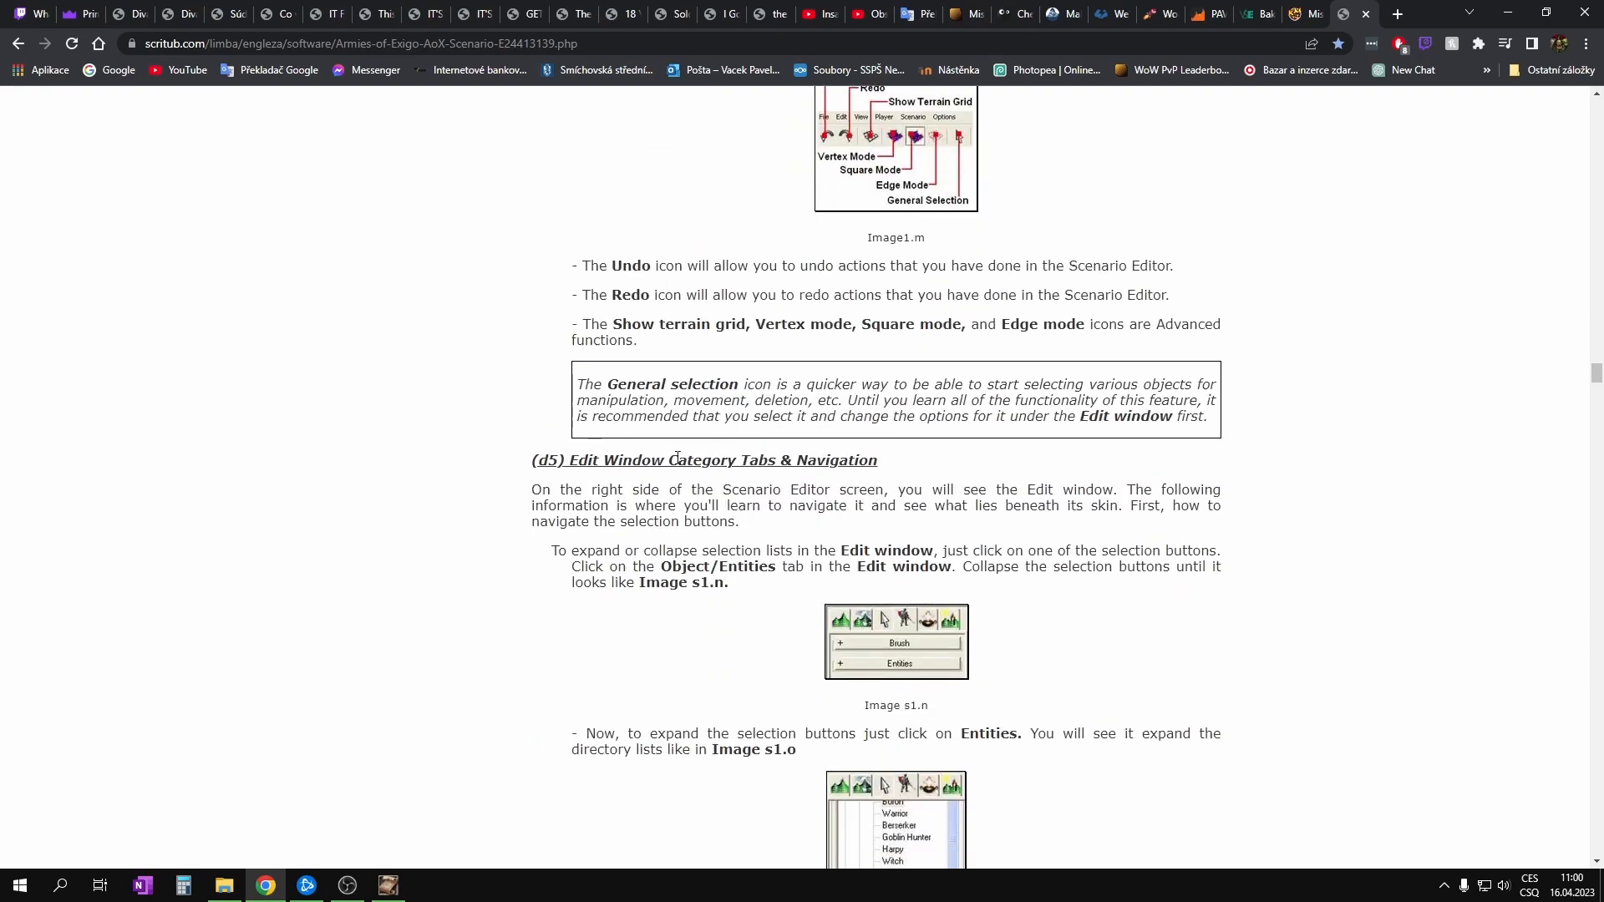
pyautogui.moveTo(860, 464); pyautogui.dragTo(777, 464)
pyautogui.scroll(-8, 712, 459)
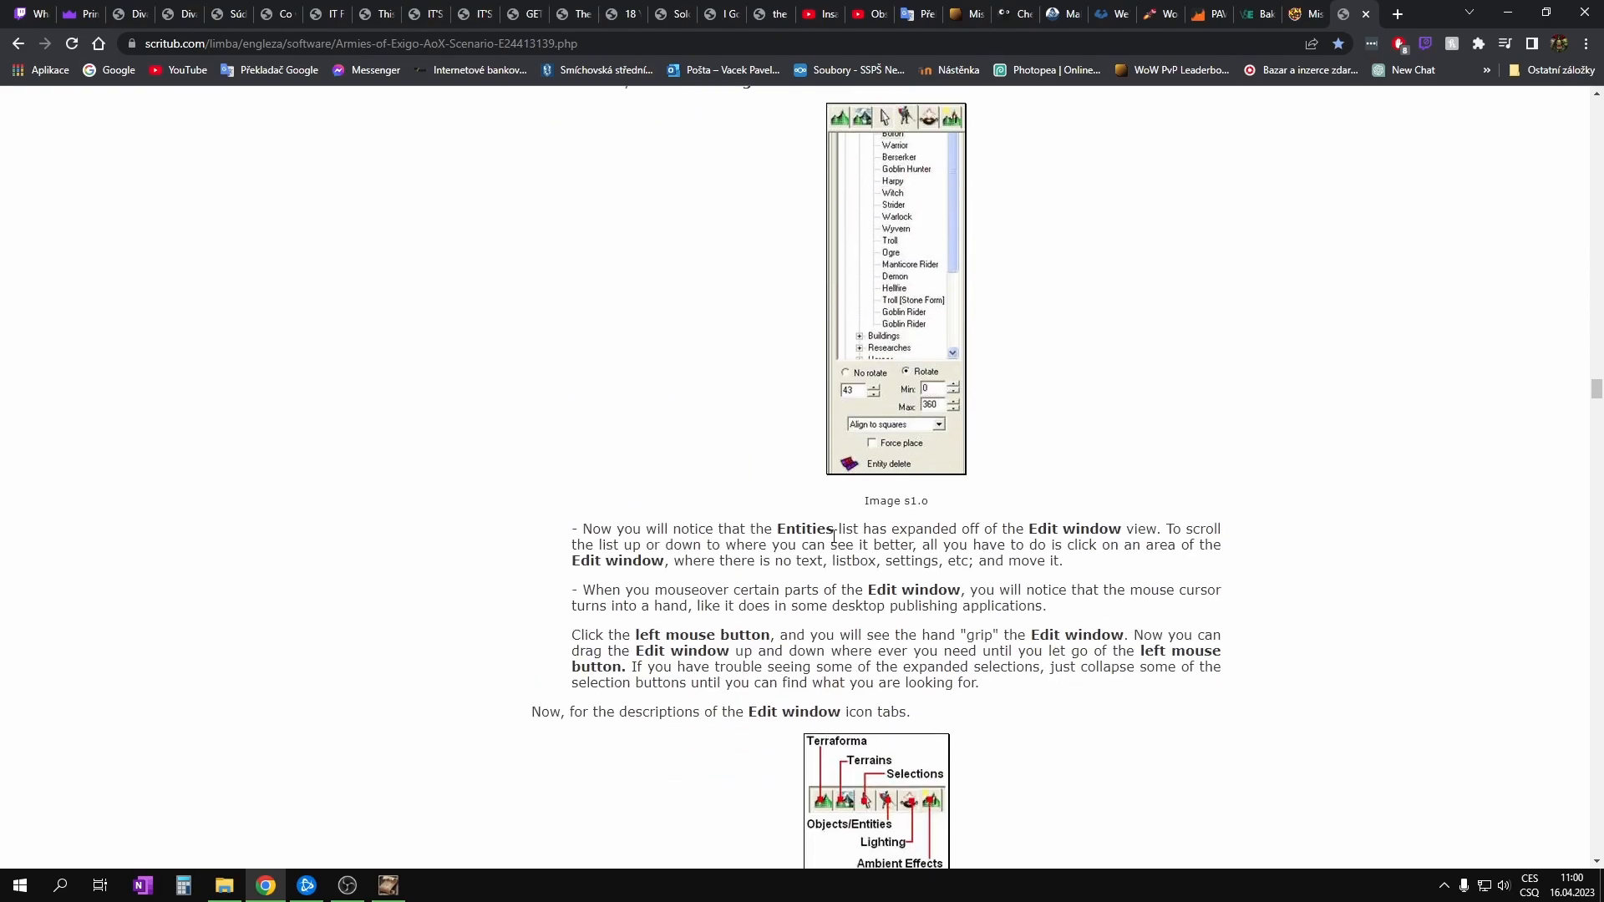
pyautogui.scroll(-8, 878, 434)
pyautogui.scroll(-20, 878, 433)
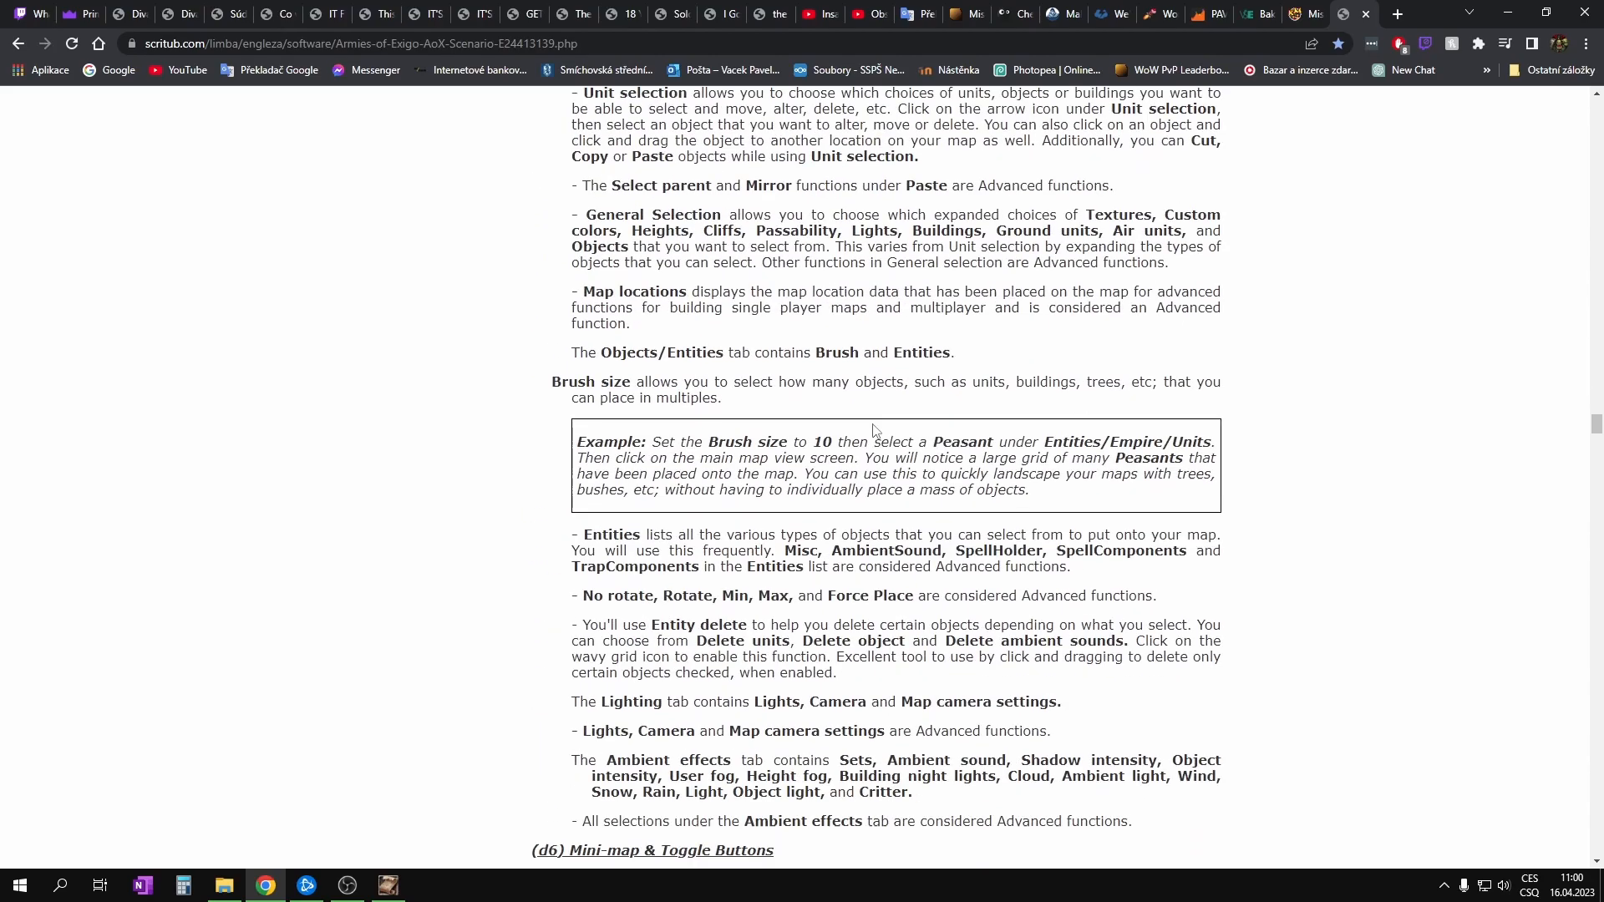
pyautogui.scroll(4, 865, 417)
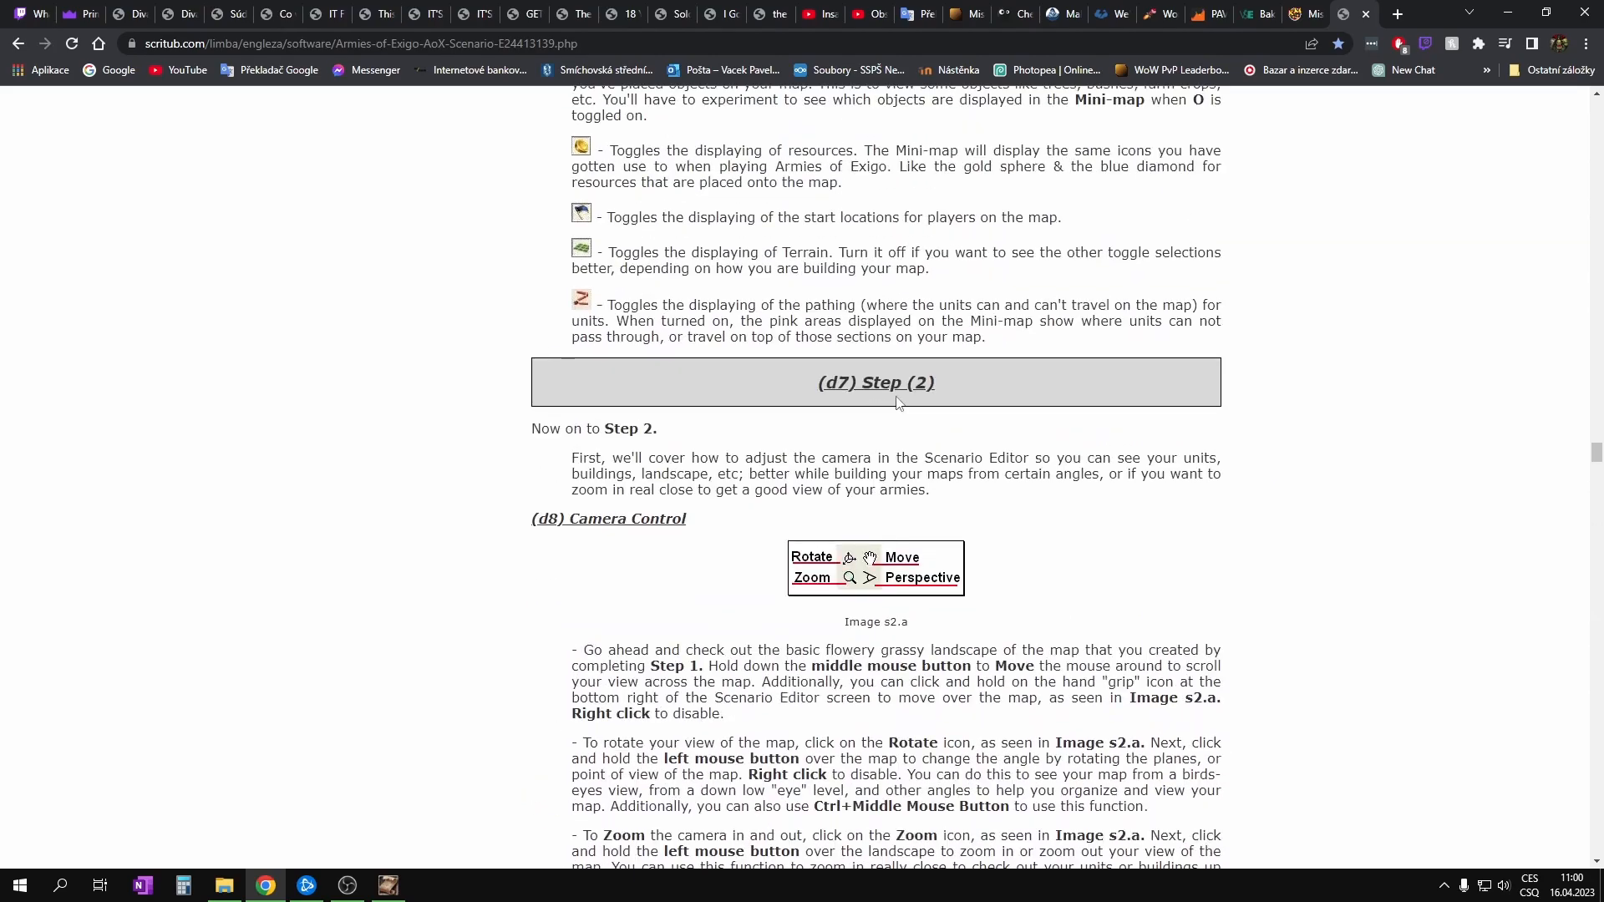
pyautogui.scroll(-2, 1011, 440)
pyautogui.scroll(-7, 673, 280)
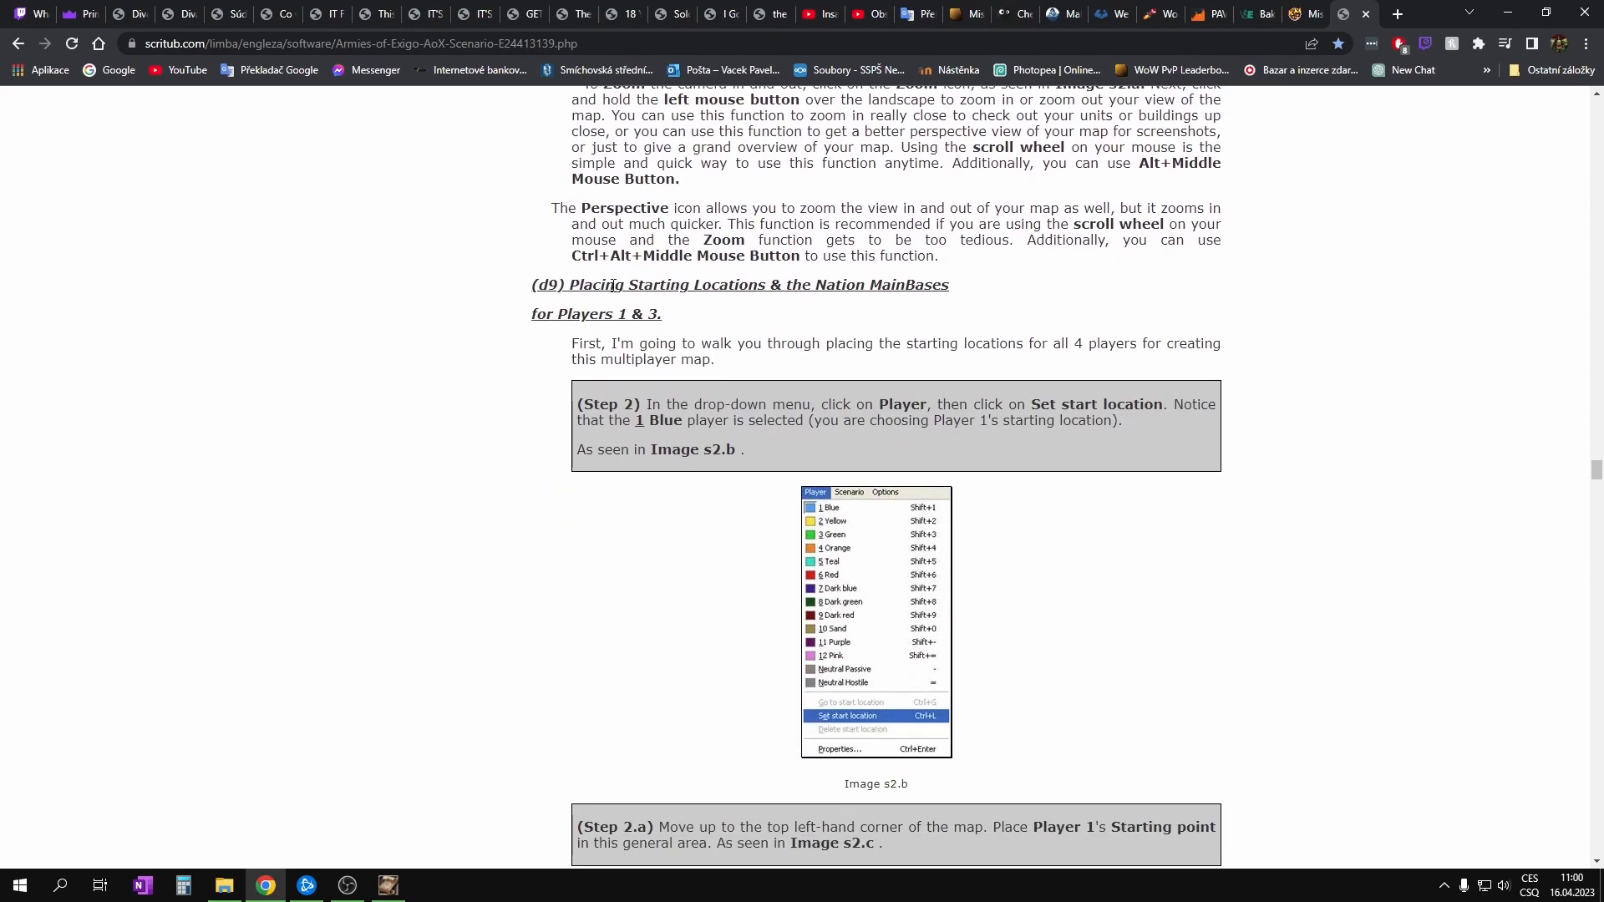
# Step: Read the guide's section on placing starting locations and Nation MainBases for Players 1 and 3
pyautogui.moveTo(606, 285); pyautogui.dragTo(889, 293)
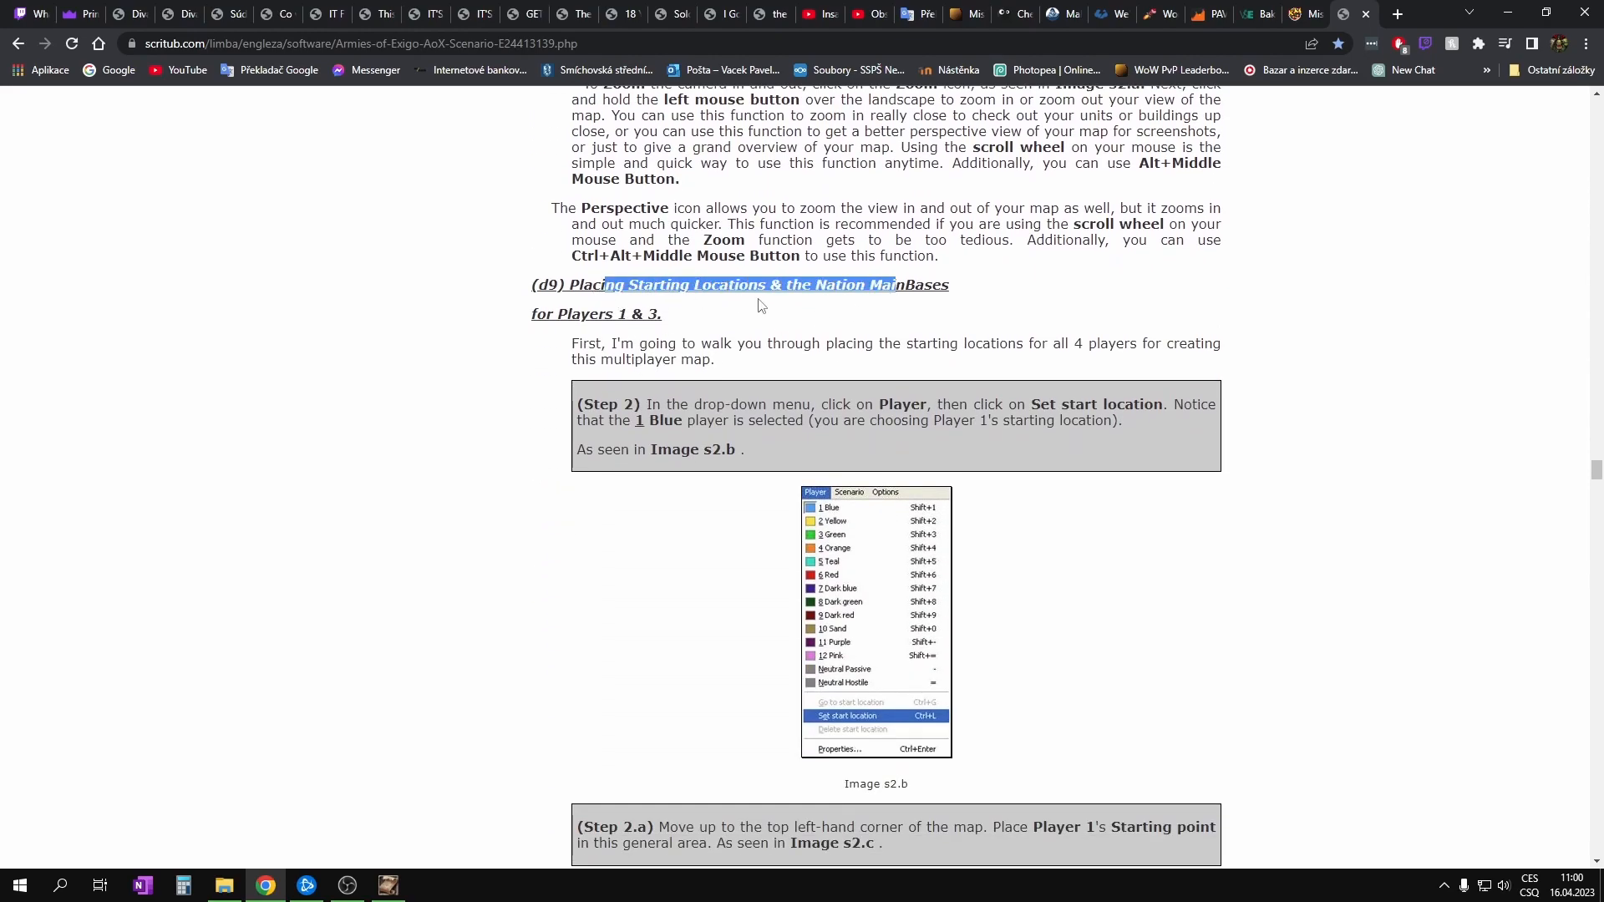
pyautogui.click(705, 302)
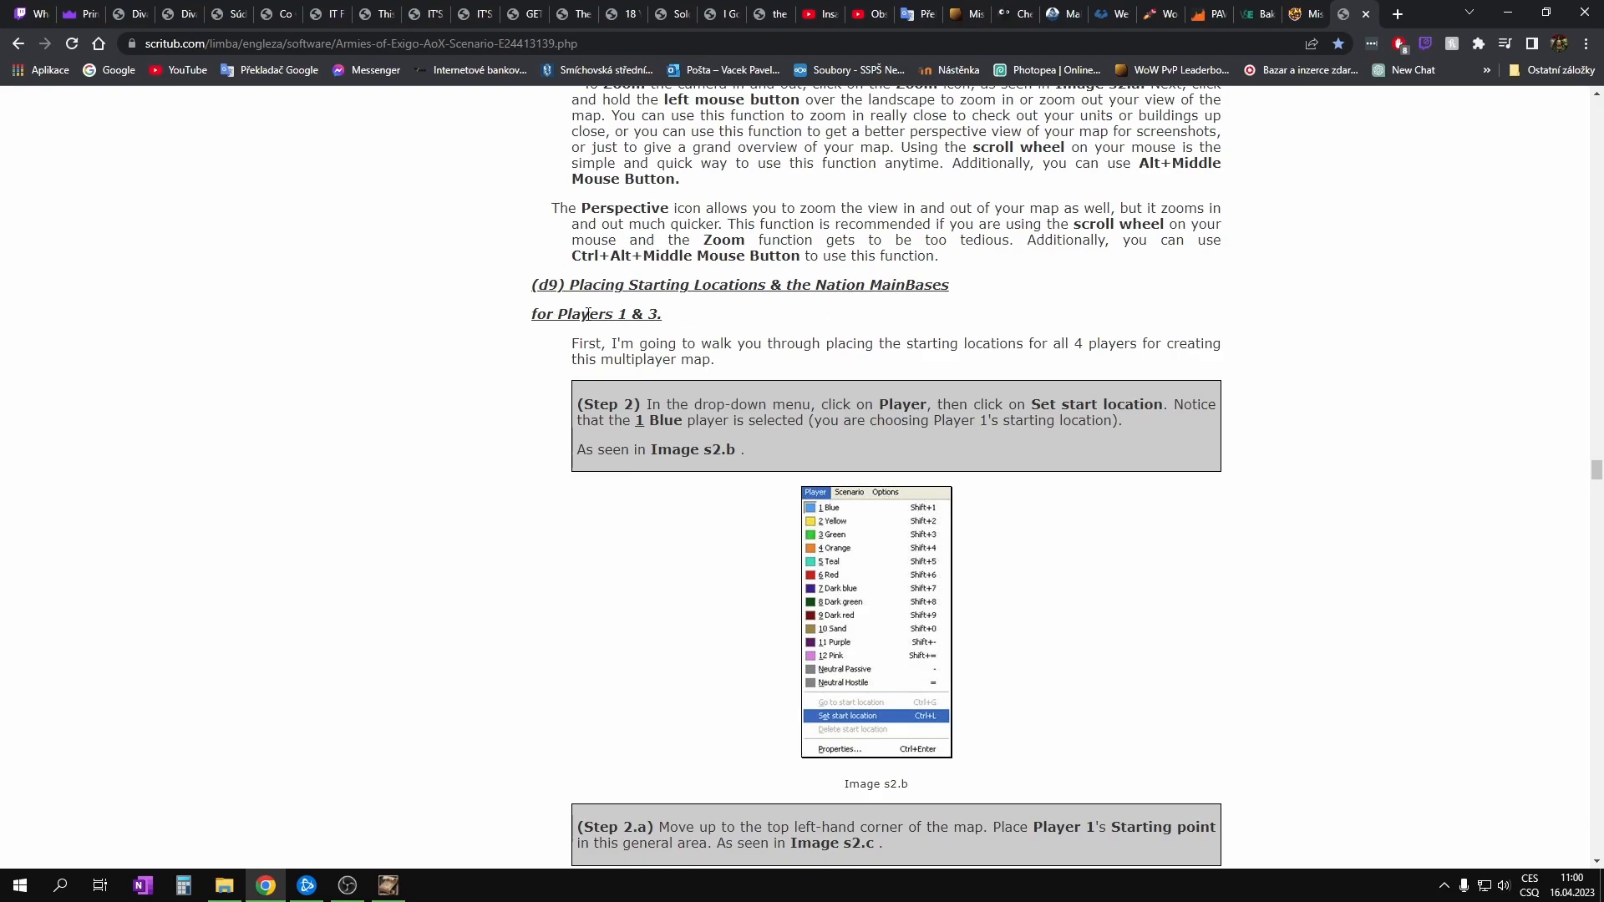
pyautogui.scroll(-15, 672, 327)
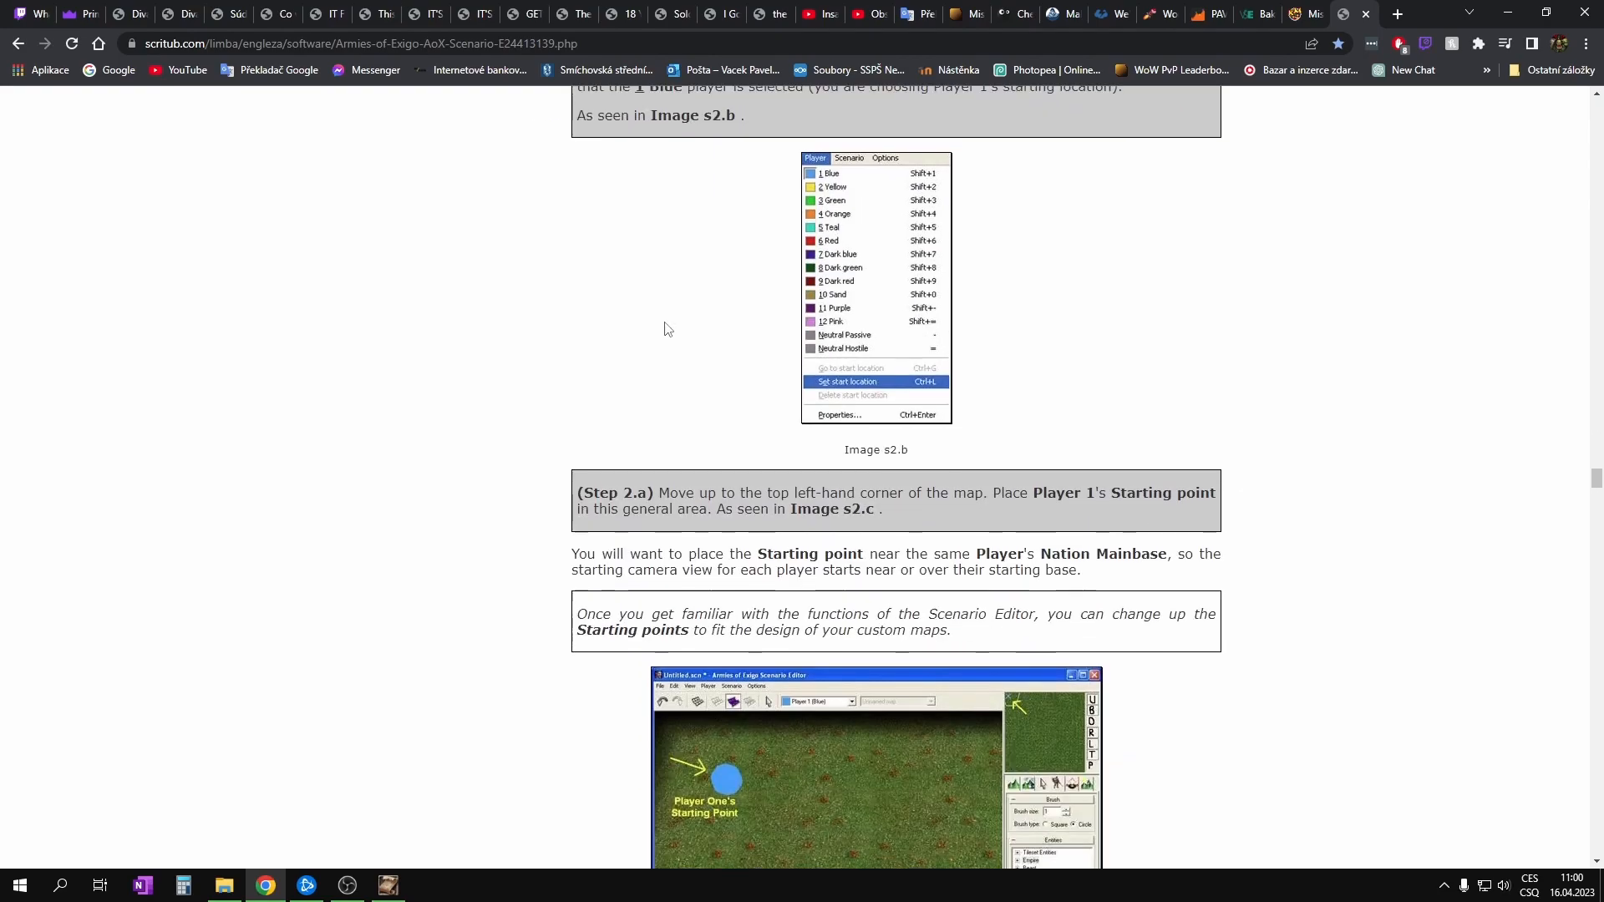
pyautogui.scroll(-3, 681, 330)
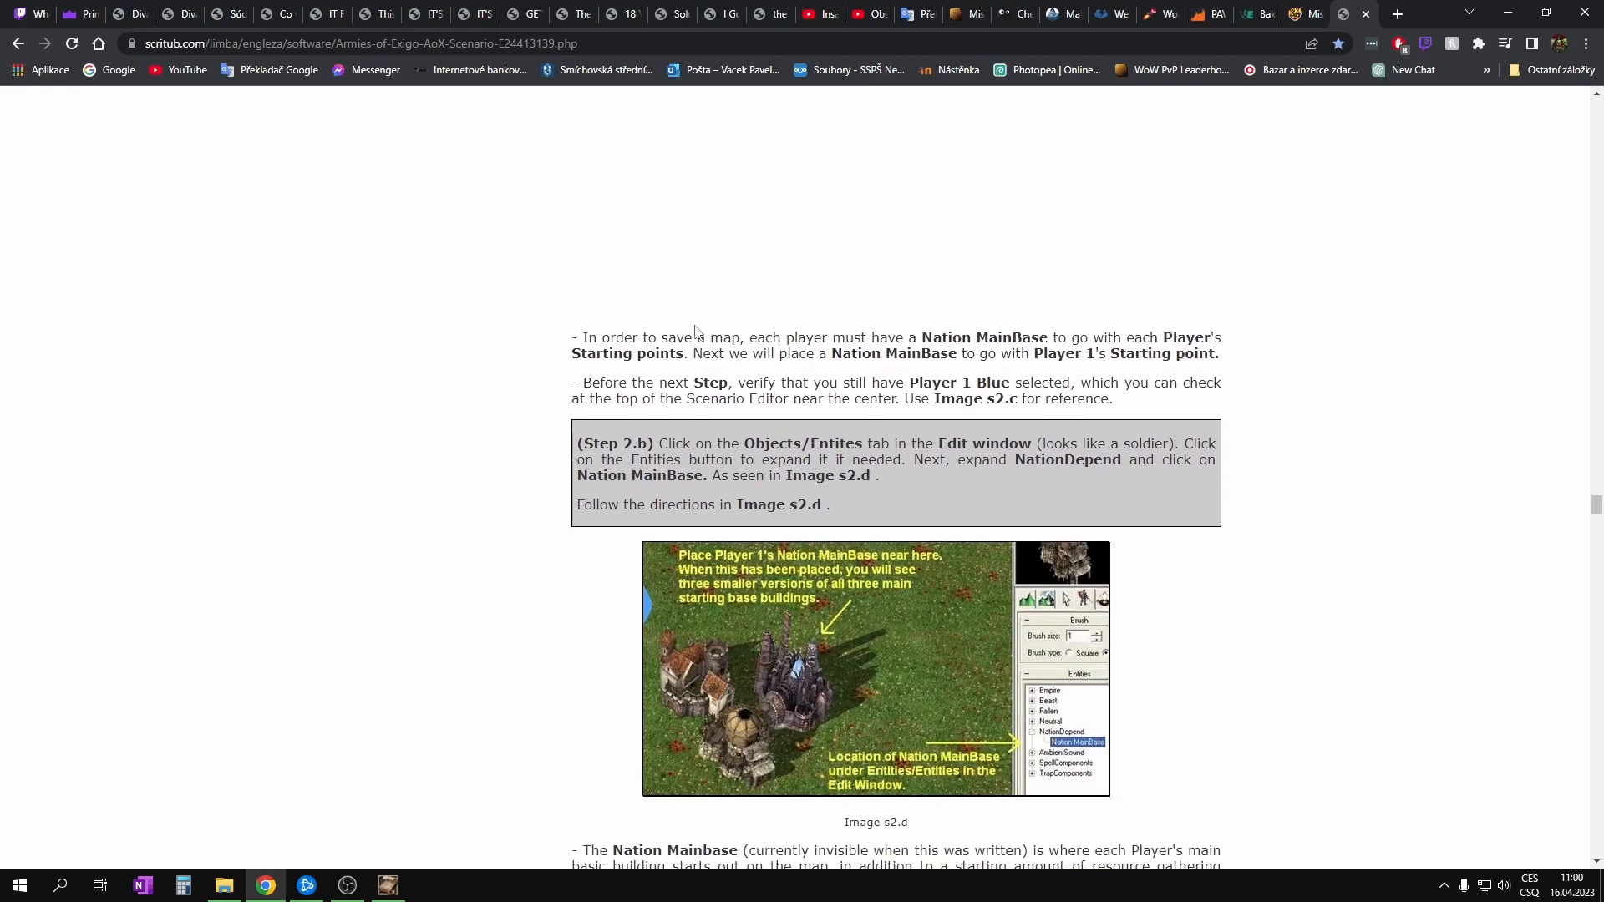
pyautogui.scroll(16, 866, 394)
pyautogui.scroll(3, 1010, 446)
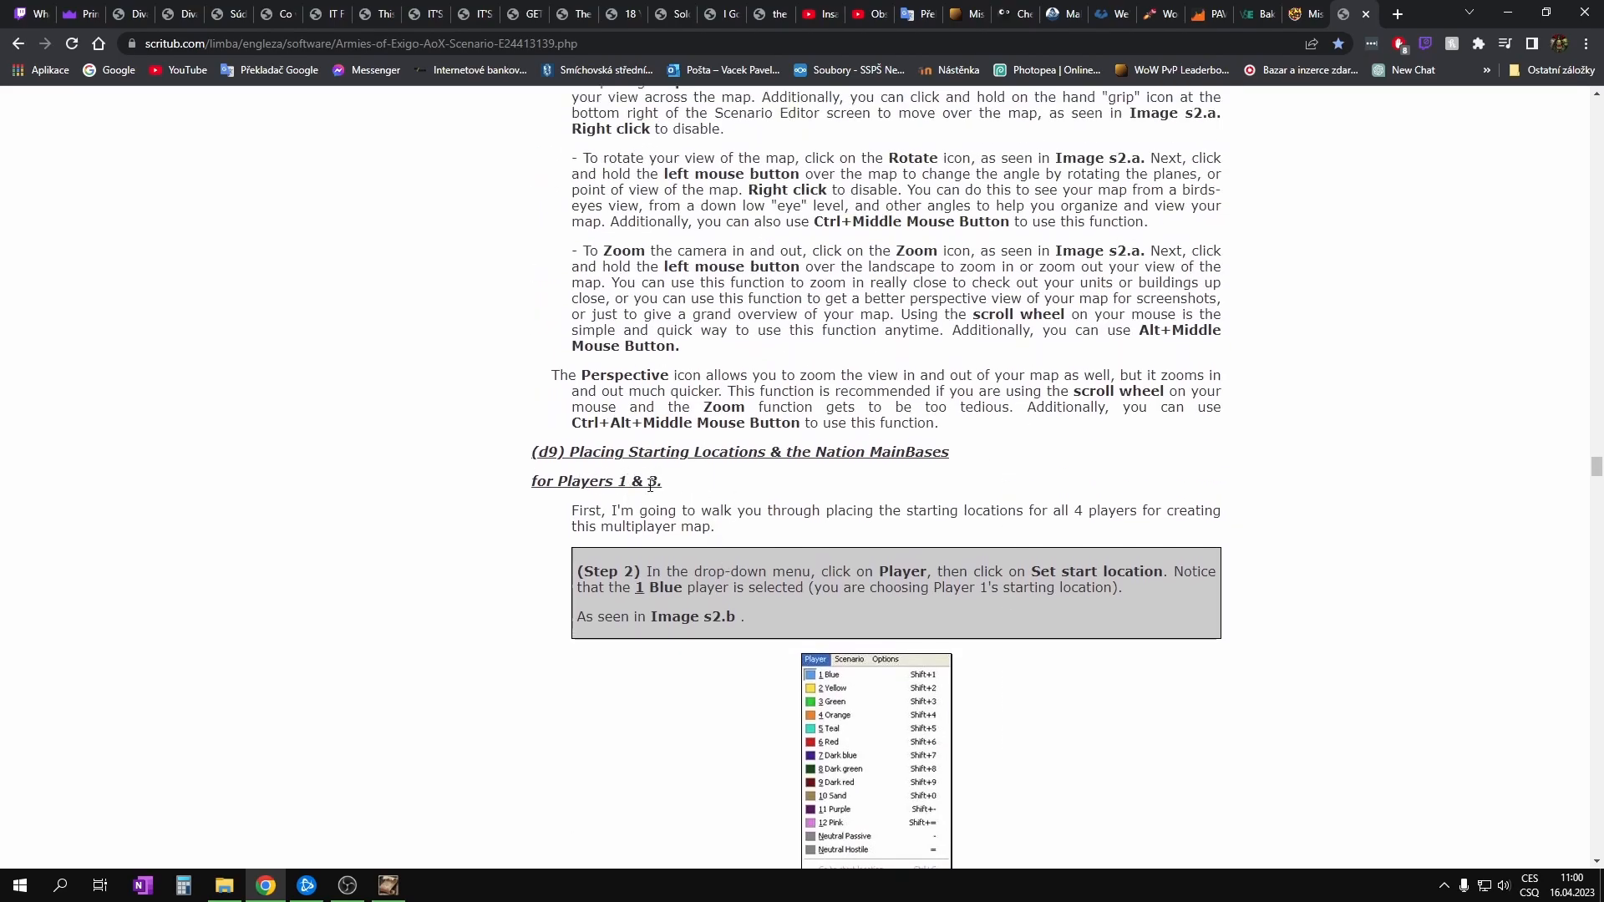
pyautogui.moveTo(665, 482); pyautogui.dragTo(617, 478)
pyautogui.moveTo(711, 504); pyautogui.dragTo(449, 427)
pyautogui.click(892, 482)
# Step: Return to the Scenario Editor and set the start location of Player 1 (Blue) near the map's north-west corner
pyautogui.click(1502, 12)
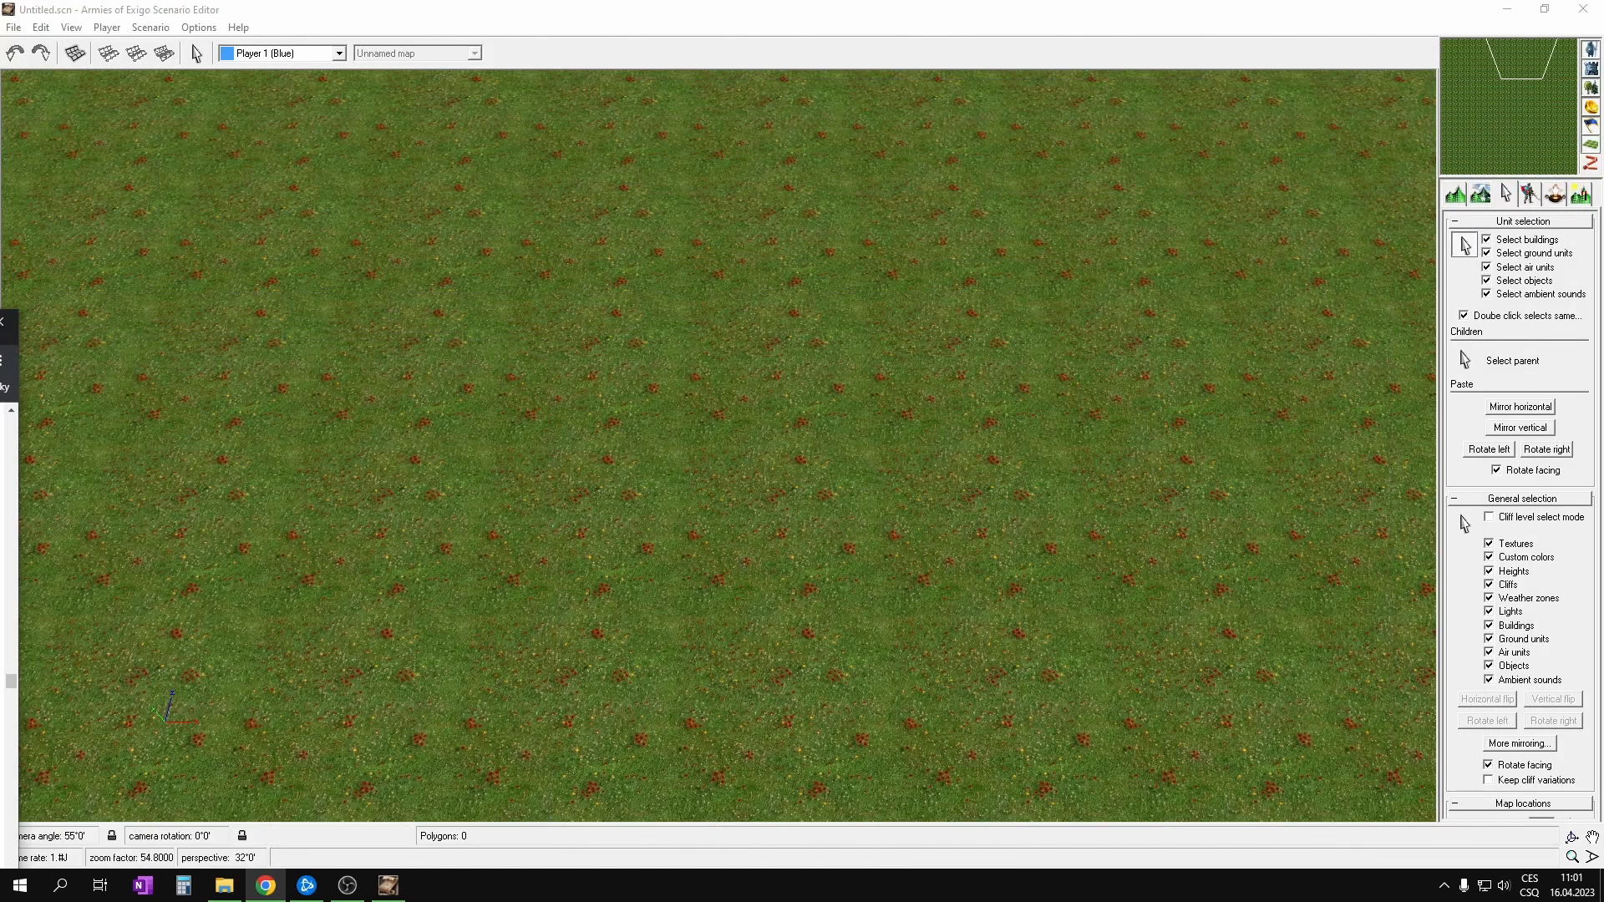
pyautogui.click(107, 27)
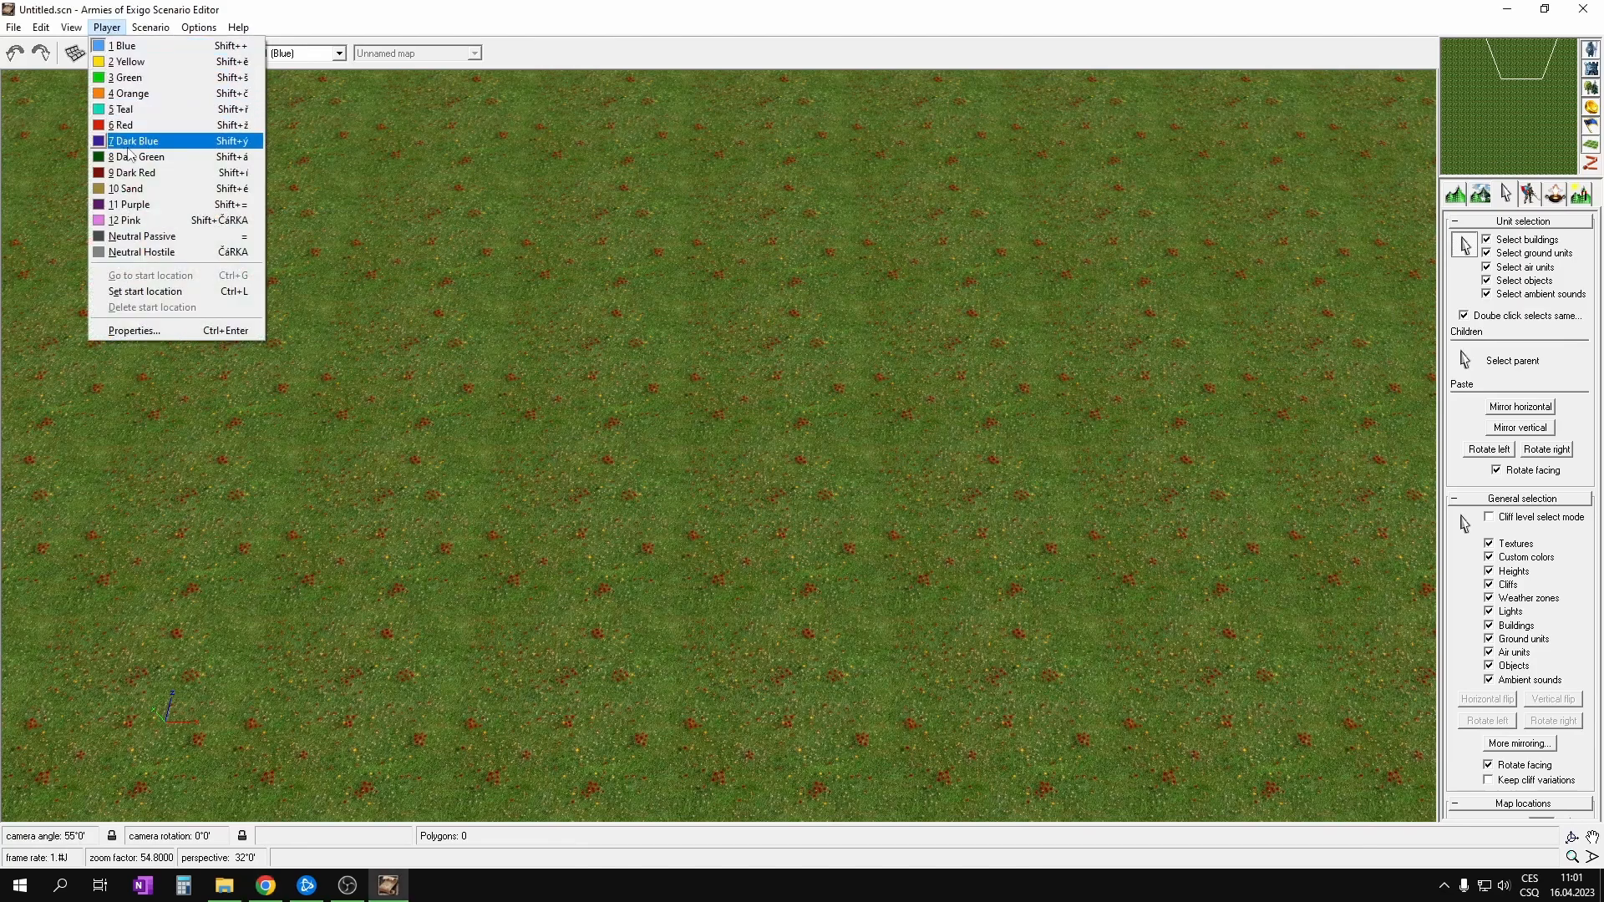
pyautogui.click(143, 291)
pyautogui.click(309, 54)
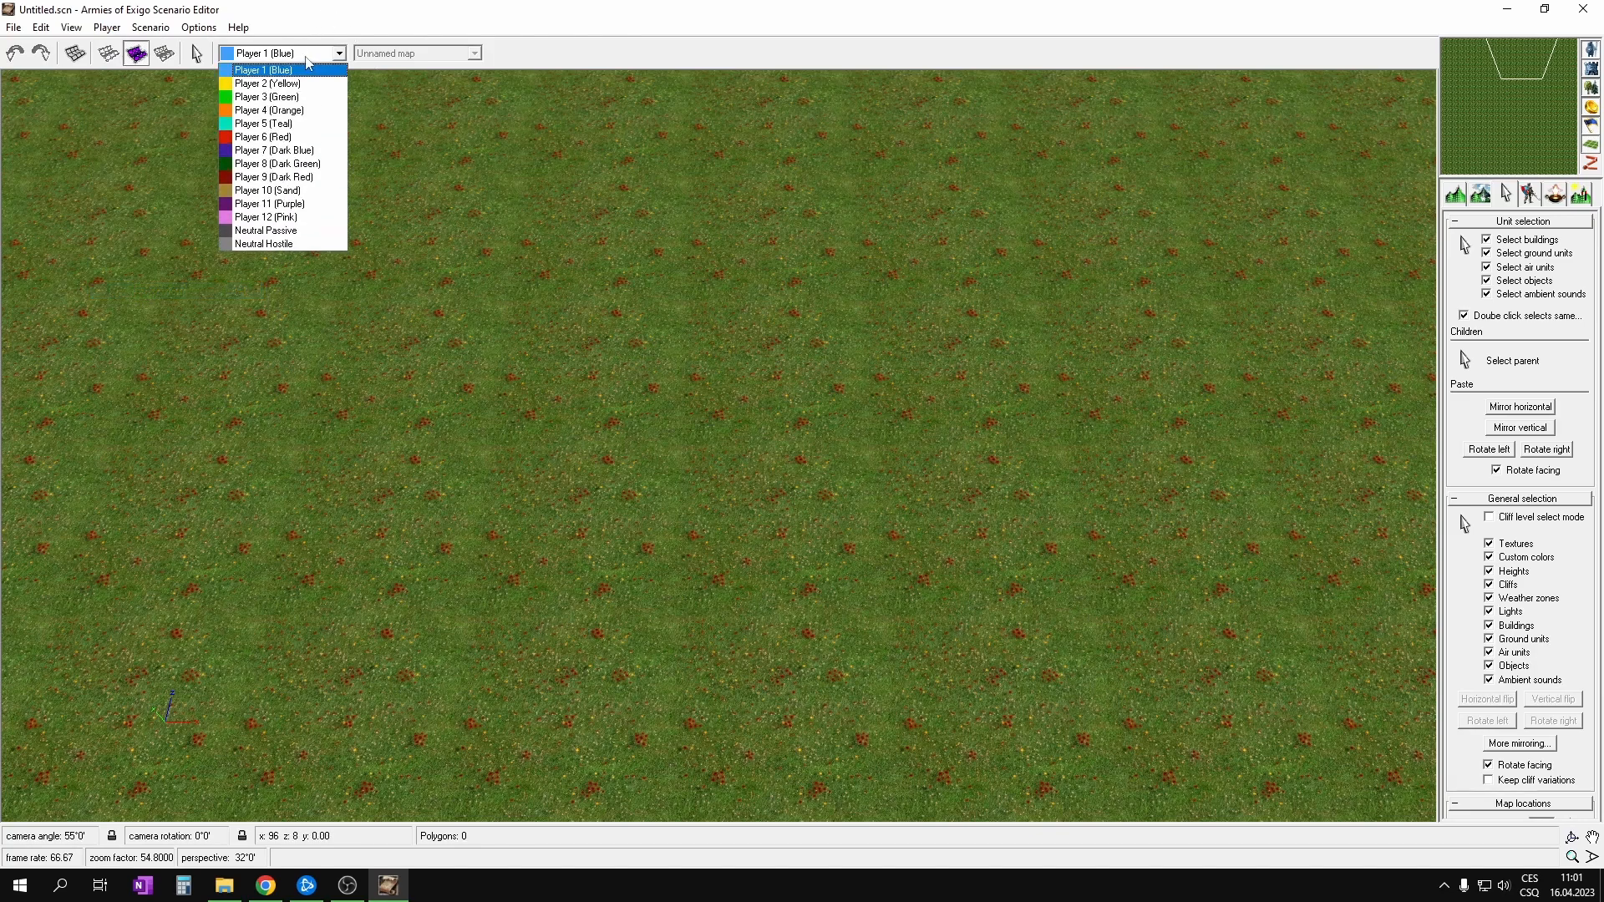
pyautogui.click(287, 73)
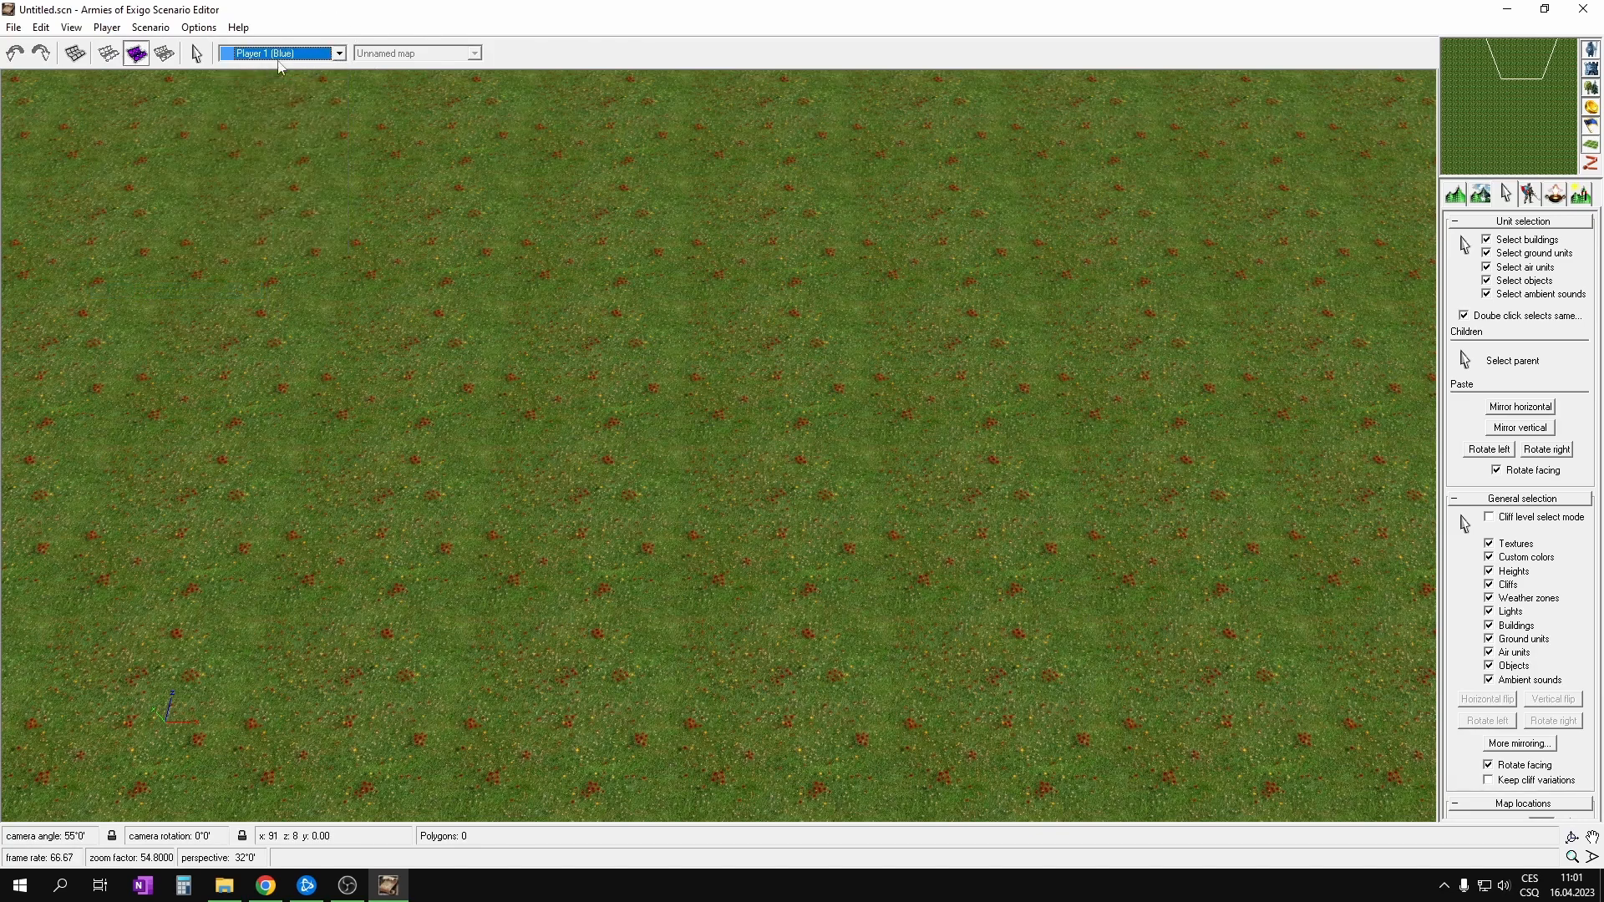
pyautogui.moveTo(1500, 65); pyautogui.dragTo(1459, 53)
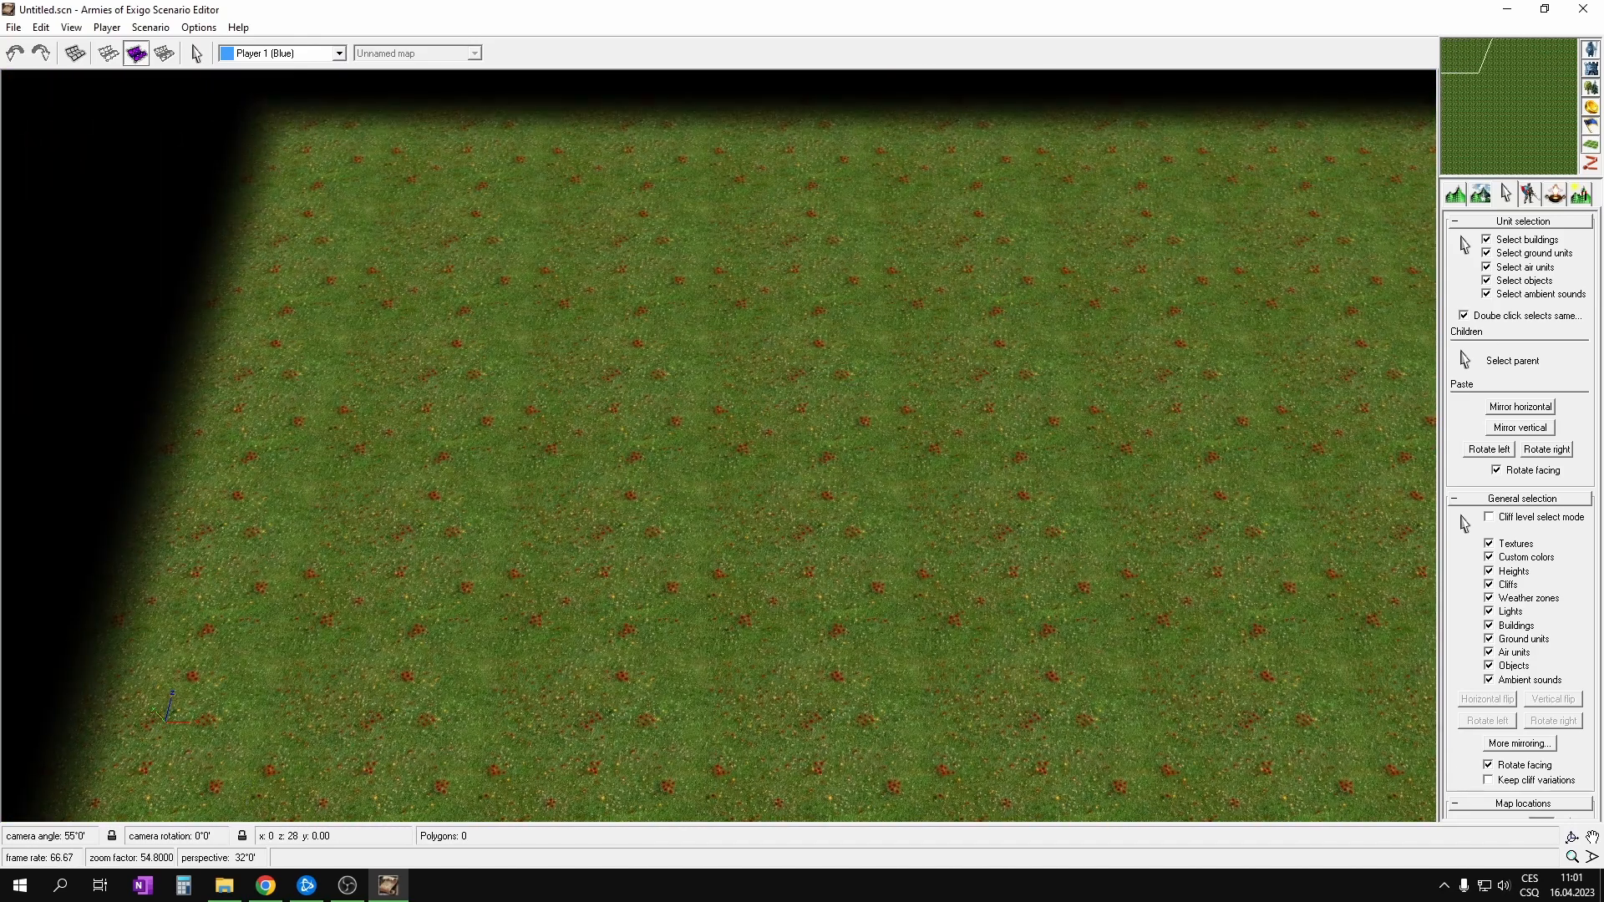
pyautogui.moveTo(589, 305)
pyautogui.mouseDown(button='middle')
pyautogui.moveTo(689, 392)
pyautogui.moveTo(574, 322)
pyautogui.mouseUp(button='middle')
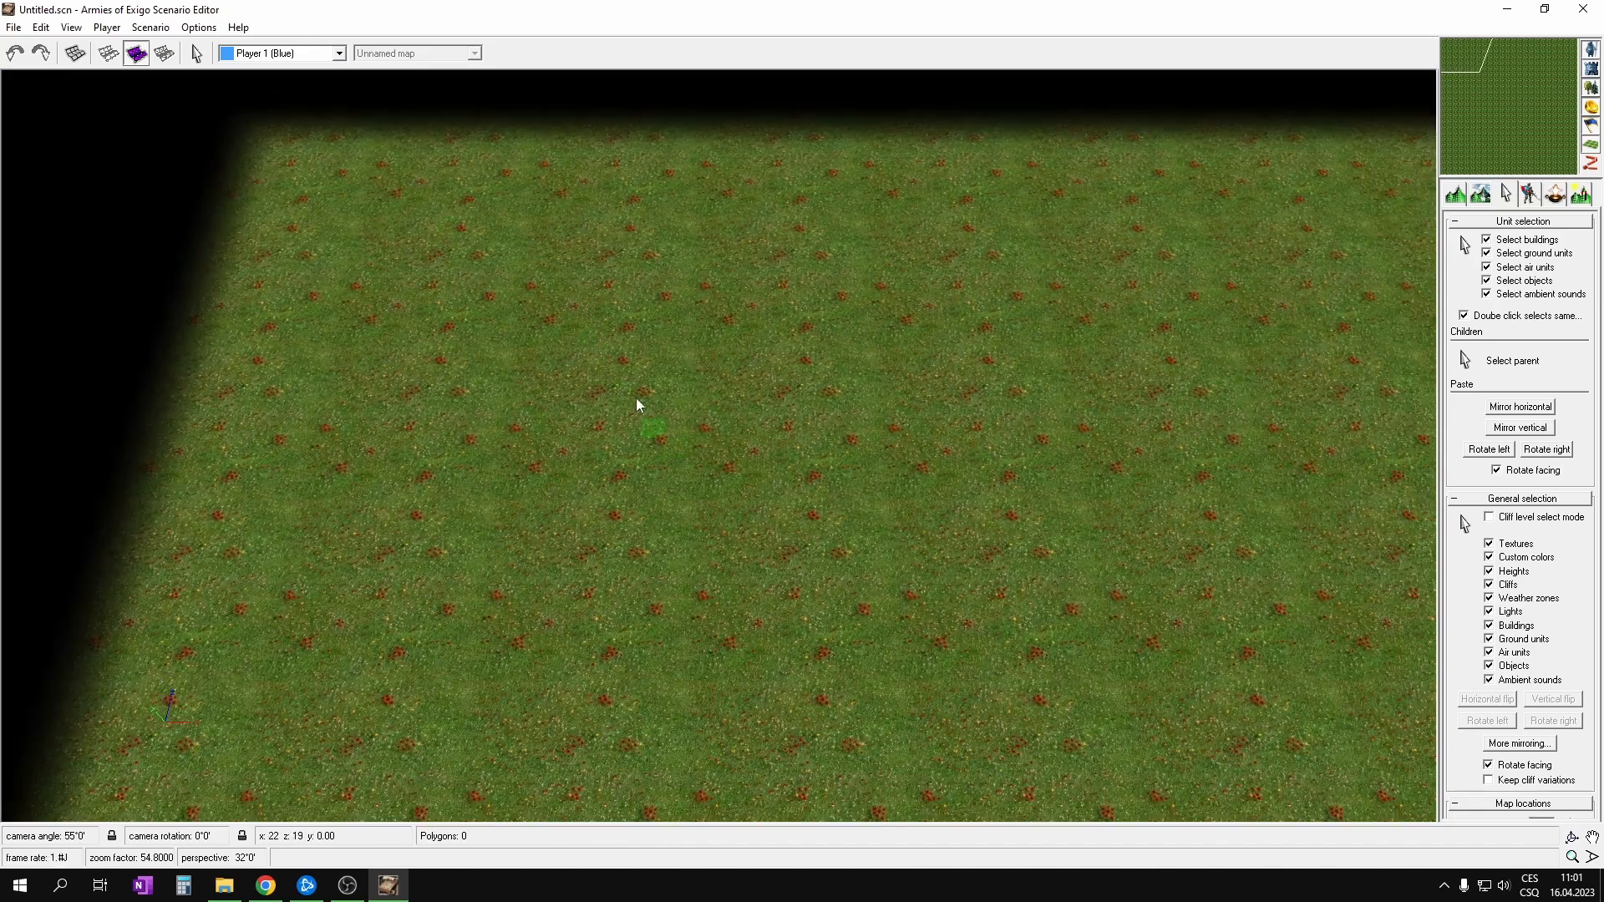
pyautogui.click(589, 373)
pyautogui.click(691, 329)
pyautogui.click(569, 378)
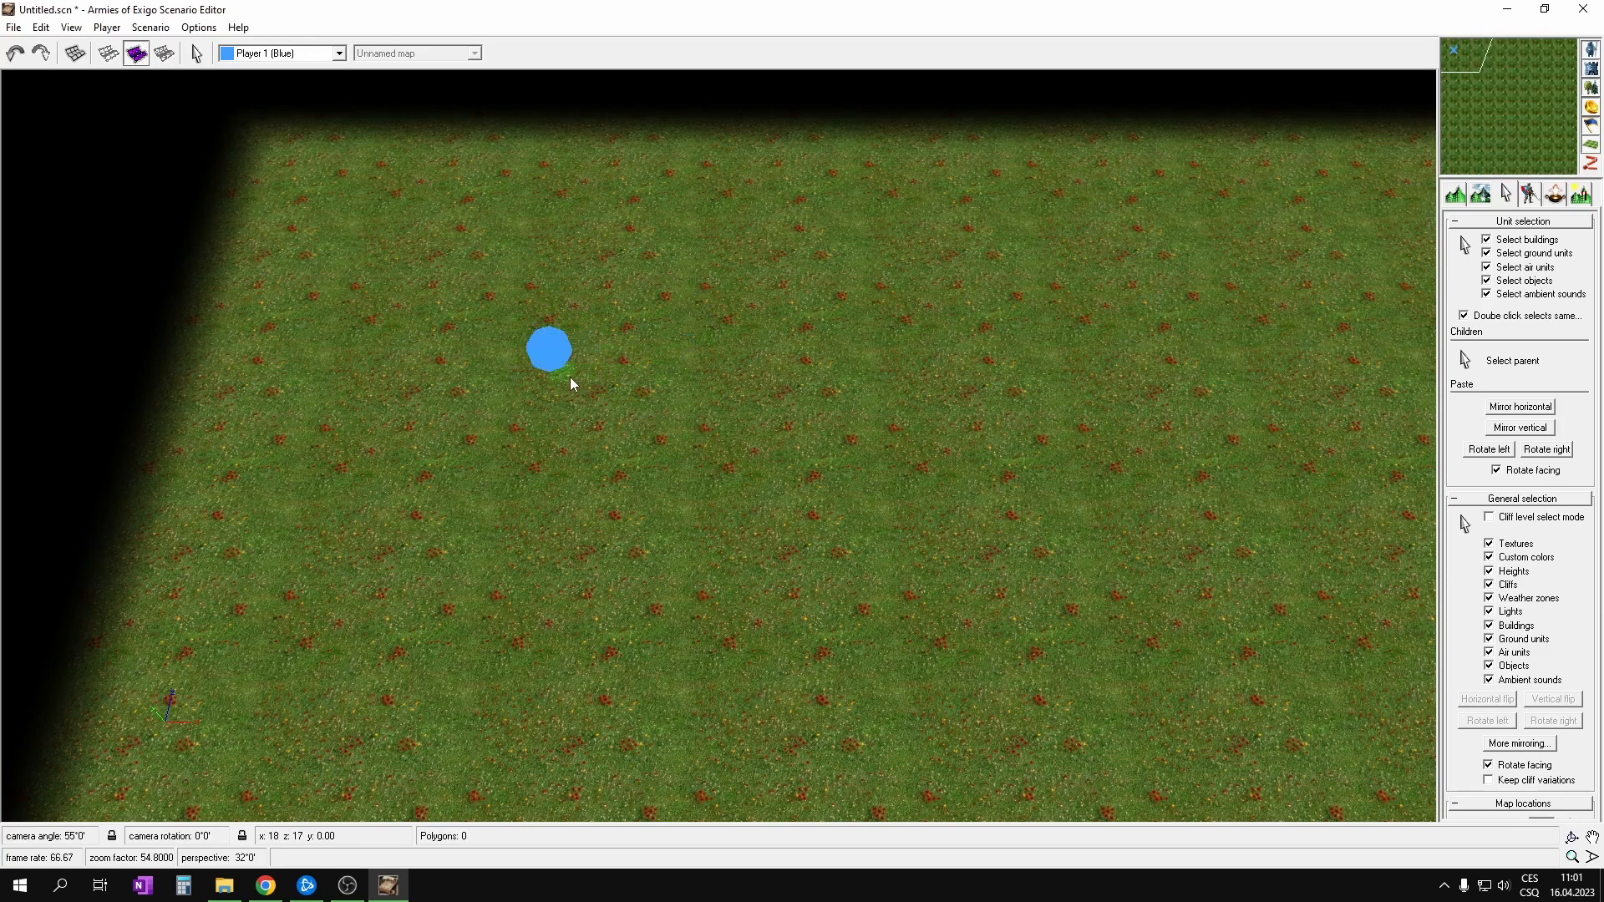
pyautogui.click(591, 380)
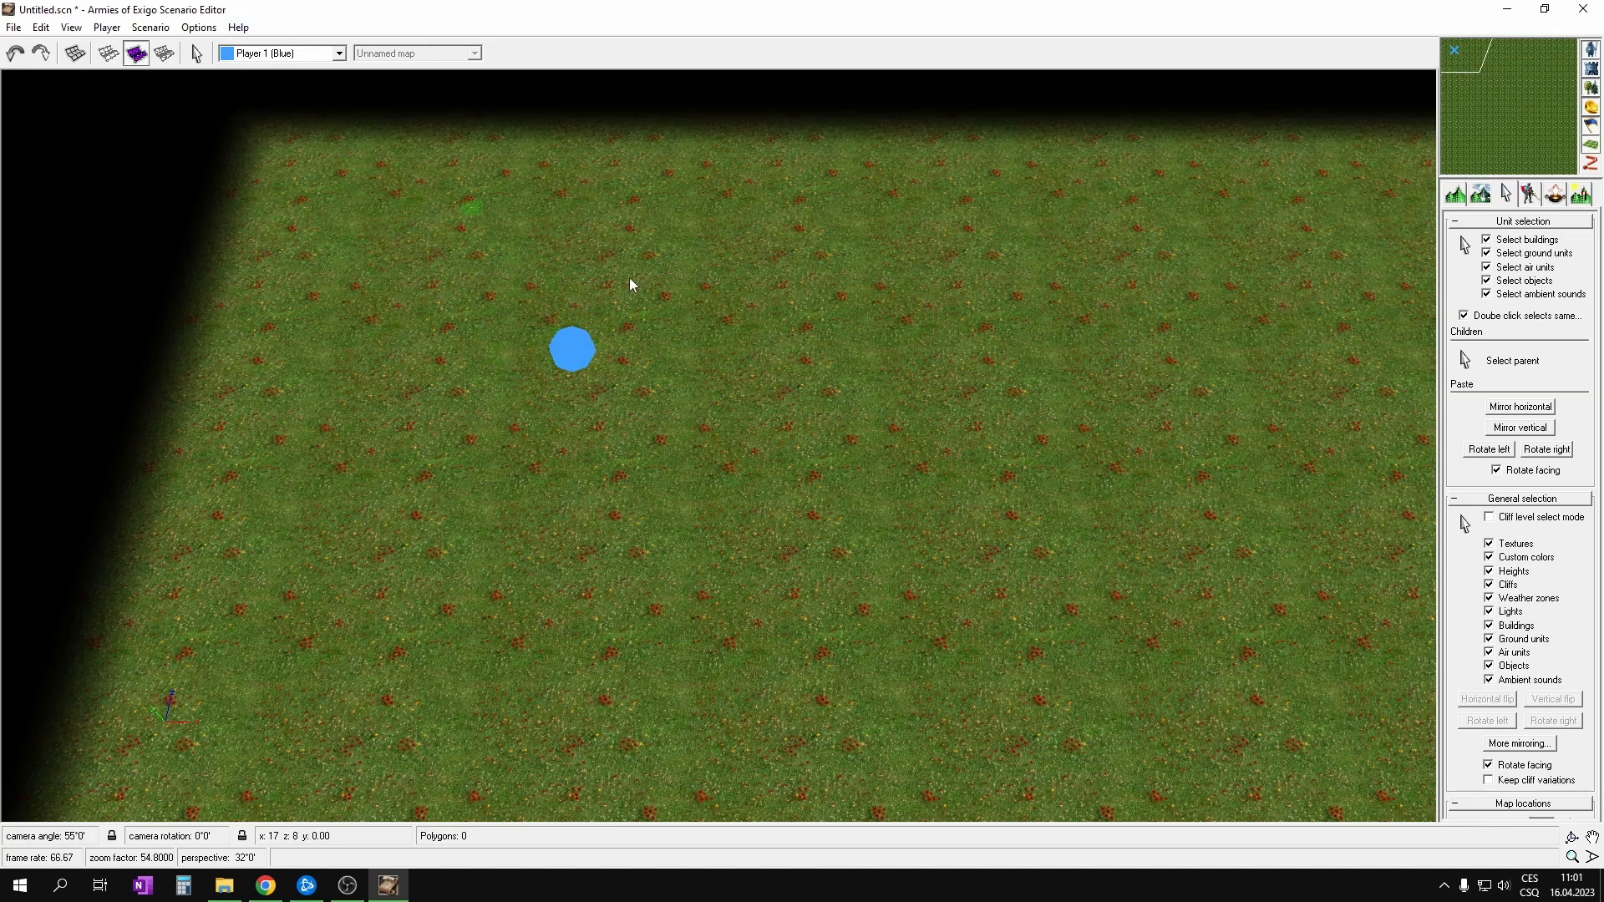
# Step: Set the start location of Player 3 (Green) near the map's south-east corner
pyautogui.click(294, 53)
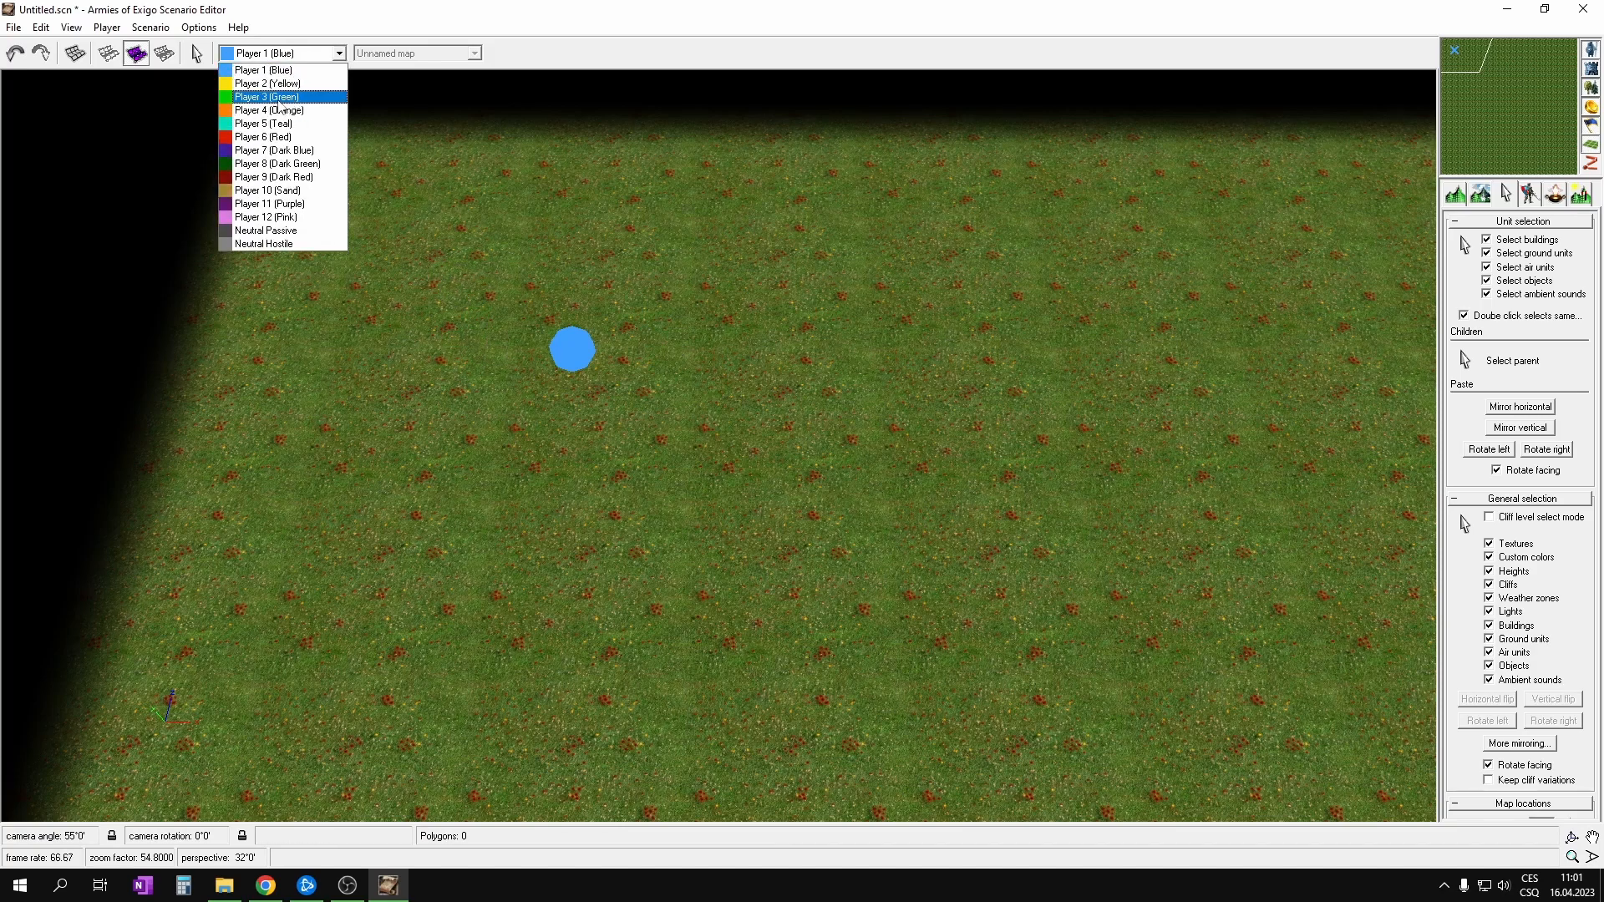
pyautogui.click(274, 98)
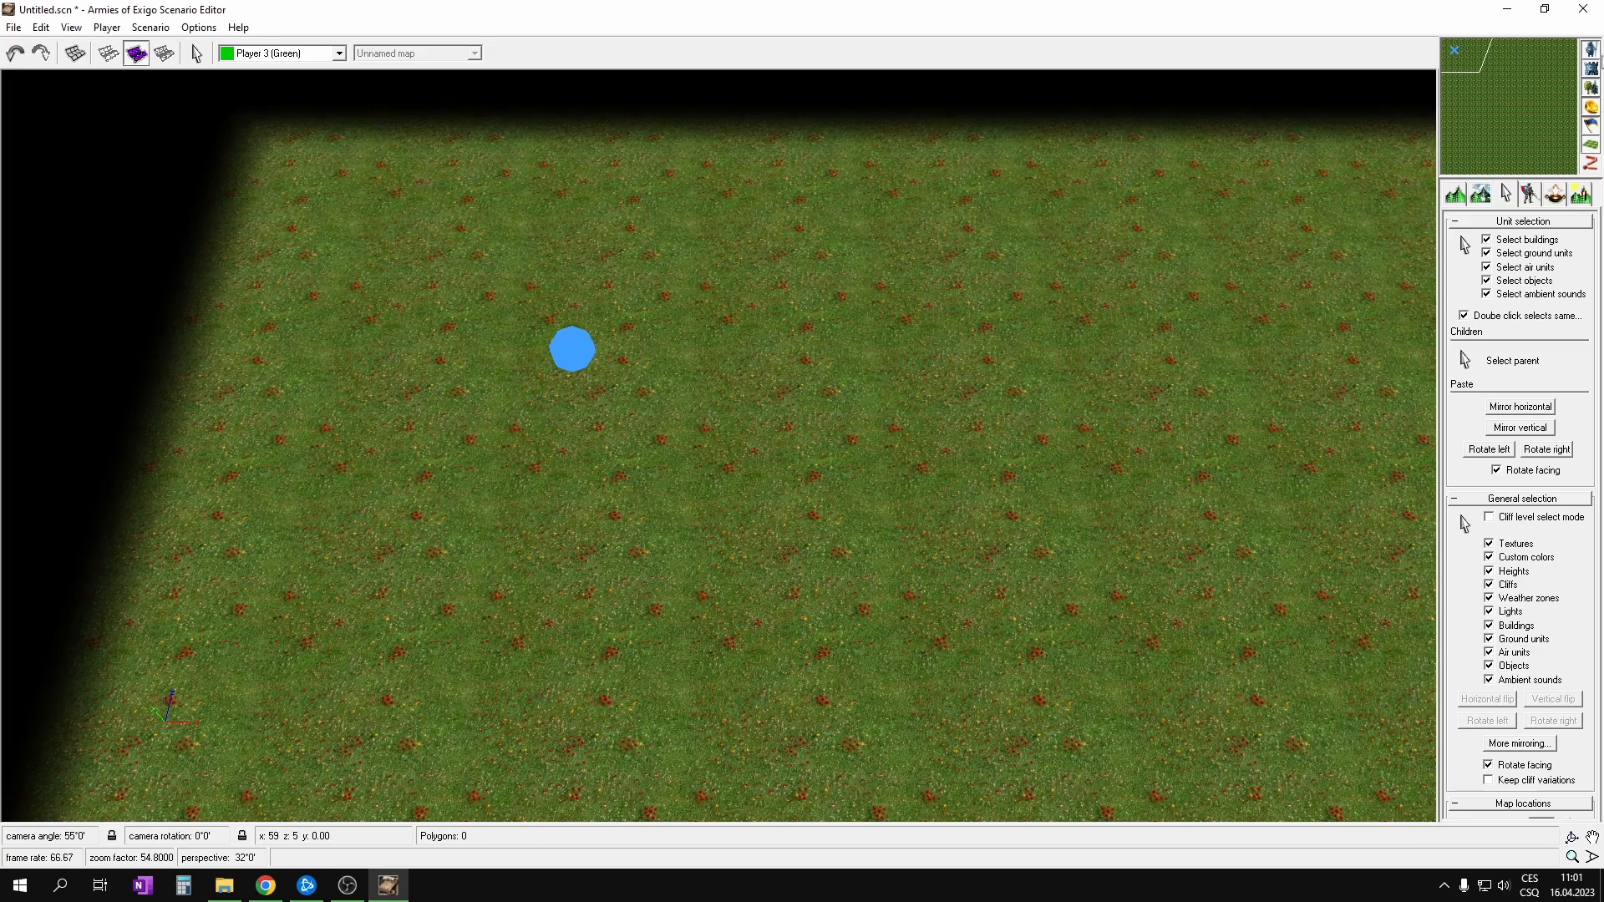
pyautogui.click(1556, 158)
pyautogui.moveTo(892, 688); pyautogui.dragTo(823, 571, button='middle')
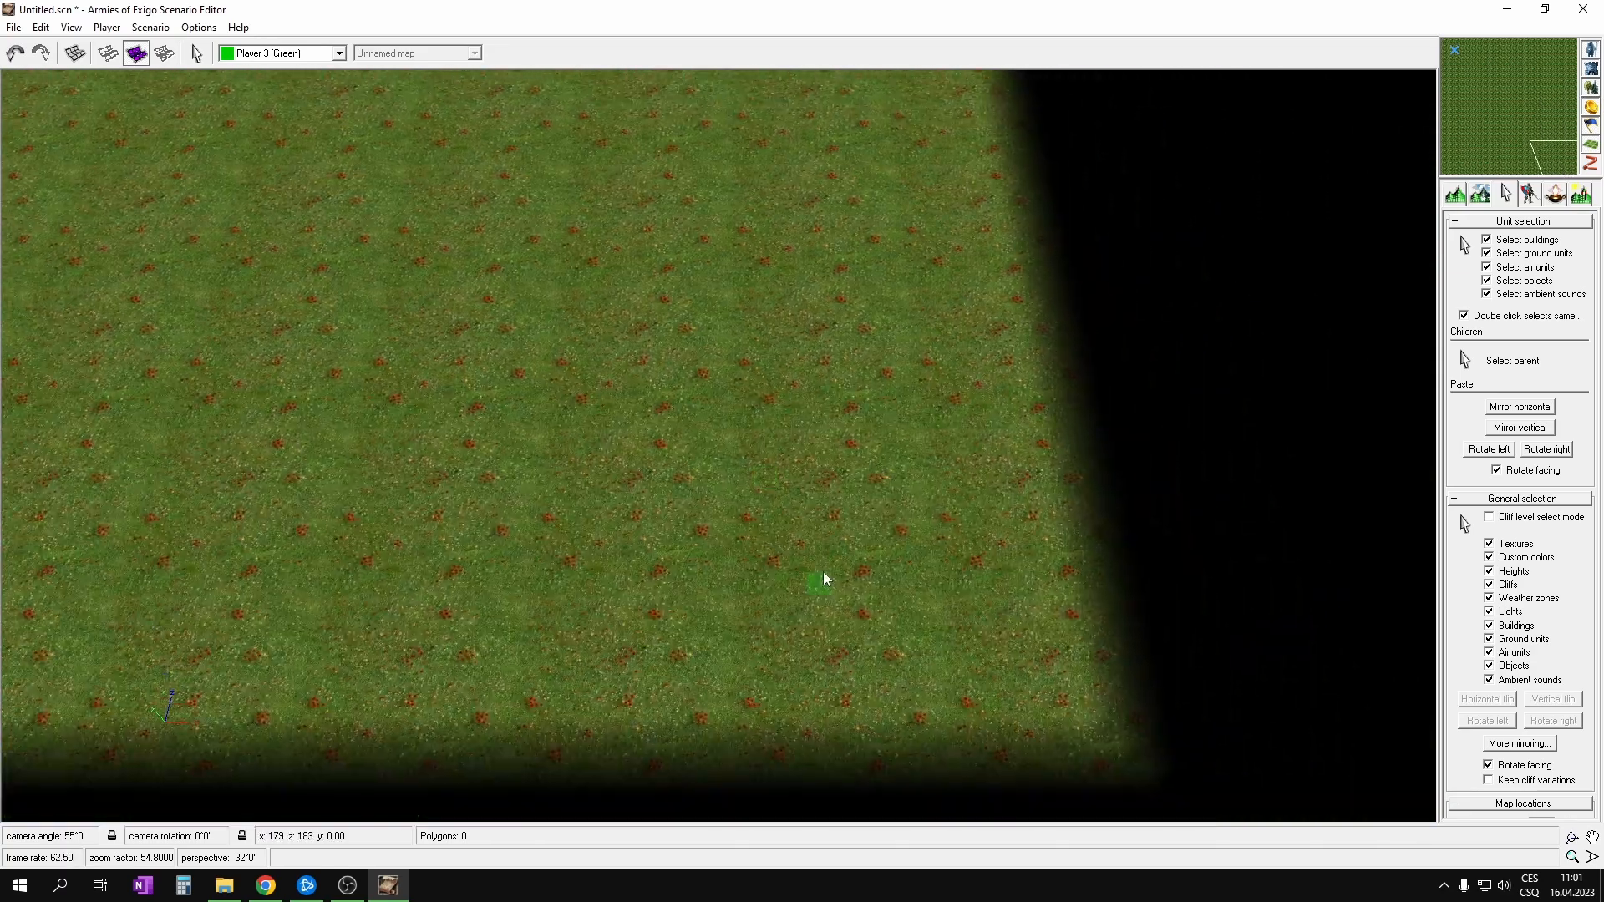
pyautogui.click(761, 396)
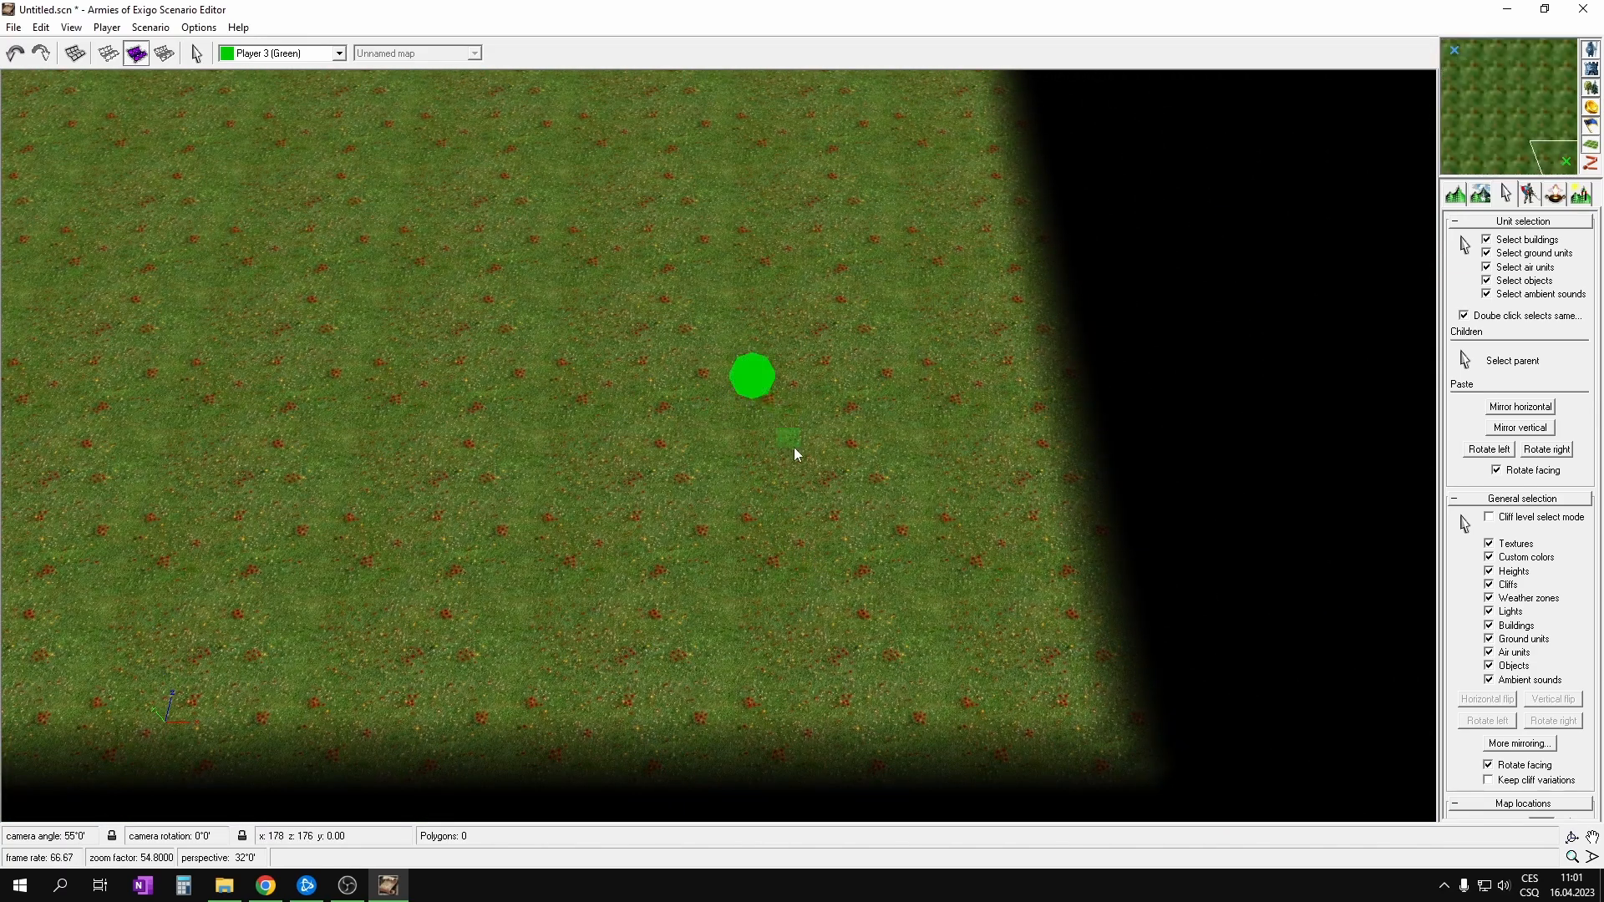
pyautogui.moveTo(963, 479); pyautogui.dragTo(1370, 752, button='middle')
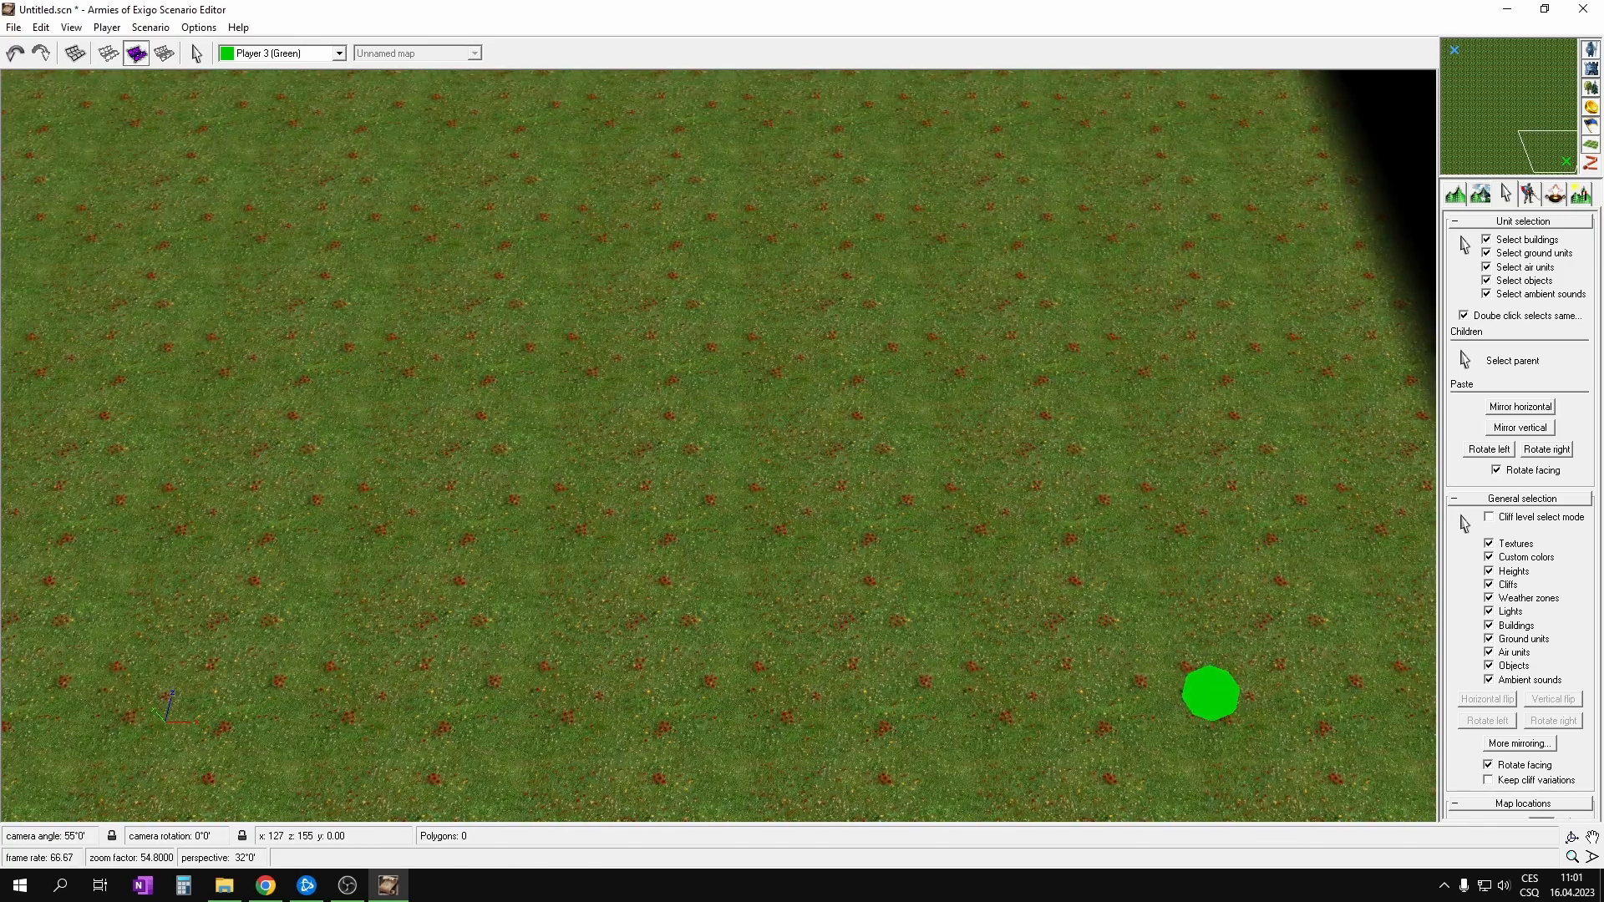
# Step: Go back to Player 1's start location and choose the Nation MainBase entity from NationDepend for placement
pyautogui.hotkey('alt', 'Tab')
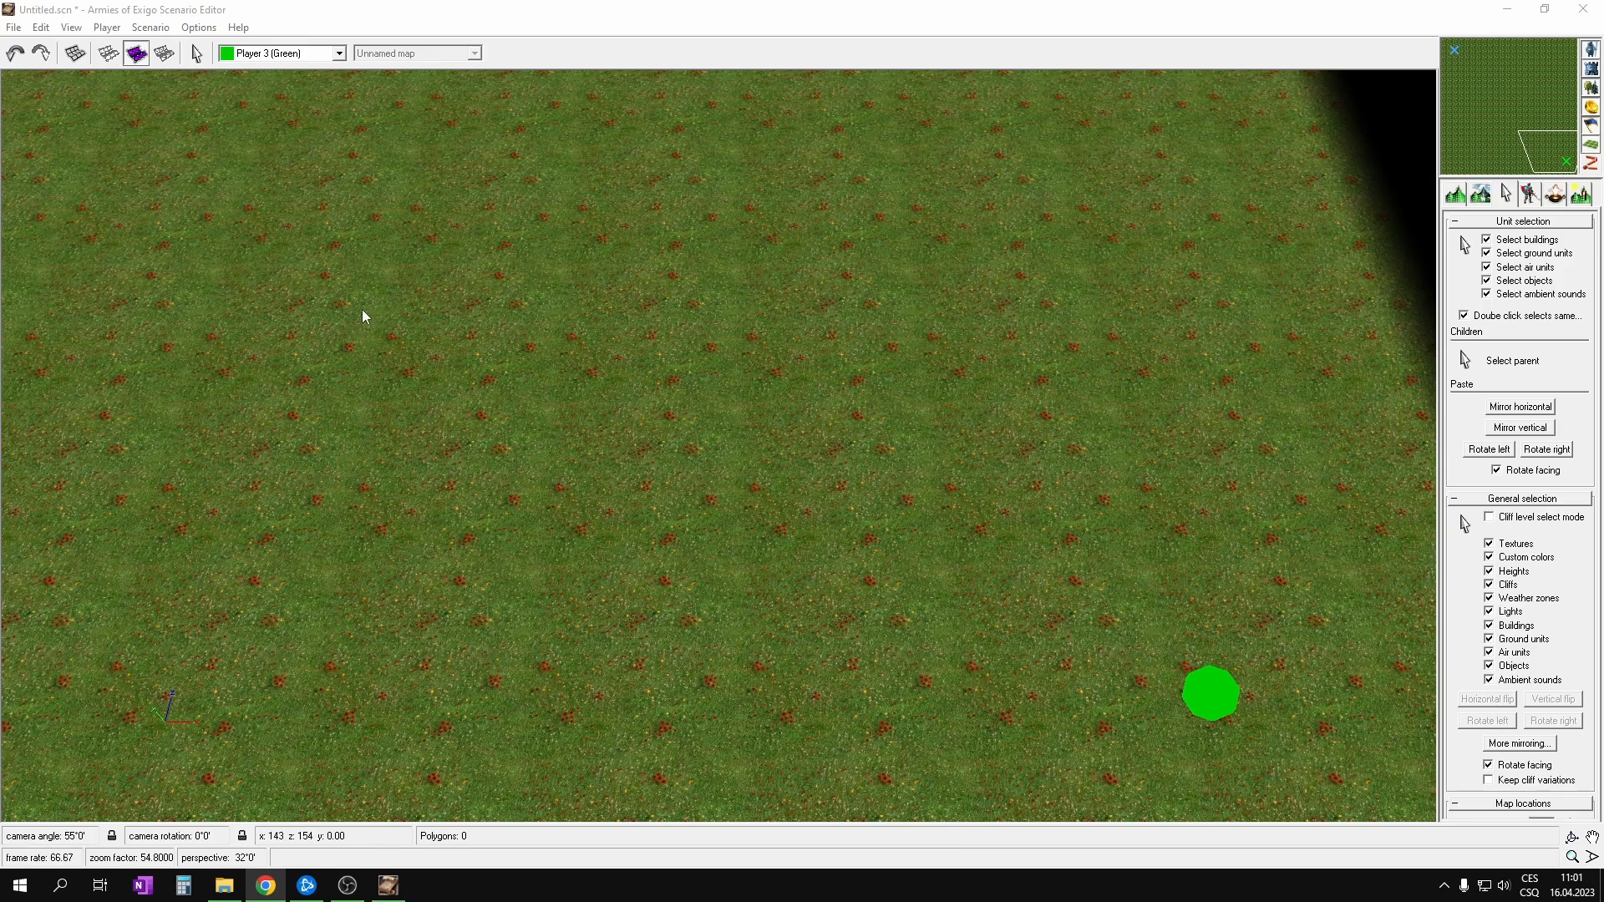
pyautogui.click(1460, 64)
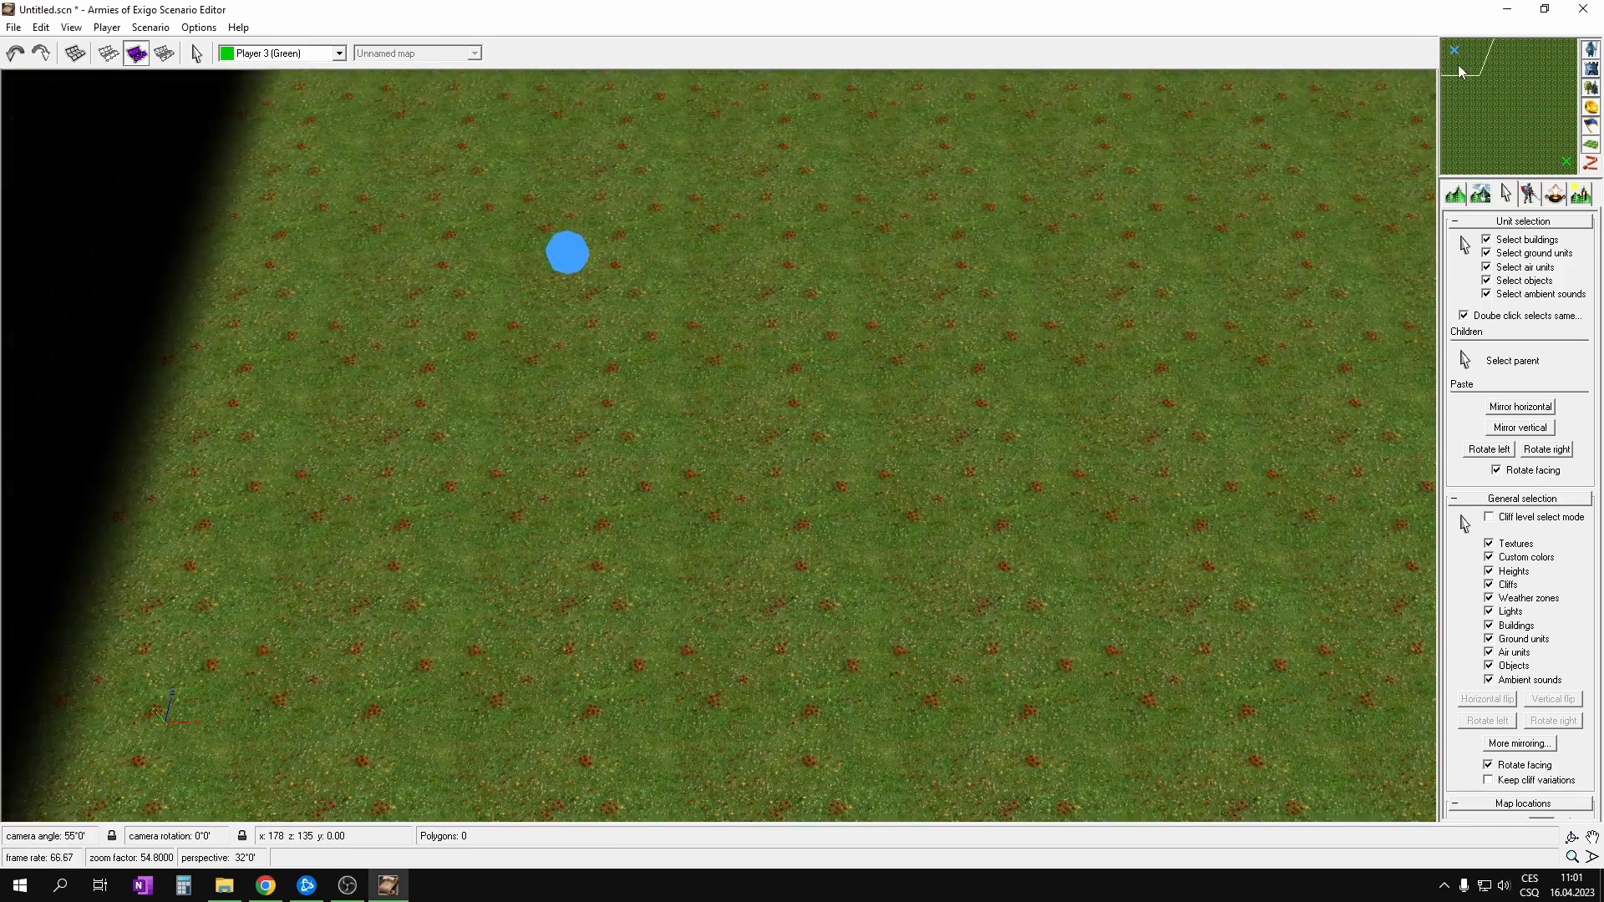
pyautogui.press('Up')
pyautogui.press('Up')
pyautogui.press('Left')
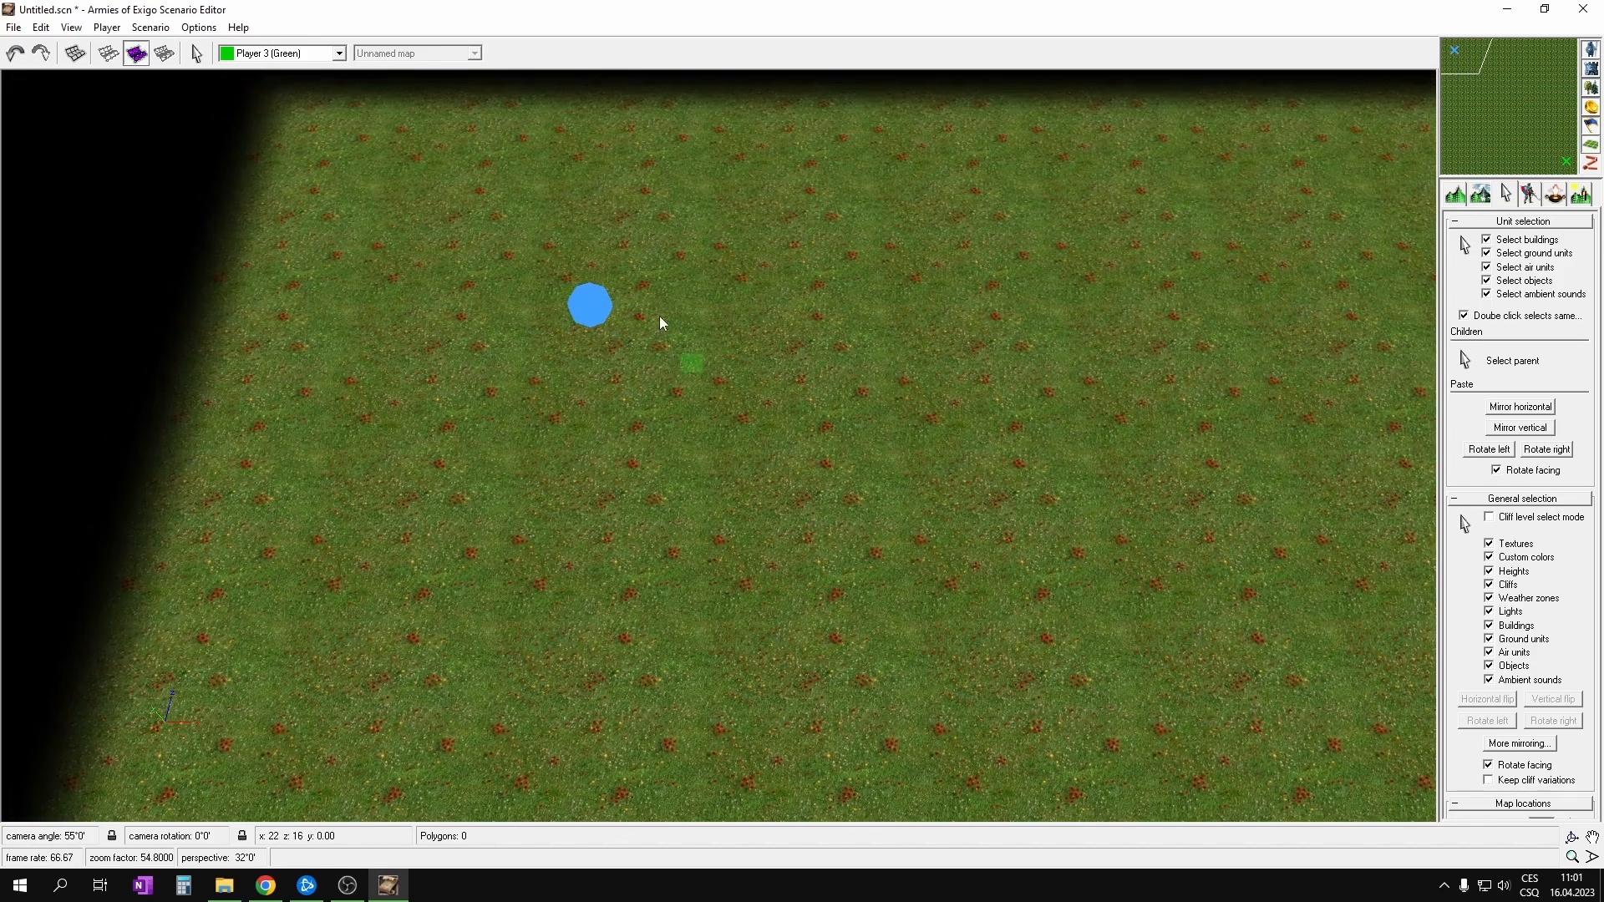
pyautogui.press('Up')
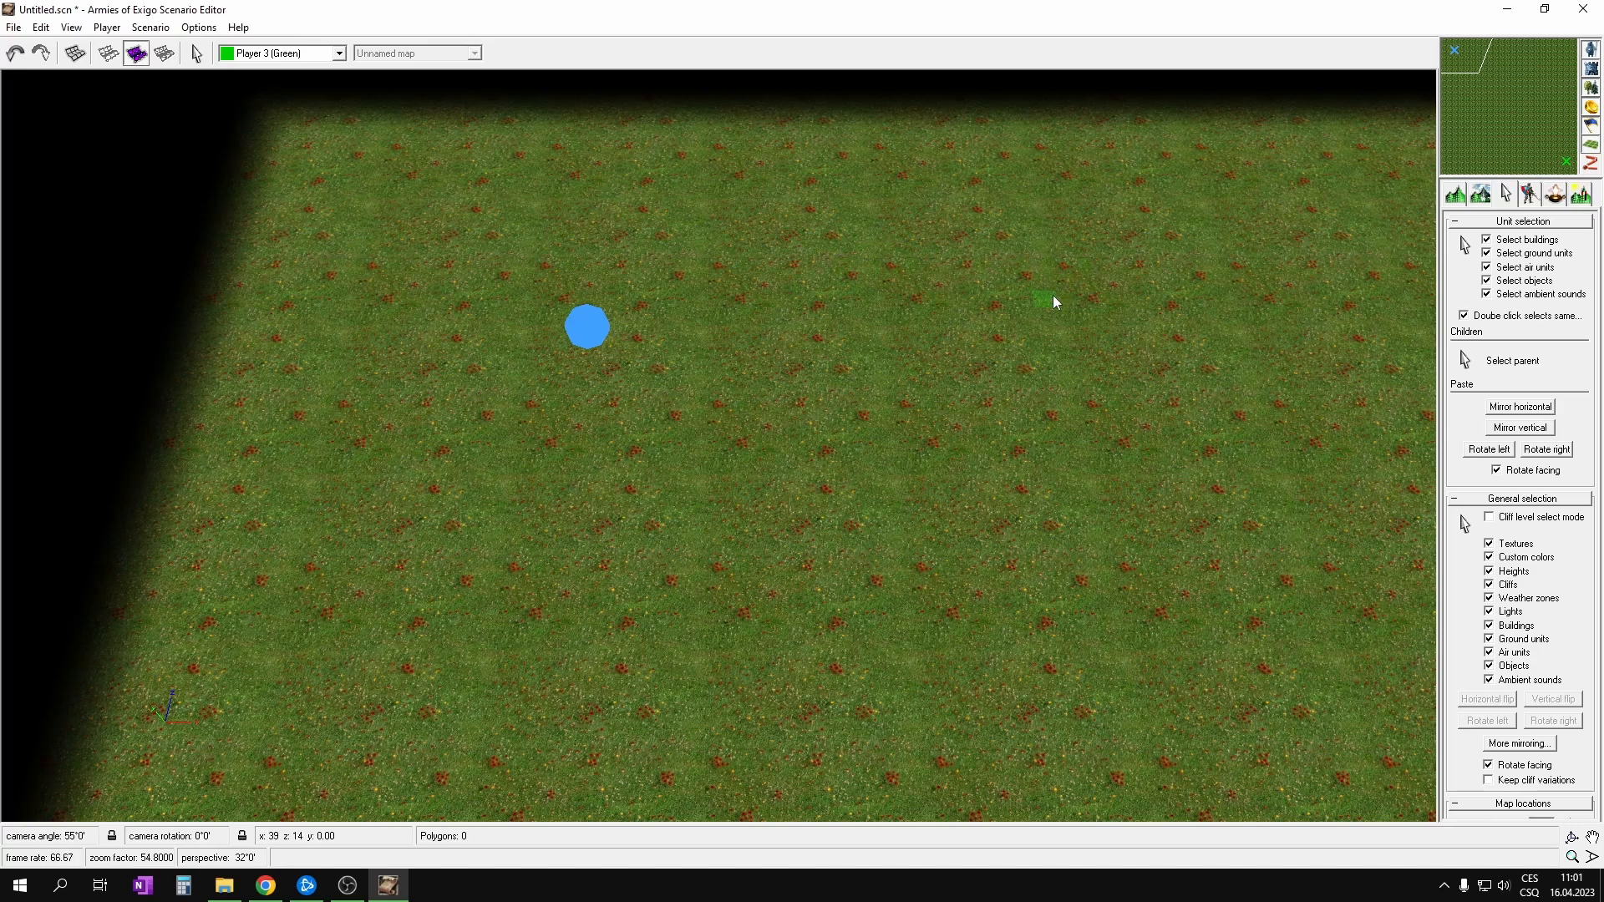
pyautogui.click(1529, 195)
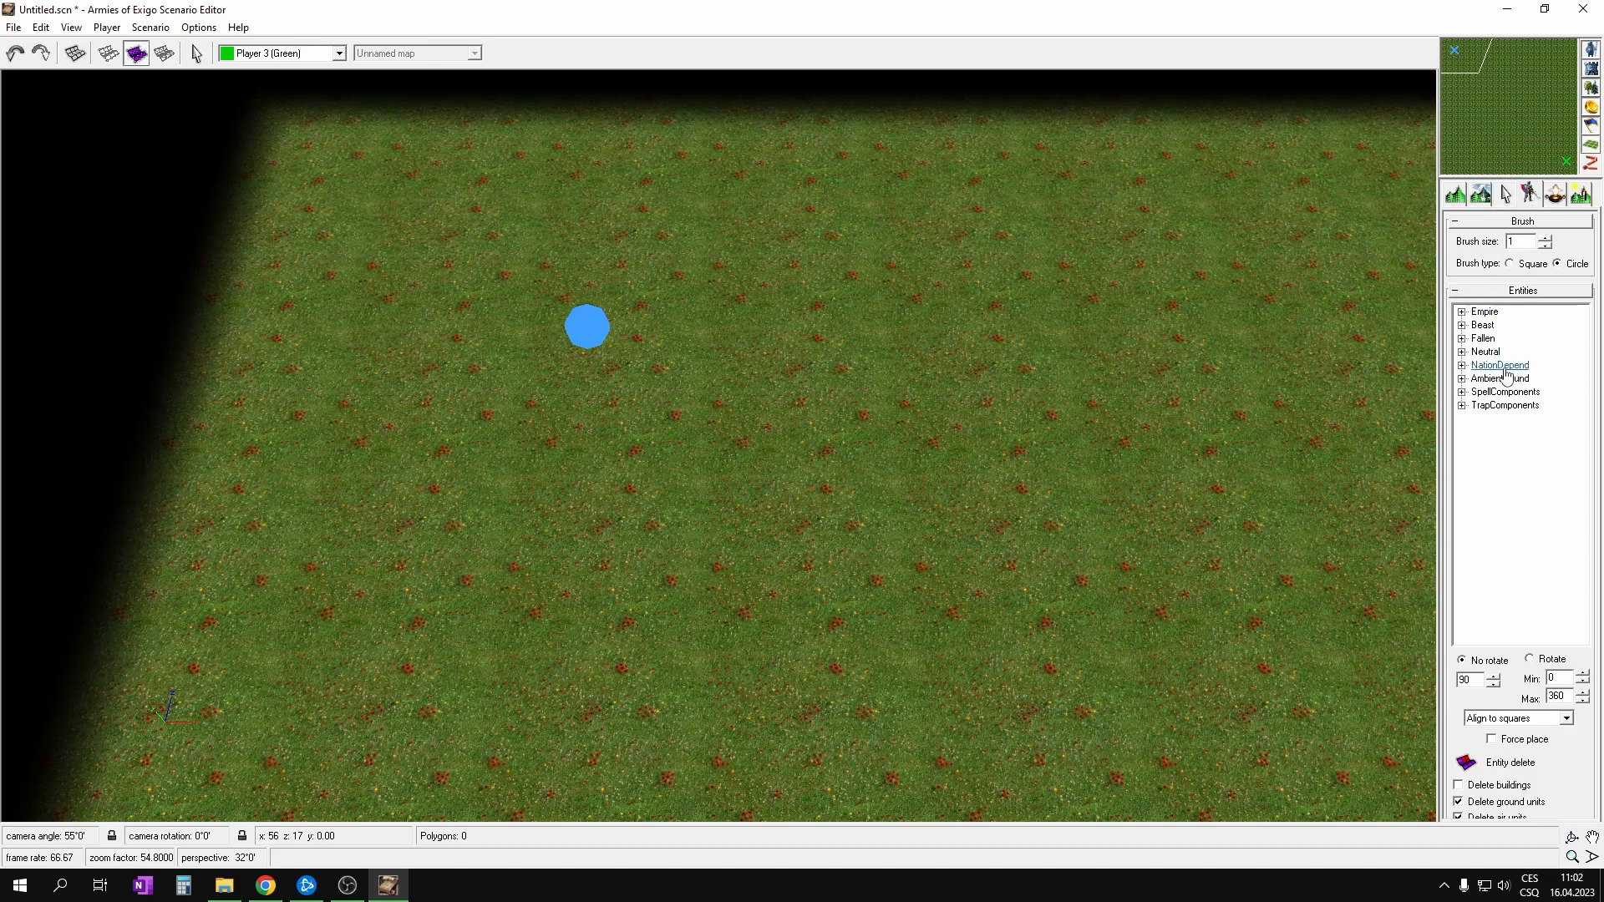
pyautogui.click(1463, 366)
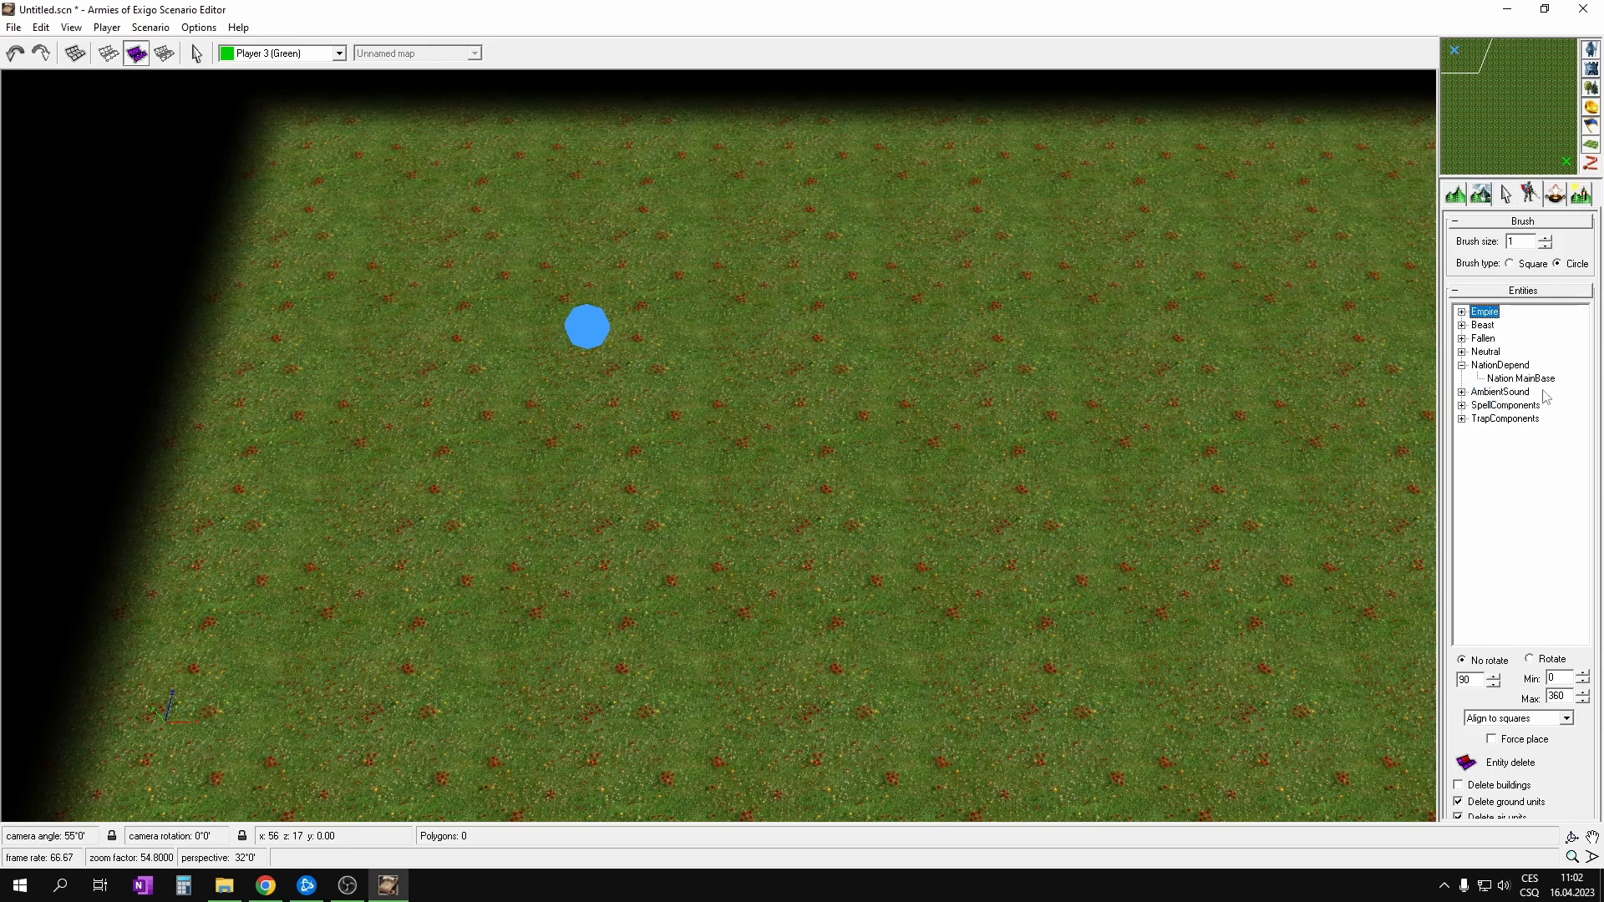
pyautogui.click(1520, 379)
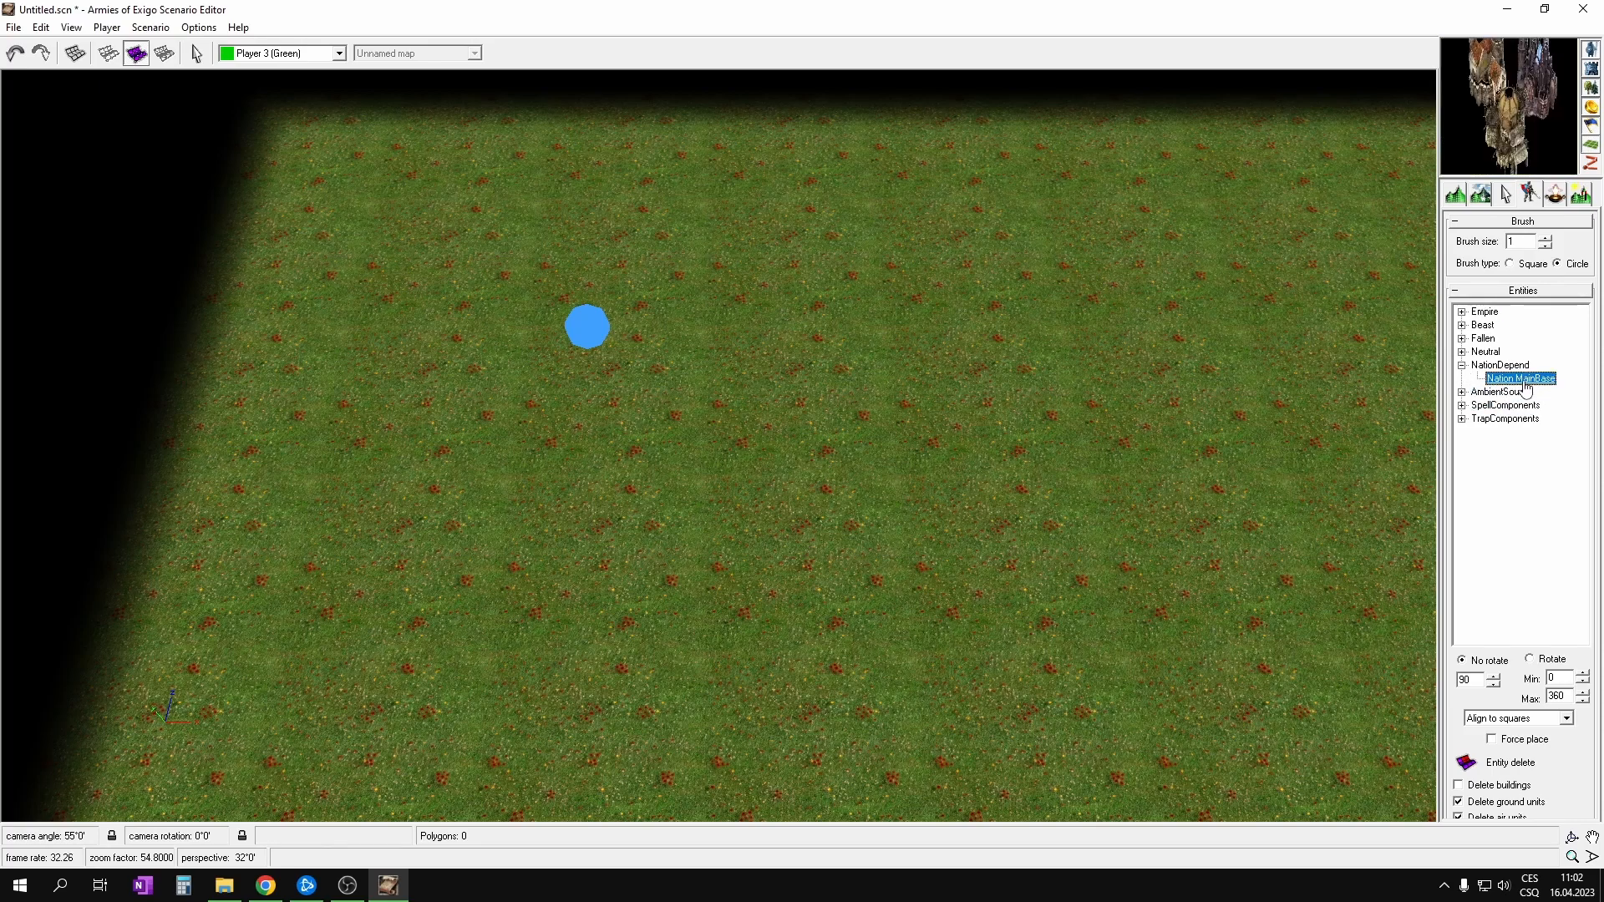
# Step: Place Player 1 (Blue)'s Nation MainBase just south-east of the blue start location
pyautogui.scroll(2, 768, 483)
pyautogui.scroll(2, 764, 480)
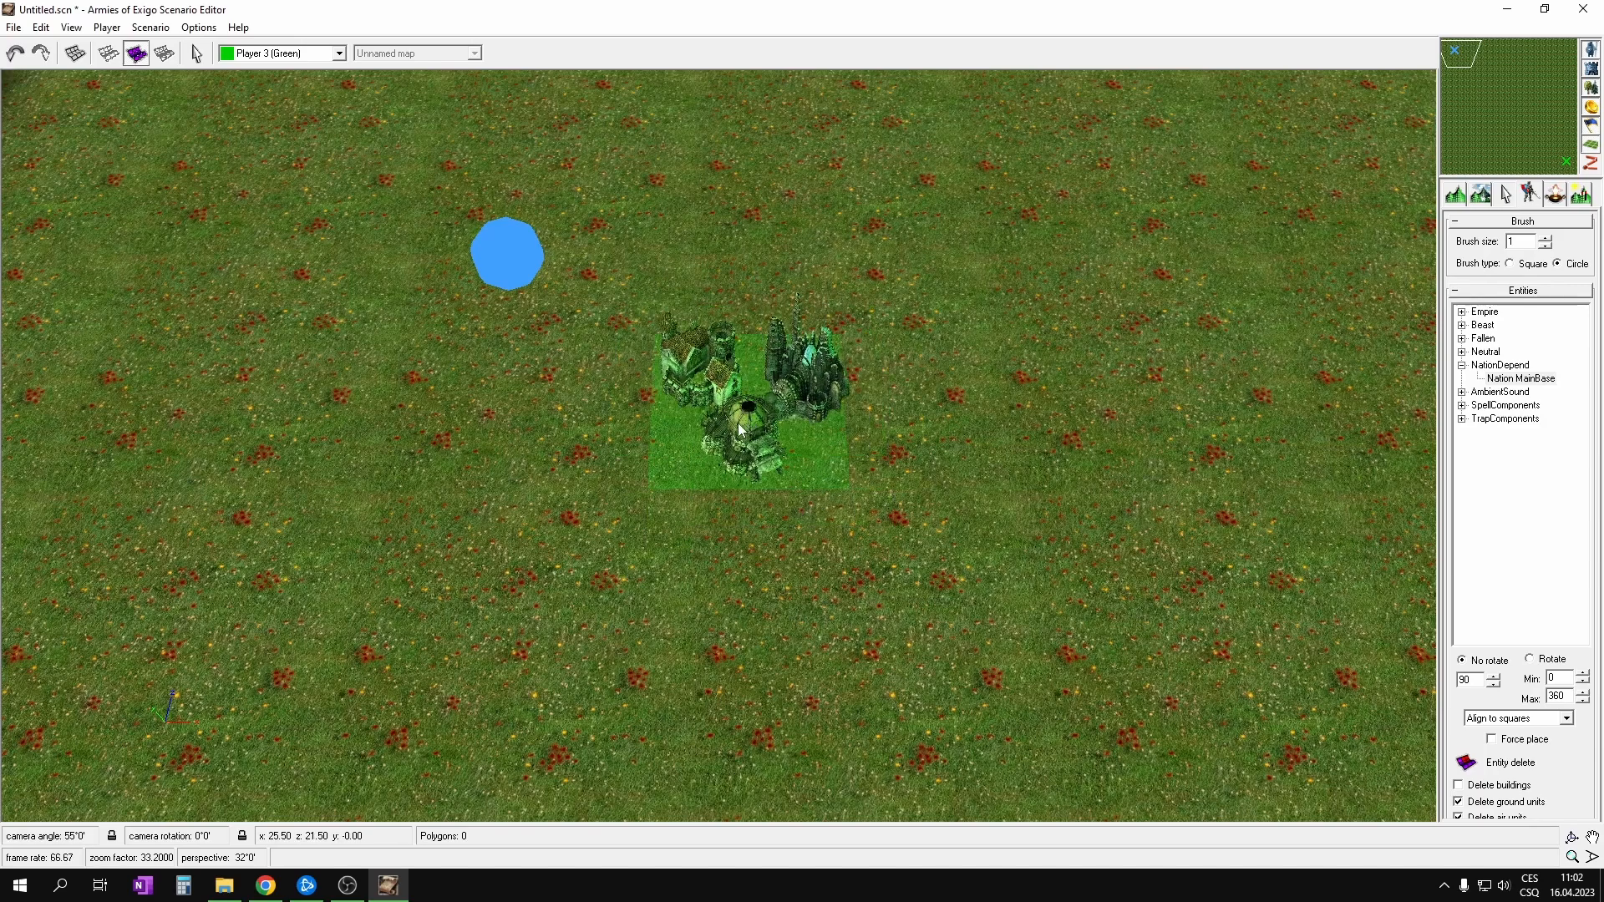
pyautogui.scroll(-3, 736, 423)
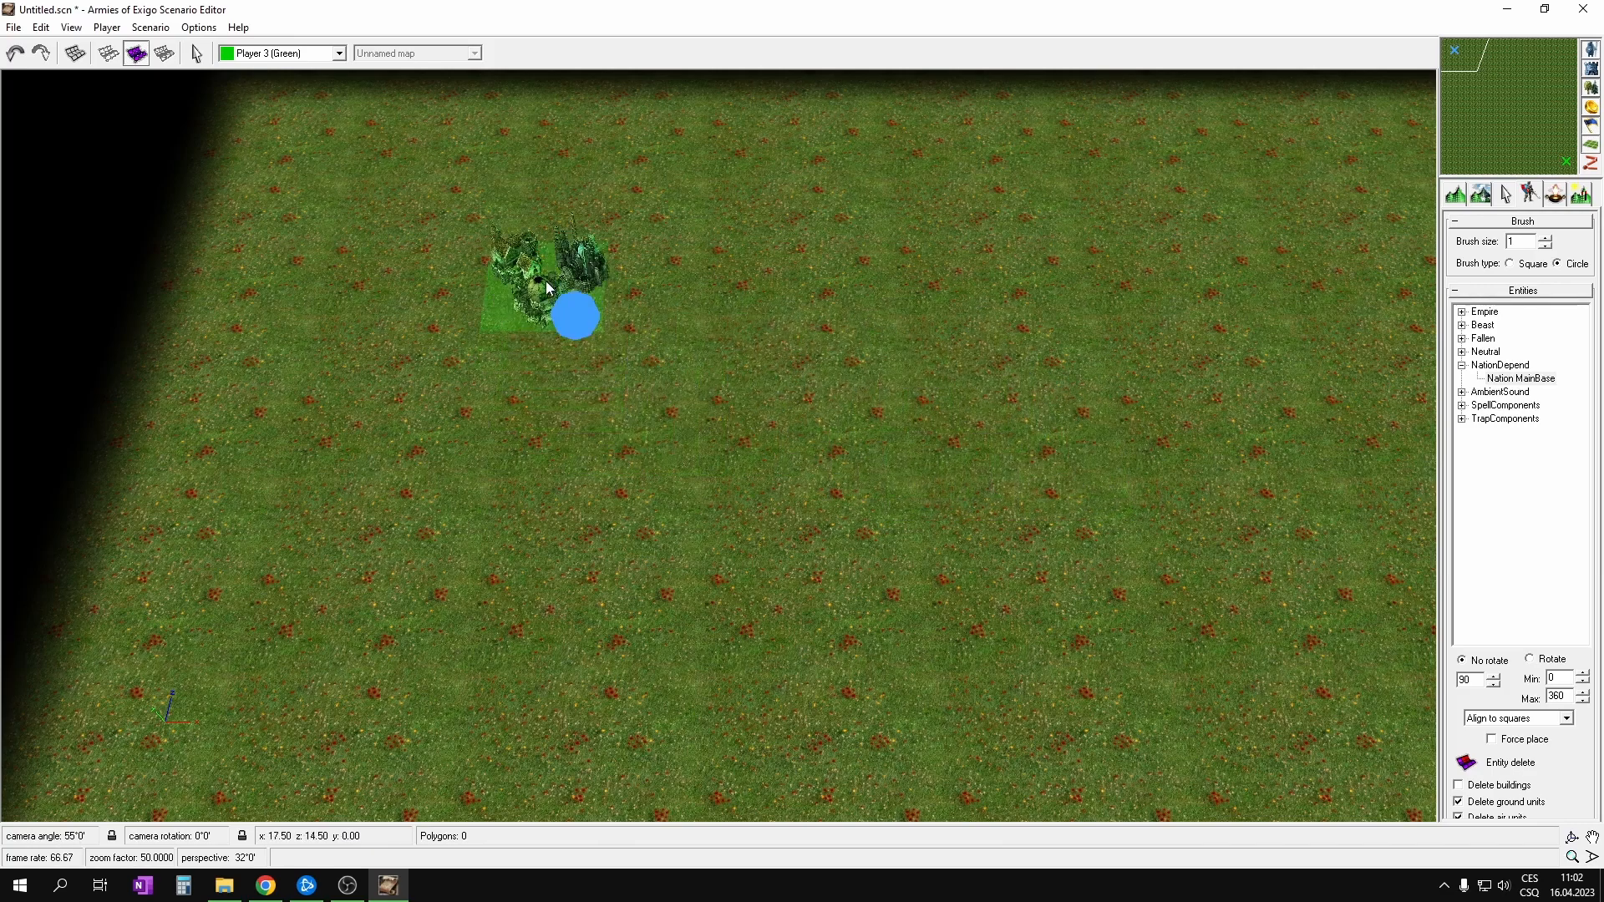
pyautogui.click(316, 55)
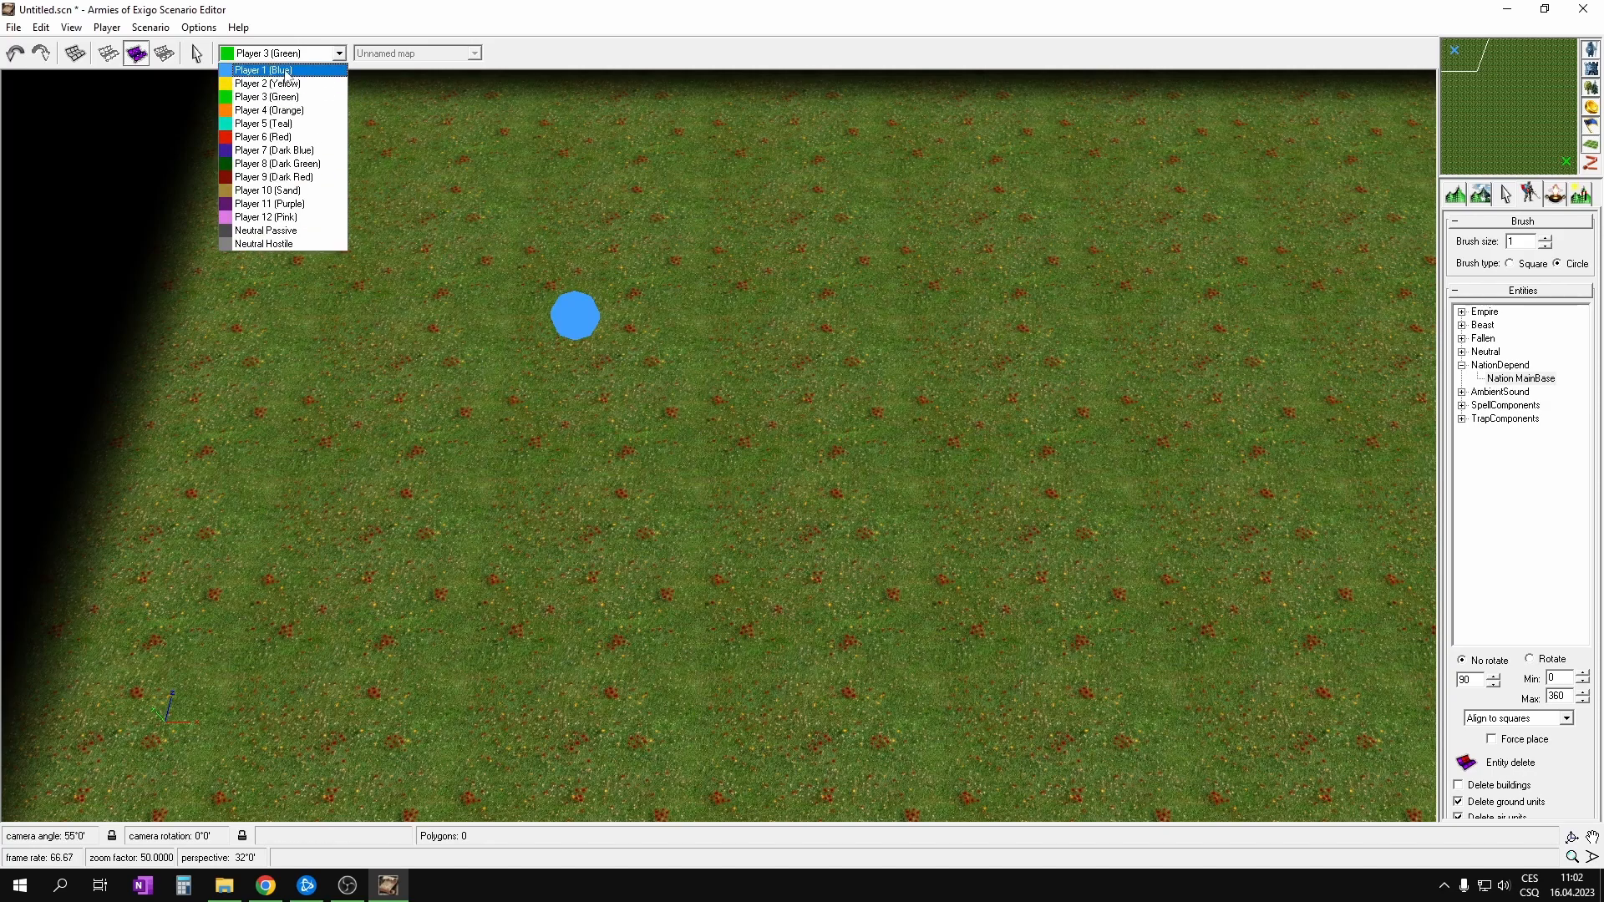
pyautogui.click(280, 71)
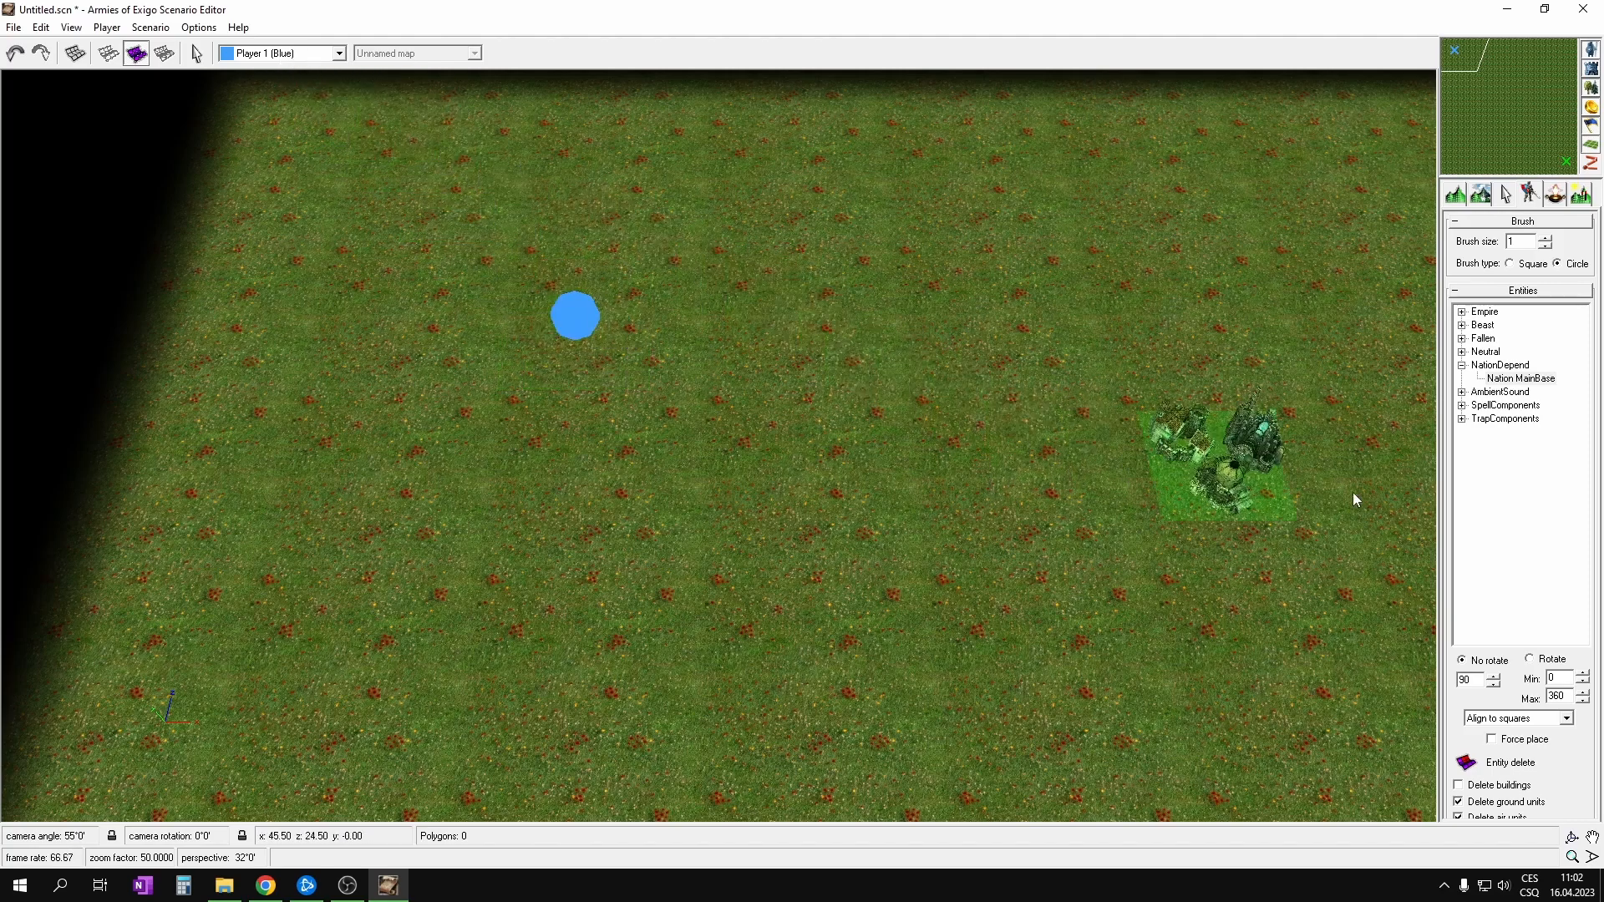
pyautogui.click(630, 391)
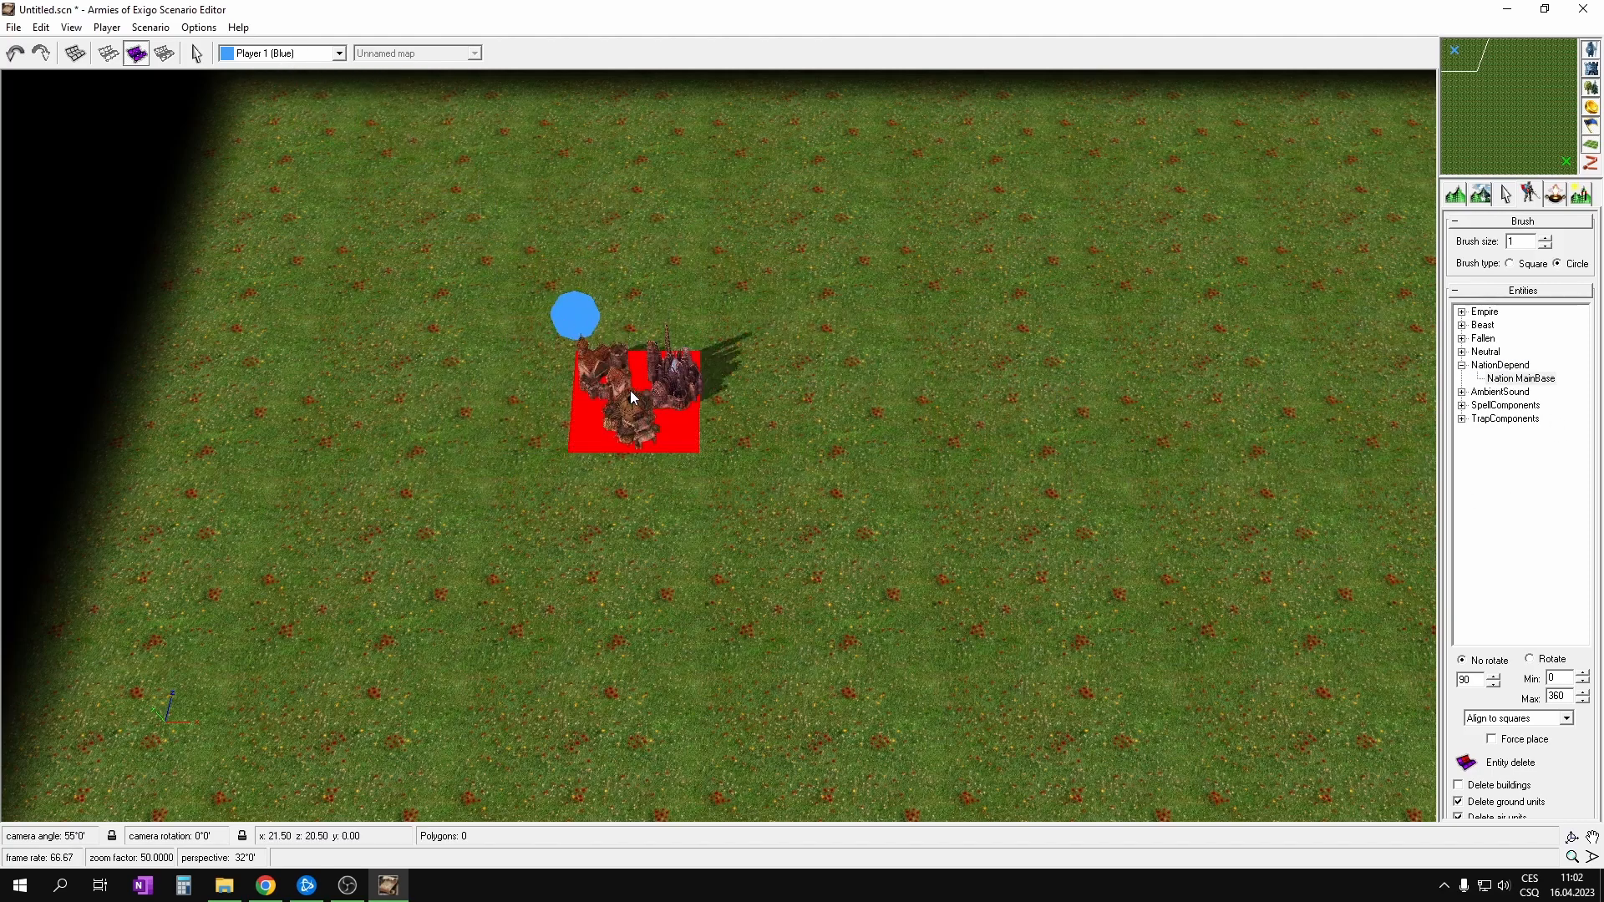
# Step: Place Player 3 (Green)'s Nation MainBase right beside the green start location near the map's south-east corner
pyautogui.click(299, 54)
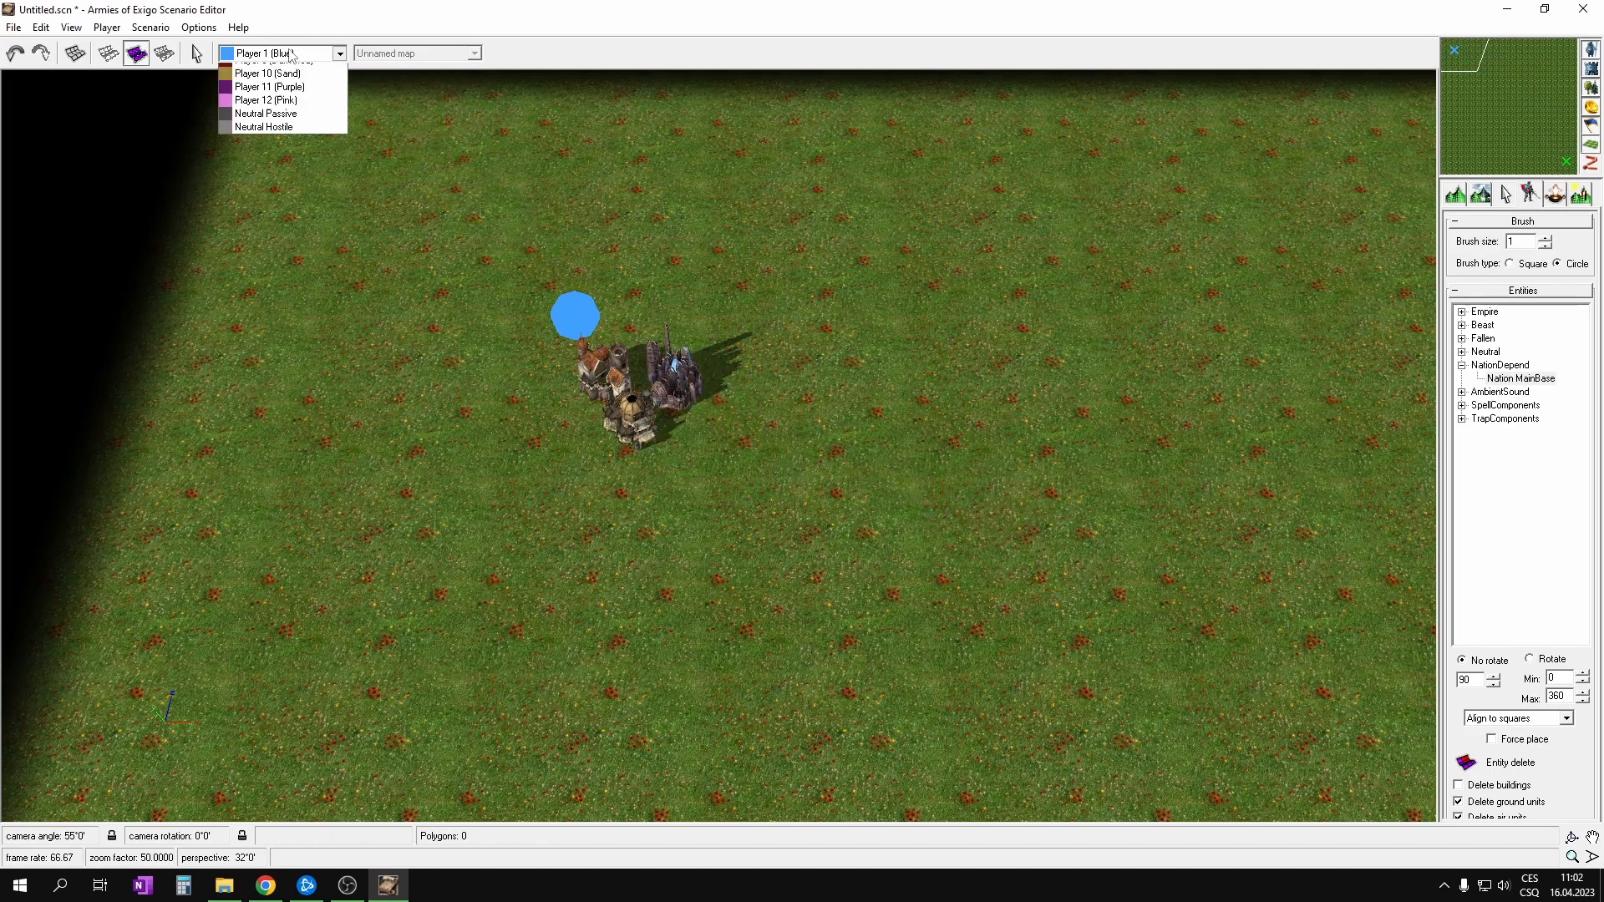
pyautogui.click(292, 97)
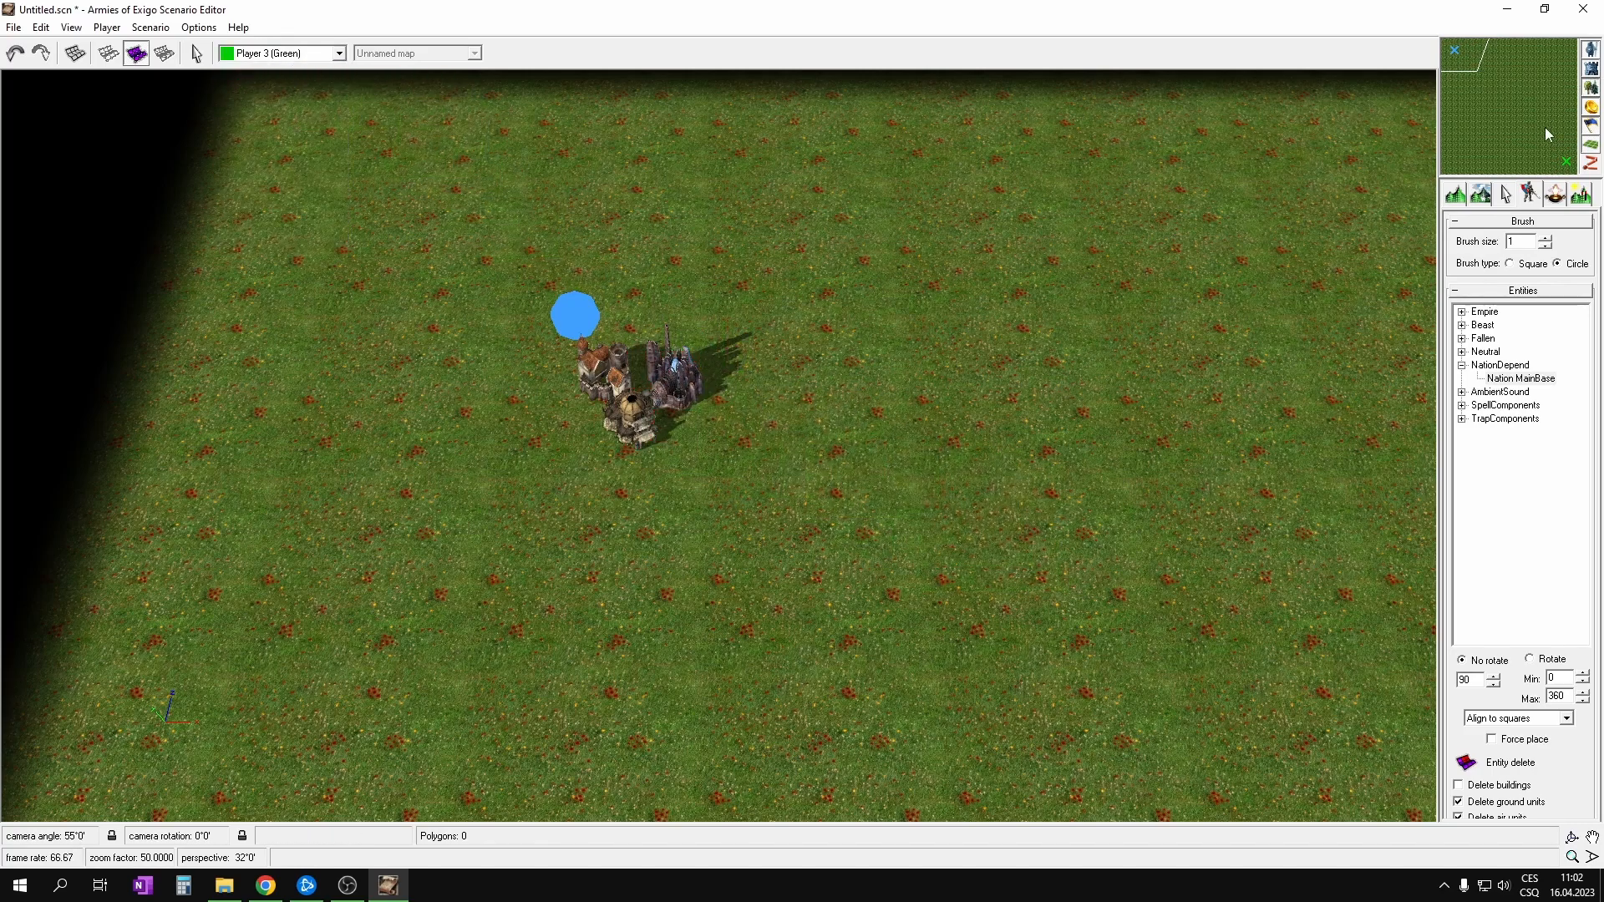
pyautogui.click(1555, 155)
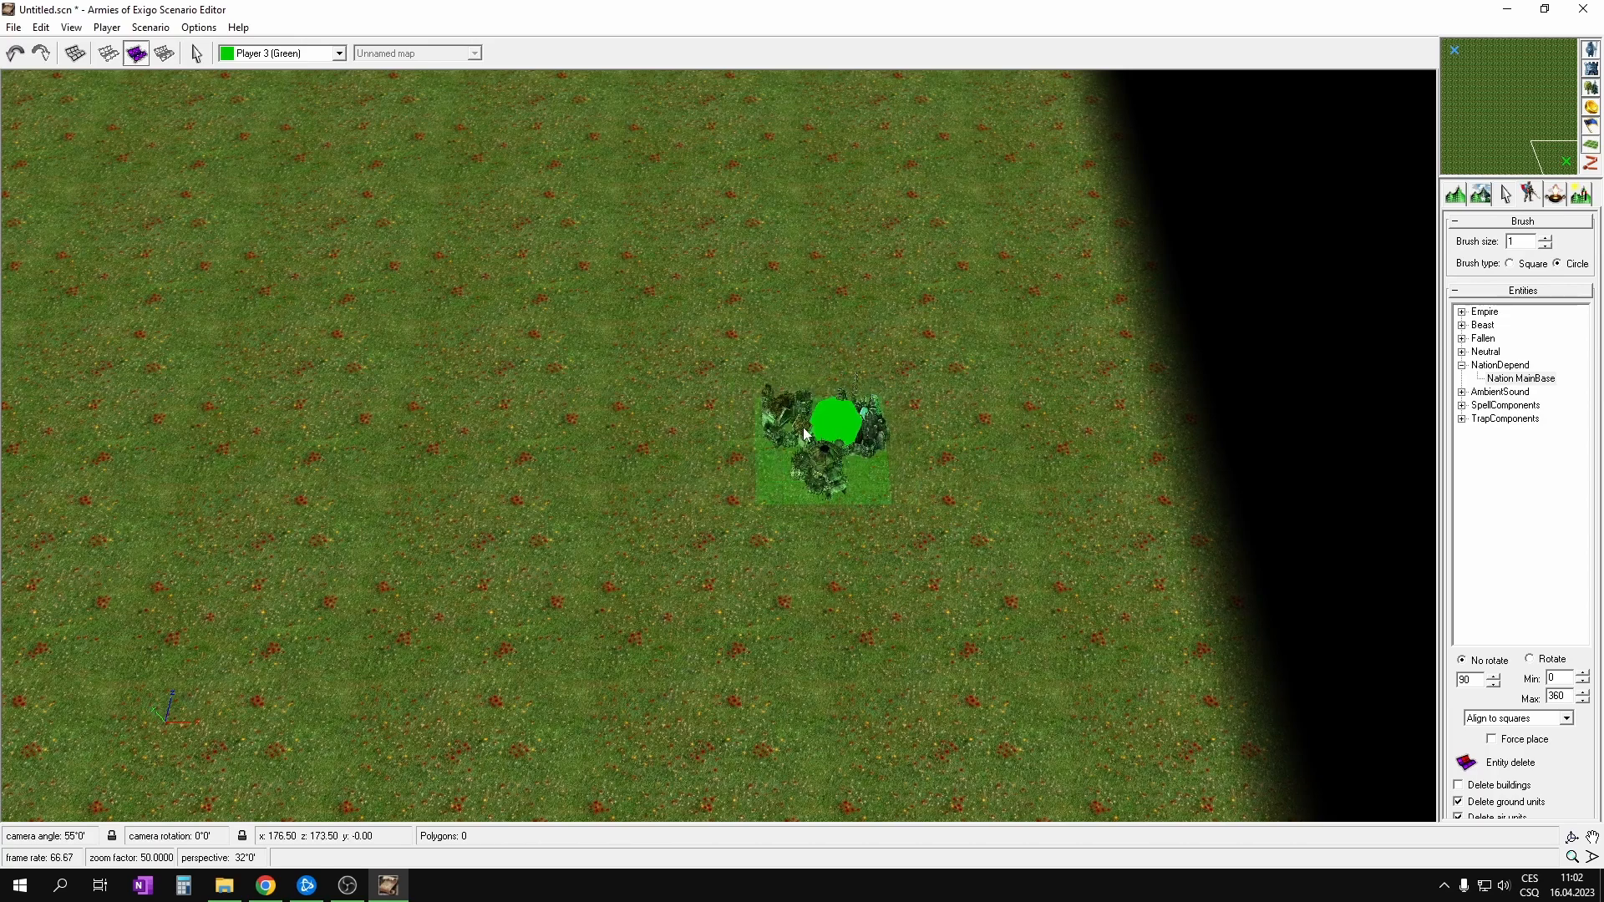
pyautogui.click(789, 403)
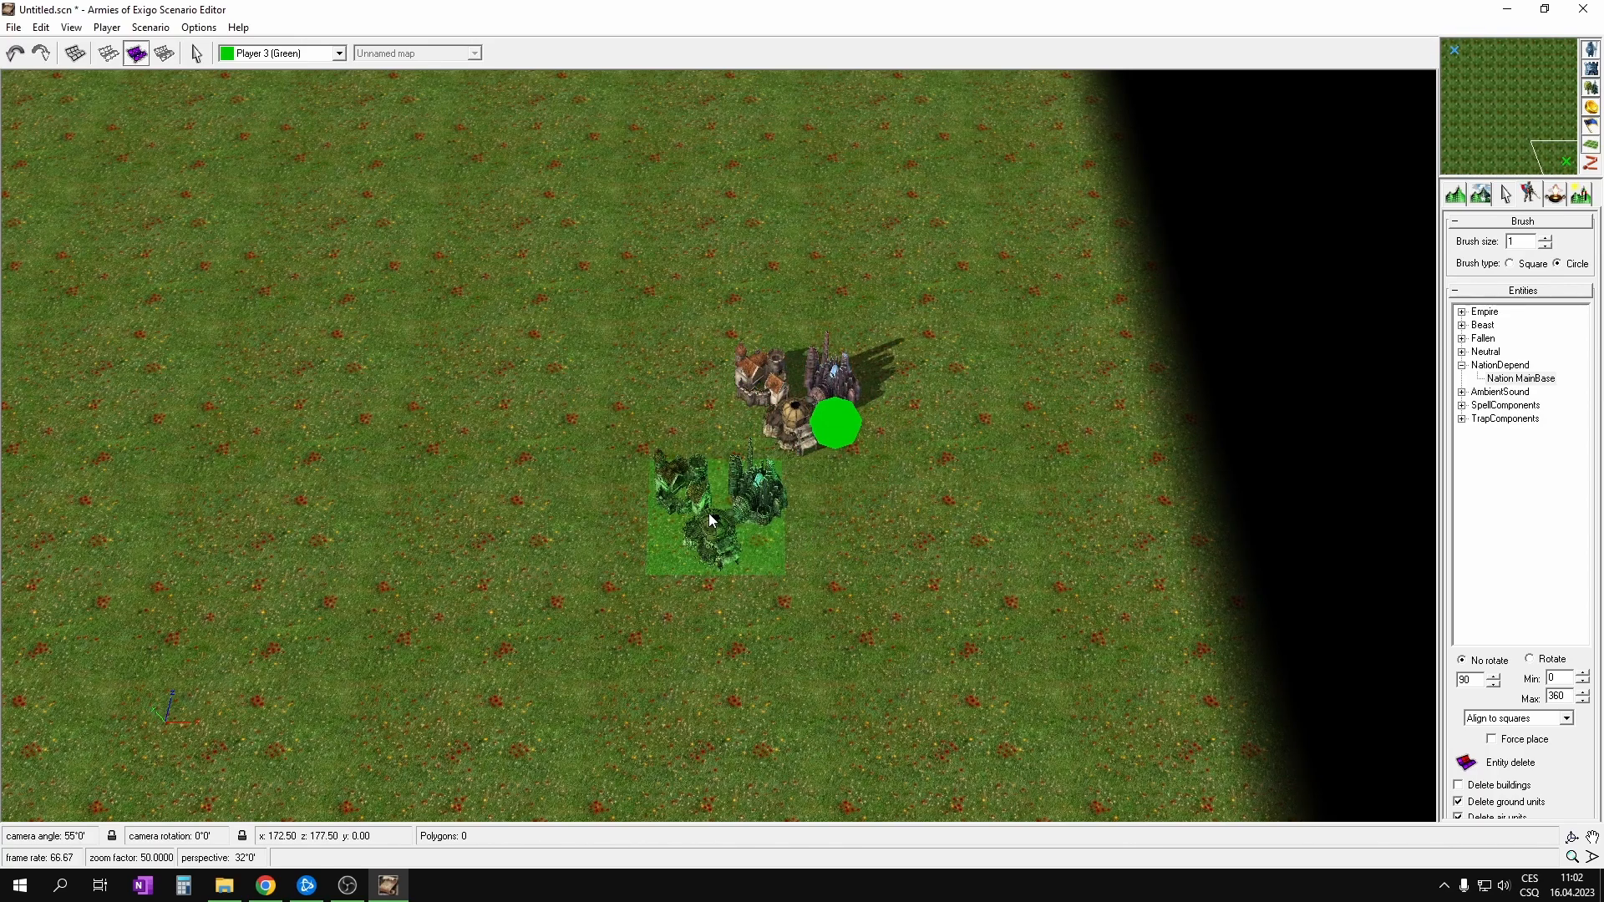
# Step: Switch to the guide in the browser, read Step 2.d on filling in the scenario properties, and return to the Scenario Editor
pyautogui.hotkey('alt', 'Tab')
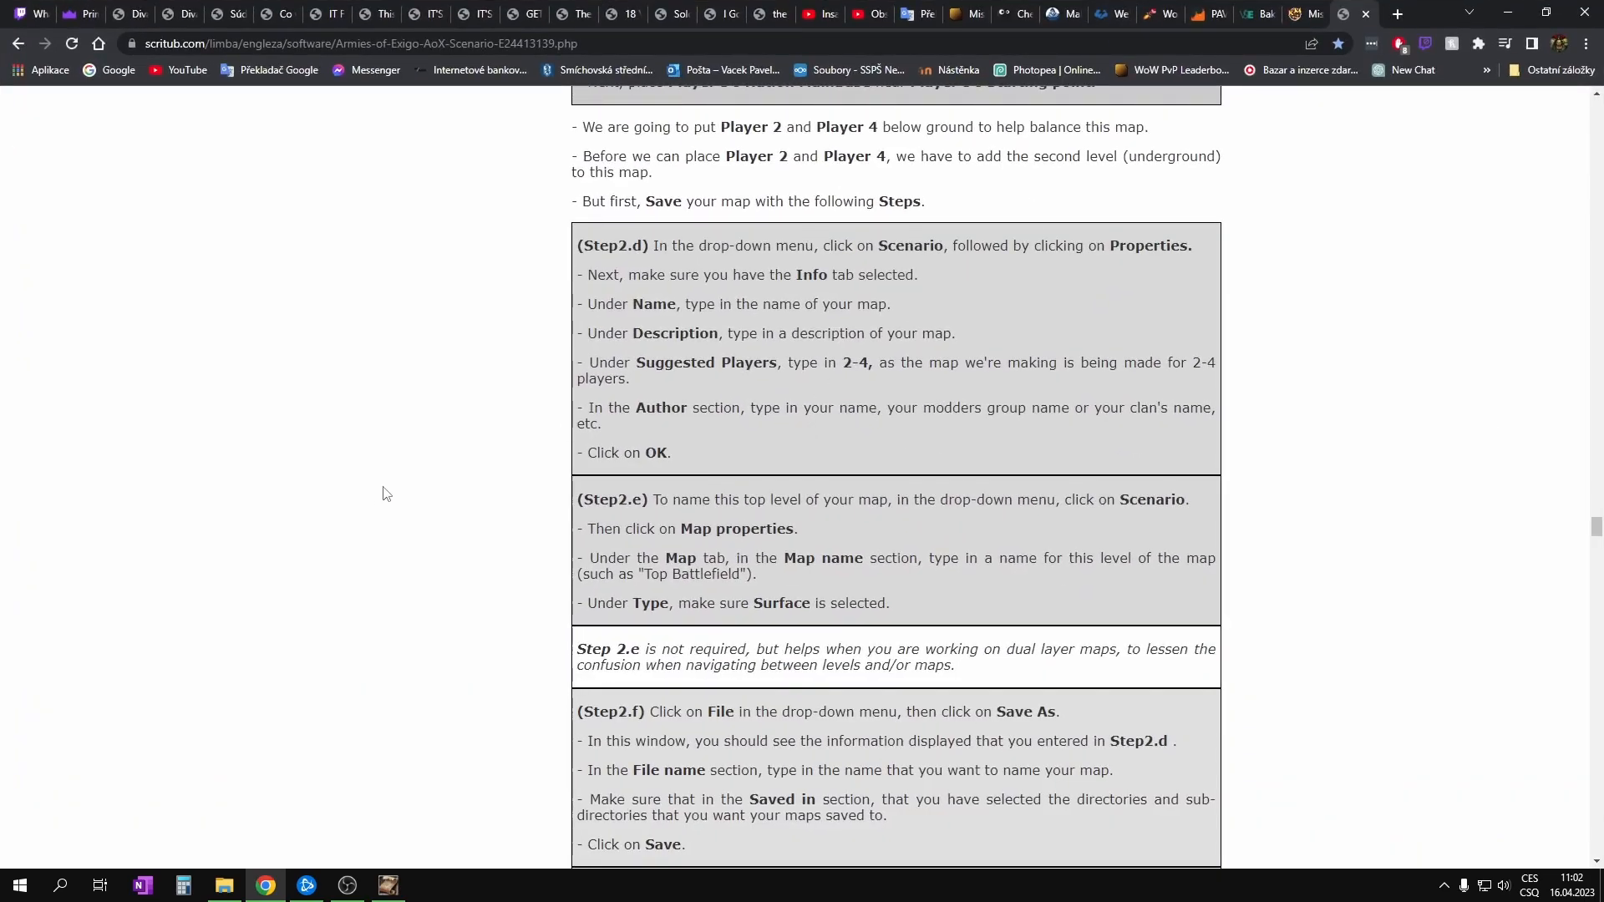
pyautogui.scroll(2, 794, 331)
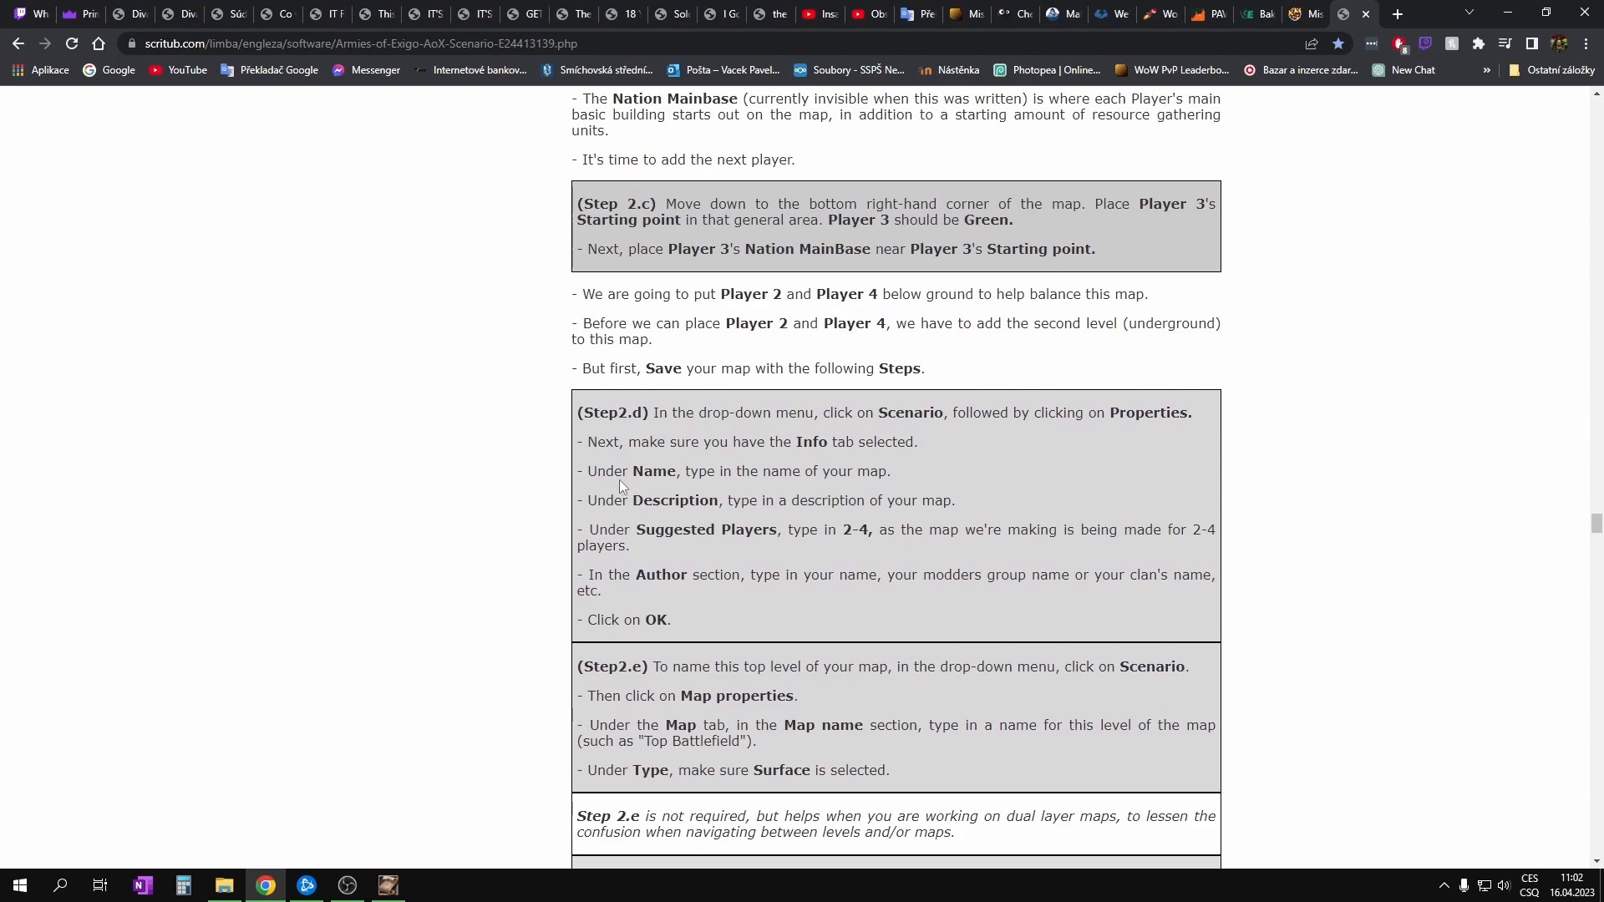
pyautogui.moveTo(1012, 430); pyautogui.dragTo(805, 422)
pyautogui.click(1085, 449)
pyautogui.moveTo(1063, 414); pyautogui.dragTo(1136, 409)
pyautogui.click(648, 466)
pyautogui.click(1507, 12)
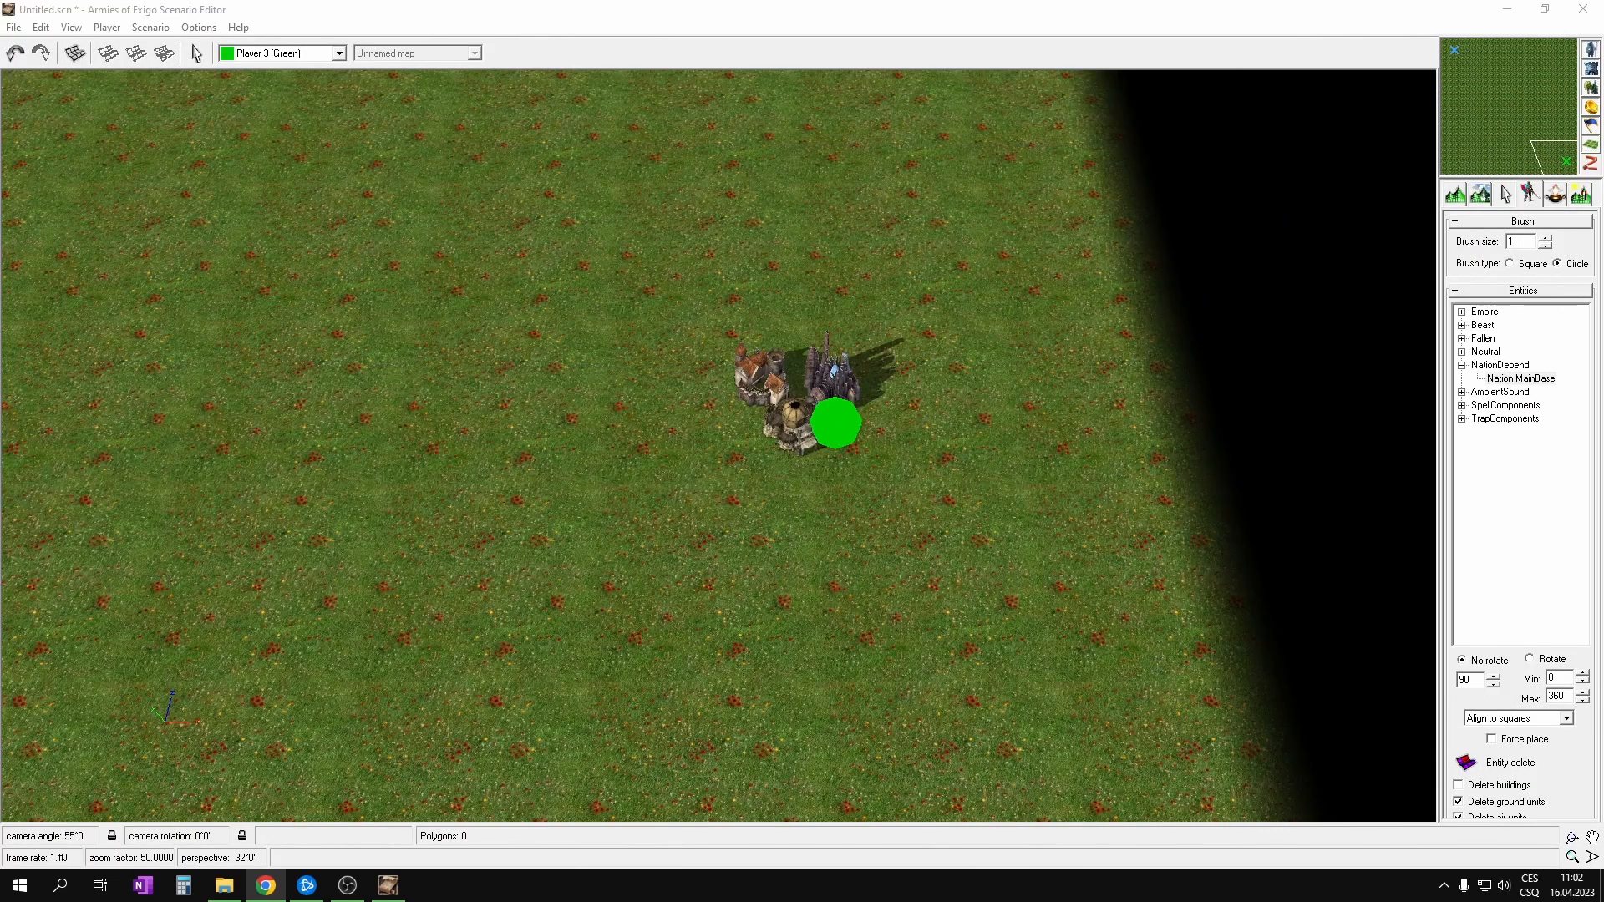
# Step: Fill in the scenario properties' info with the name Map 1, suggested players 2-4 and the author's name
pyautogui.click(152, 28)
pyautogui.click(175, 62)
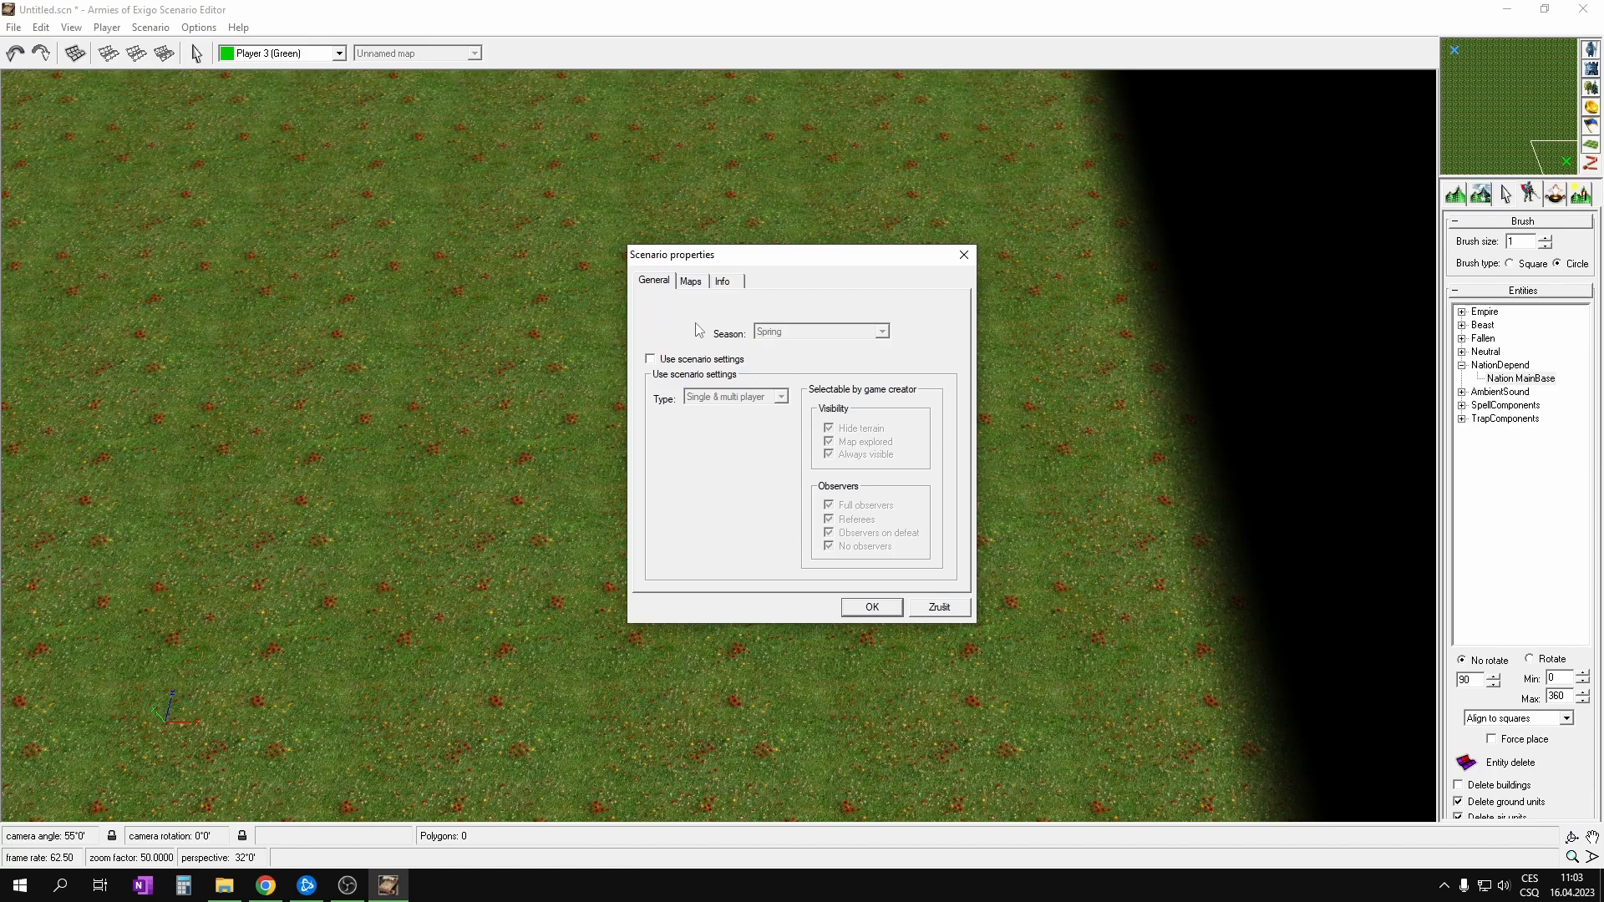
pyautogui.click(722, 283)
pyautogui.click(691, 283)
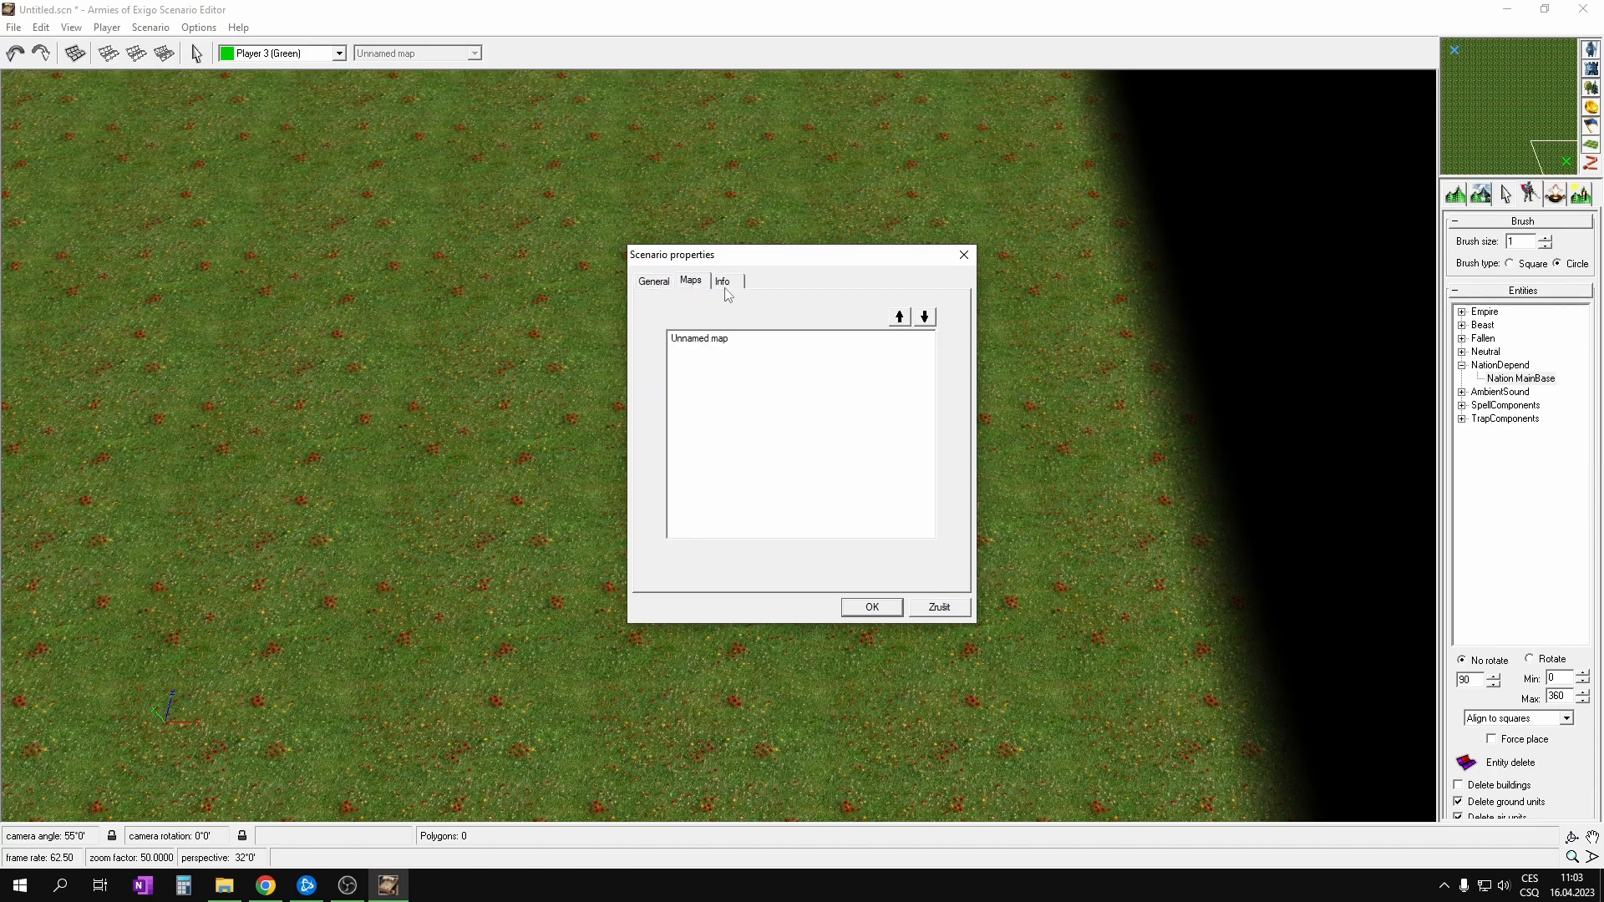
pyautogui.click(725, 284)
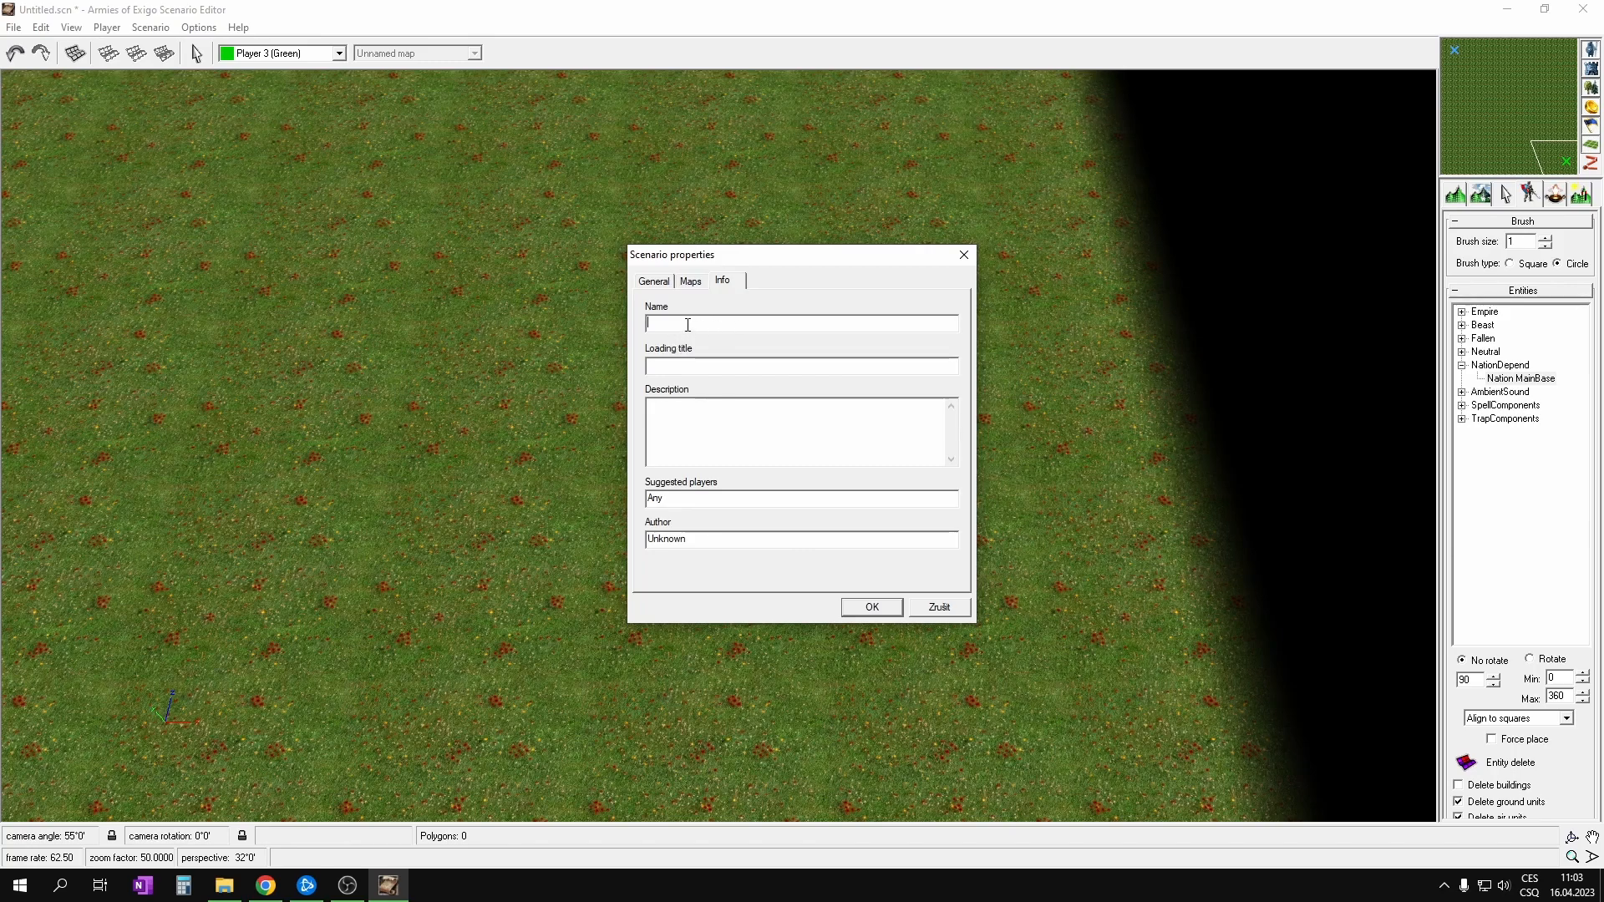
pyautogui.write('Map 1')
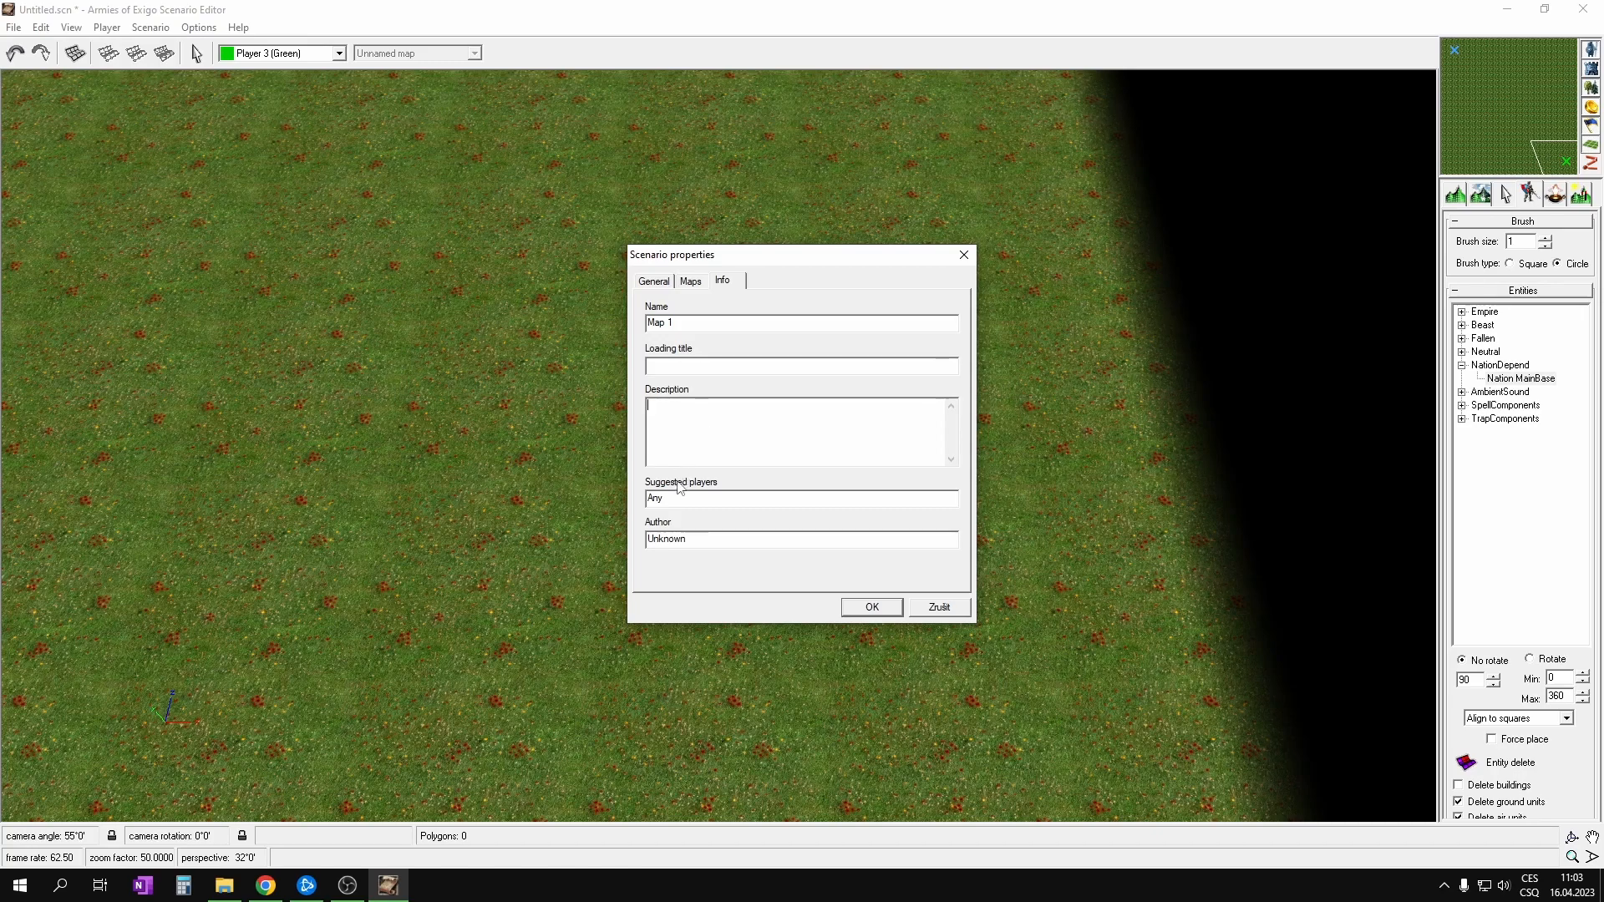
pyautogui.moveTo(698, 499); pyautogui.dragTo(649, 505)
pyautogui.write('2-4')
pyautogui.moveTo(705, 537); pyautogui.dragTo(639, 542)
pyautogui.write('PAVVAC')
pyautogui.click(888, 610)
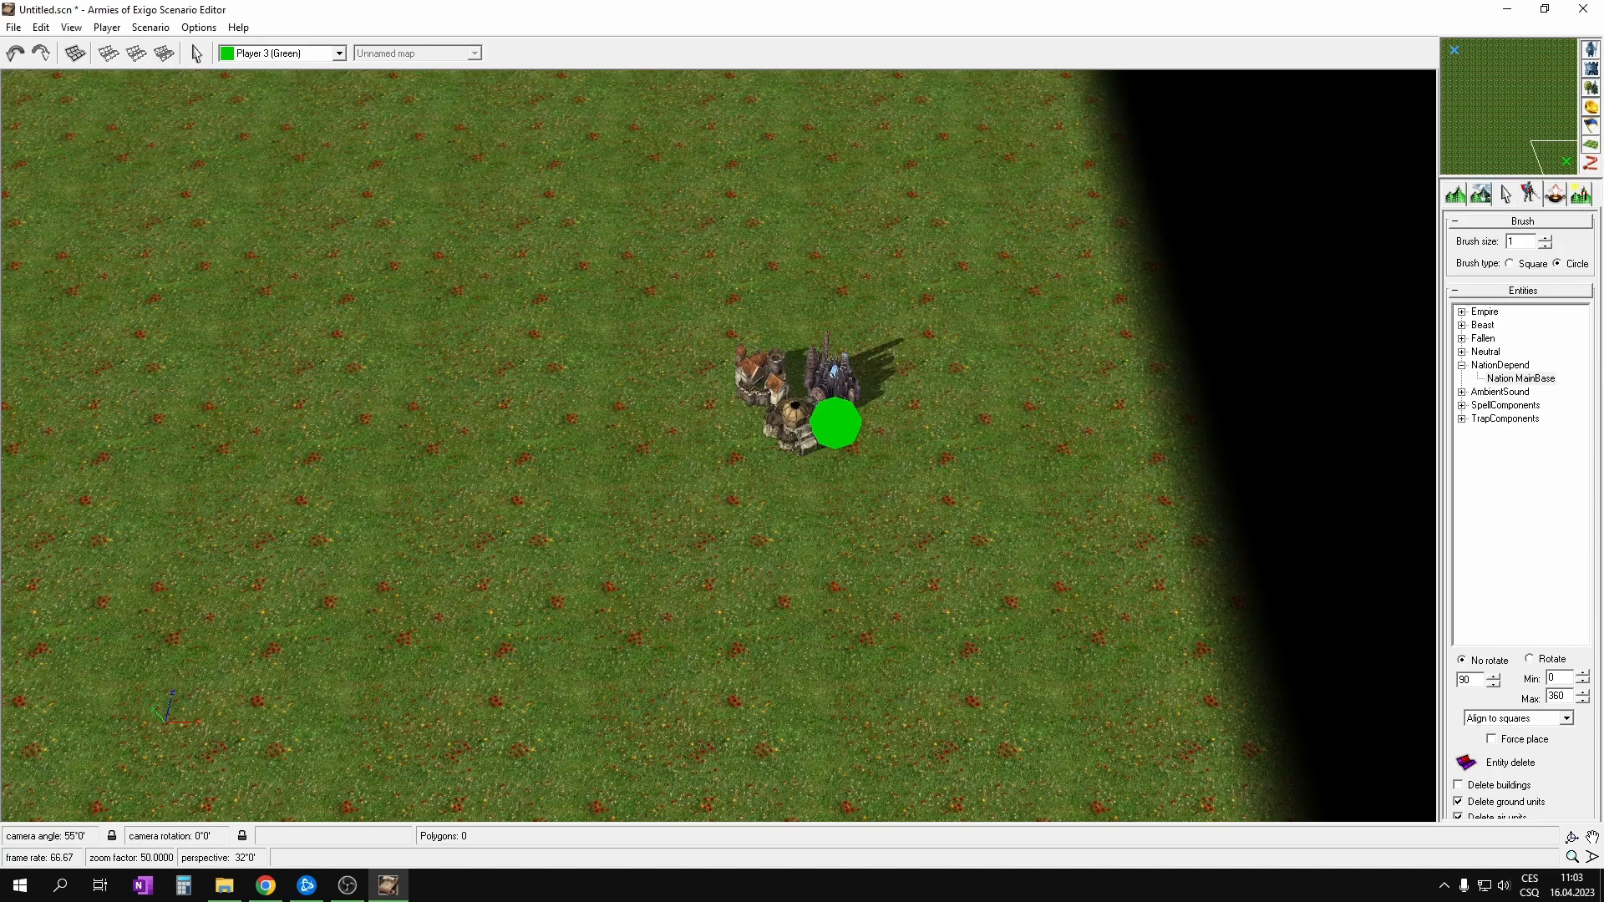
# Step: Rename the current map level to Surface in the map properties, keeping the Surface type
pyautogui.click(154, 27)
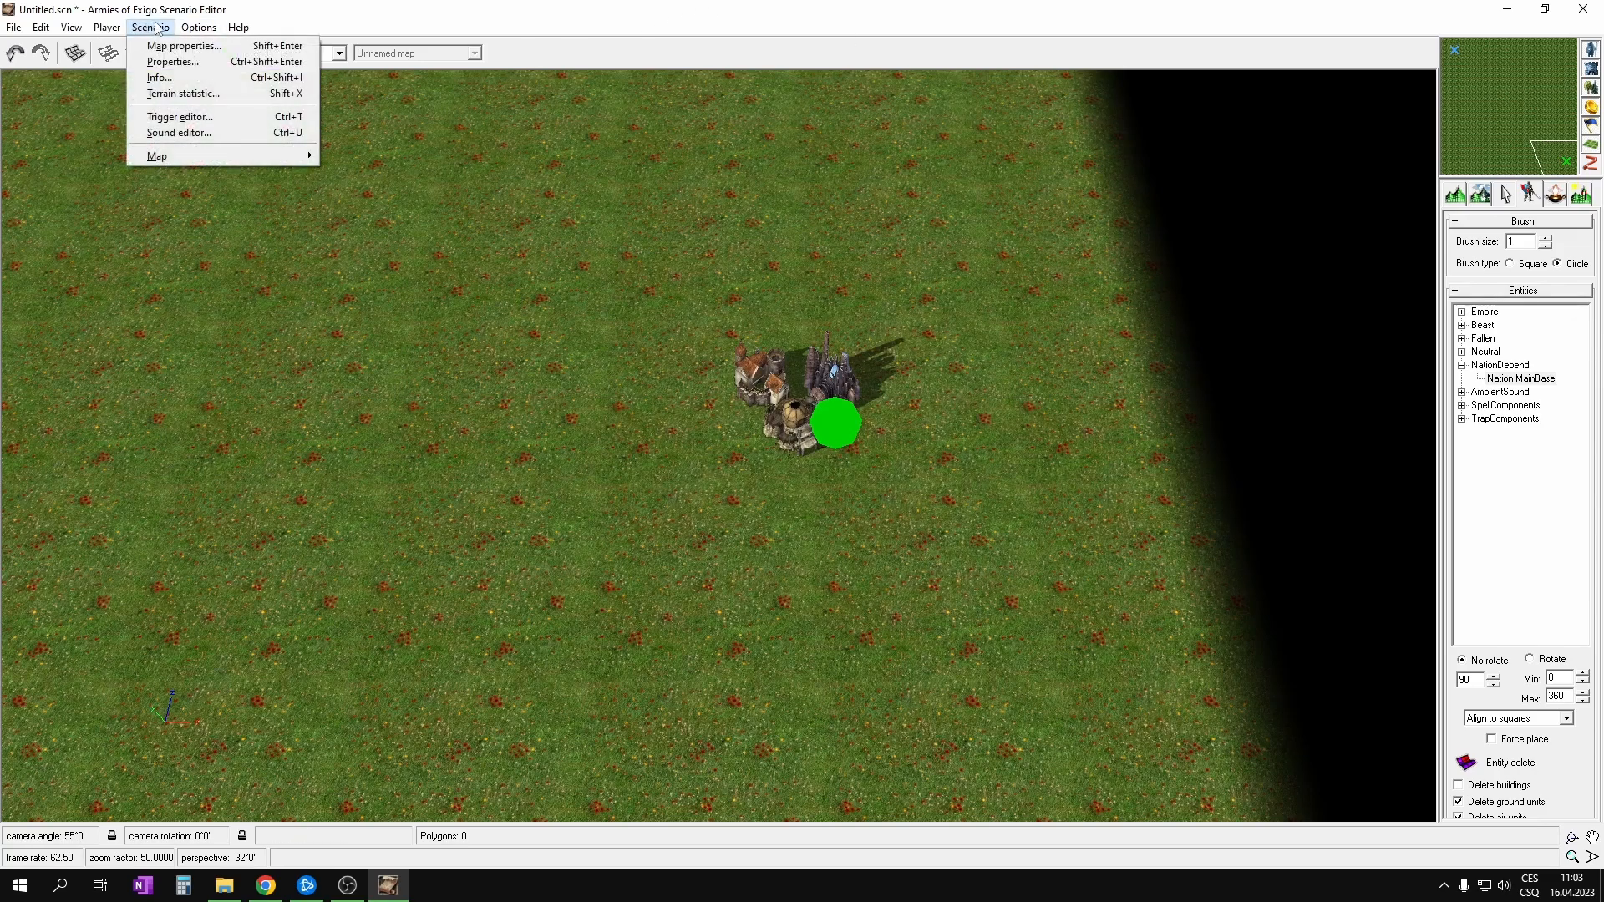
pyautogui.click(185, 47)
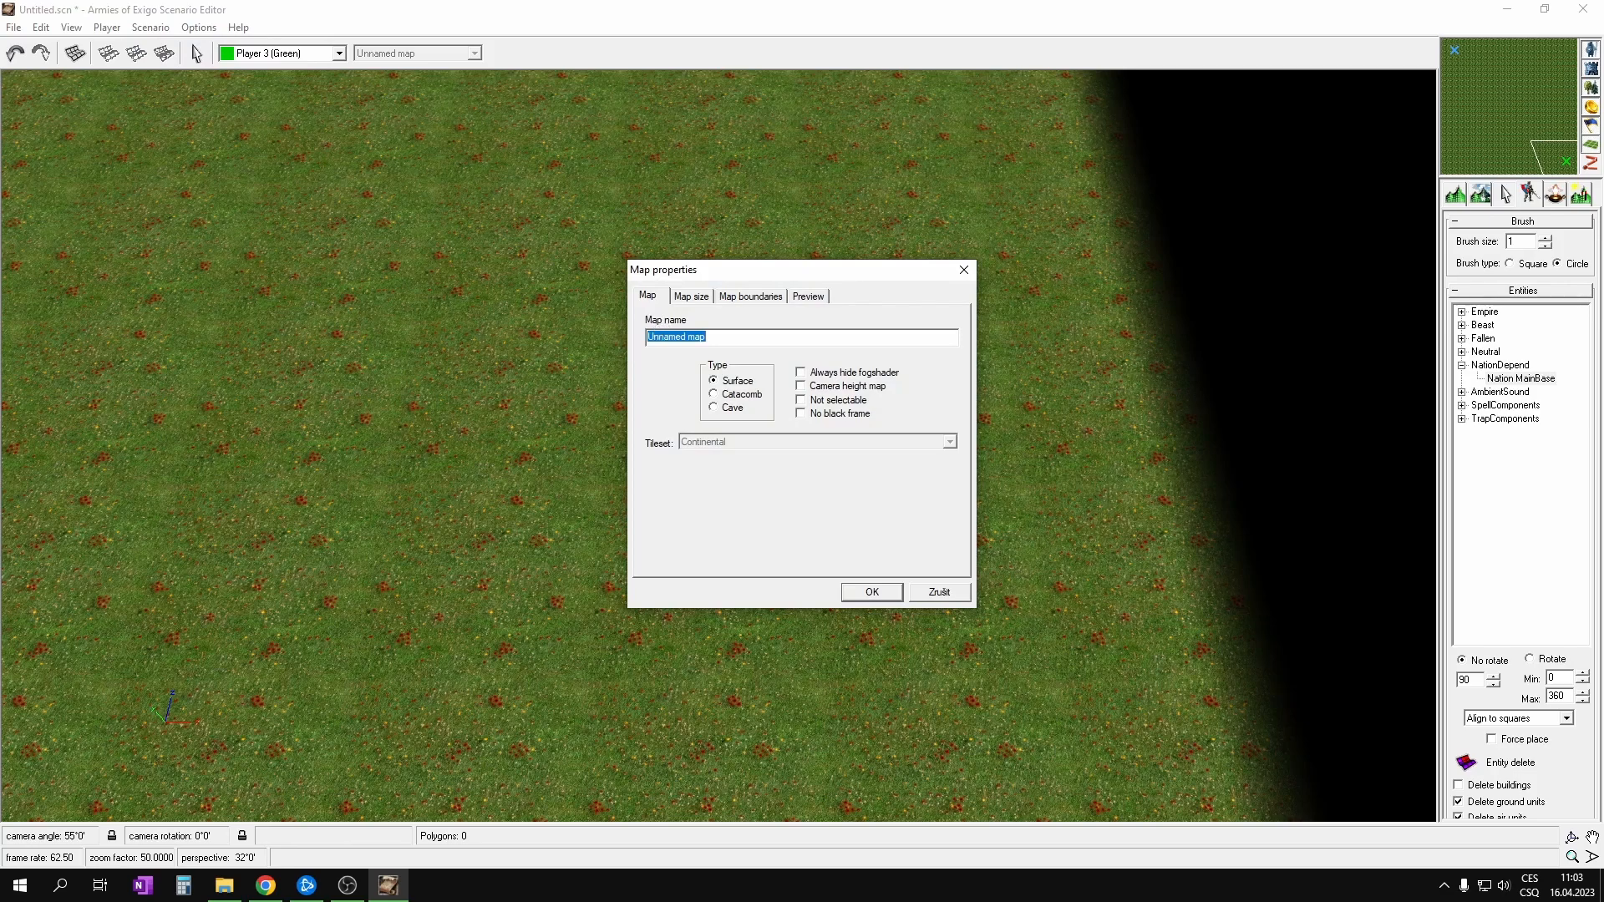
pyautogui.moveTo(720, 336); pyautogui.dragTo(646, 338)
pyautogui.click(718, 341)
pyautogui.moveTo(715, 339); pyautogui.dragTo(582, 345)
pyautogui.write('Surface')
pyautogui.click(879, 594)
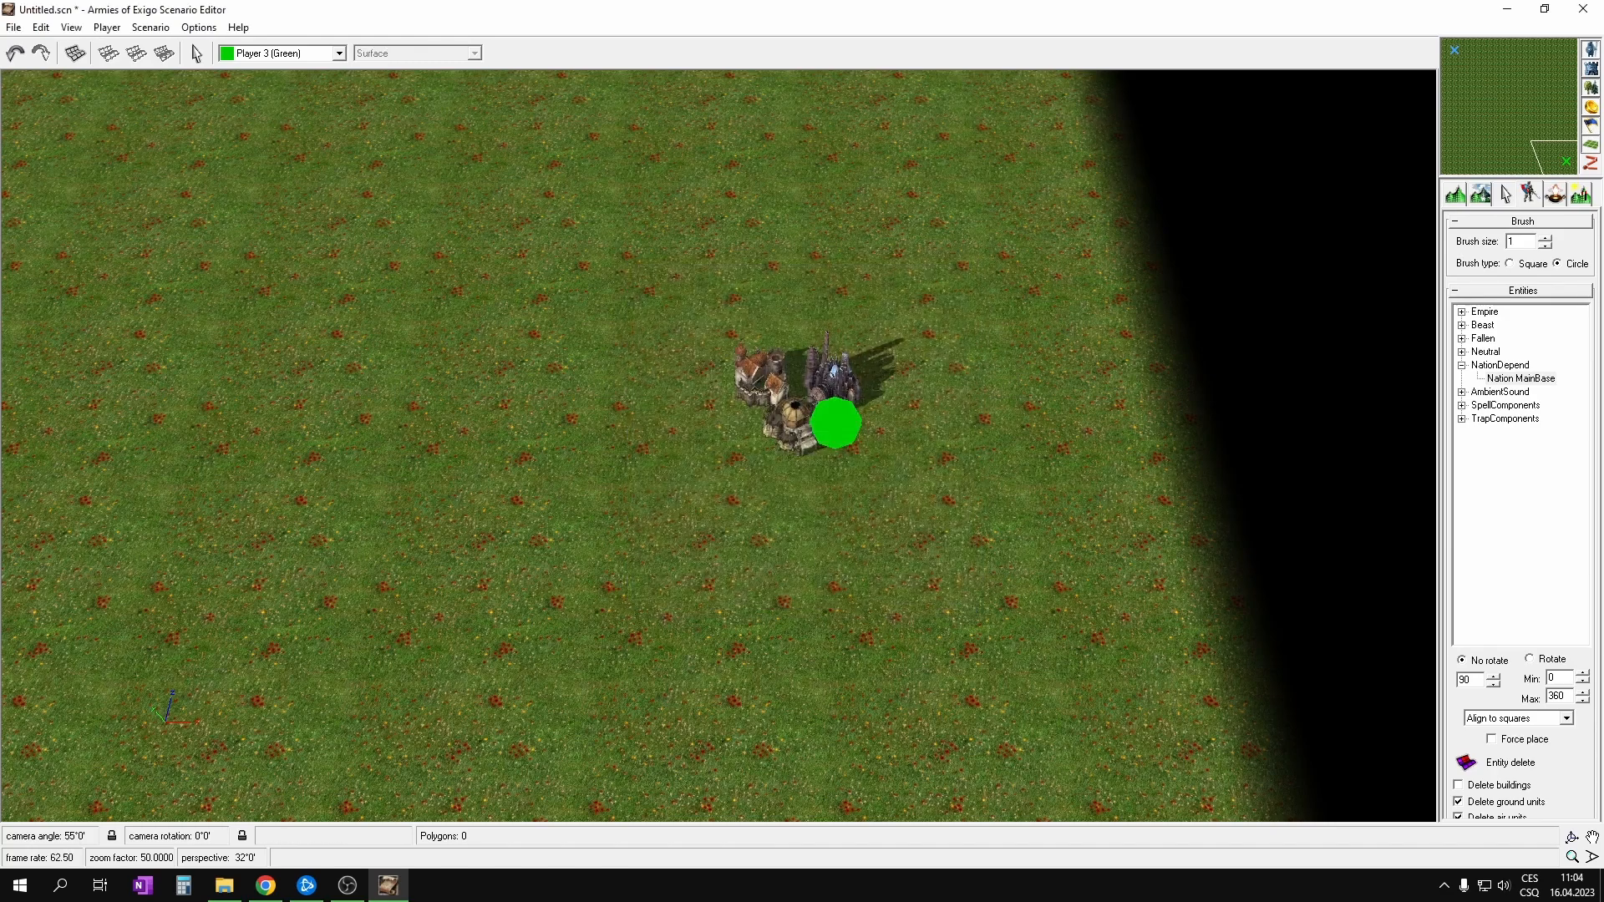
# Step: Begin saving the scenario as a new file and enter Map 1 as the file name
pyautogui.click(20, 27)
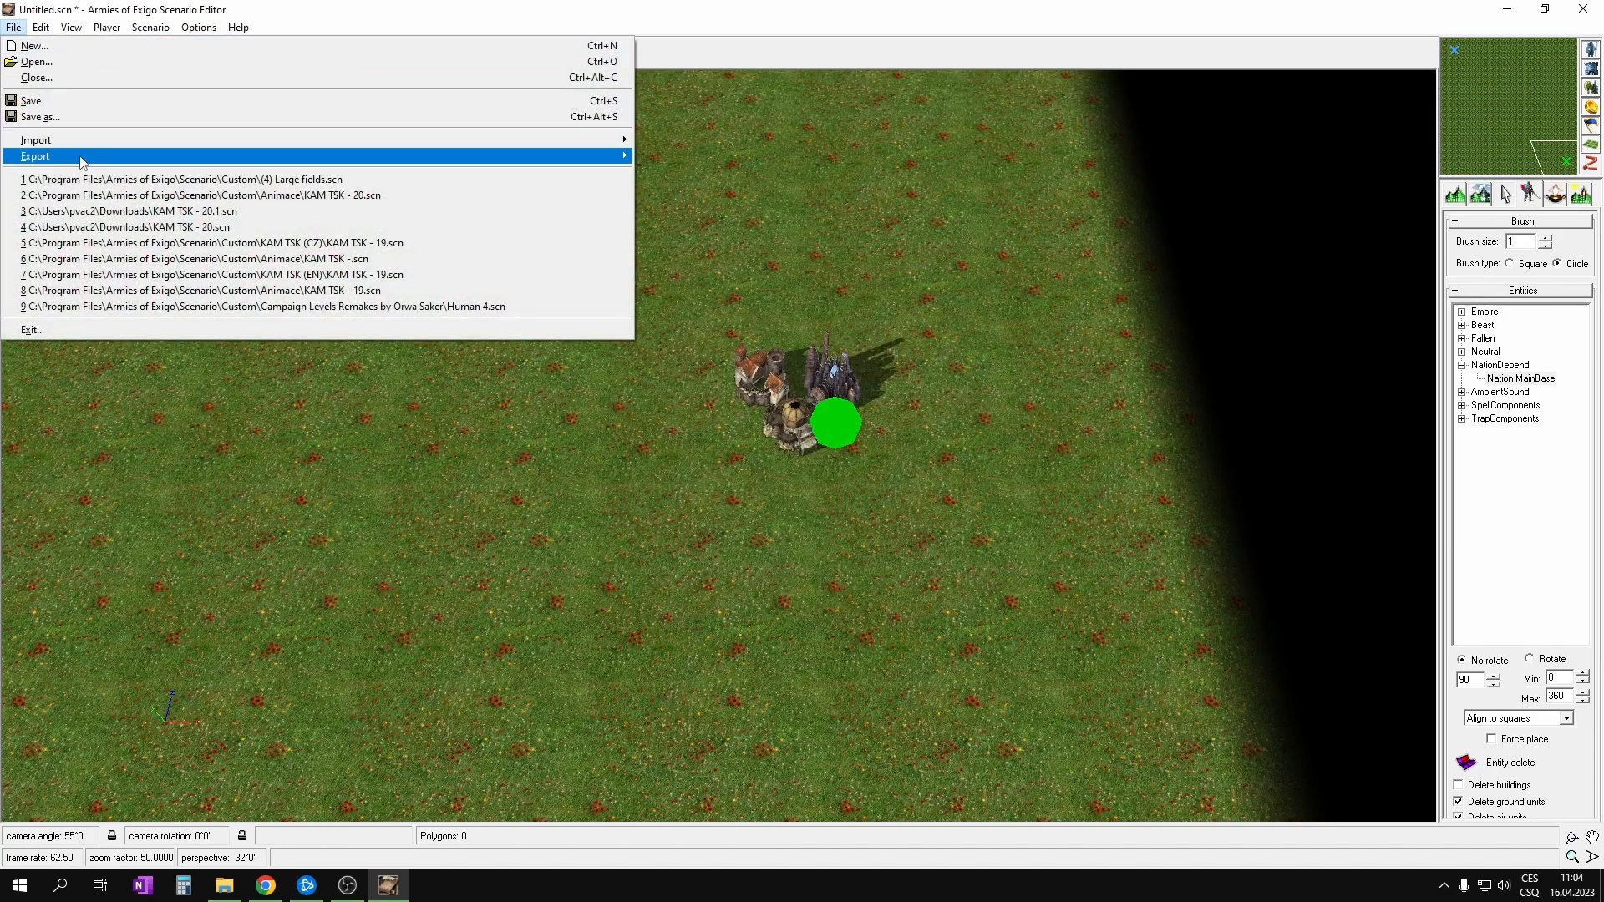
pyautogui.click(42, 116)
pyautogui.scroll(-4, 185, 140)
pyautogui.click(189, 75)
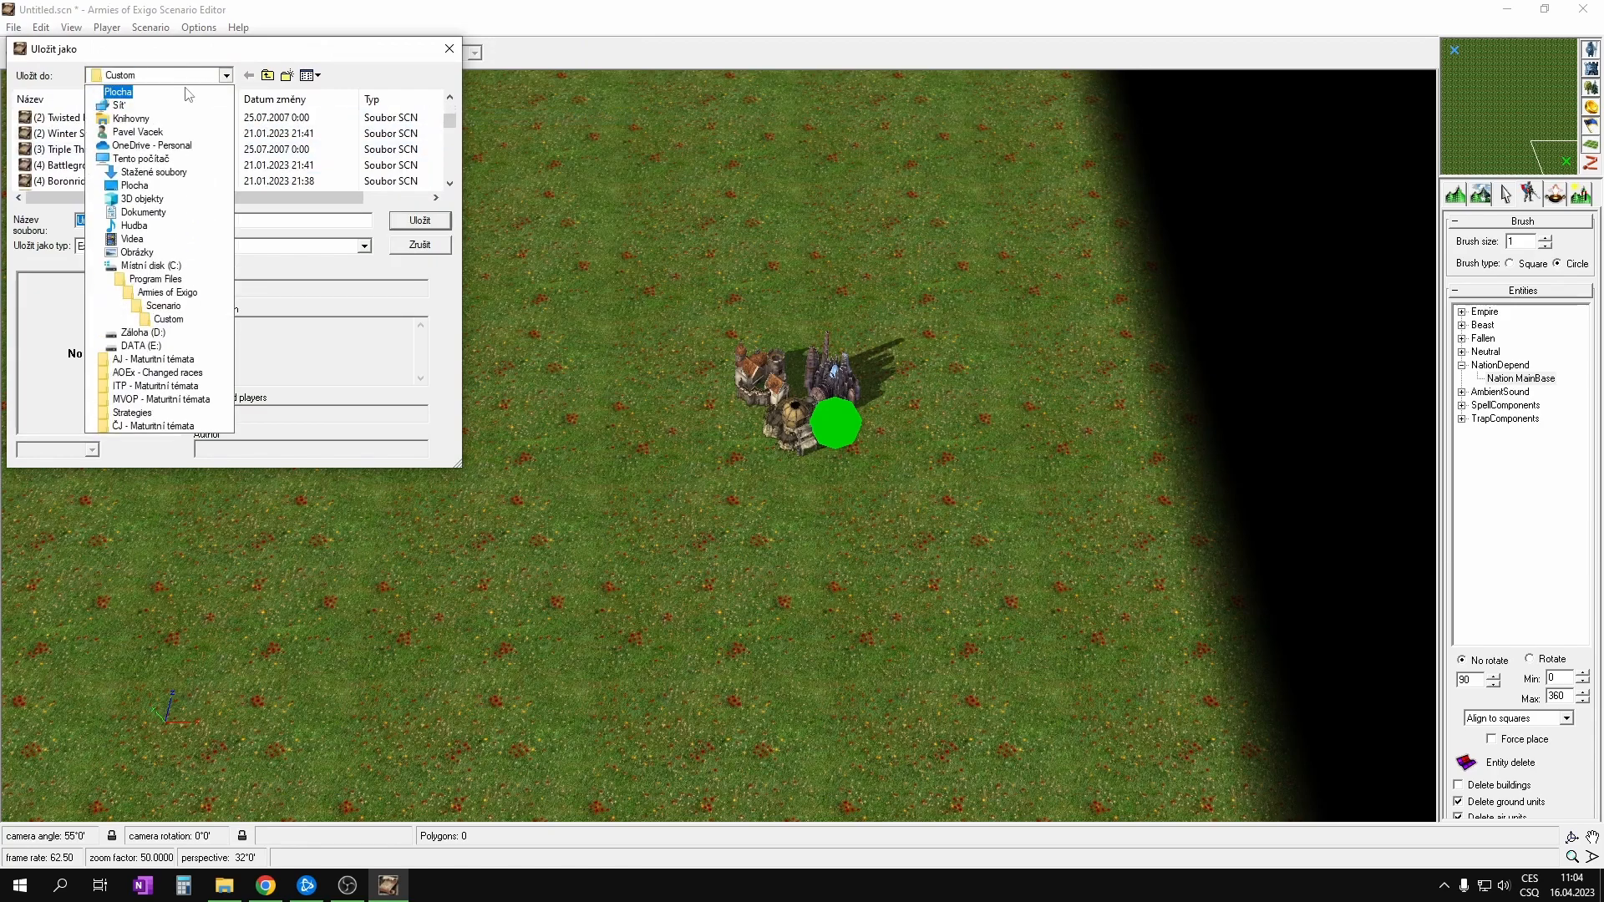
pyautogui.click(207, 79)
pyautogui.click(117, 222)
pyautogui.doubleClick(107, 223)
pyautogui.write('Map 1')
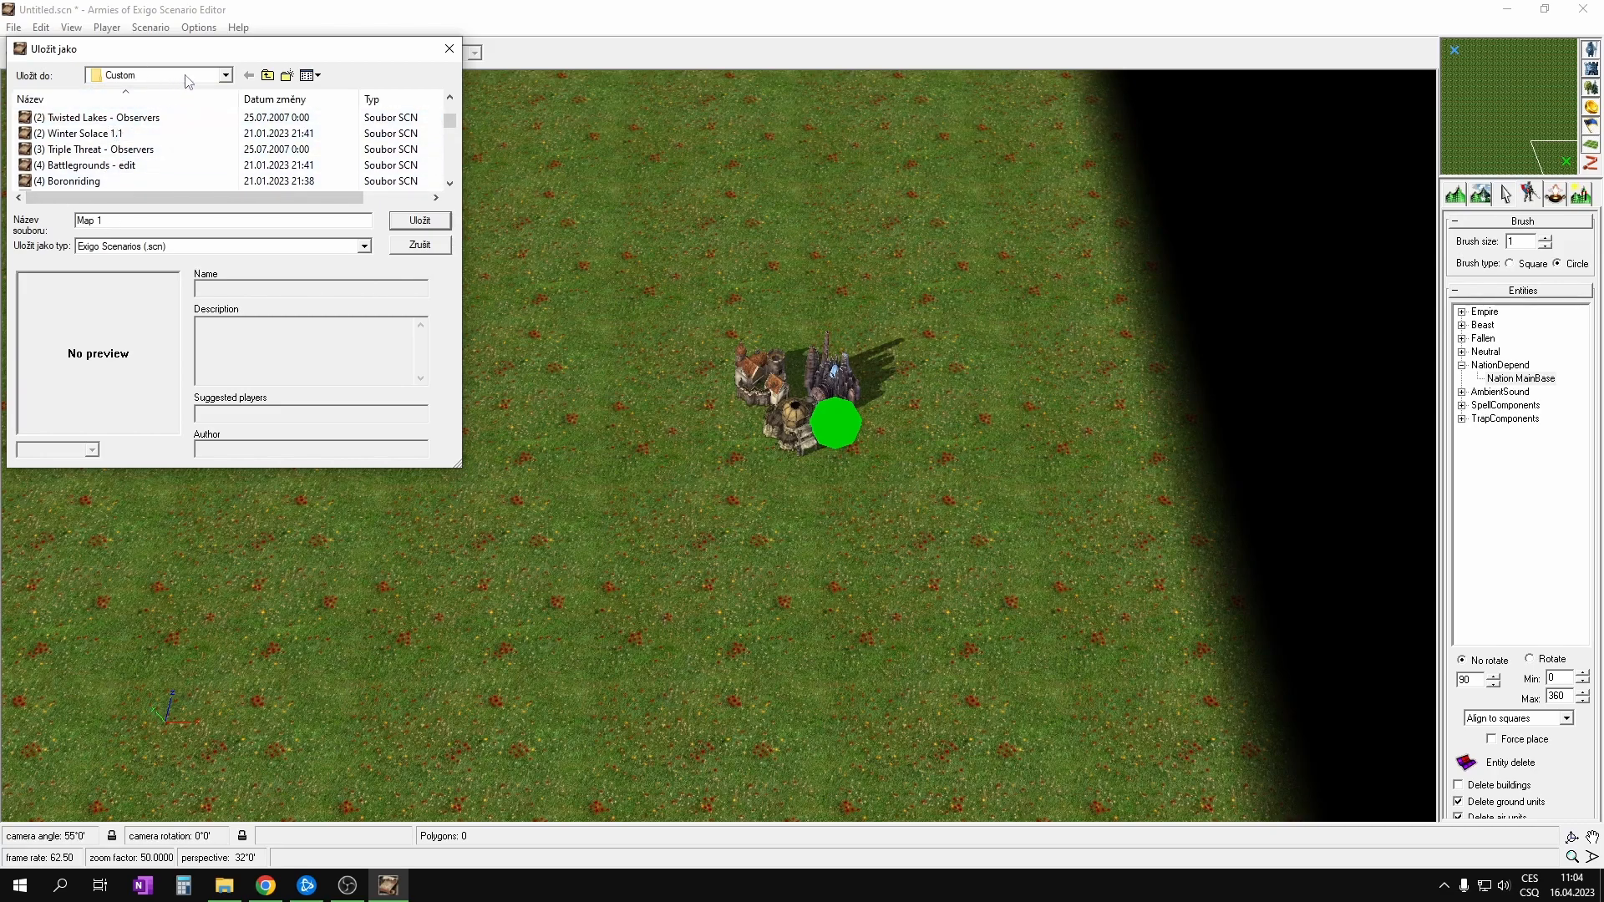
# Step: Choose the Custom folder inside Armies of Exigo's Scenario folder as the destination and save the file
pyautogui.click(157, 77)
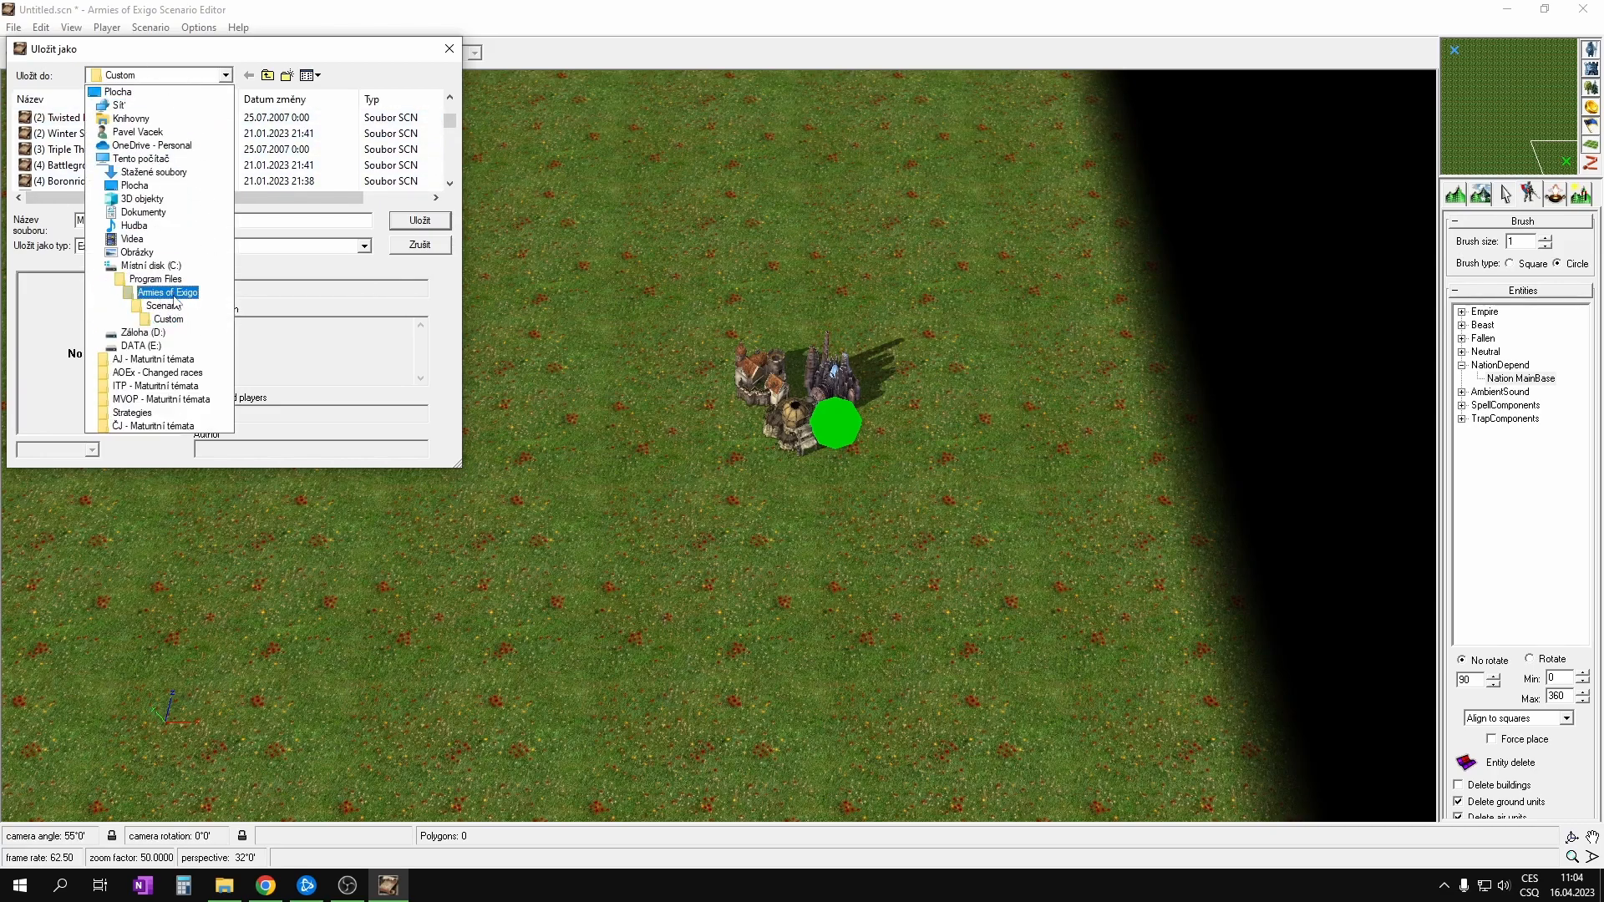
pyautogui.click(175, 305)
pyautogui.click(65, 136)
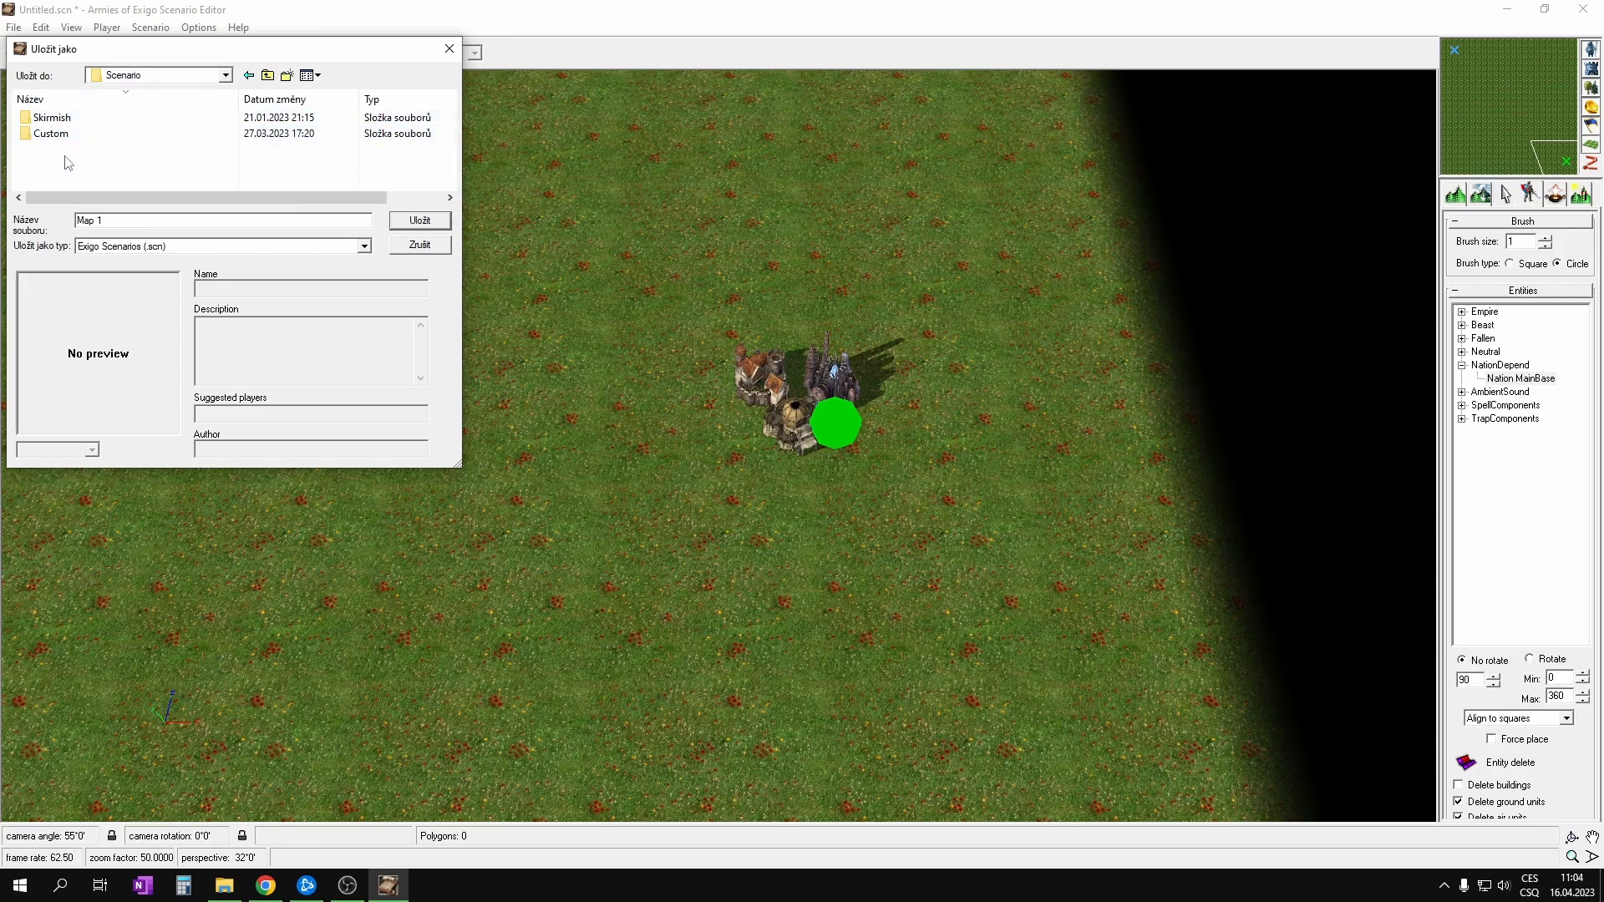
pyautogui.doubleClick(60, 139)
pyautogui.scroll(-5, 147, 167)
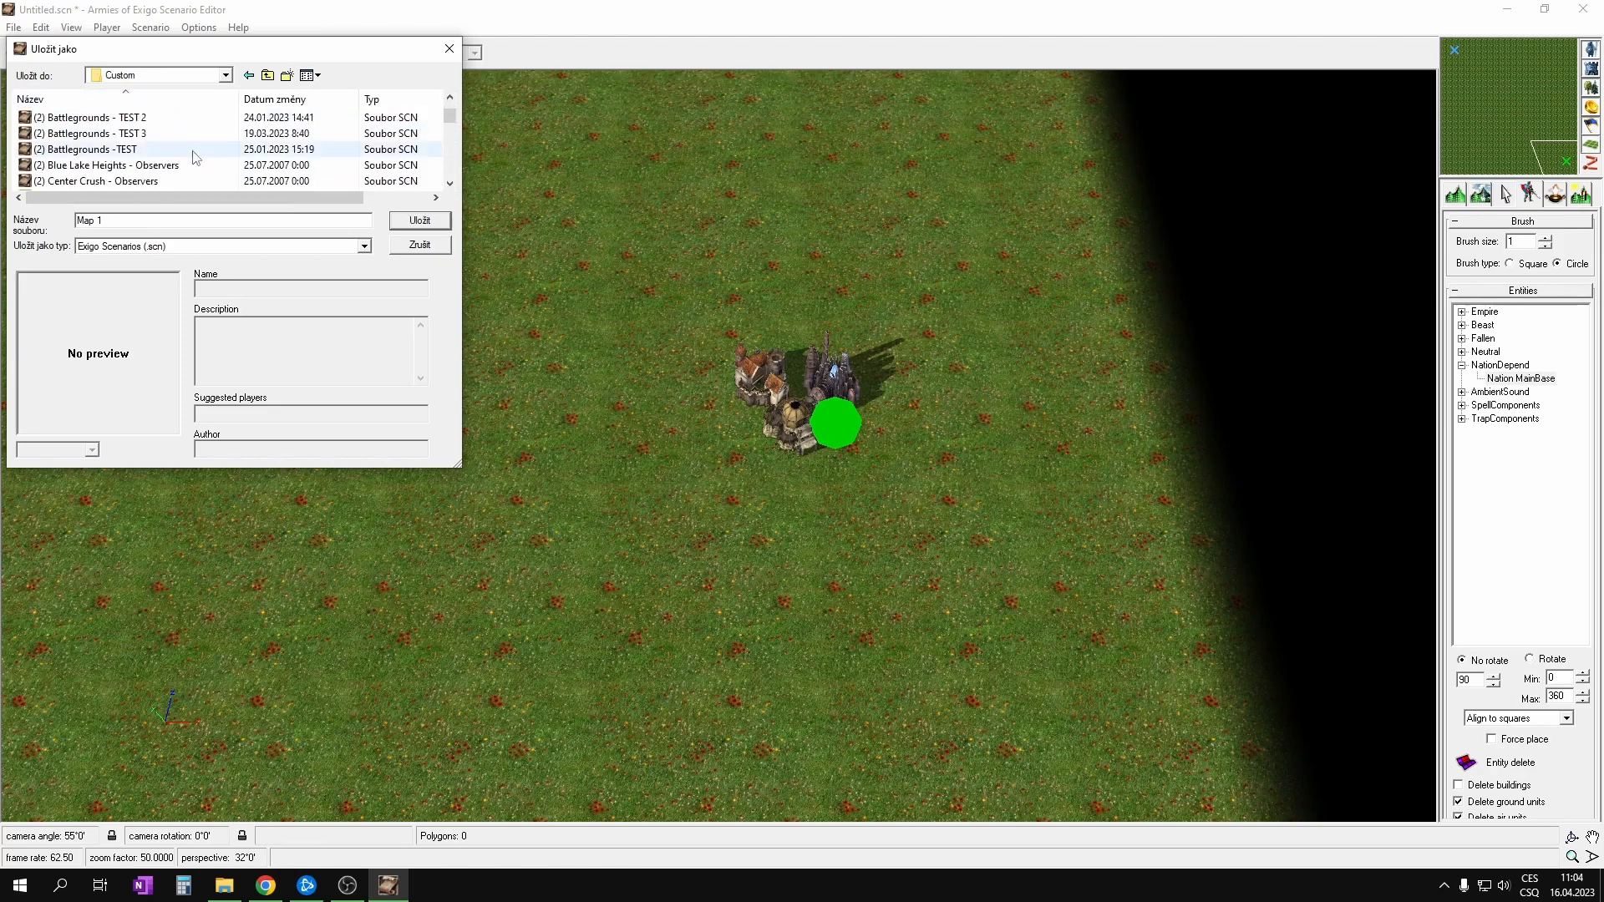
pyautogui.click(415, 224)
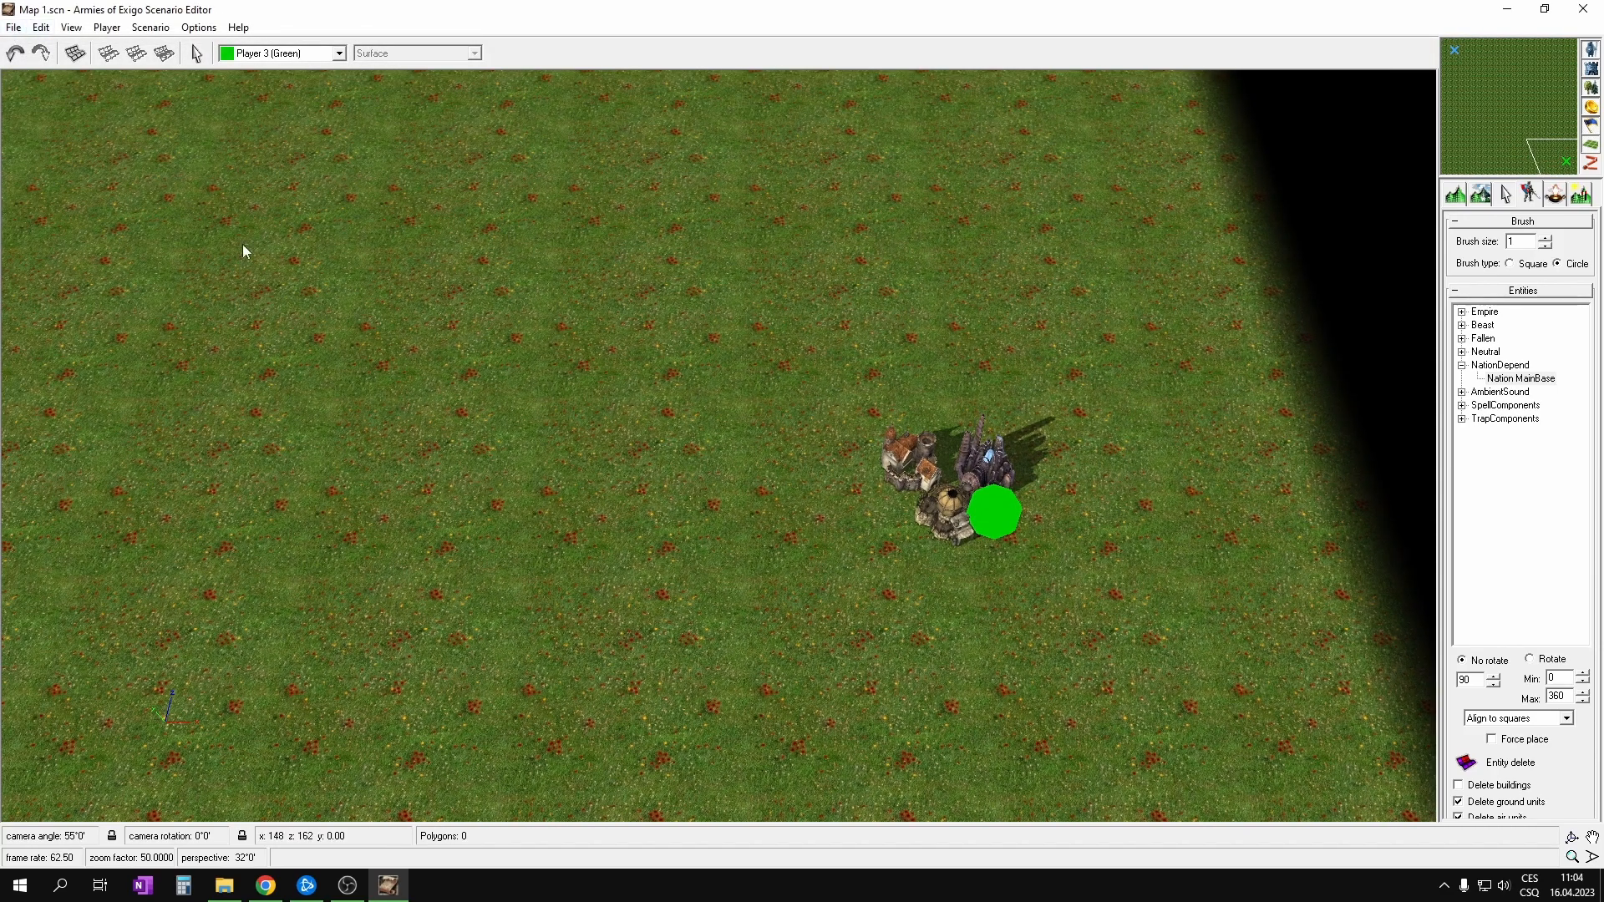
# Step: Read the guide's Step 3 on adding a second, underground level in the browser and return to the Scenario Editor
pyautogui.moveTo(578, 368); pyautogui.dragTo(490, 234, button='middle')
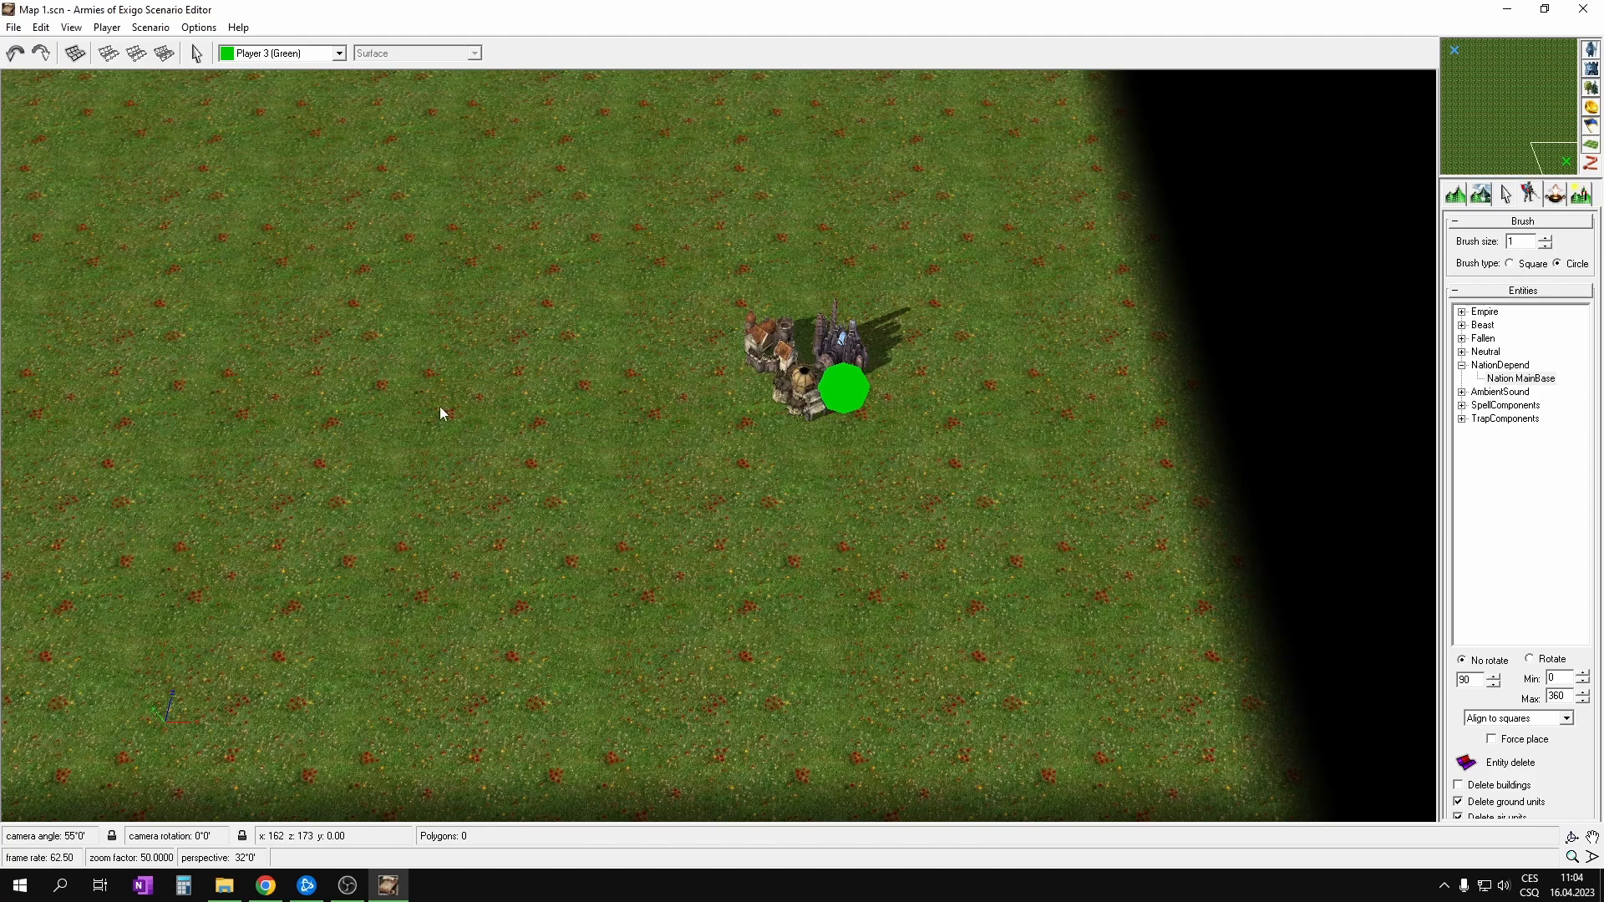
pyautogui.hotkey('alt', 'Tab')
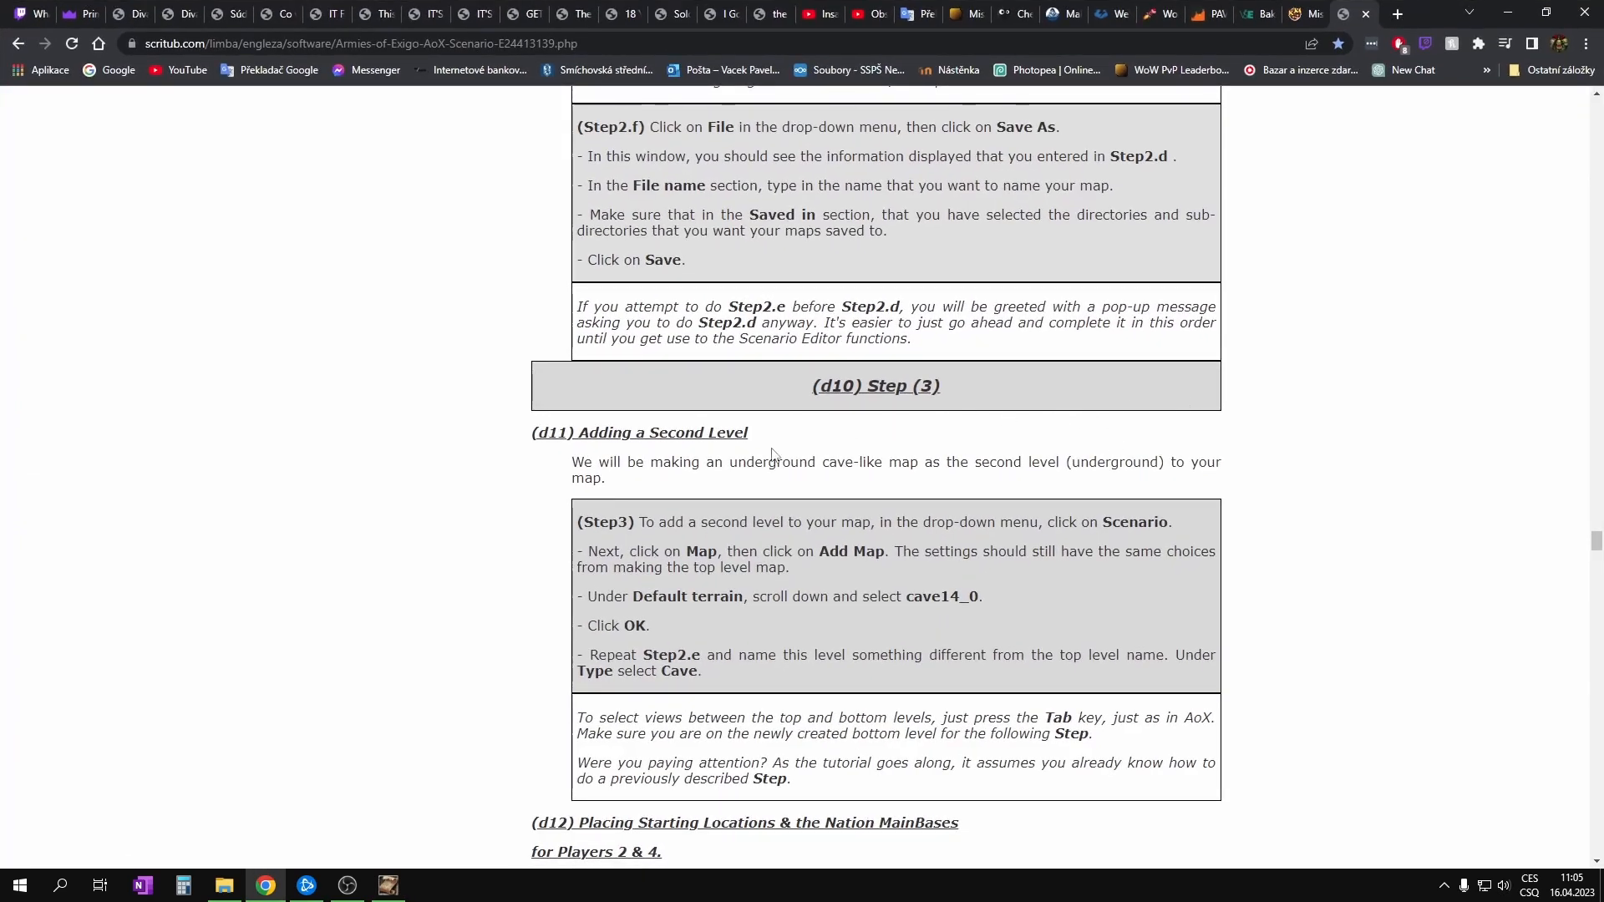
pyautogui.scroll(-2, 787, 446)
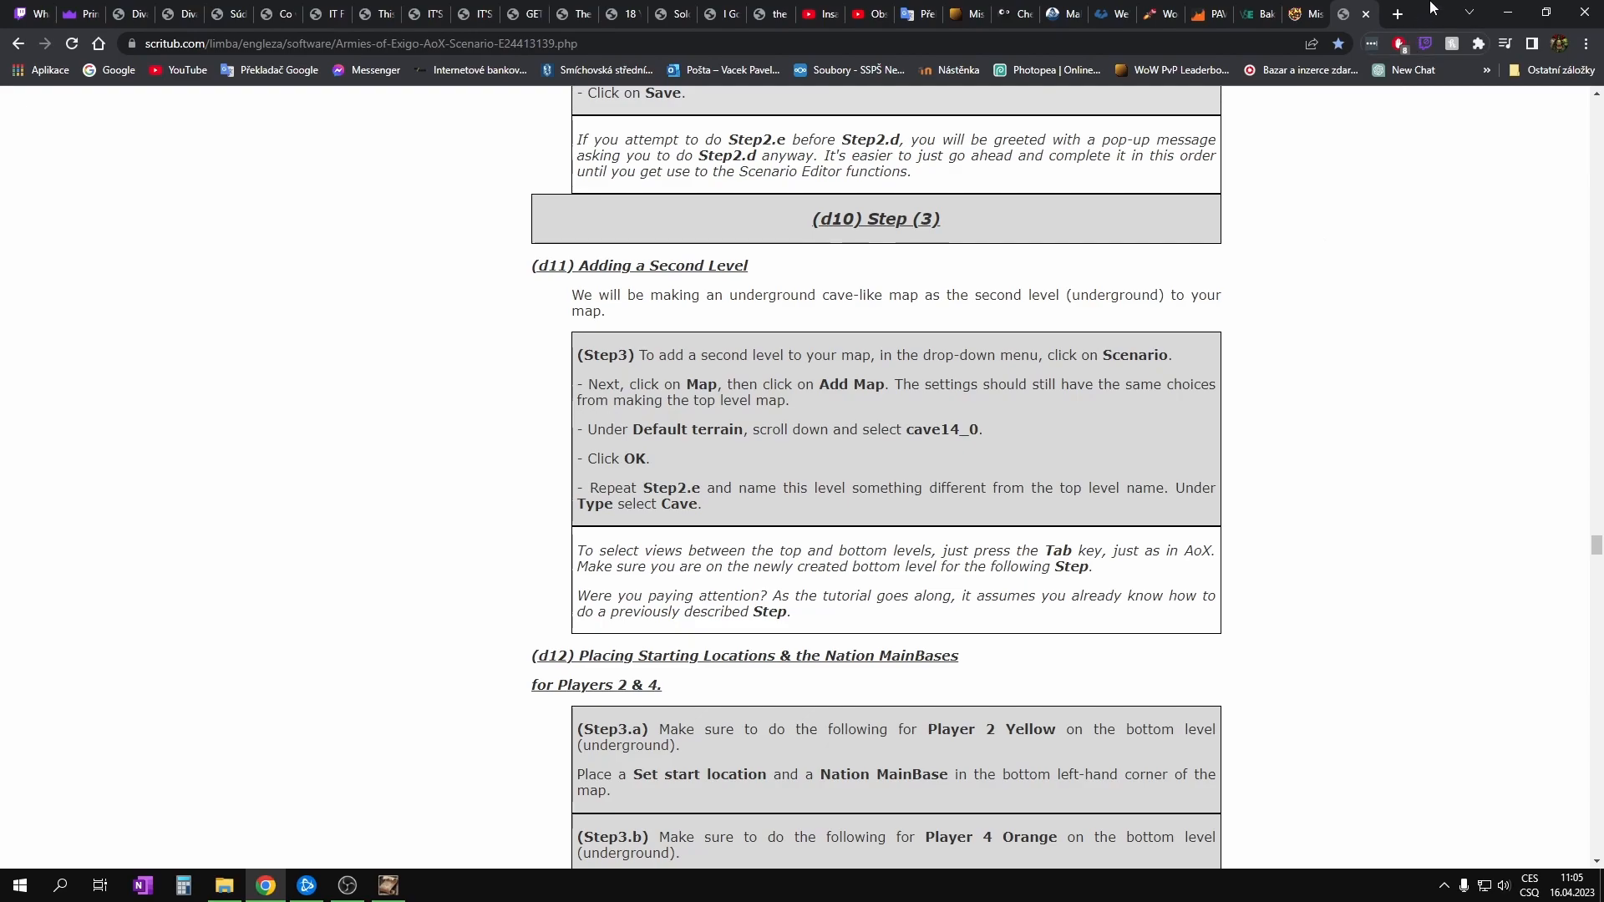
pyautogui.hotkey('alt', 'Tab')
# Step: Add a second 192 by 192 map level with the Continental tileset and Cave14_0 as its default terrain
pyautogui.click(144, 28)
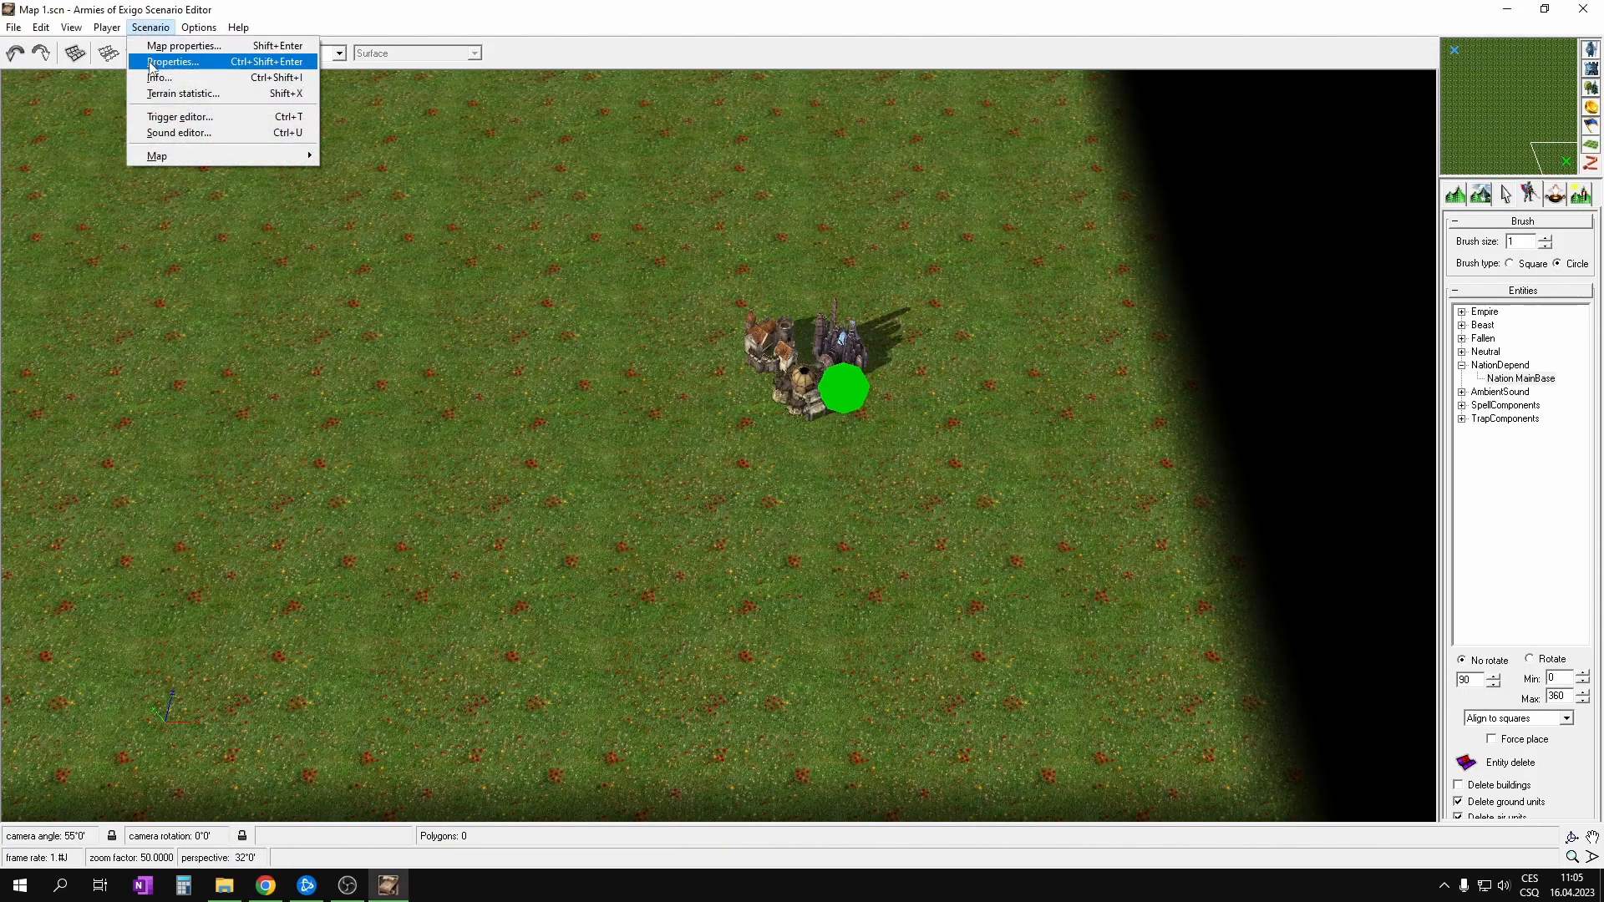
pyautogui.moveTo(229, 156)
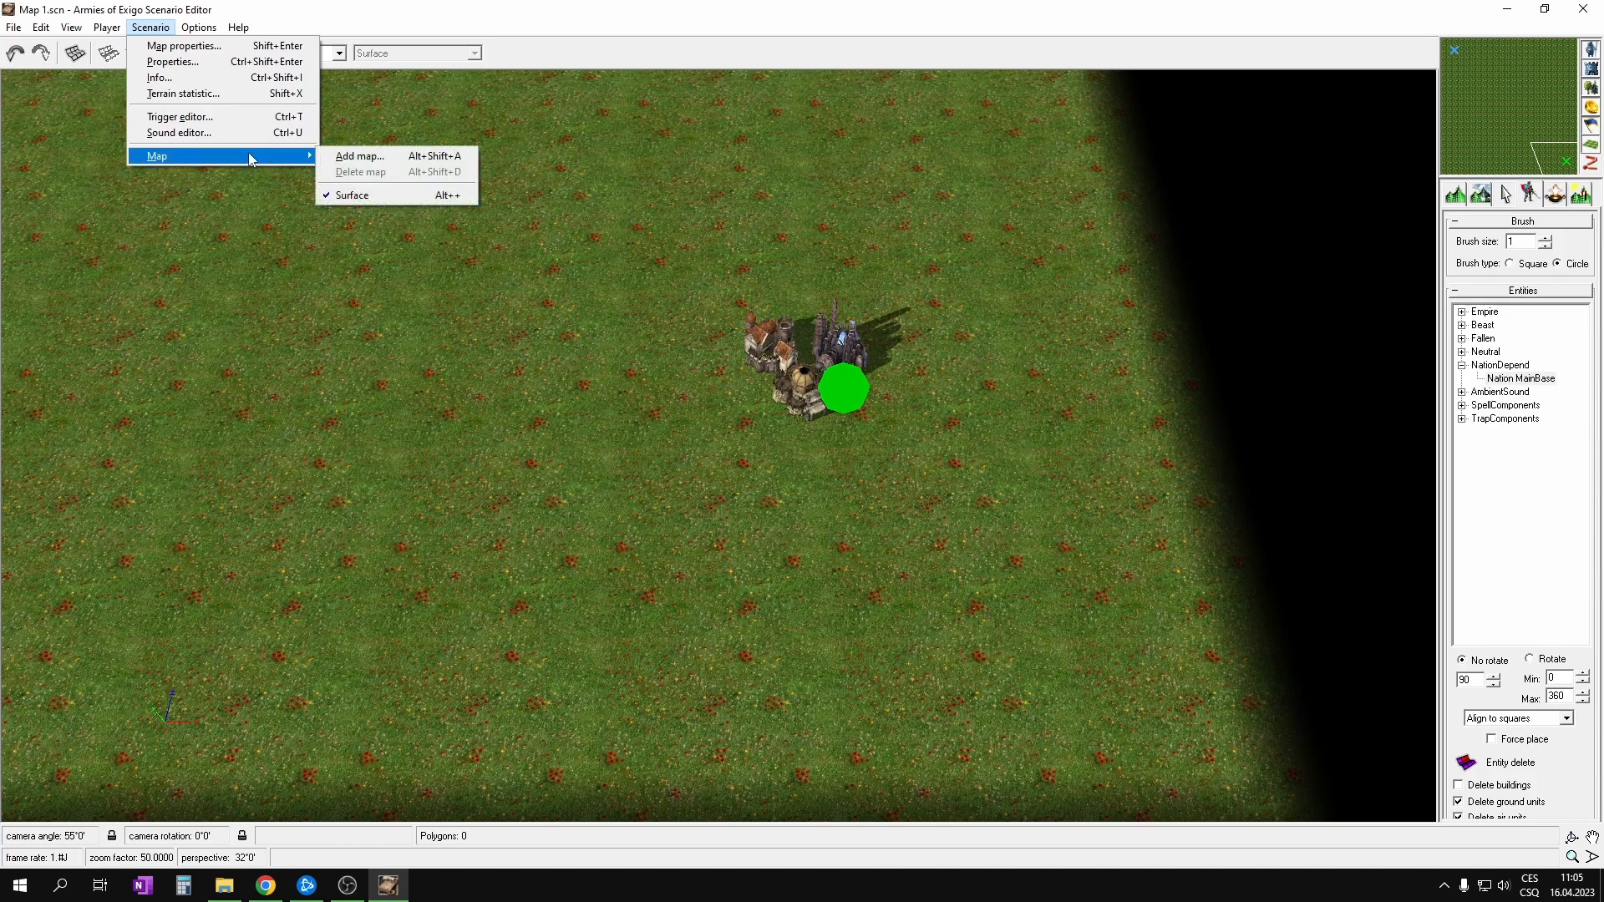
pyautogui.click(380, 157)
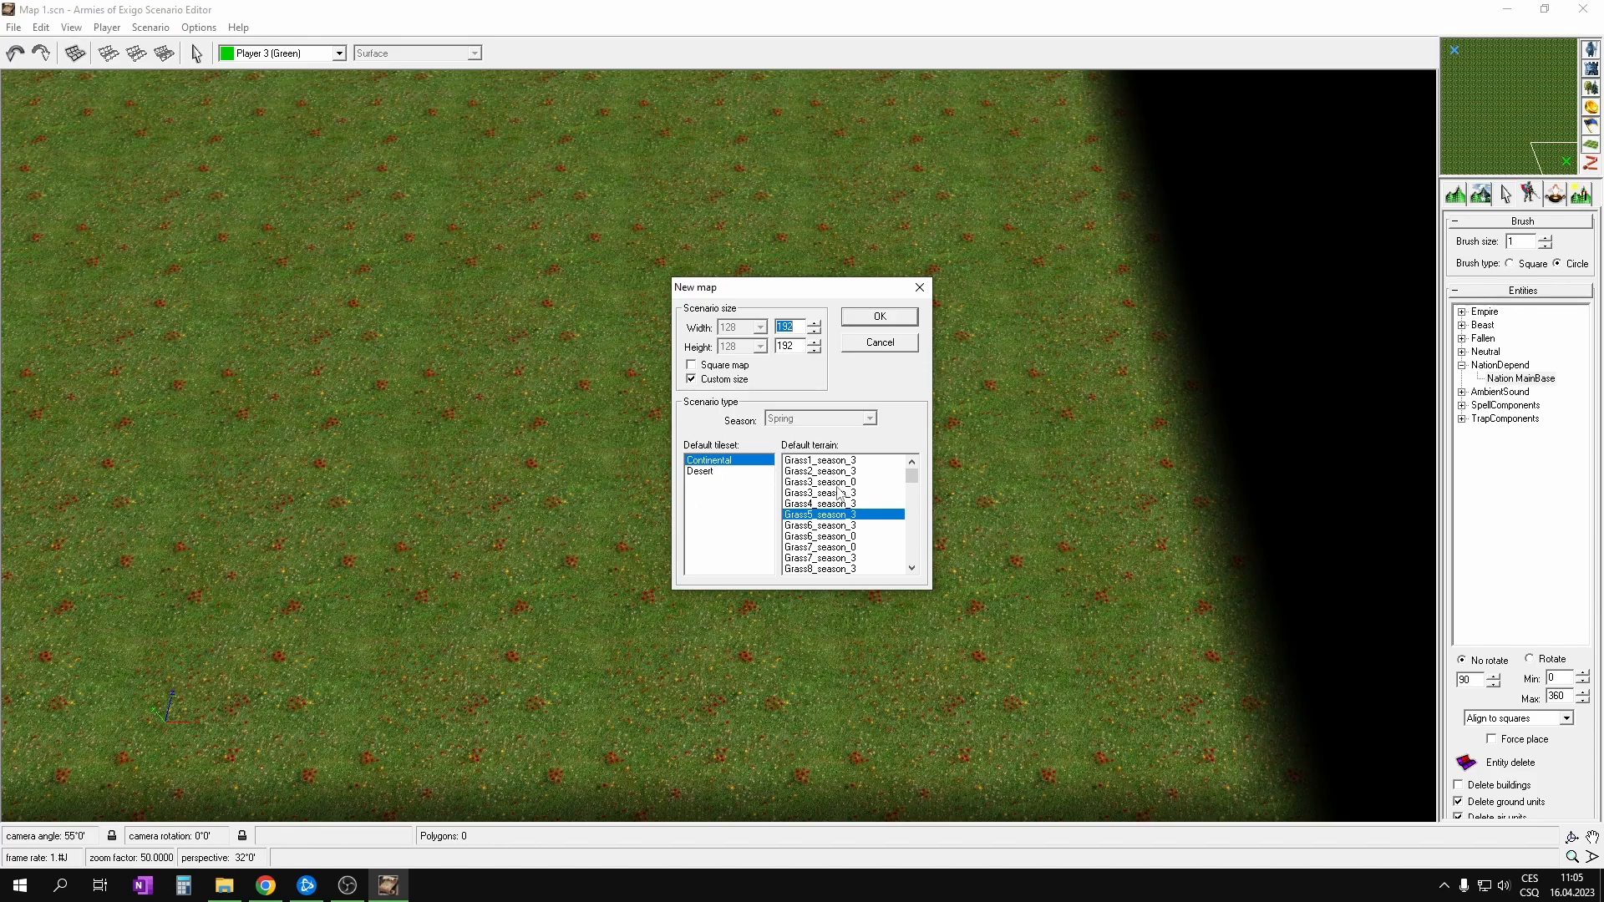
pyautogui.scroll(-10, 850, 513)
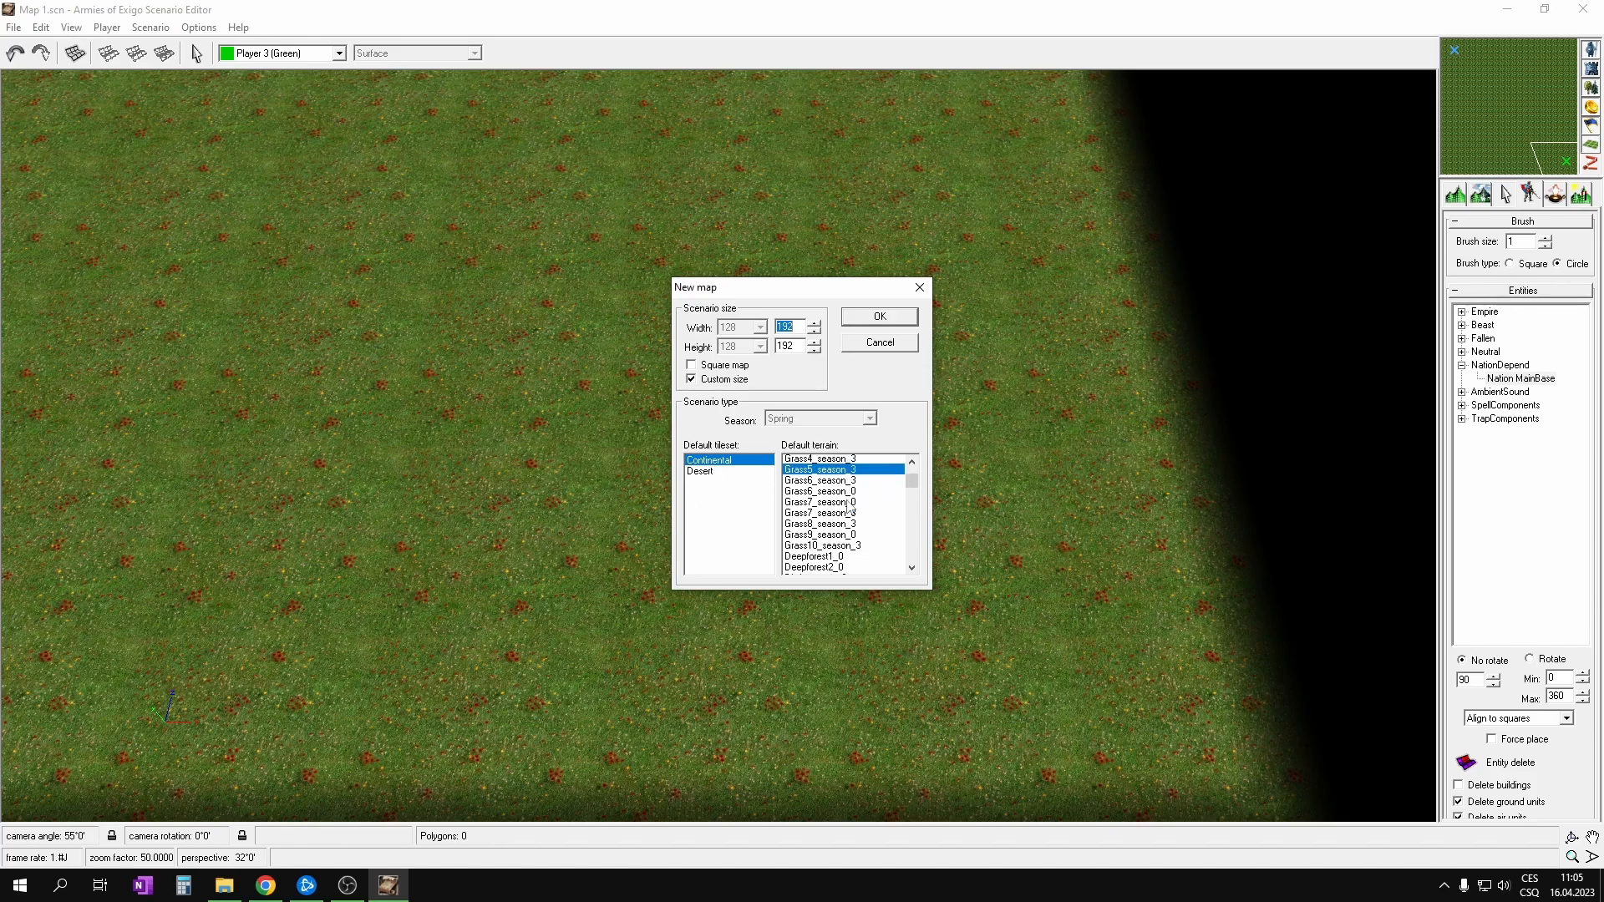
pyautogui.moveTo(916, 507); pyautogui.dragTo(914, 529)
pyautogui.scroll(-1, 823, 500)
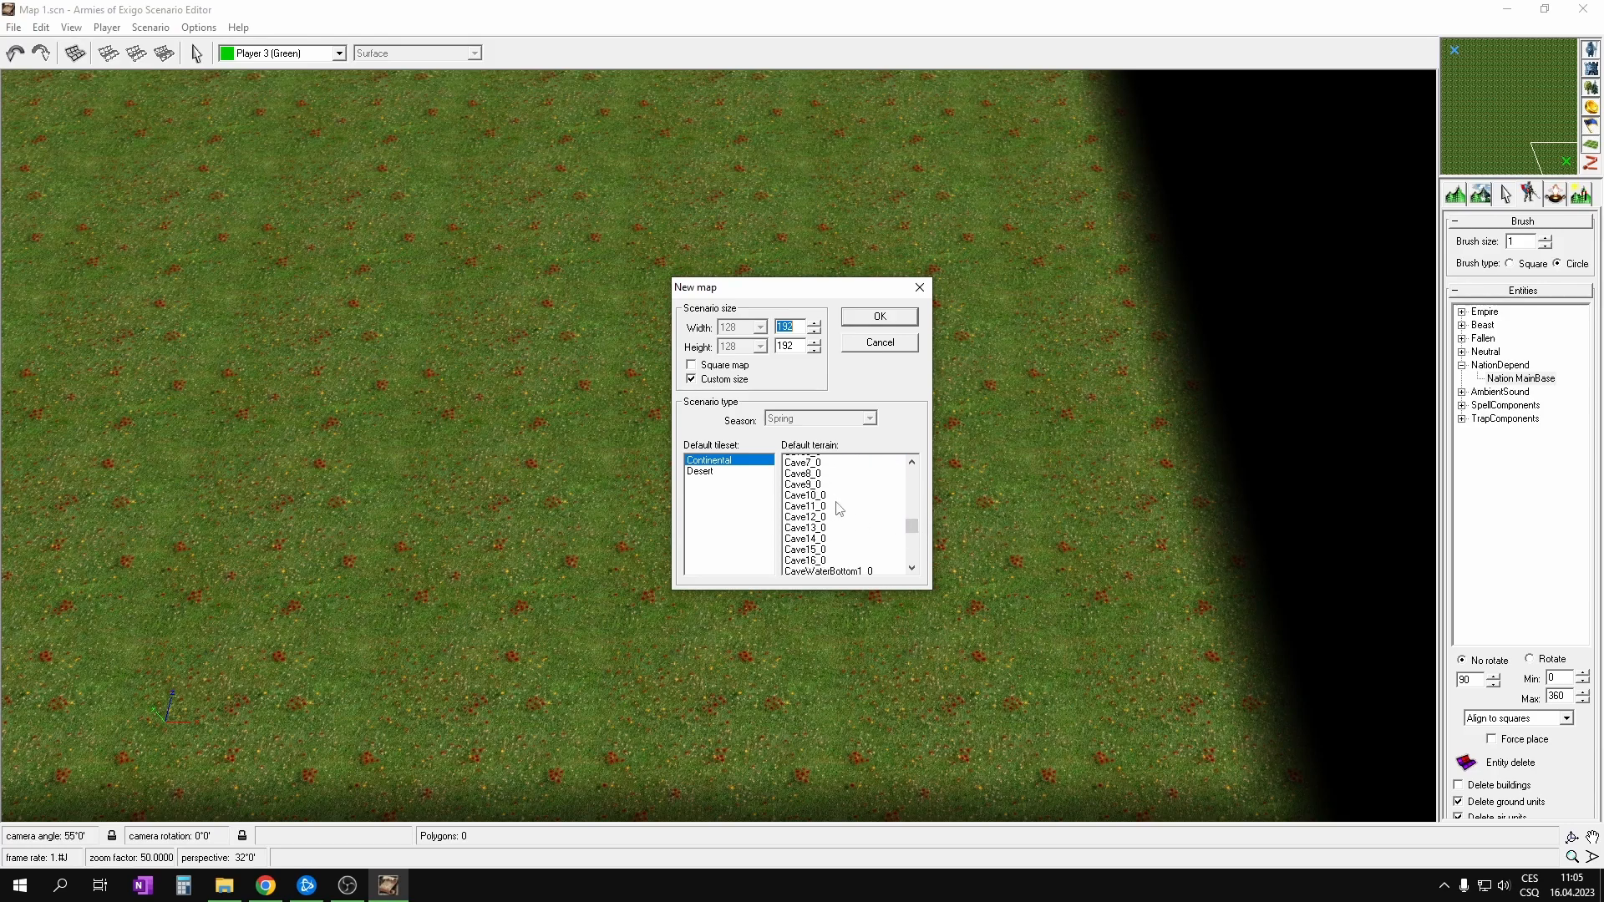
pyautogui.click(802, 536)
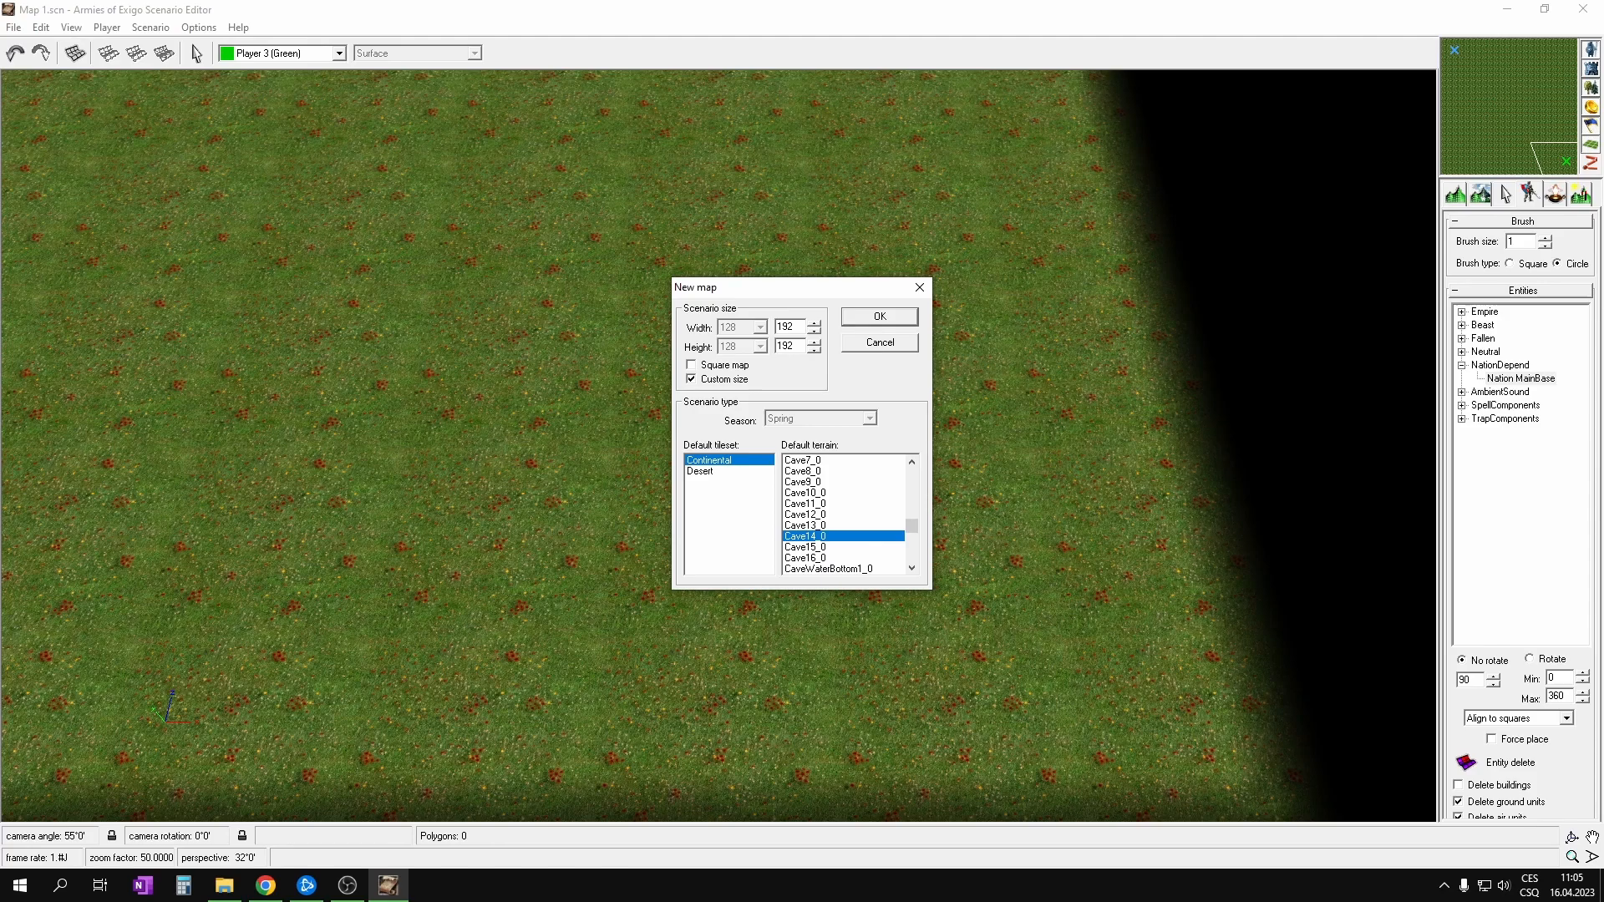
pyautogui.click(879, 316)
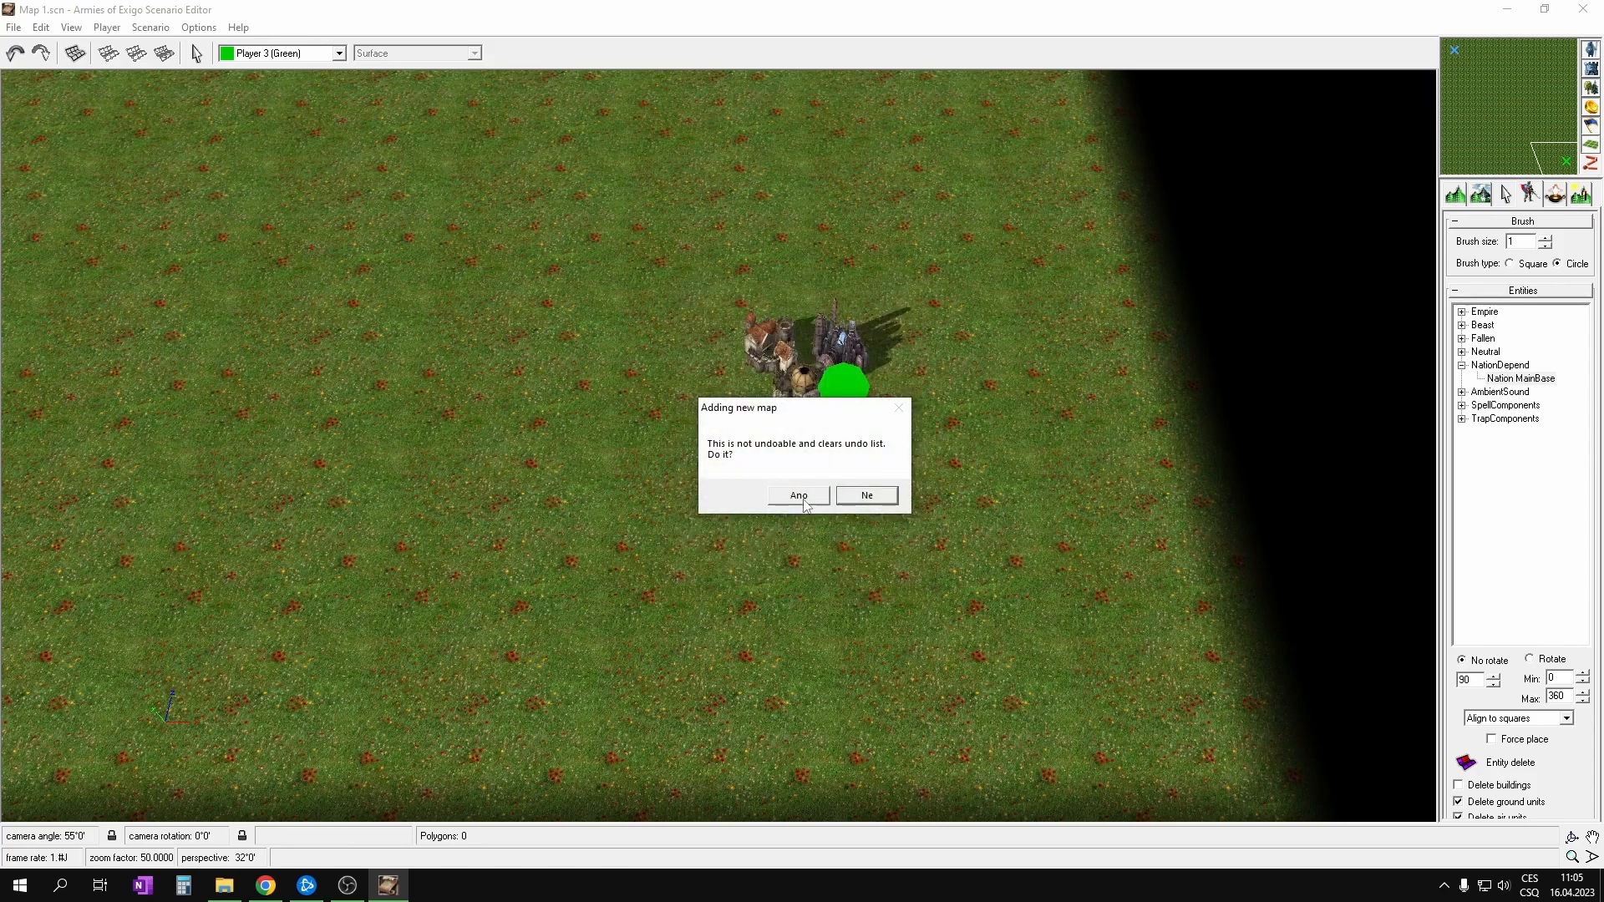
pyautogui.click(805, 498)
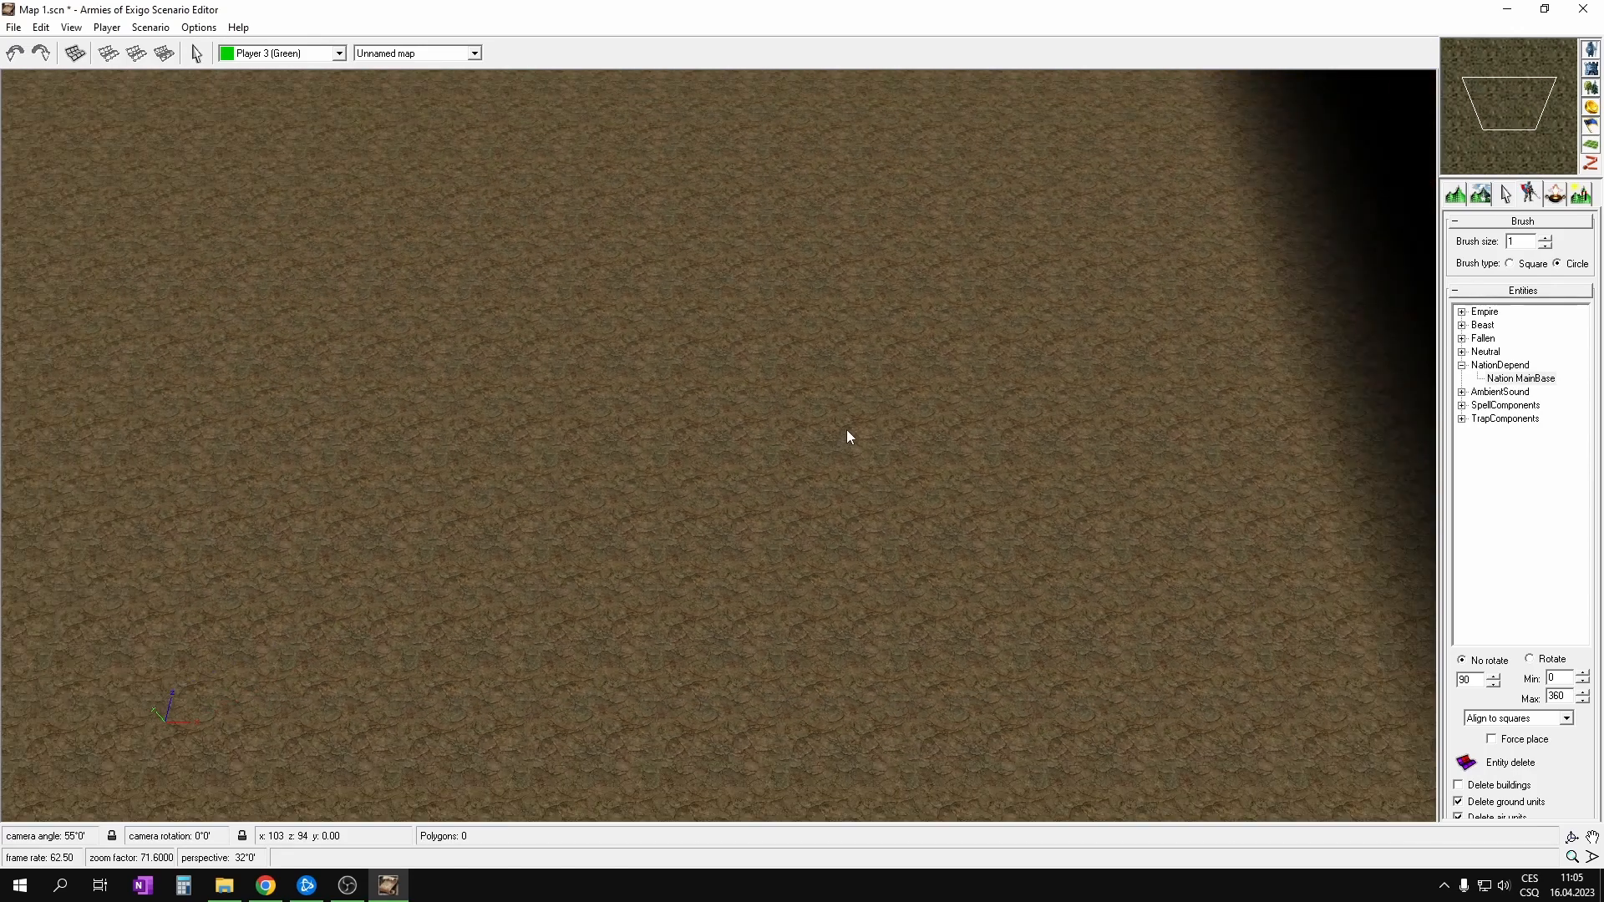
# Step: Try switching between the Surface level and the new unnamed level, ending on the unnamed one
pyautogui.scroll(3, 592, 343)
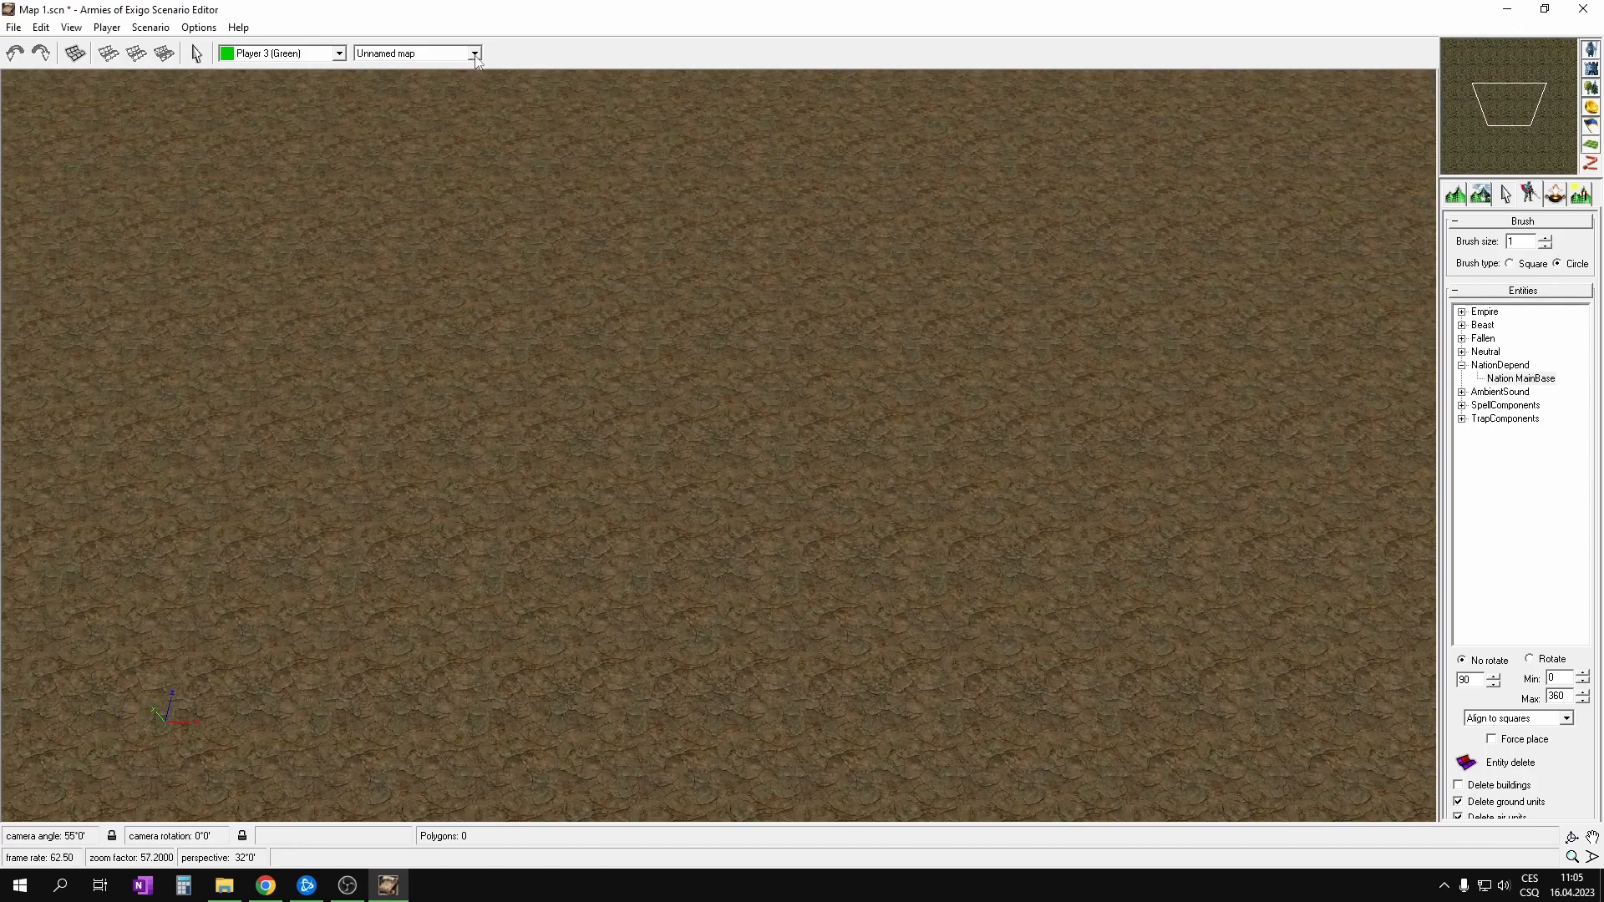
pyautogui.click(475, 55)
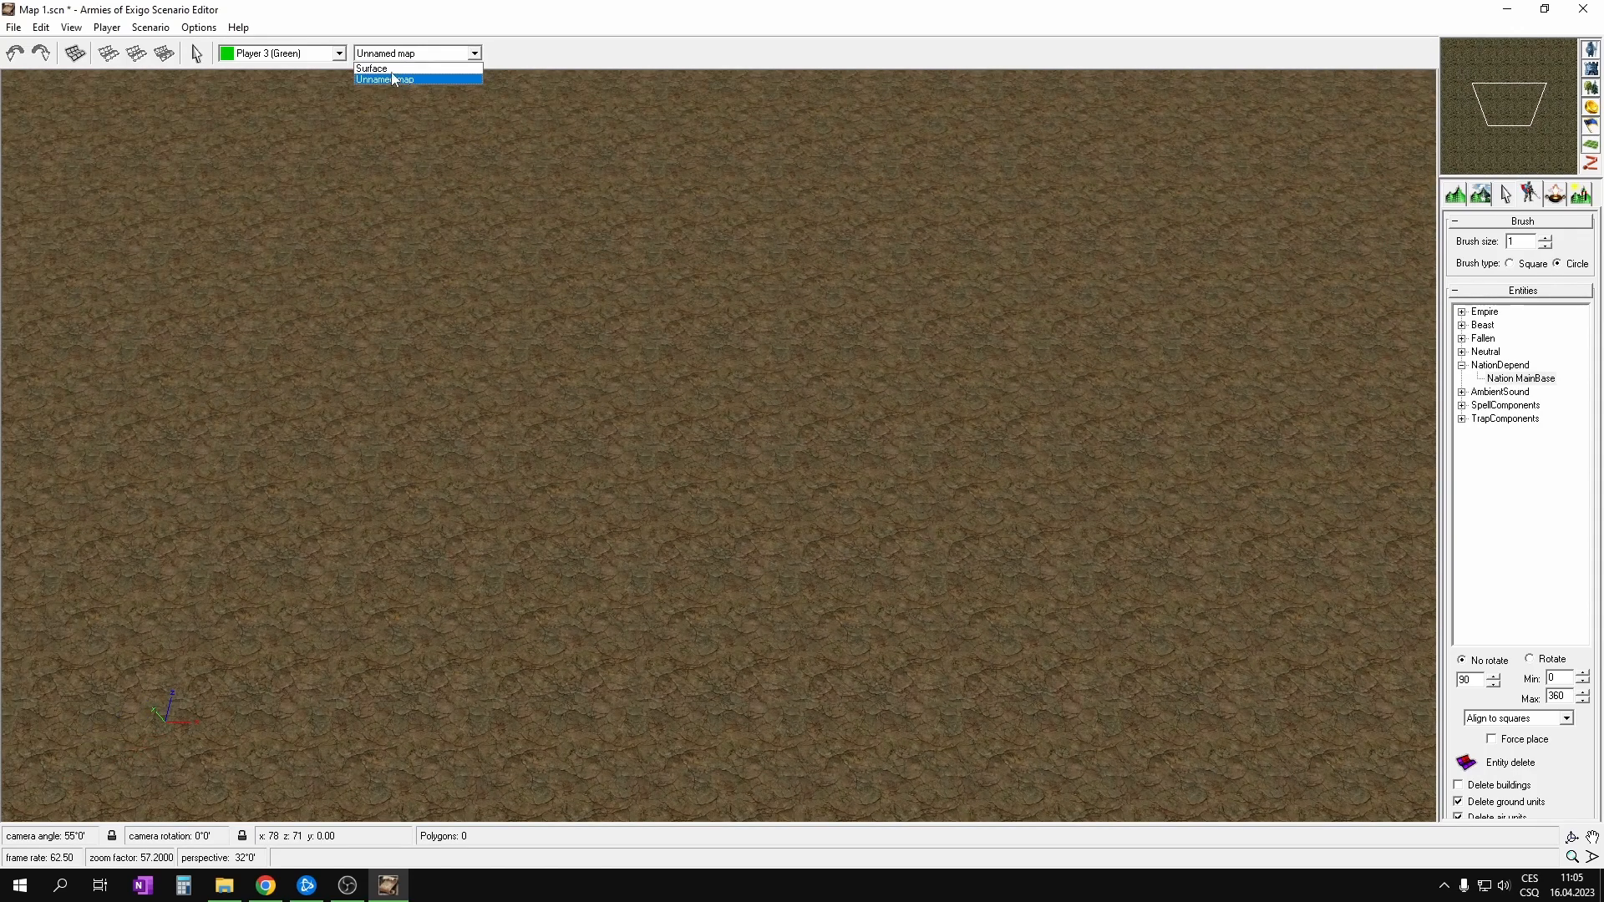
pyautogui.click(441, 71)
pyautogui.click(468, 55)
pyautogui.click(404, 78)
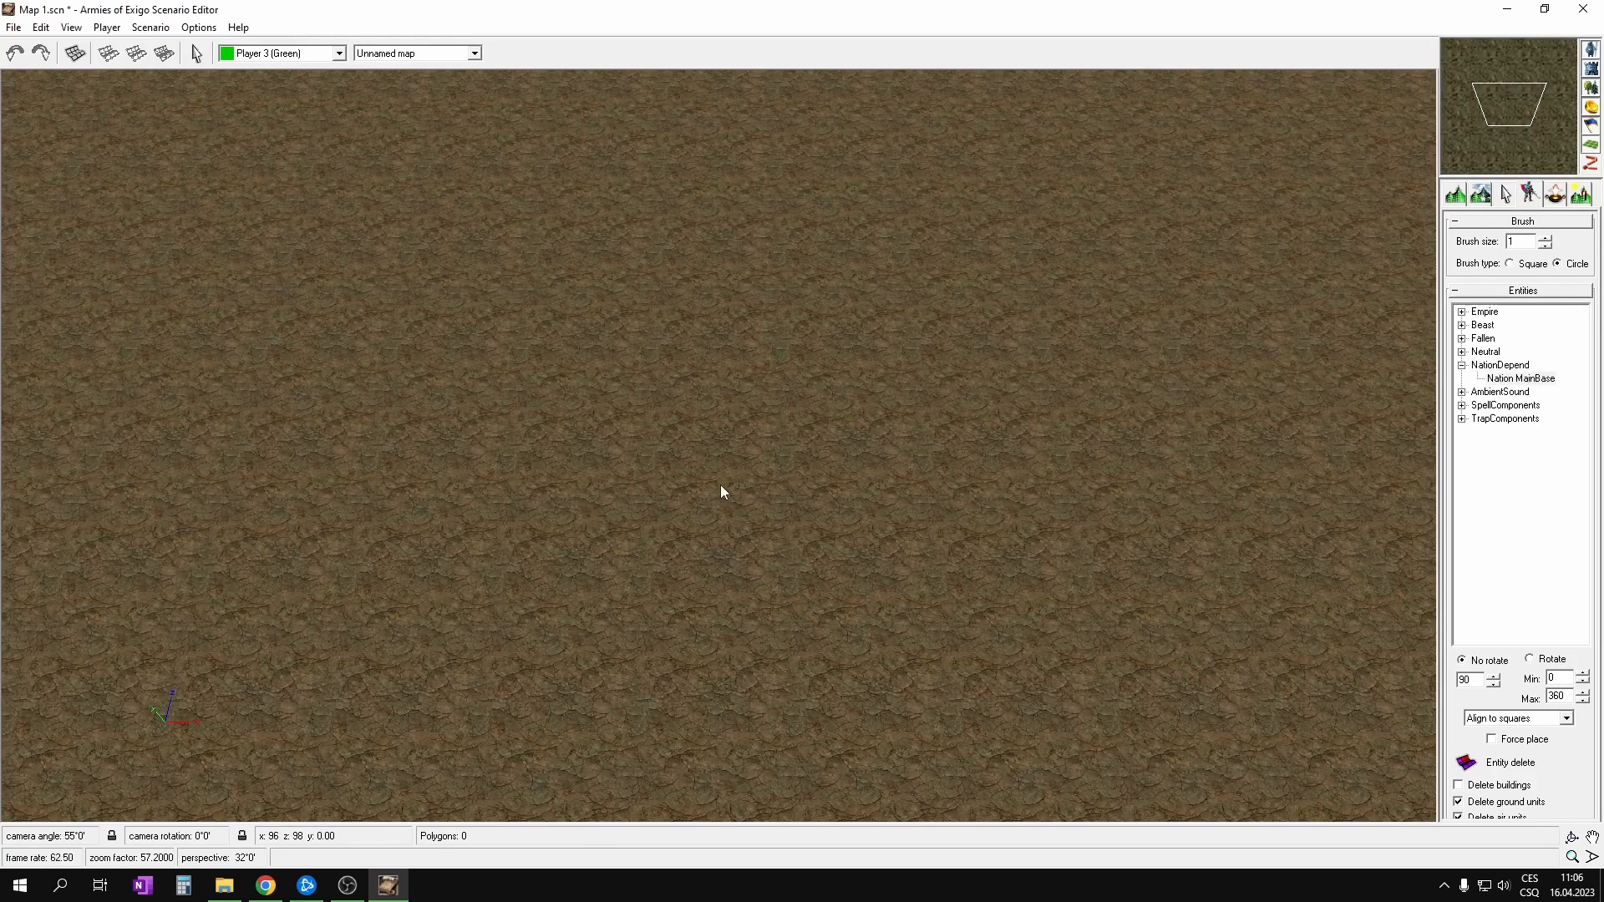
pyautogui.moveTo(669, 429); pyautogui.dragTo(692, 393, button='middle')
pyautogui.press('Tab')
pyautogui.press('Tab')
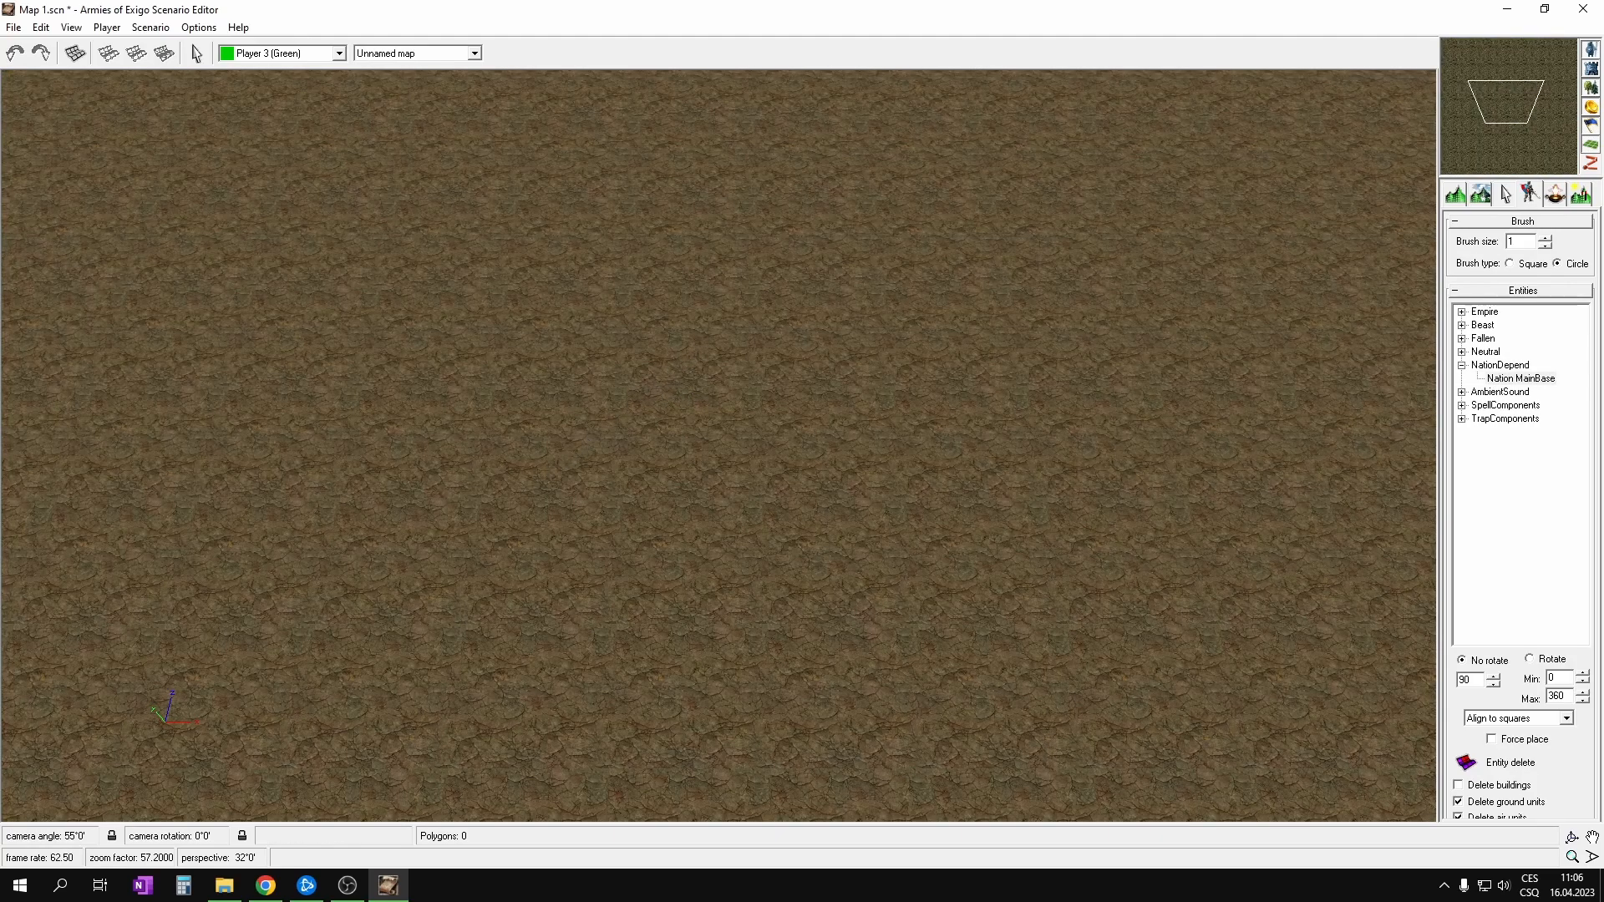
# Step: Read the guide's section on start locations and main bases for Players 2 and 4 in the browser, and return to the Scenario Editor
pyautogui.hotkey('alt', 'Tab')
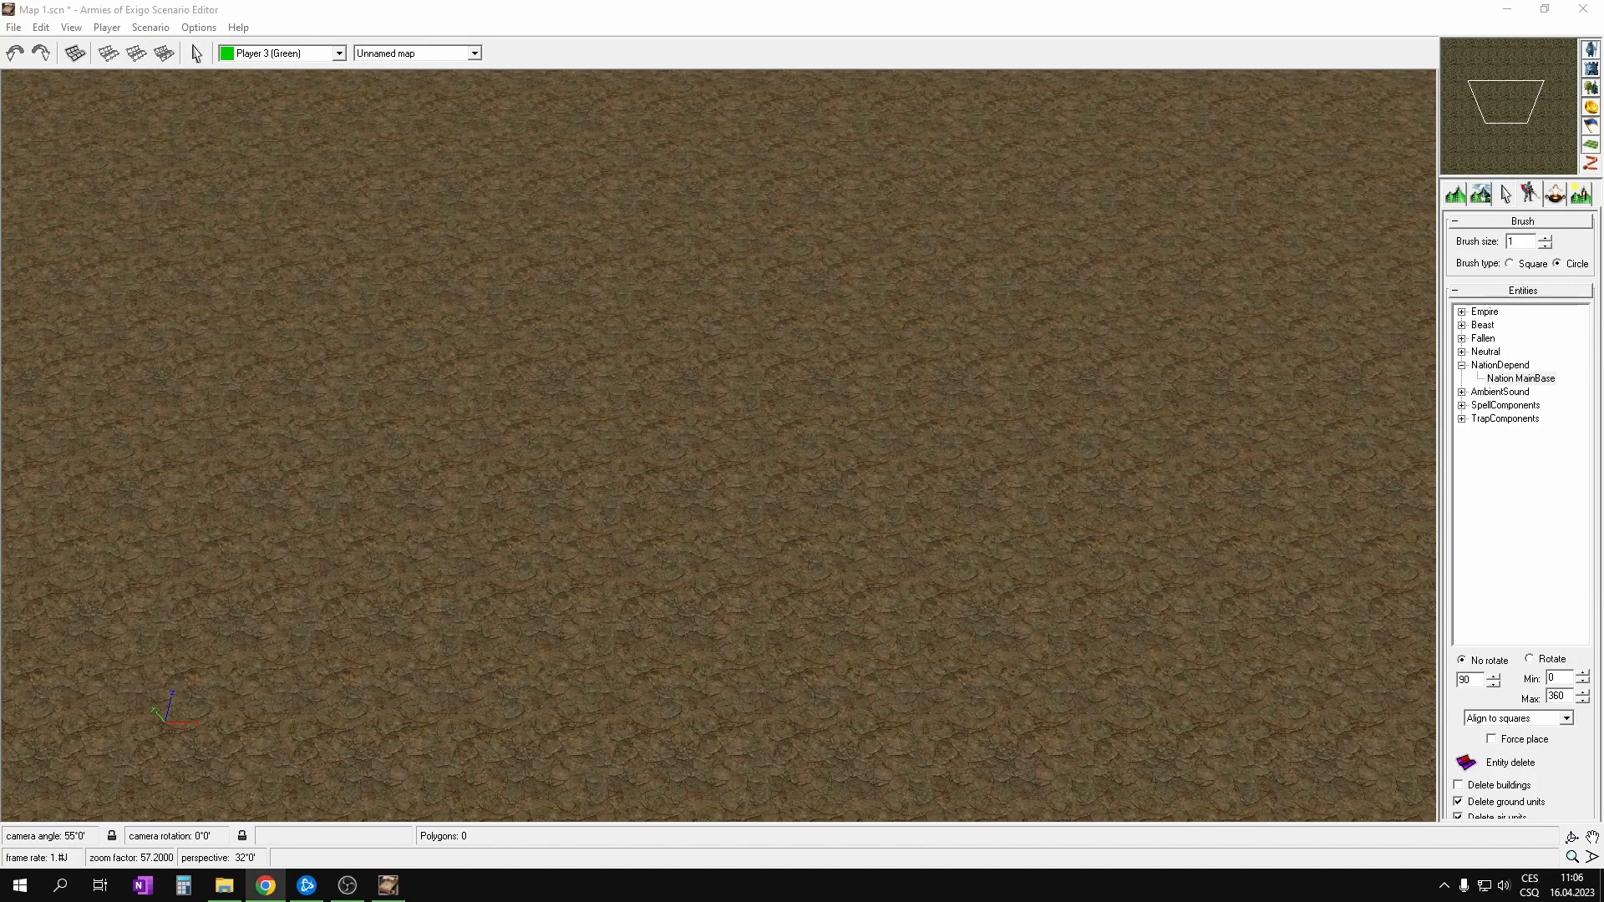
pyautogui.moveTo(2, 443); pyautogui.dragTo(1109, 2)
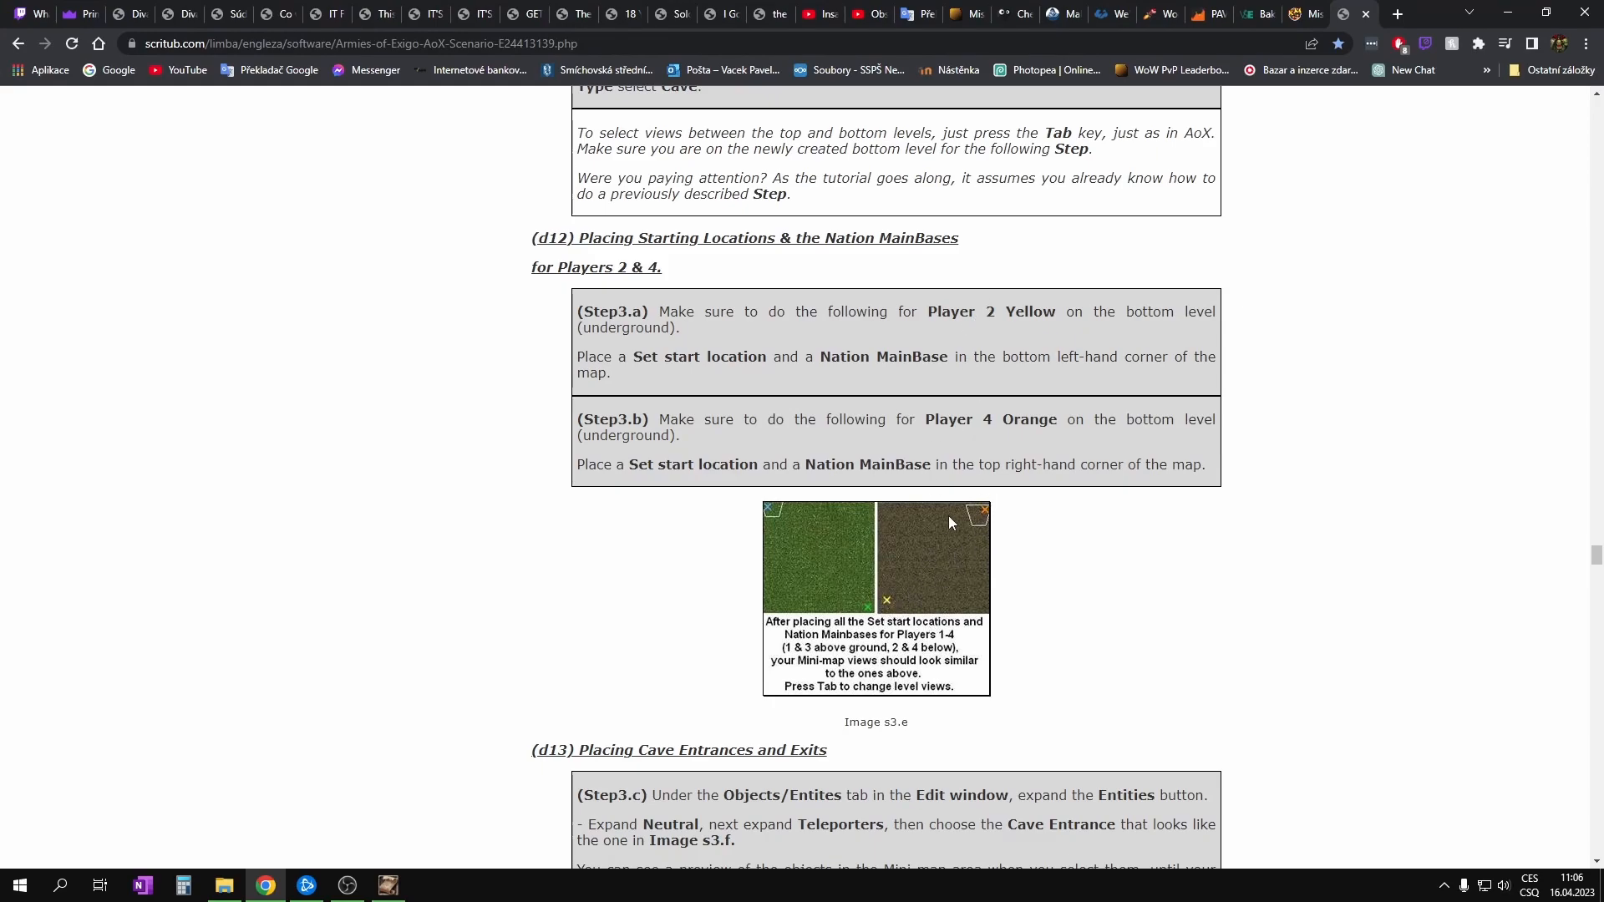
pyautogui.scroll(-4, 913, 500)
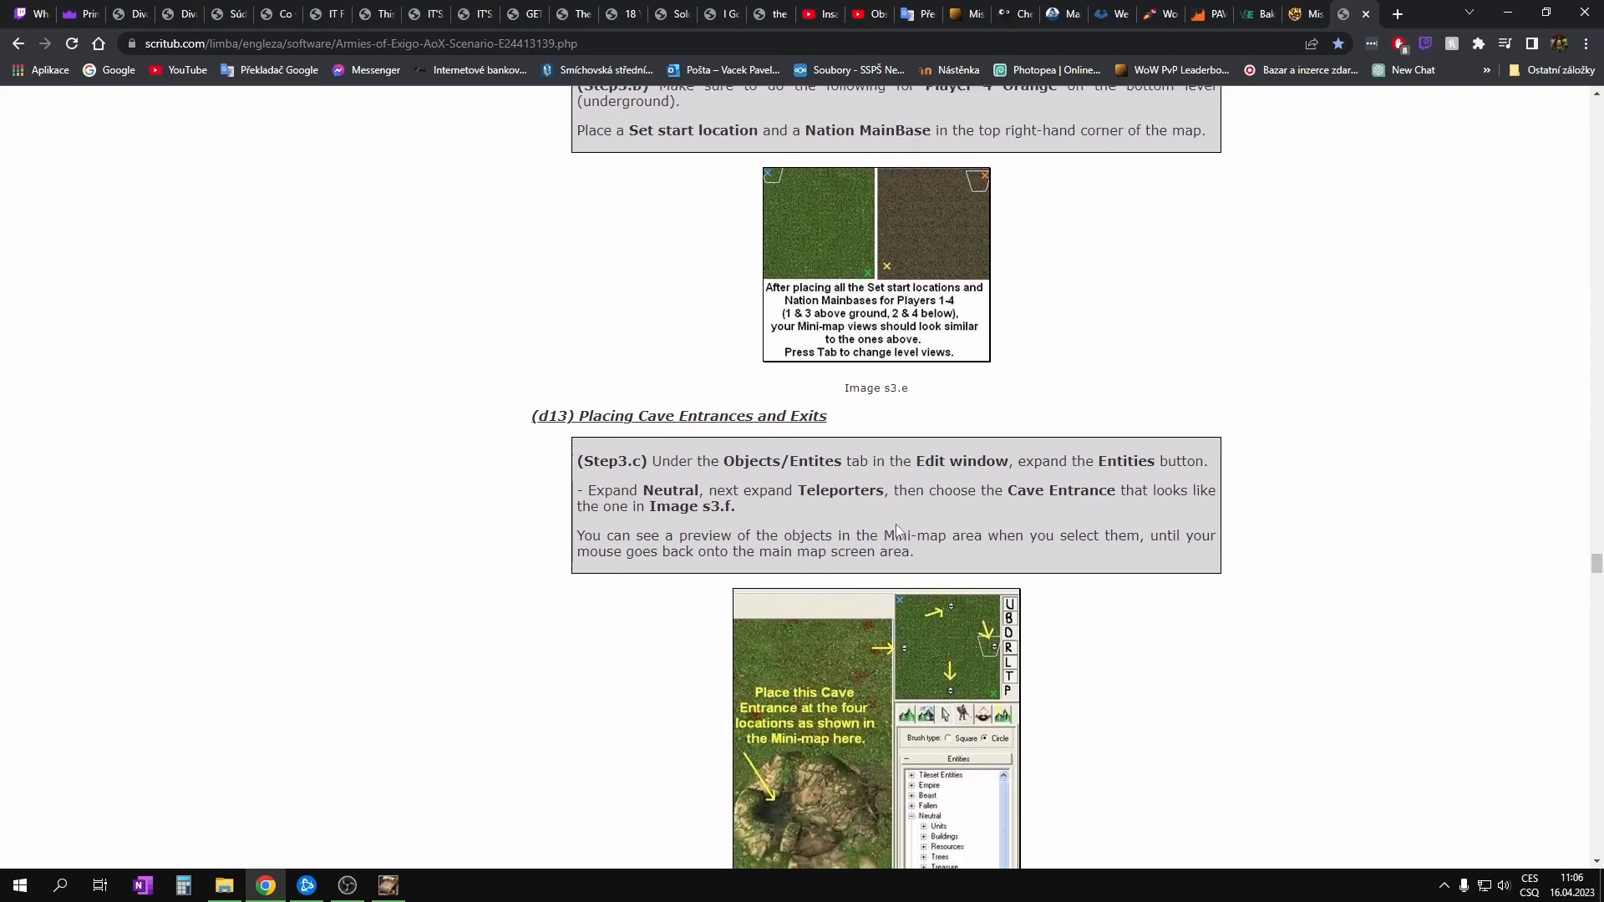
pyautogui.scroll(3, 895, 524)
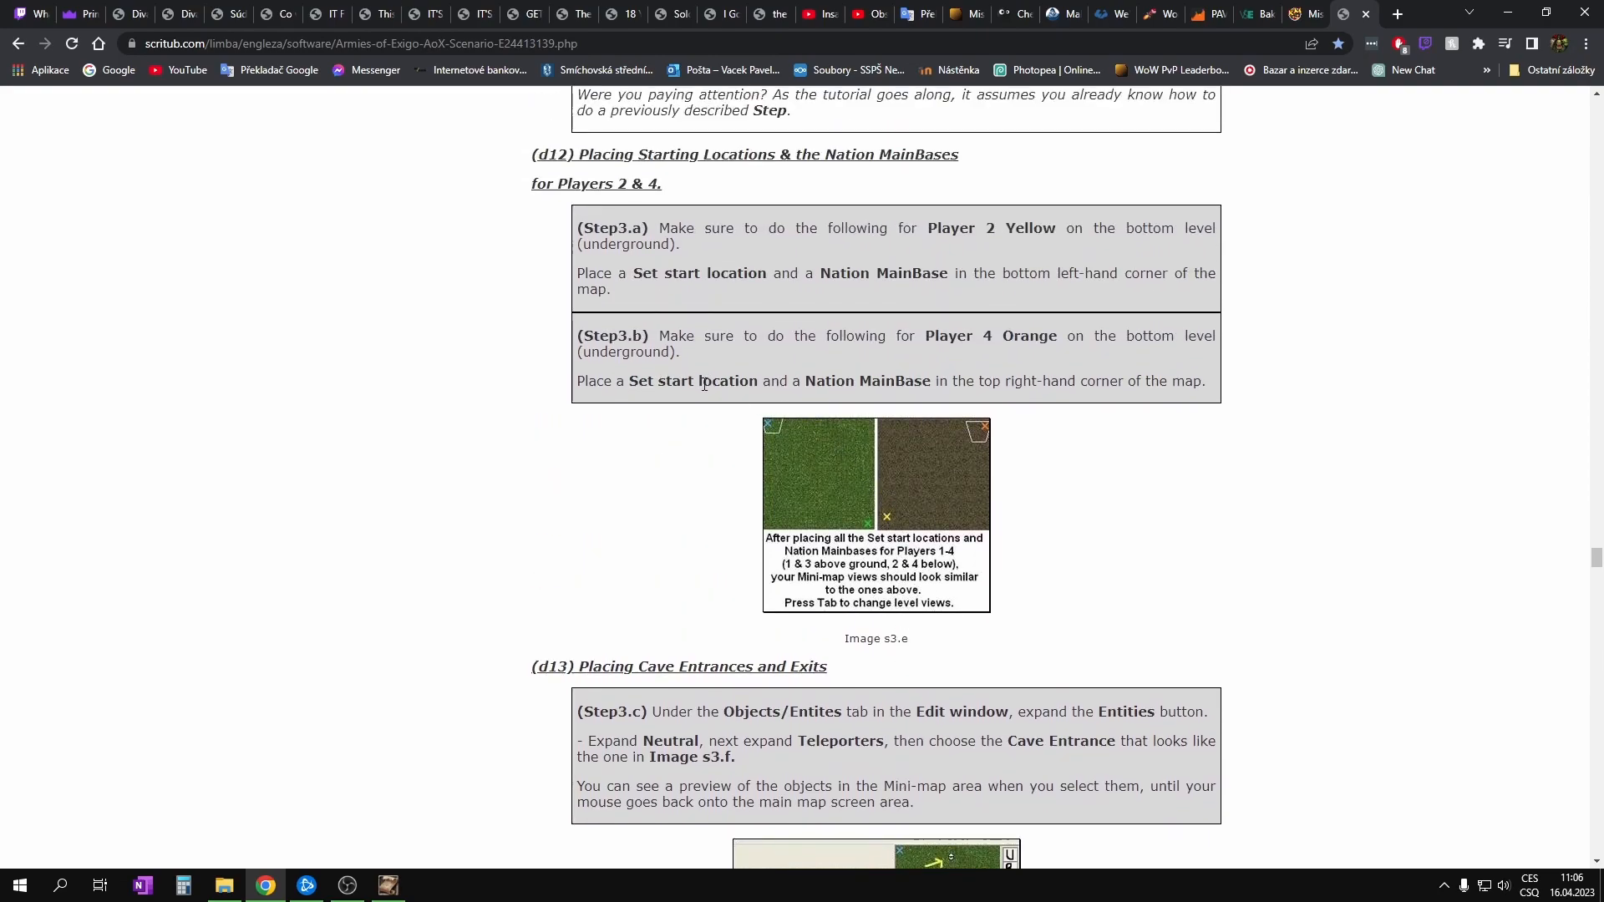
pyautogui.moveTo(704, 384); pyautogui.dragTo(1002, 381)
pyautogui.moveTo(1103, 380); pyautogui.dragTo(932, 310)
pyautogui.click(1427, 386)
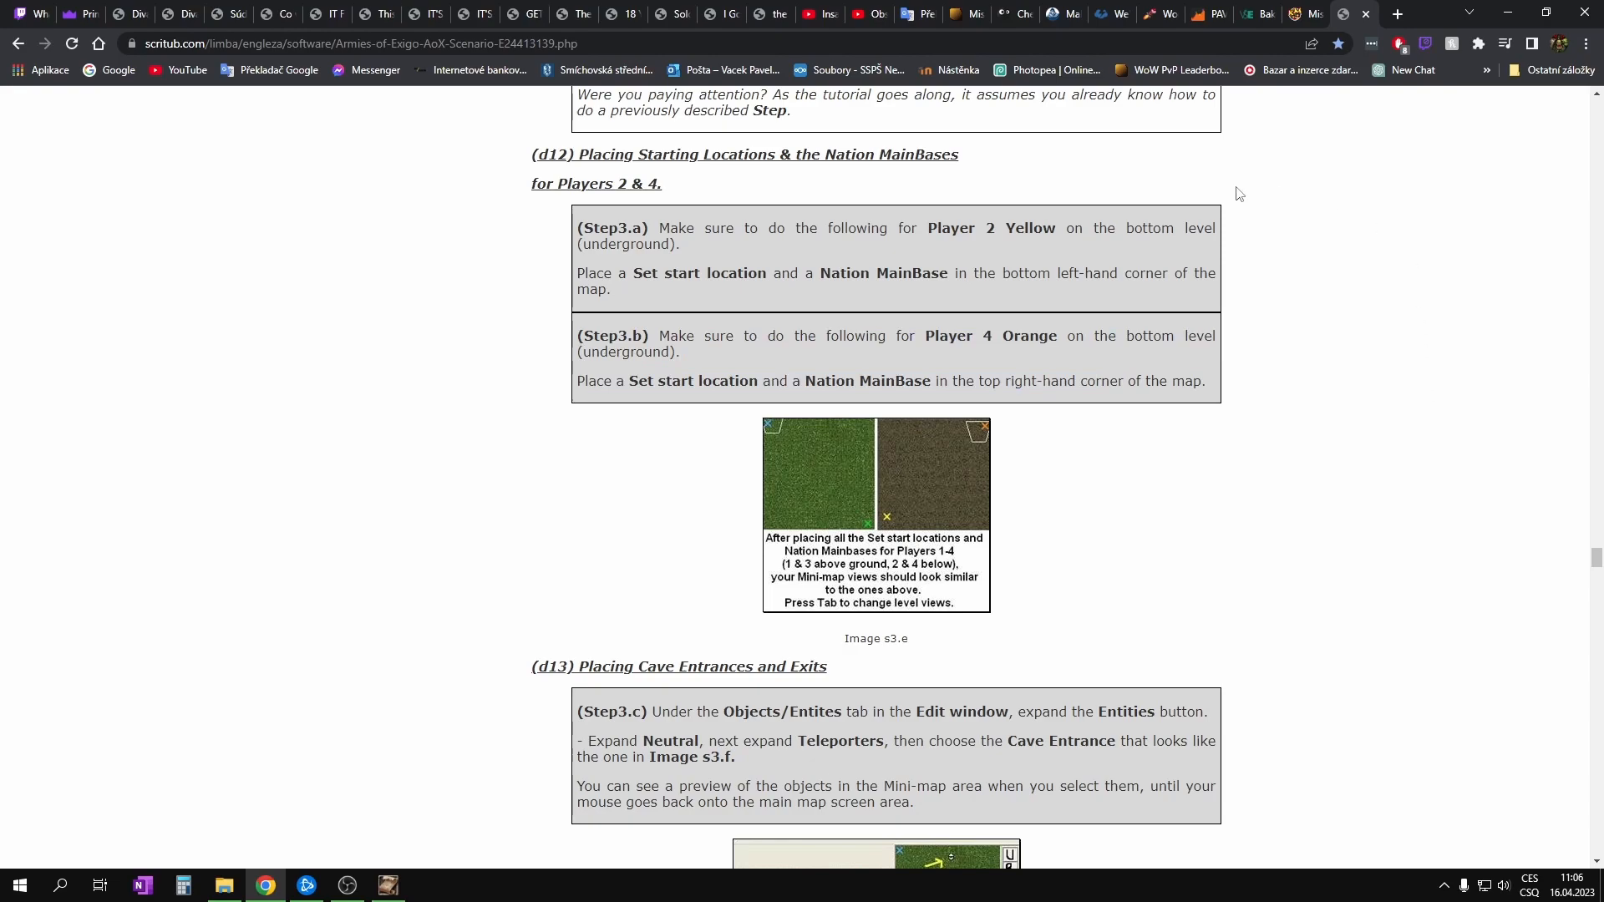
pyautogui.moveTo(1421, 5); pyautogui.dragTo(0, 468)
pyautogui.click(1190, 196)
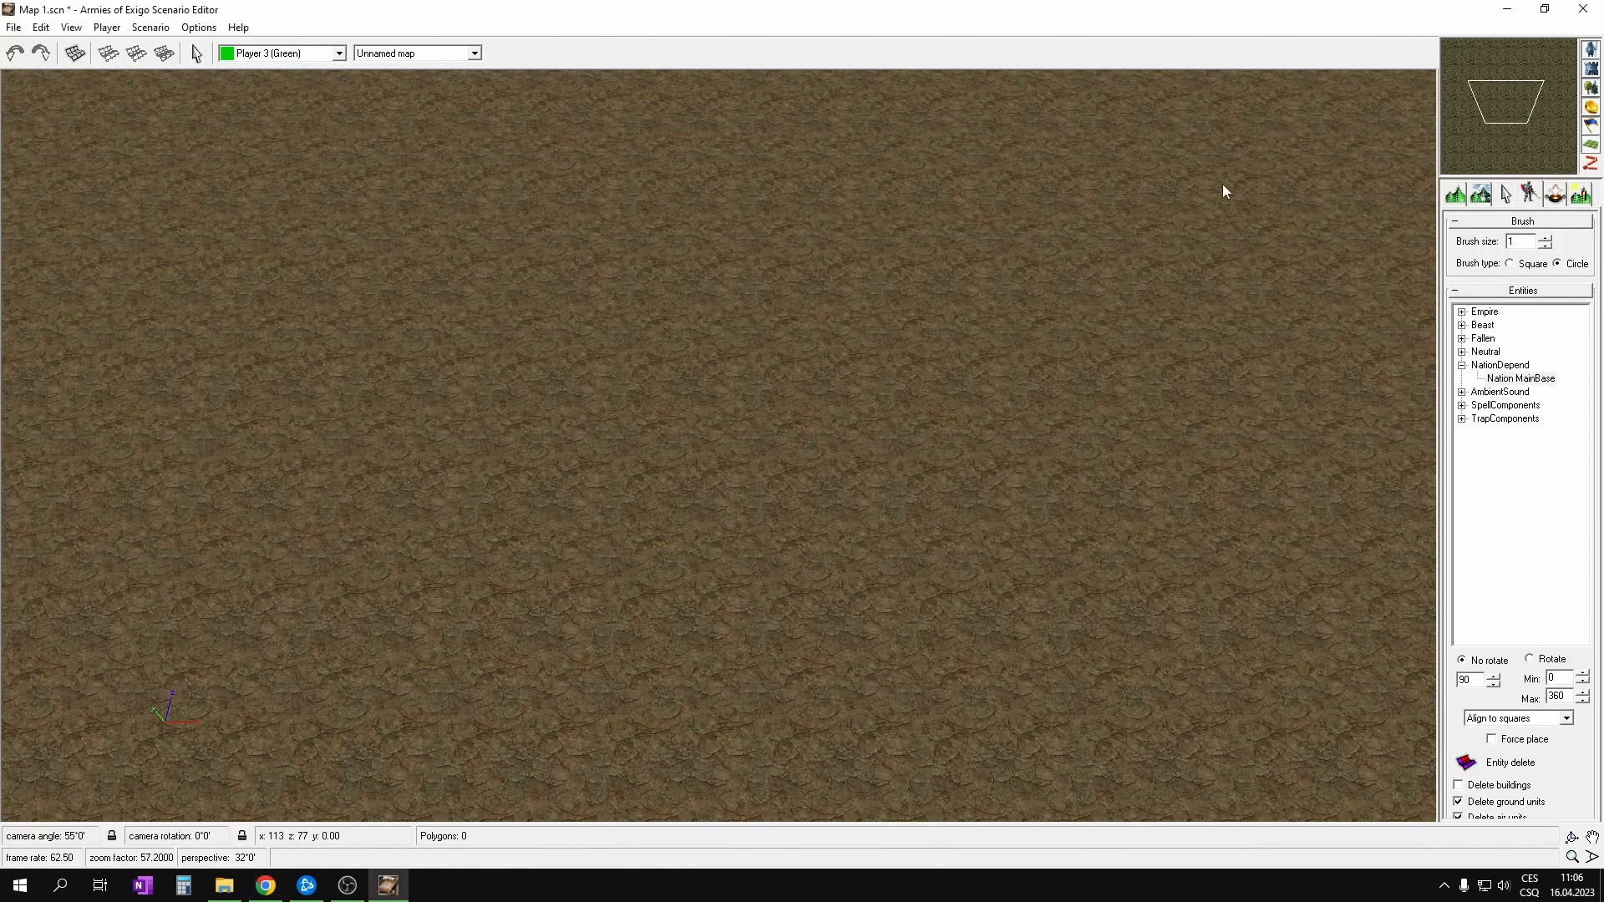
# Step: Set Player 2 (Yellow)'s start location and place a Nation MainBase in the bottom-left corner of the underground map
pyautogui.click(276, 53)
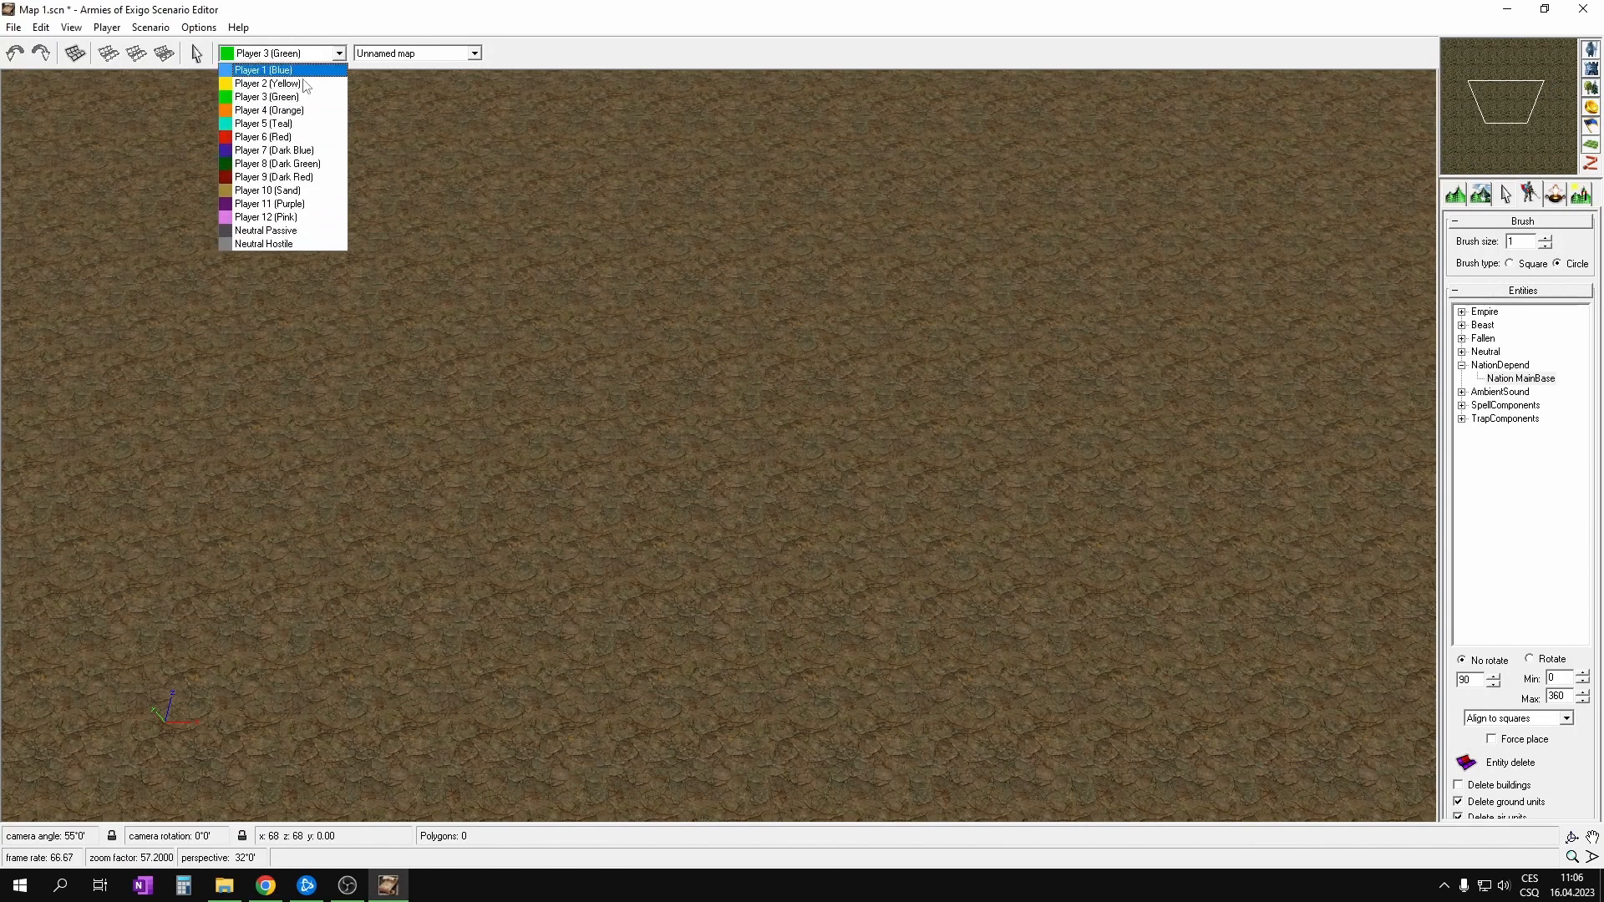
pyautogui.click(280, 89)
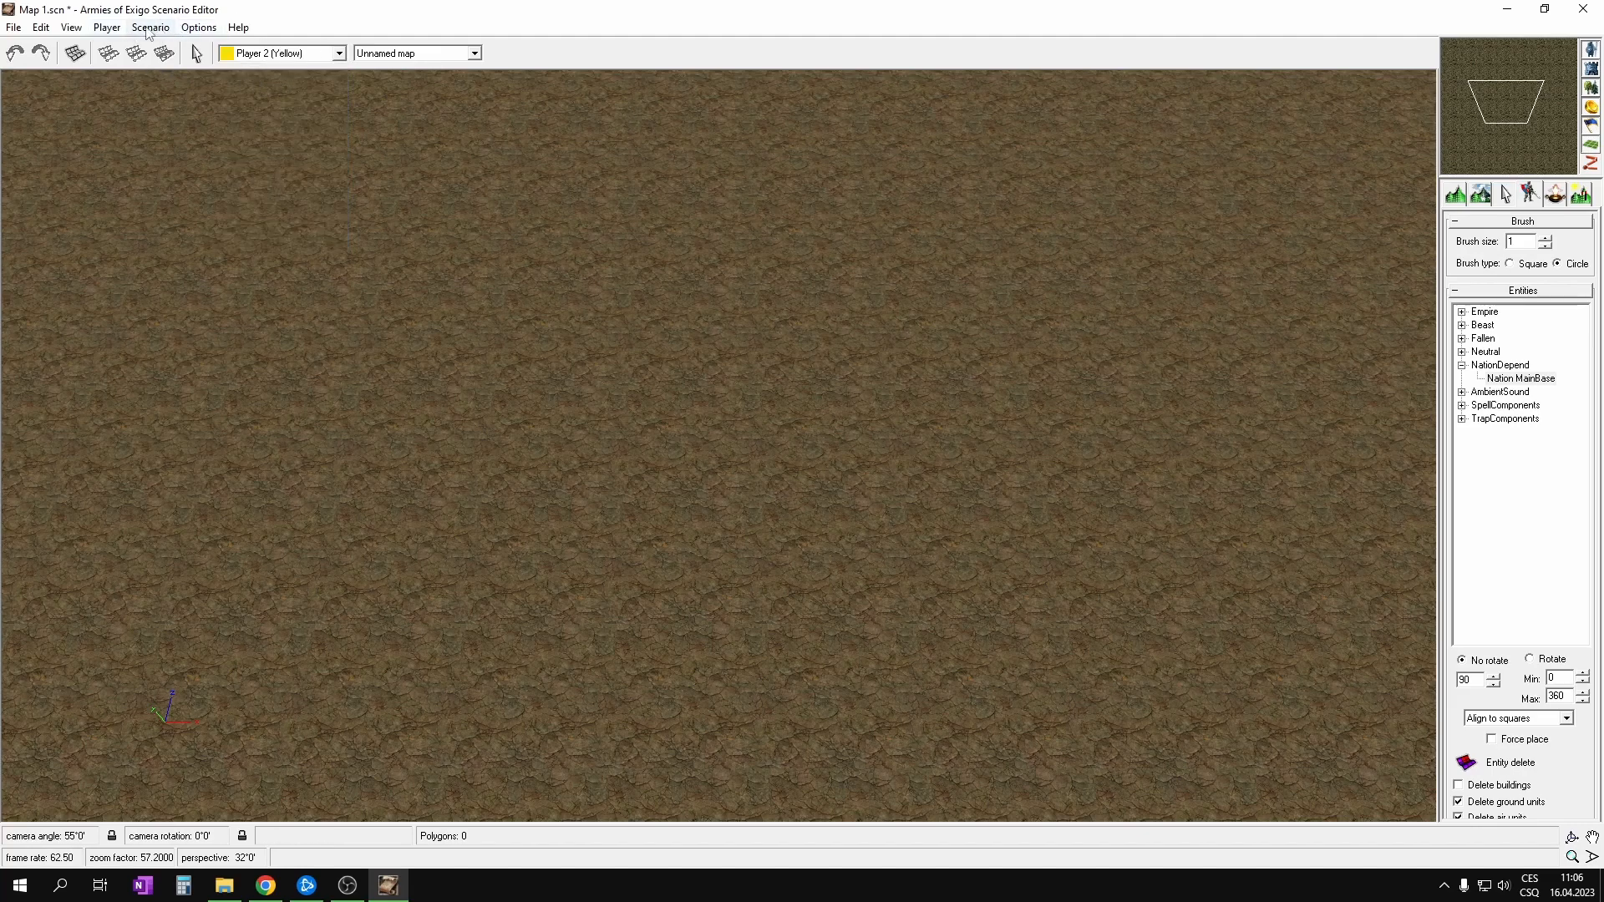
pyautogui.click(105, 29)
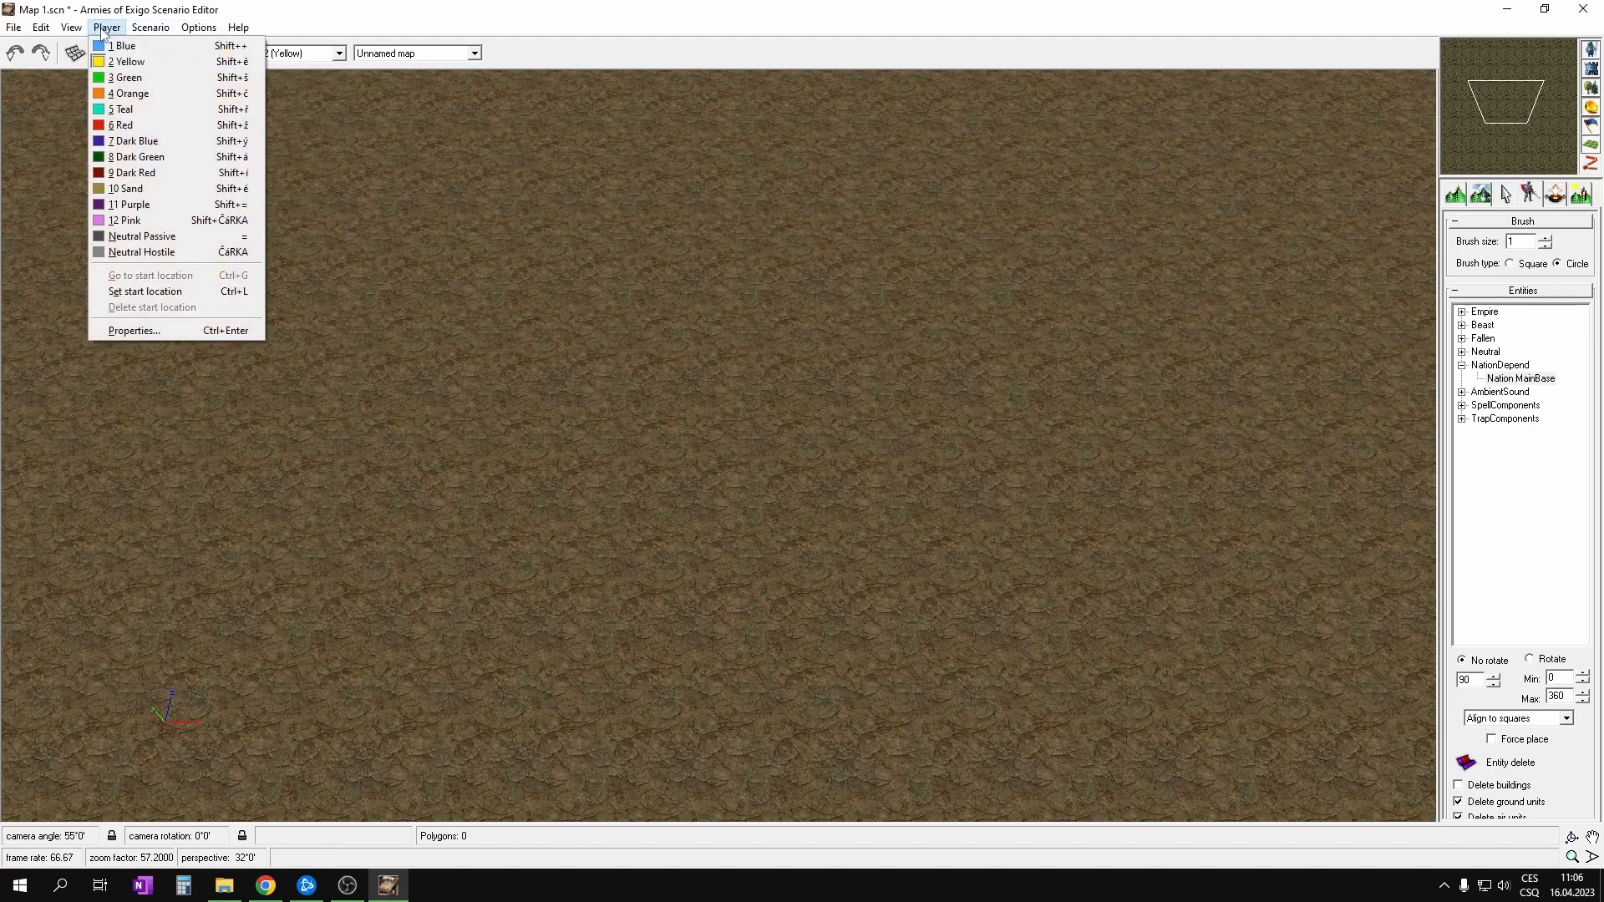
pyautogui.click(150, 292)
pyautogui.click(1469, 164)
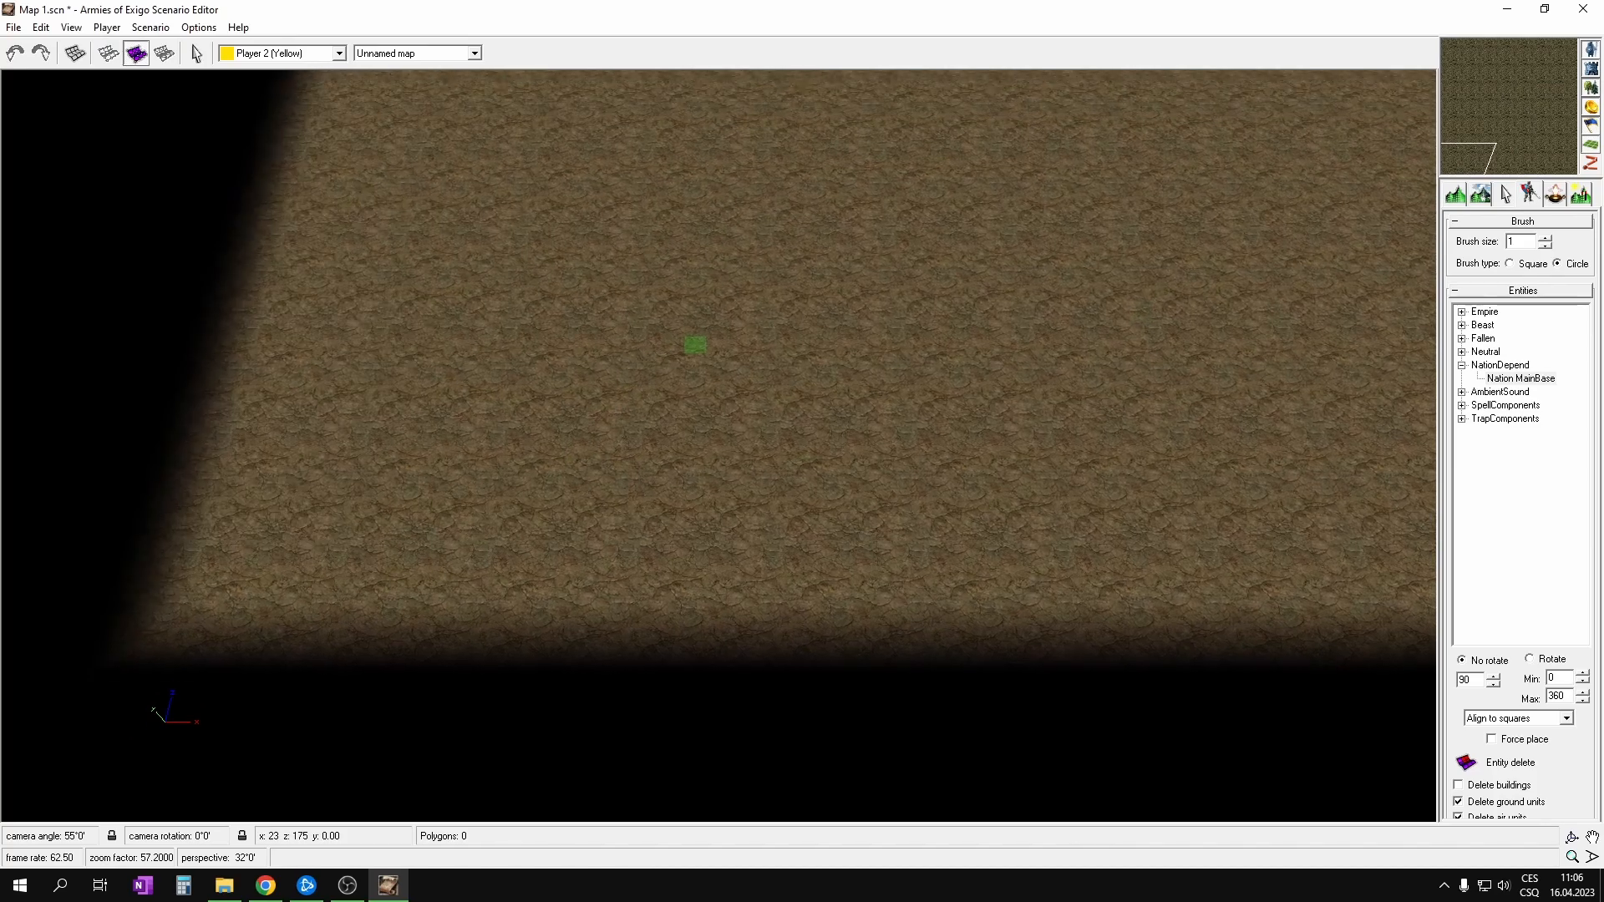
pyautogui.click(566, 338)
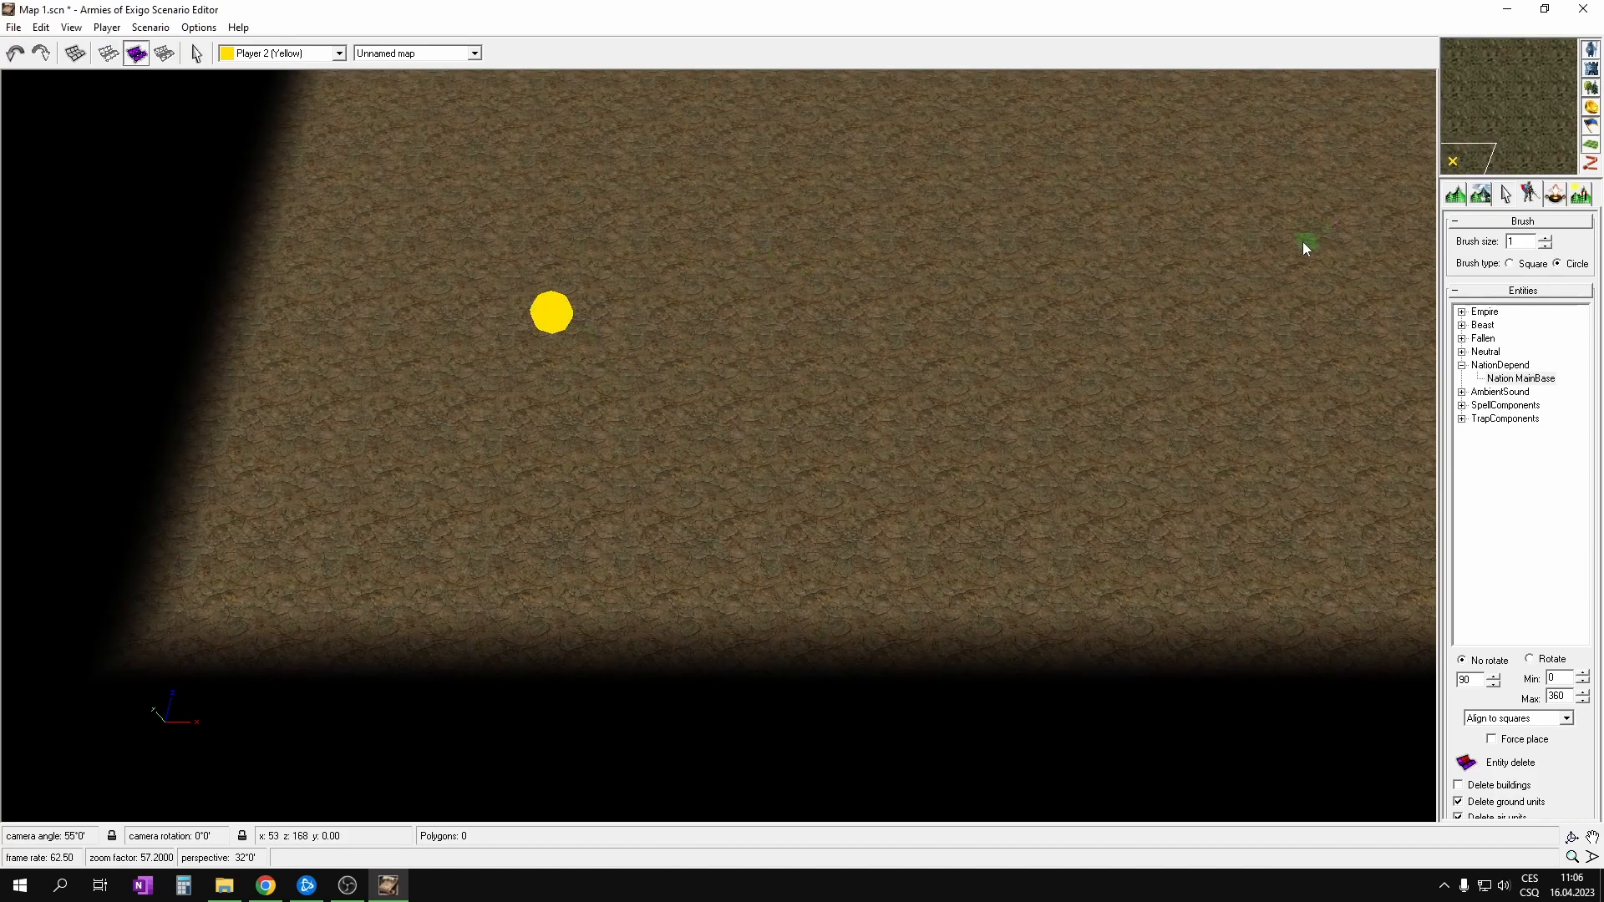
pyautogui.click(1519, 380)
pyautogui.click(595, 305)
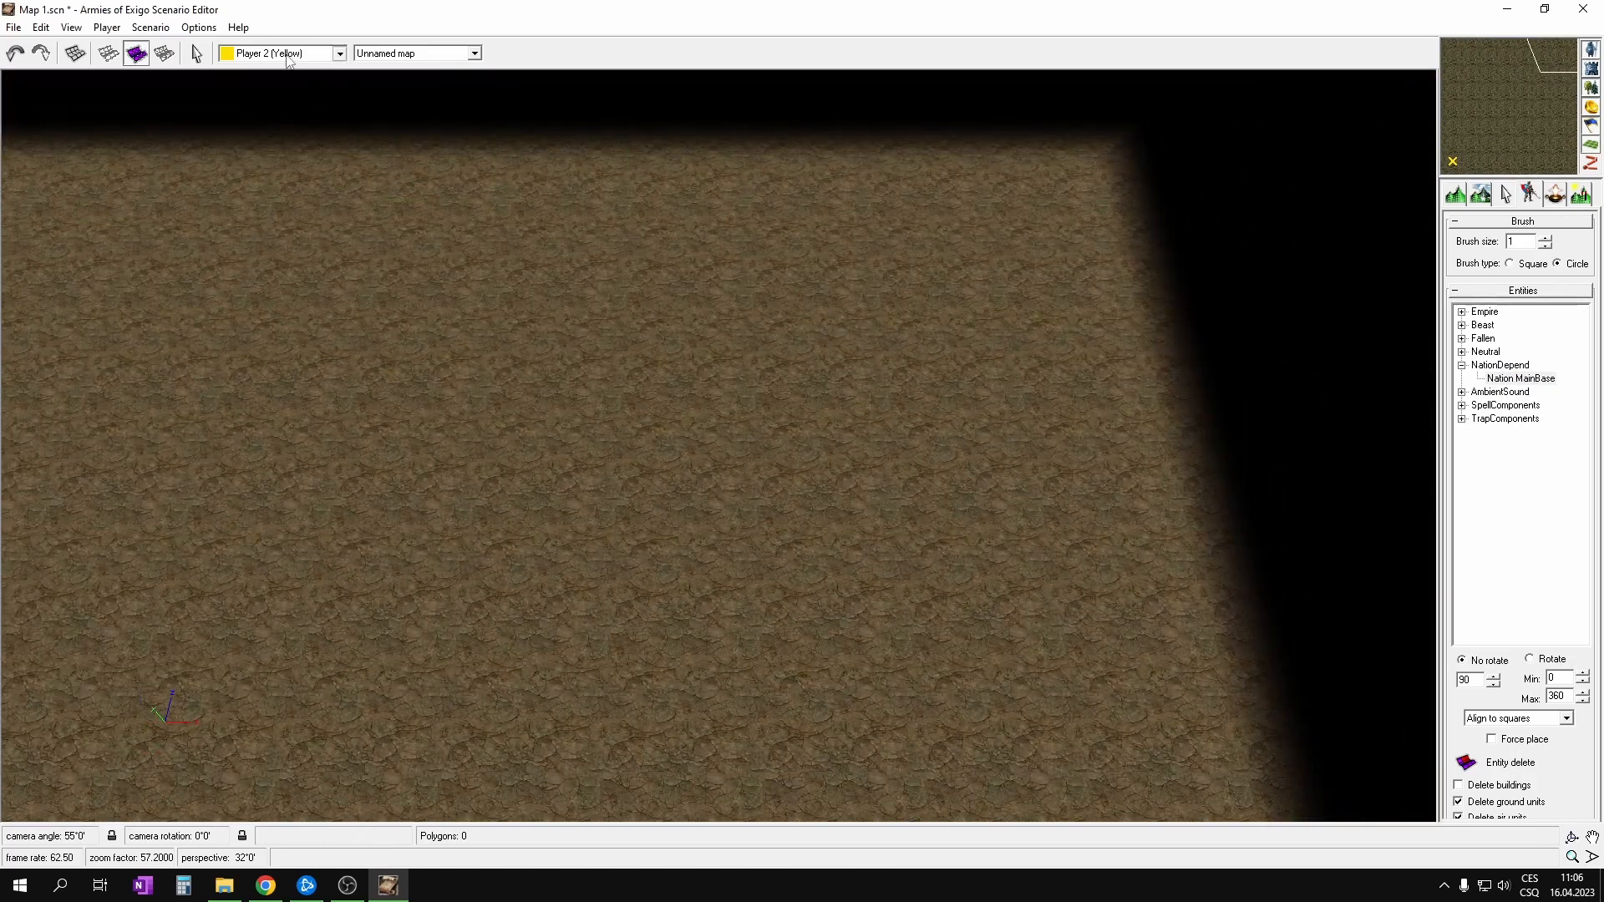
# Step: Place a Nation MainBase and set the start location for Player 4 (Orange) in the top-right corner of the underground map
pyautogui.click(288, 52)
pyautogui.click(289, 110)
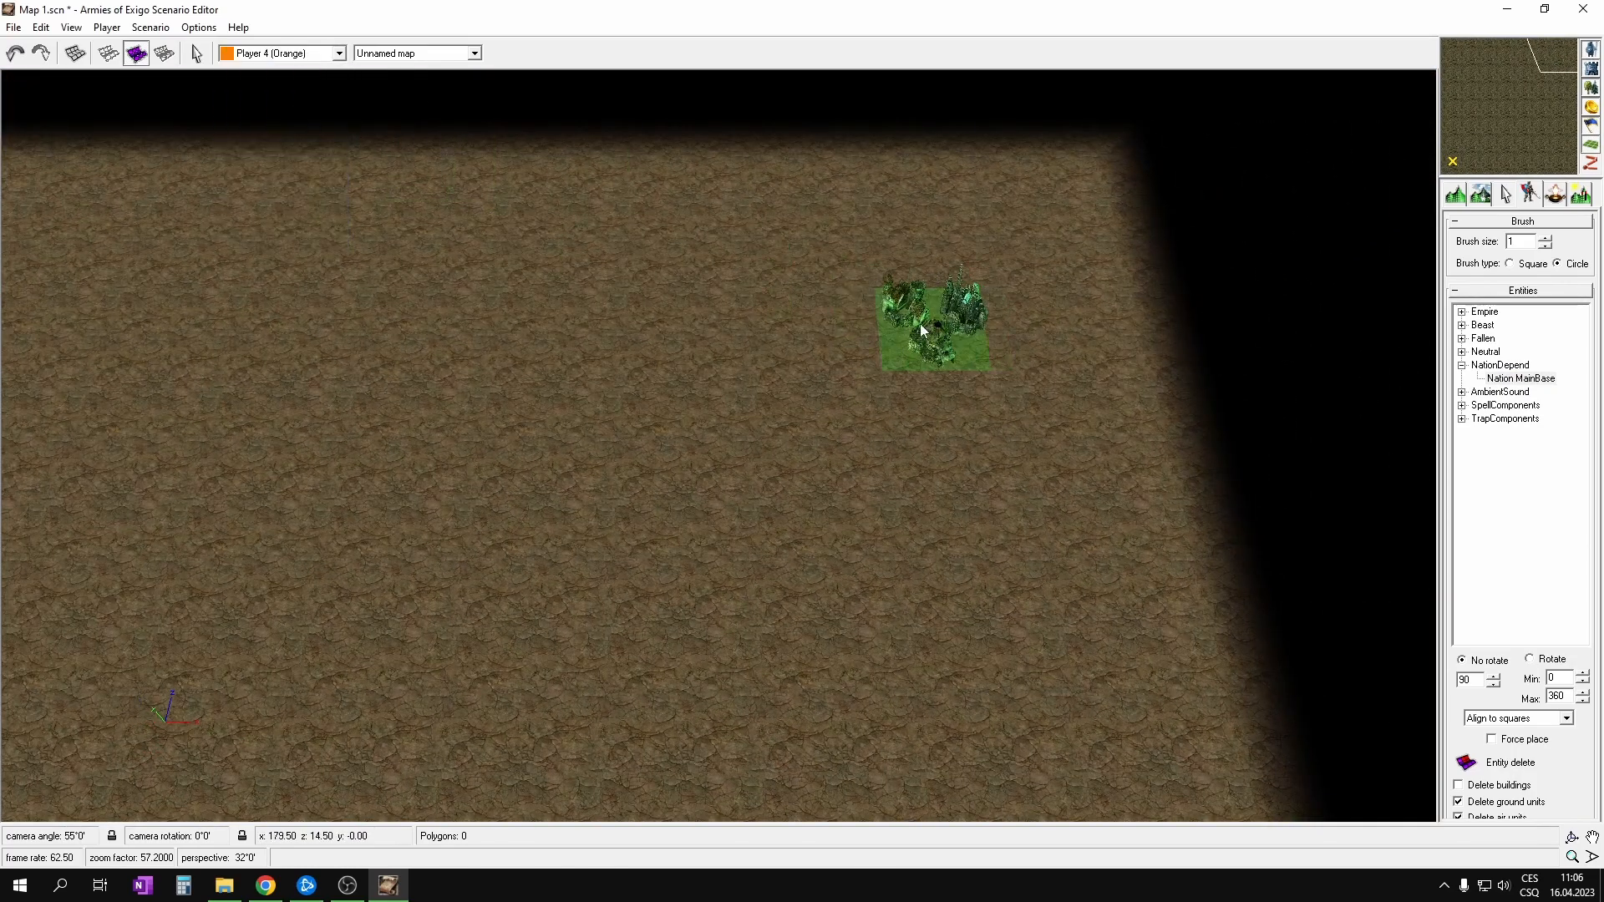
pyautogui.click(864, 299)
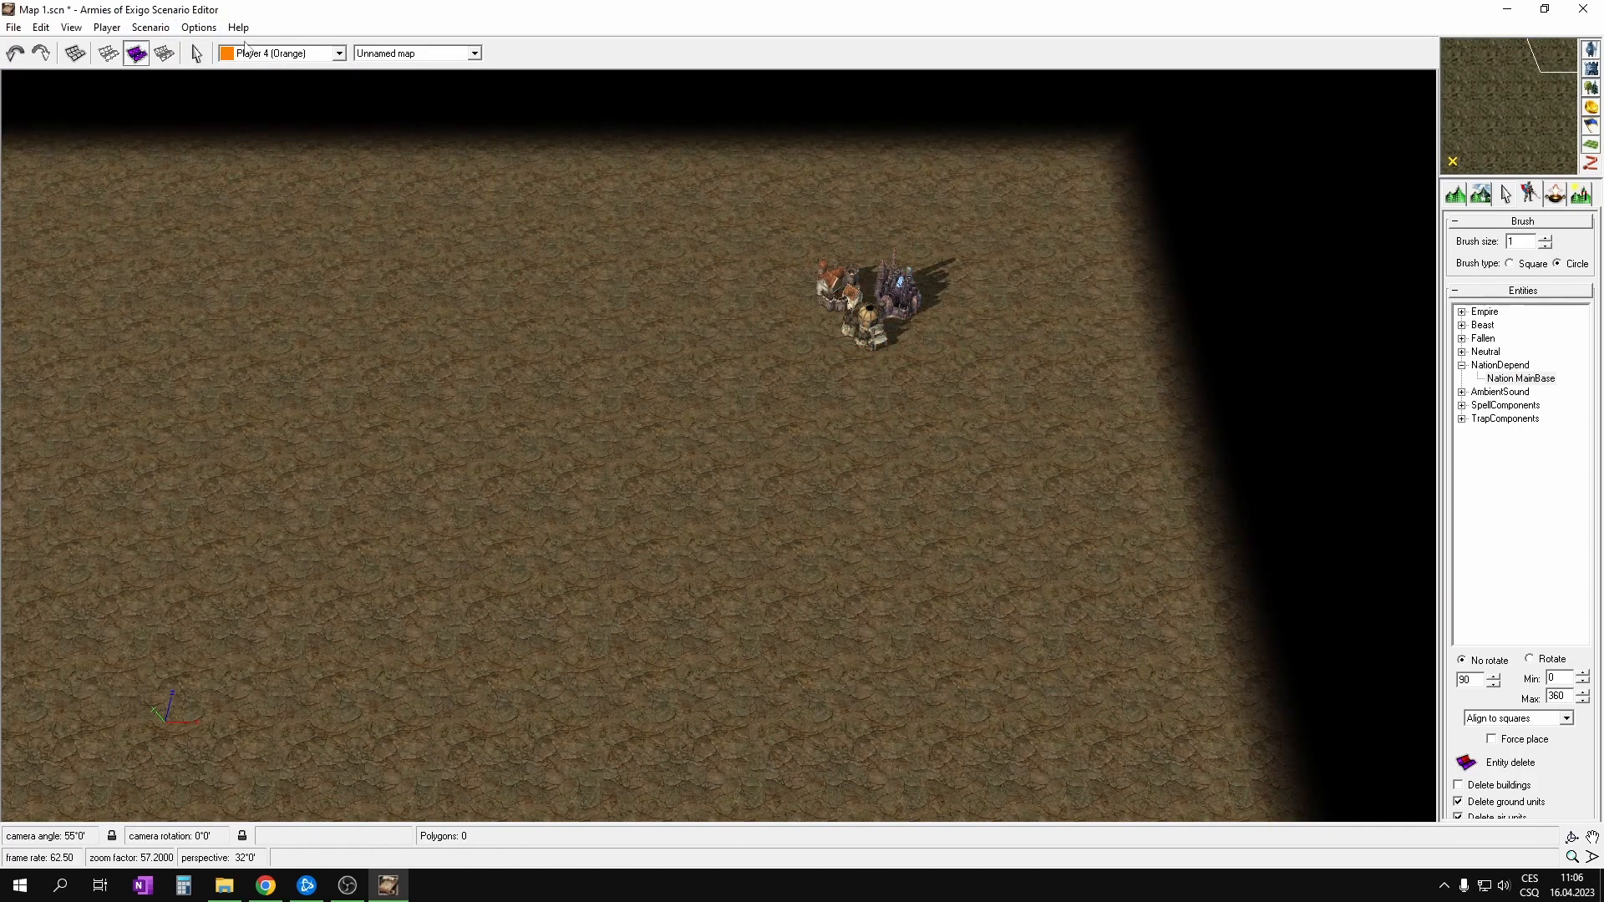
pyautogui.click(151, 27)
pyautogui.moveTo(107, 28)
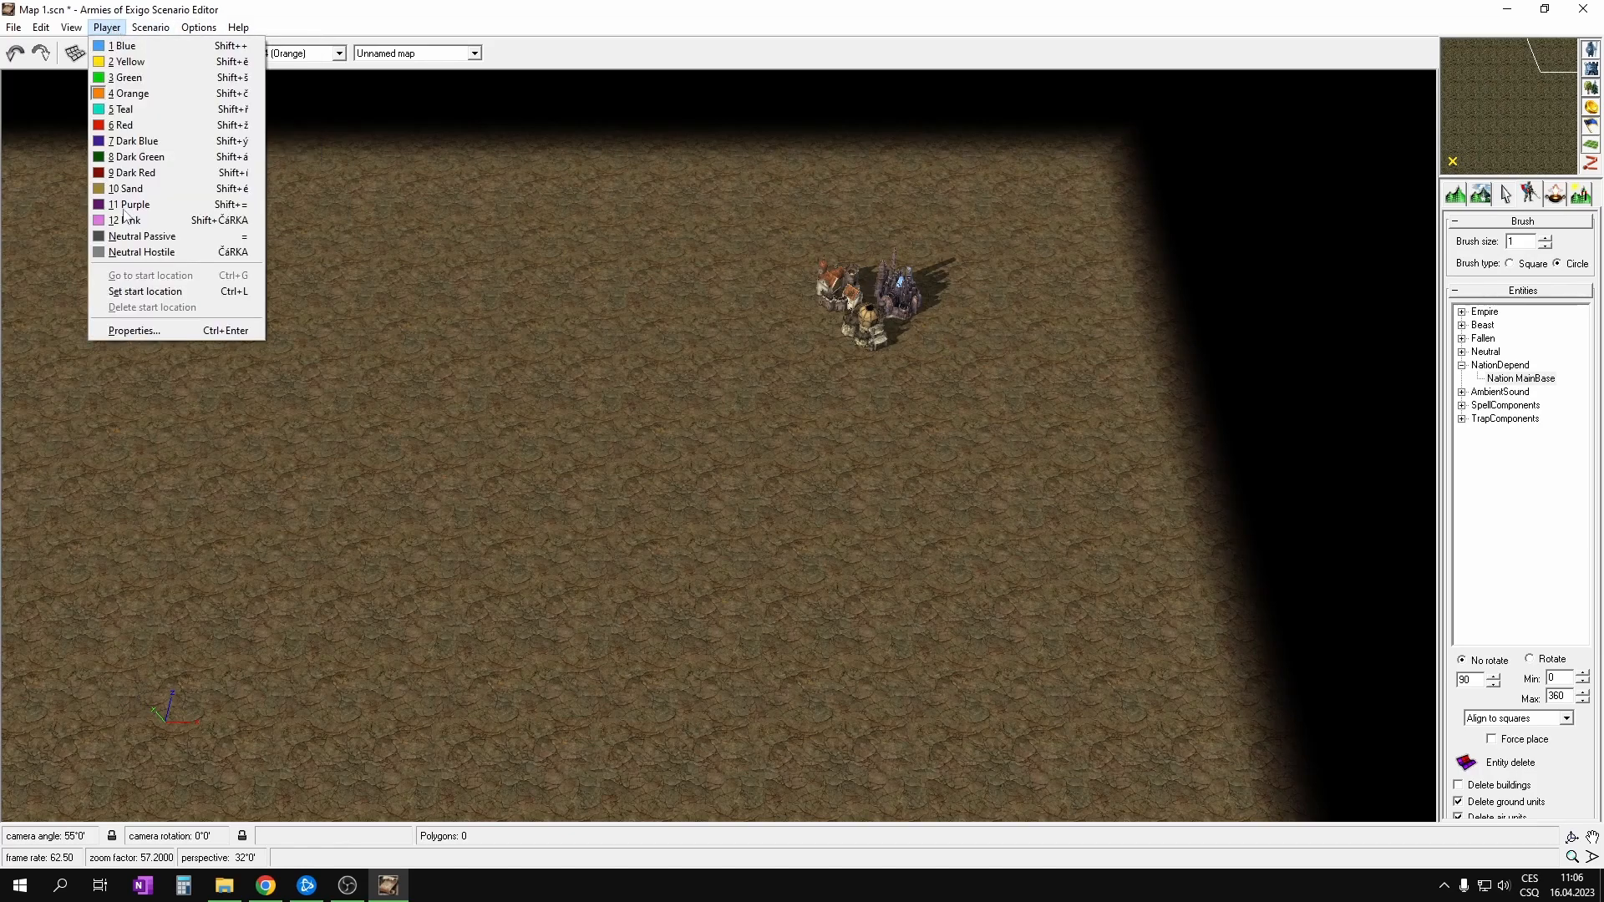
pyautogui.click(167, 290)
pyautogui.rightClick(919, 371)
pyautogui.moveTo(875, 383); pyautogui.dragTo(364, 378, button='right')
# Step: Check the start locations on both levels by switching between Surface and underground, finishing on the underground level
pyautogui.press('Tab')
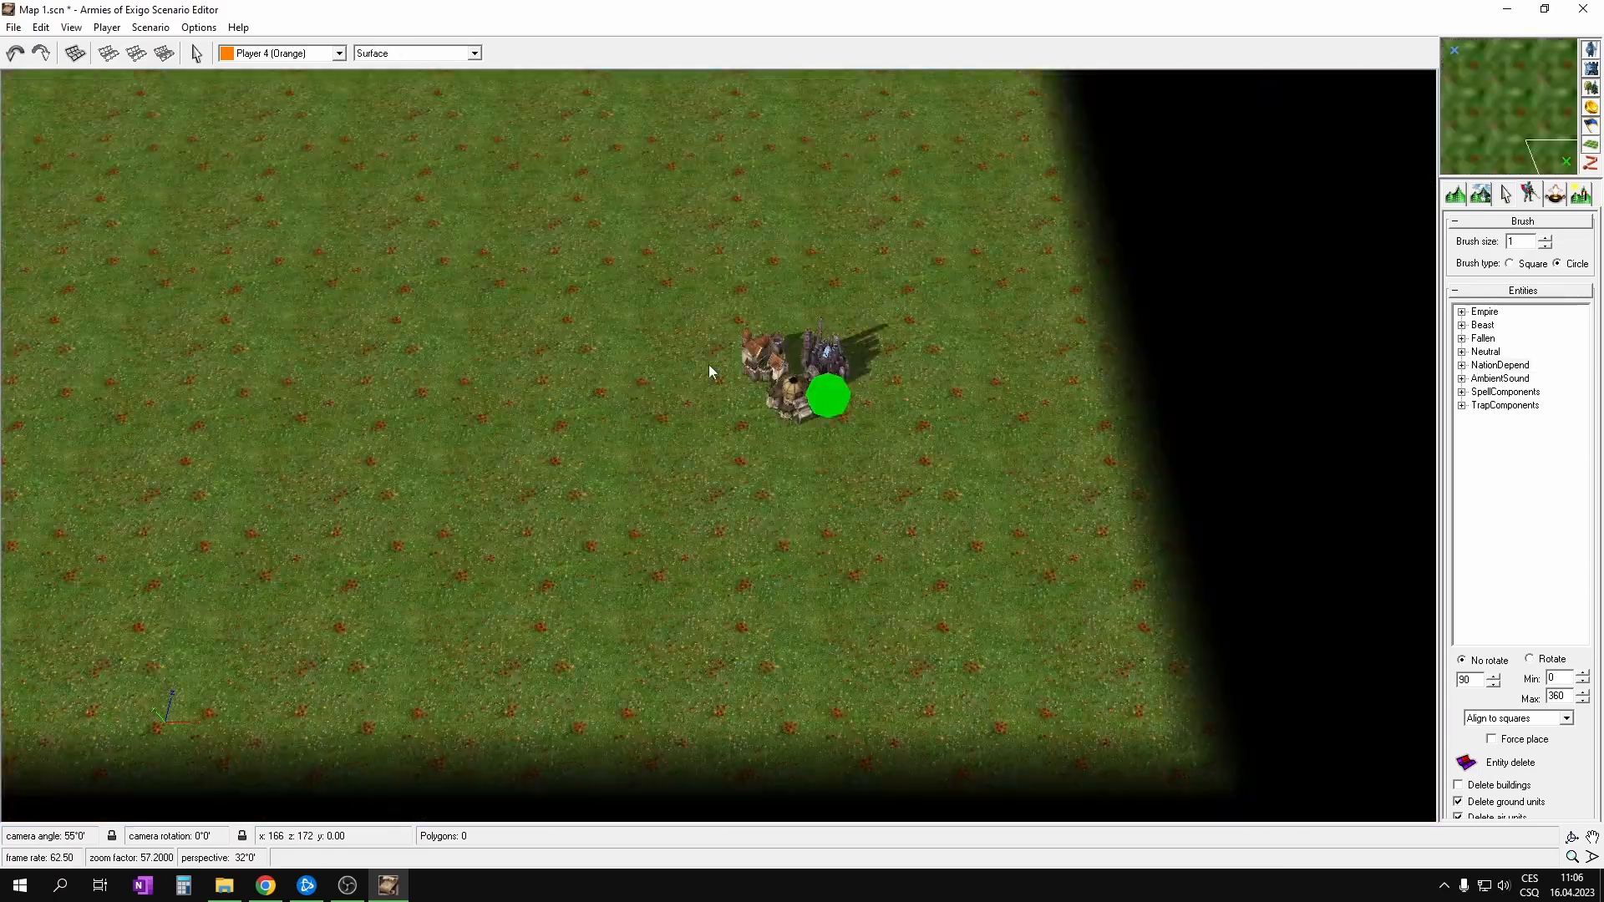
pyautogui.press('Tab')
pyautogui.moveTo(1535, 81); pyautogui.dragTo(1517, 111)
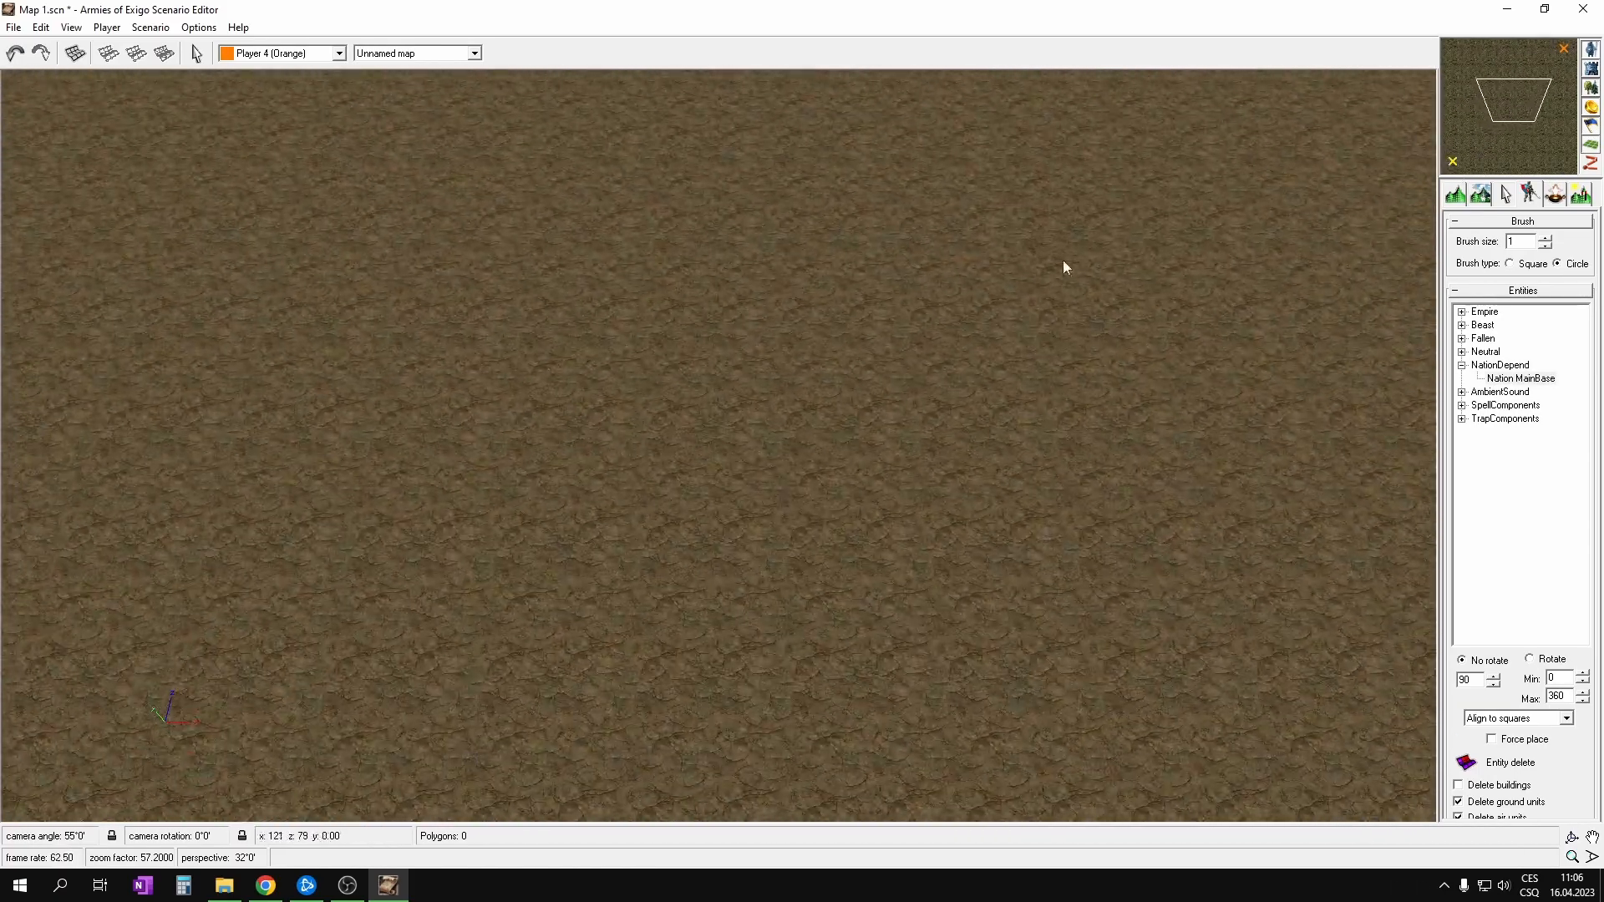
pyautogui.press('Tab')
pyautogui.moveTo(794, 302); pyautogui.dragTo(309, 193, button='right')
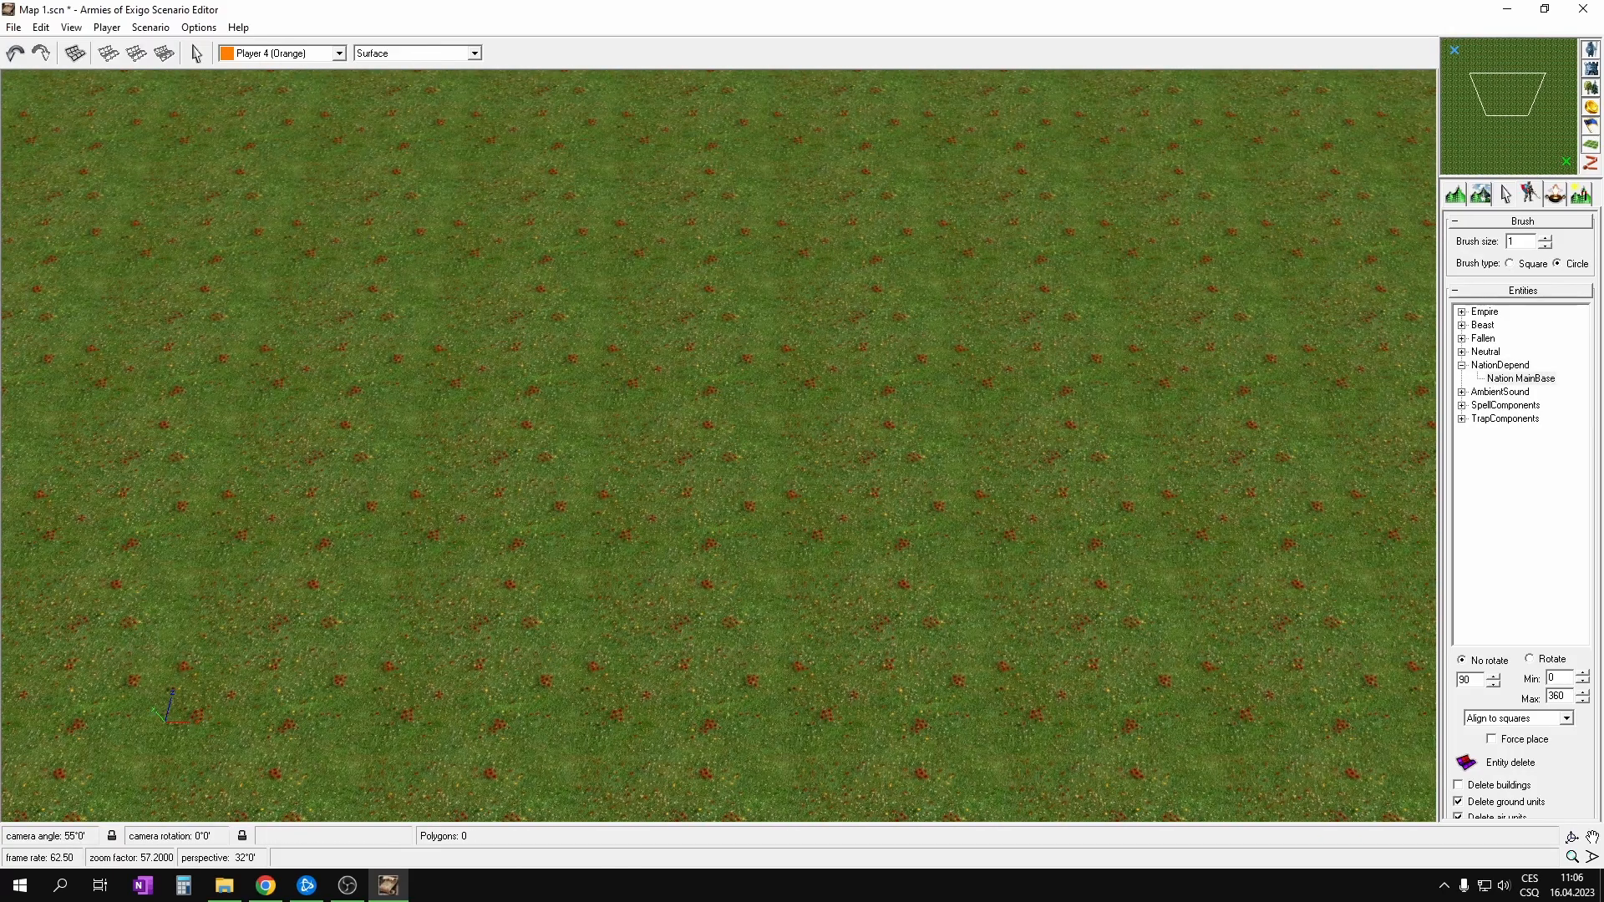
pyautogui.moveTo(440, 303); pyautogui.dragTo(395, 301, button='right')
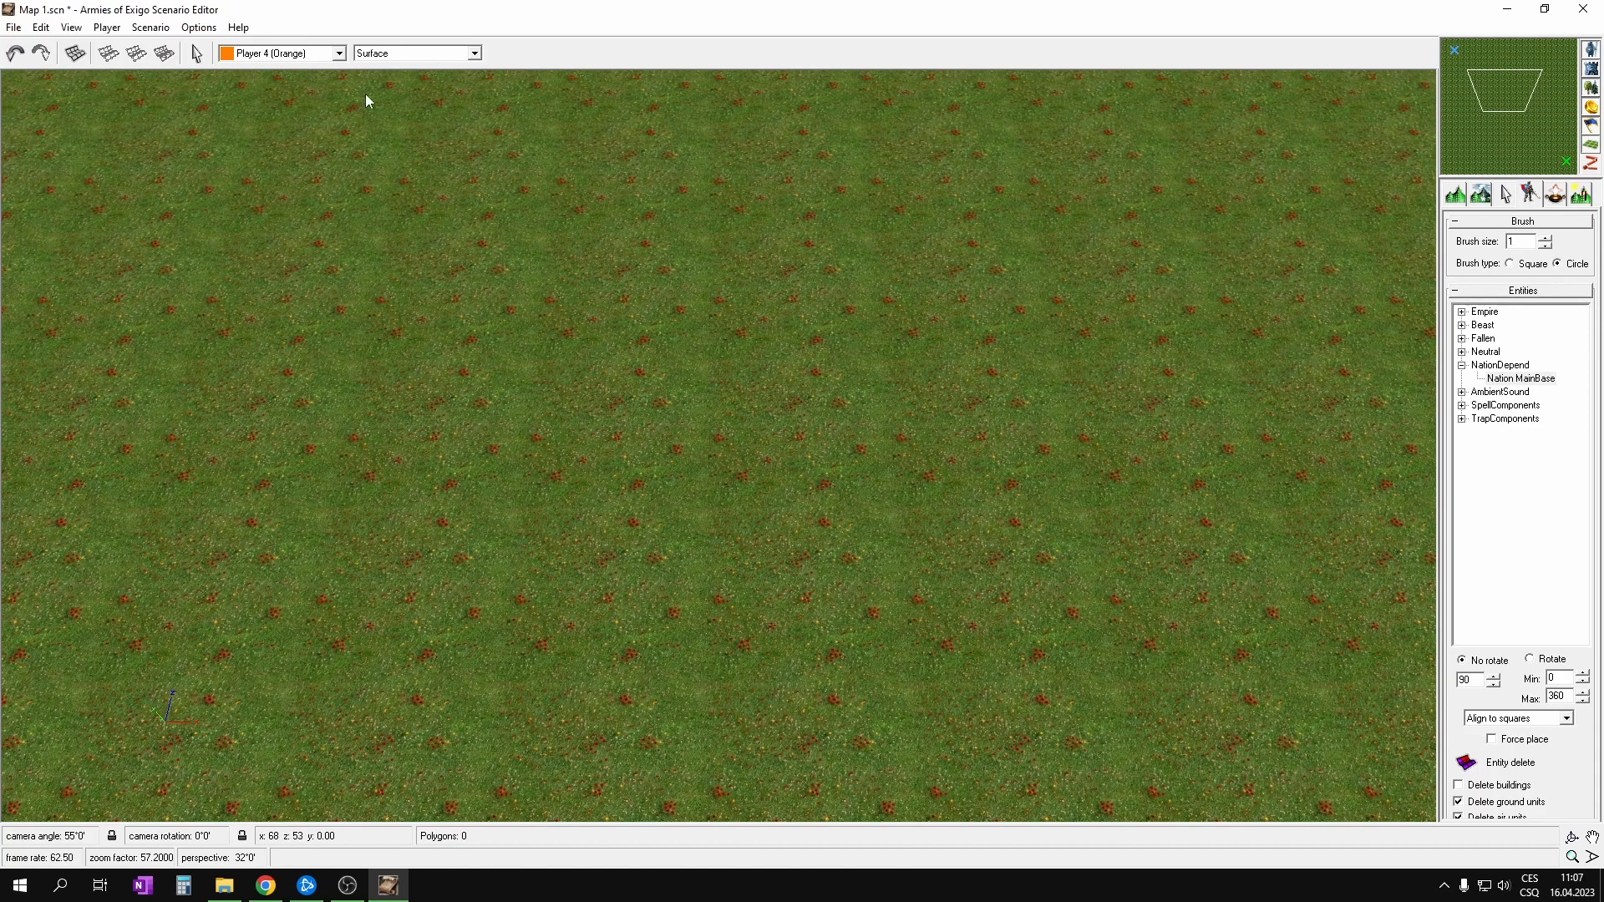
pyautogui.click(391, 53)
pyautogui.click(398, 79)
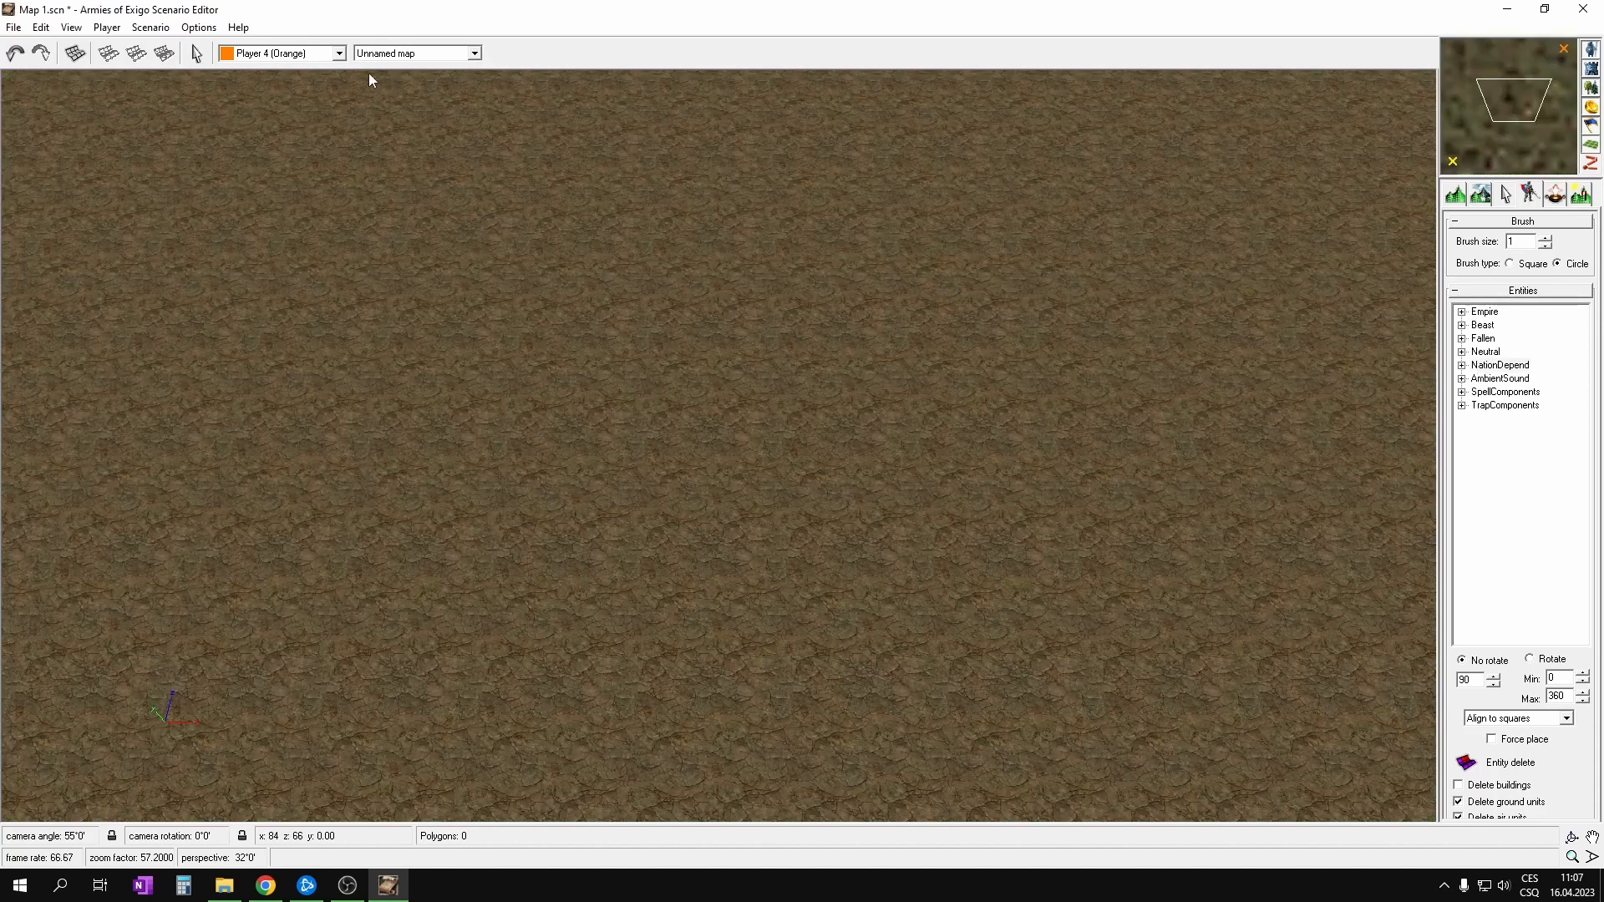
pyautogui.click(107, 26)
pyautogui.moveTo(150, 26)
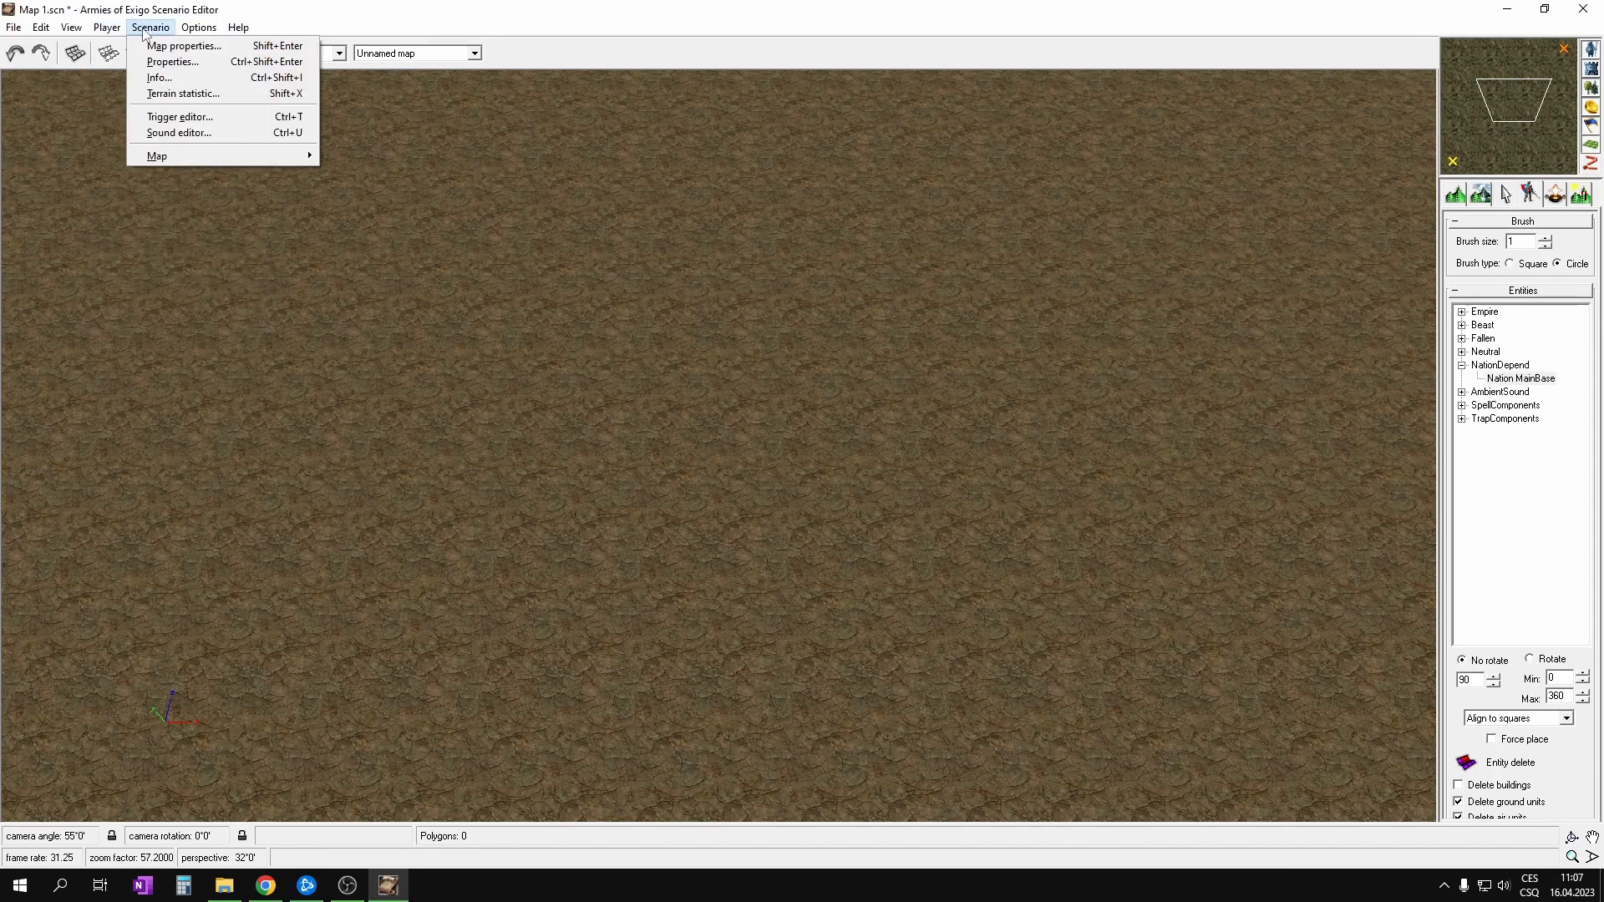
pyautogui.click(179, 62)
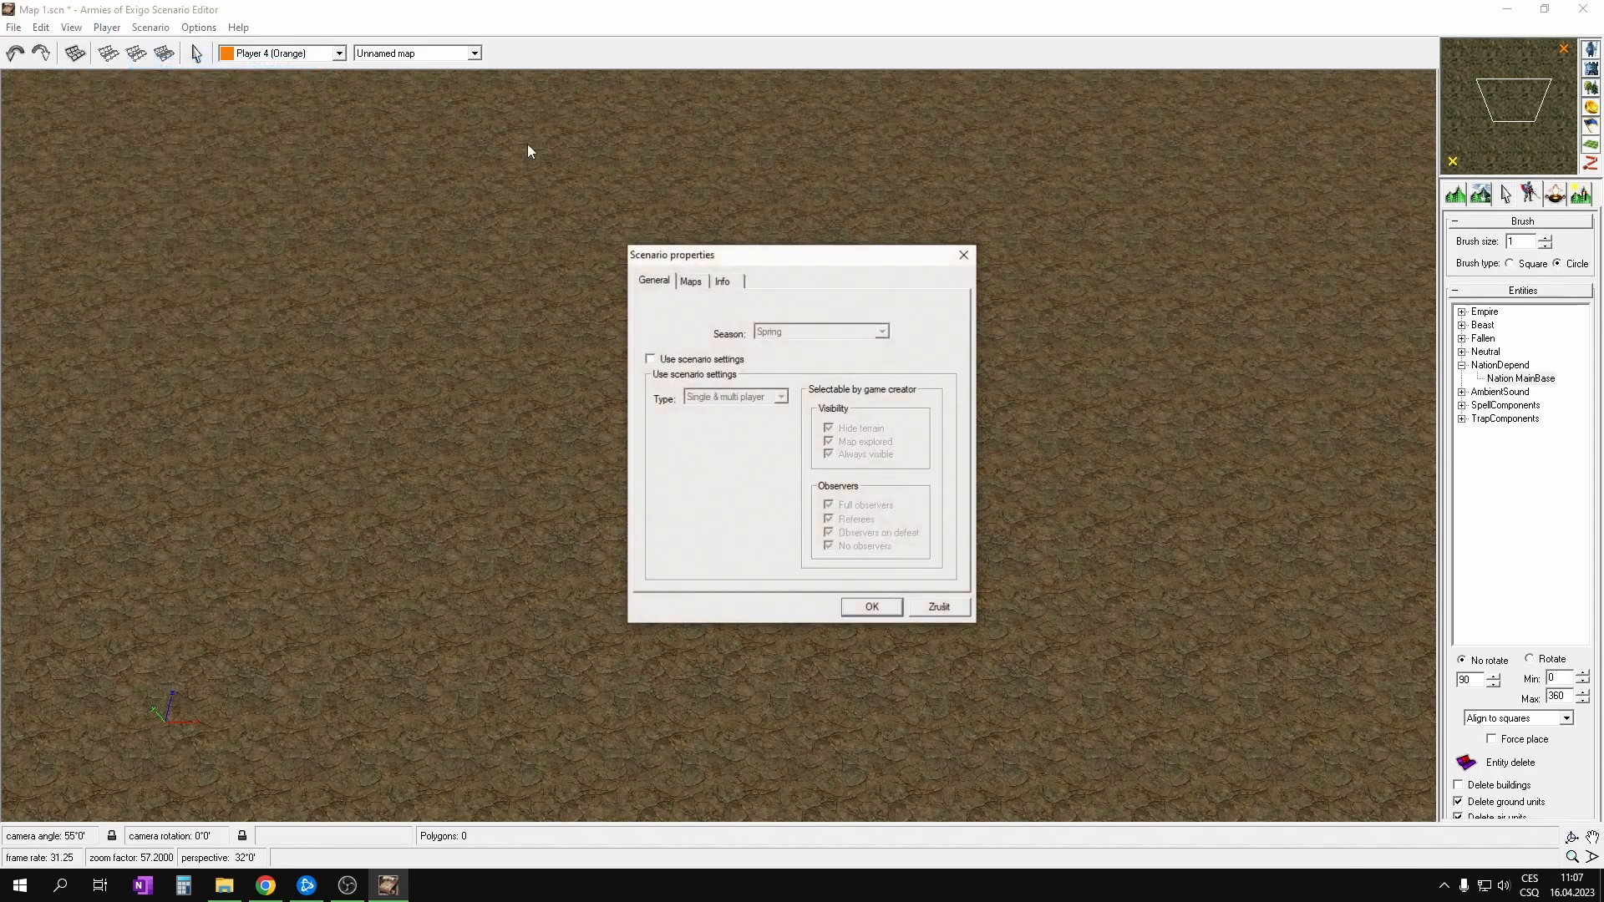
pyautogui.click(958, 252)
# Step: Rename the cave level's map to Underground and switch the editor to the Surface level
pyautogui.click(150, 27)
pyautogui.click(171, 44)
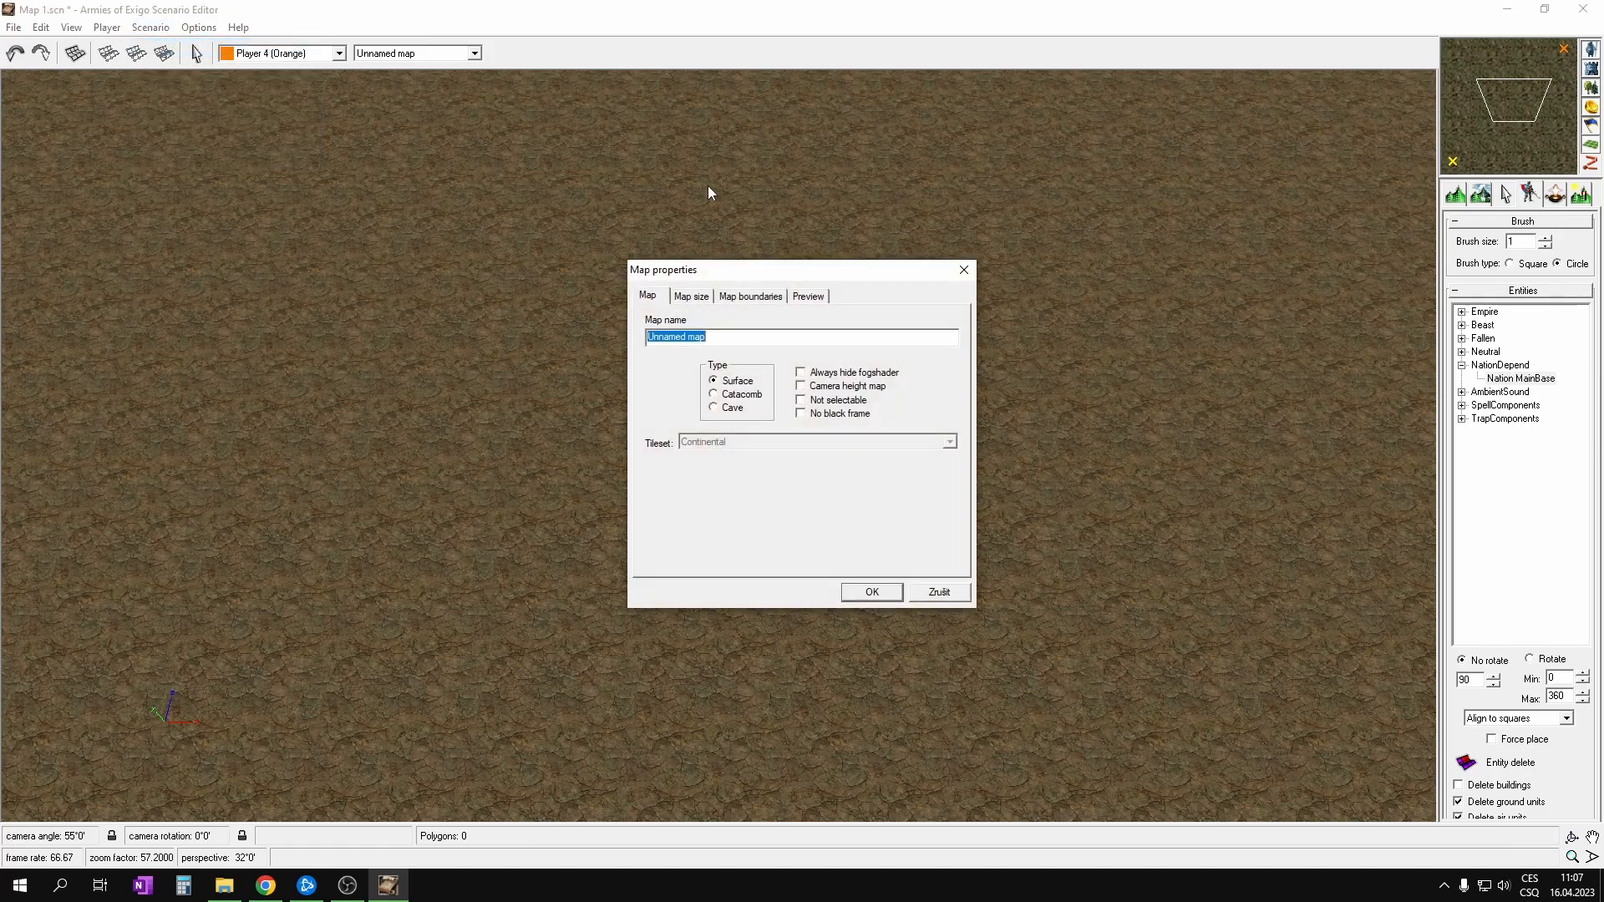
pyautogui.click(721, 340)
pyautogui.write('Un')
pyautogui.click(871, 591)
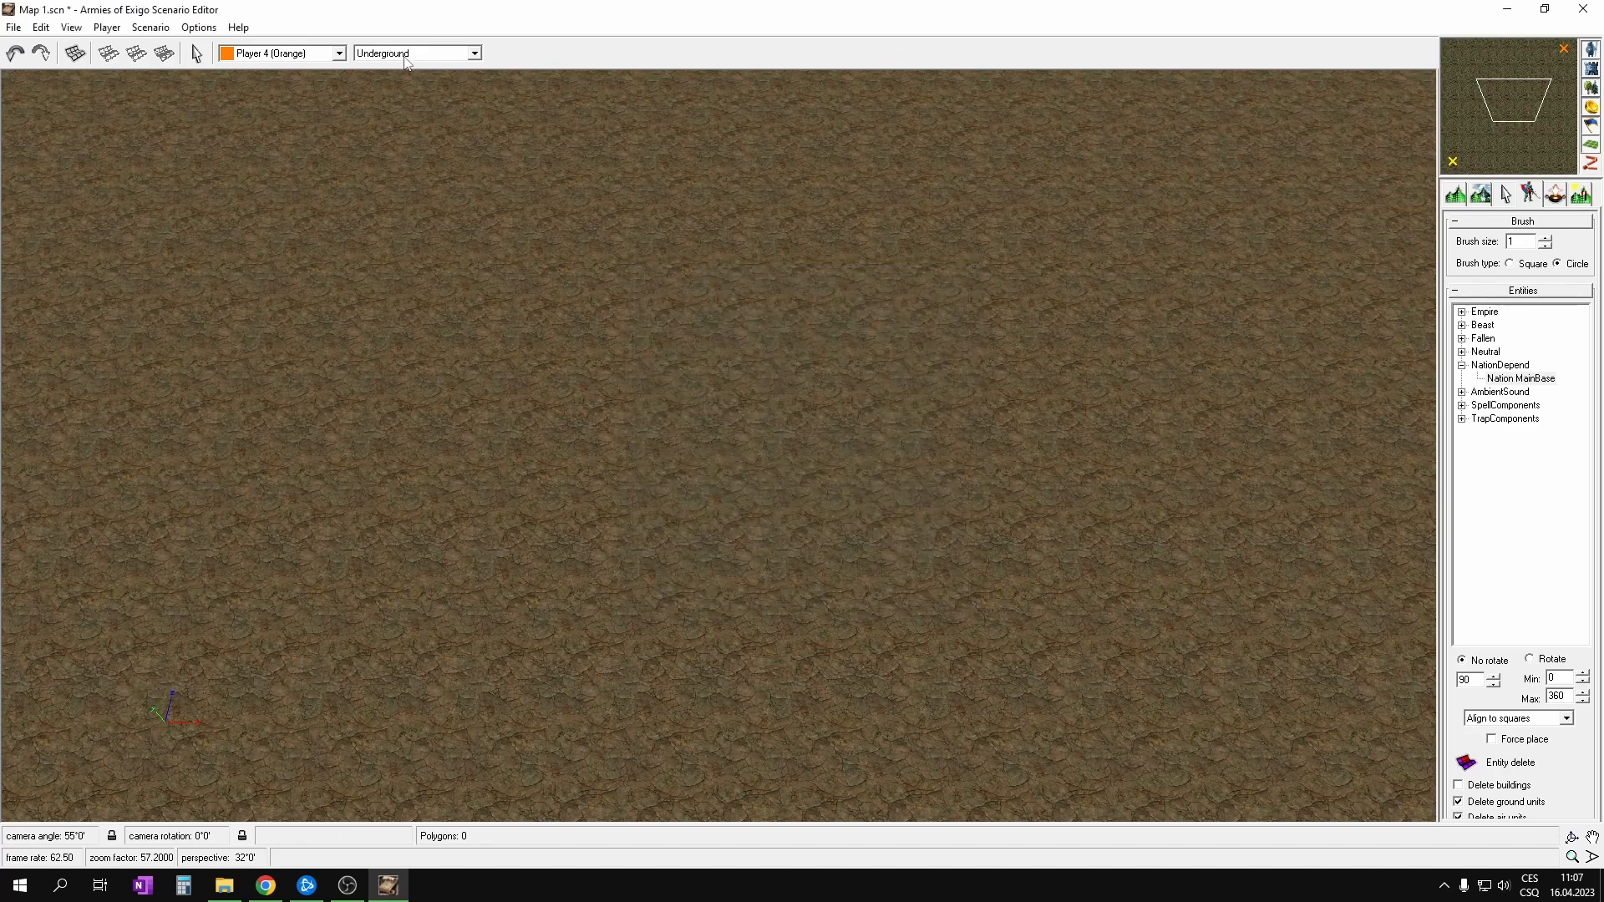
pyautogui.click(406, 53)
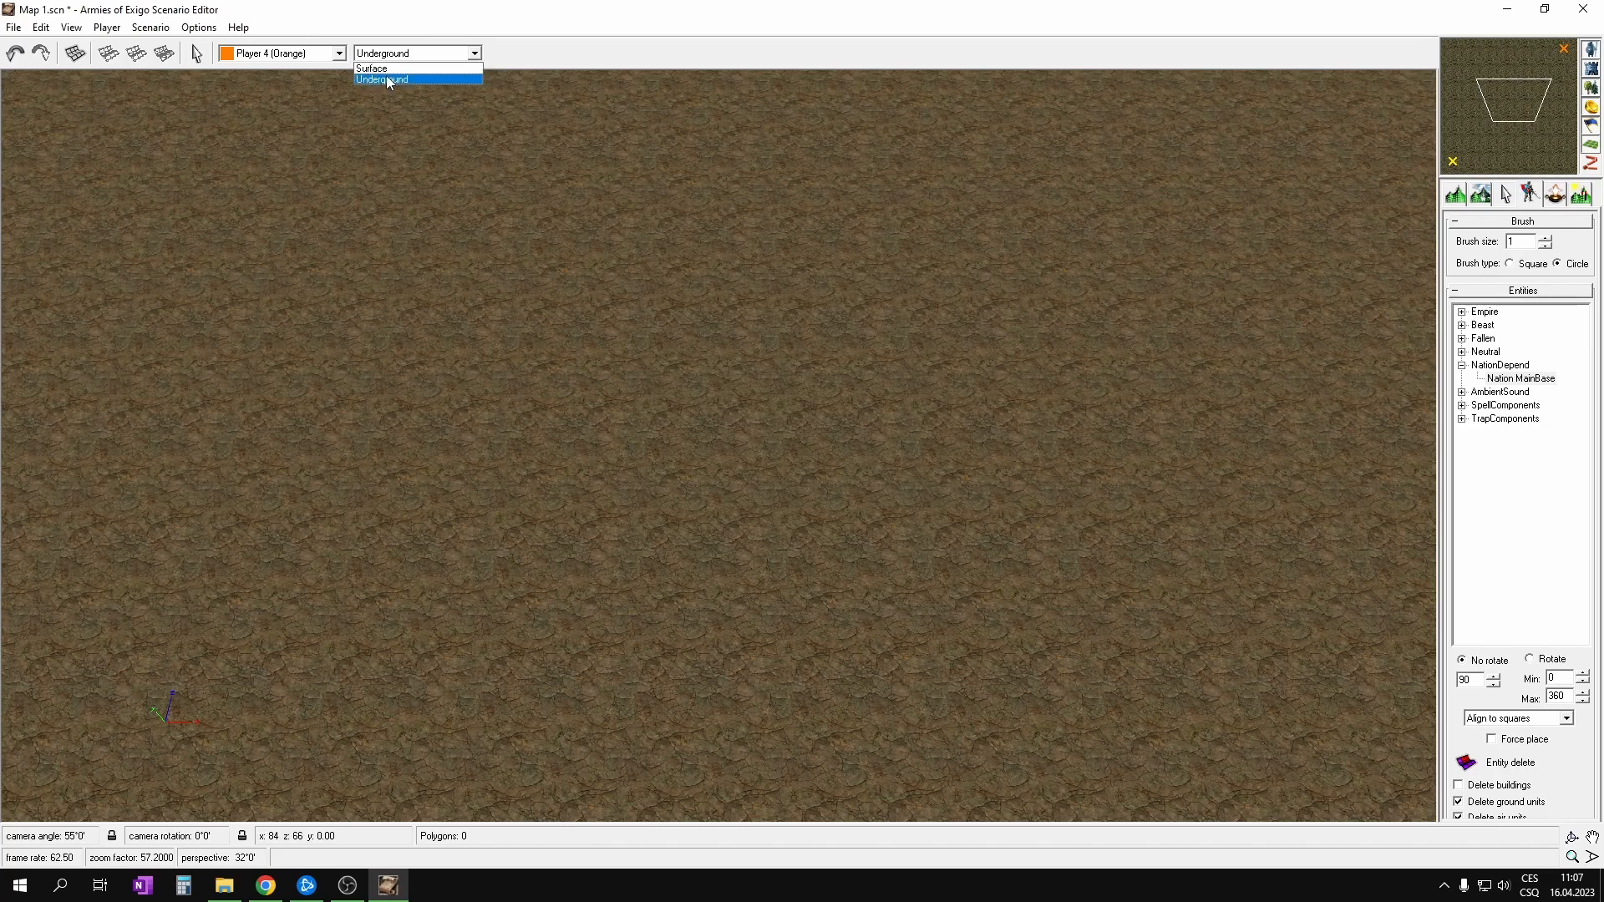
pyautogui.click(387, 69)
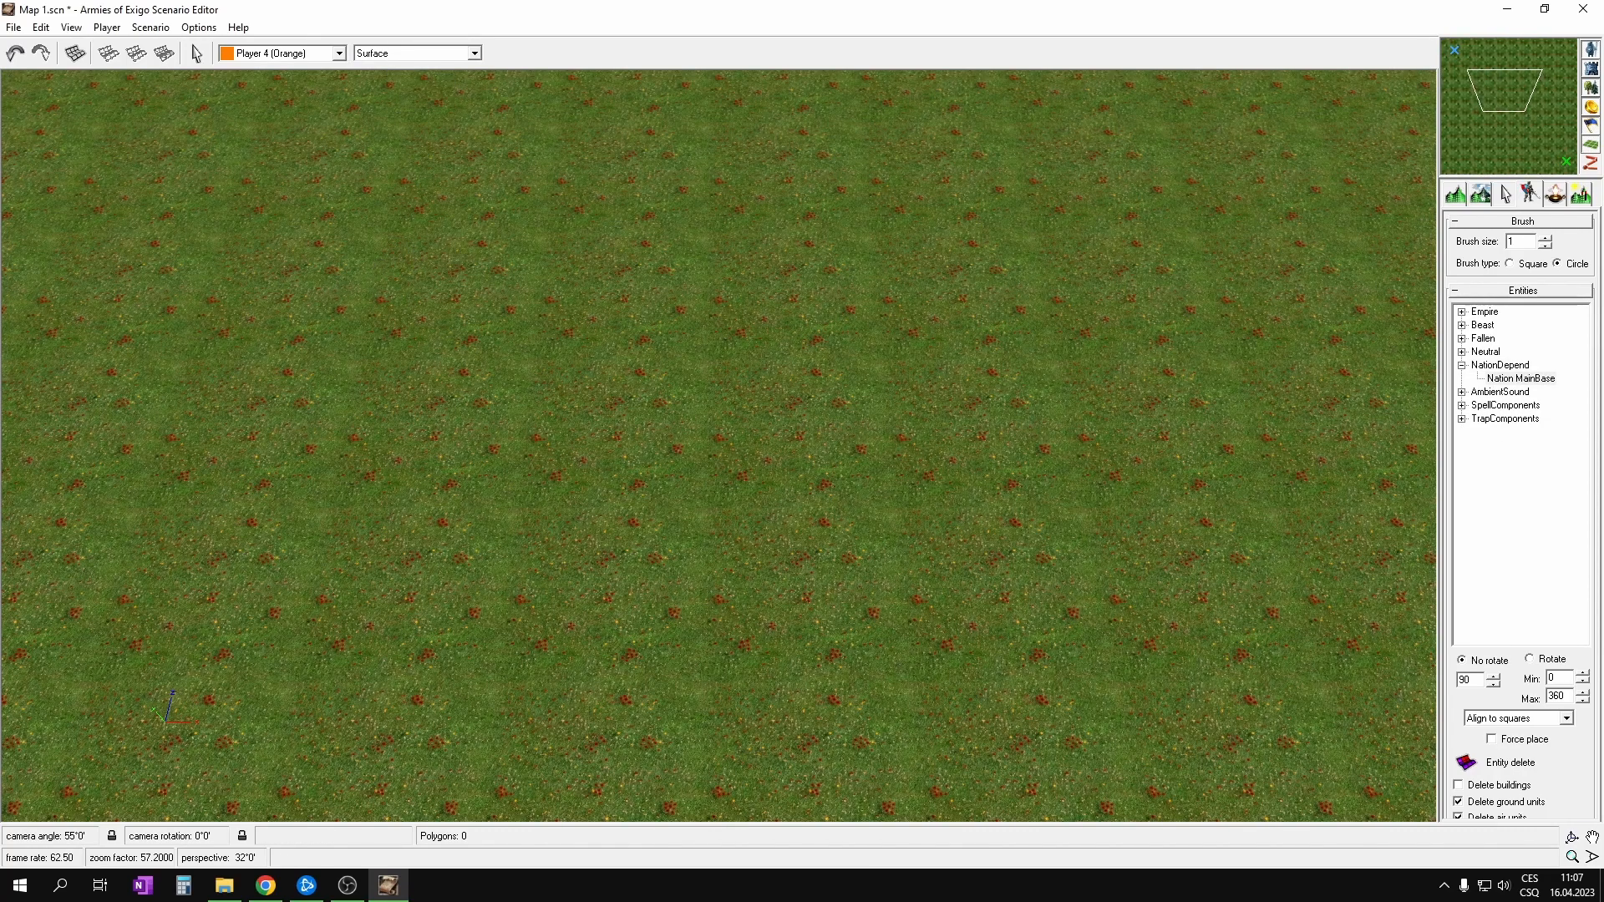
# Step: Consult the guide, then choose the Cave Entrance entity from the neutral AirGround cave teleporters
pyautogui.hotkey('alt', 'Tab')
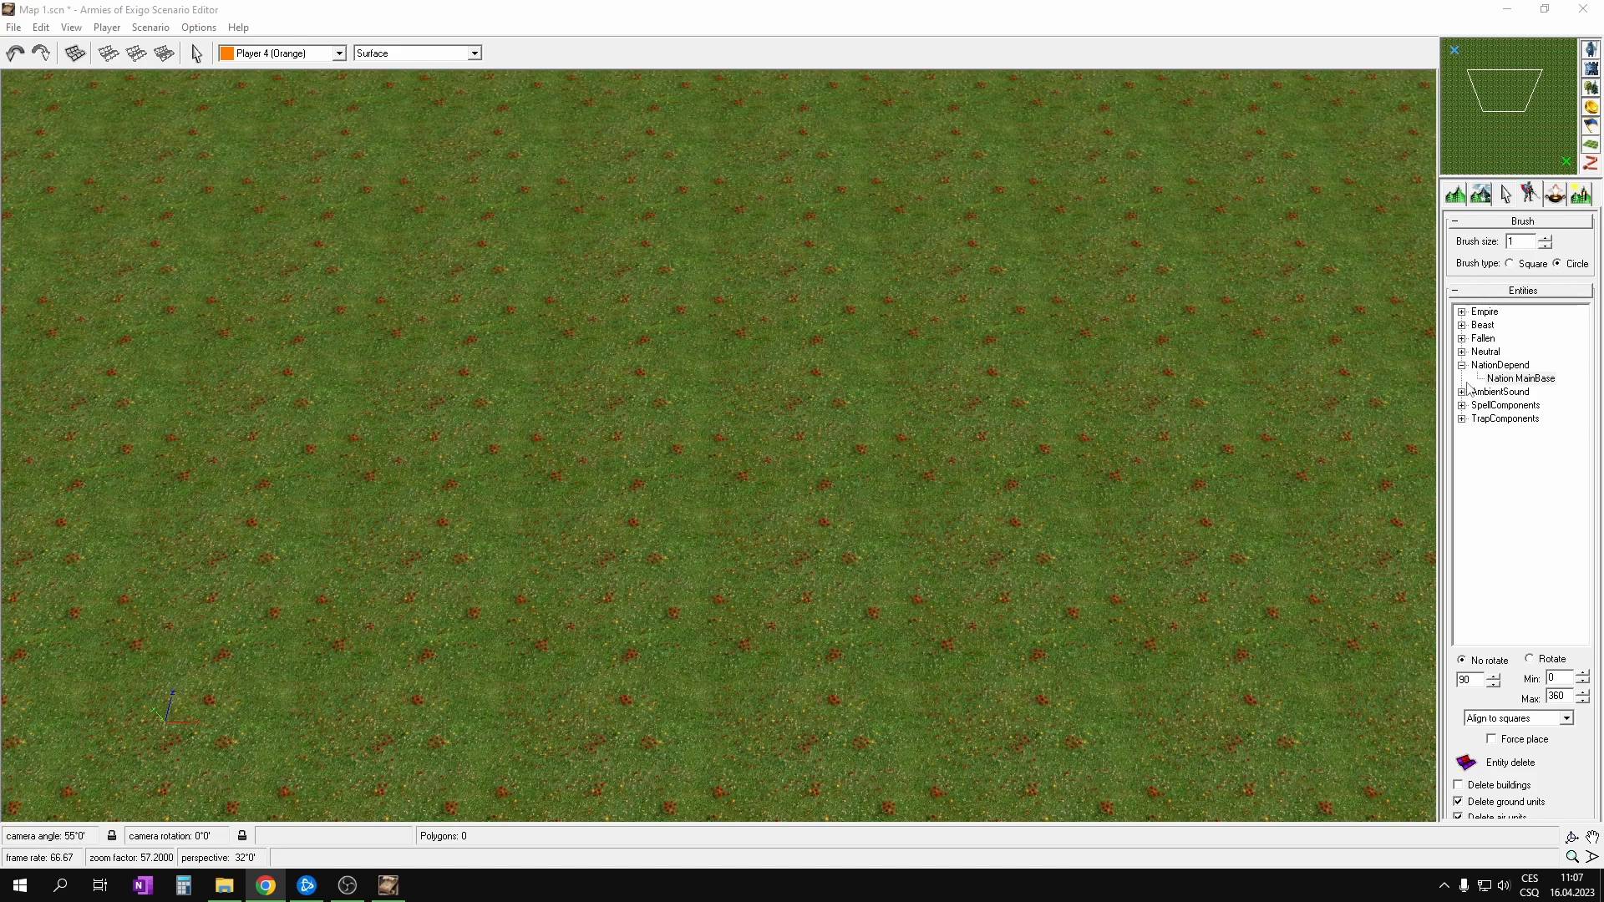
pyautogui.click(1462, 353)
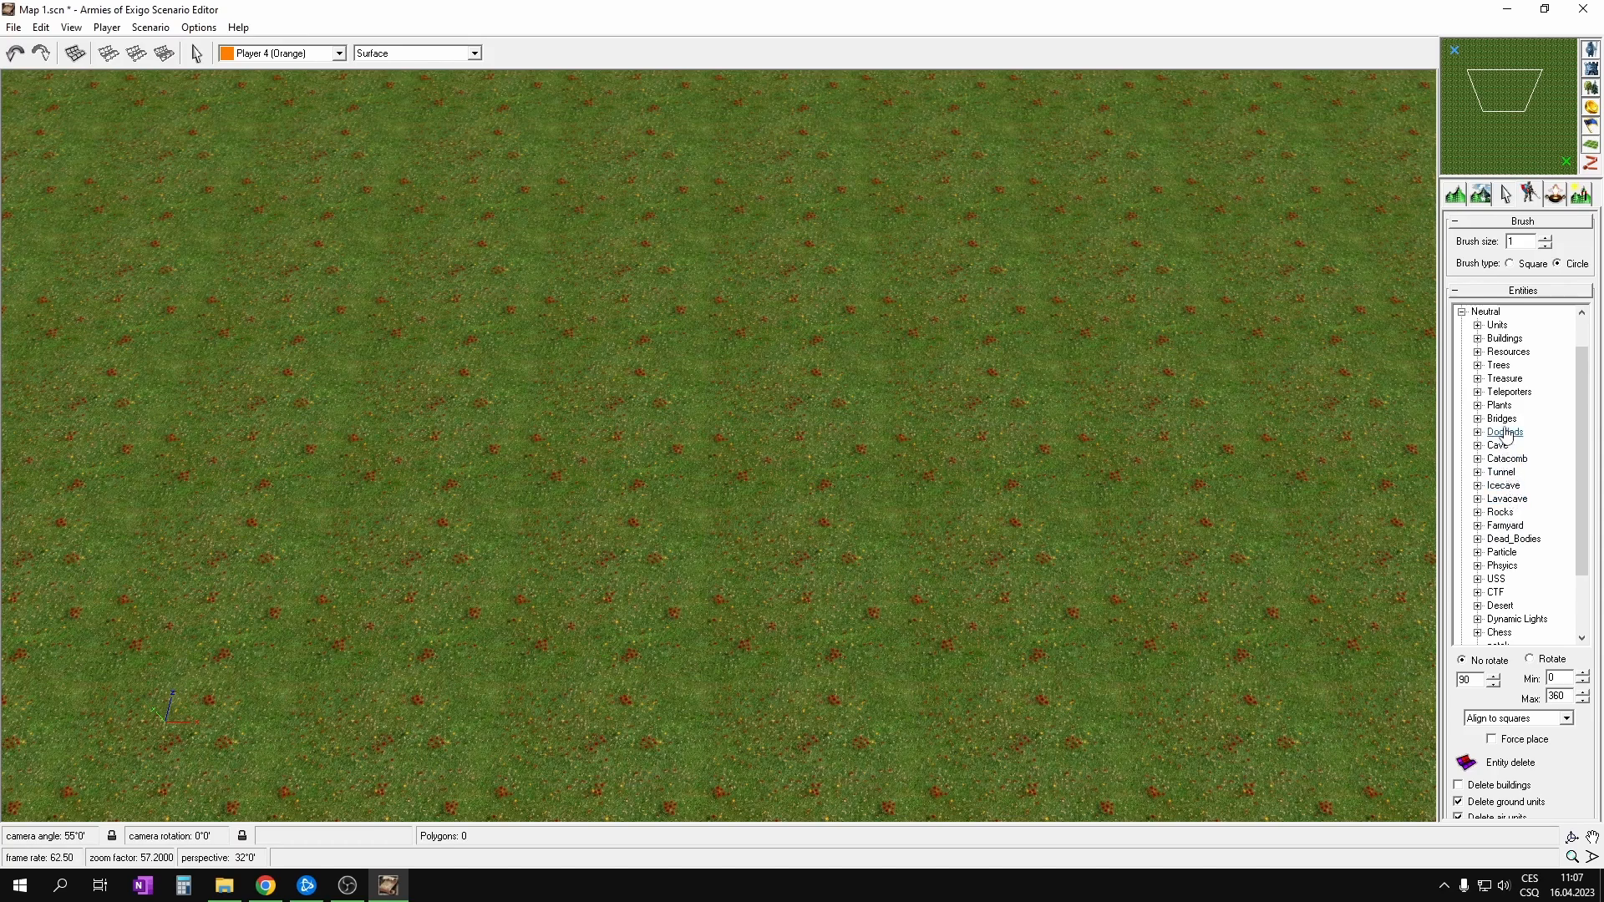
pyautogui.click(1477, 392)
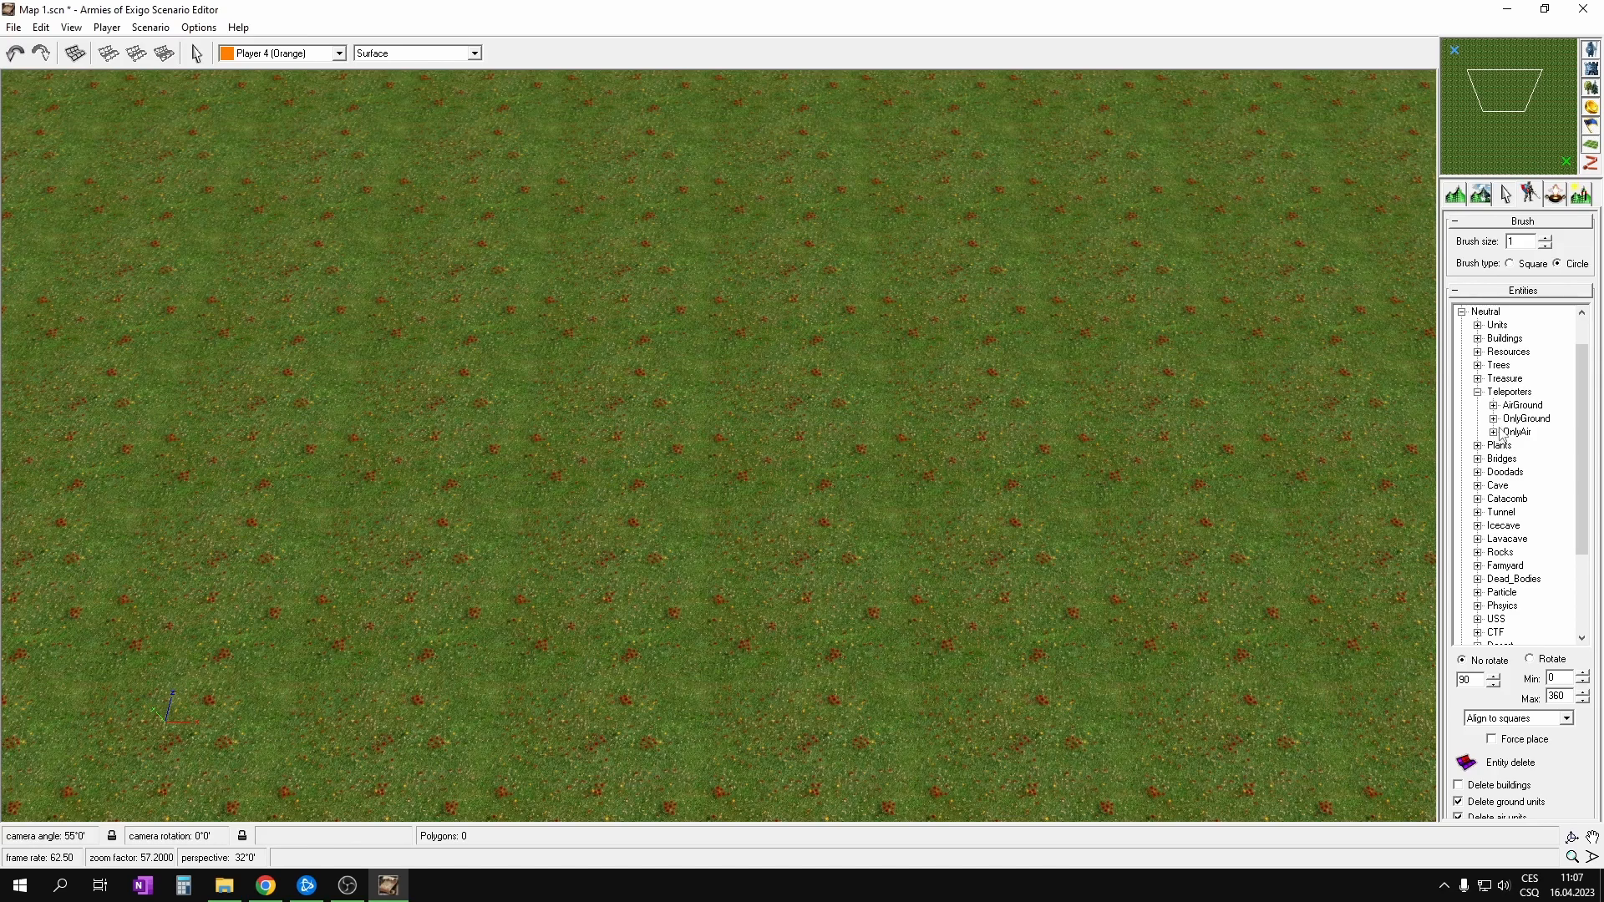
pyautogui.click(1493, 406)
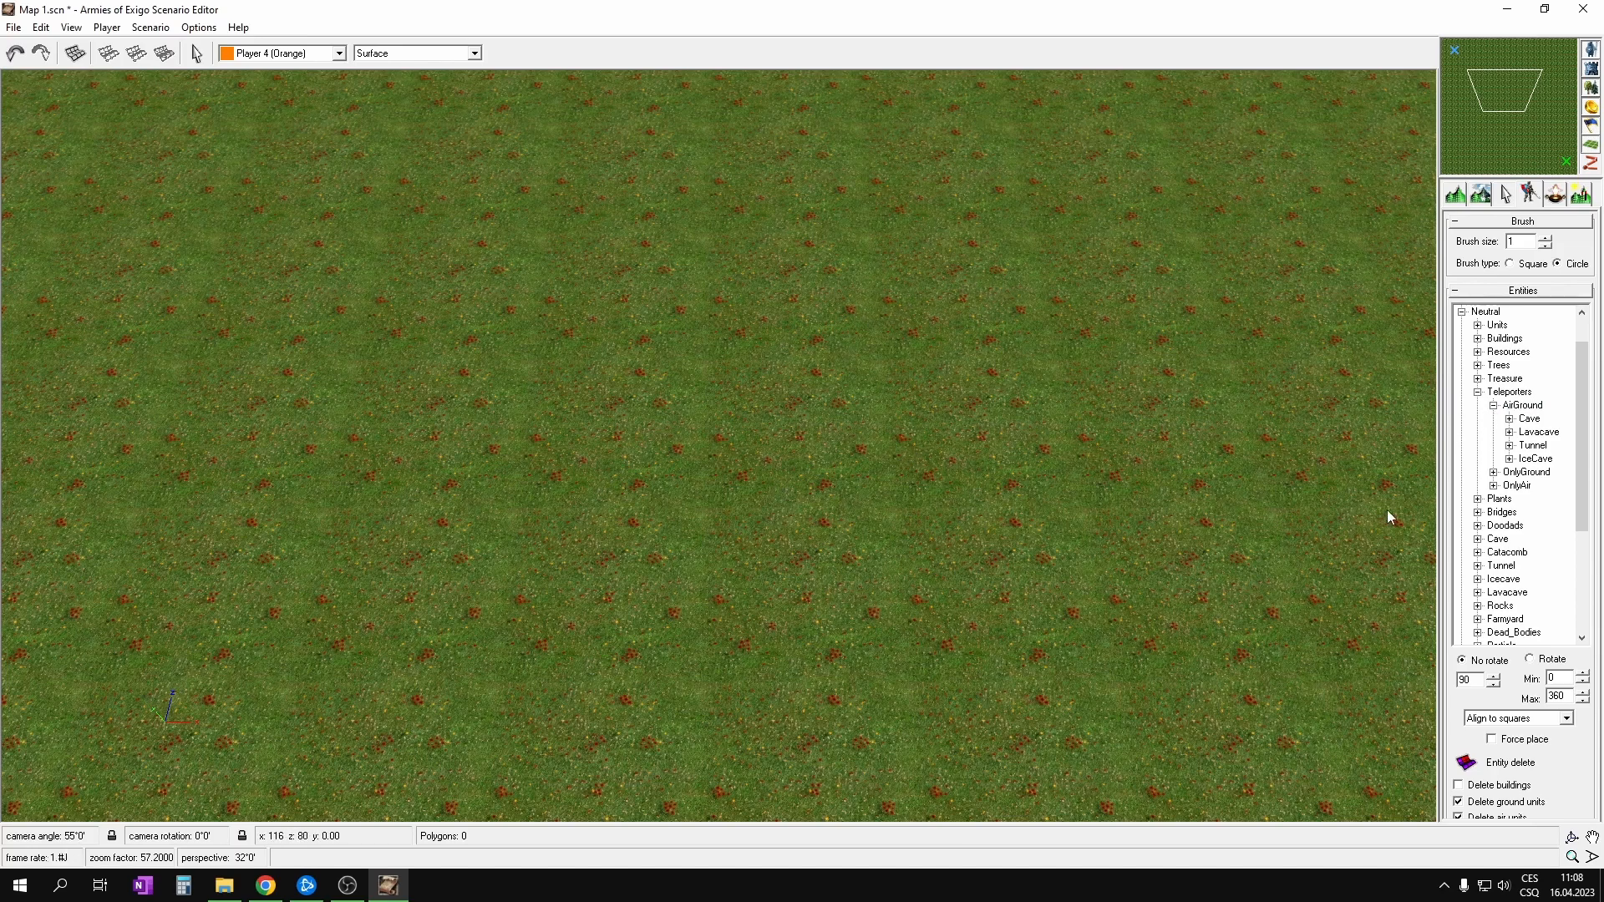
pyautogui.click(1510, 419)
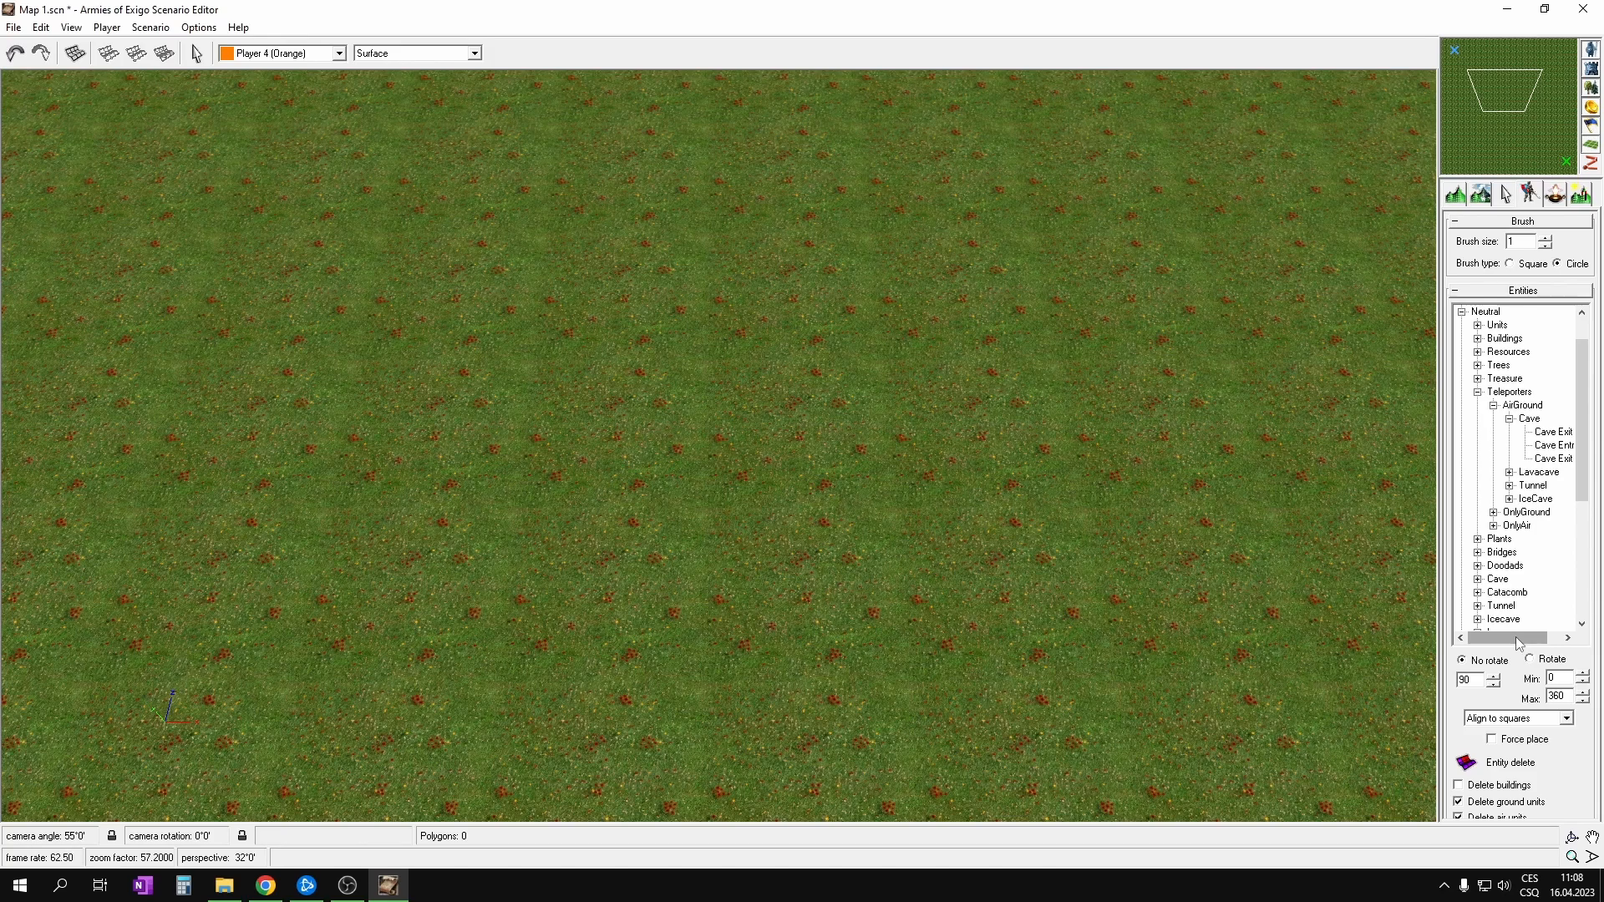
pyautogui.moveTo(1515, 636); pyautogui.dragTo(1528, 637)
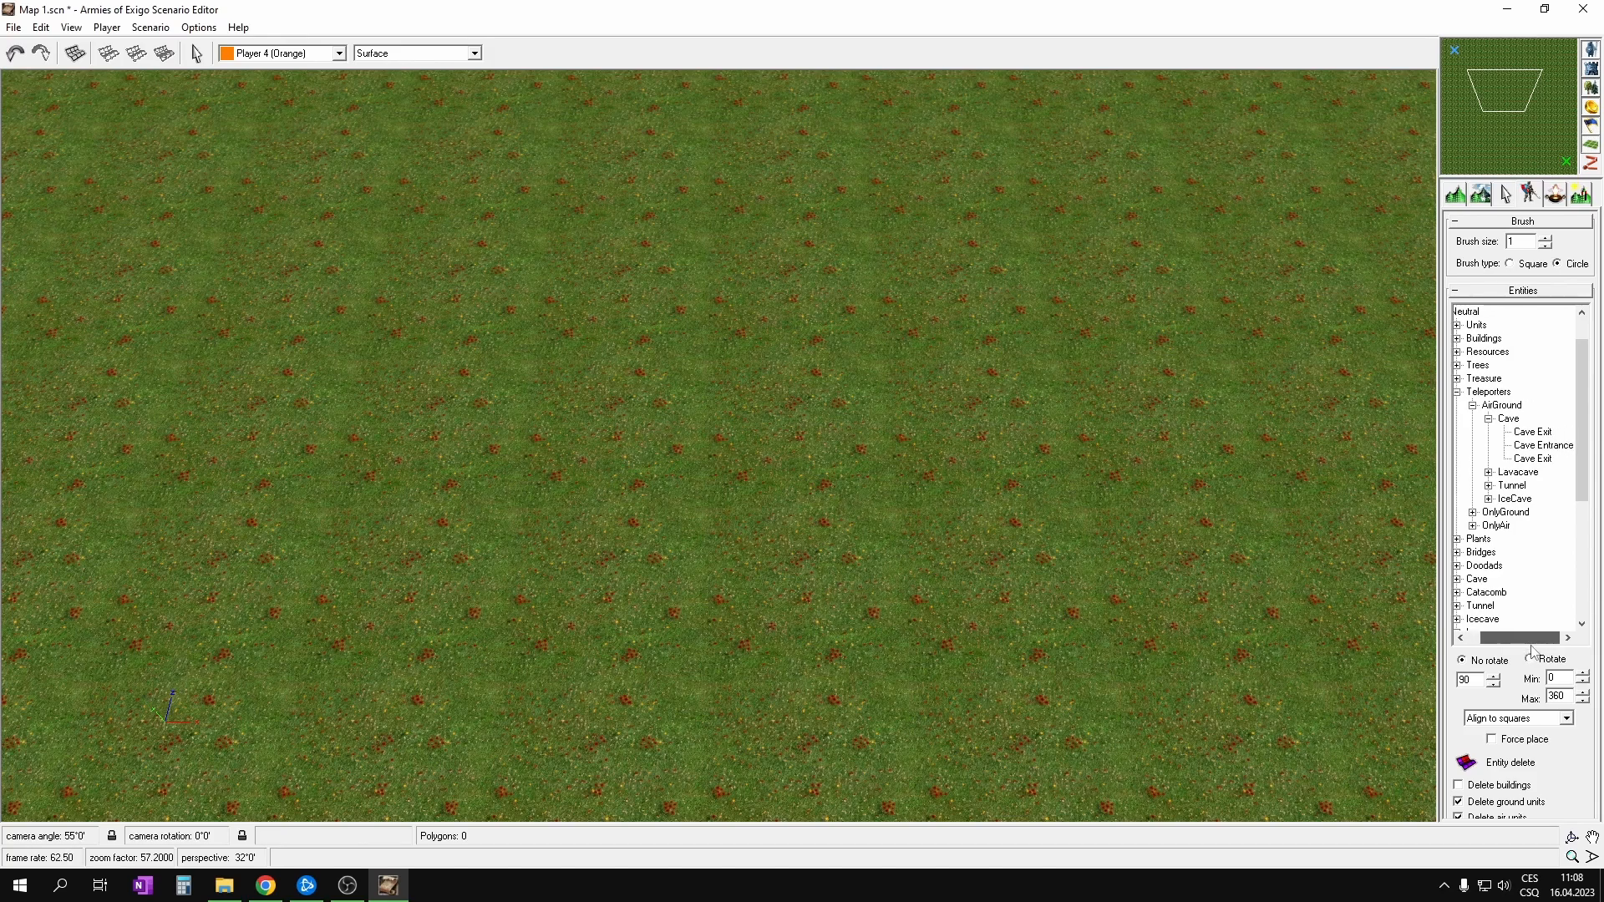
pyautogui.click(1542, 447)
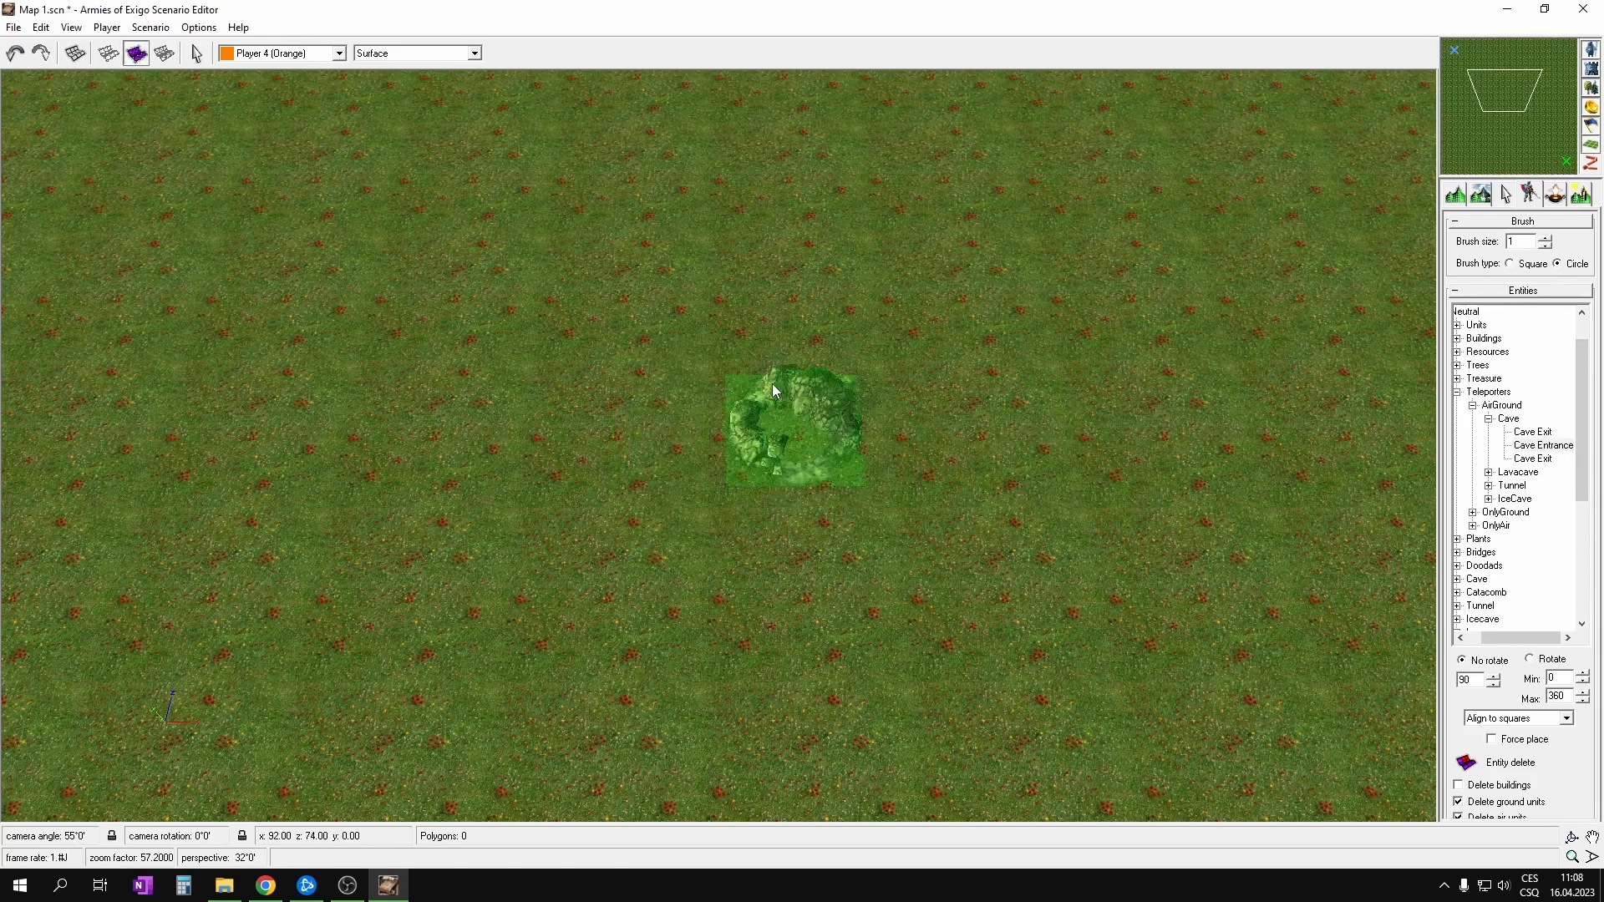
# Step: Place a Cave Entrance near the middle of the Surface map's top edge
pyautogui.scroll(3, 783, 399)
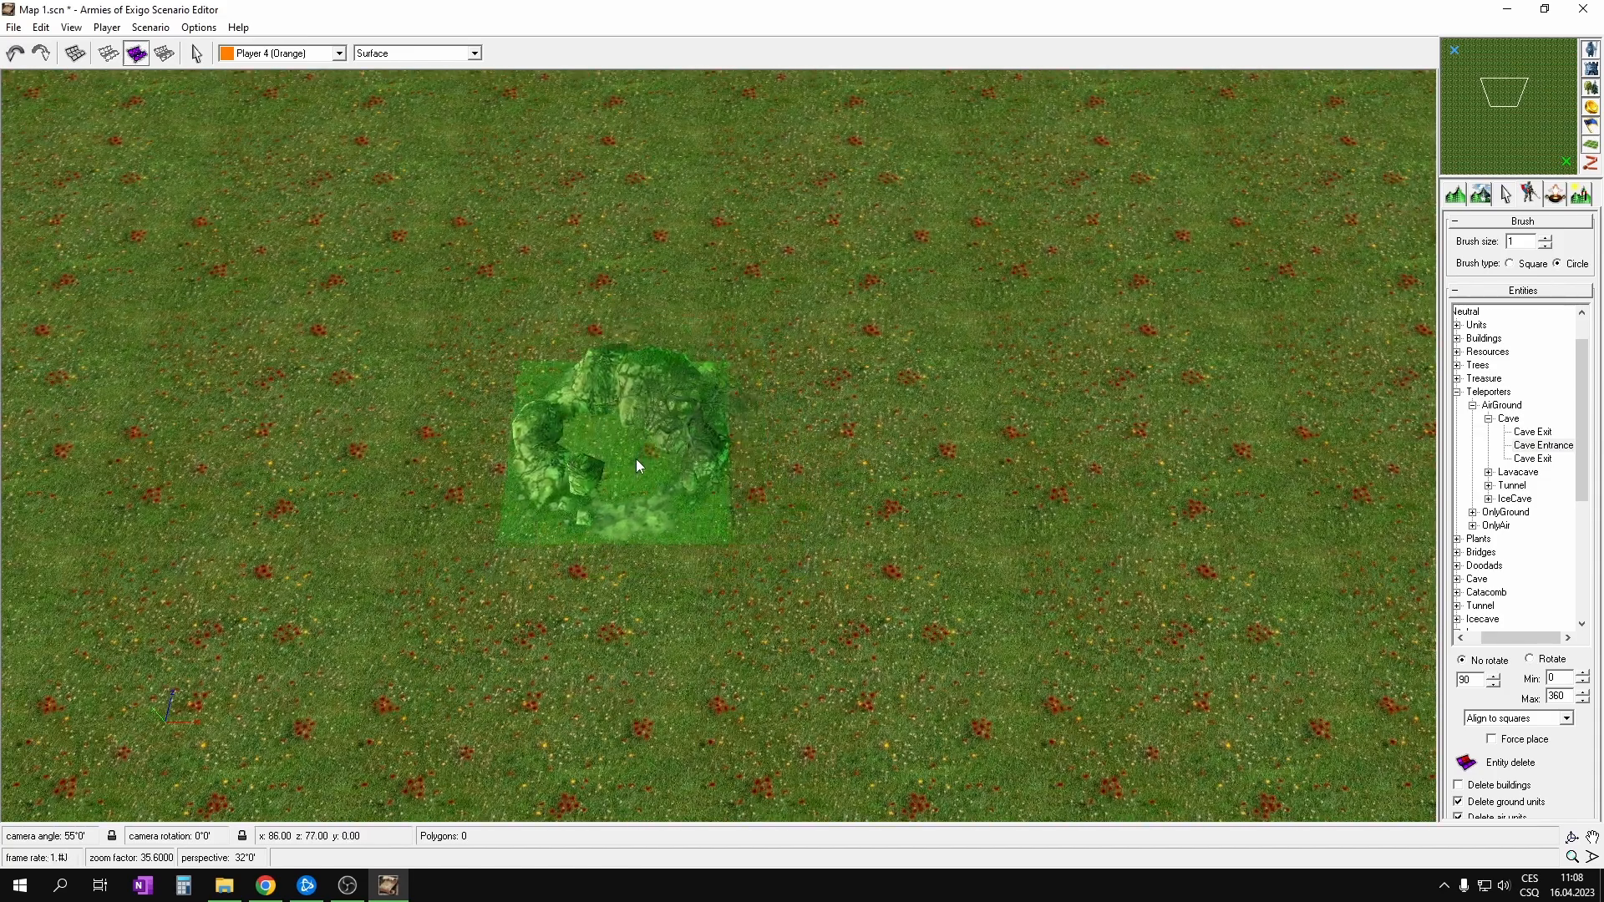
pyautogui.scroll(-5, 637, 465)
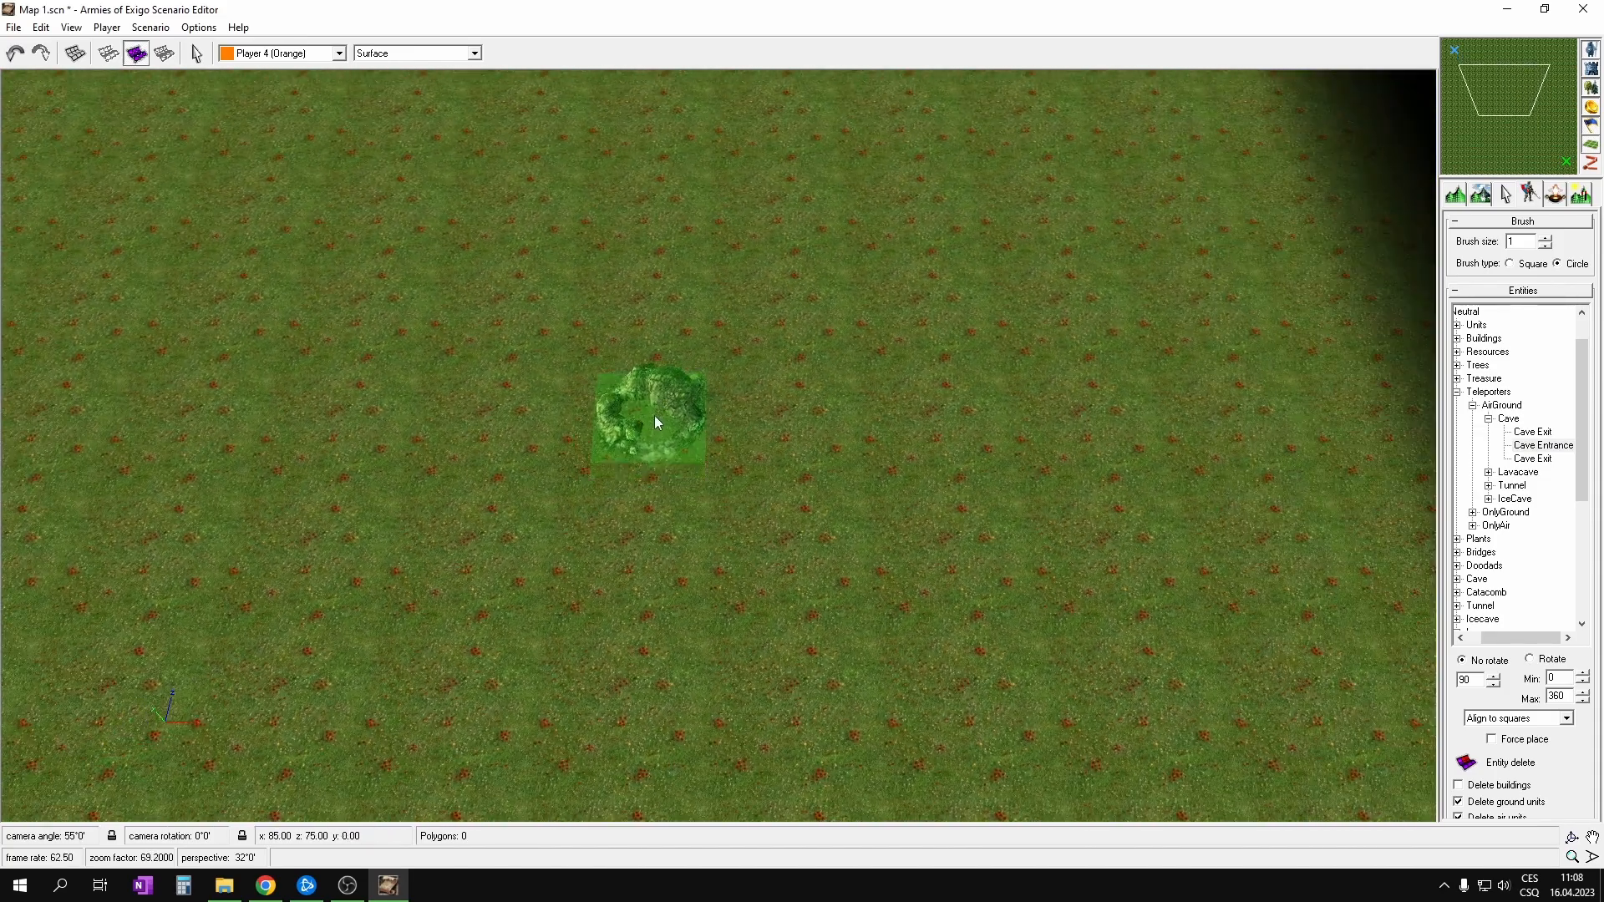
pyautogui.scroll(4, 656, 423)
pyautogui.moveTo(451, 359); pyautogui.dragTo(543, 383, button='middle')
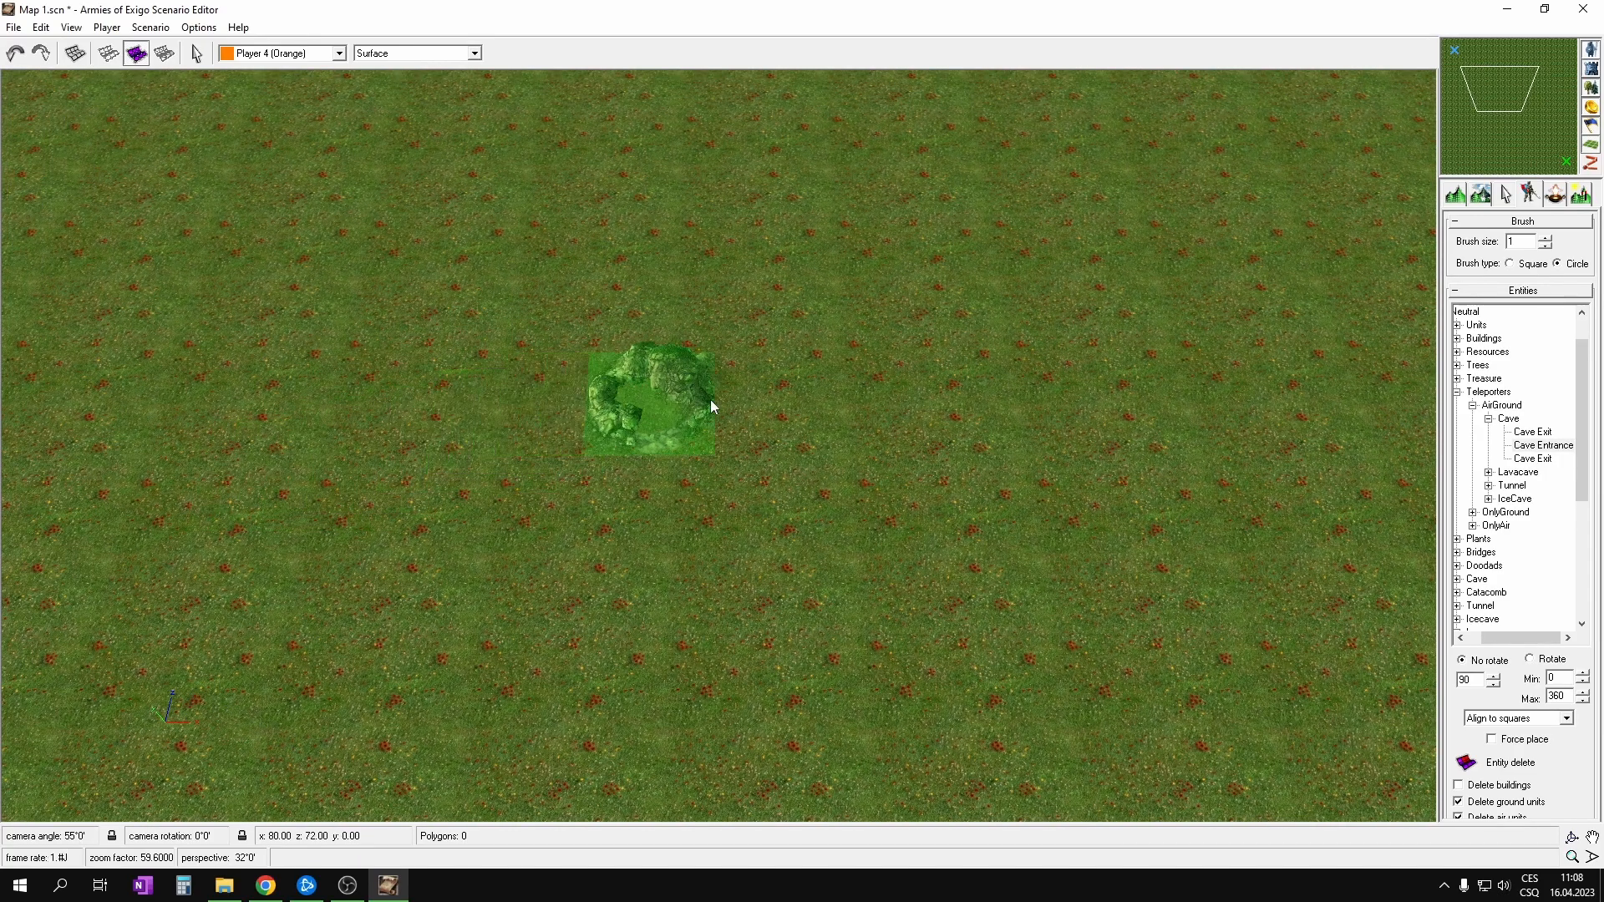
pyautogui.moveTo(1509, 92); pyautogui.dragTo(1515, 57)
pyautogui.click(733, 304)
# Step: Place Cave Entrances near the middle of the Surface map's right, bottom and left edges
pyautogui.click(1555, 109)
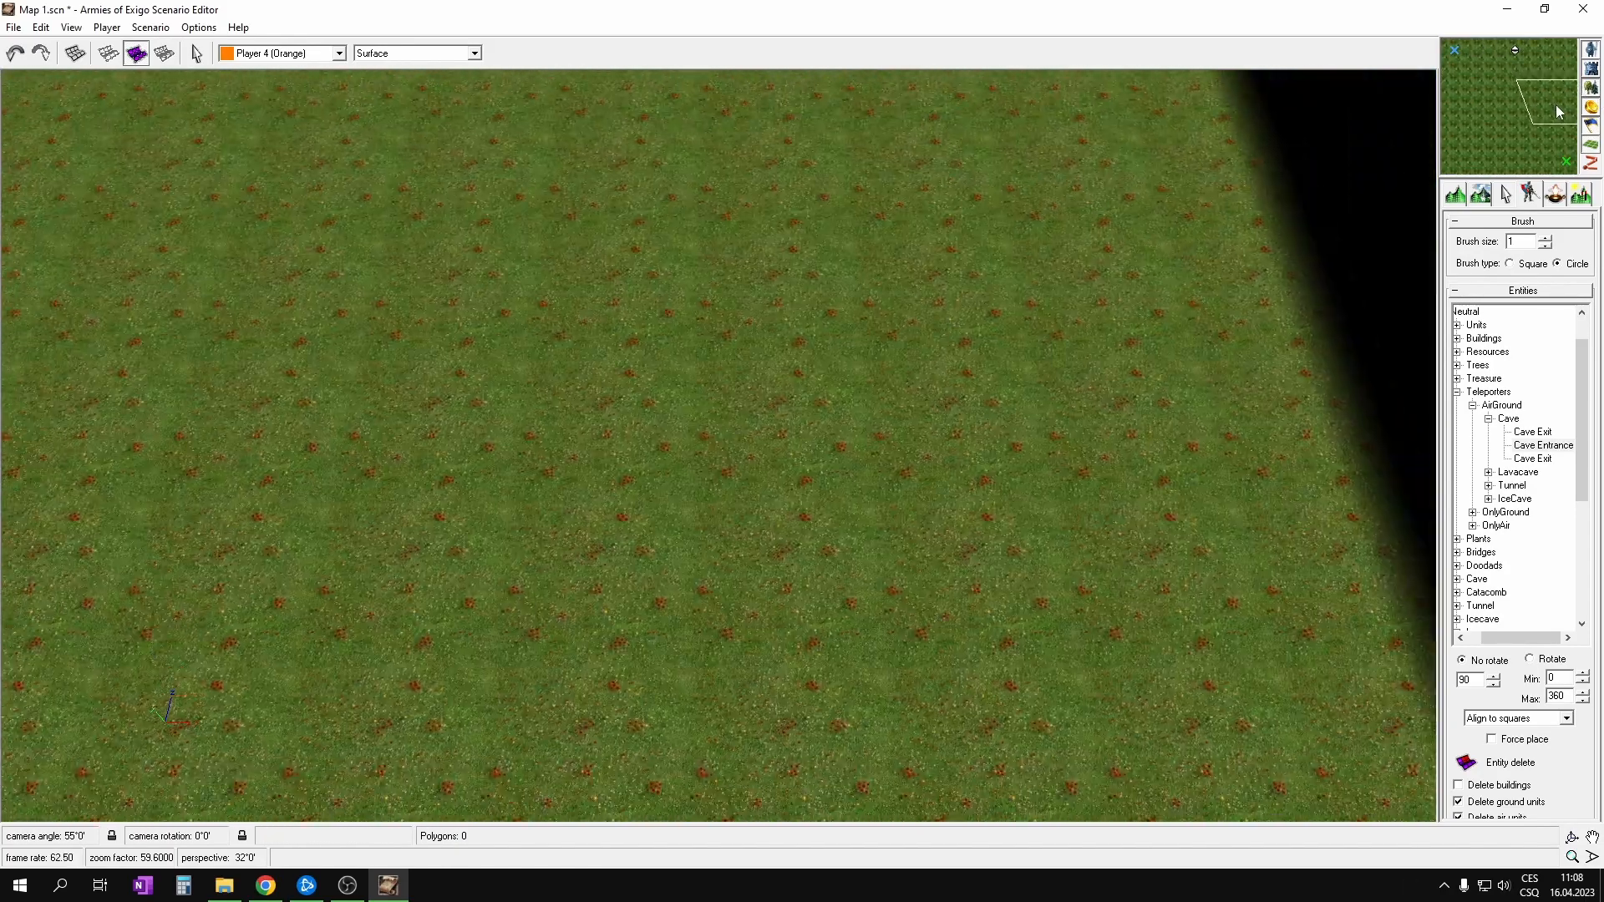
pyautogui.click(976, 422)
pyautogui.click(1513, 149)
pyautogui.click(826, 576)
pyautogui.click(1452, 97)
pyautogui.click(725, 252)
# Step: Inspect the entity properties of the Cave Entrance near the Surface map's left edge
pyautogui.doubleClick(733, 238)
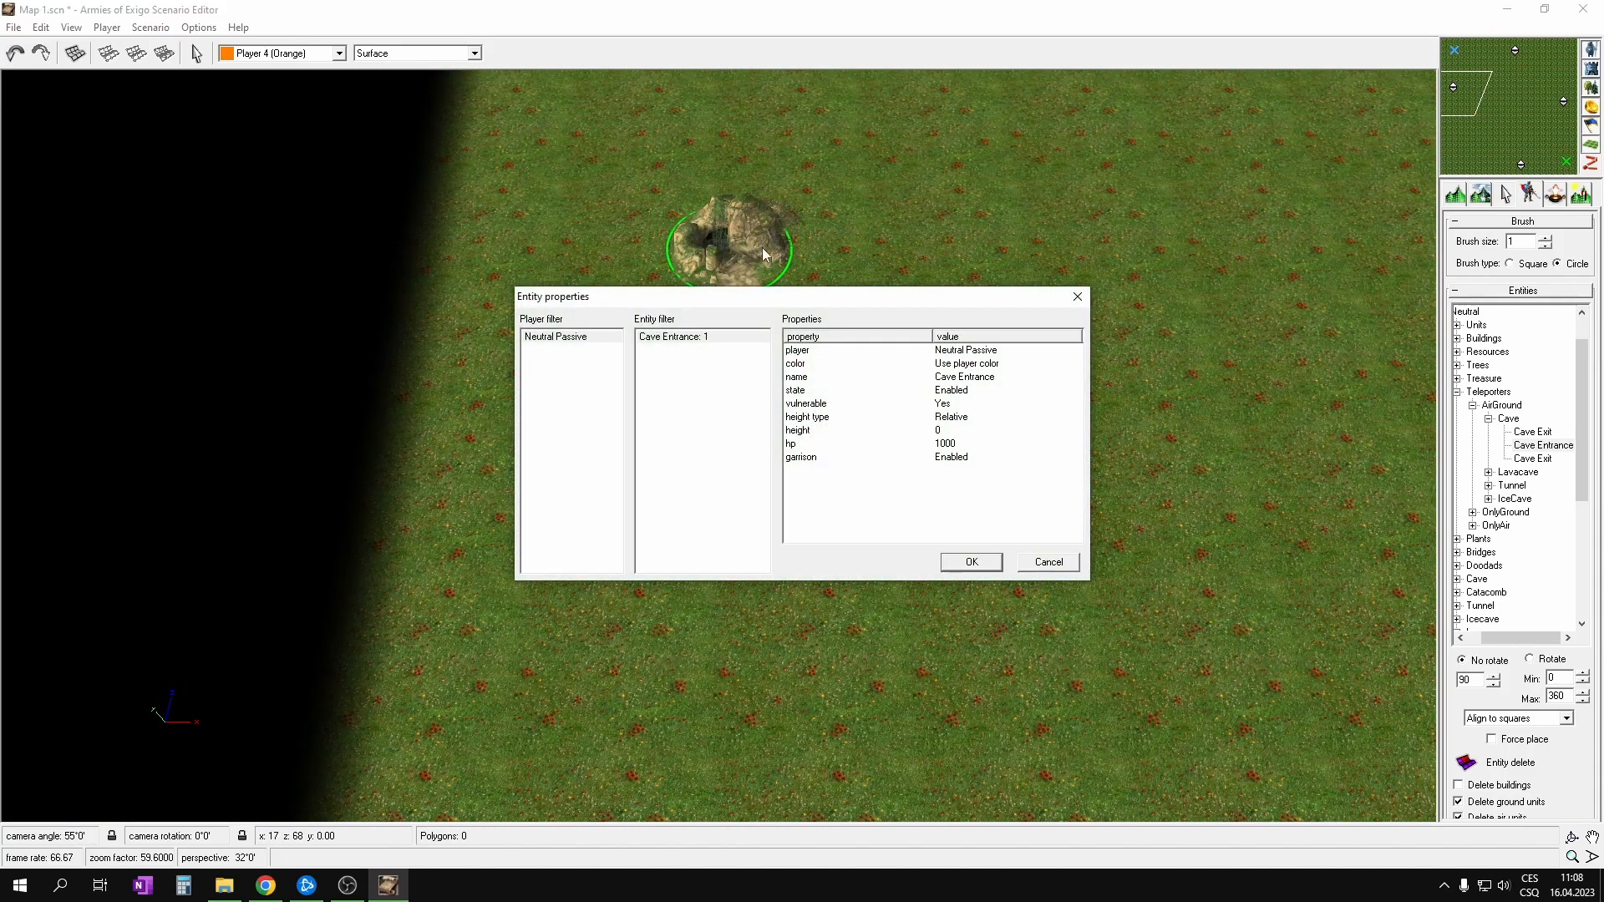
pyautogui.click(1077, 297)
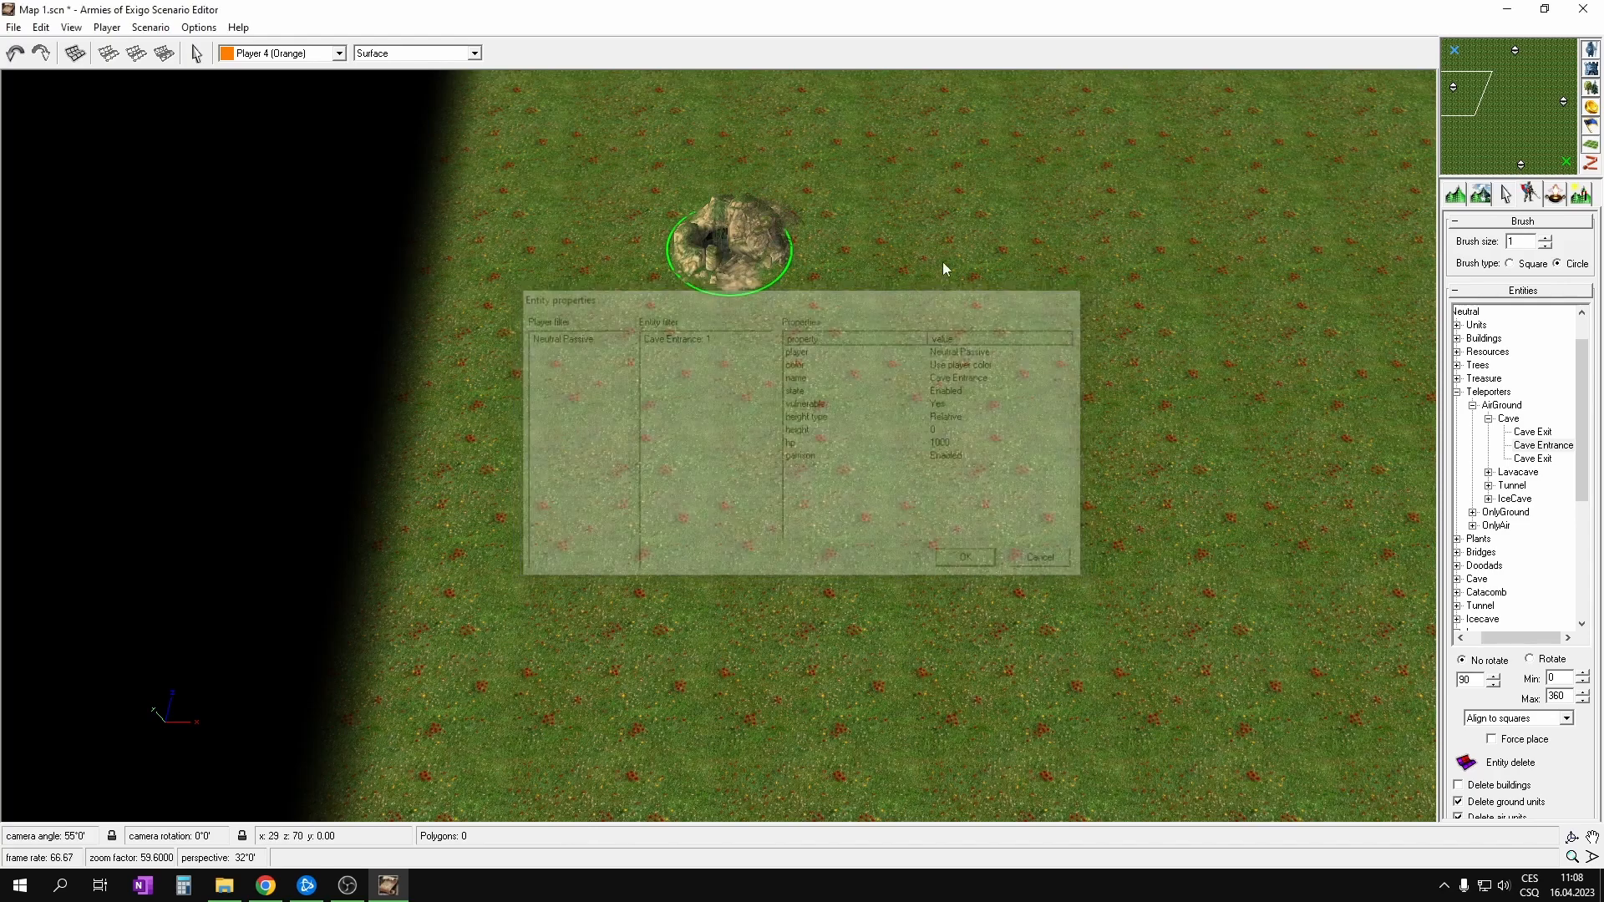
pyautogui.moveTo(911, 199); pyautogui.dragTo(868, 275, button='middle')
pyautogui.moveTo(722, 290)
pyautogui.mouseDown()
pyautogui.moveTo(701, 333)
pyautogui.moveTo(725, 306)
pyautogui.moveTo(702, 315)
pyautogui.mouseUp()
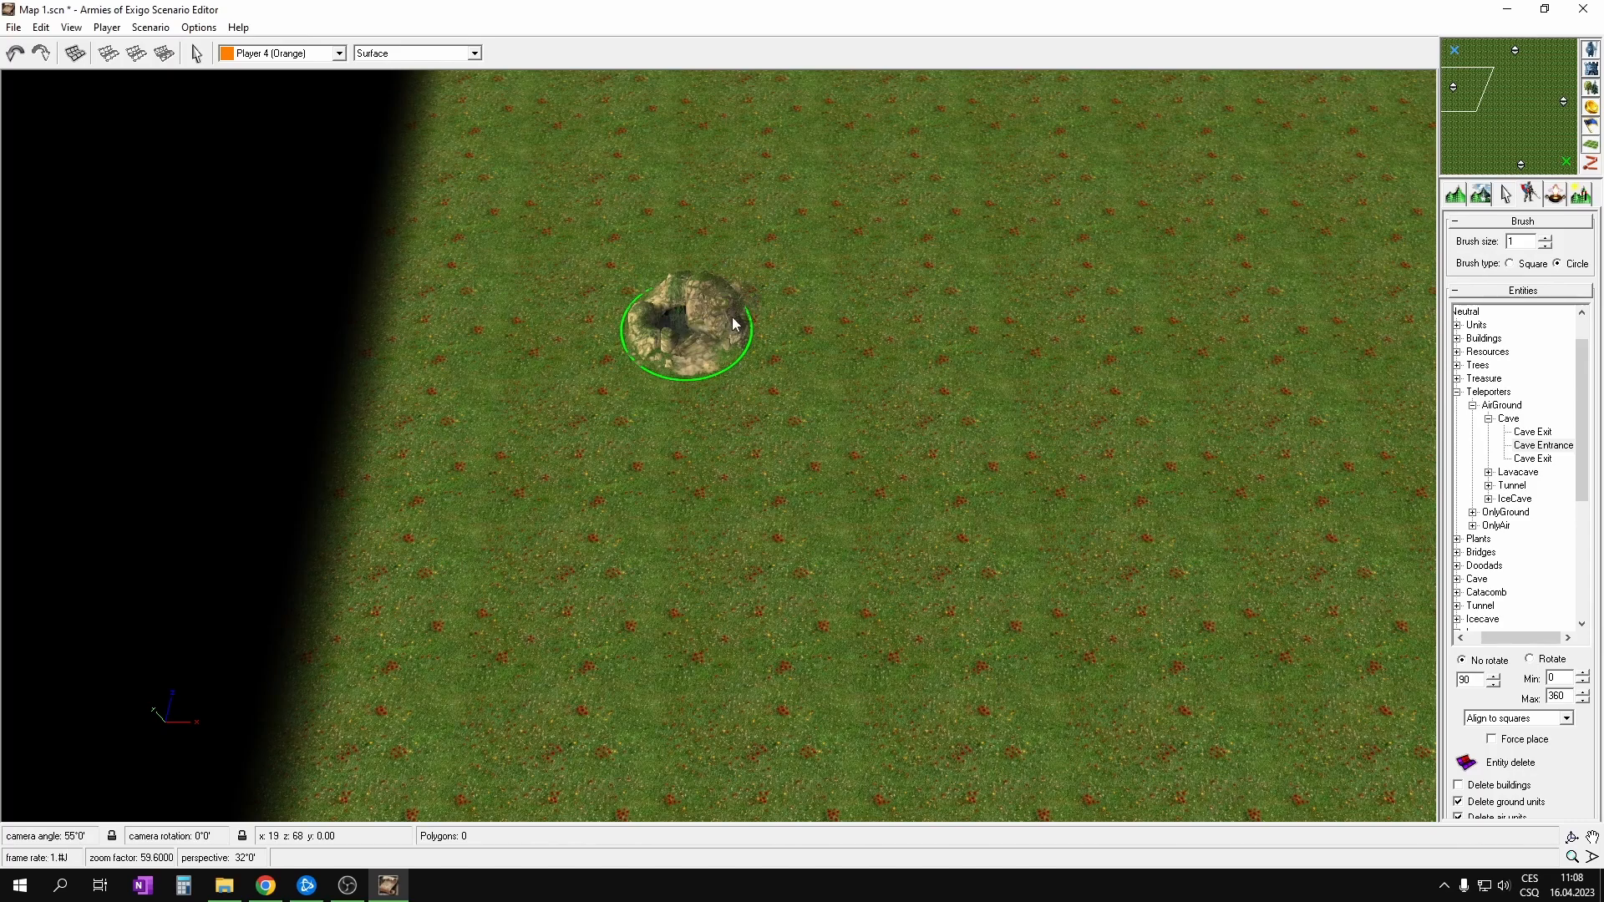
pyautogui.doubleClick(733, 324)
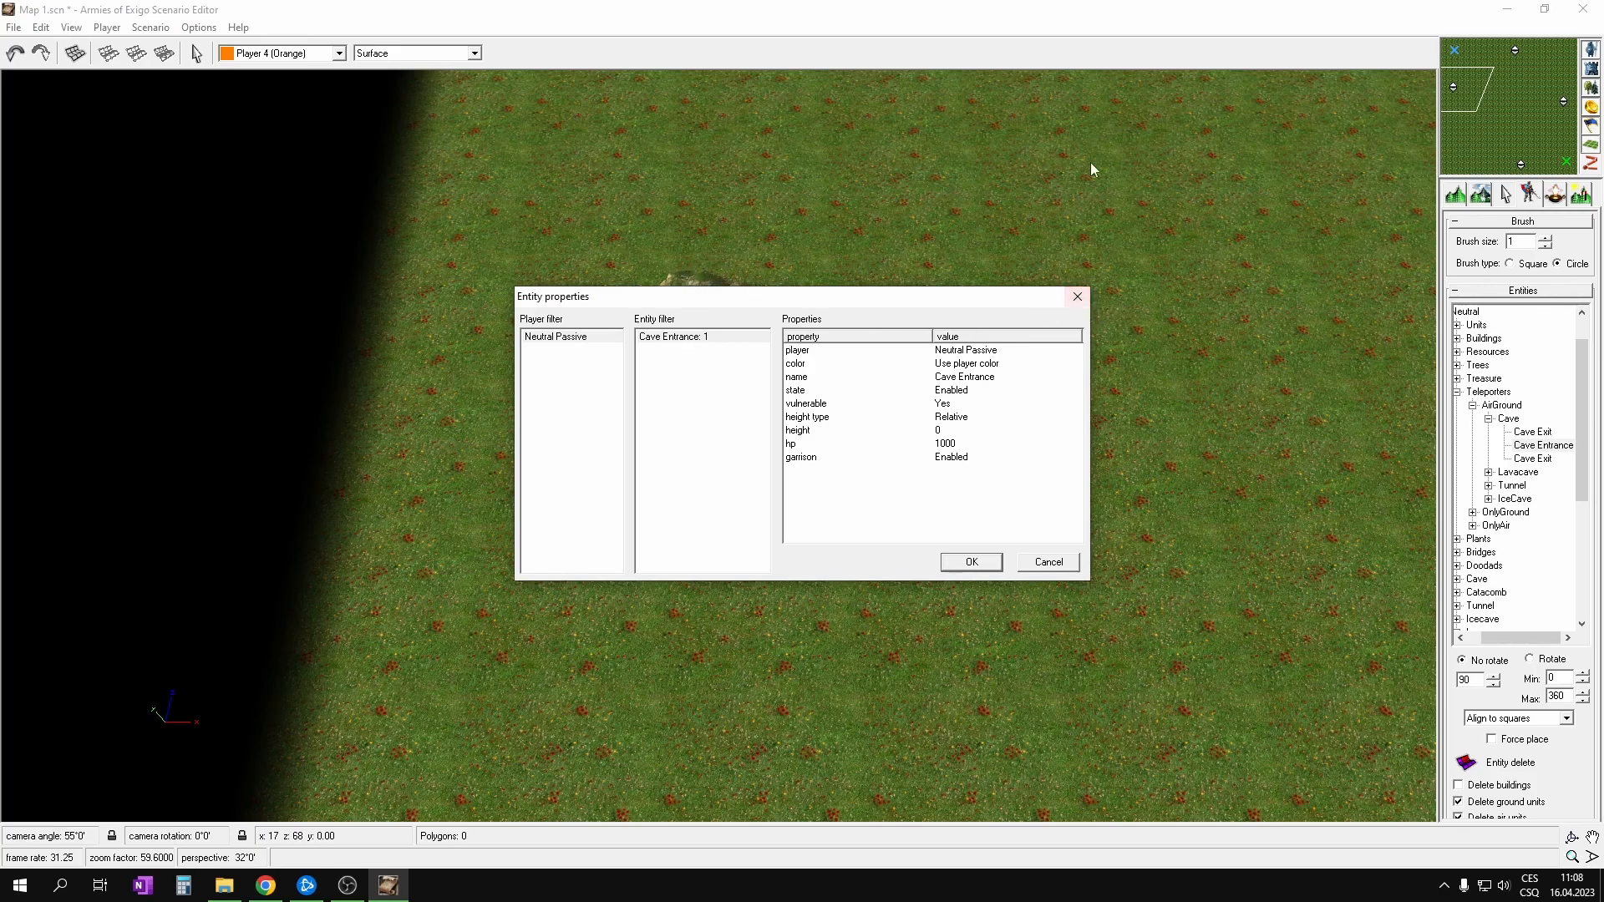
pyautogui.click(1076, 295)
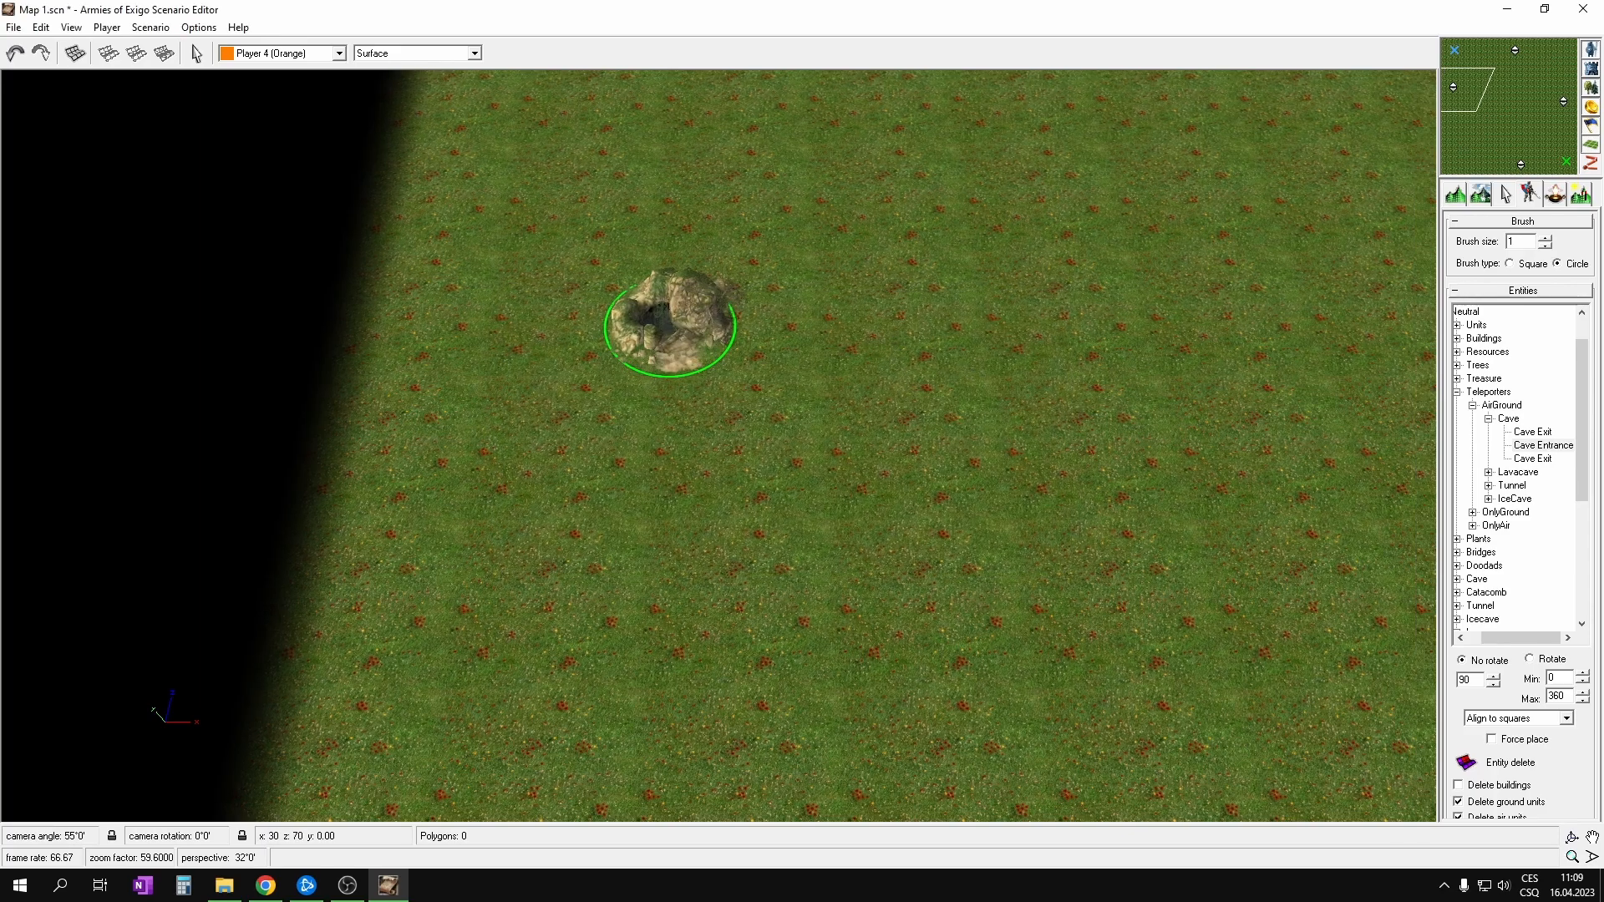
# Step: Set the active player to Player 1 (Blue) and choose the second Cave Exit entity listed among the neutral cave teleporters
pyautogui.moveTo(1297, 470); pyautogui.dragTo(940, 429, button='middle')
pyautogui.click(338, 53)
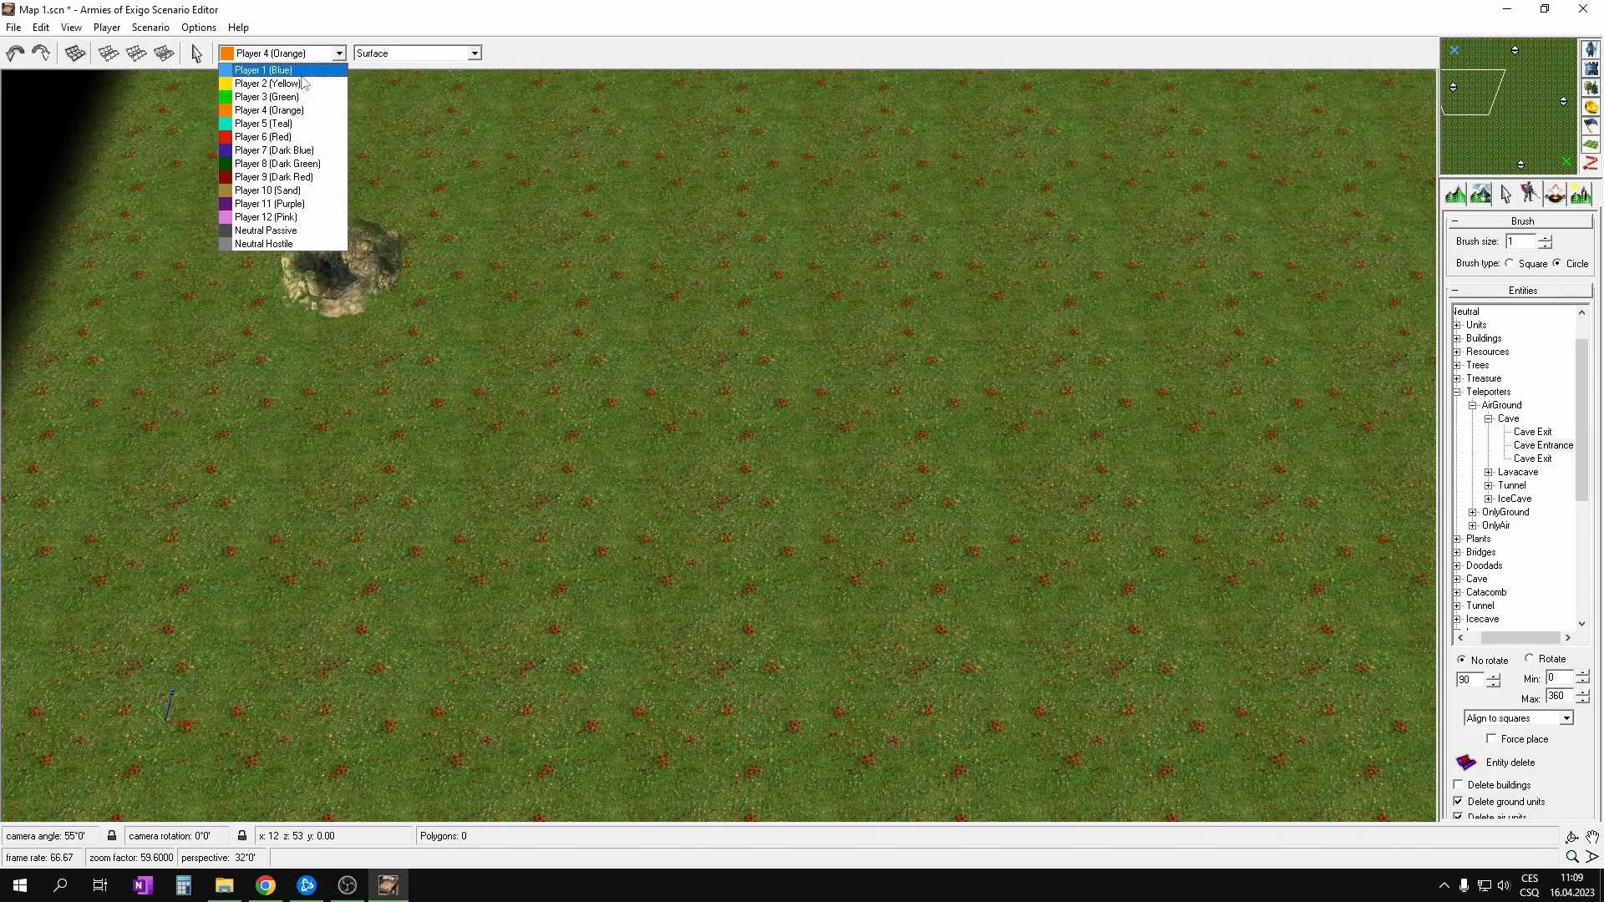
pyautogui.click(276, 70)
pyautogui.hotkey('alt', 'Tab')
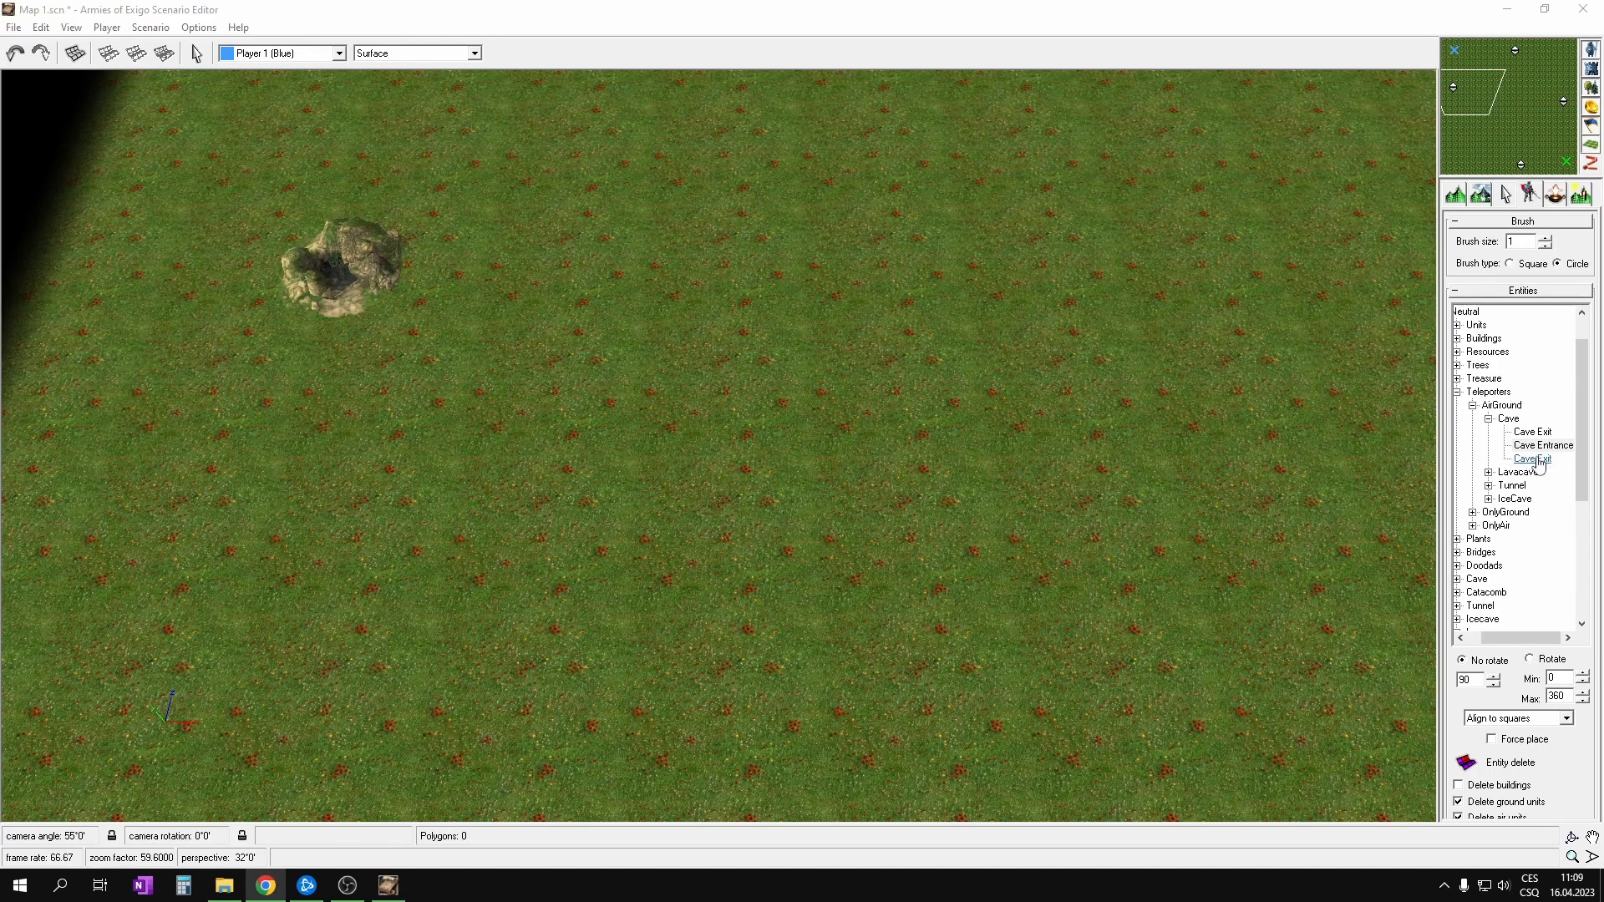
pyautogui.click(1532, 432)
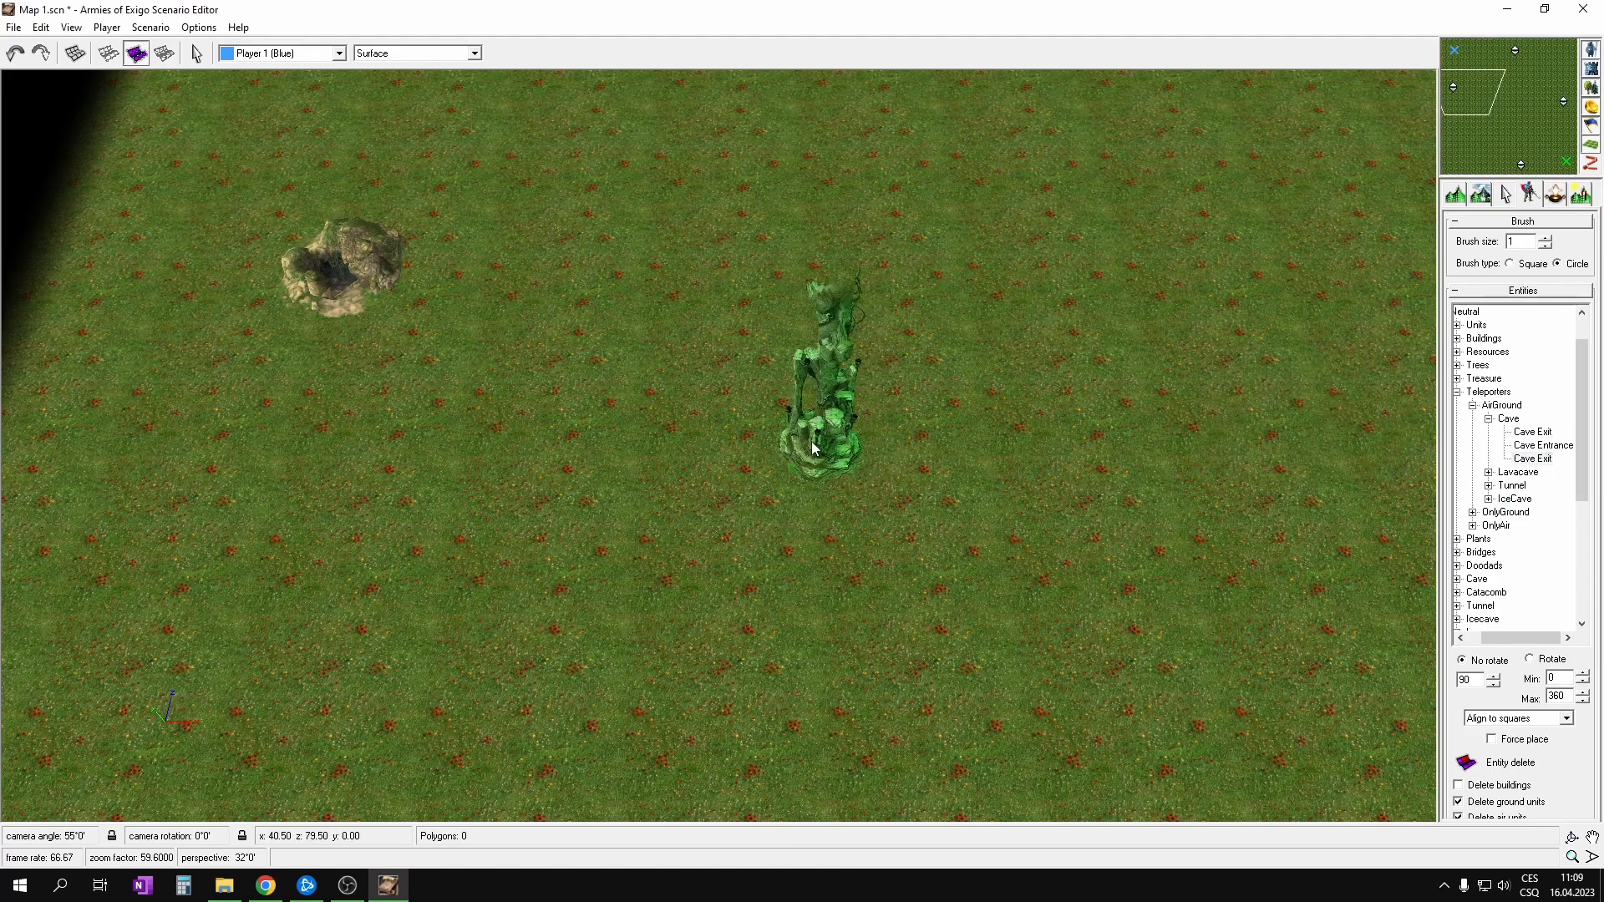
pyautogui.click(1521, 461)
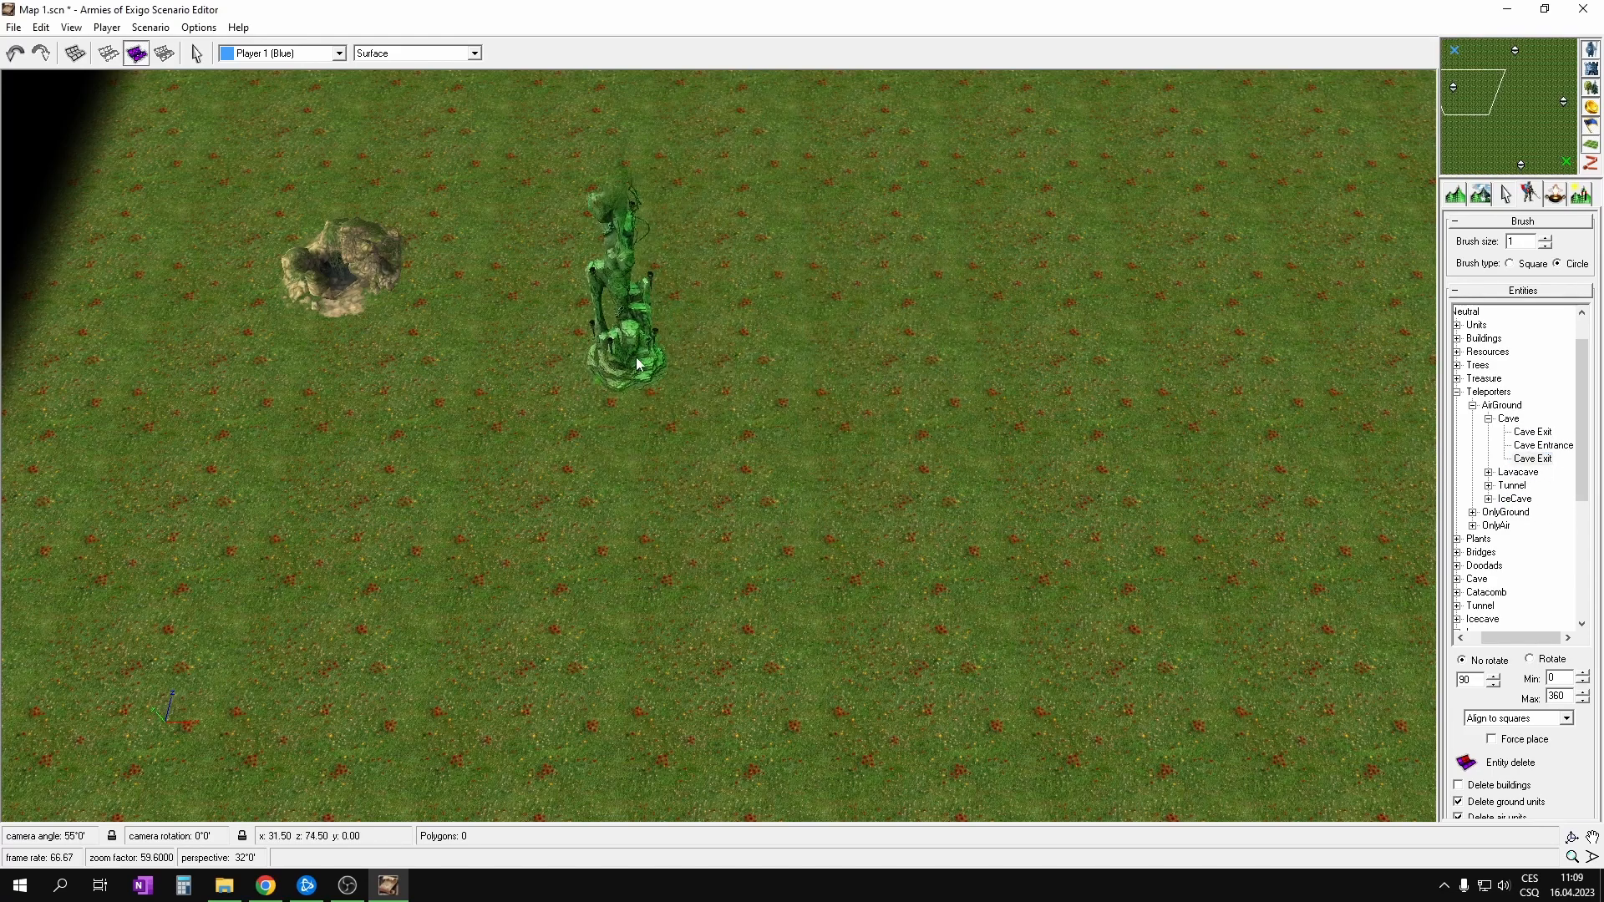
pyautogui.click(860, 368)
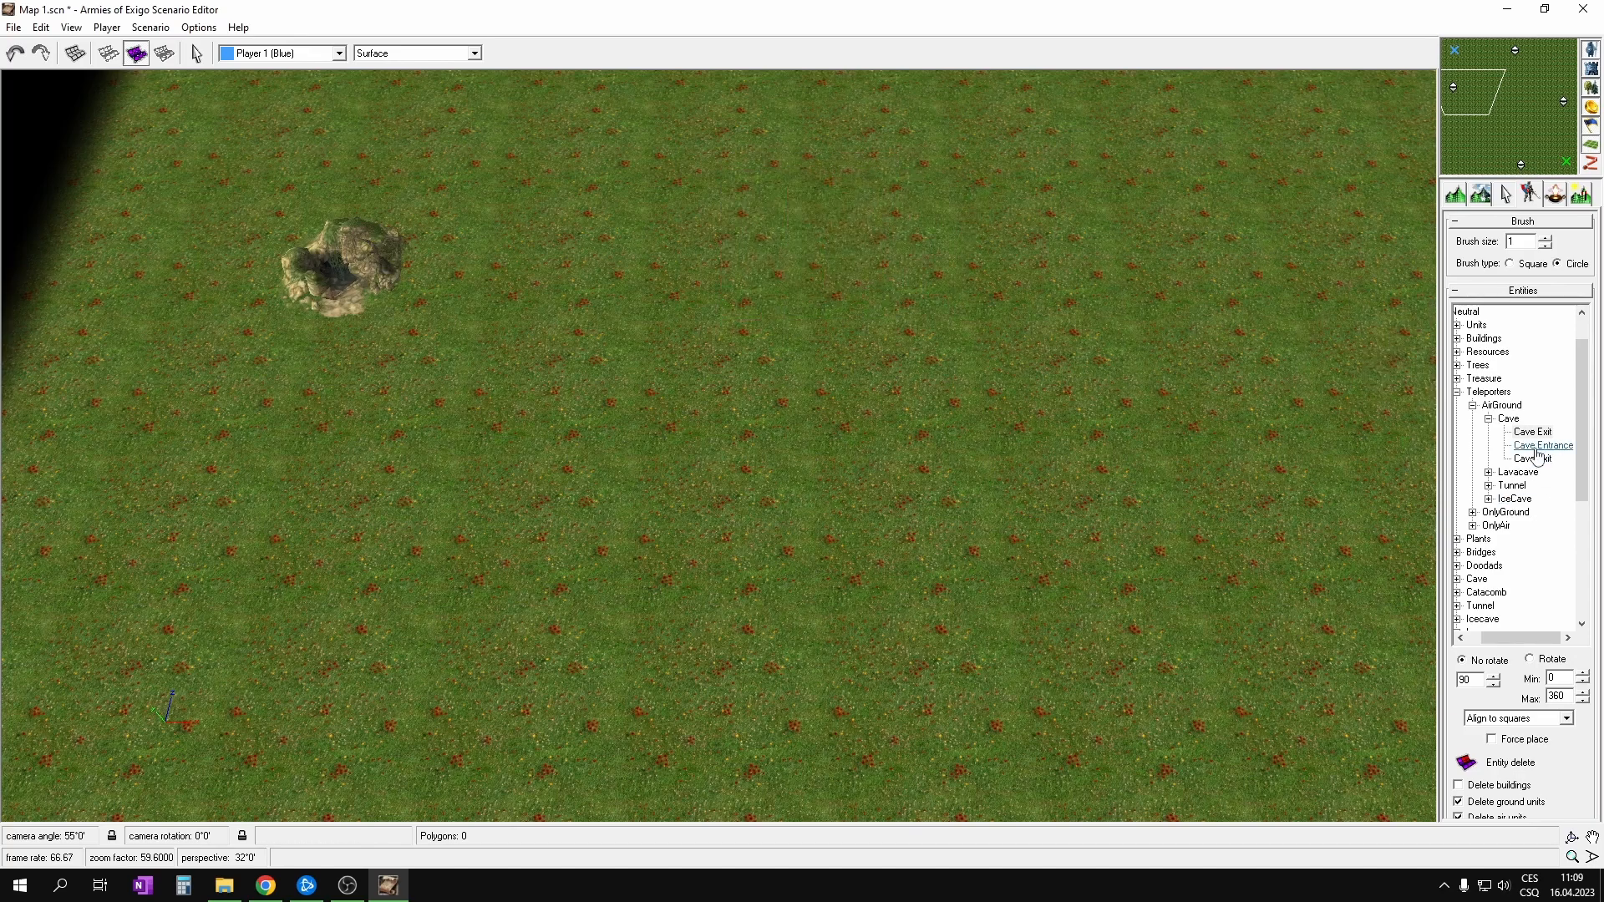
pyautogui.click(1533, 459)
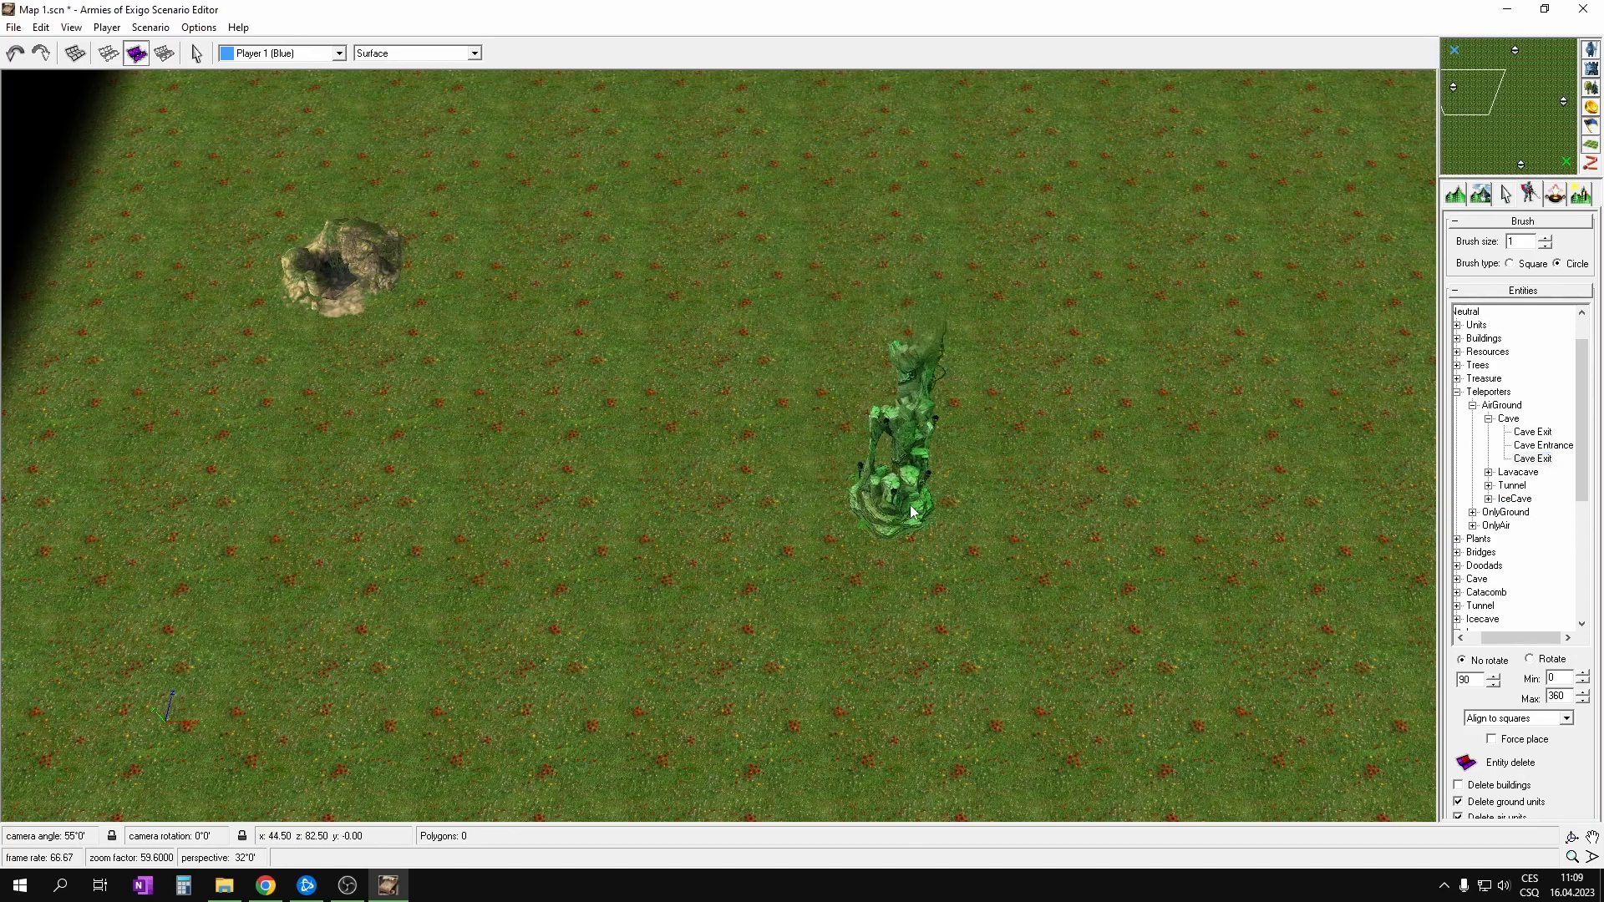
# Step: Switch to the Underground level and place a Cave Exit near the middle of its top edge
pyautogui.press('Tab')
pyautogui.press('Right')
pyautogui.press('Up')
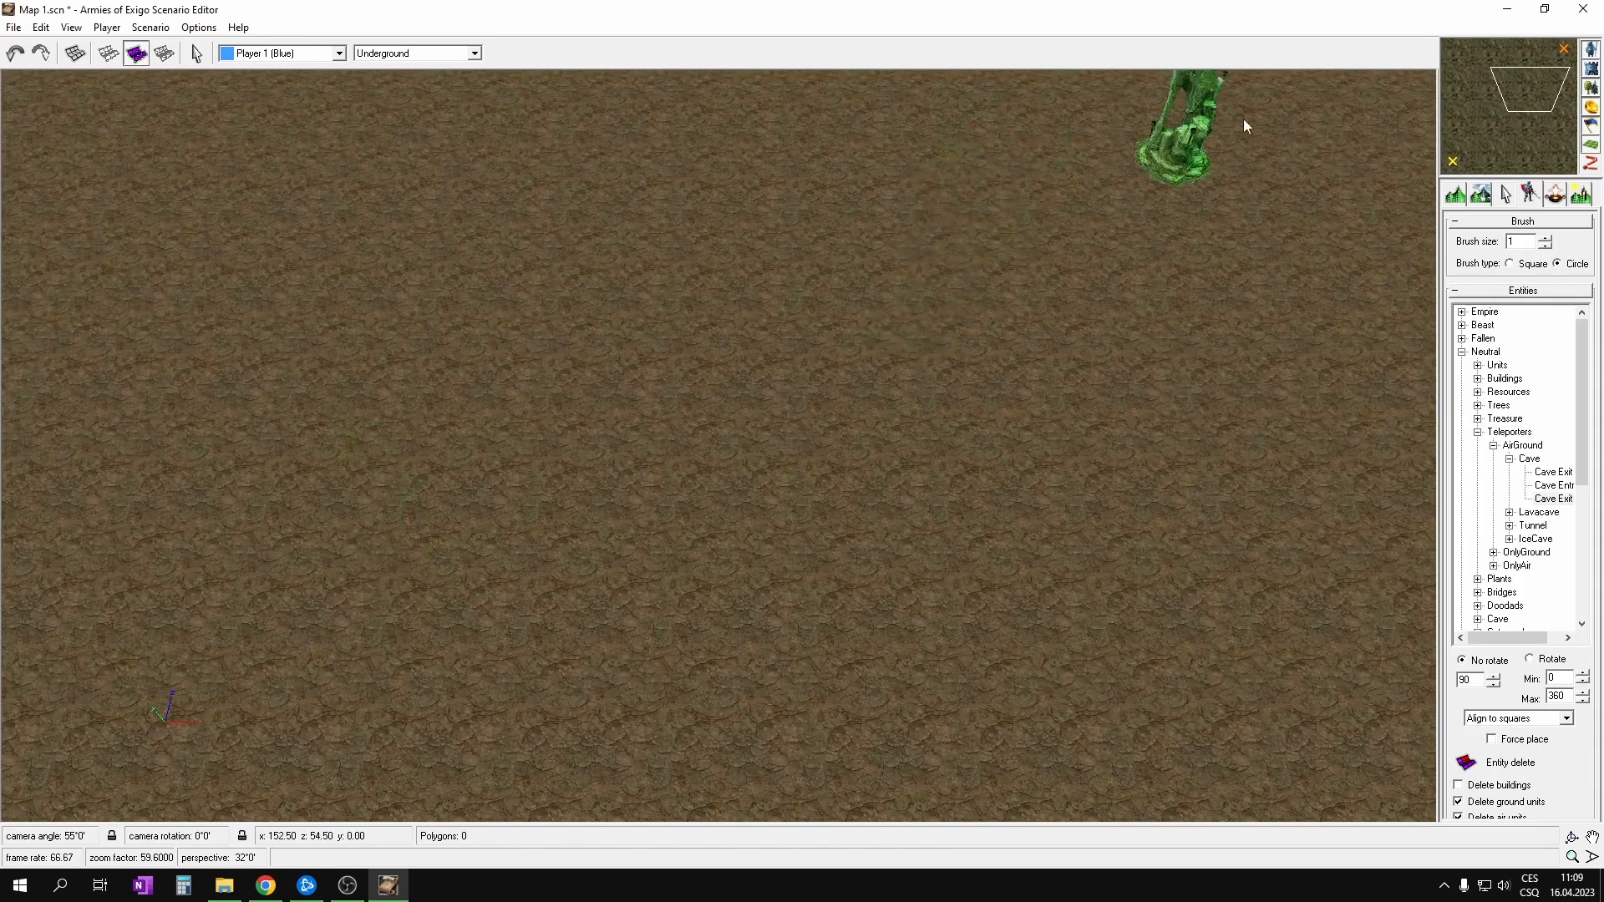
pyautogui.press('Up')
pyautogui.press('Up')
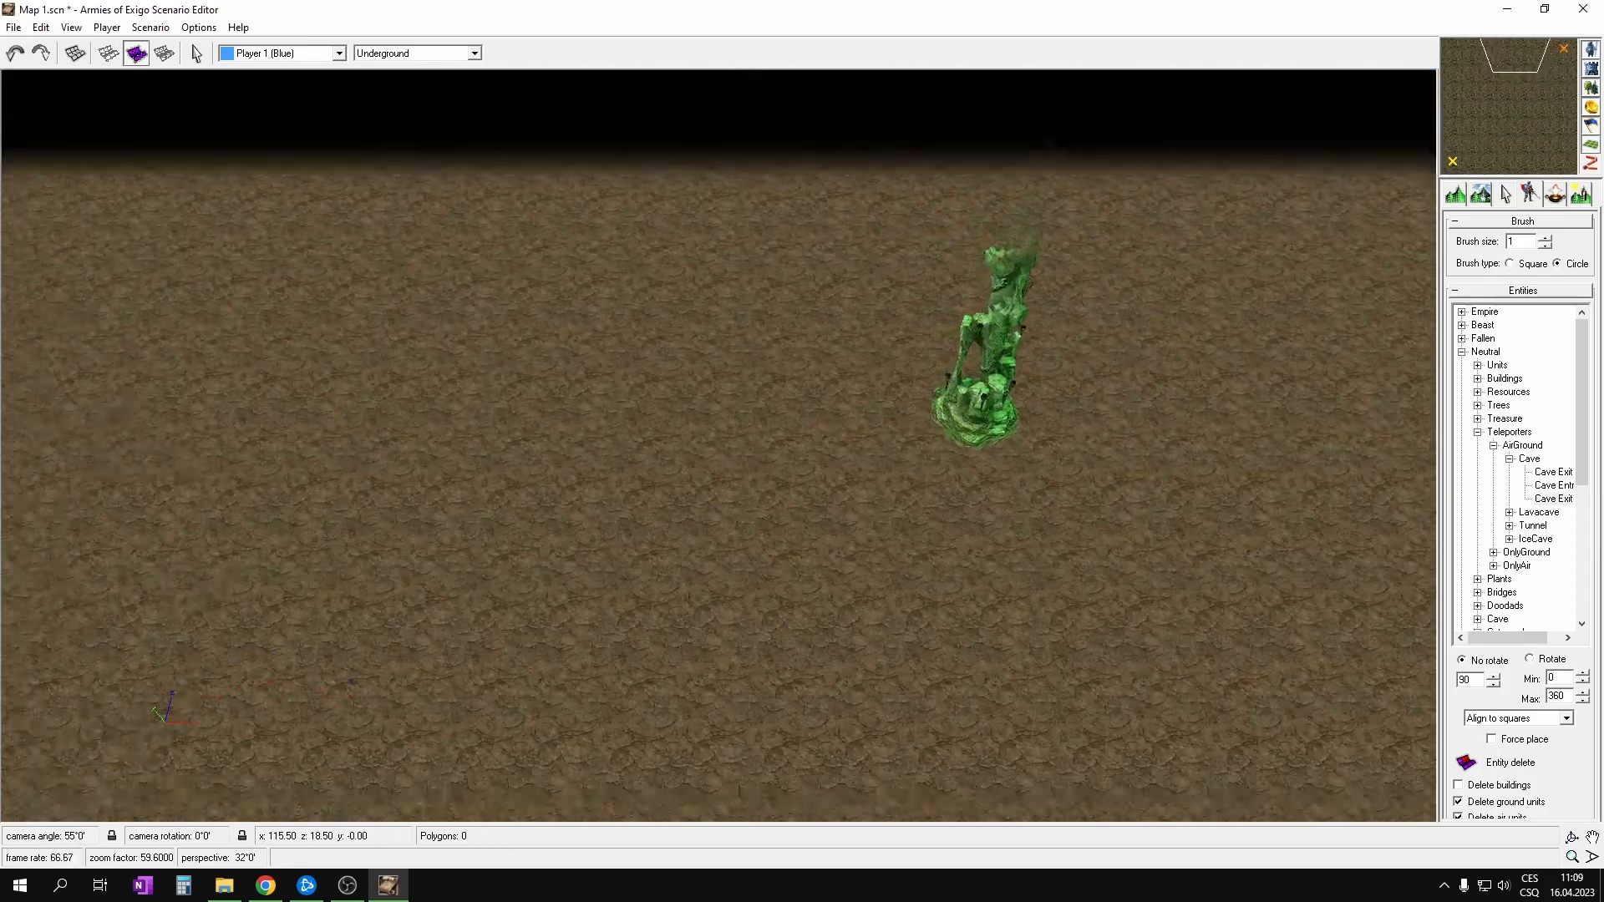
pyautogui.click(738, 294)
# Step: Place a Cave Exit near the middle of the Underground map's right edge, undoing the first placement and placing it lower down
pyautogui.moveTo(983, 450); pyautogui.dragTo(259, 117, button='middle')
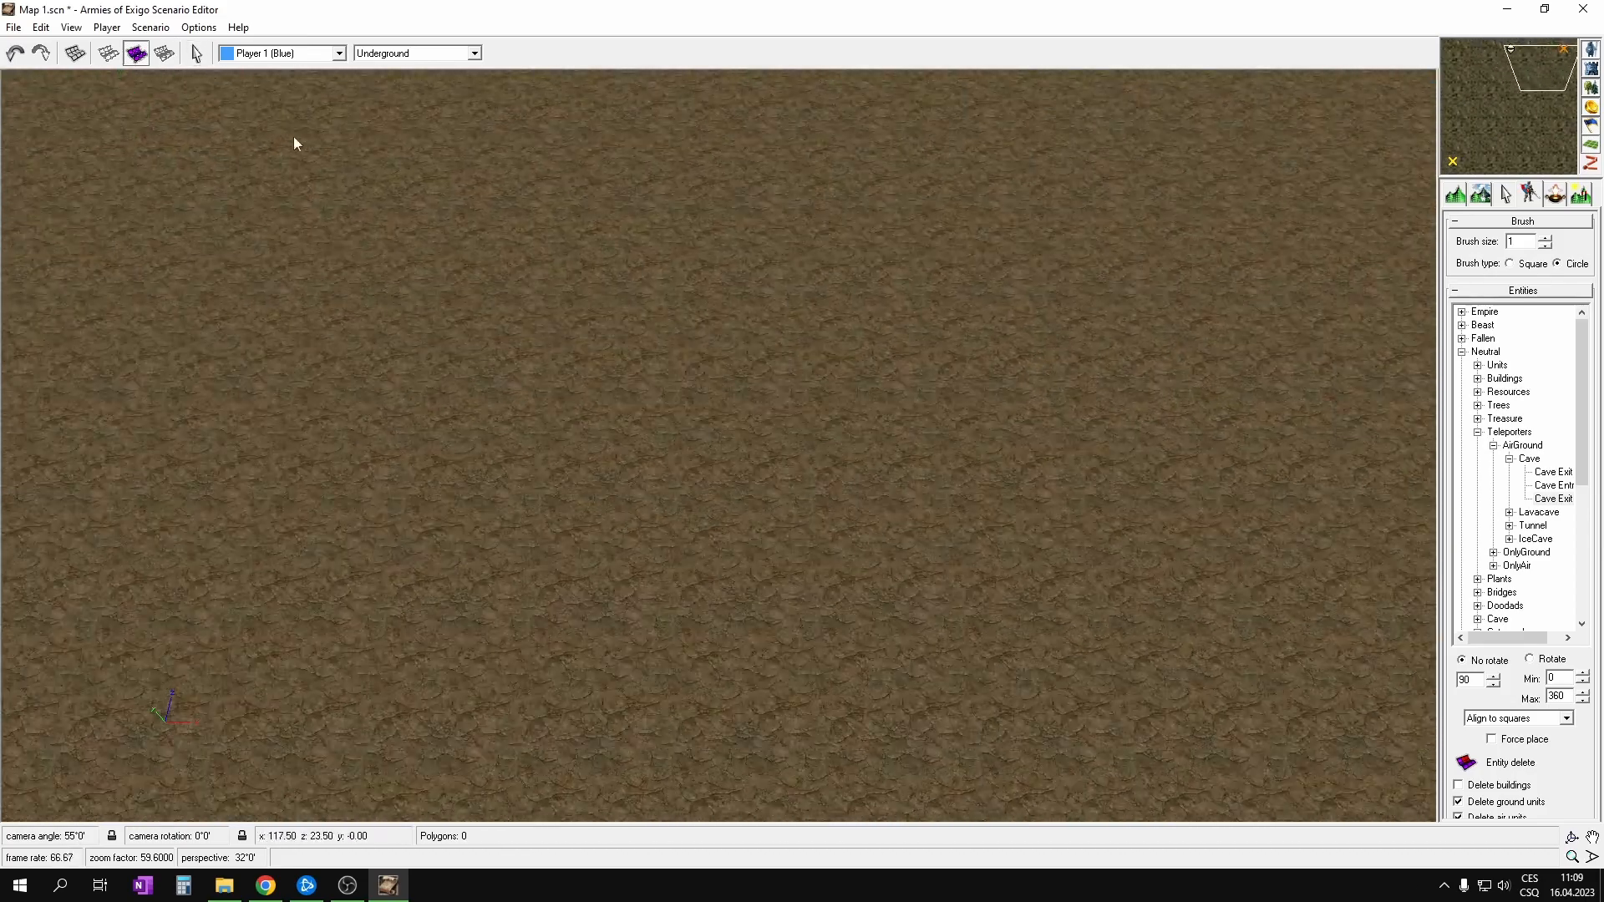
pyautogui.moveTo(953, 359); pyautogui.dragTo(401, 159, button='middle')
pyautogui.click(843, 289)
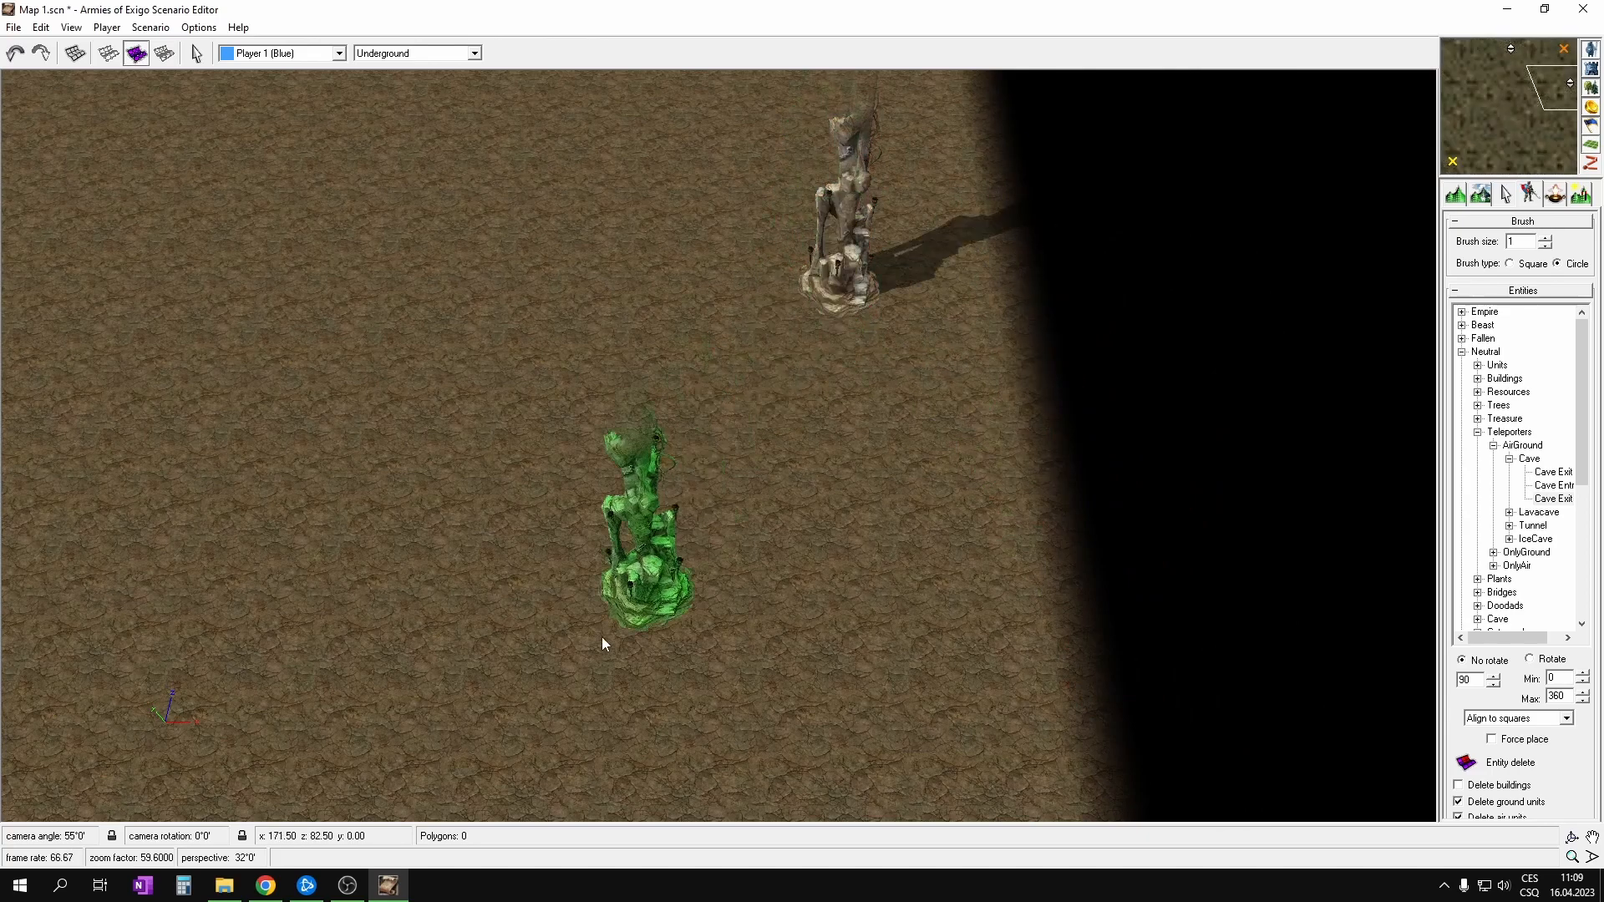
pyautogui.hotkey('ctrl', 'z')
pyautogui.moveTo(840, 560); pyautogui.dragTo(878, 521, button='middle')
pyautogui.click(907, 483)
# Step: Place a Cave Exit near the middle of the Underground map's bottom edge
pyautogui.moveTo(744, 619); pyautogui.dragTo(938, 403, button='middle')
pyautogui.moveTo(563, 423); pyautogui.dragTo(773, 138, button='middle')
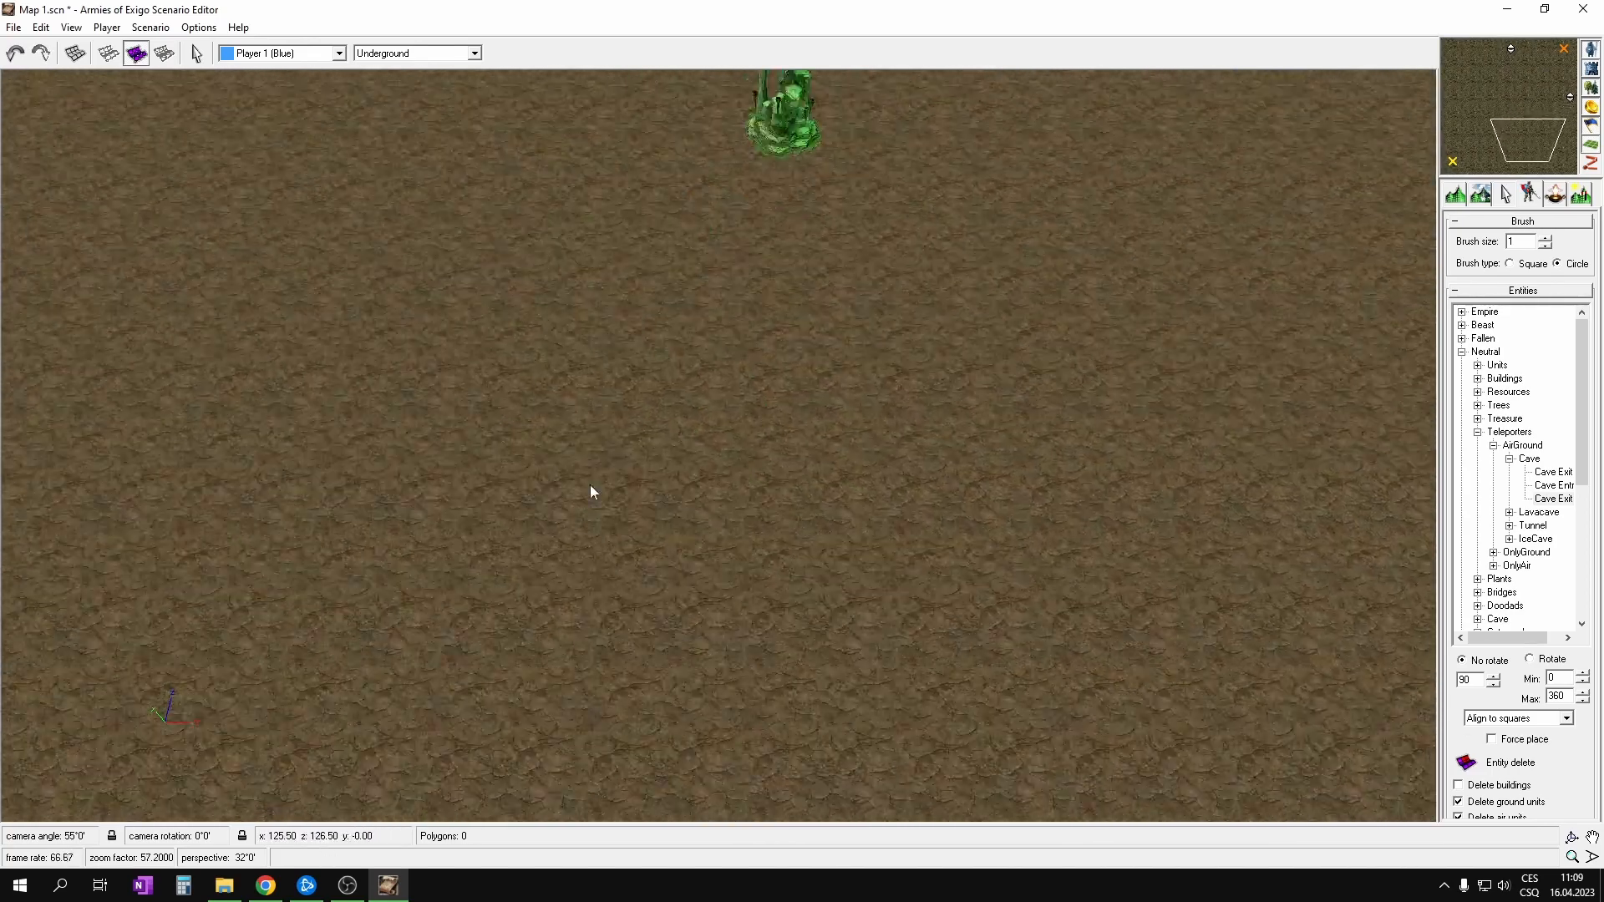
pyautogui.moveTo(572, 665); pyautogui.dragTo(683, 125, button='middle')
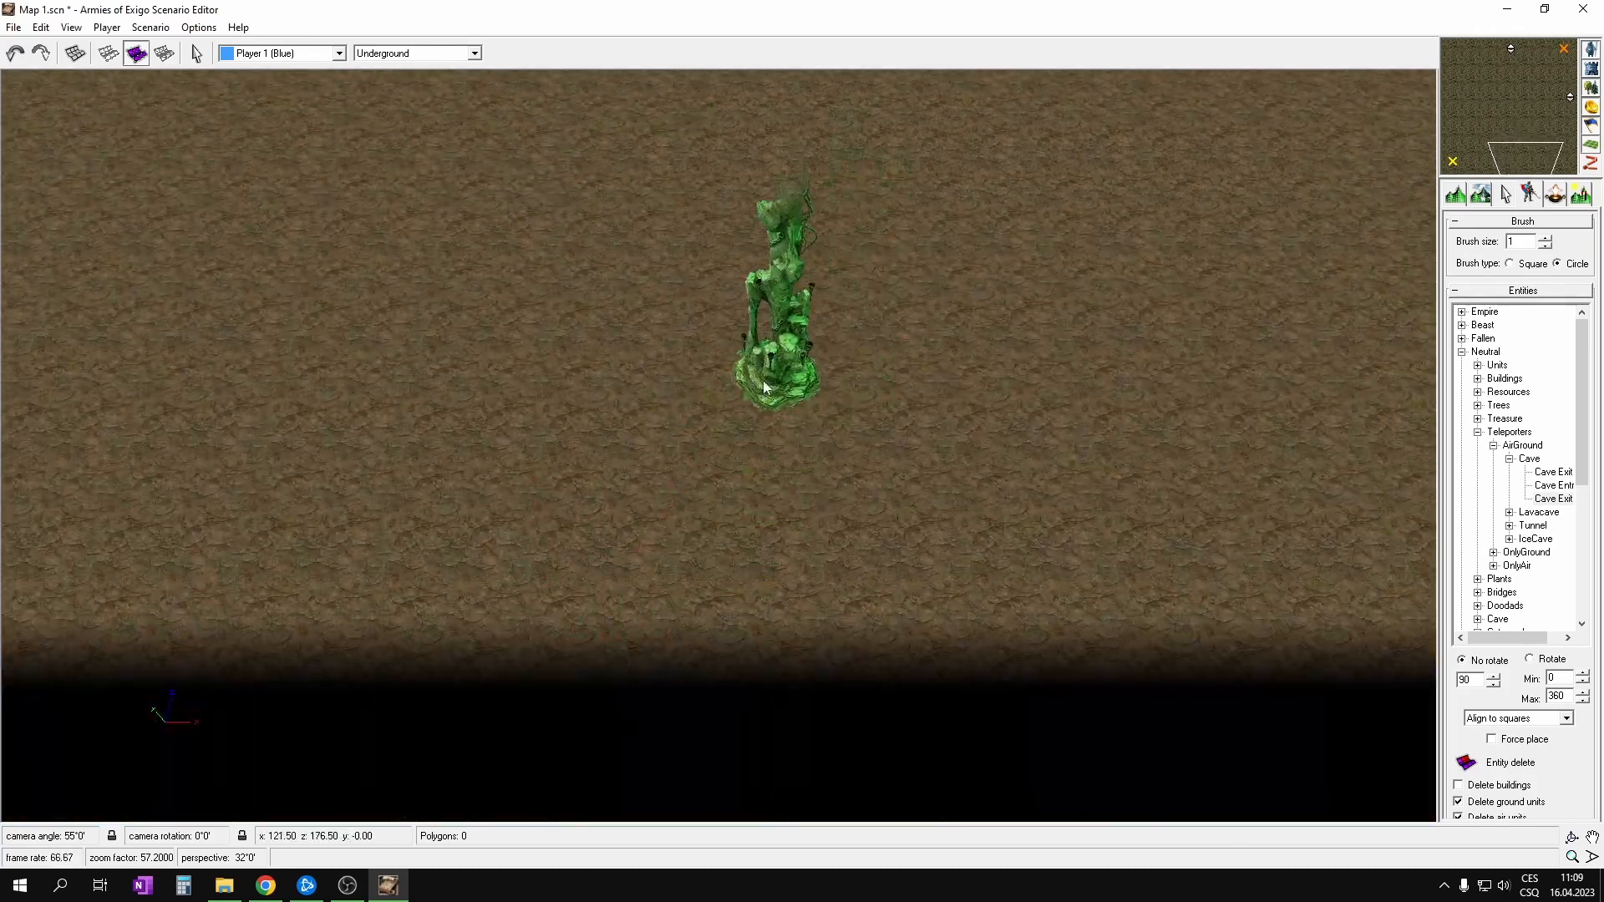
pyautogui.click(805, 378)
# Step: Place a Cave Exit near the middle of the Underground map's left edge, undoing the first placement and repositioning it
pyautogui.click(1470, 100)
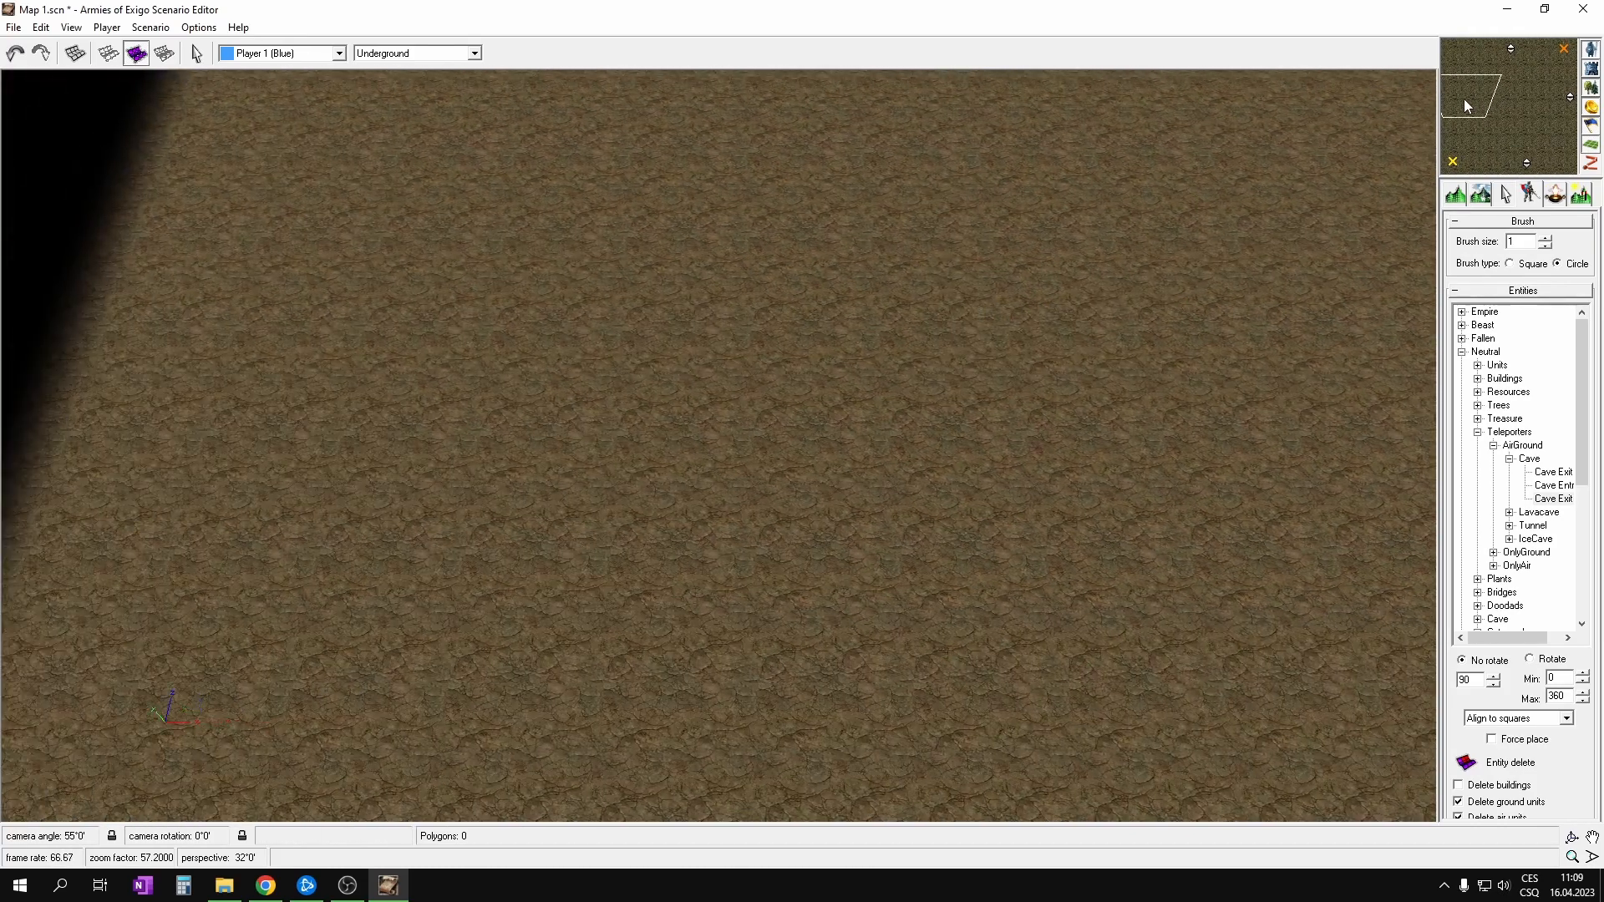
pyautogui.click(303, 326)
pyautogui.hotkey('ctrl', 'z')
pyautogui.hotkey('ctrl', 'z')
pyautogui.hotkey('ctrl', 'z')
pyautogui.hotkey('ctrl', 'z')
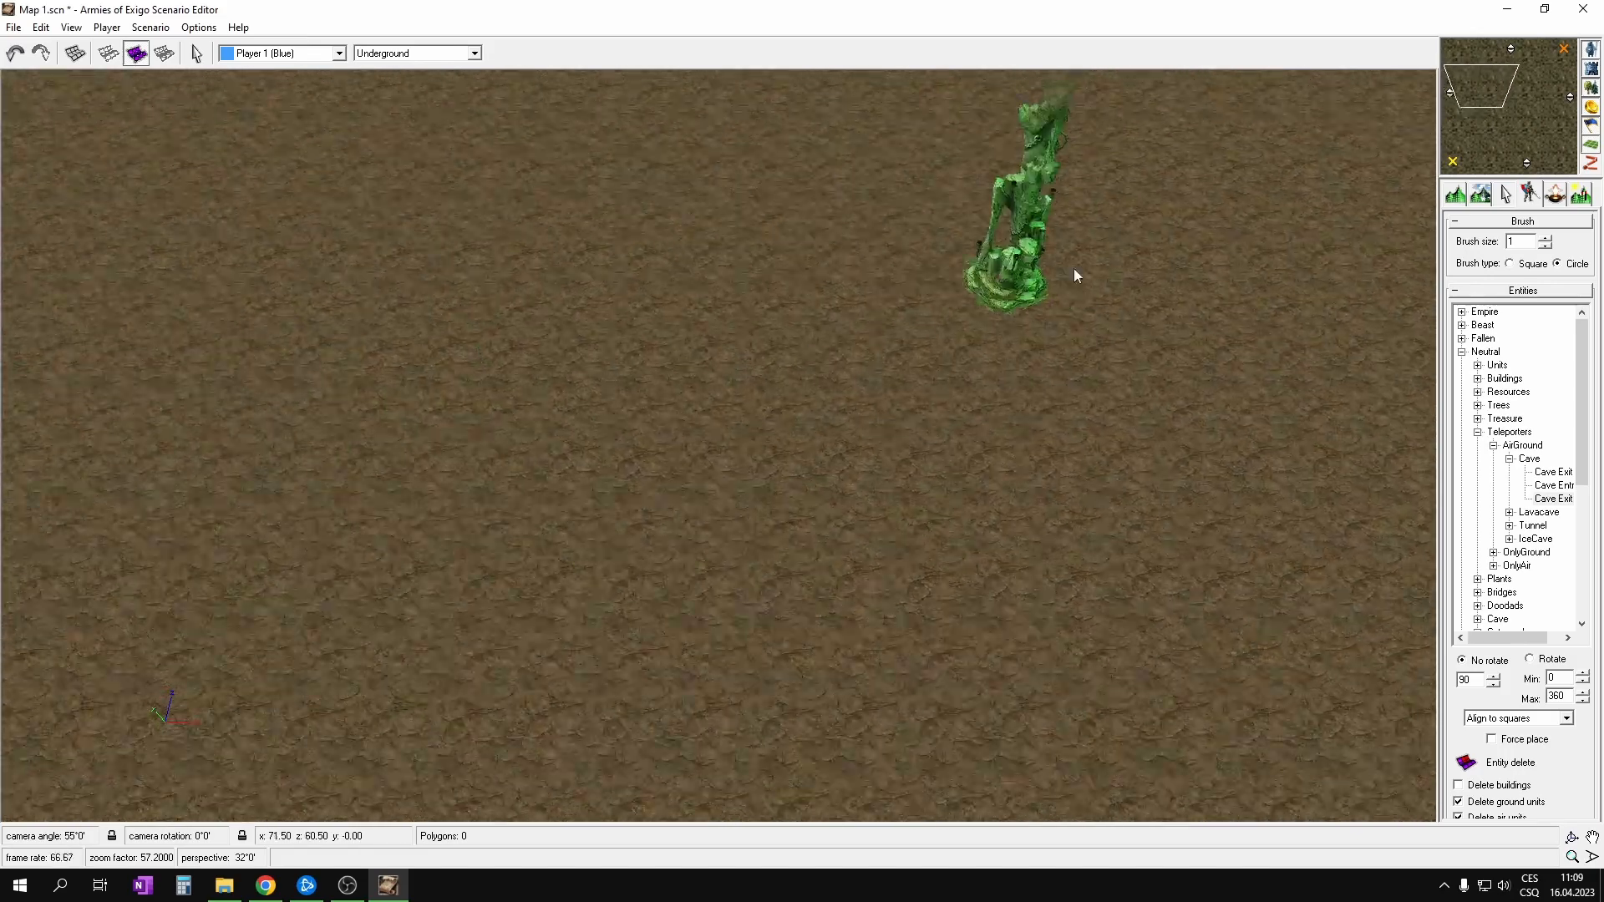
pyautogui.click(624, 389)
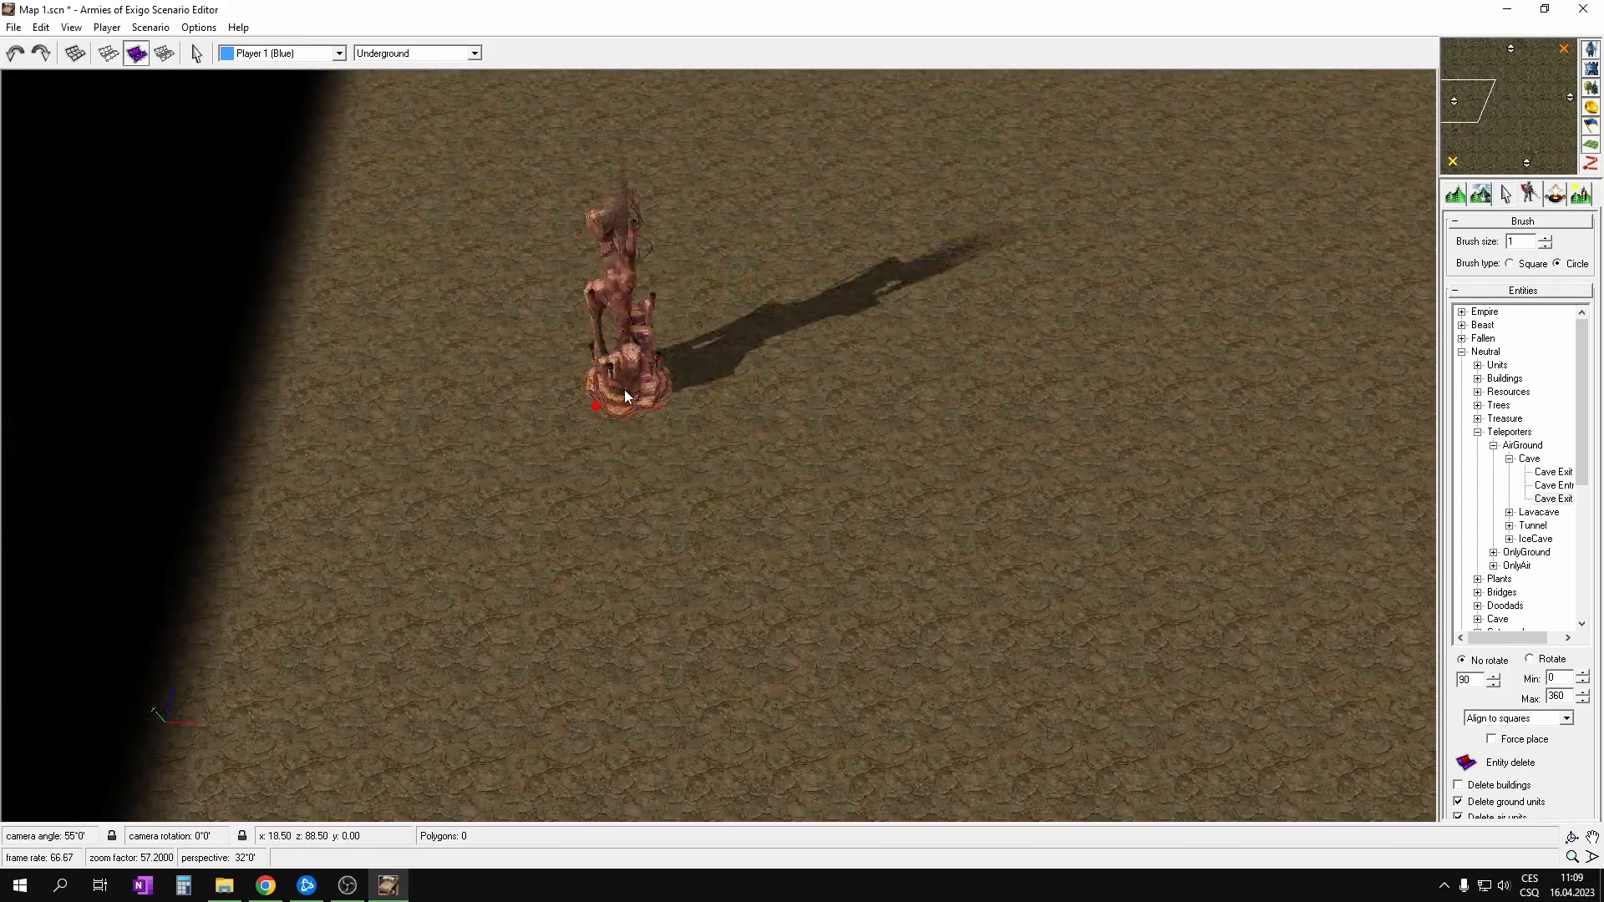
# Step: Undo the left-edge Cave Exit on the Underground level and place it again slightly farther inward
pyautogui.hotkey('ctrl', 'z')
pyautogui.click(737, 378)
pyautogui.press('Right')
pyautogui.press('Up')
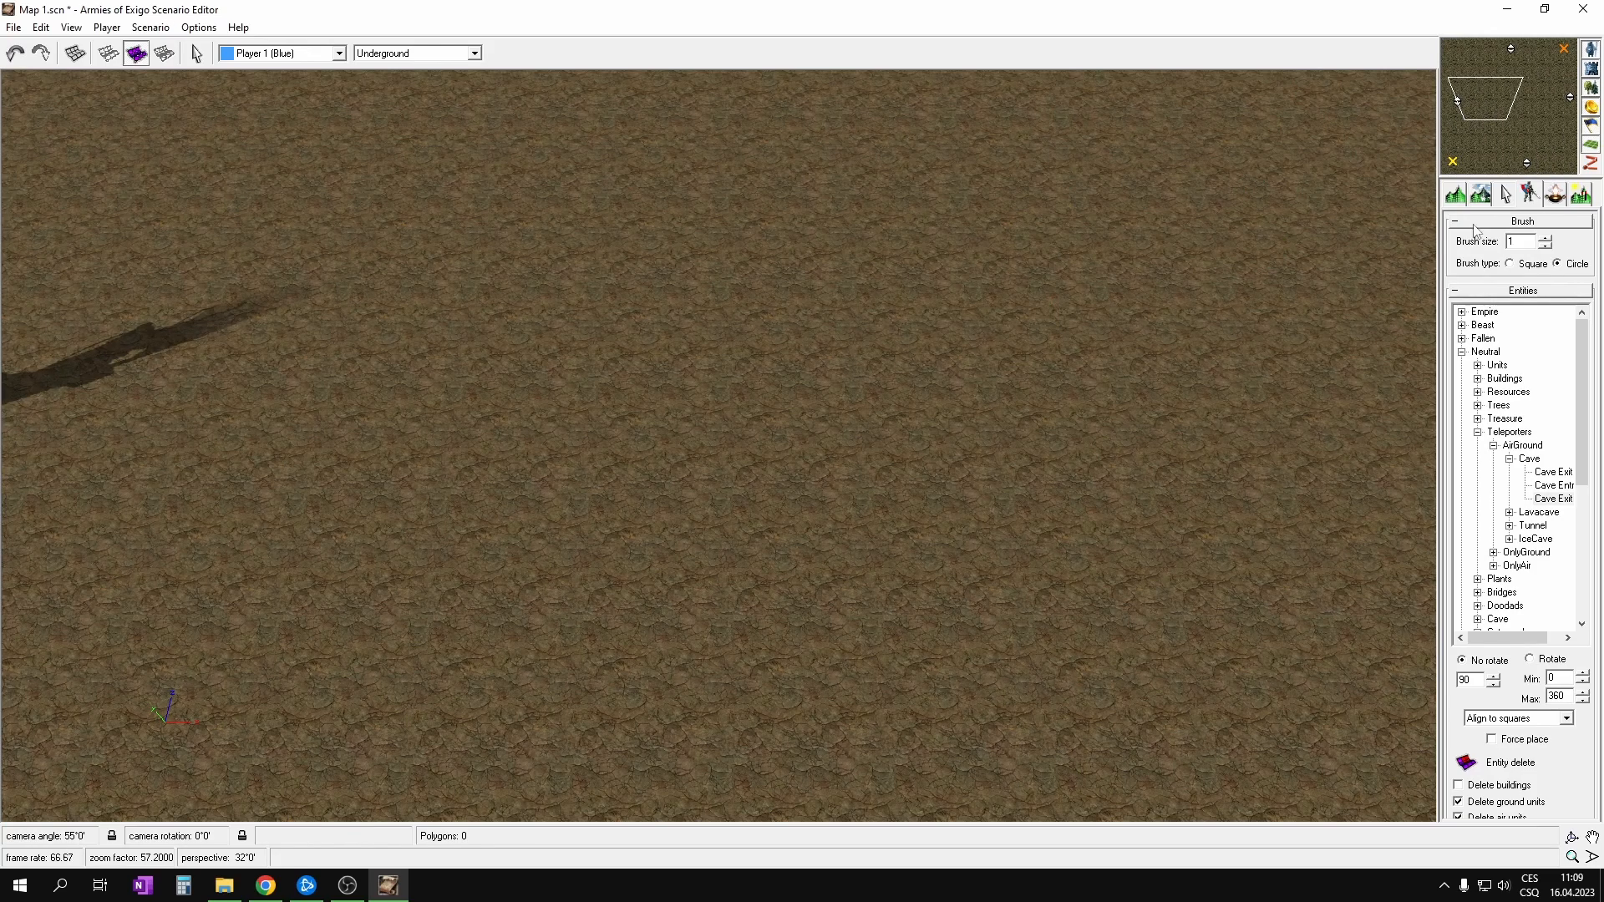
# Step: Reposition the Cave Exit near the bottom edge of the Underground map slightly inward and closer to the map's vertical centre line
pyautogui.moveTo(1516, 147); pyautogui.dragTo(1527, 160)
pyautogui.moveTo(692, 418); pyautogui.dragTo(456, 315)
pyautogui.press('Up')
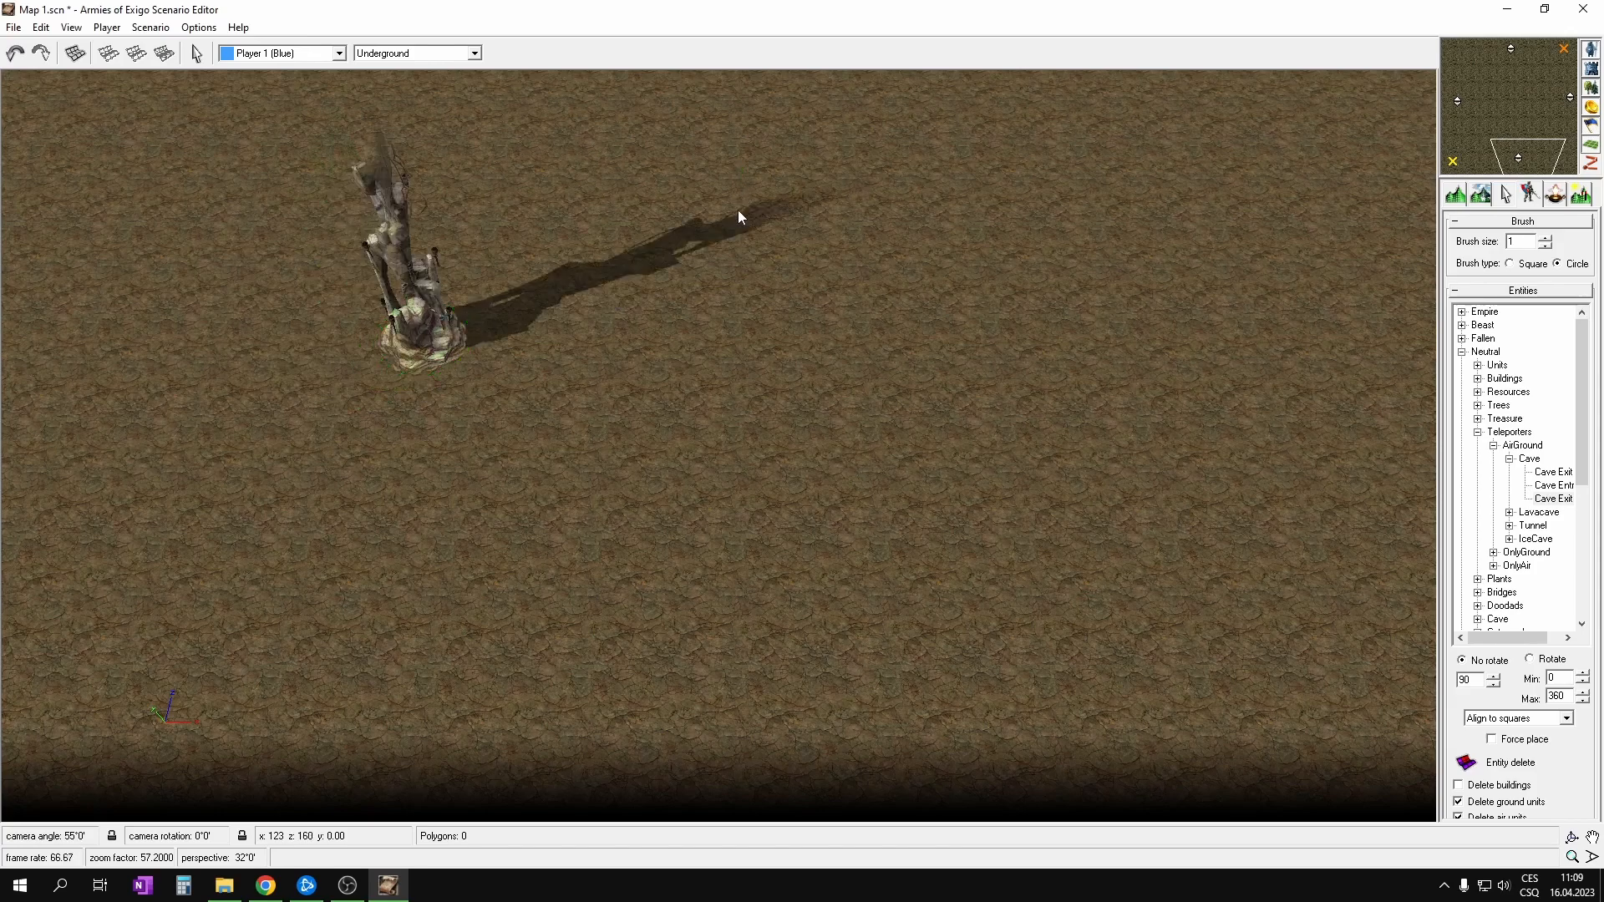
pyautogui.press('Up')
pyautogui.press('Up')
pyautogui.press('Up')
pyautogui.press('Up')
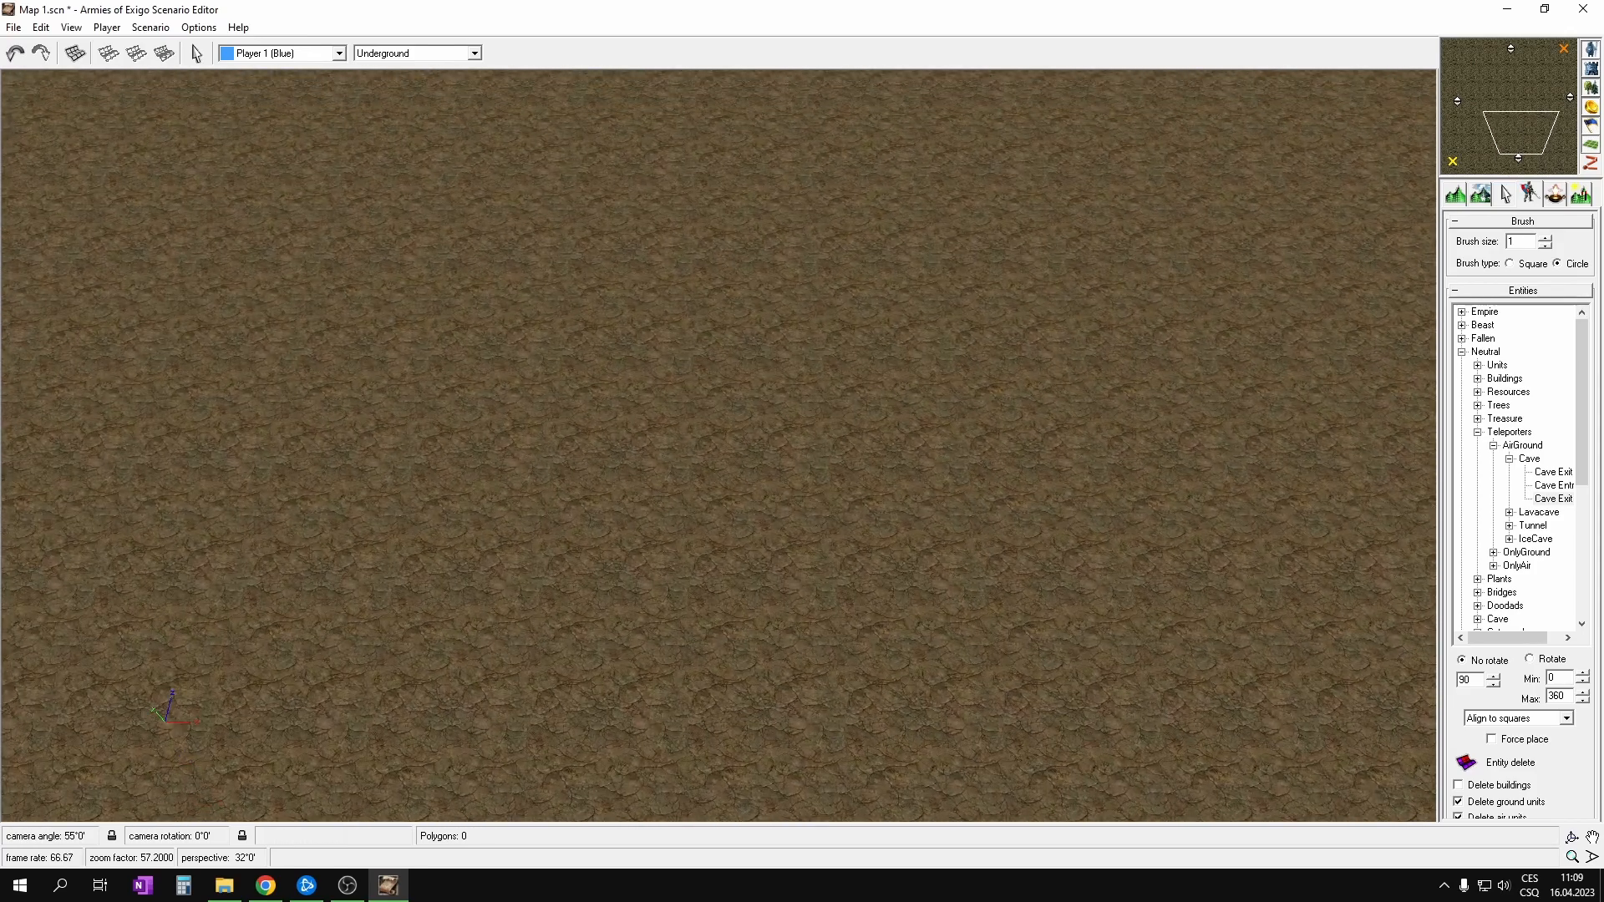
# Step: Check the top-centre Cave Exit, switch to the Surface level and bring its top-centre Cave Entrance into view
pyautogui.hotkey('alt', 'Tab')
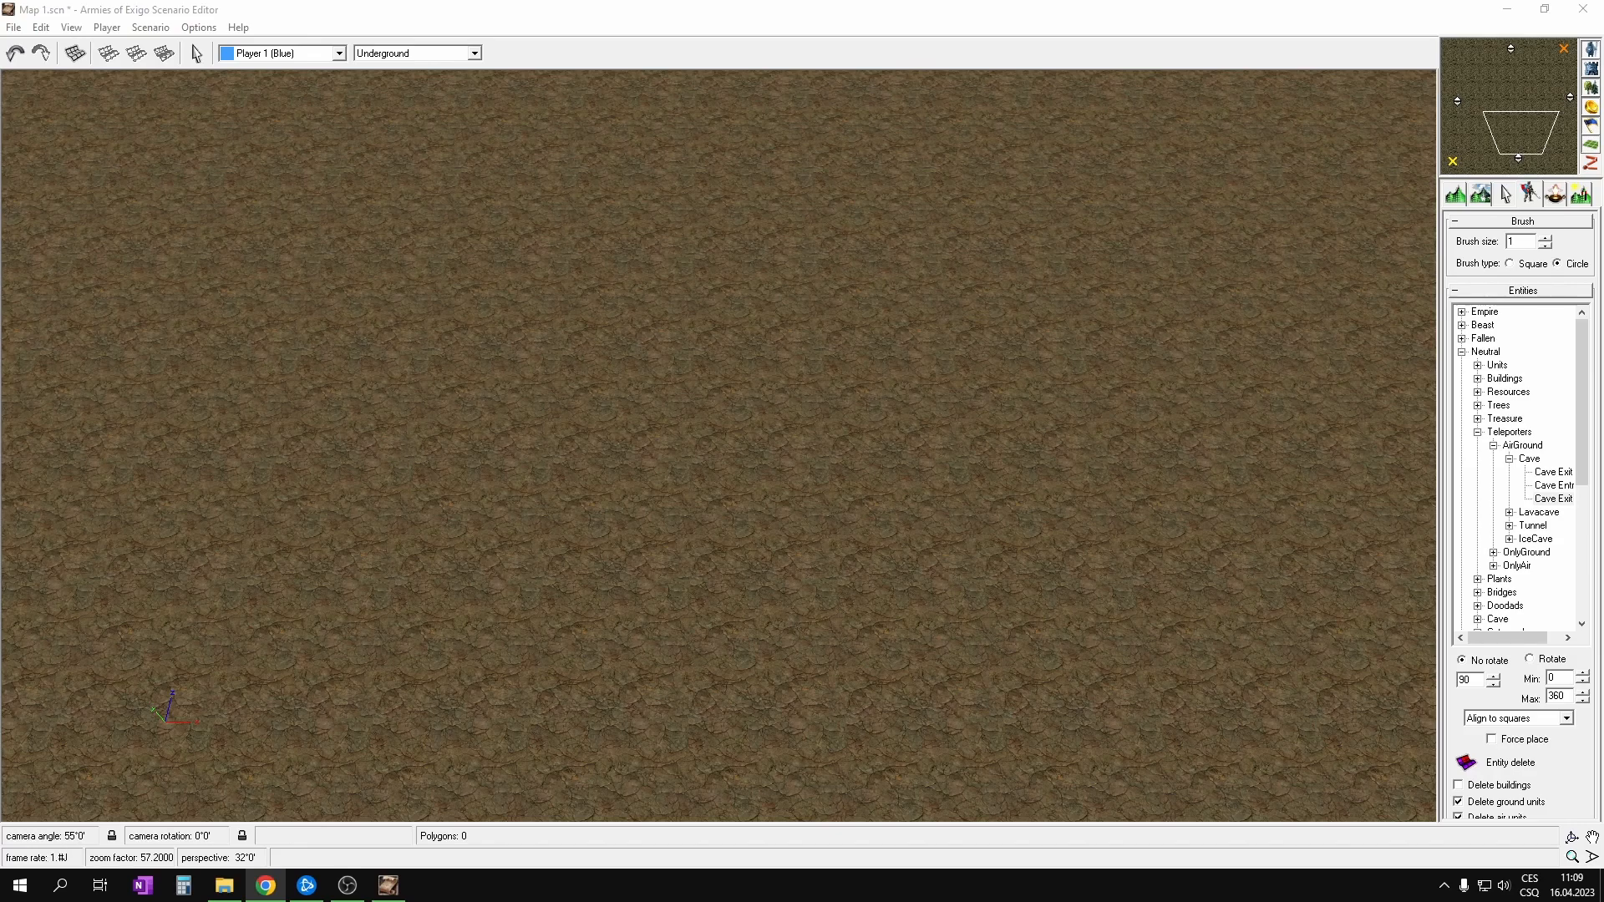
pyautogui.click(1511, 62)
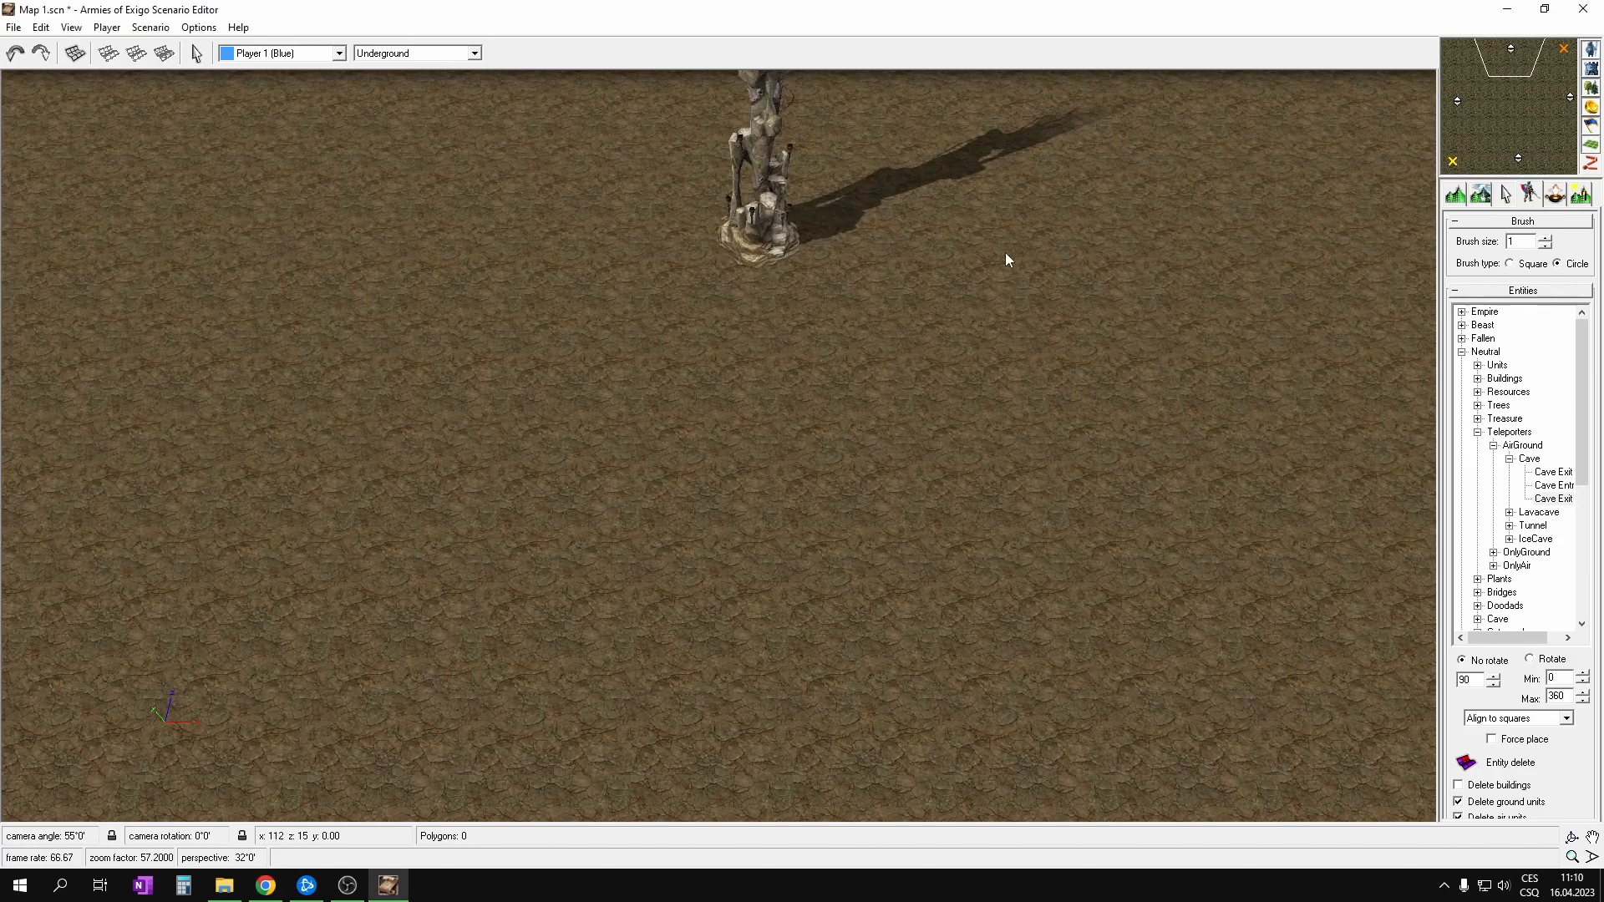
pyautogui.moveTo(983, 378); pyautogui.dragTo(599, 181)
pyautogui.press('Tab')
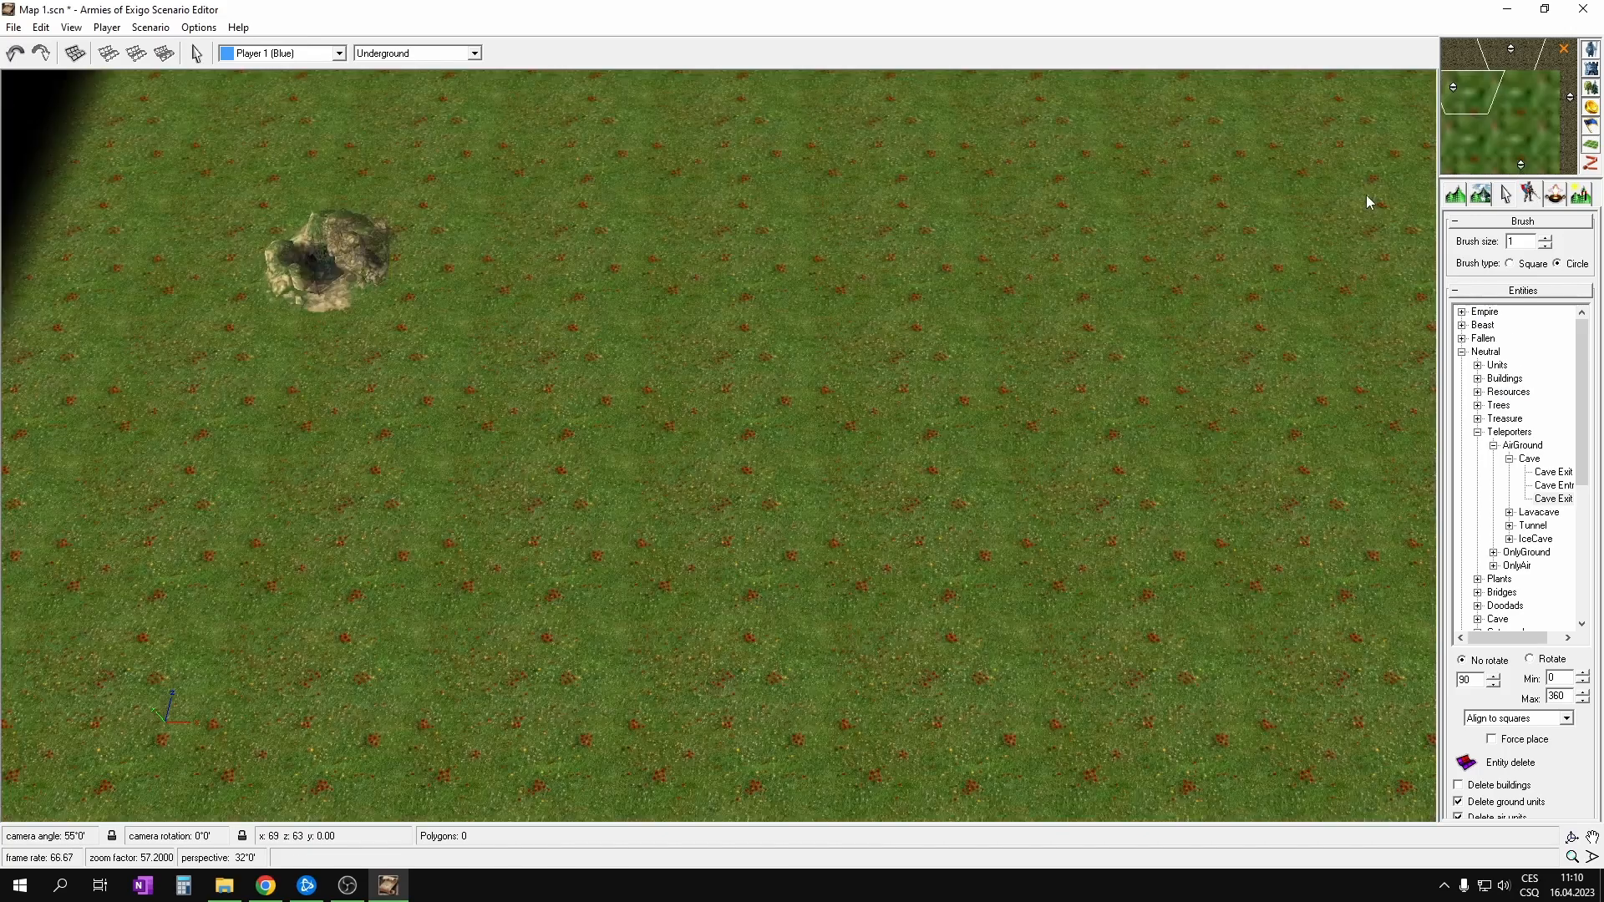
pyautogui.moveTo(680, 379); pyautogui.dragTo(299, 206)
pyautogui.click(1511, 61)
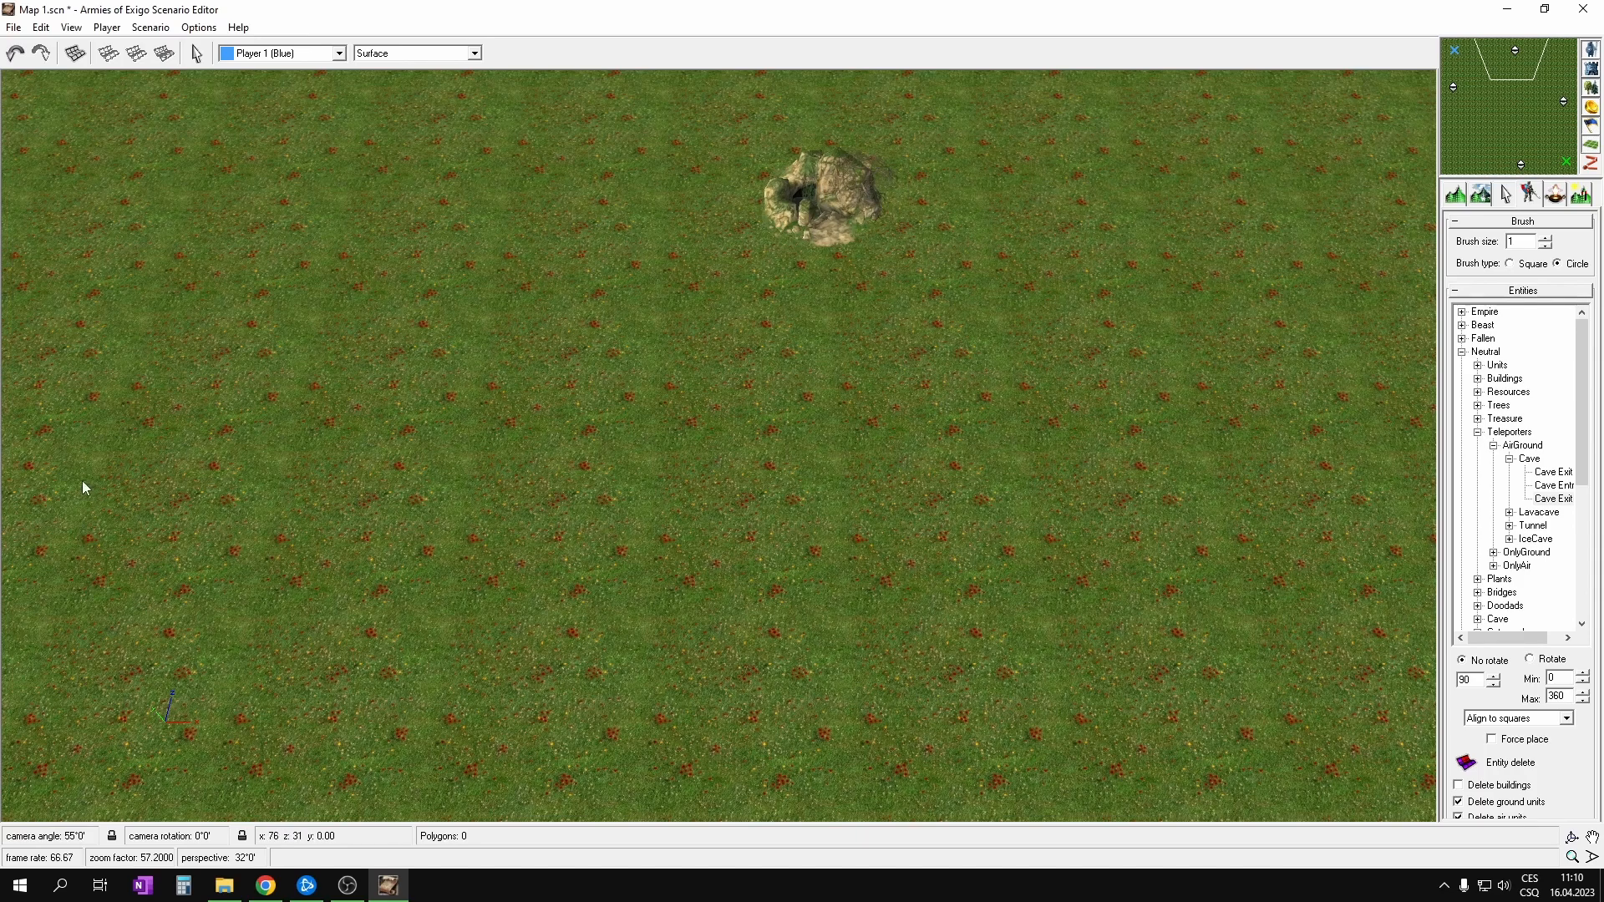
pyautogui.click(265, 885)
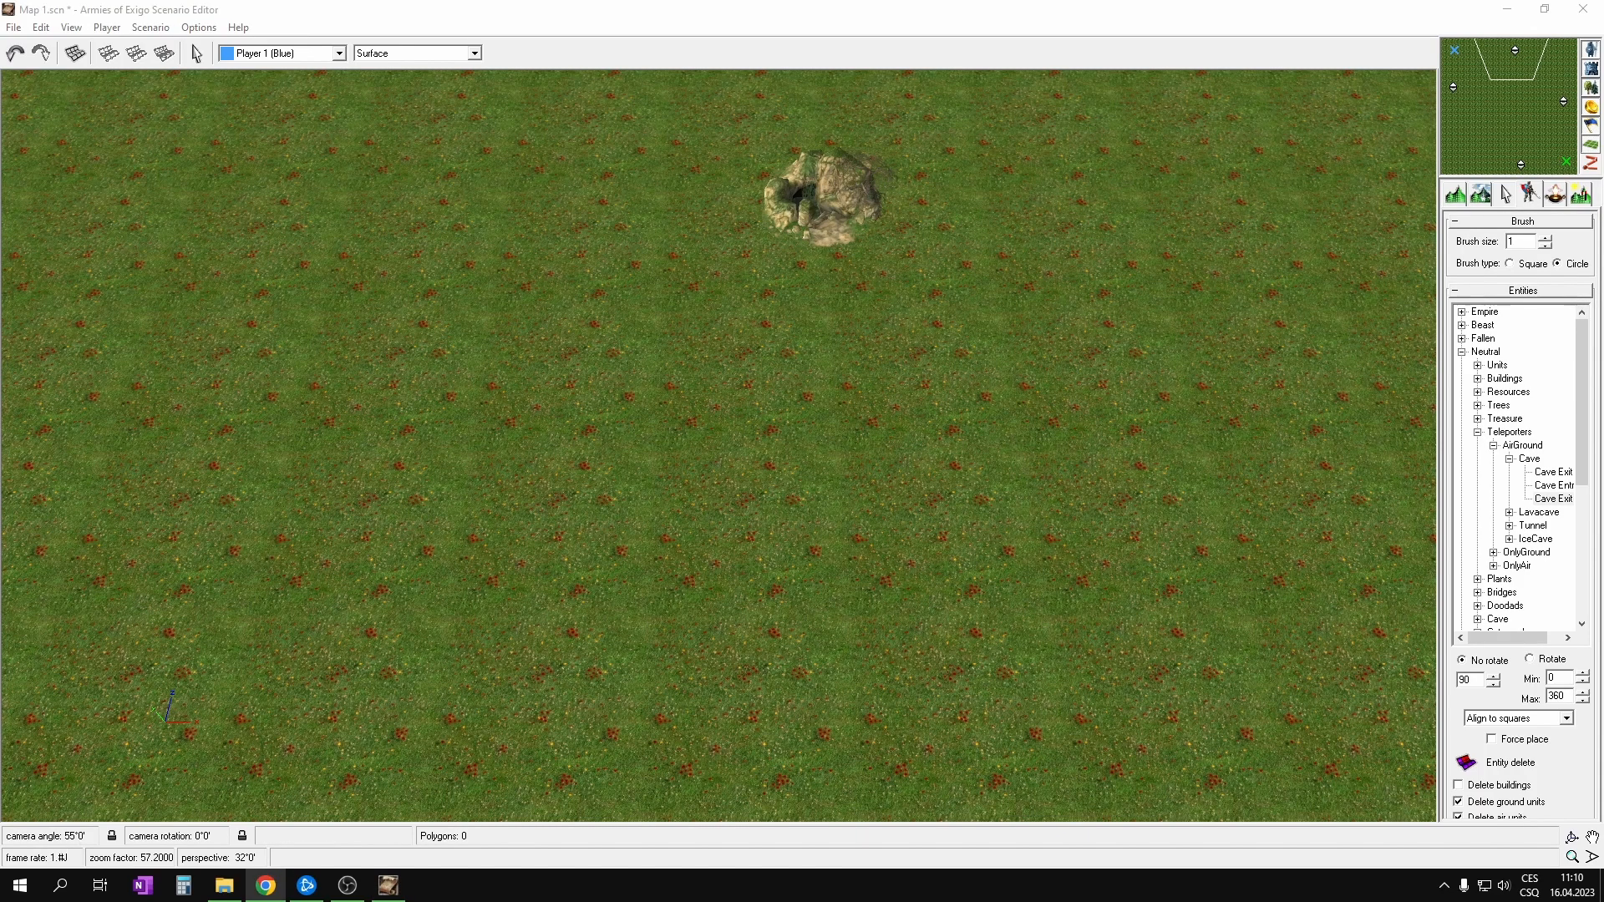
pyautogui.click(578, 493)
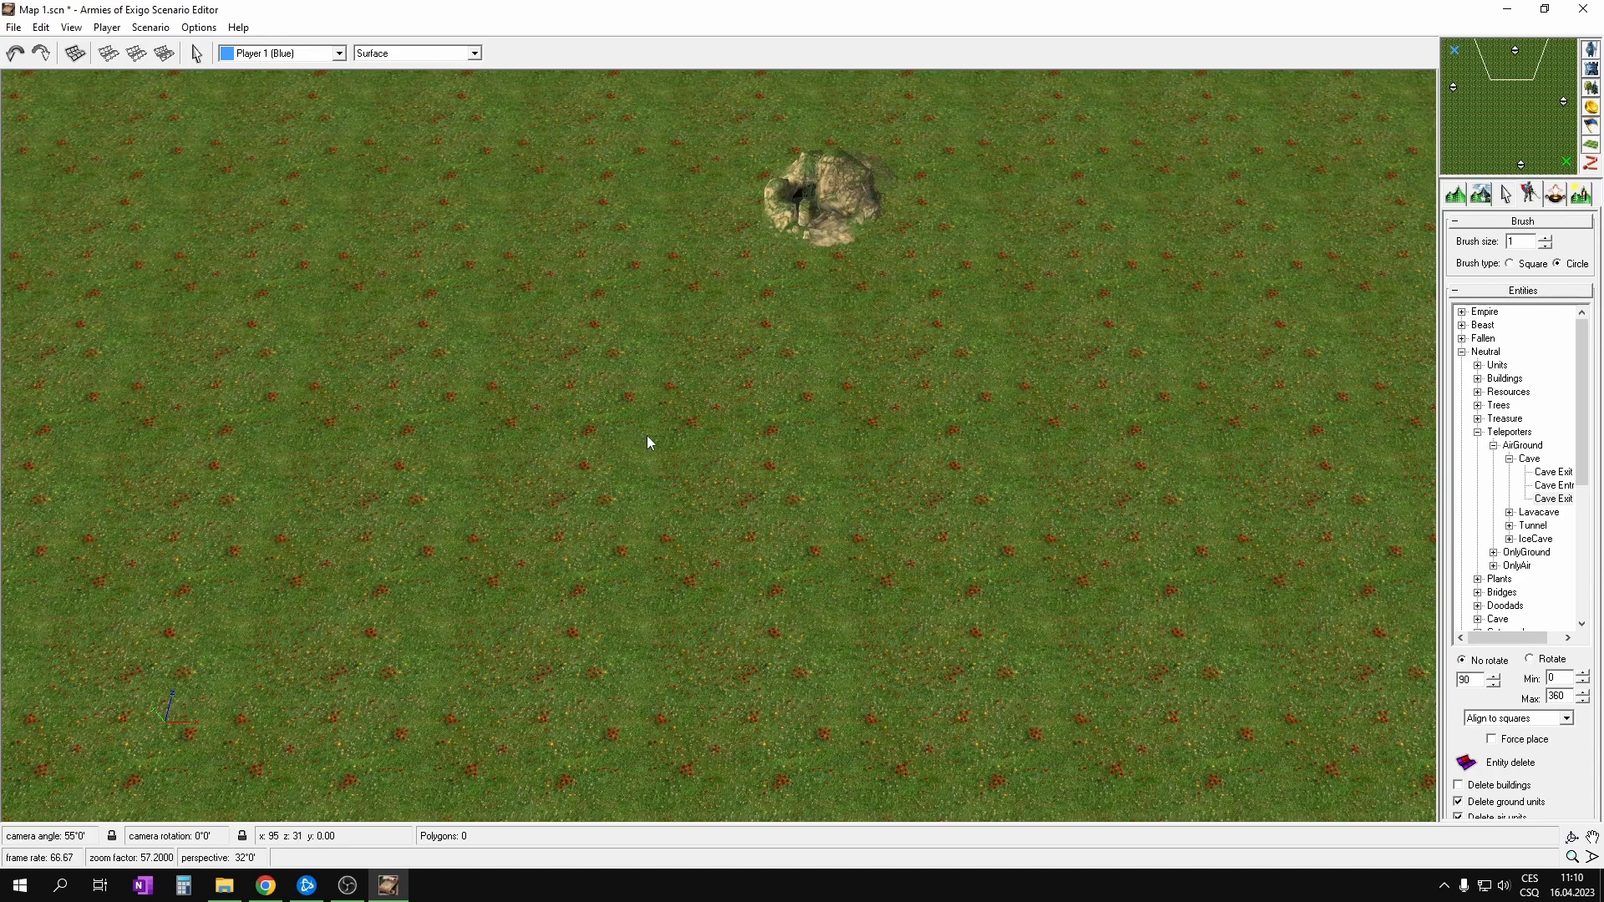
pyautogui.moveTo(690, 434); pyautogui.dragTo(708, 424, button='right')
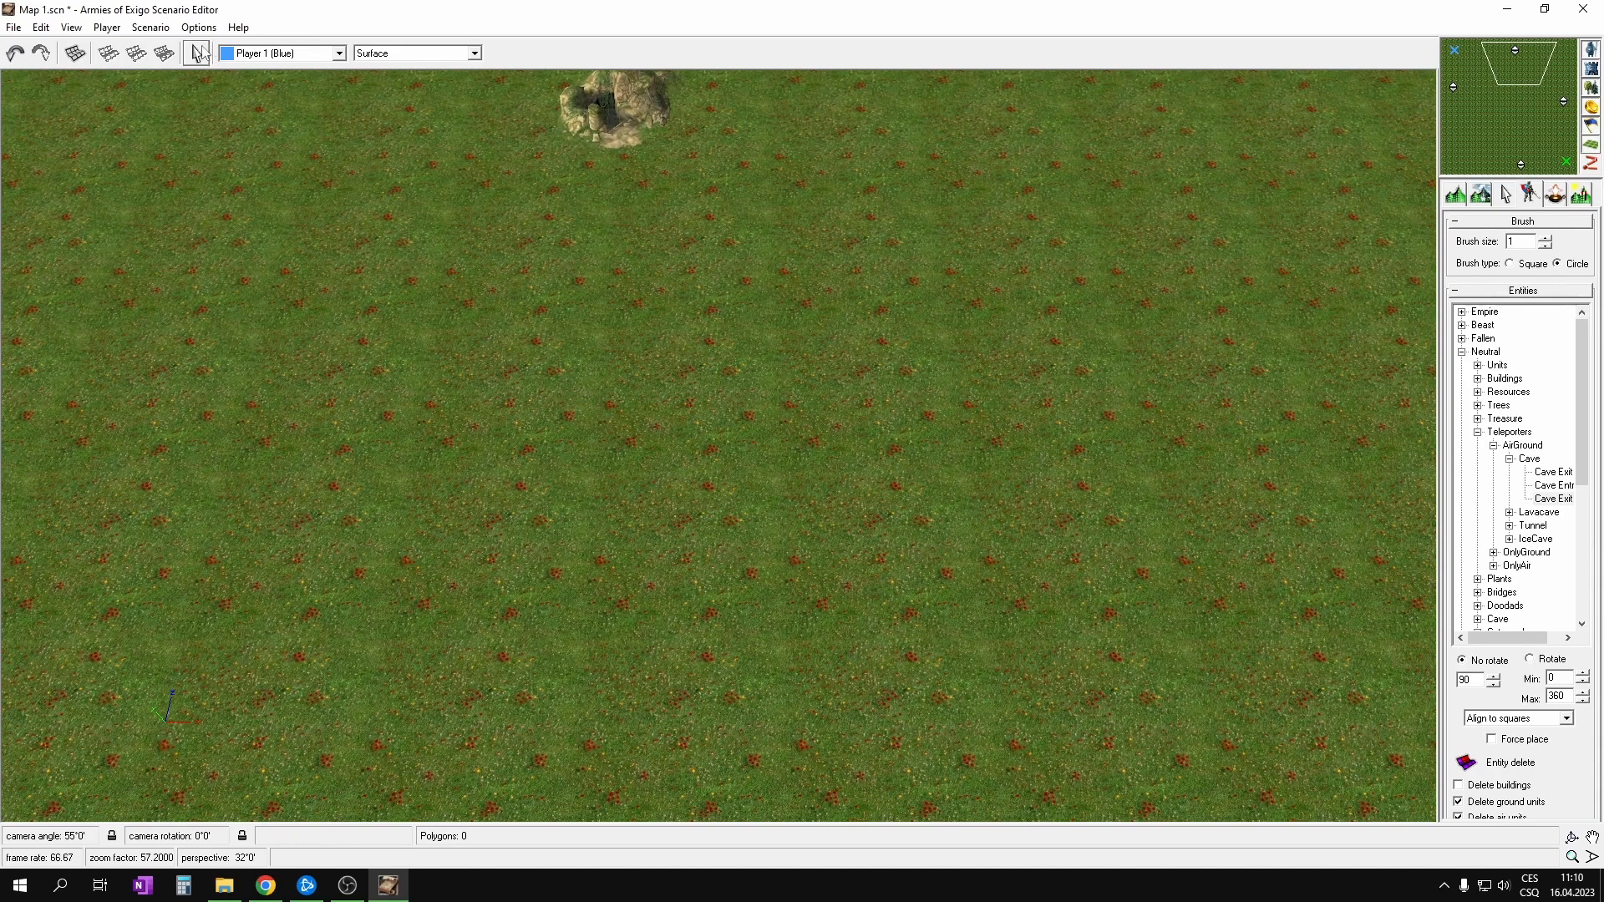
# Step: Open the Trigger editor and add a Set2WayTeleport action from the Entity Commands to the common scenario triggers
pyautogui.click(156, 28)
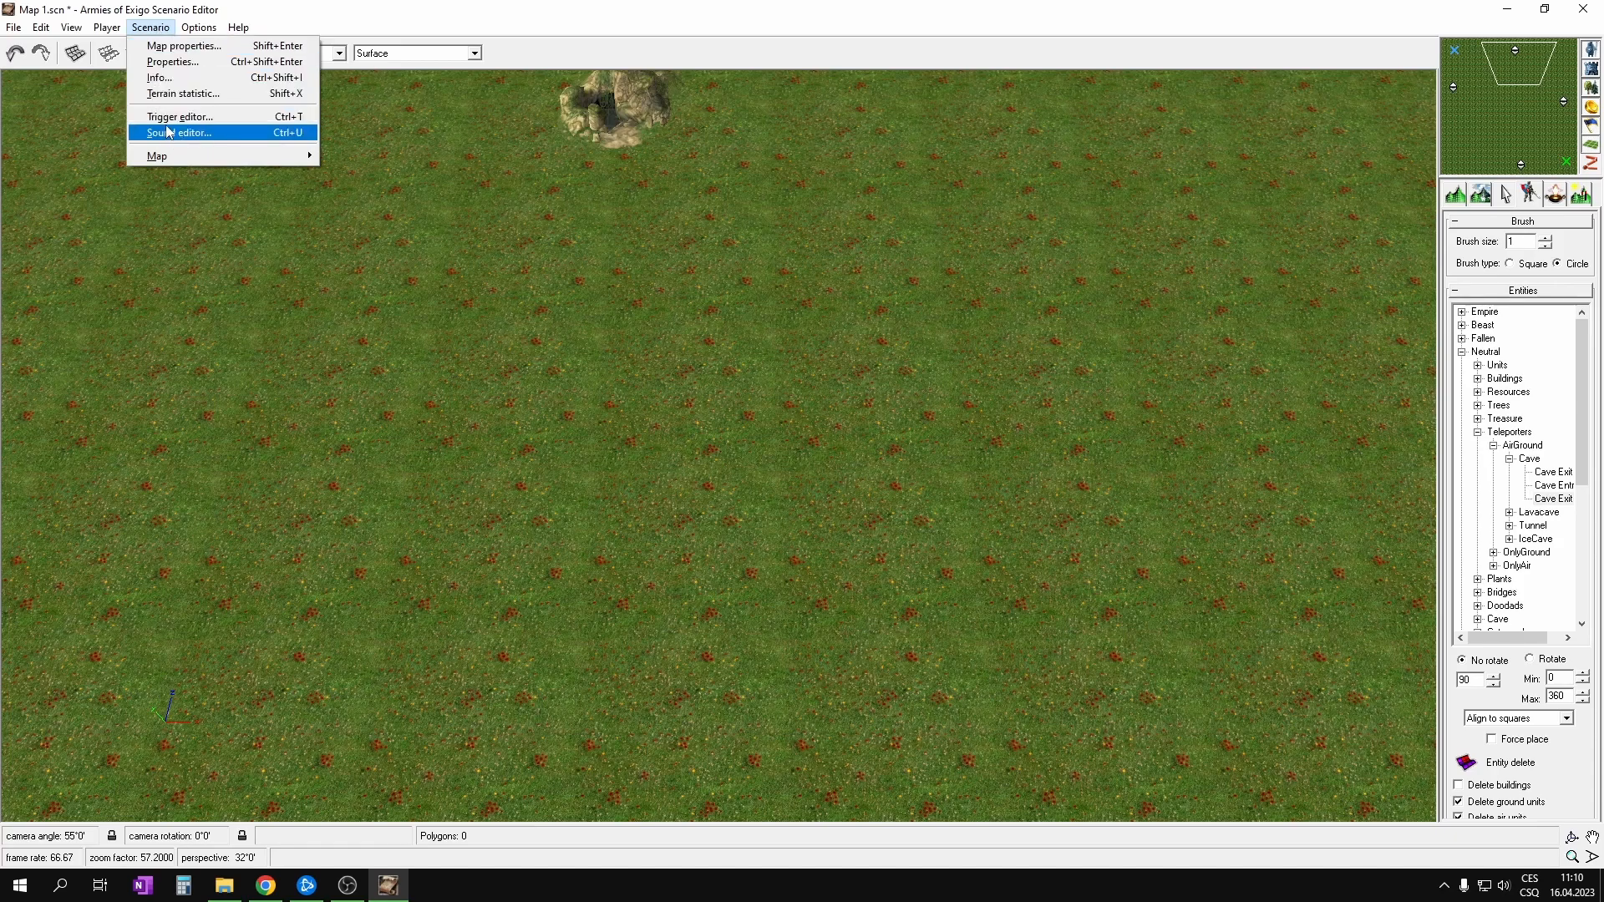
pyautogui.click(648, 269)
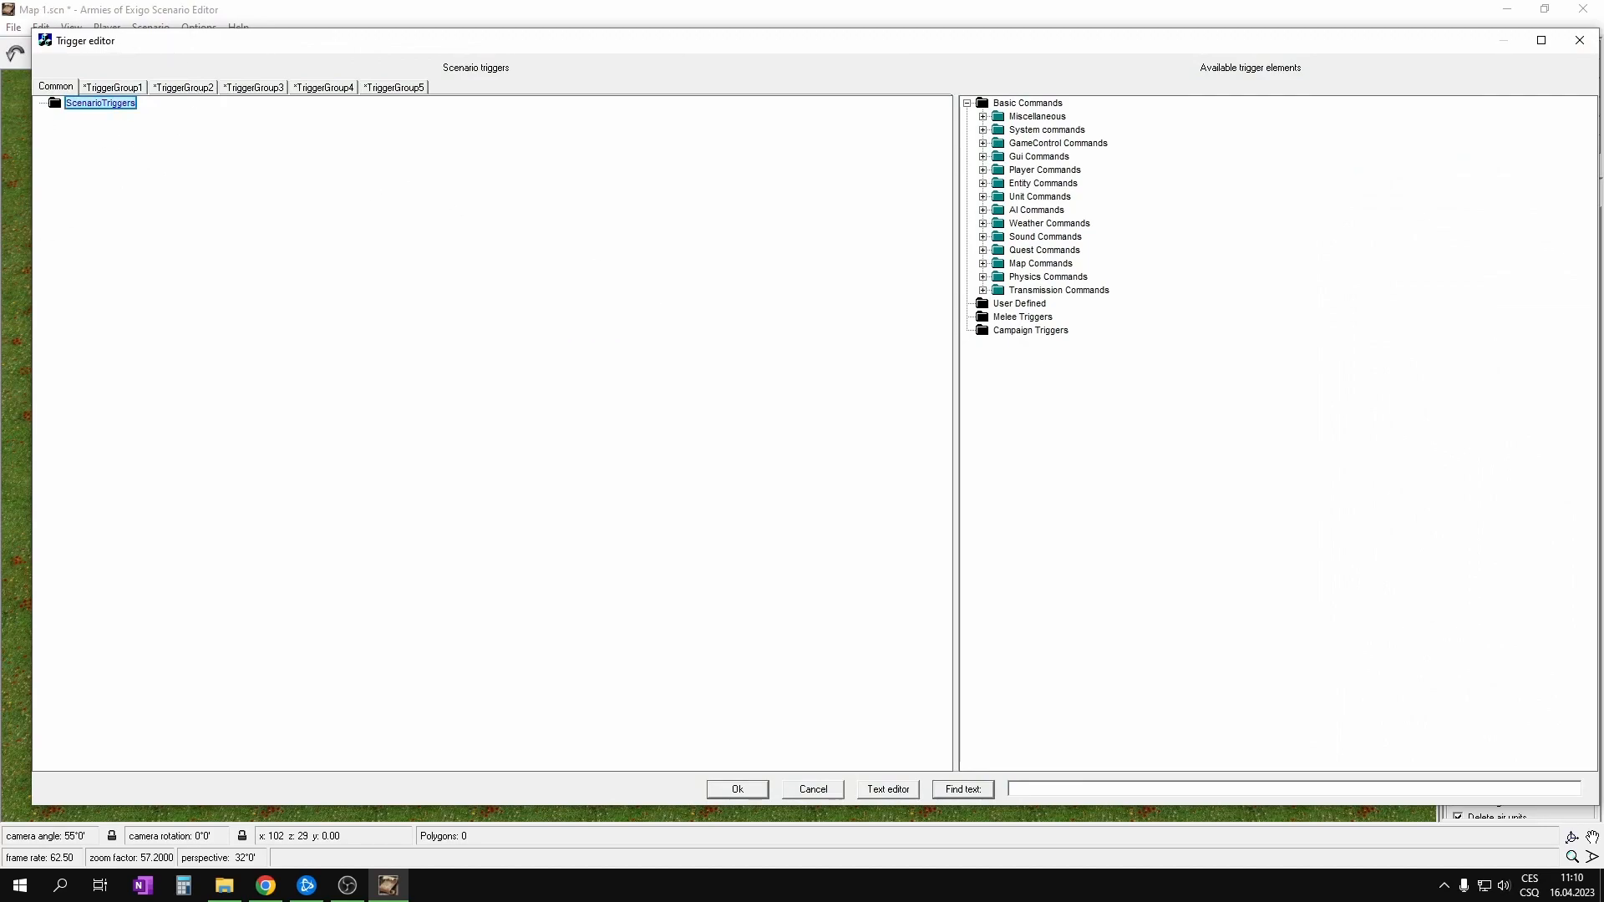
pyautogui.hotkey('alt', 'Tab')
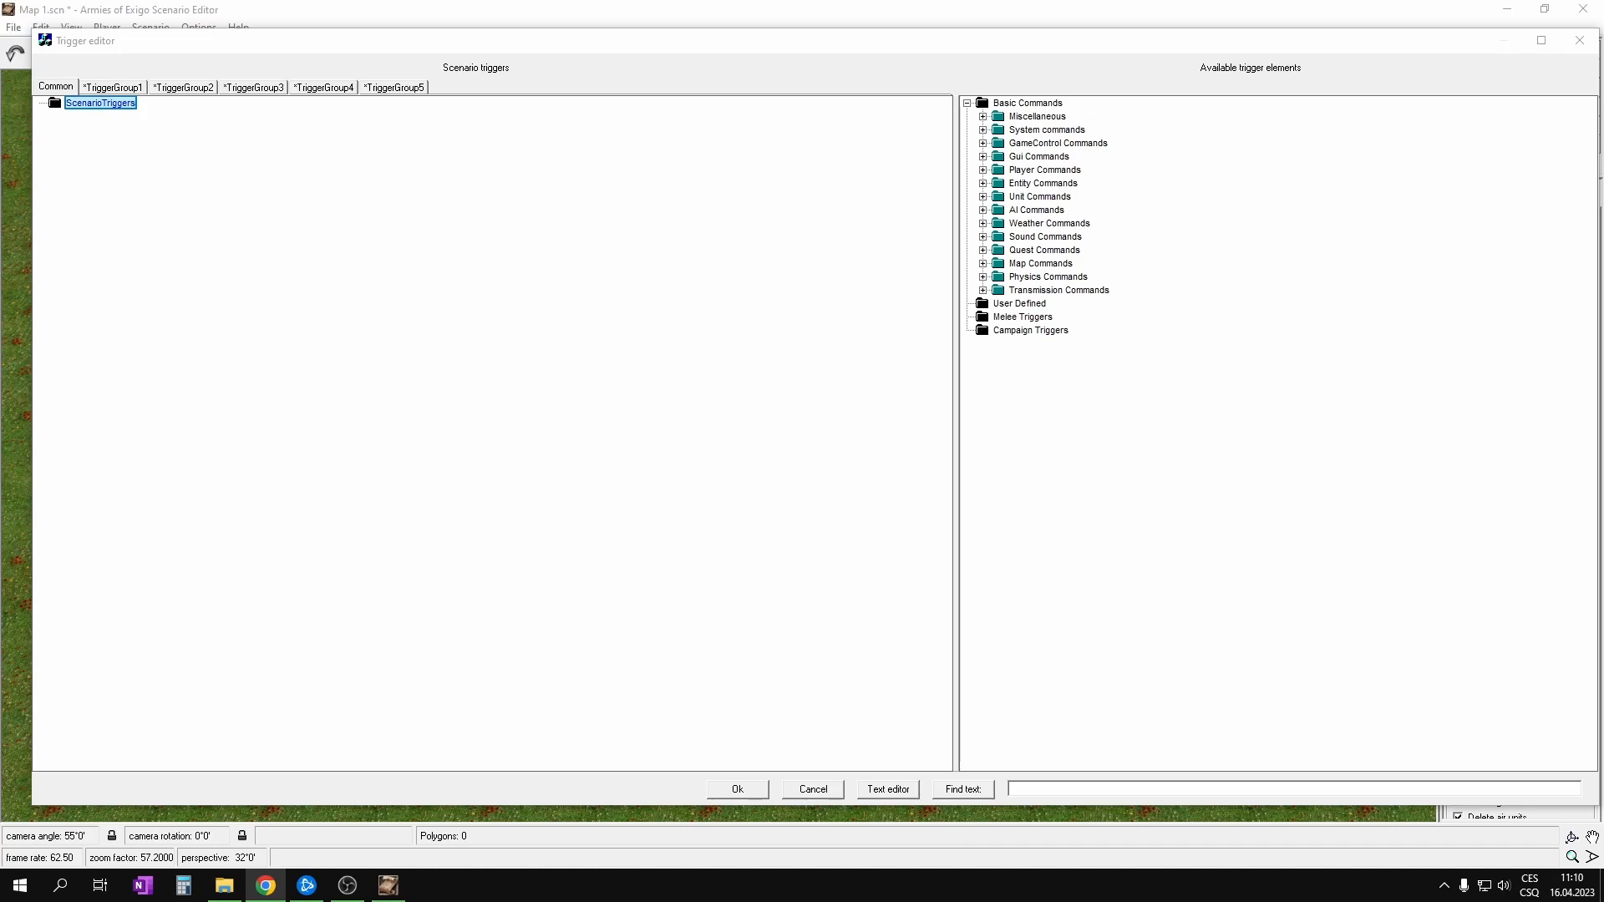
pyautogui.click(1566, 357)
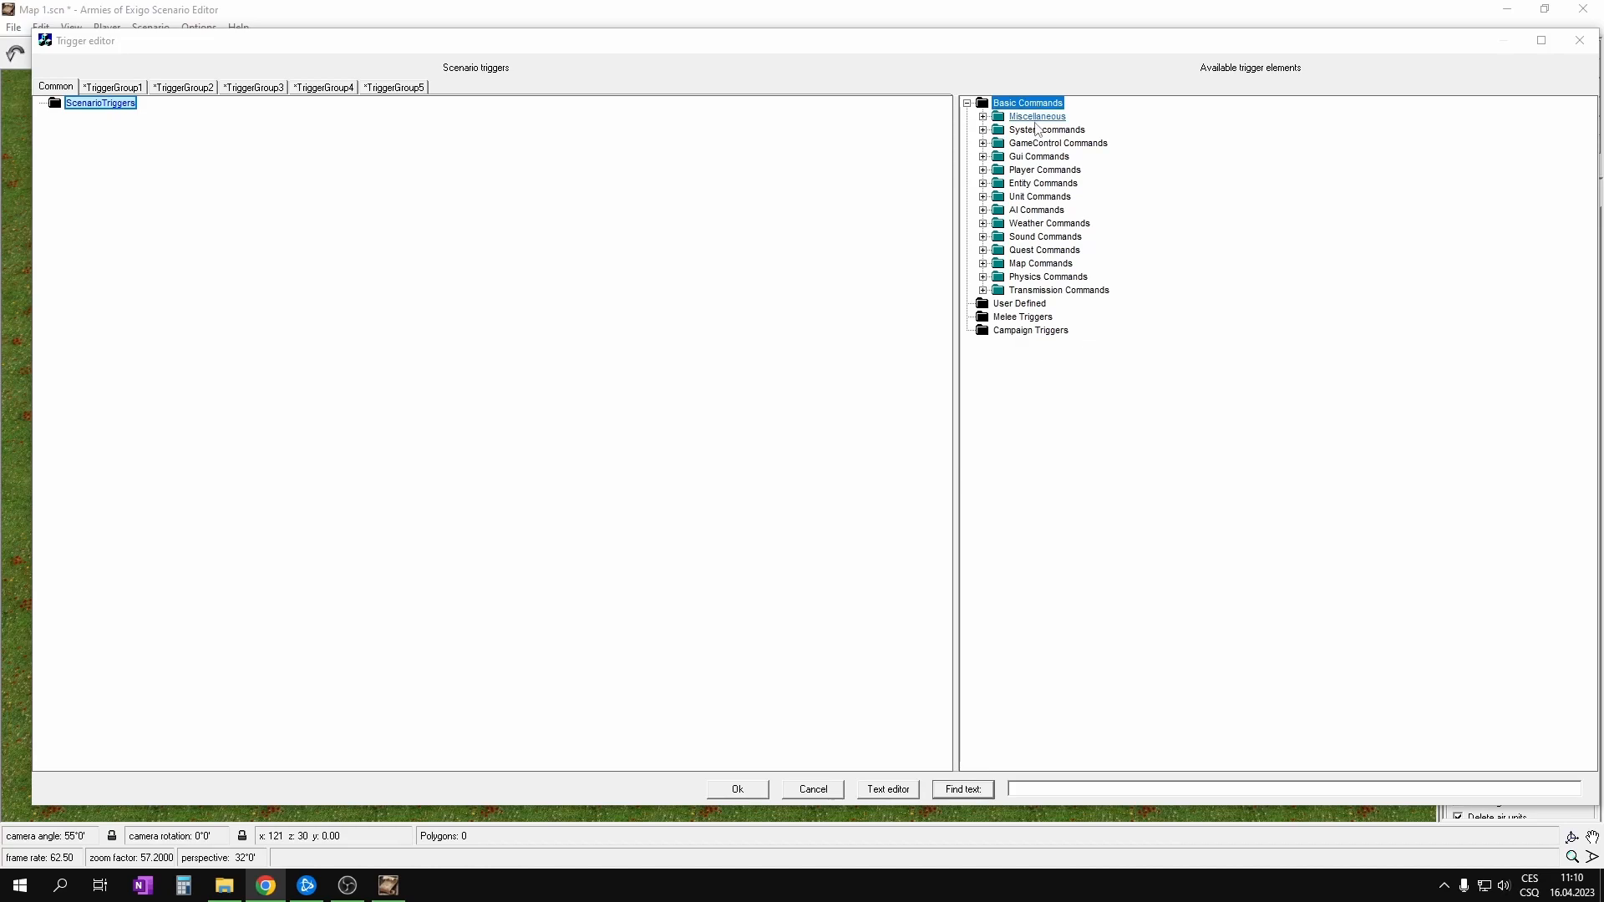
pyautogui.click(983, 183)
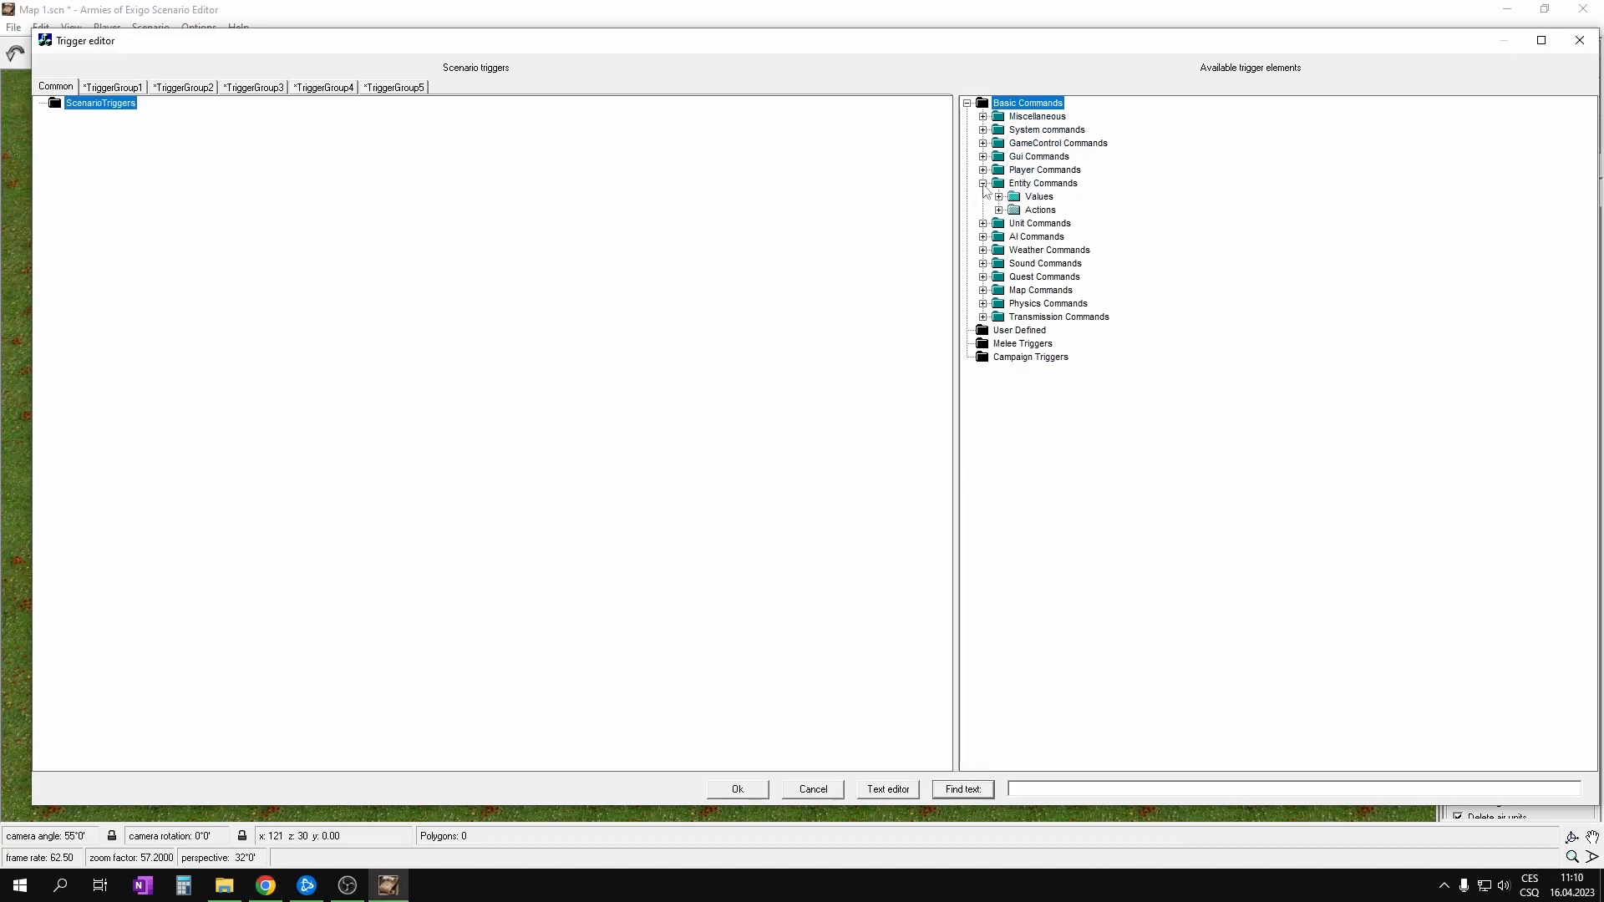
pyautogui.click(999, 210)
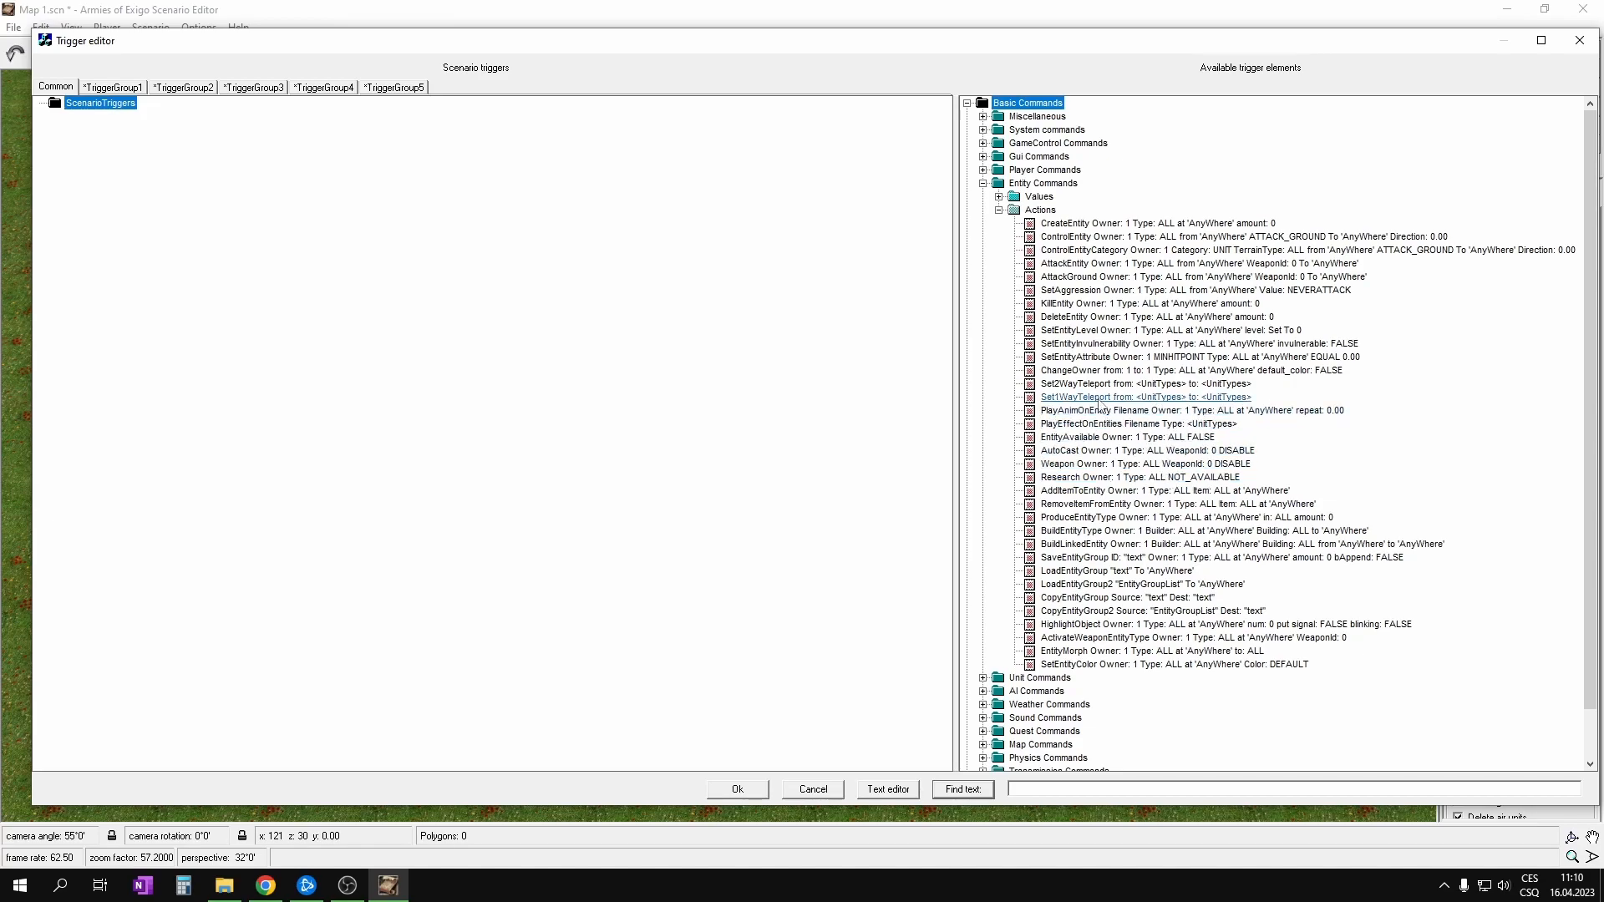
pyautogui.doubleClick(1071, 385)
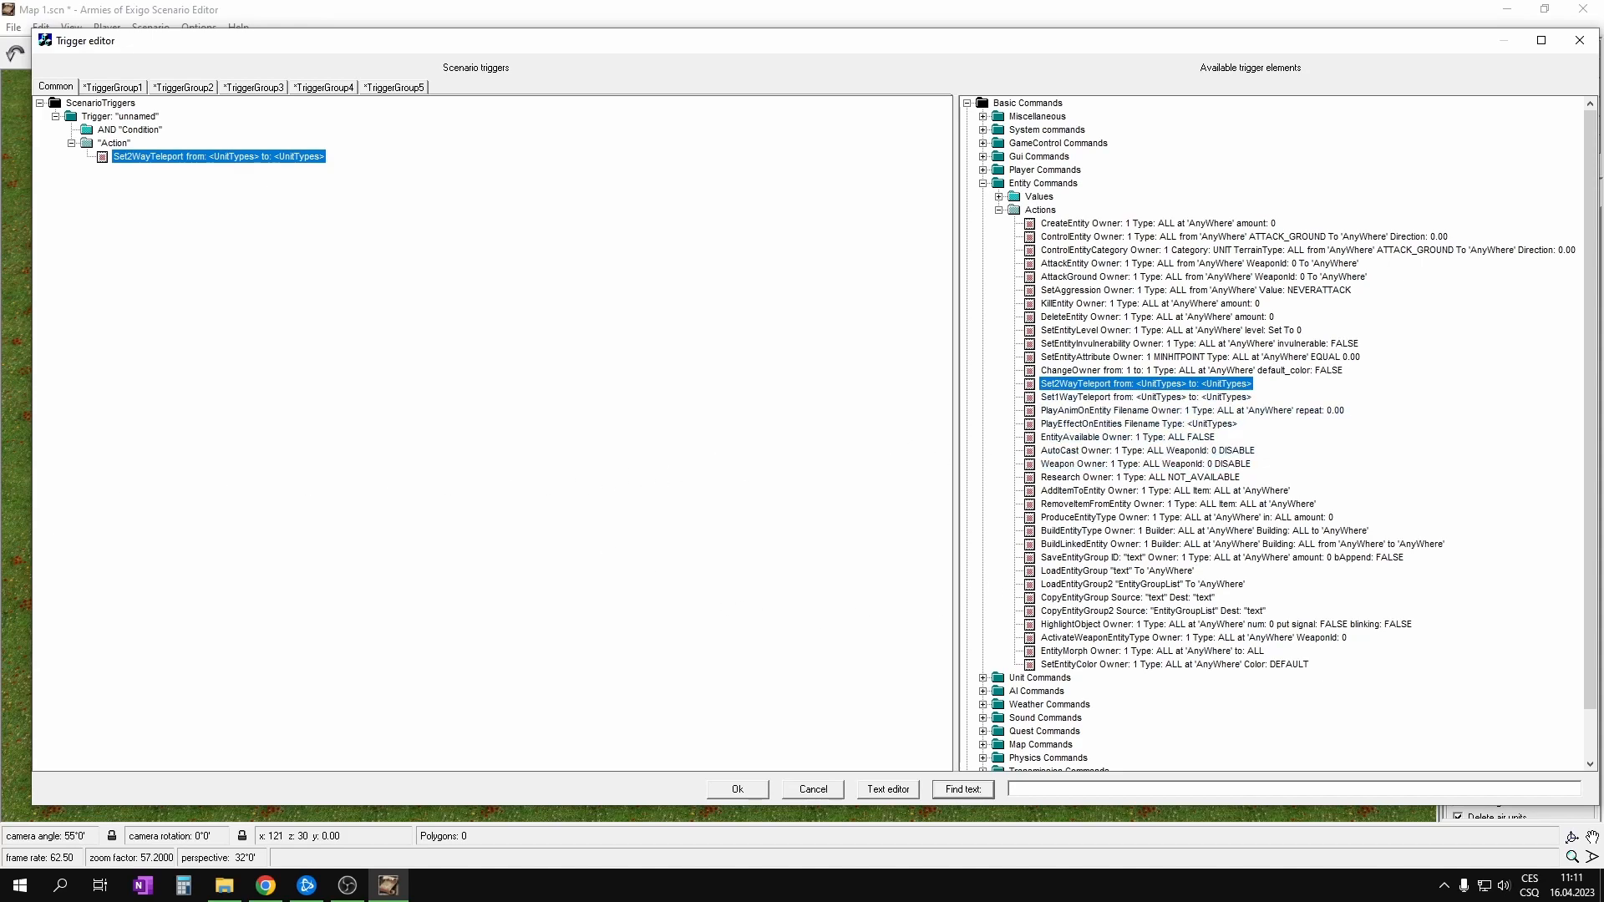
# Step: Switch to the scenario guide in Chrome and read Step3.e on adding Set2WayTeleport to link the cave levels
pyautogui.hotkey('alt', 'Tab')
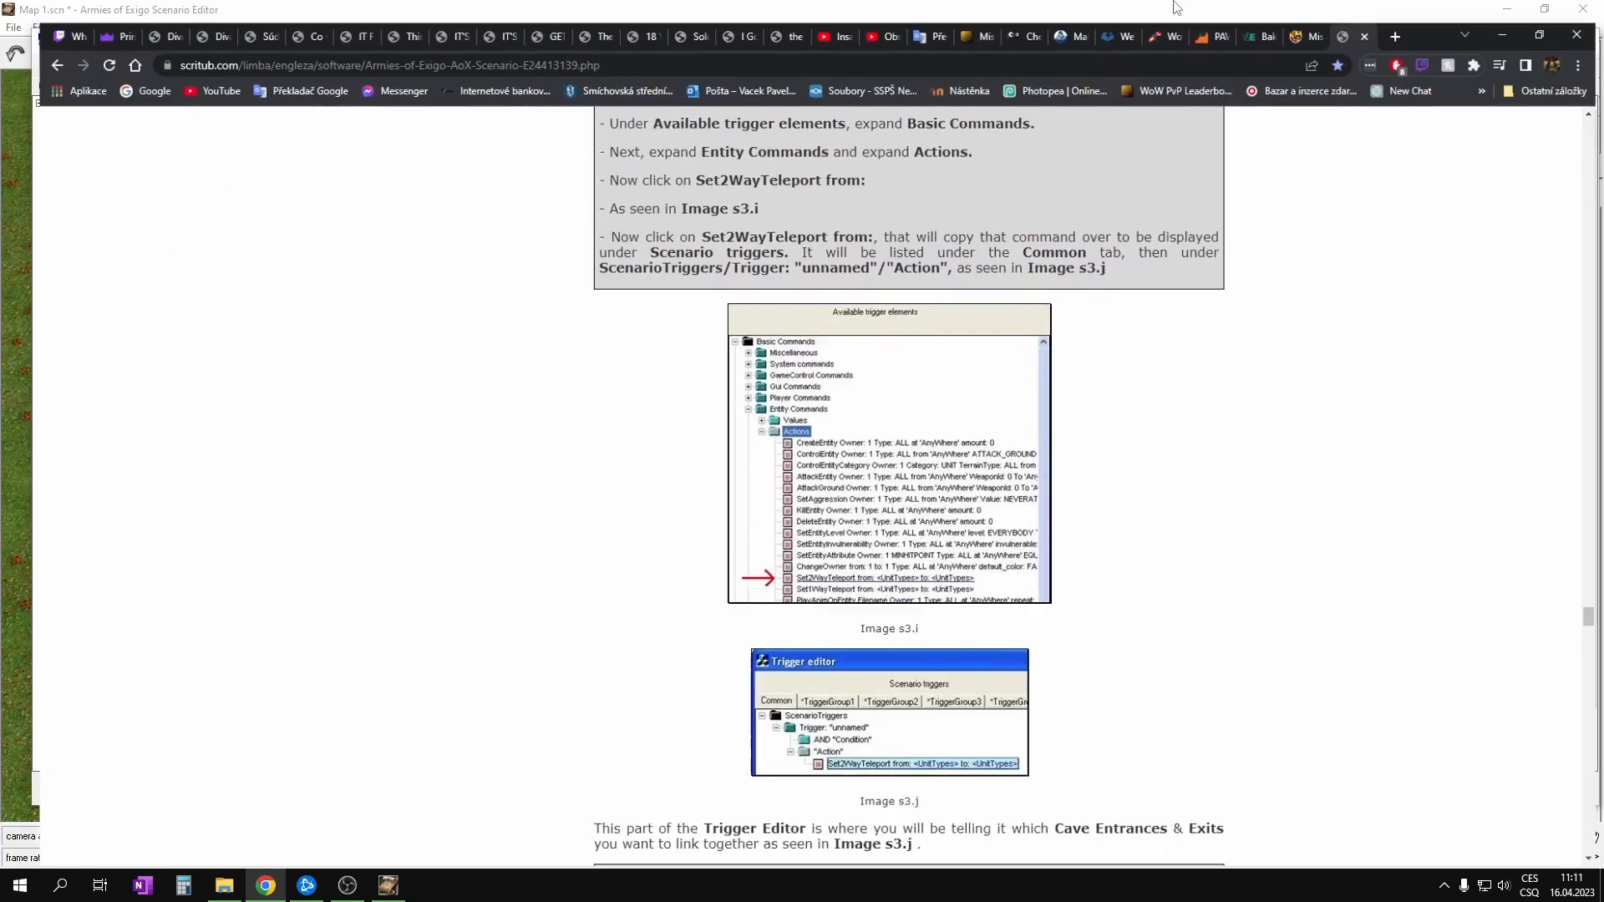
pyautogui.scroll(3, 1110, 404)
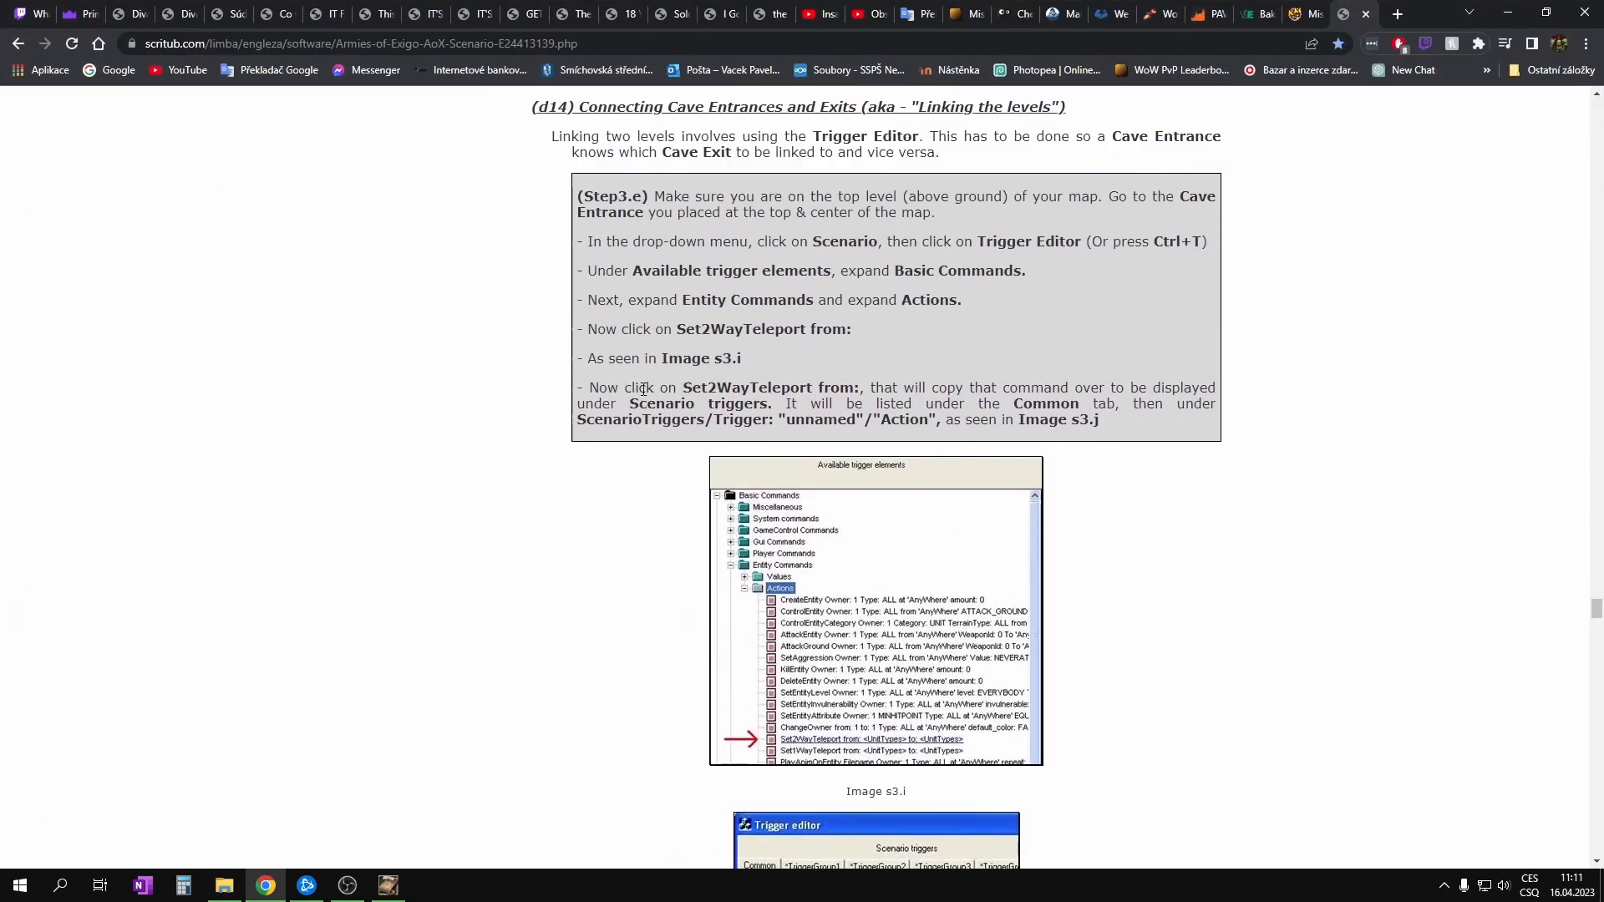
pyautogui.moveTo(955, 385); pyautogui.dragTo(681, 387)
pyautogui.click(575, 476)
pyautogui.scroll(-3, 606, 464)
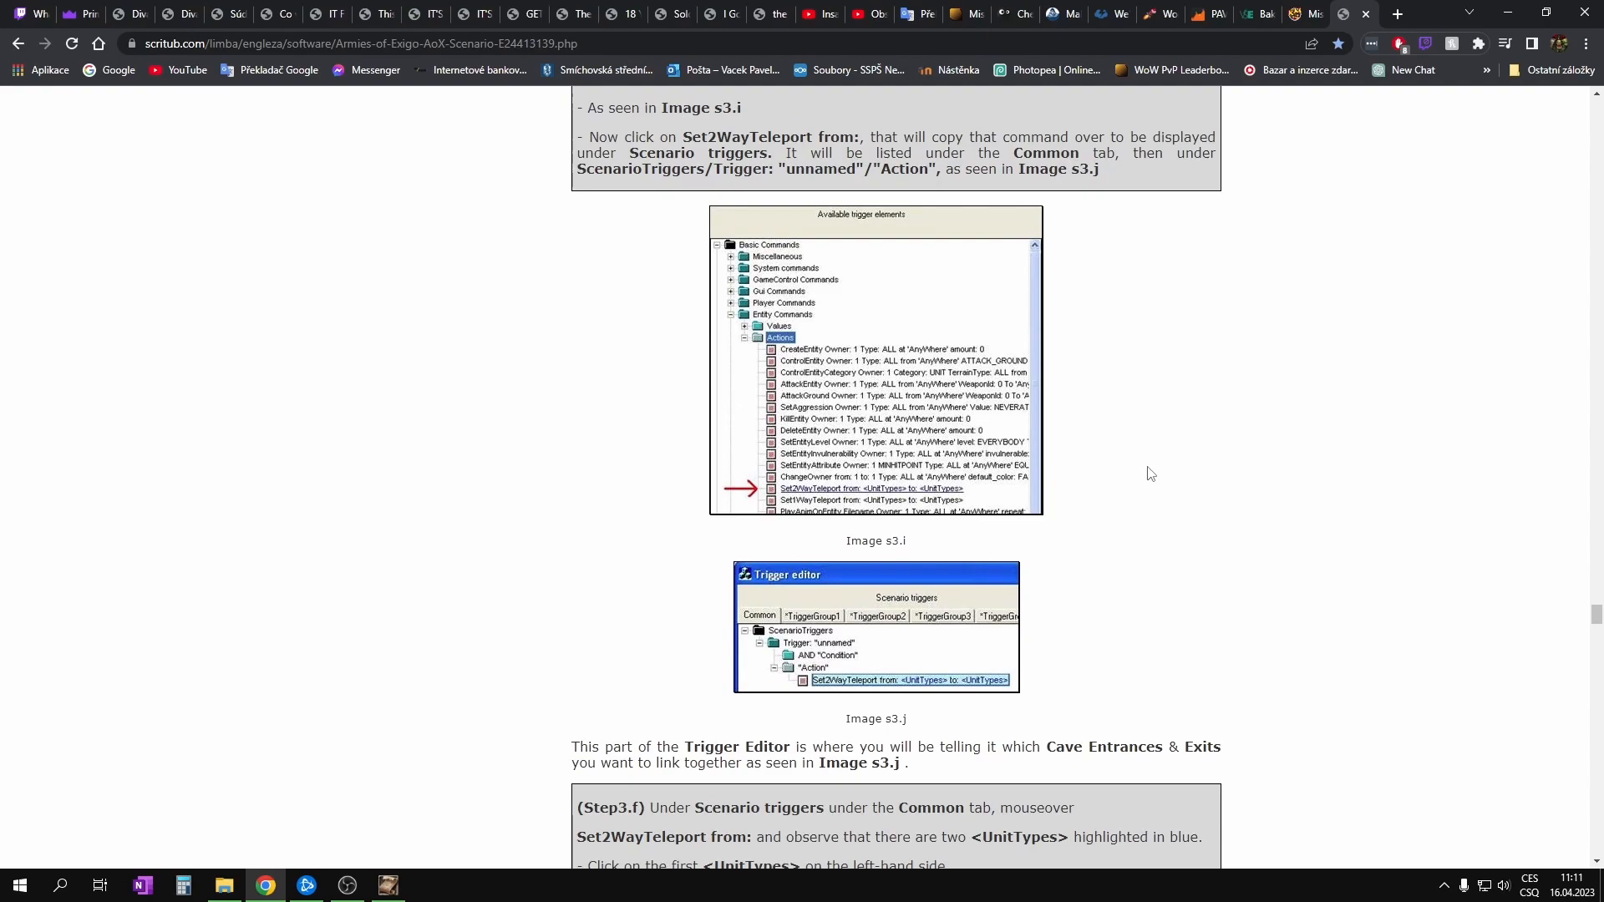
pyautogui.scroll(1, 810, 691)
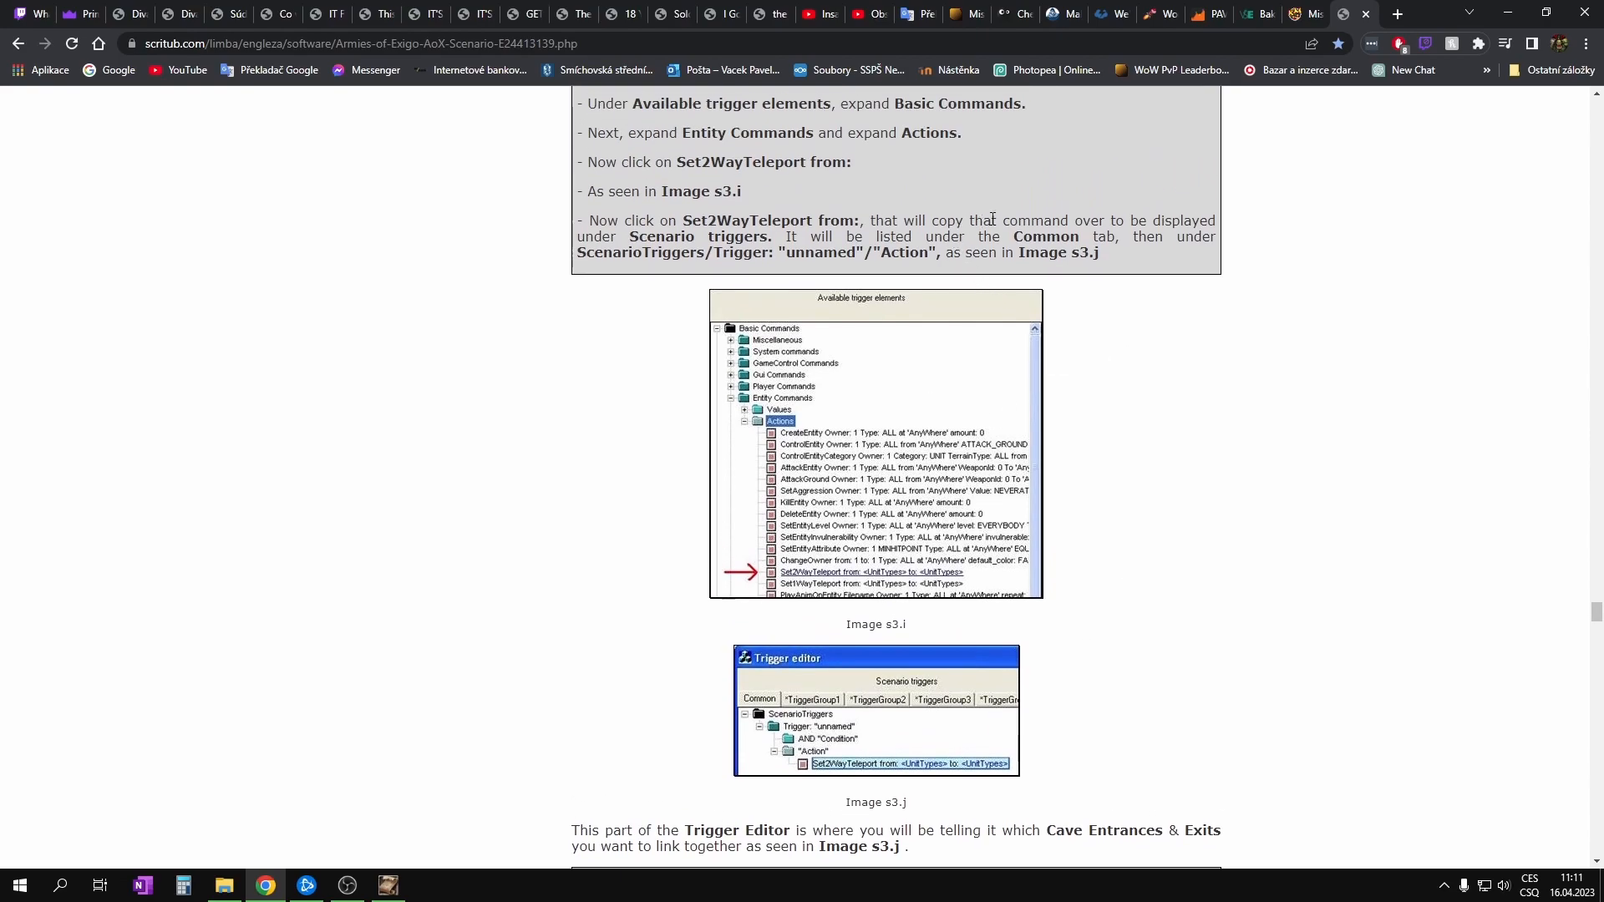
pyautogui.moveTo(1032, 240); pyautogui.dragTo(943, 255)
pyautogui.moveTo(1088, 253); pyautogui.dragTo(910, 239)
pyautogui.click(1282, 375)
pyautogui.moveTo(1422, 14); pyautogui.dragTo(1603, 20)
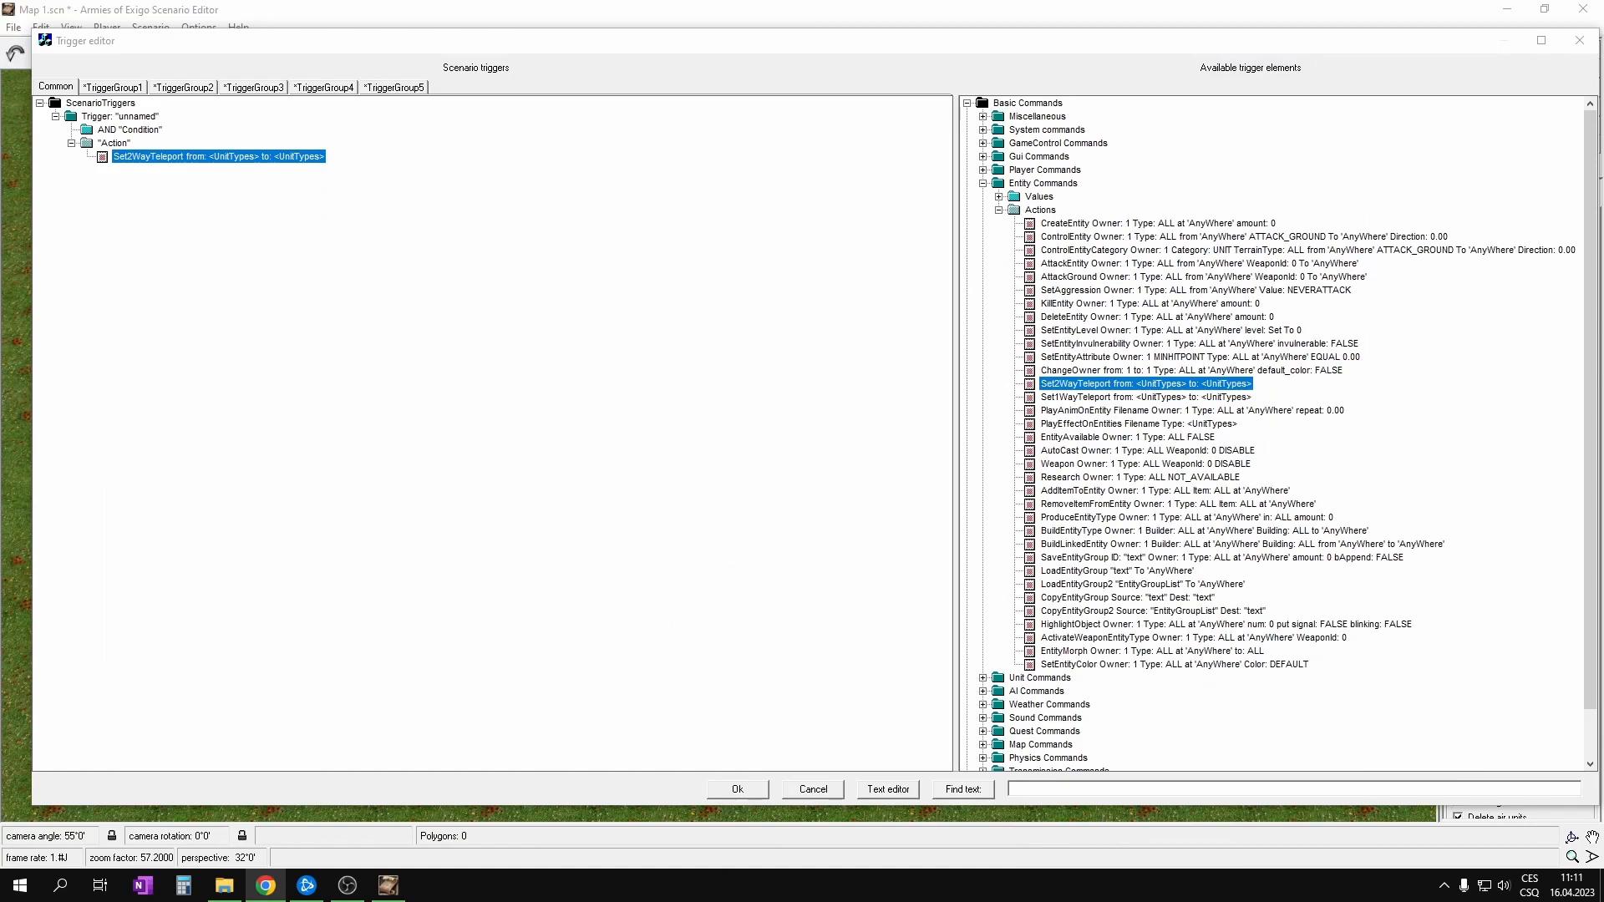
# Step: Return to the Trigger editor and rename the unnamed trigger as "Teleport 1"
pyautogui.click(534, 218)
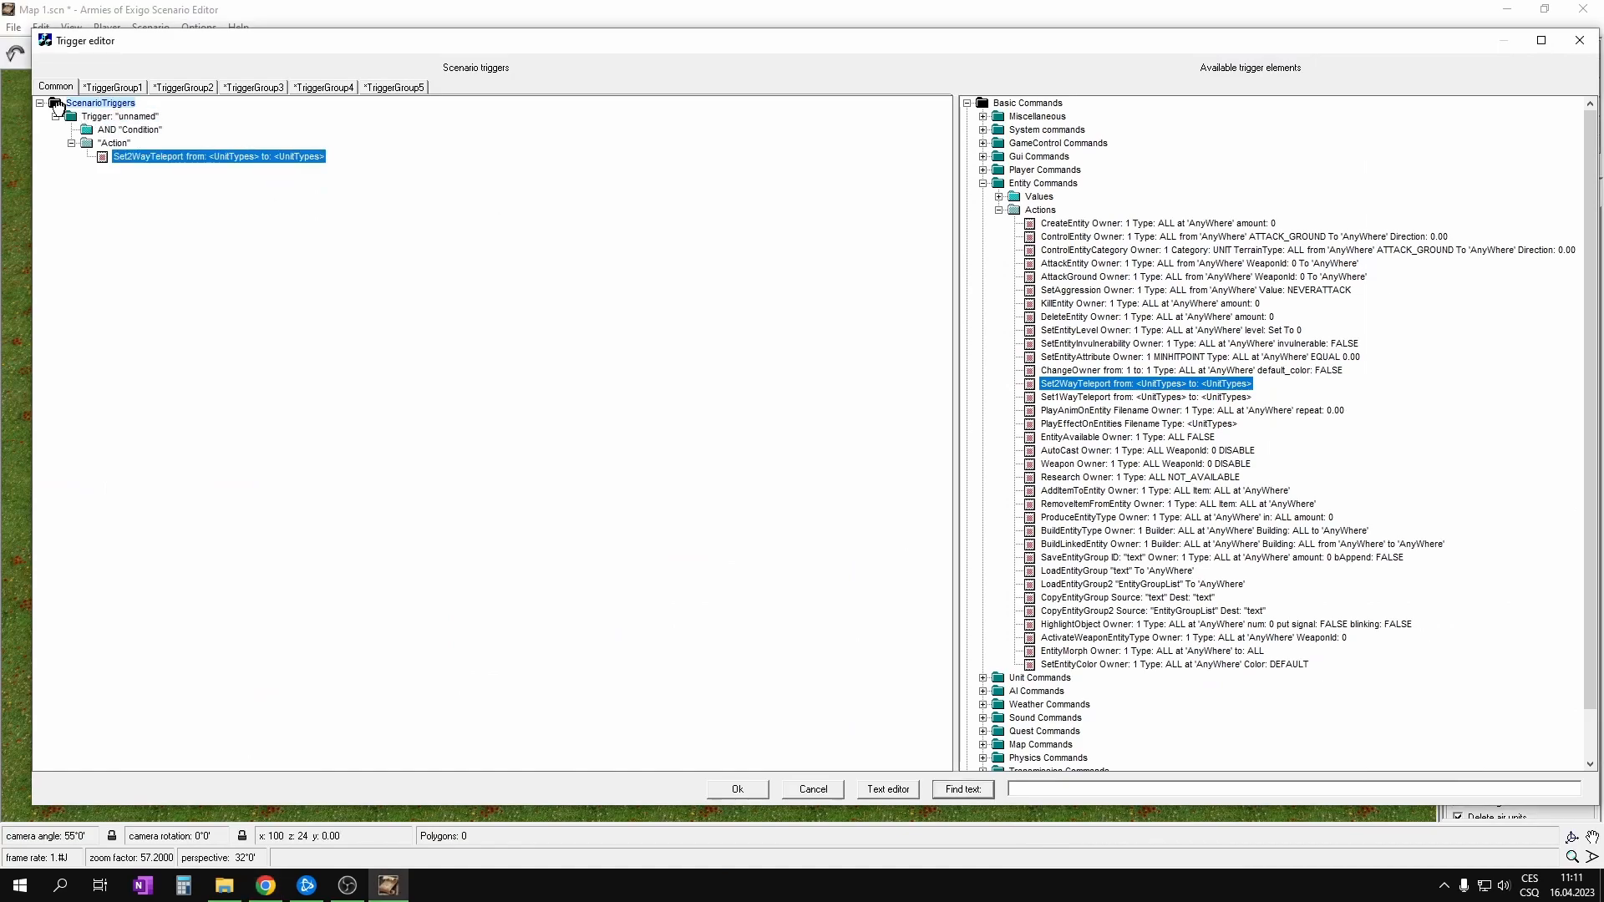
pyautogui.click(1603, 251)
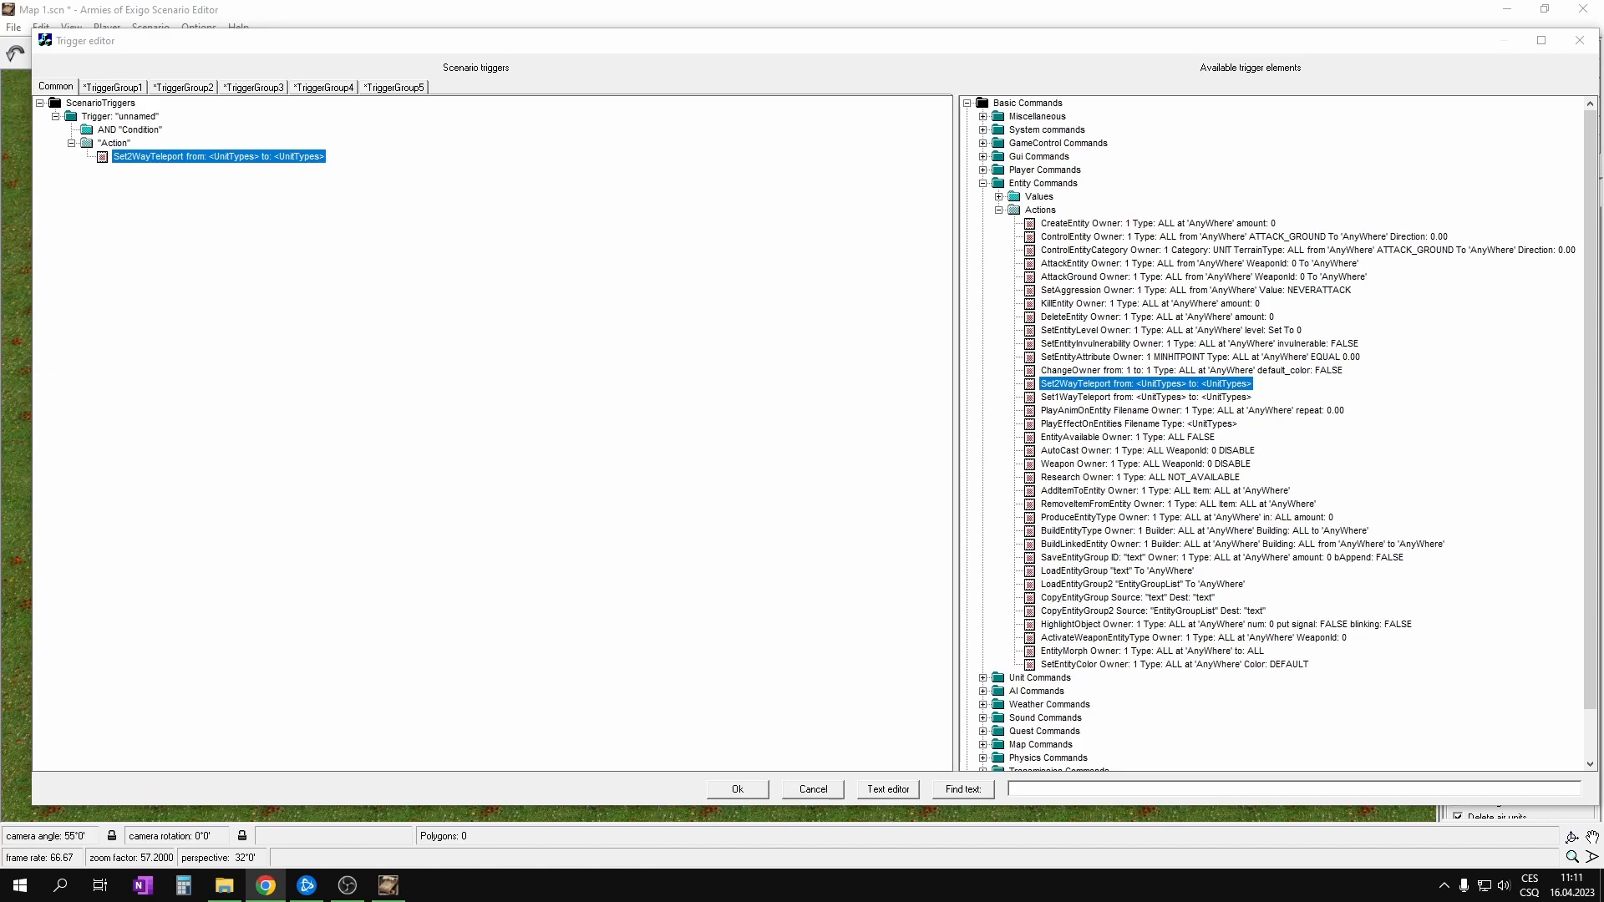
pyautogui.click(136, 116)
pyautogui.click(138, 116)
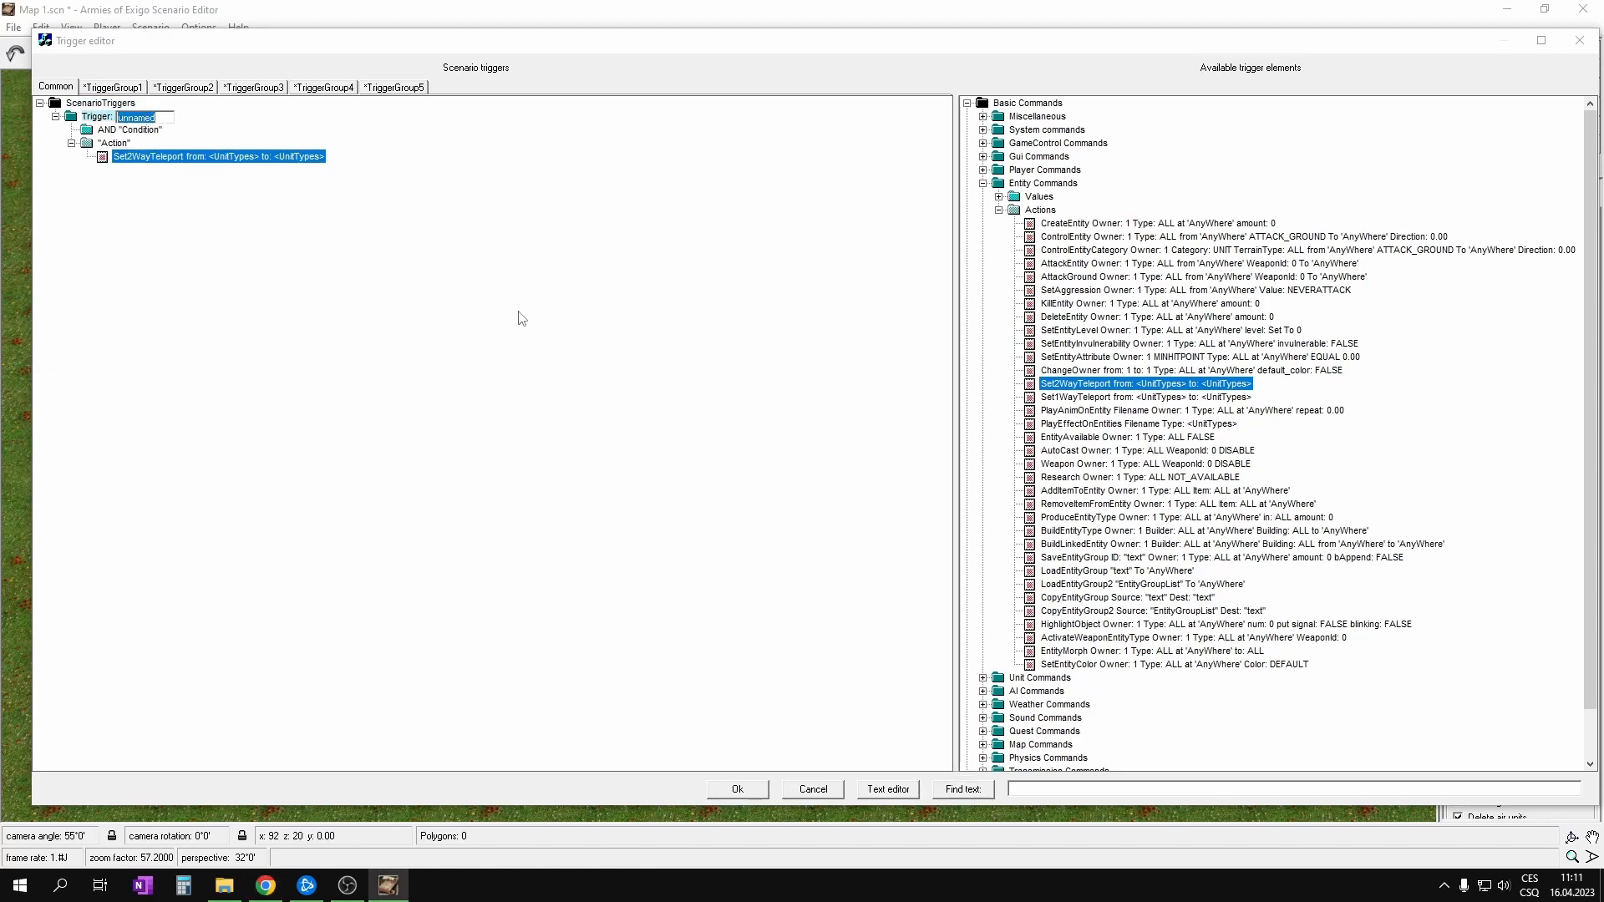
pyautogui.write('Teleport 1')
pyautogui.press('Return')
# Step: Link the Set2WayTeleport action from the Surface's top-centre Cave Entrance to the Underground's top-centre Cave Exit
pyautogui.click(150, 158)
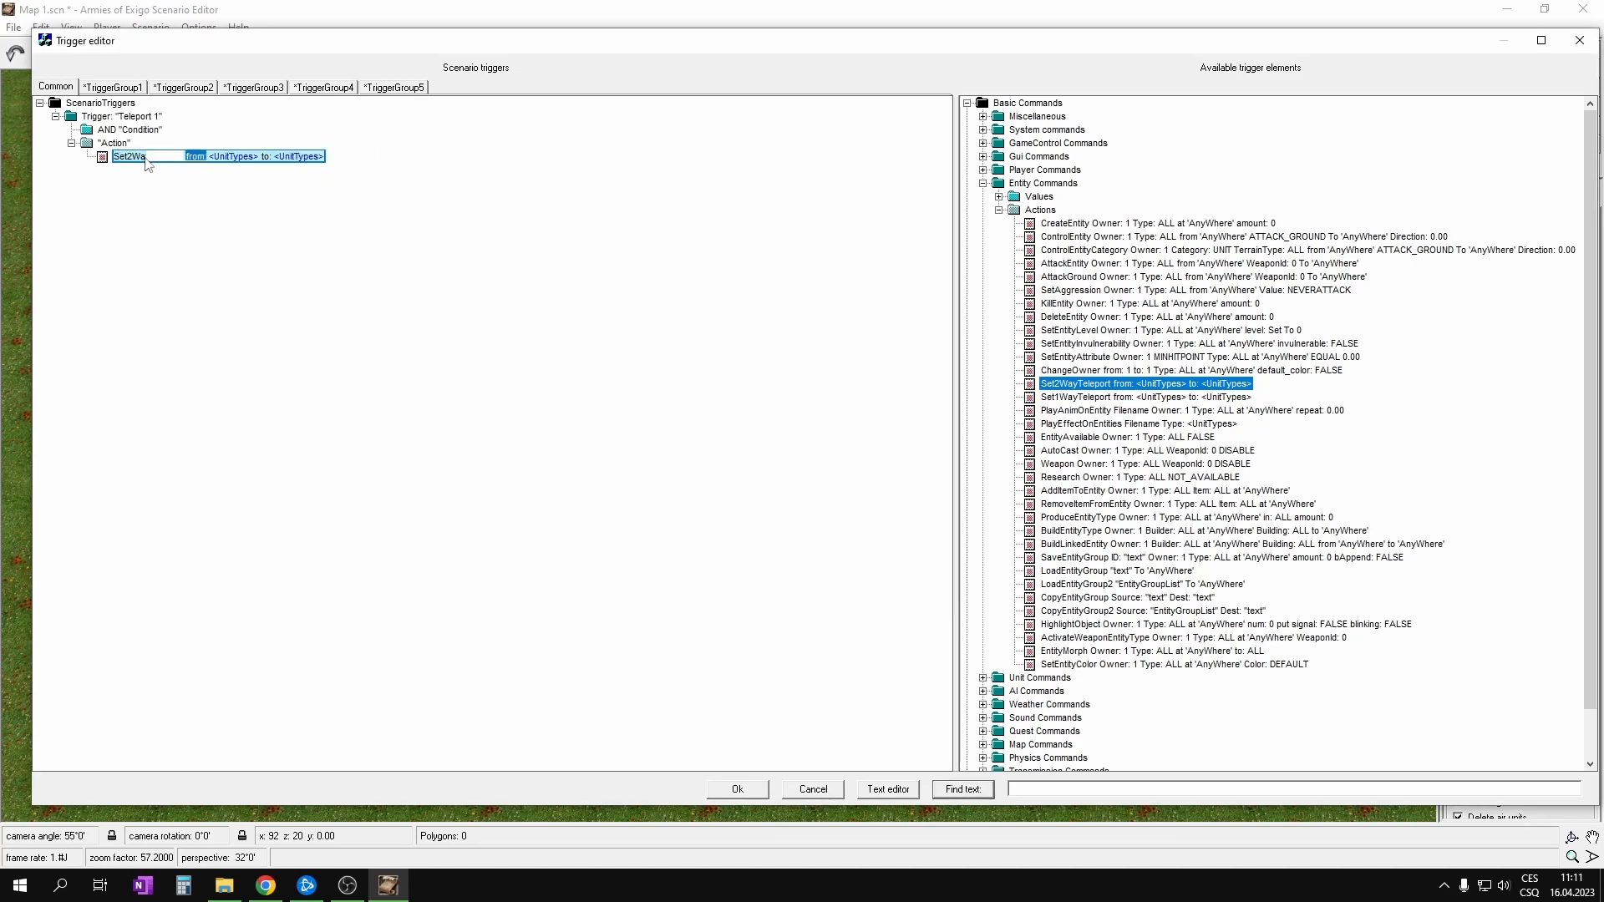
pyautogui.click(237, 163)
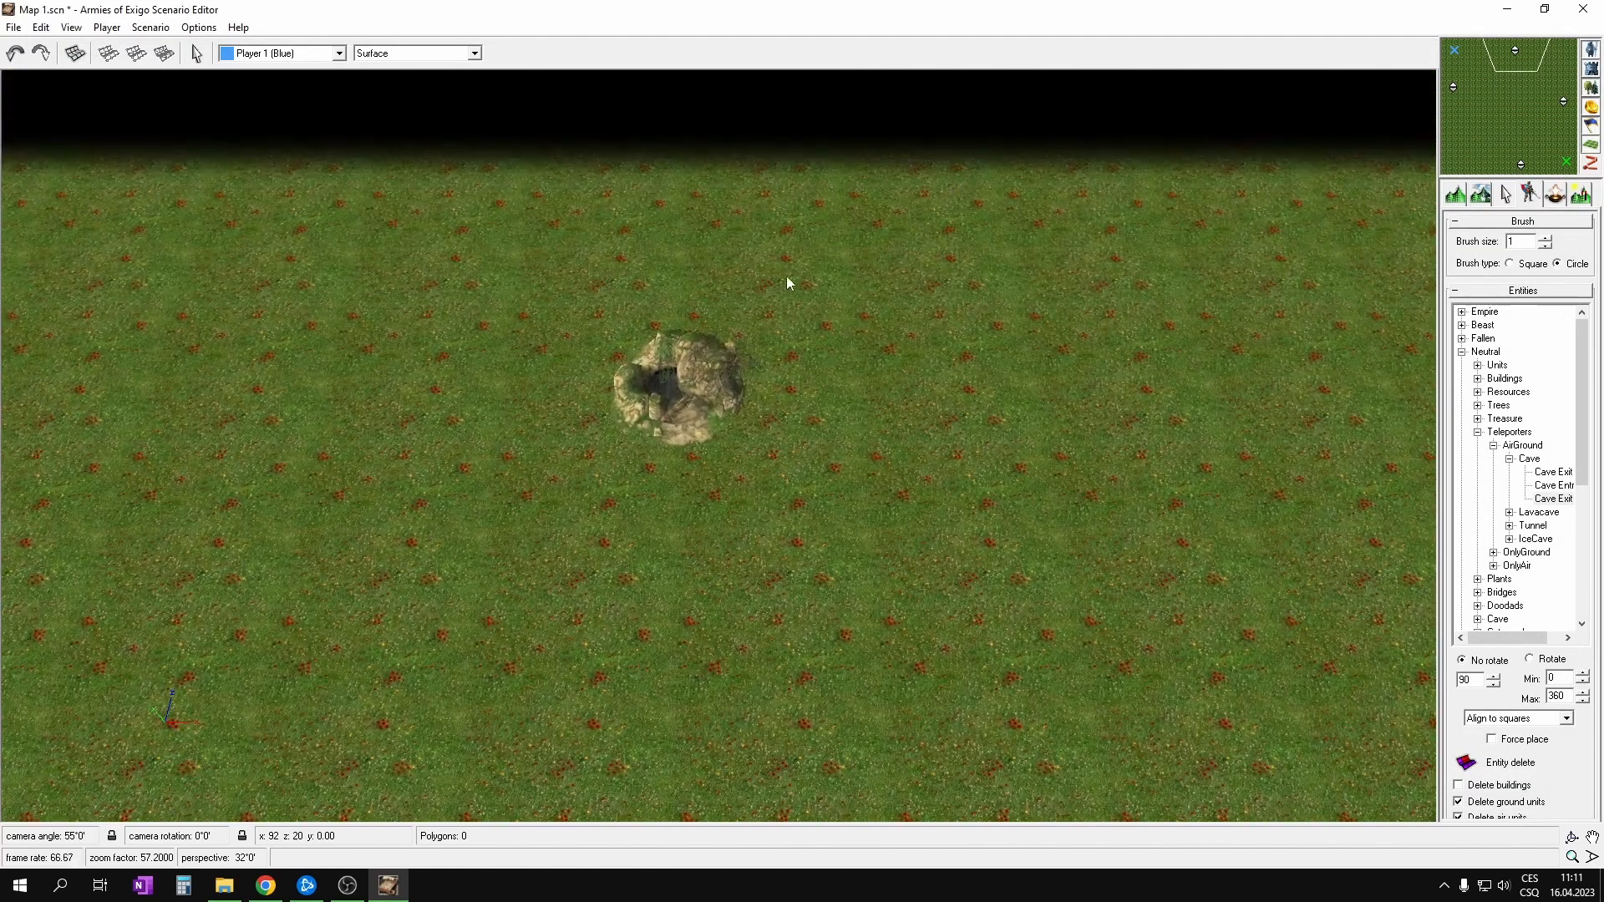
pyautogui.moveTo(674, 386); pyautogui.dragTo(712, 357, button='right')
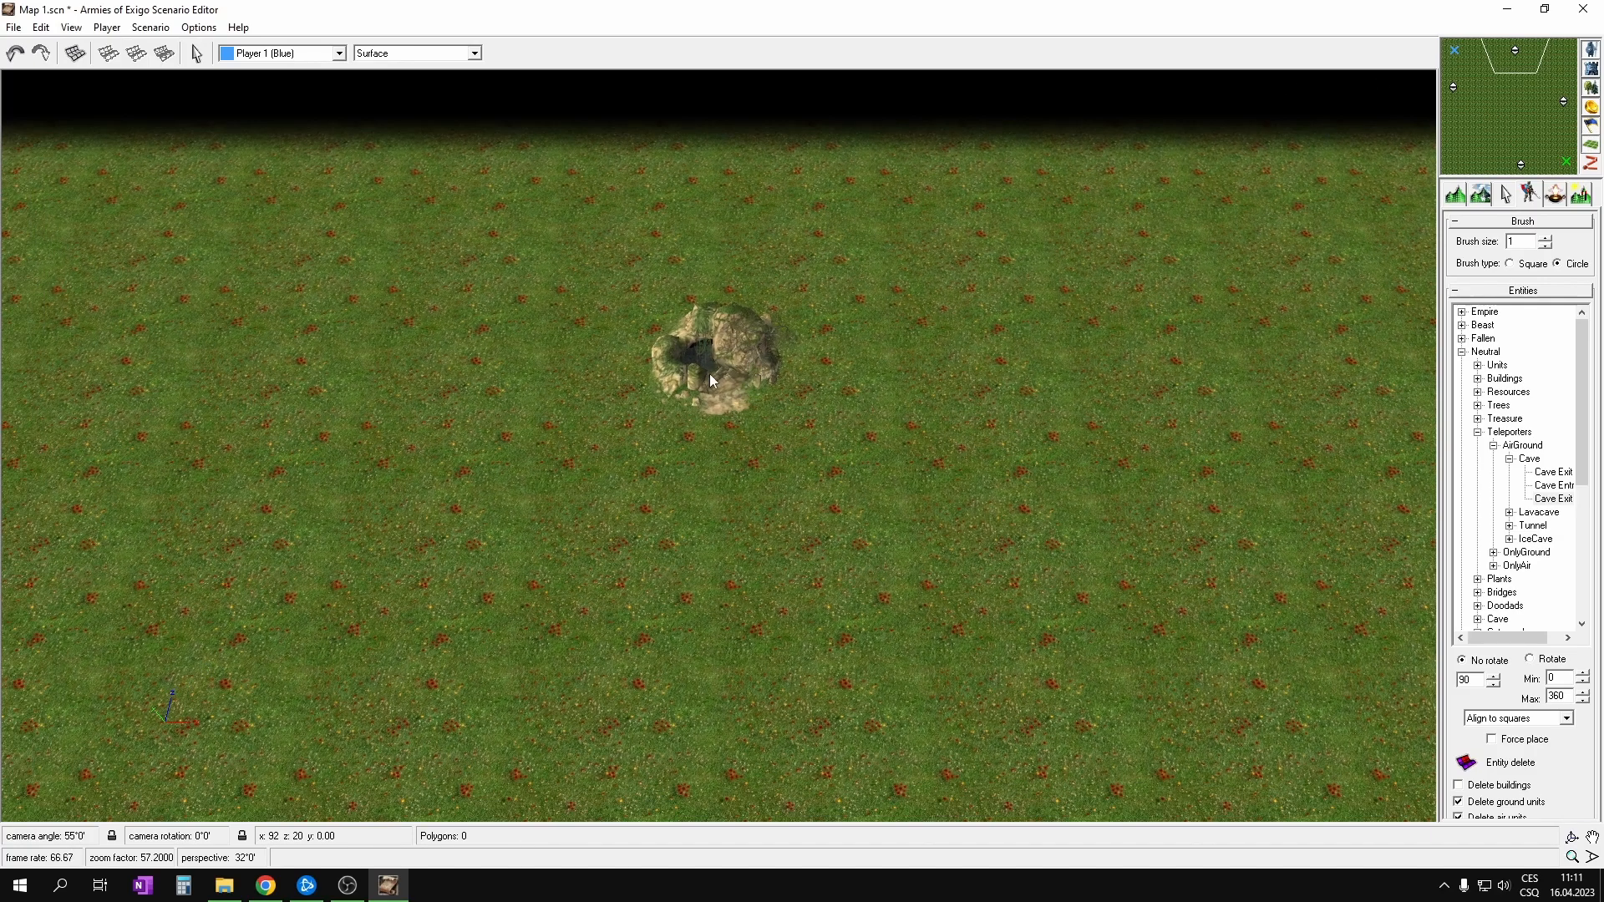
pyautogui.click(722, 359)
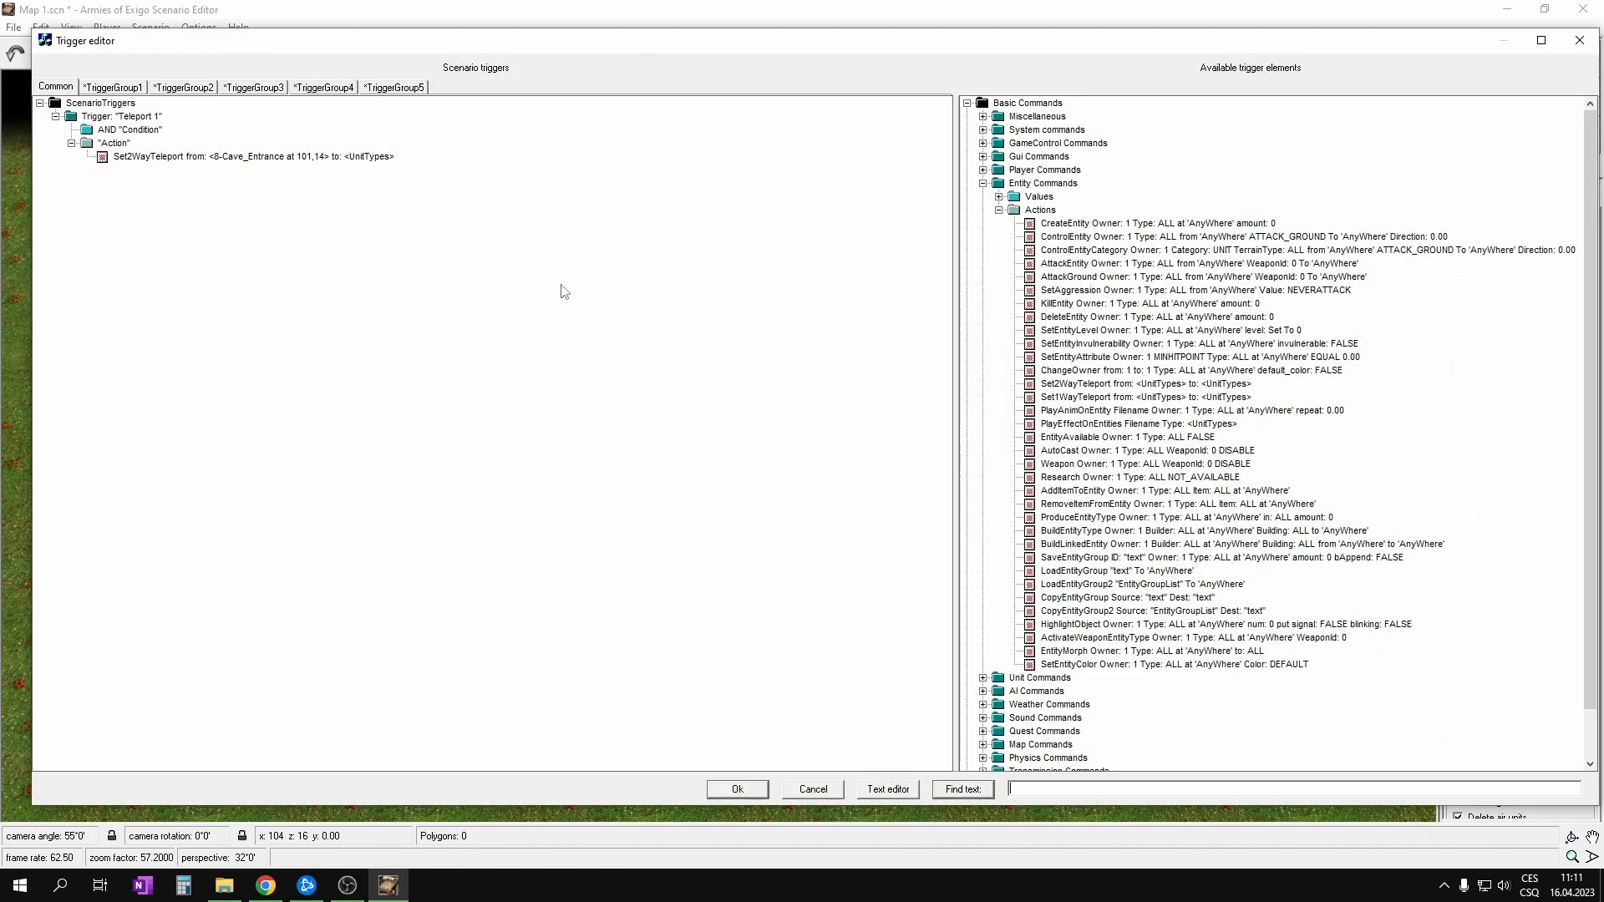
pyautogui.click(368, 157)
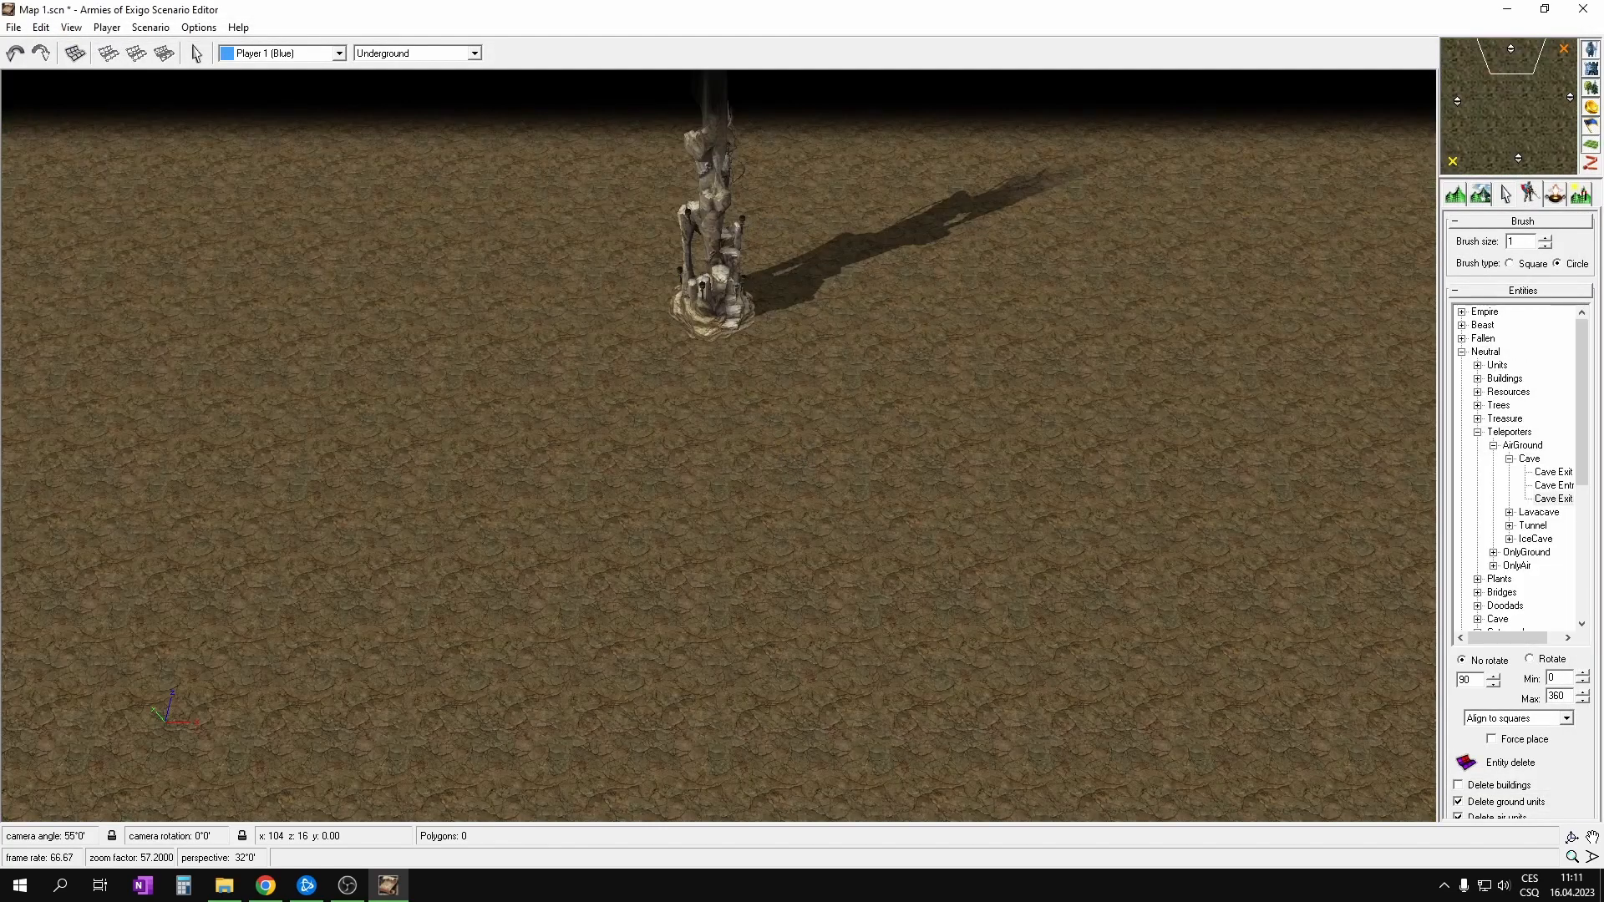
pyautogui.click(734, 390)
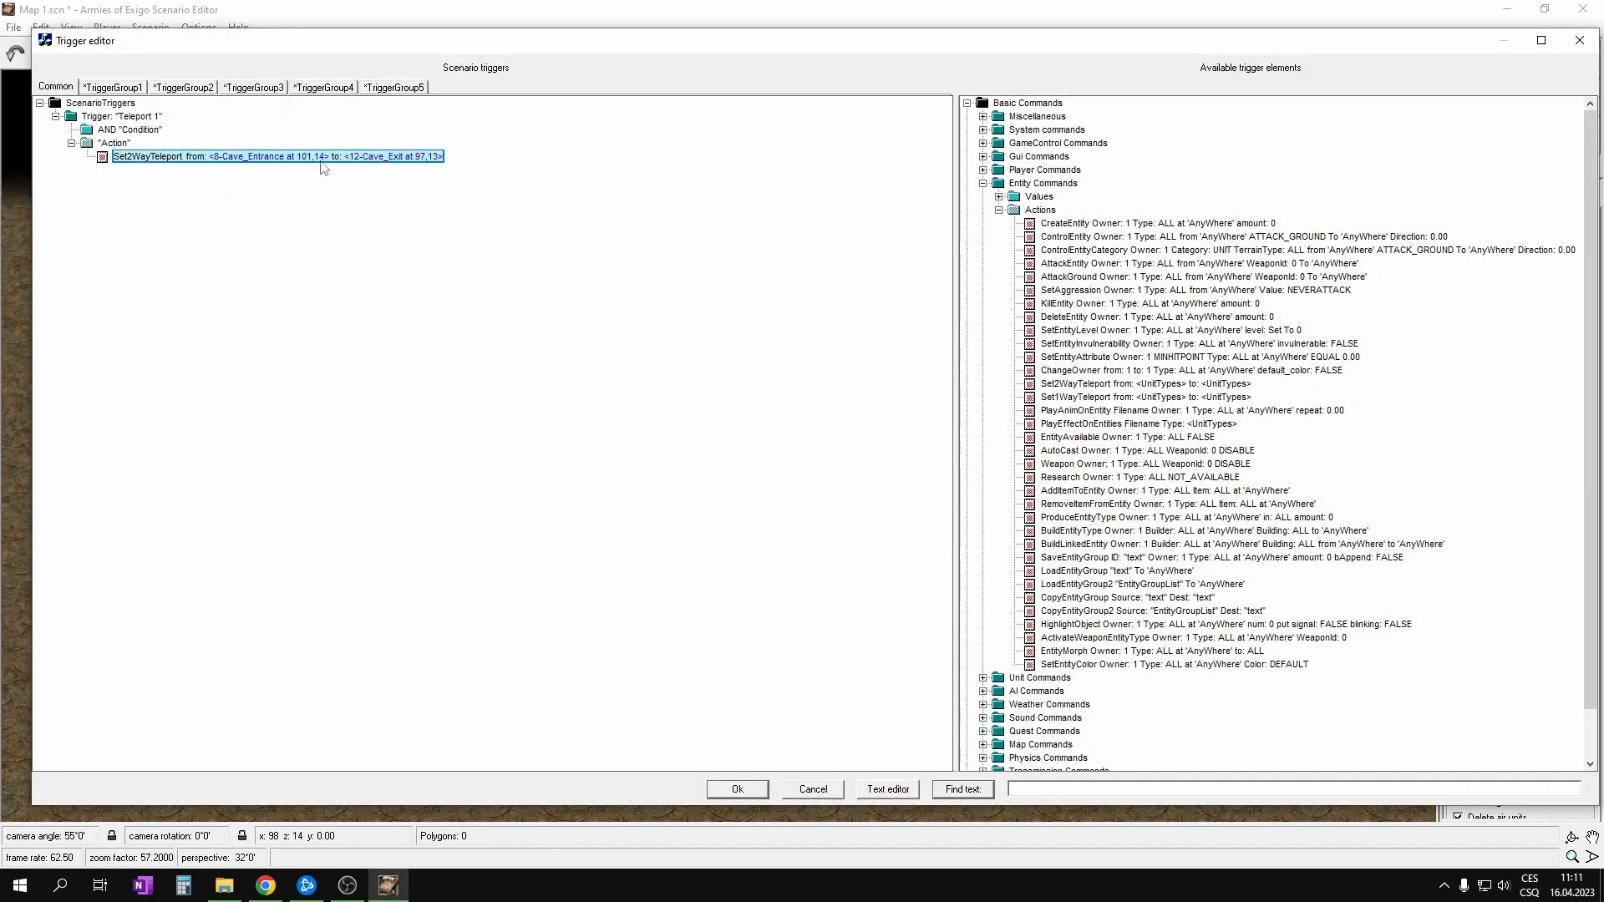
# Step: Switch back to the guide in Chrome and read Steps 3.g and 3.h on completing the remaining cave links
pyautogui.hotkey('alt', 'Tab')
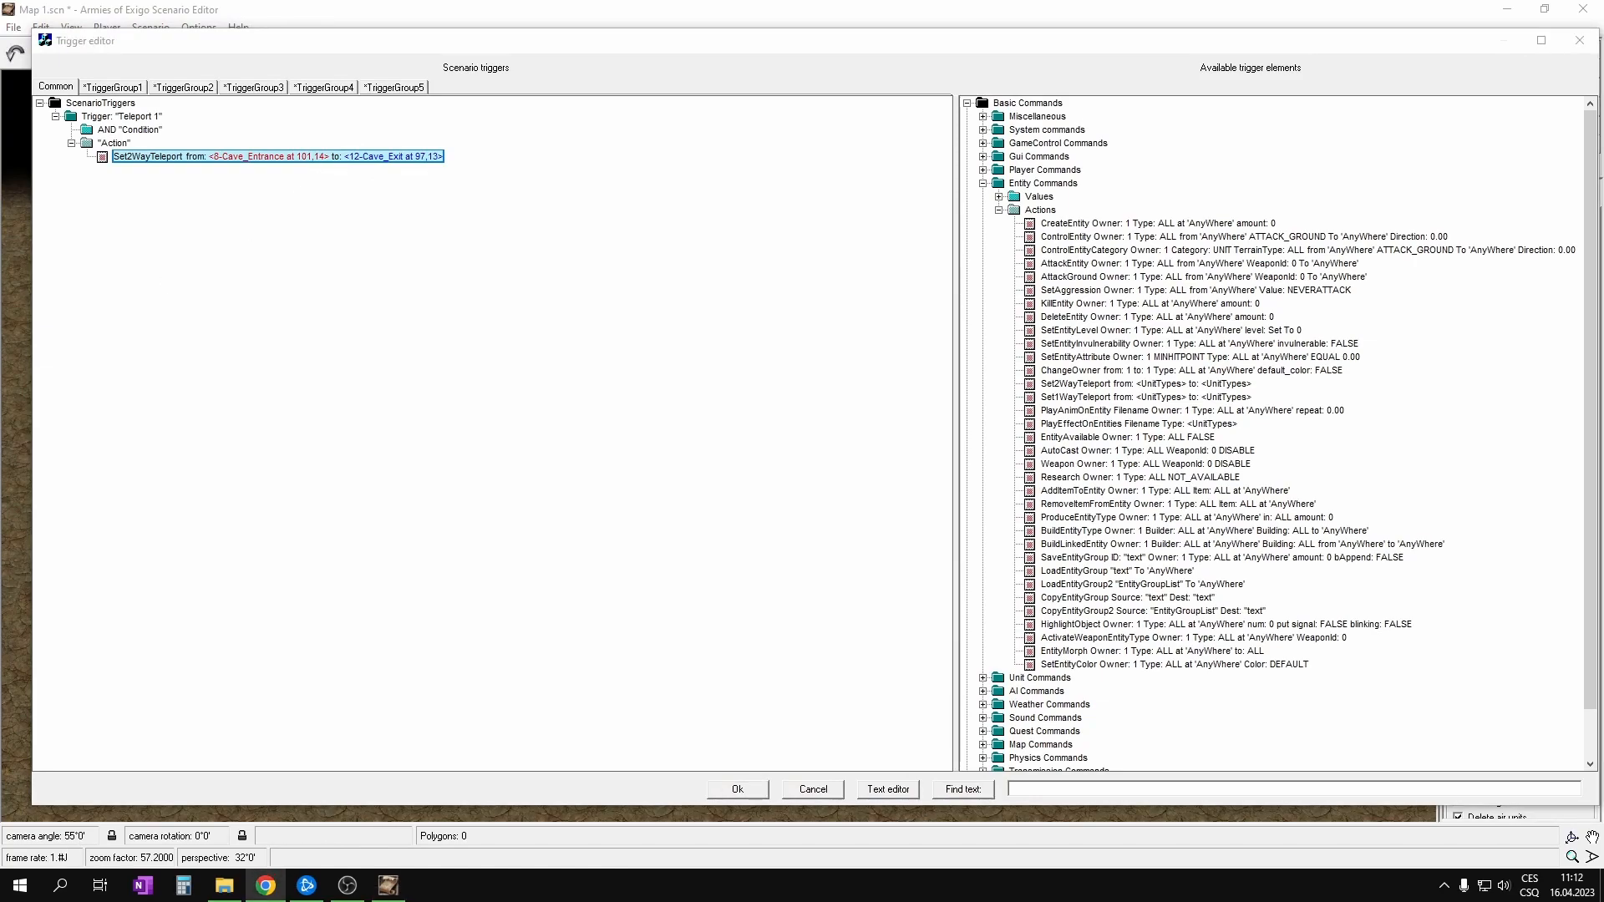
pyautogui.moveTo(1, 83); pyautogui.dragTo(1077, 0)
pyautogui.scroll(5, 921, 405)
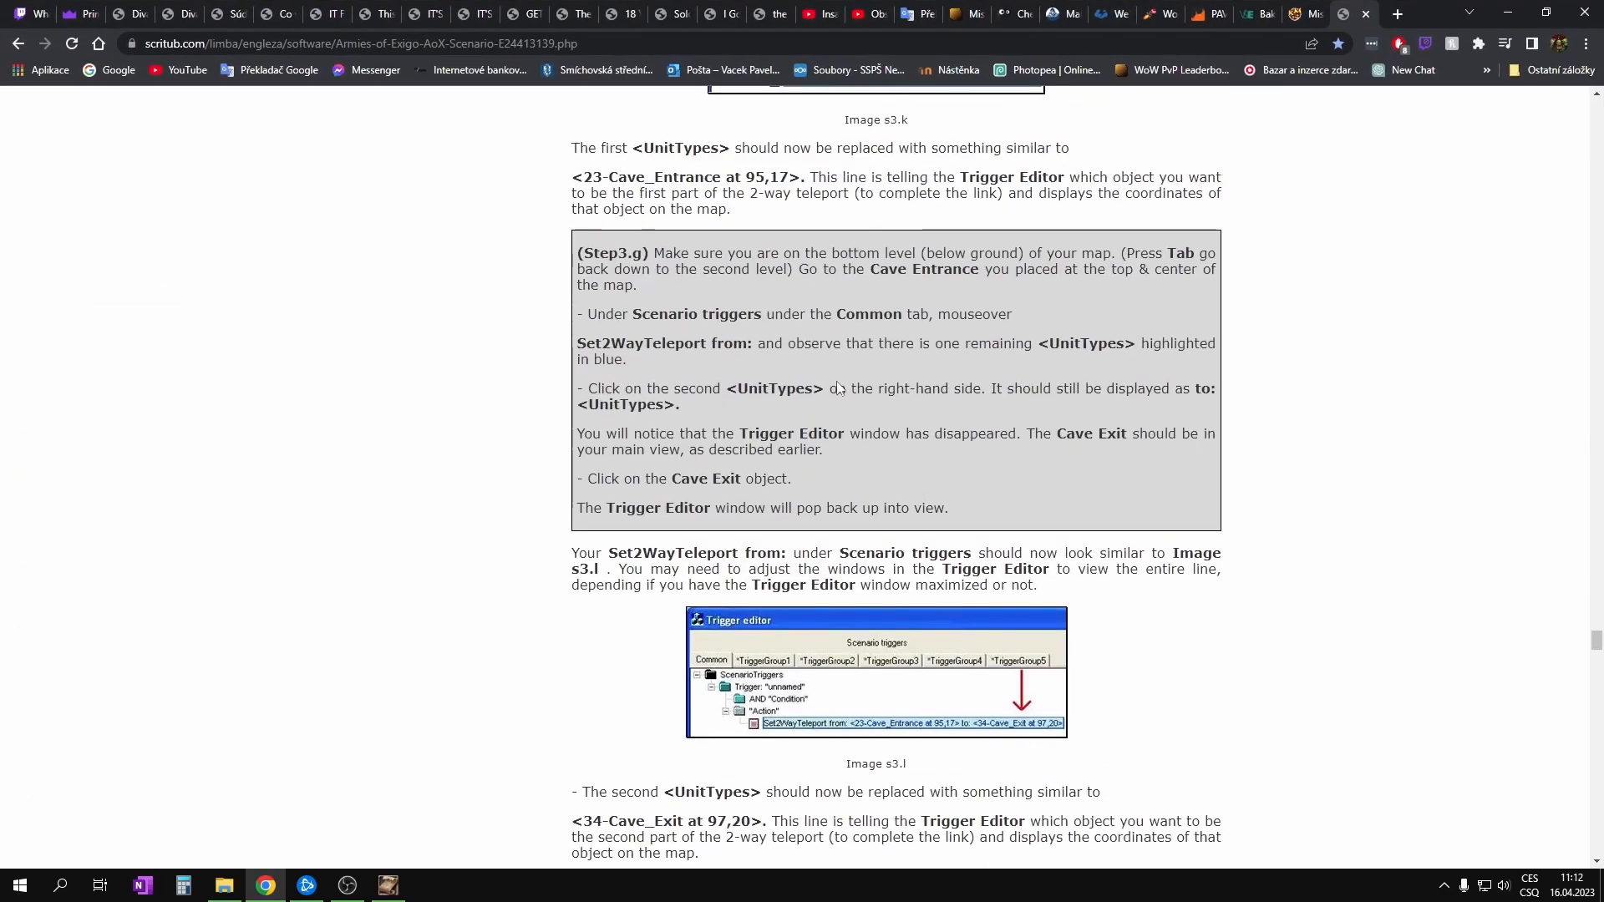
pyautogui.scroll(-4, 810, 413)
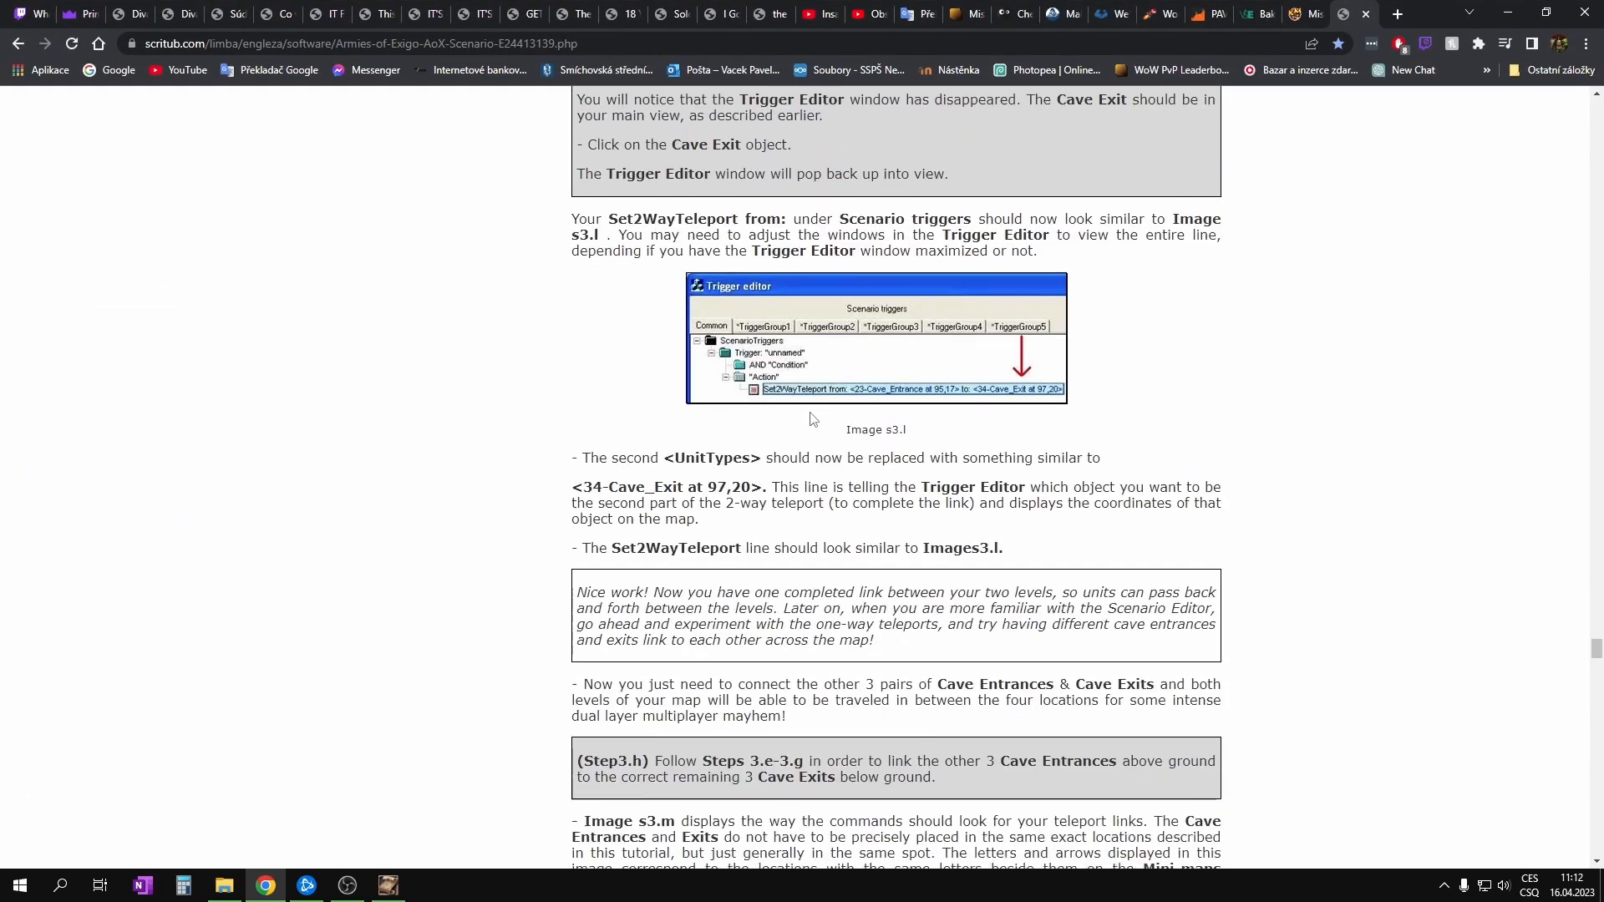
pyautogui.scroll(-4, 858, 469)
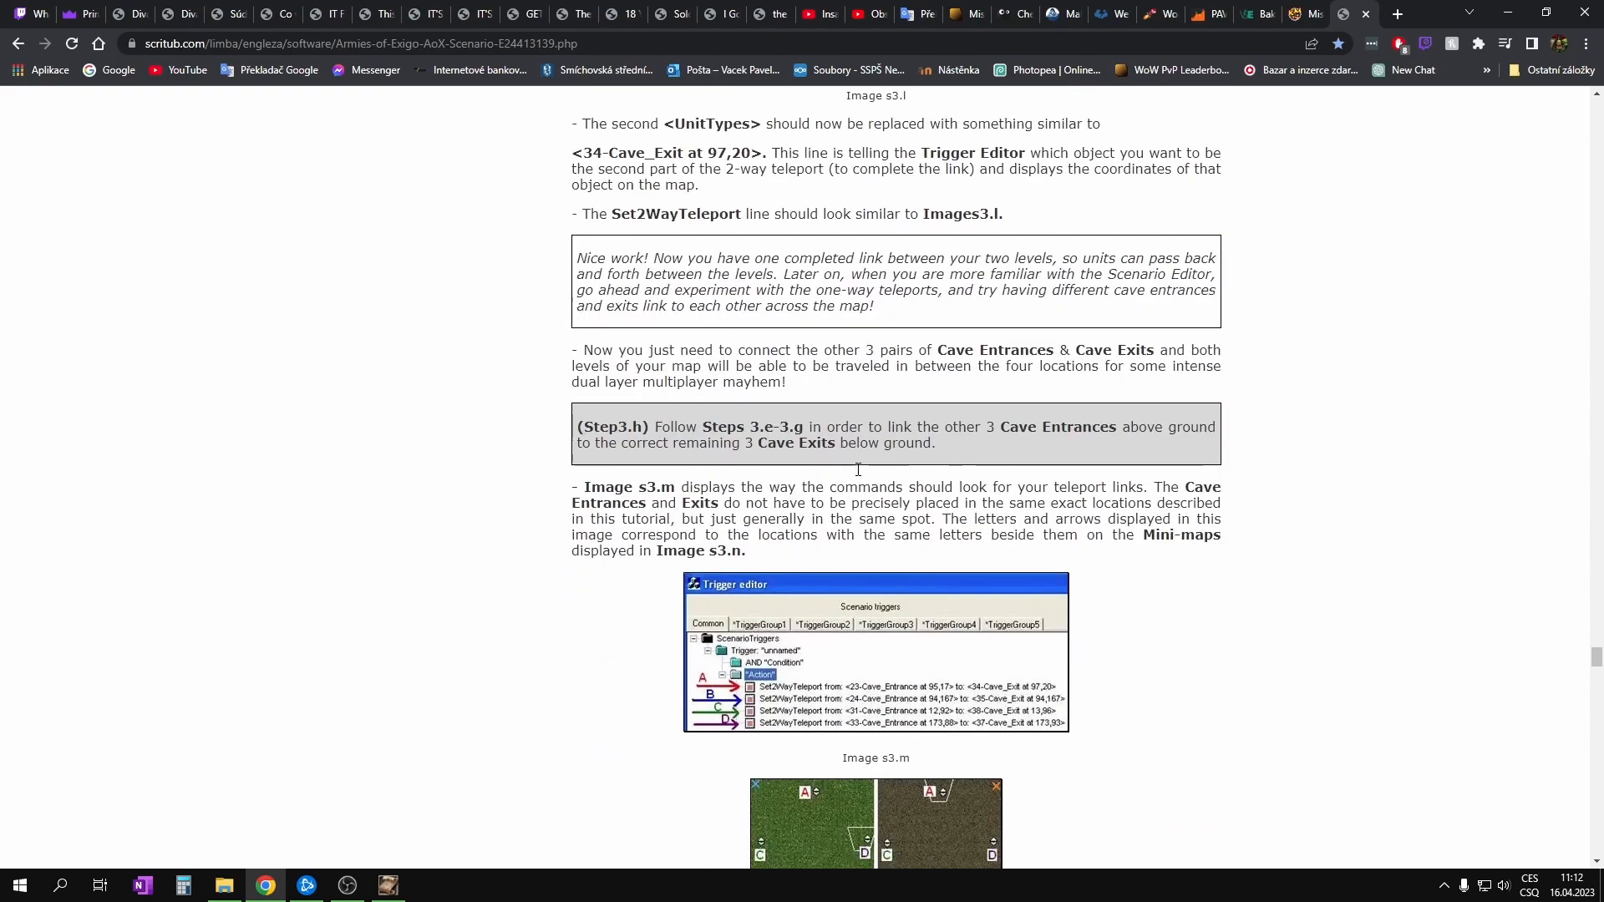
# Step: Check the guide's Images s3.m and s3.n, and paste three copies of the existing Set2WayTeleport action in the Trigger editor
pyautogui.scroll(-2, 858, 474)
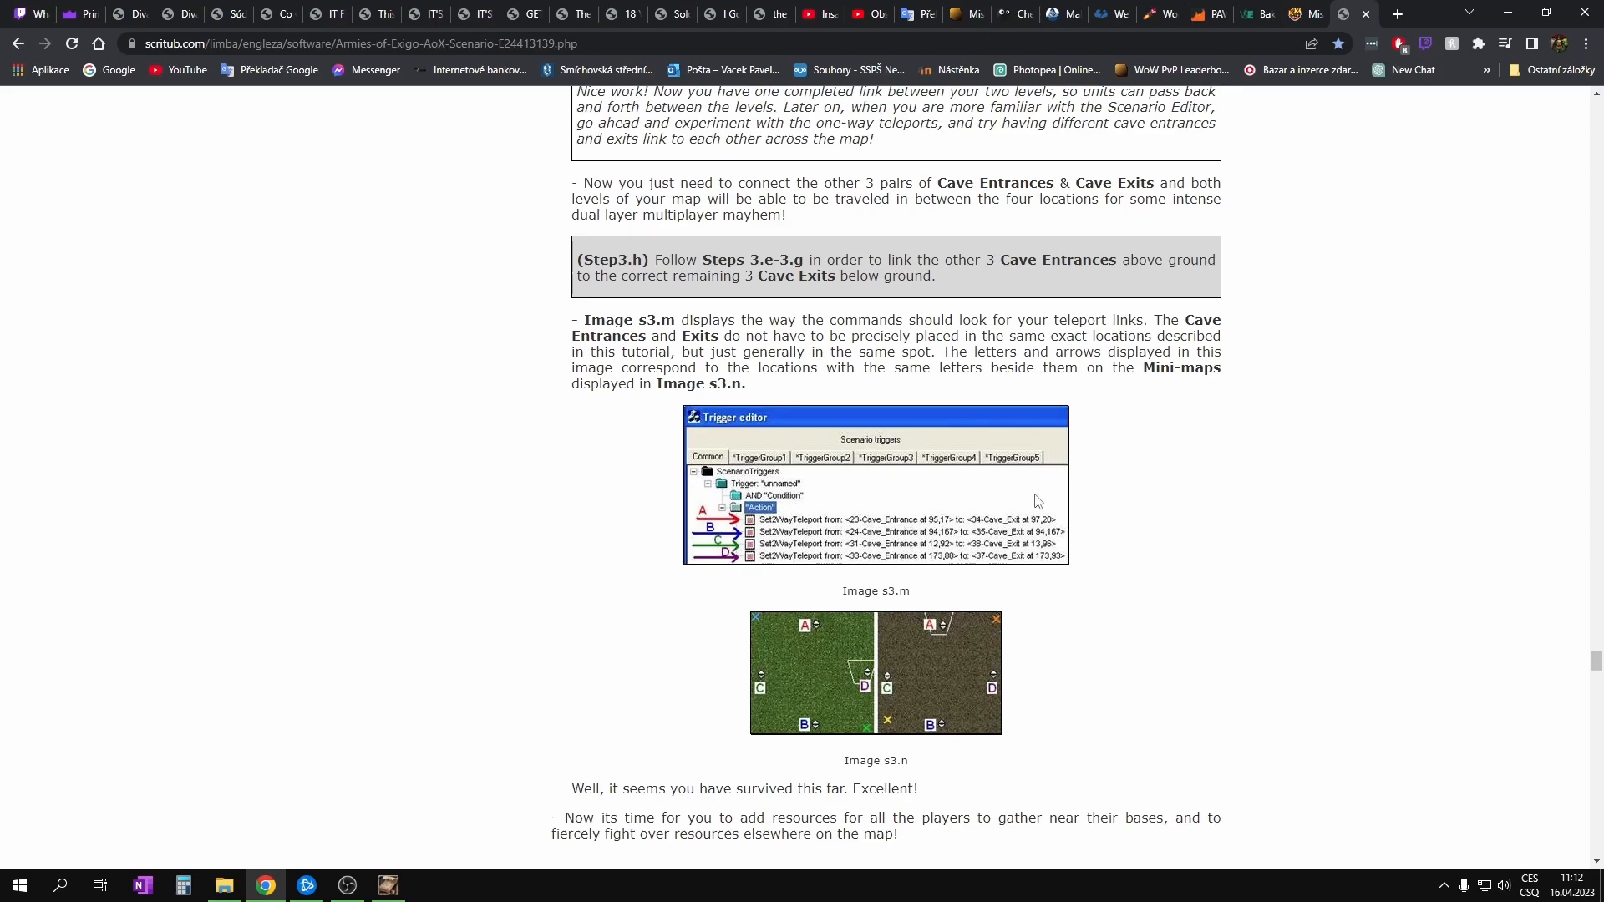
pyautogui.scroll(-8, 1258, 469)
pyautogui.scroll(5, 1261, 329)
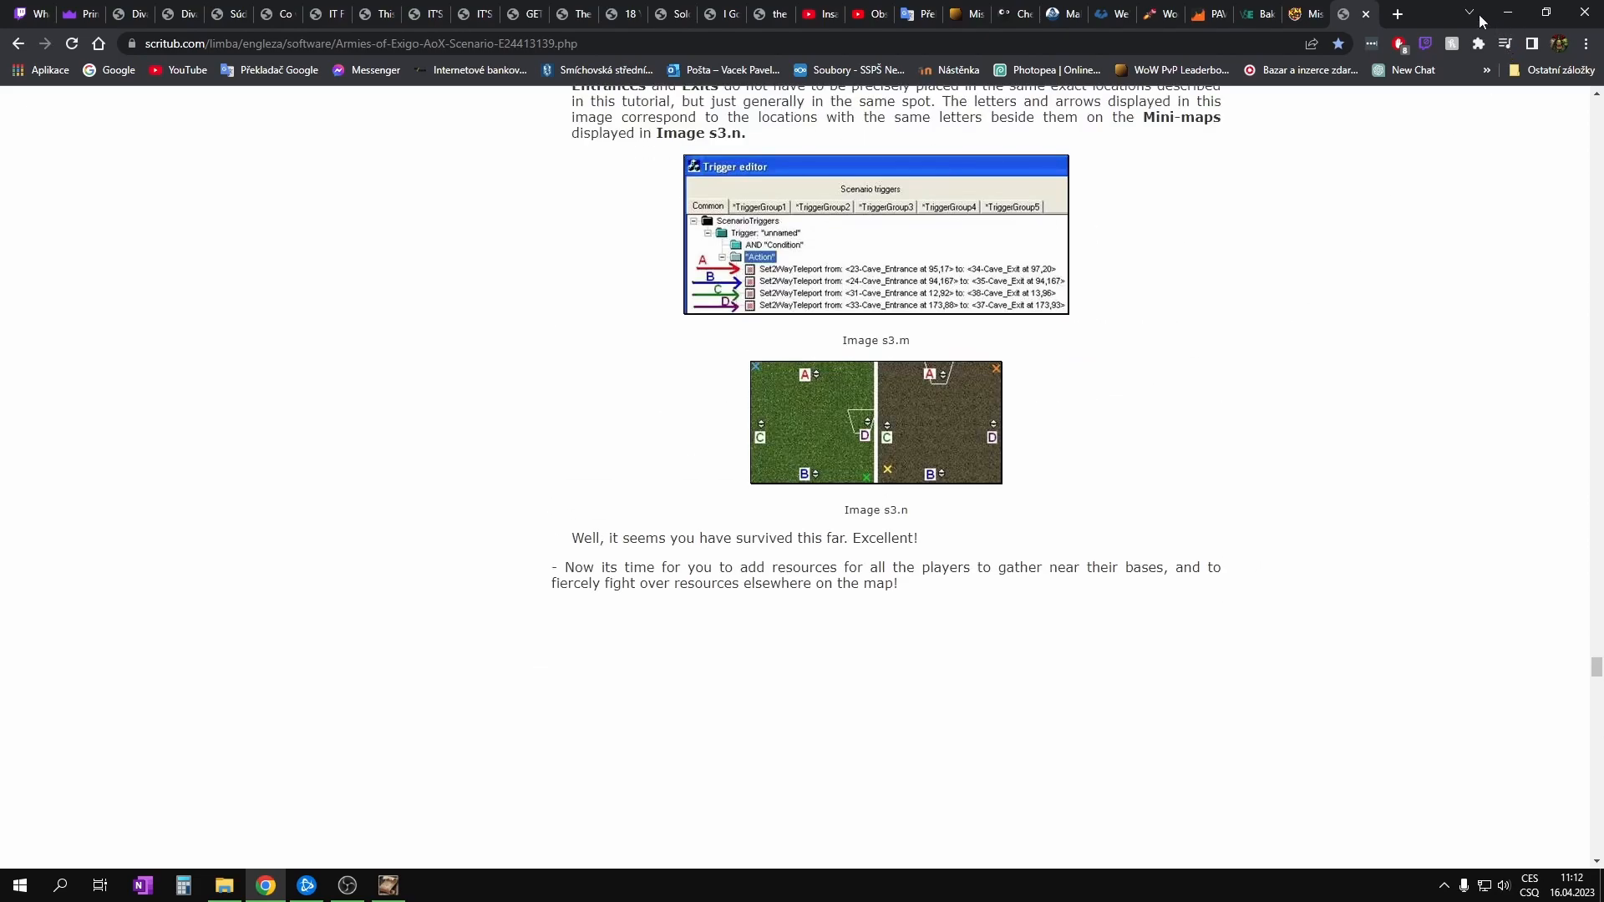
pyautogui.click(1507, 12)
pyautogui.click(142, 159)
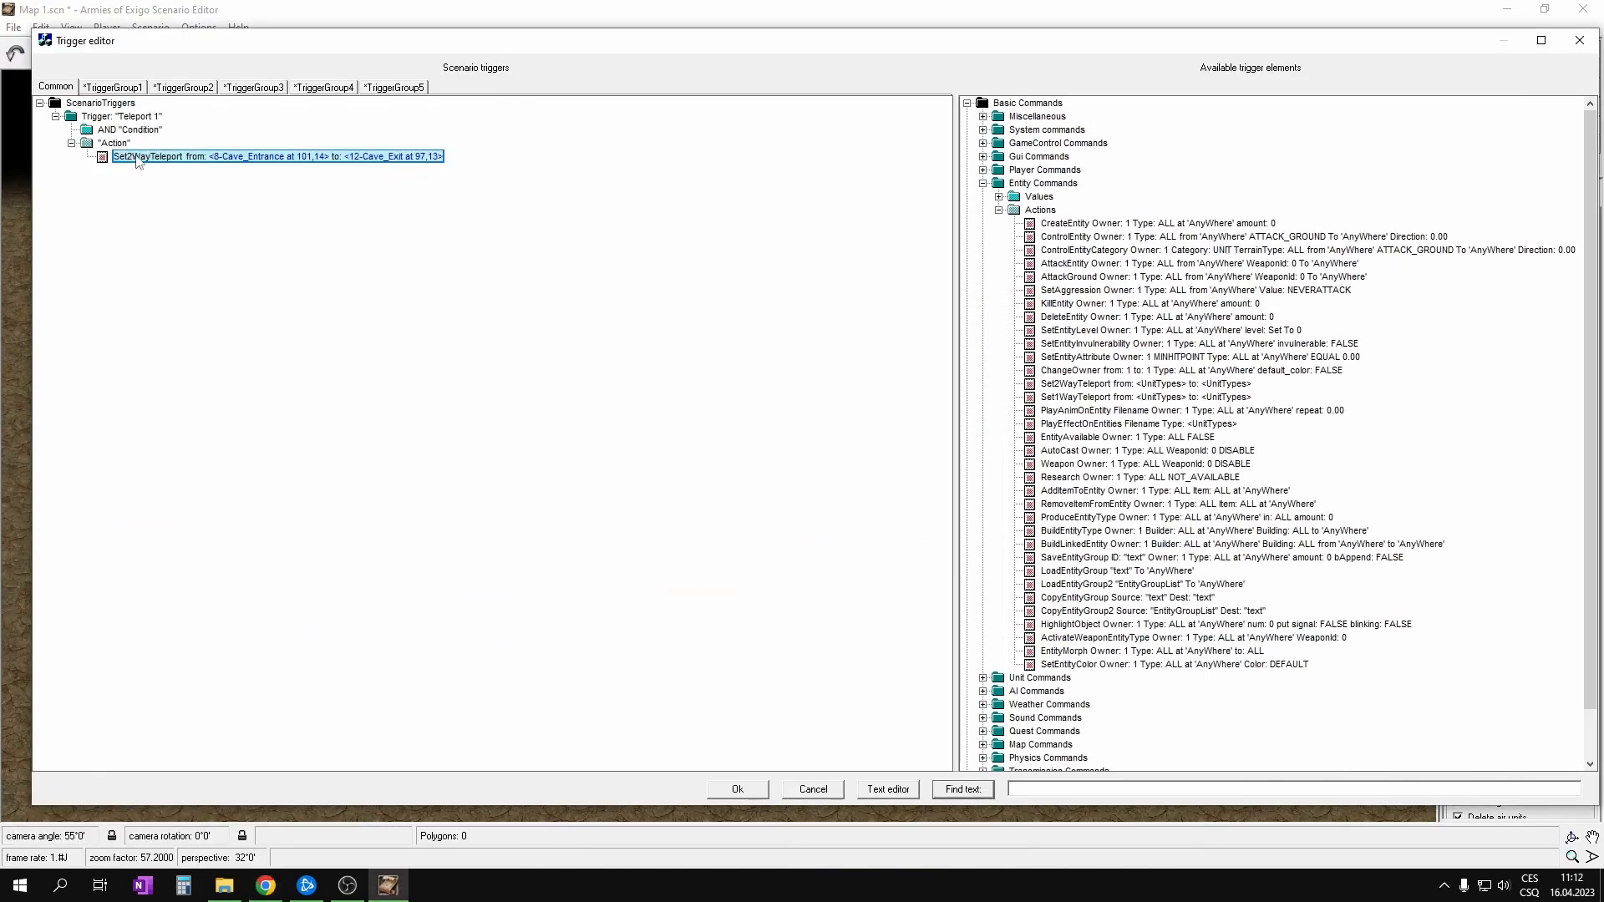
pyautogui.hotkey('ctrl', 'v')
pyautogui.hotkey('ctrl', 'v')
pyautogui.hotkey('ctrl', 'v')
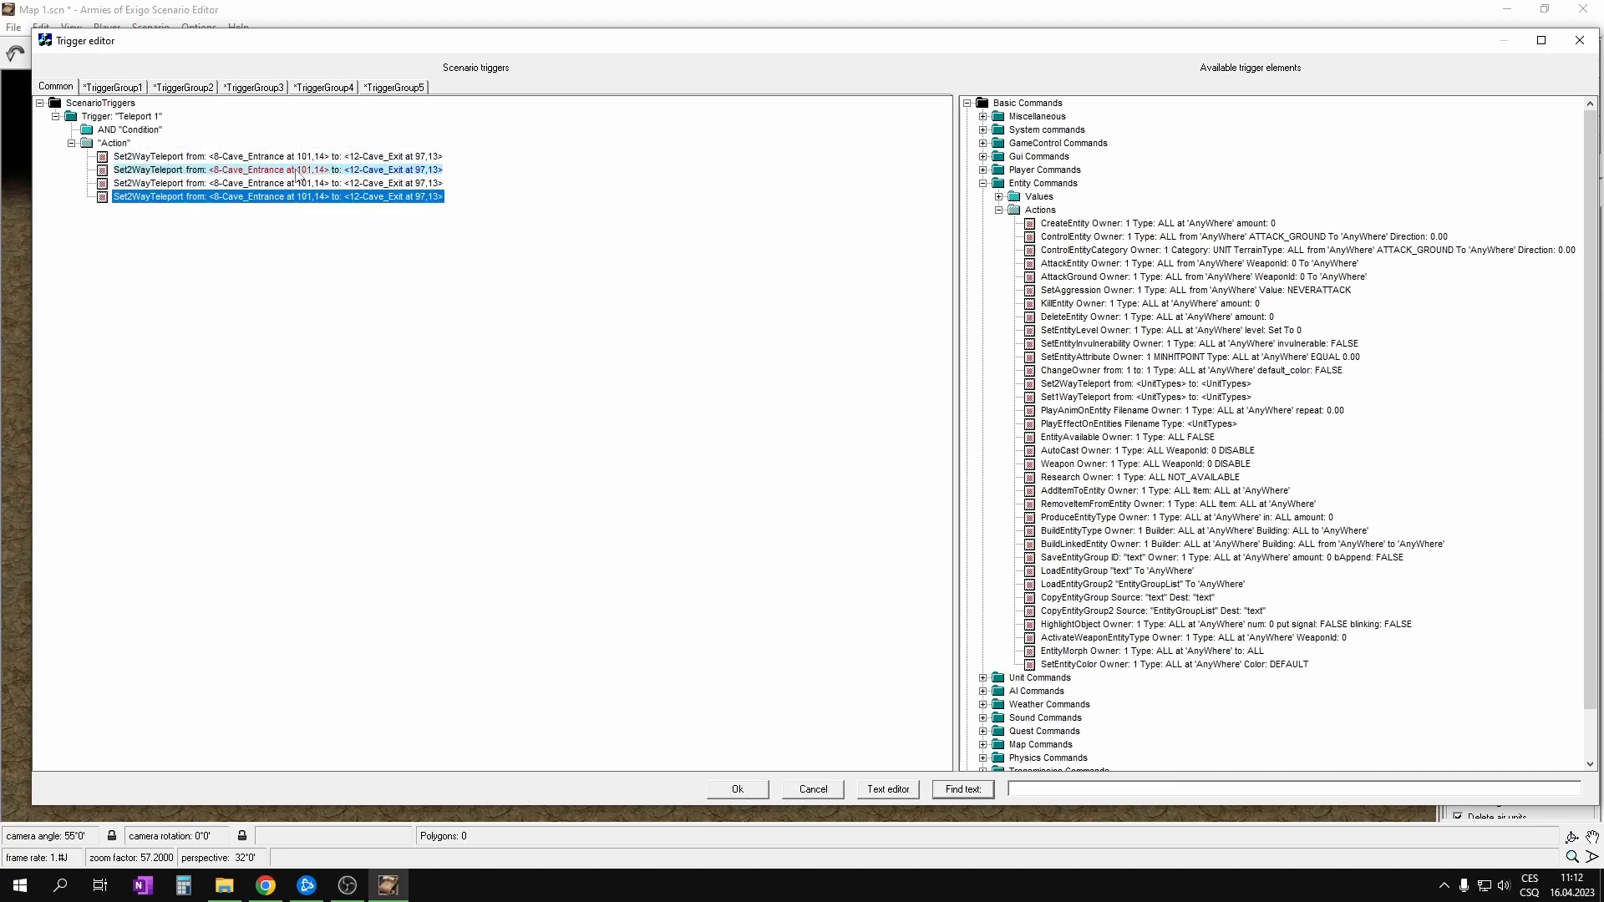
# Step: Set the second Set2WayTeleport action's destination to the Cave Exit near the Underground's east edge, at 180,82
pyautogui.press('Return')
pyautogui.click(1570, 102)
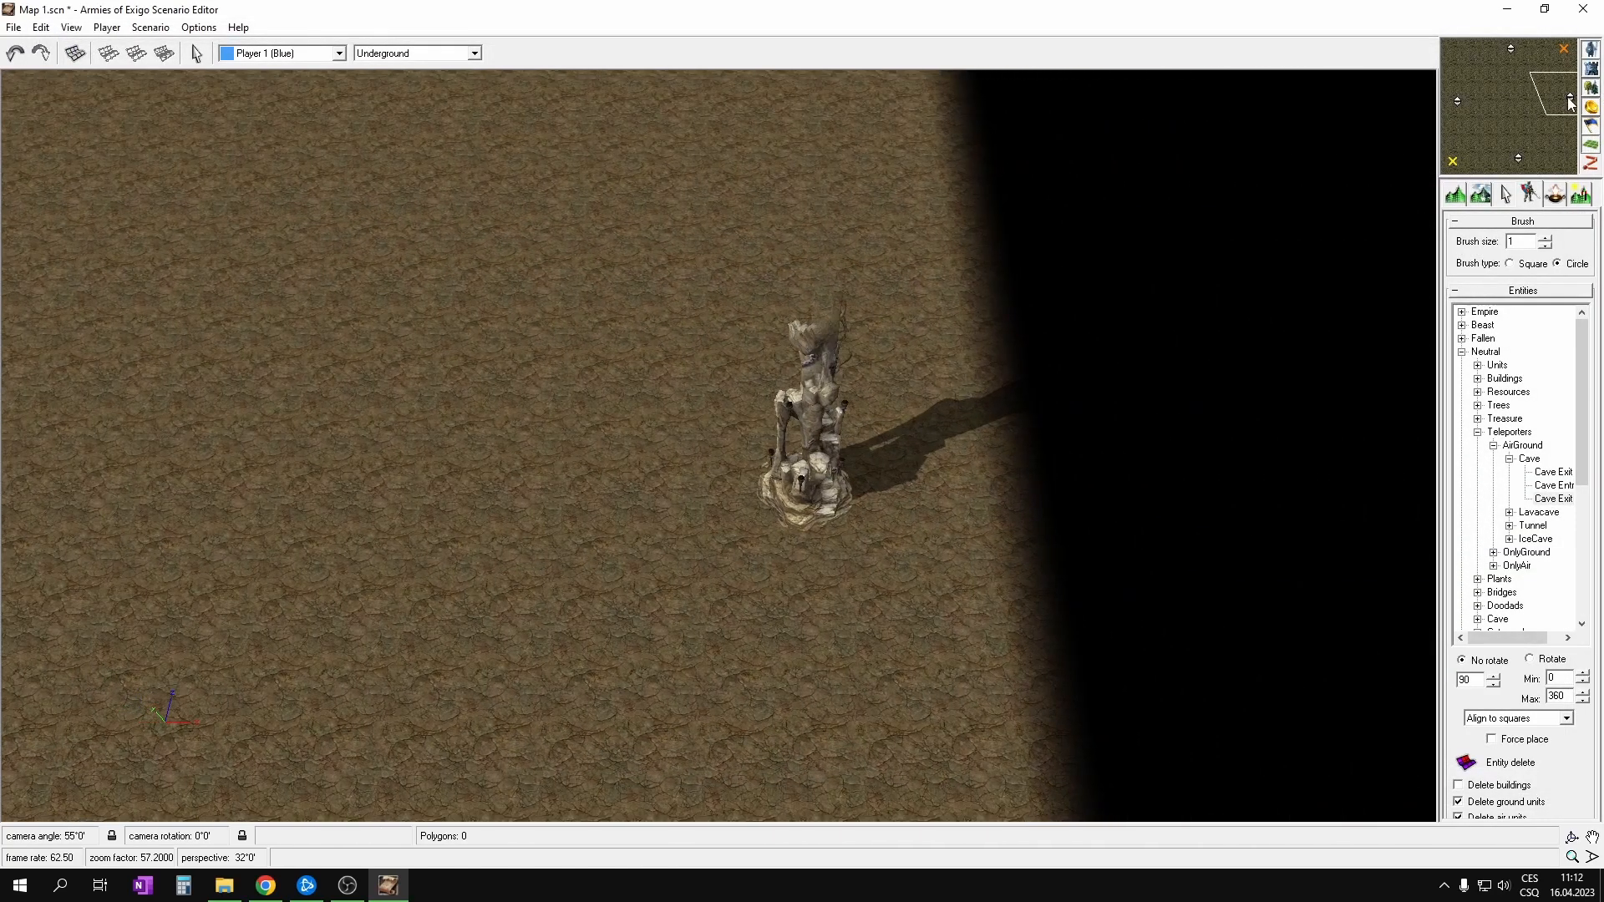
pyautogui.click(800, 499)
pyautogui.click(299, 184)
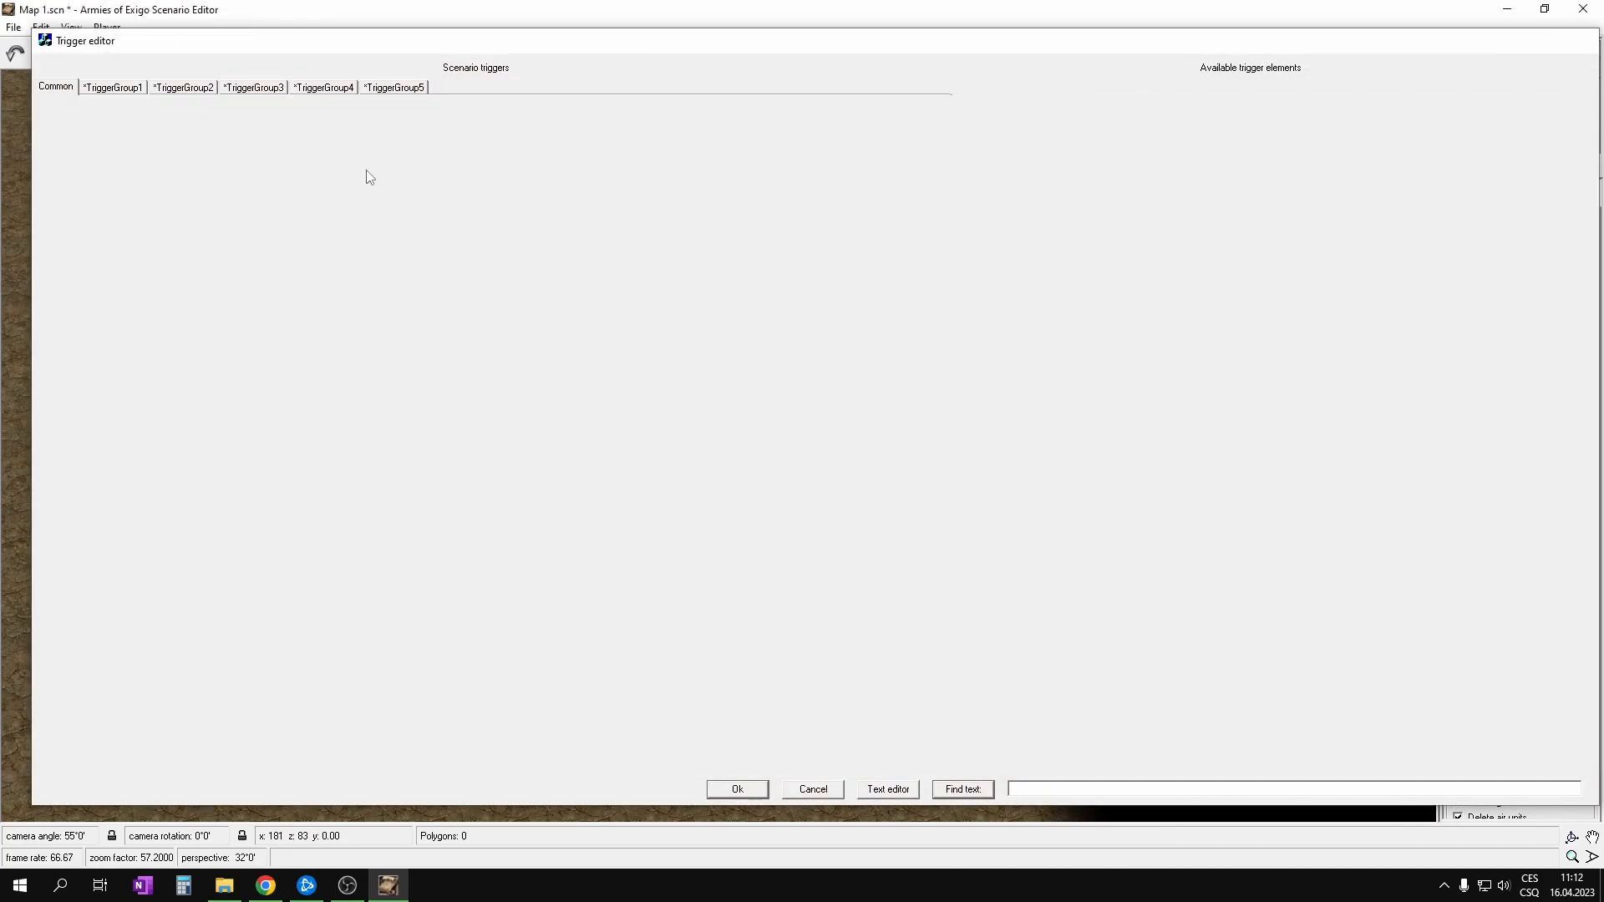
pyautogui.press('Tab')
pyautogui.press('Tab')
pyautogui.press('Tab')
pyautogui.press('Tab')
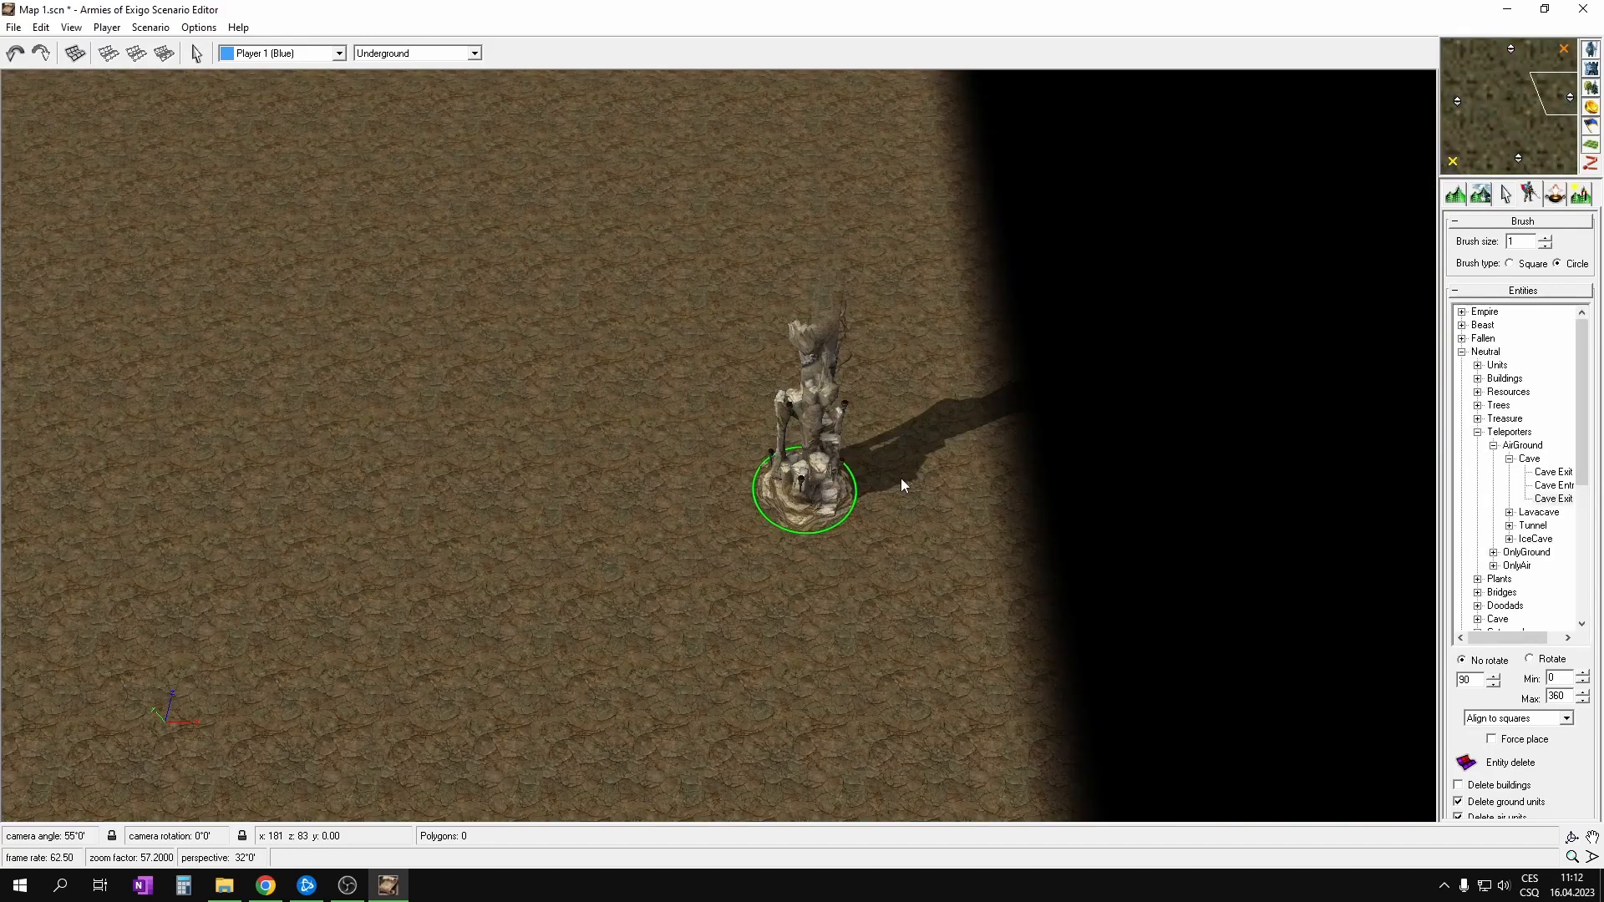
pyautogui.click(805, 464)
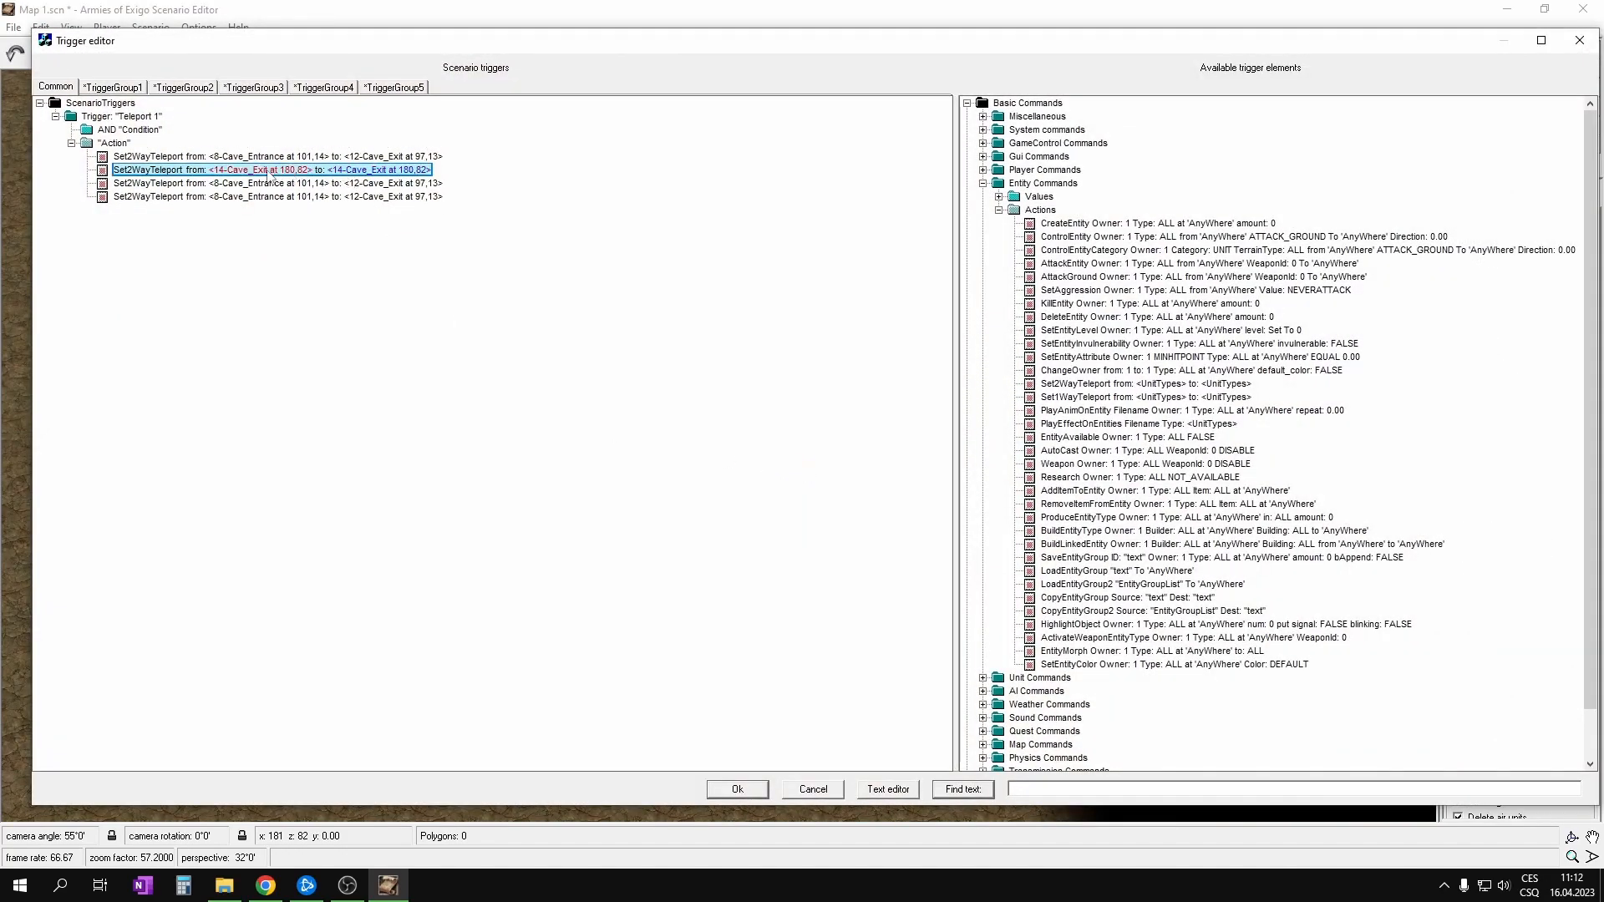
# Step: Set the second Set2WayTeleport action's source to the Cave Entrance near the Surface's east edge, at 169,86
pyautogui.click(299, 171)
pyautogui.press('Tab')
pyautogui.click(1551, 109)
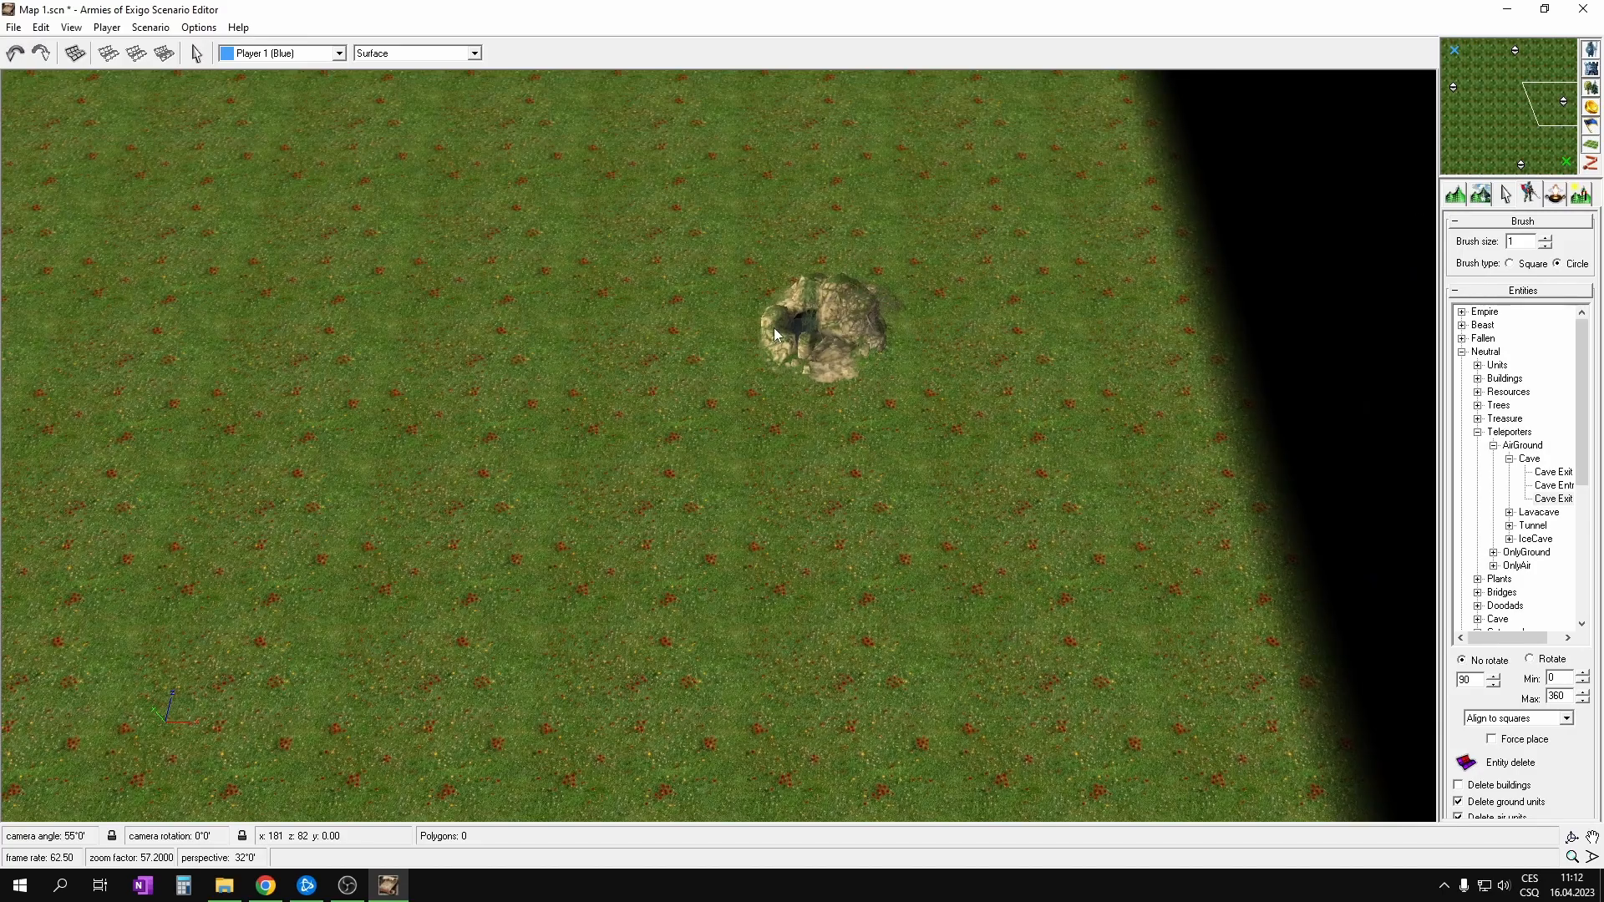
pyautogui.click(797, 338)
# Step: Link the third Set2WayTeleport action from the Surface's bottom-centre Cave Entrance at 110,175 to the Underground's bottom-centre Cave Exit at 107,168
pyautogui.click(267, 185)
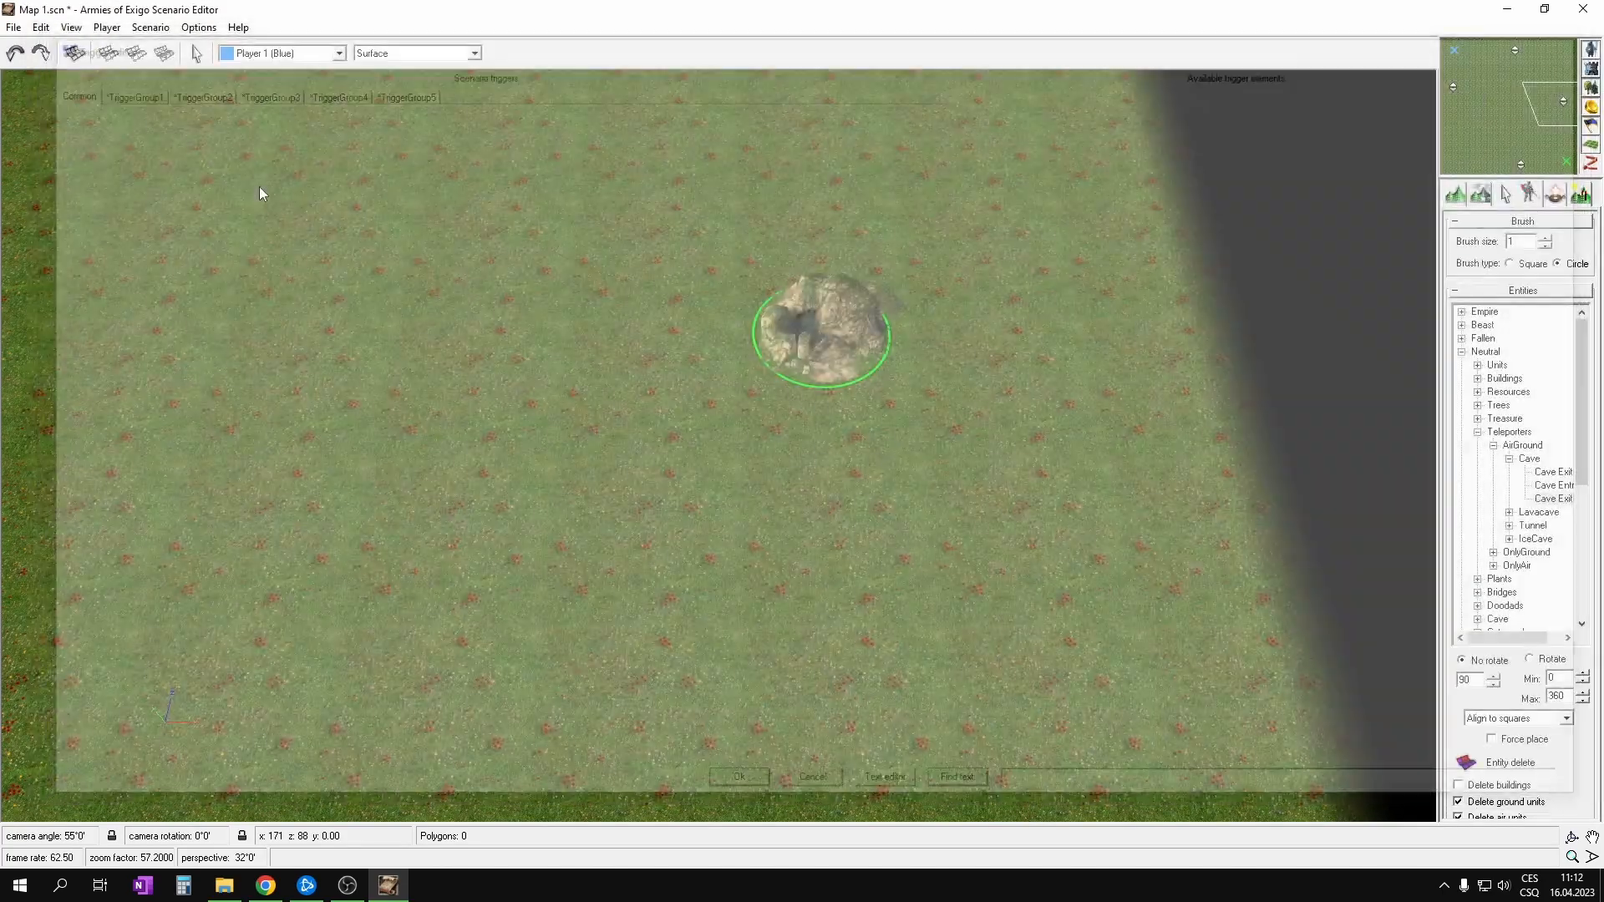
pyautogui.click(1524, 160)
pyautogui.click(620, 372)
pyautogui.click(621, 373)
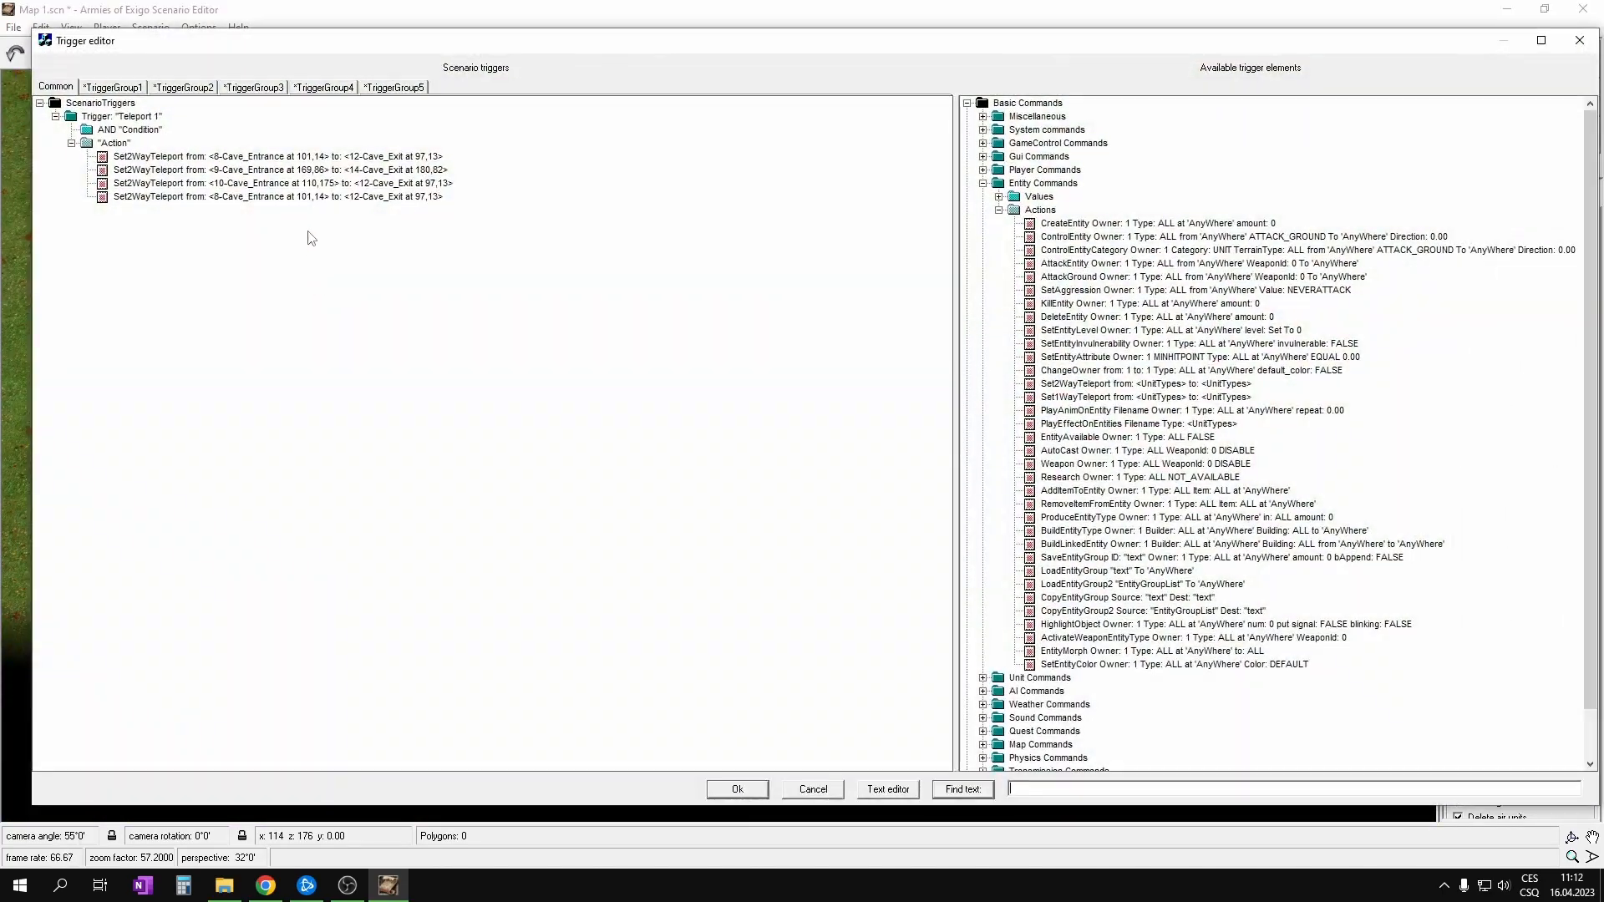
pyautogui.click(389, 185)
pyautogui.click(1506, 145)
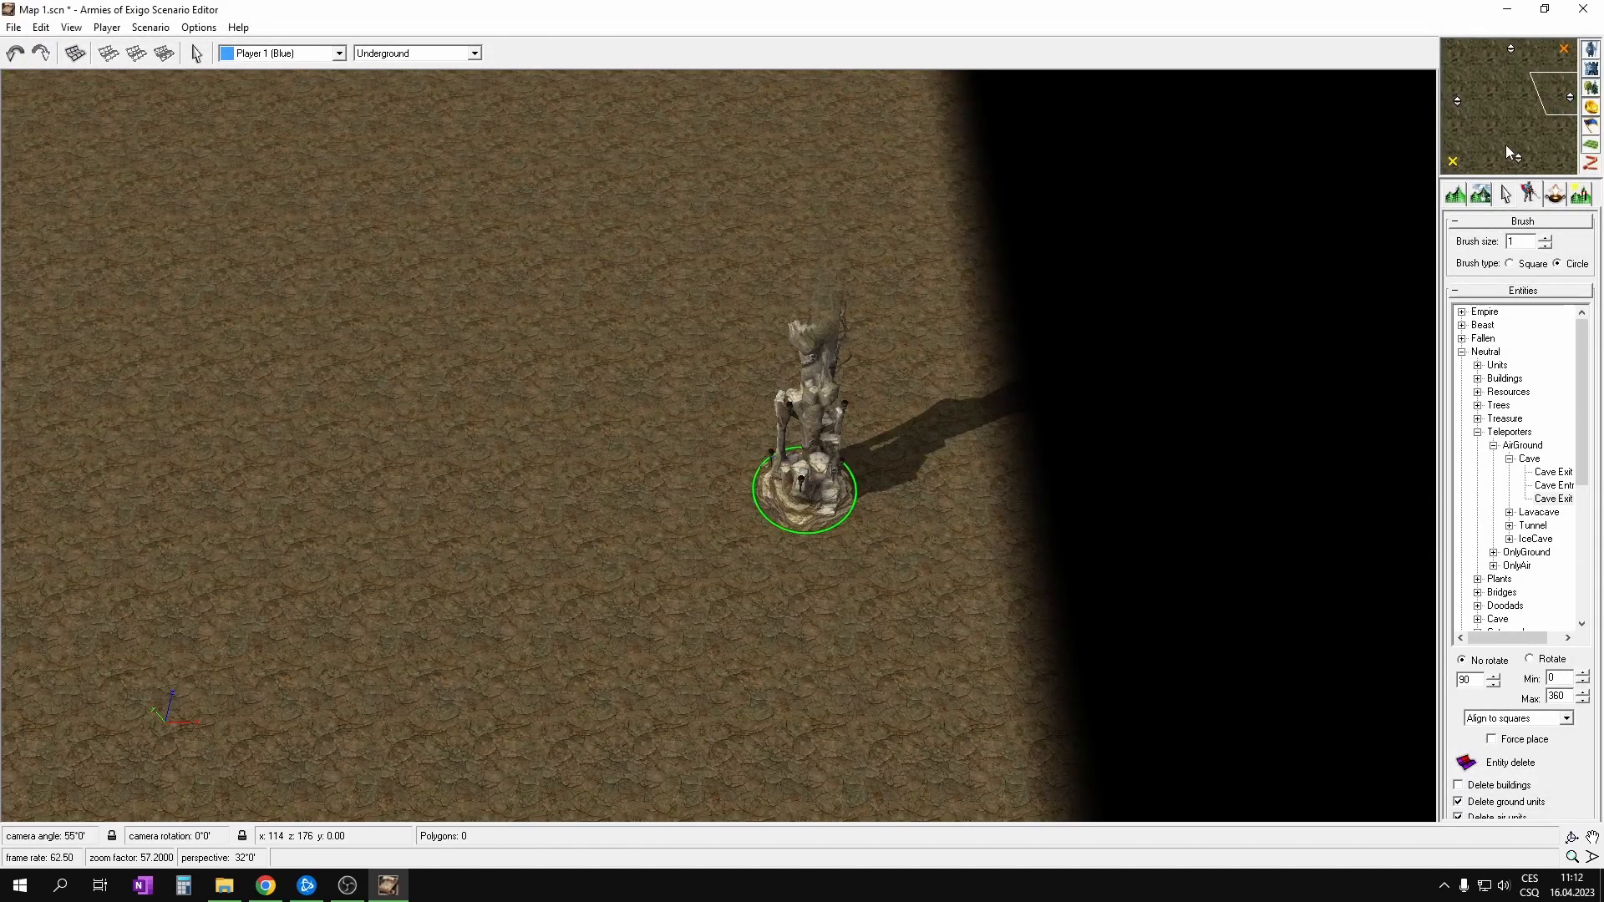
pyautogui.click(753, 551)
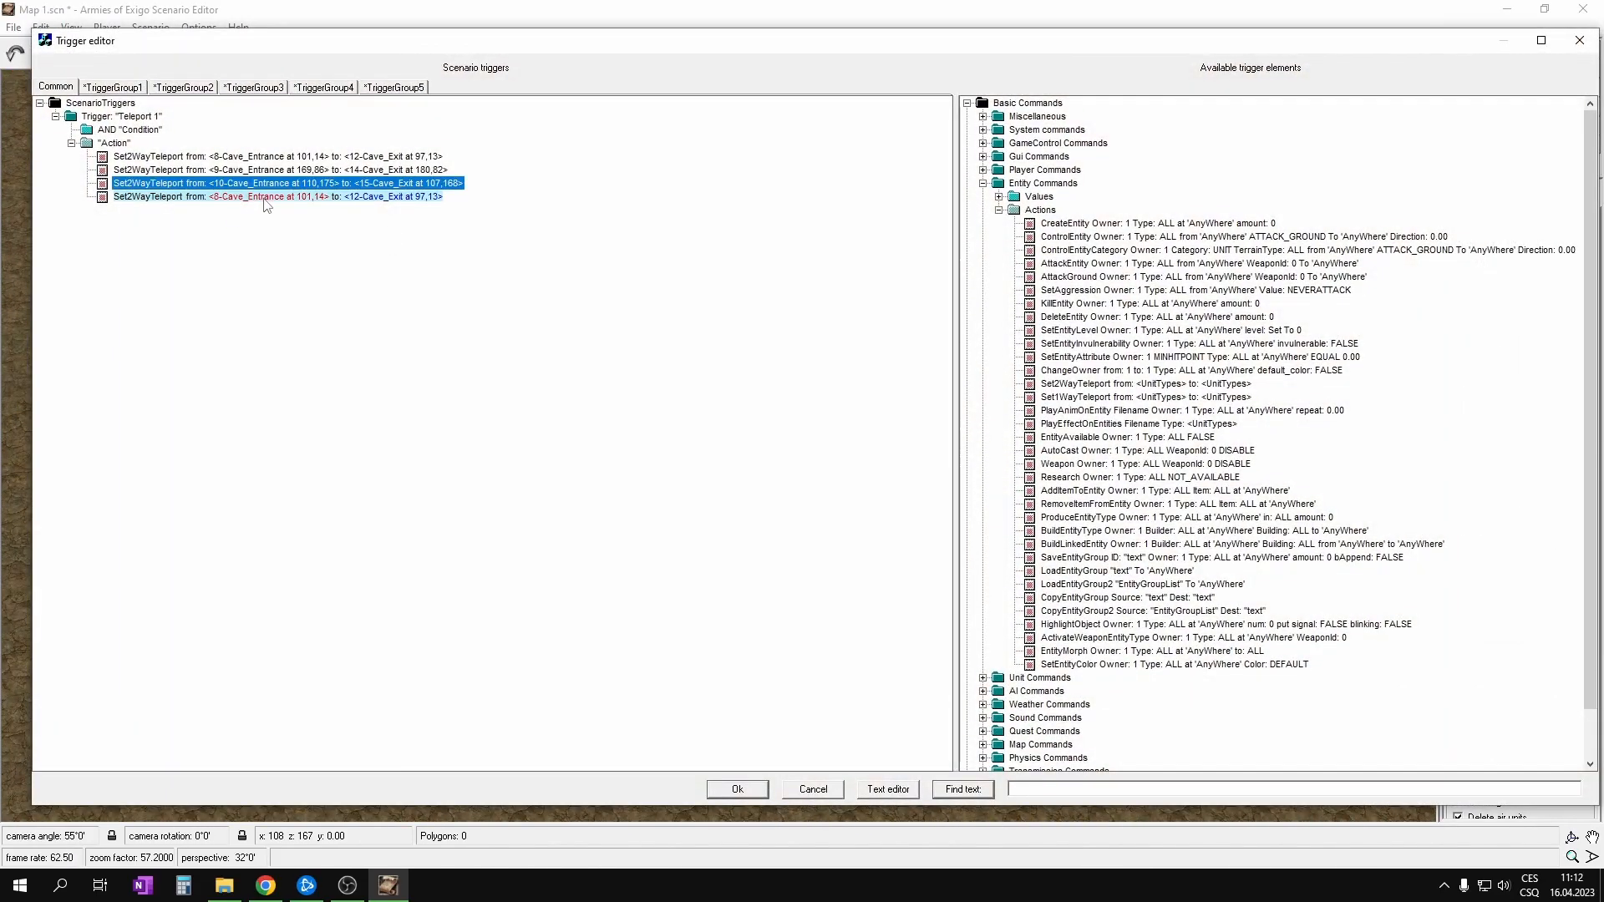
# Step: Link the fourth Set2WayTeleport action from the Surface's west-edge Cave Entrance to the Underground's west-edge Cave Exit at 22,87
pyautogui.click(259, 199)
pyautogui.click(1461, 90)
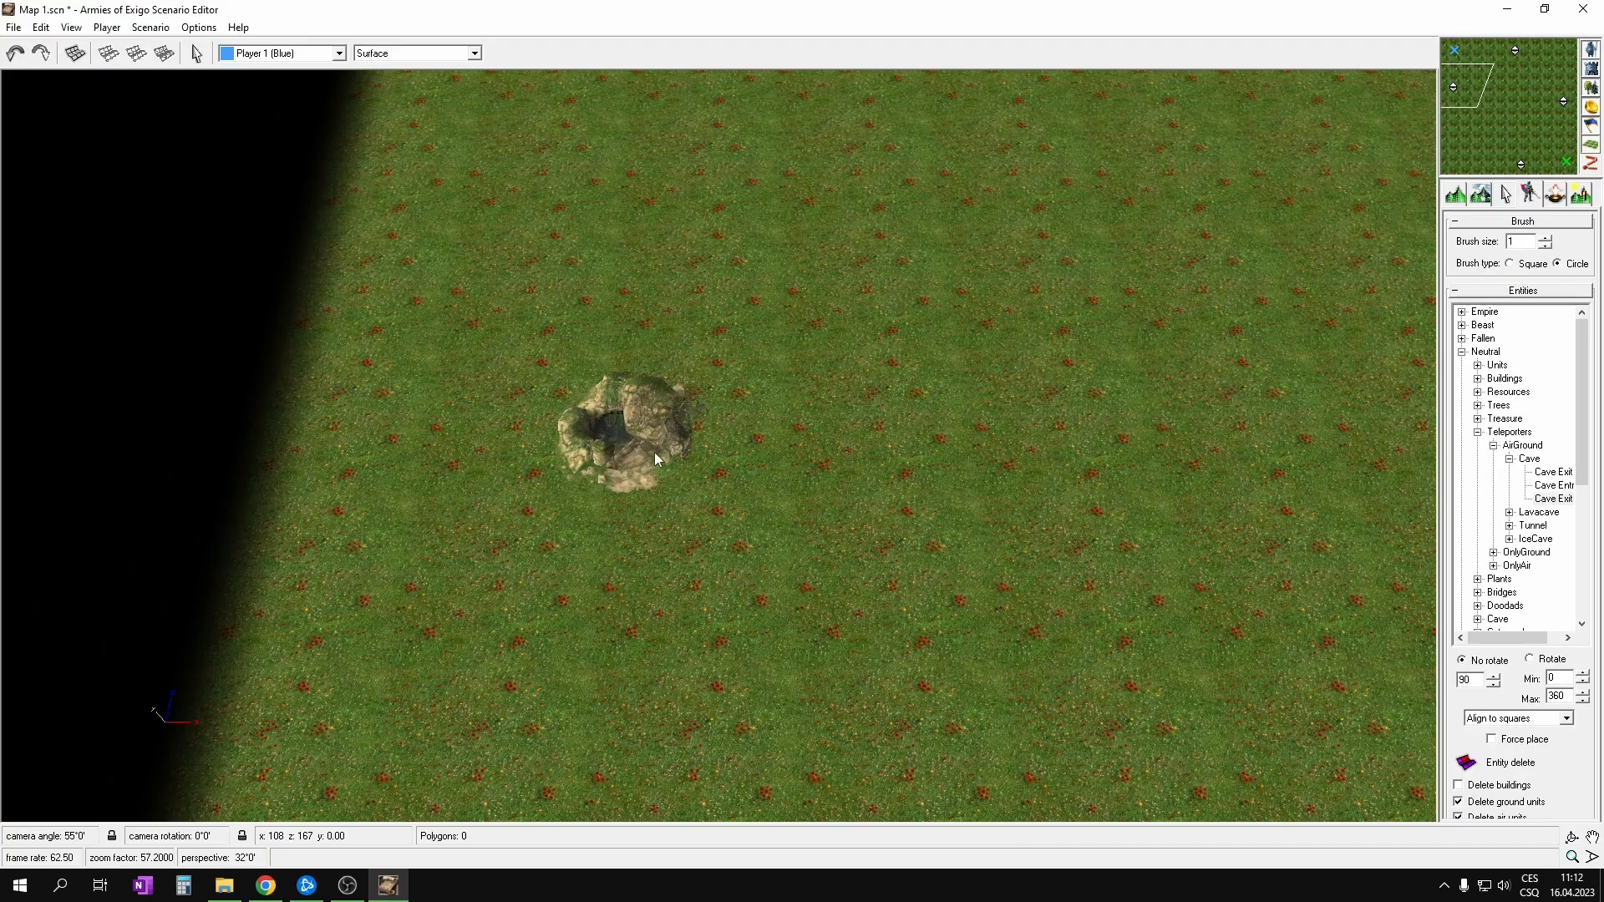
pyautogui.click(649, 449)
pyautogui.click(386, 197)
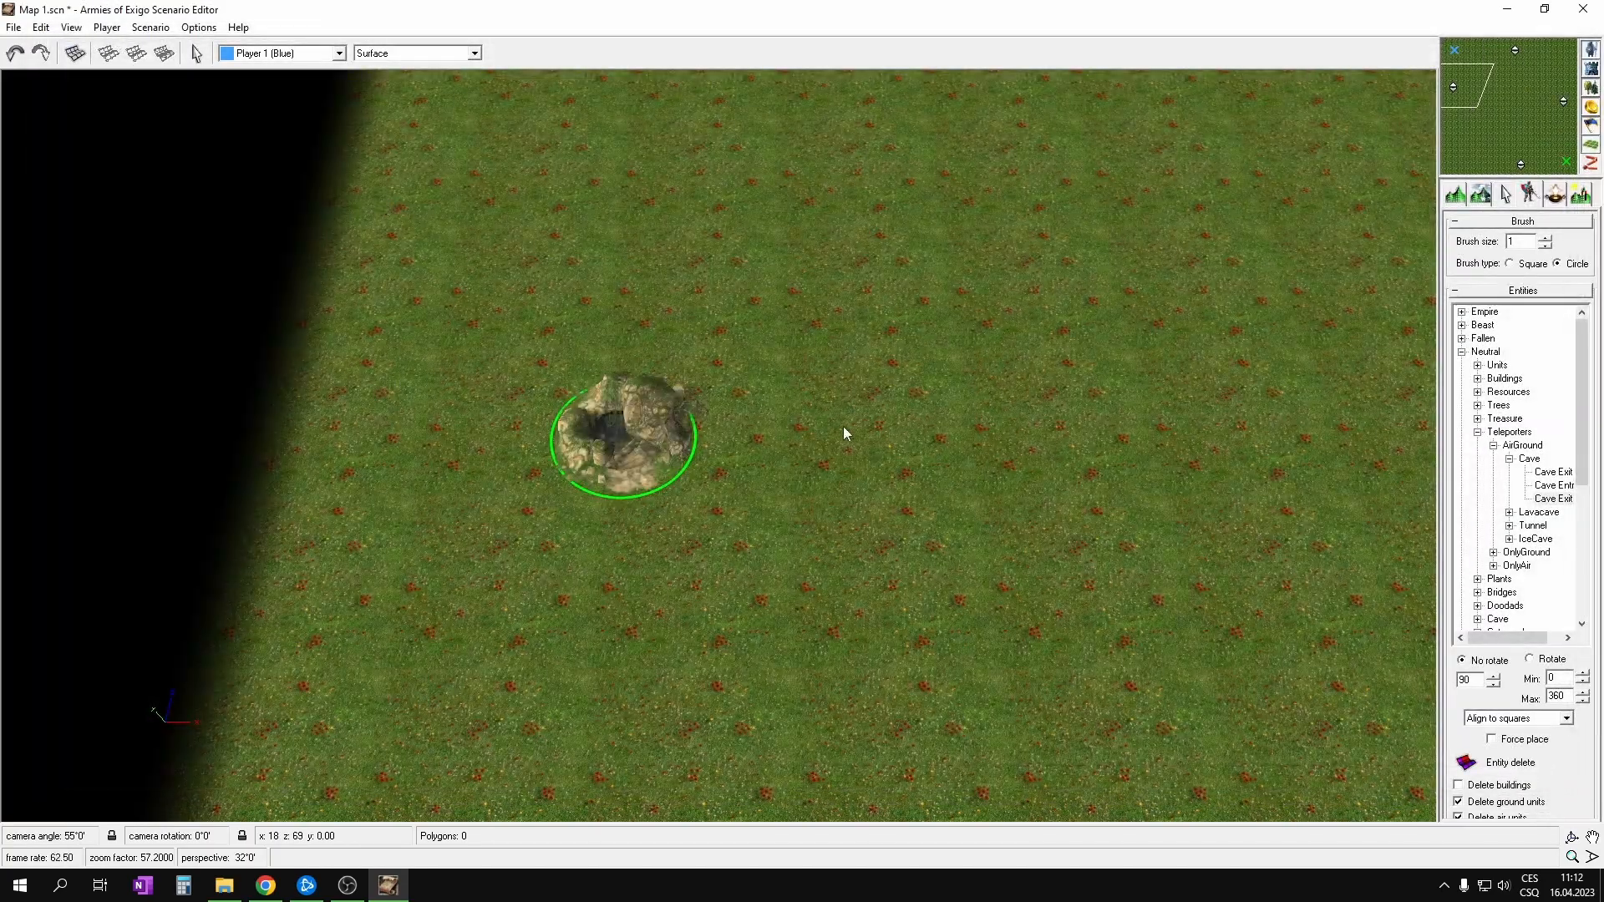
pyautogui.press('Tab')
pyautogui.click(1466, 101)
pyautogui.click(443, 505)
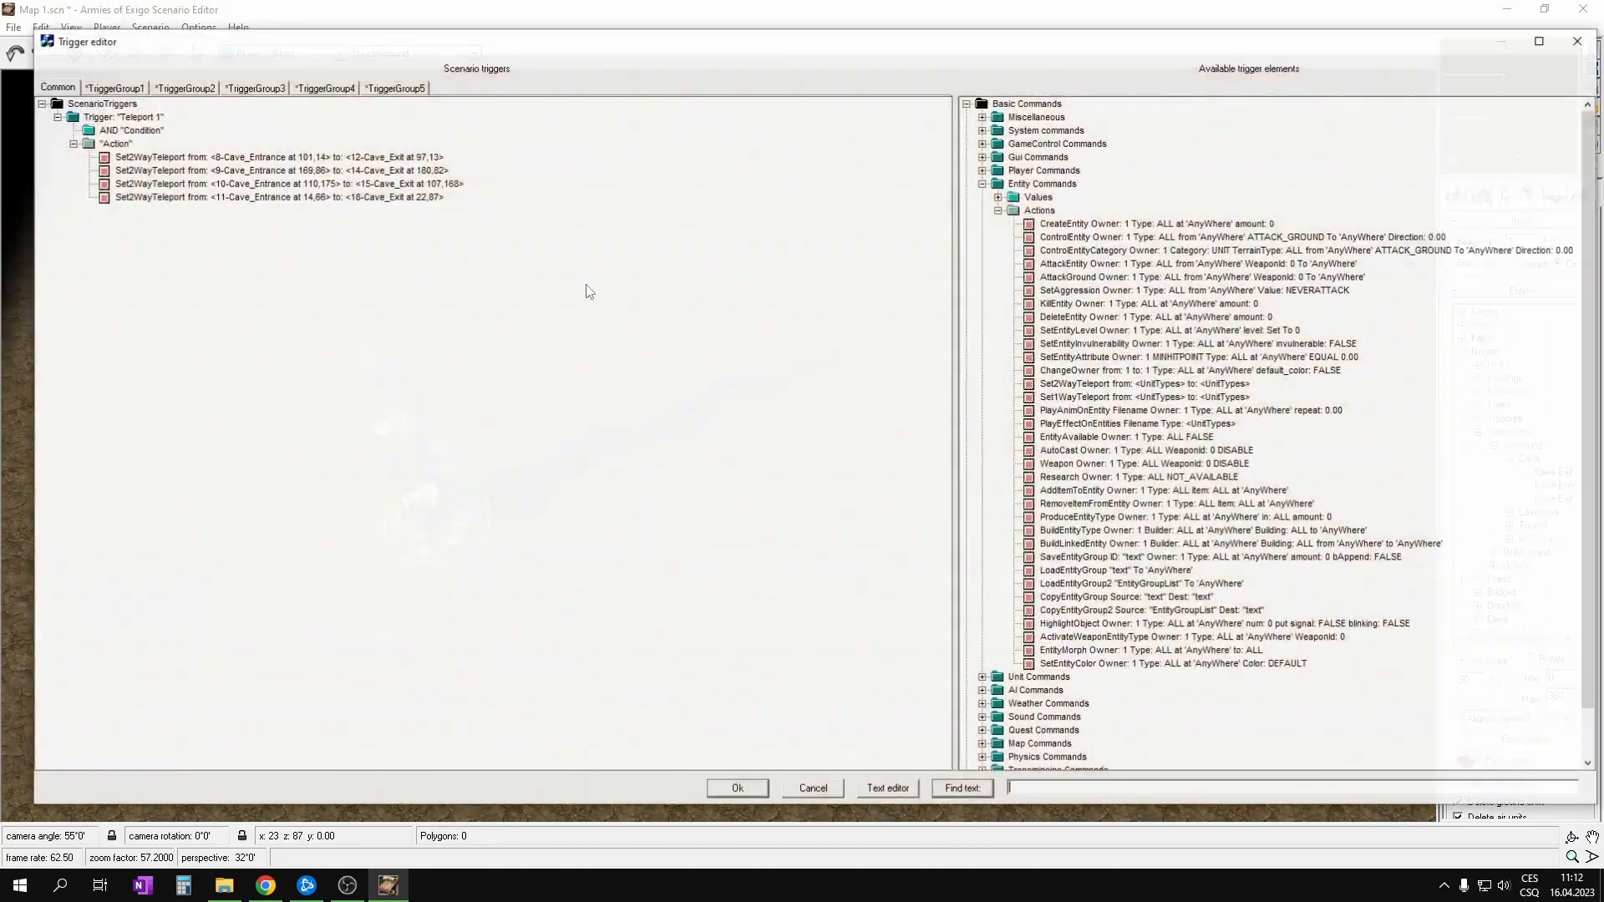
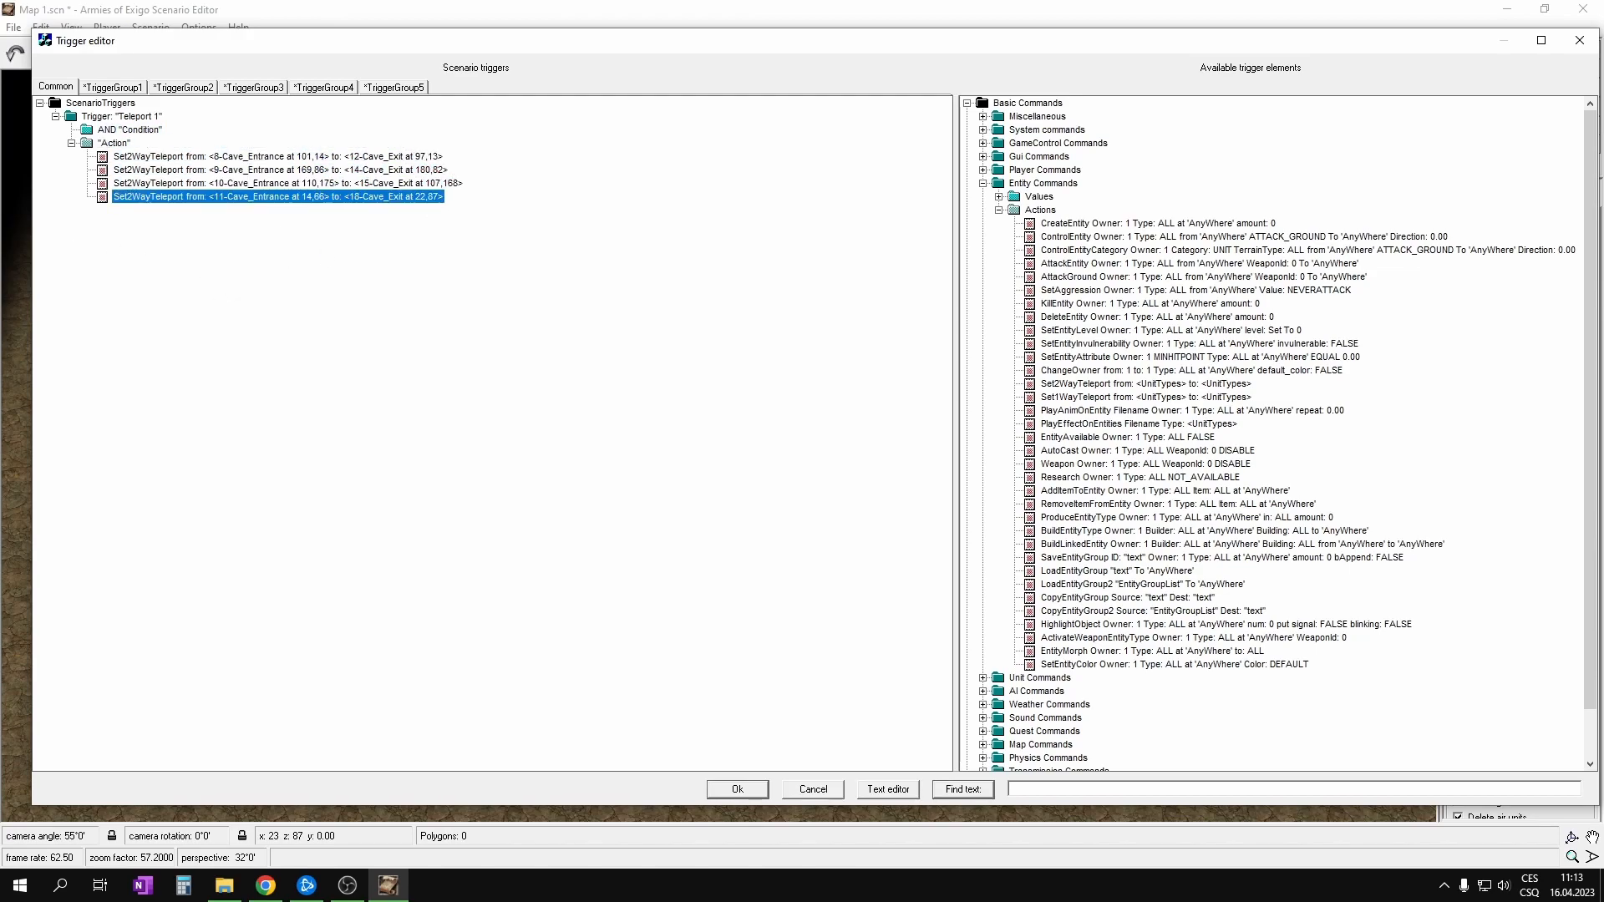
pyautogui.hotkey('alt', 'Tab')
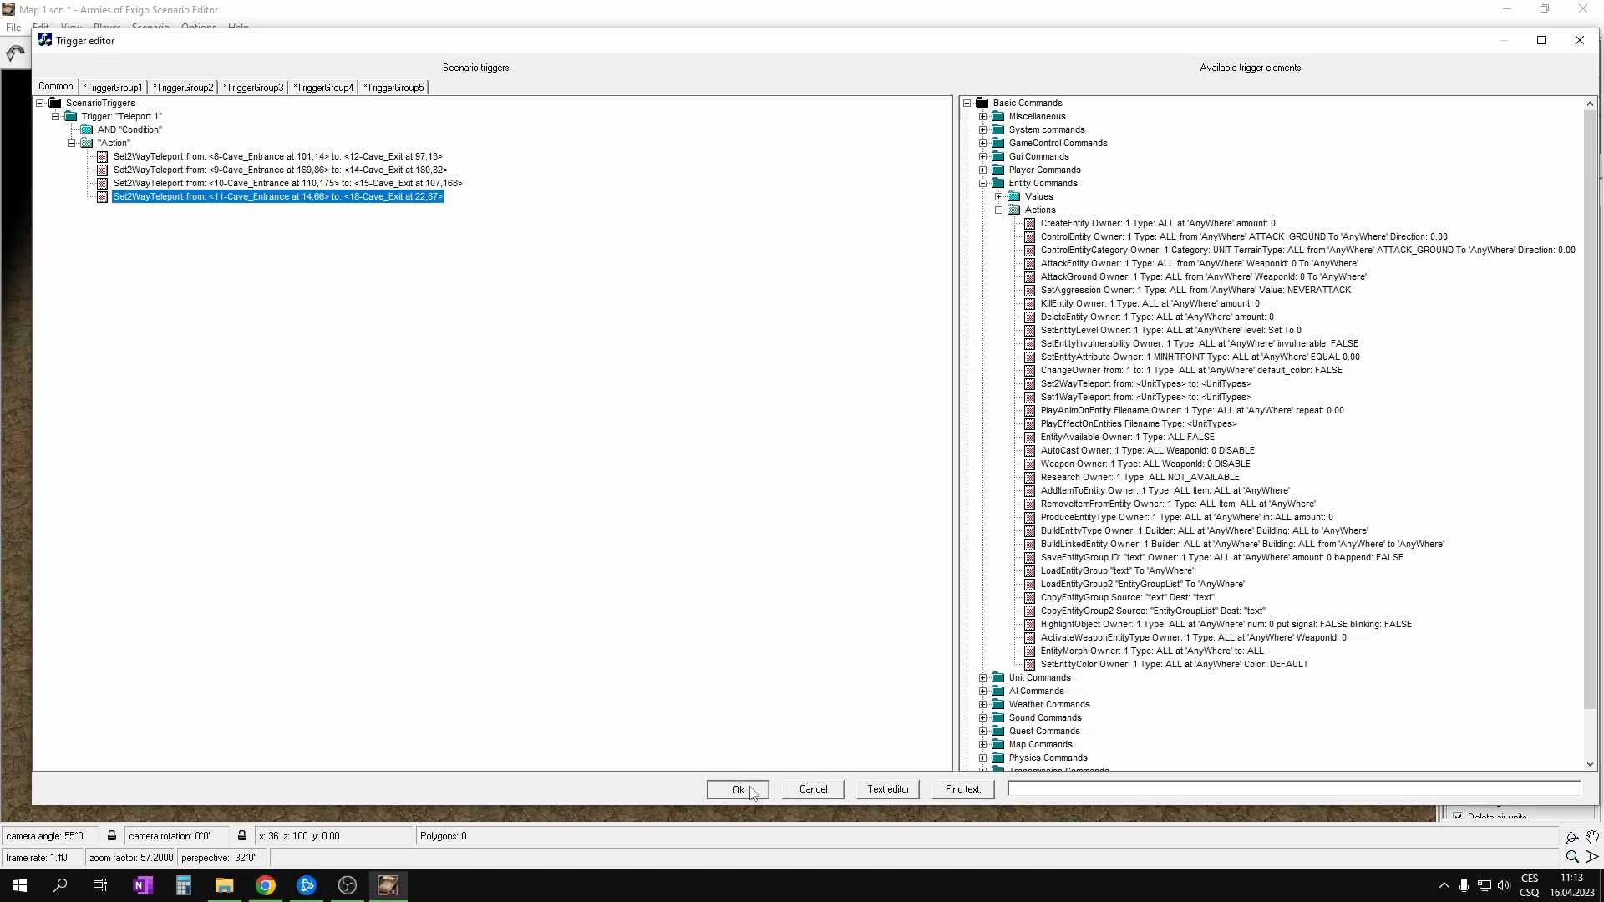
# Step: Close the trigger editor without applying changes and go to the blue player's base on the surface level
pyautogui.click(825, 790)
pyautogui.press('Tab')
pyautogui.click(1456, 60)
pyautogui.scroll(2, 1061, 380)
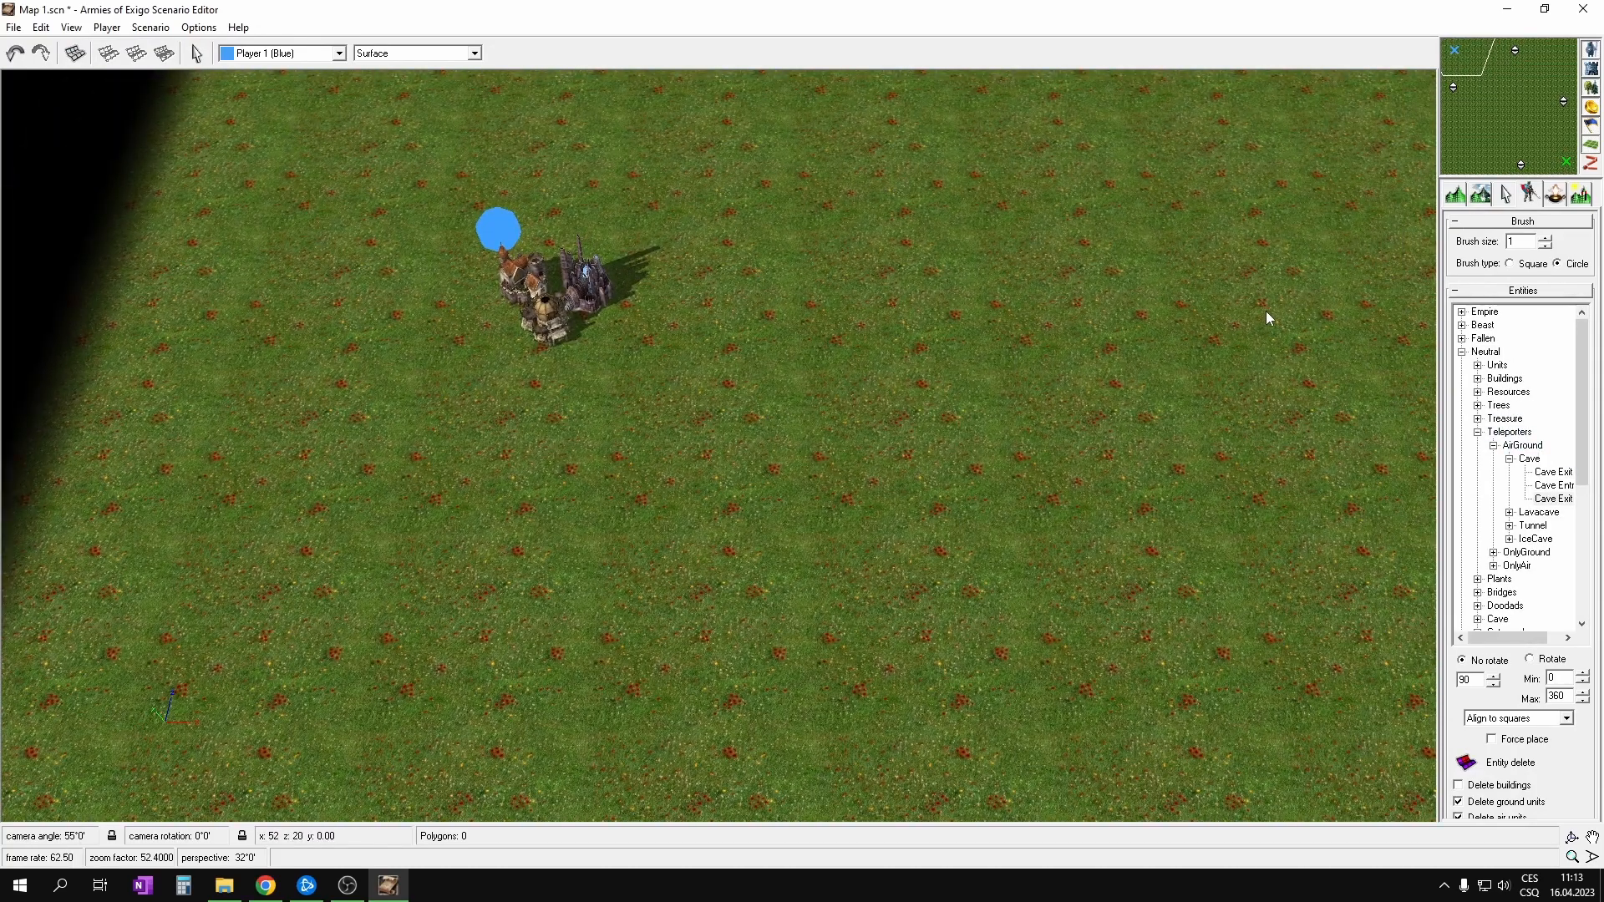
# Step: Place four neutral Gold Field resources in an arc on the outer, map-corner side of the blue player's base
pyautogui.scroll(1, 1269, 313)
pyautogui.doubleClick(1485, 436)
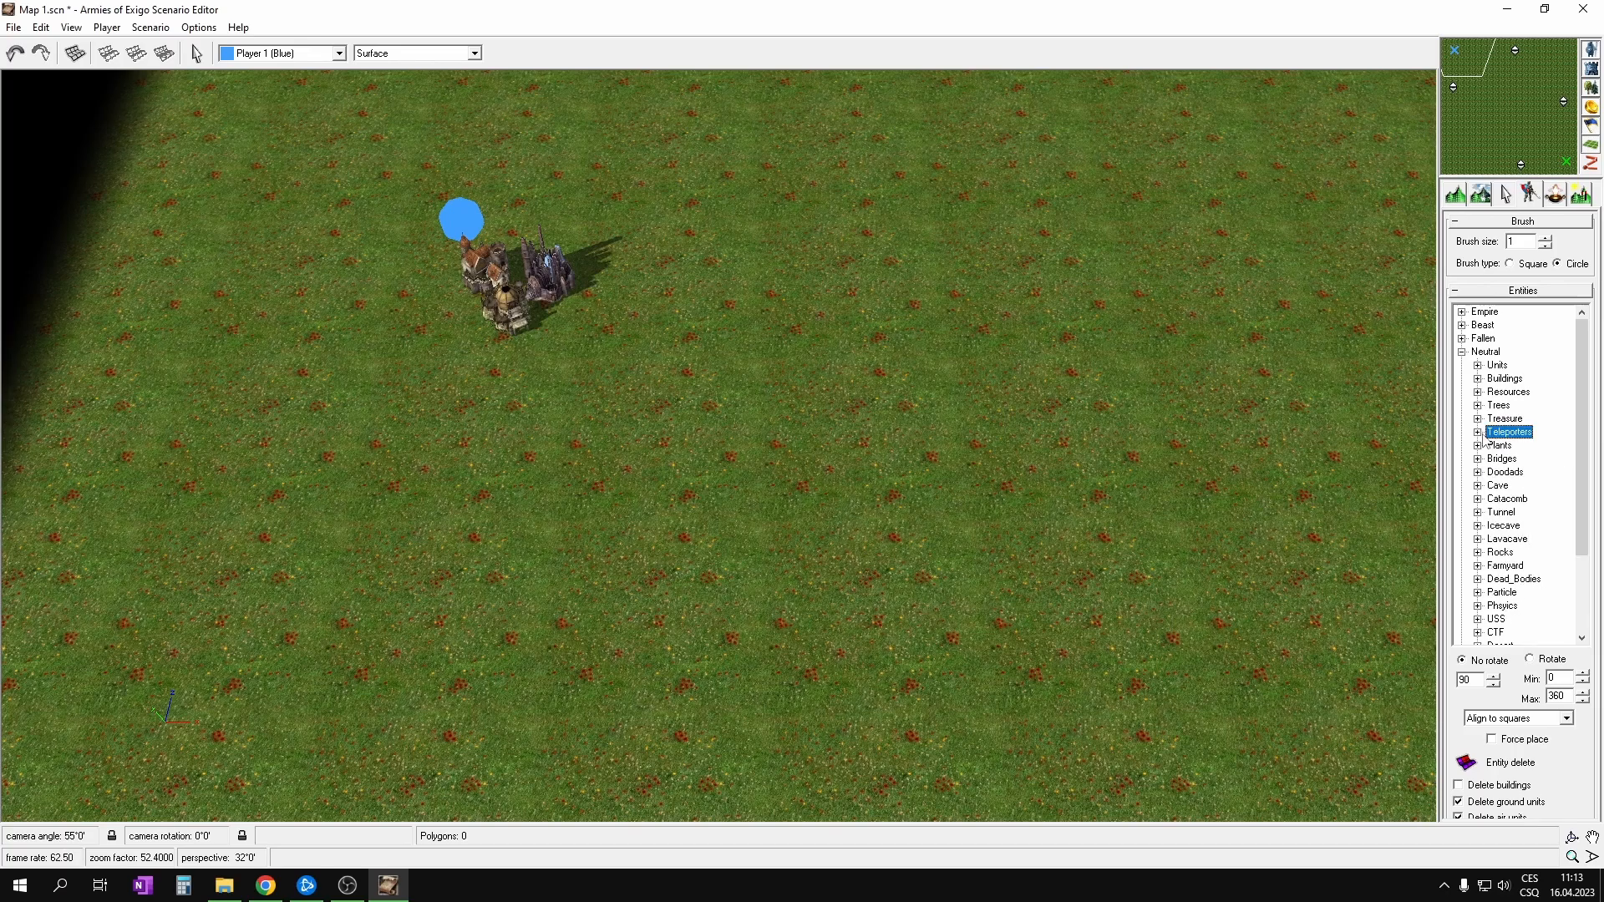
pyautogui.click(1476, 392)
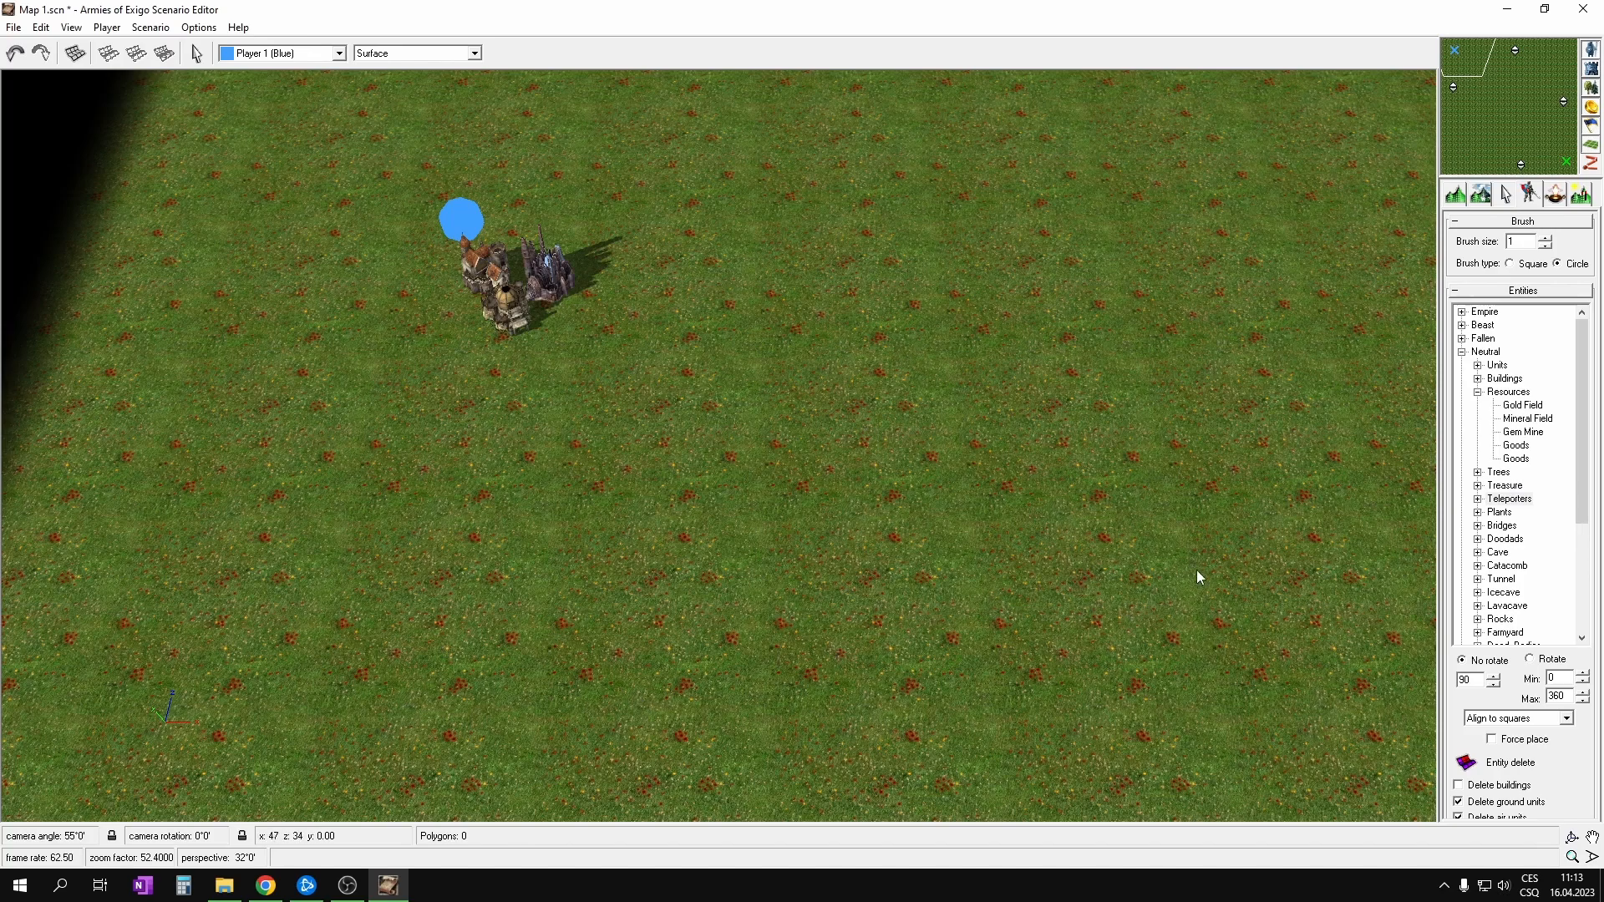
pyautogui.click(1515, 407)
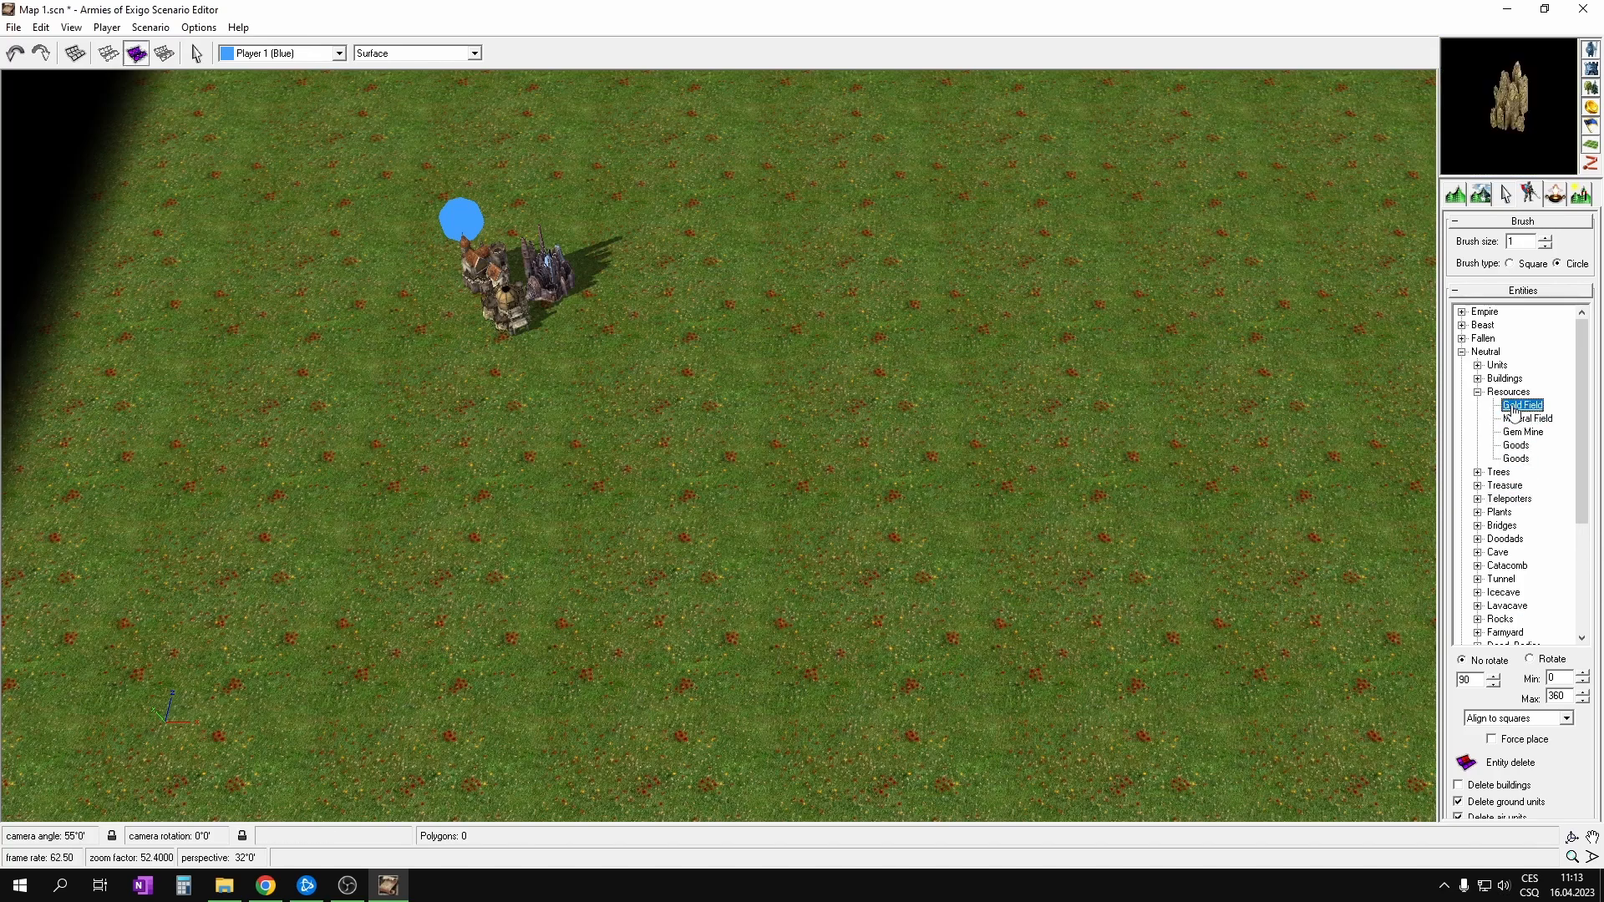
pyautogui.moveTo(660, 336); pyautogui.dragTo(900, 479, button='right')
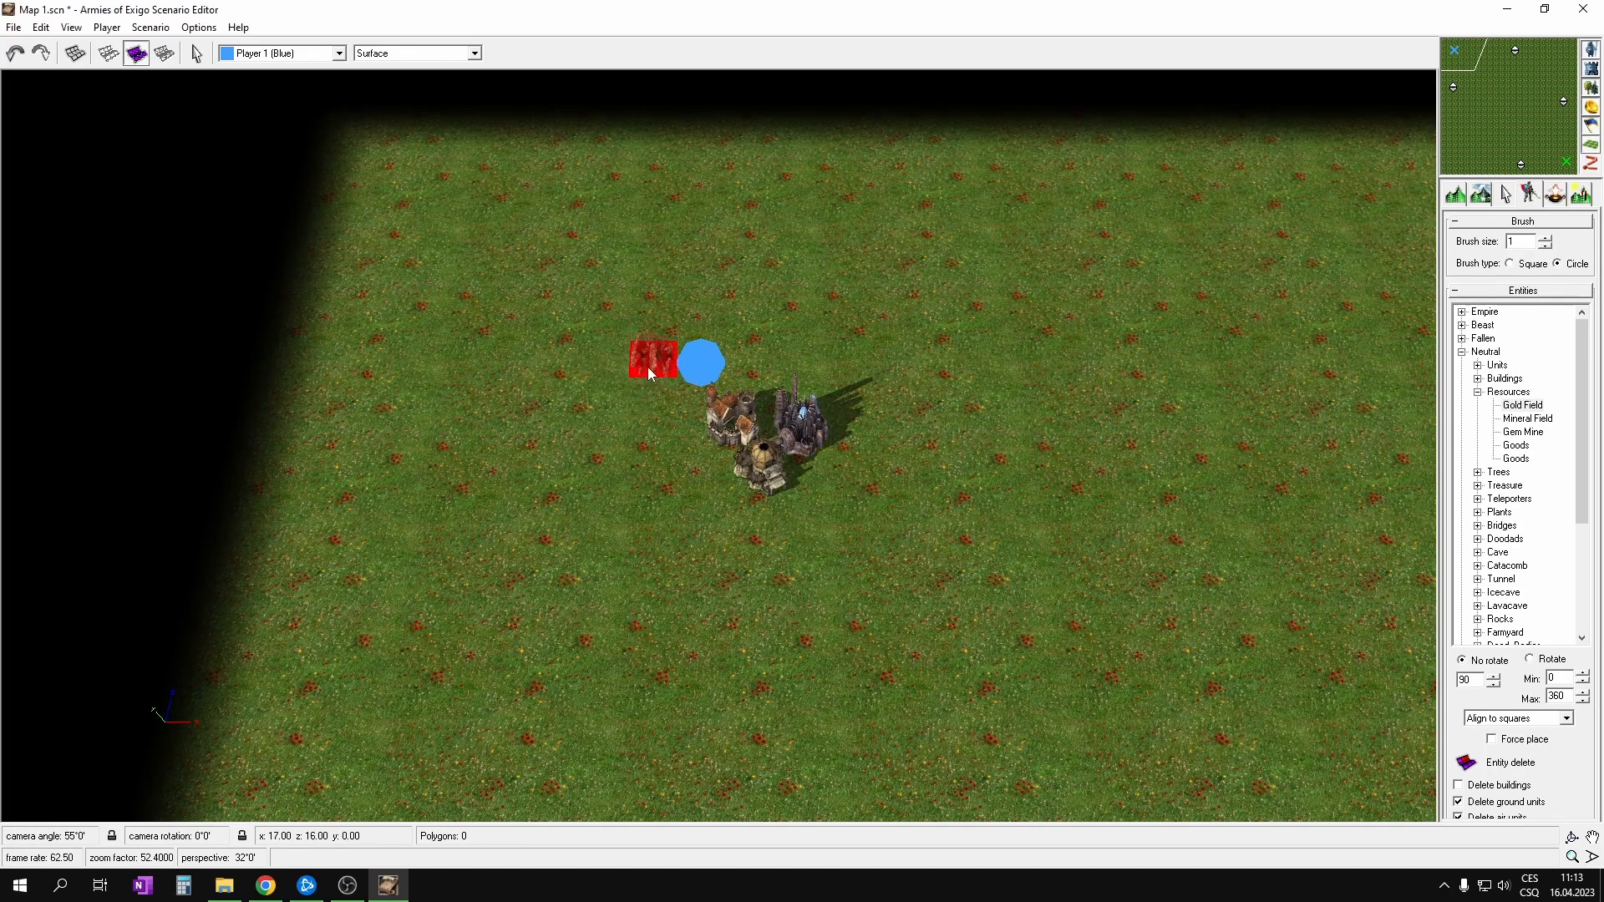
pyautogui.scroll(3, 649, 367)
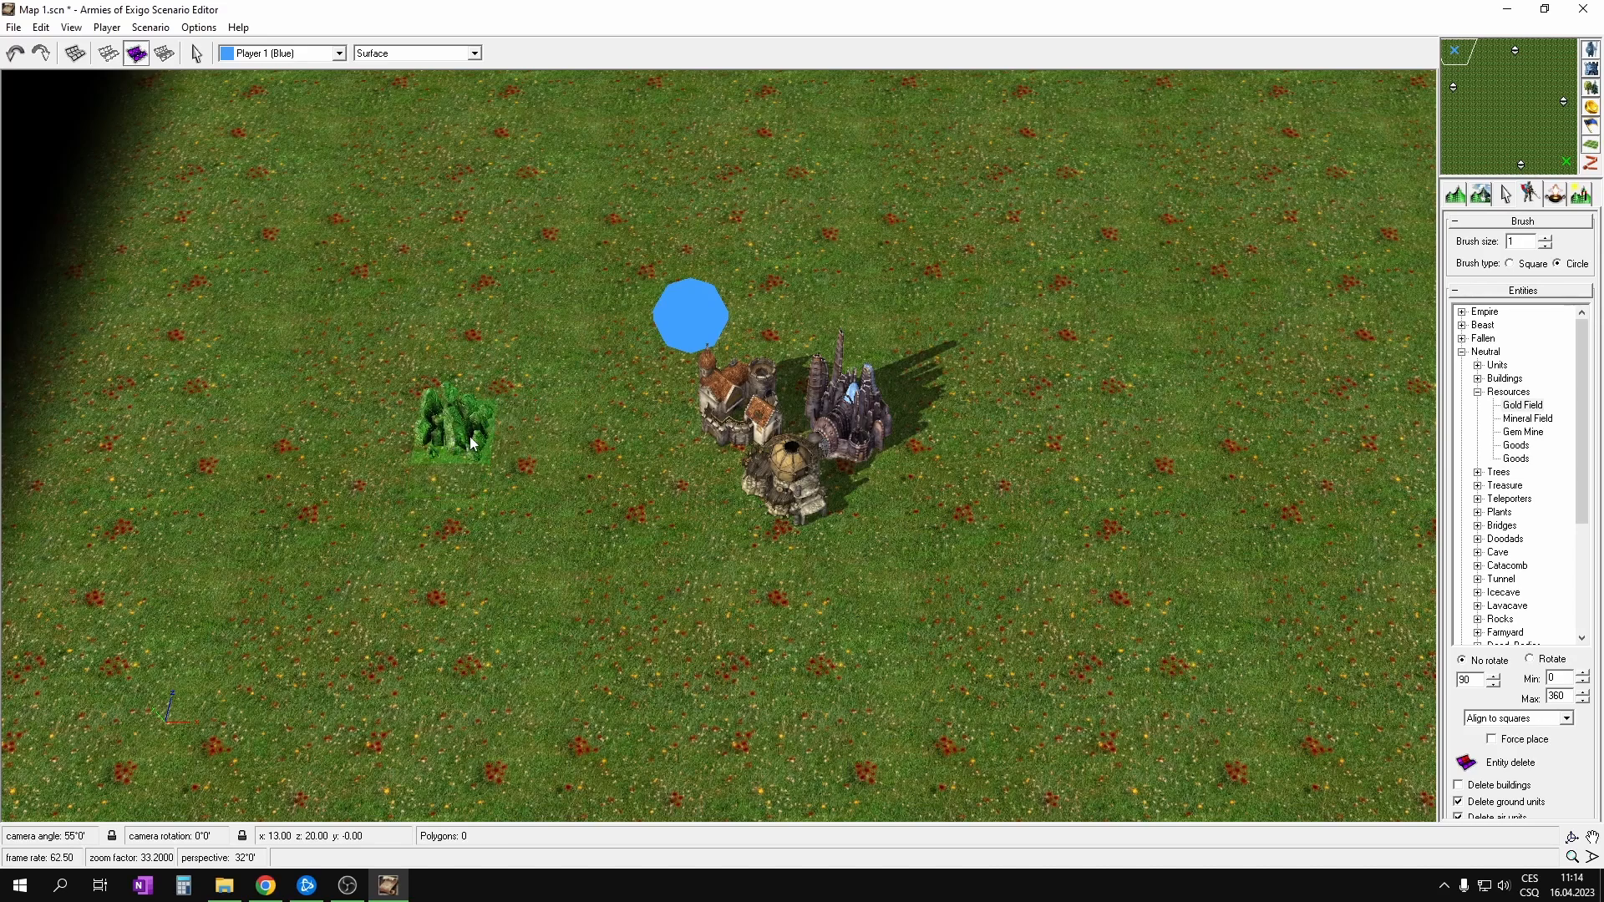
pyautogui.click(464, 434)
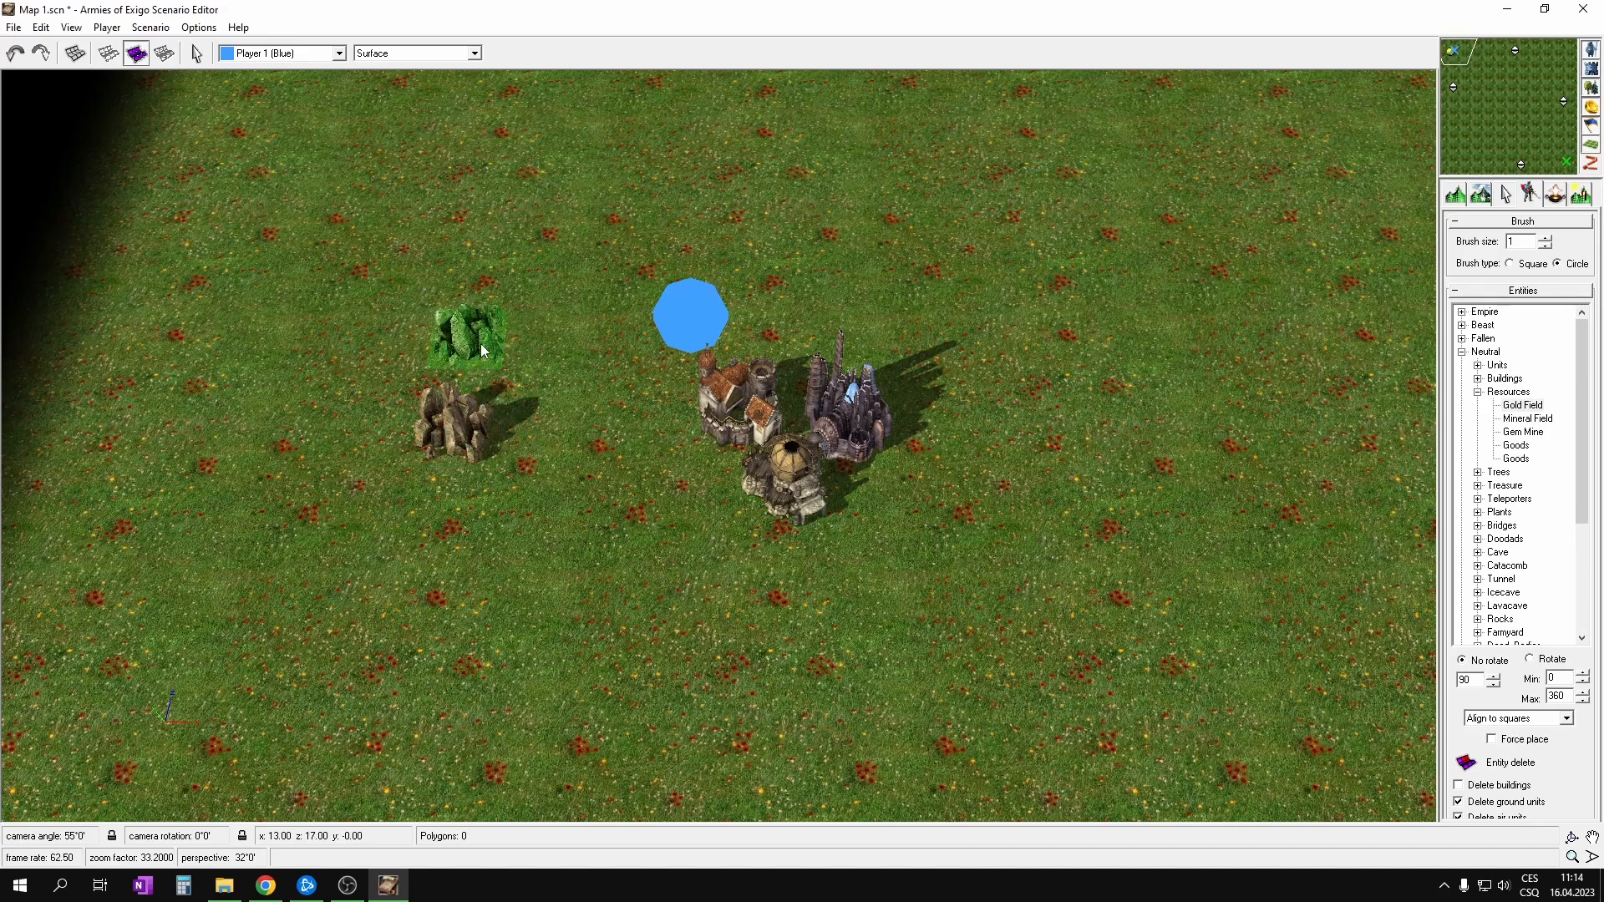
pyautogui.click(481, 344)
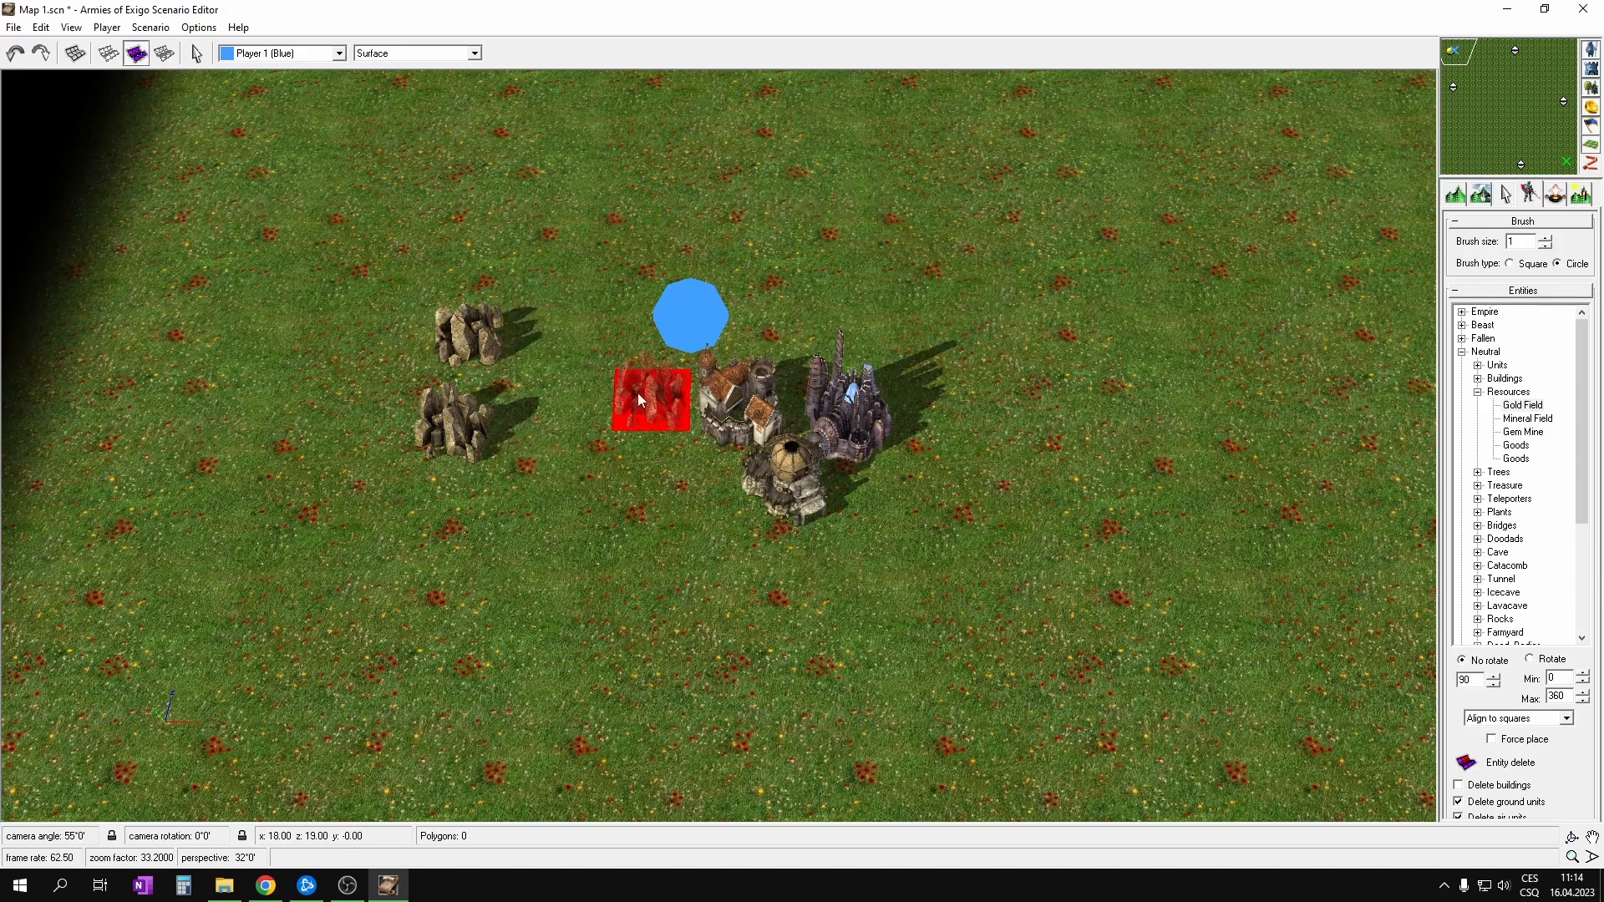
pyautogui.click(549, 256)
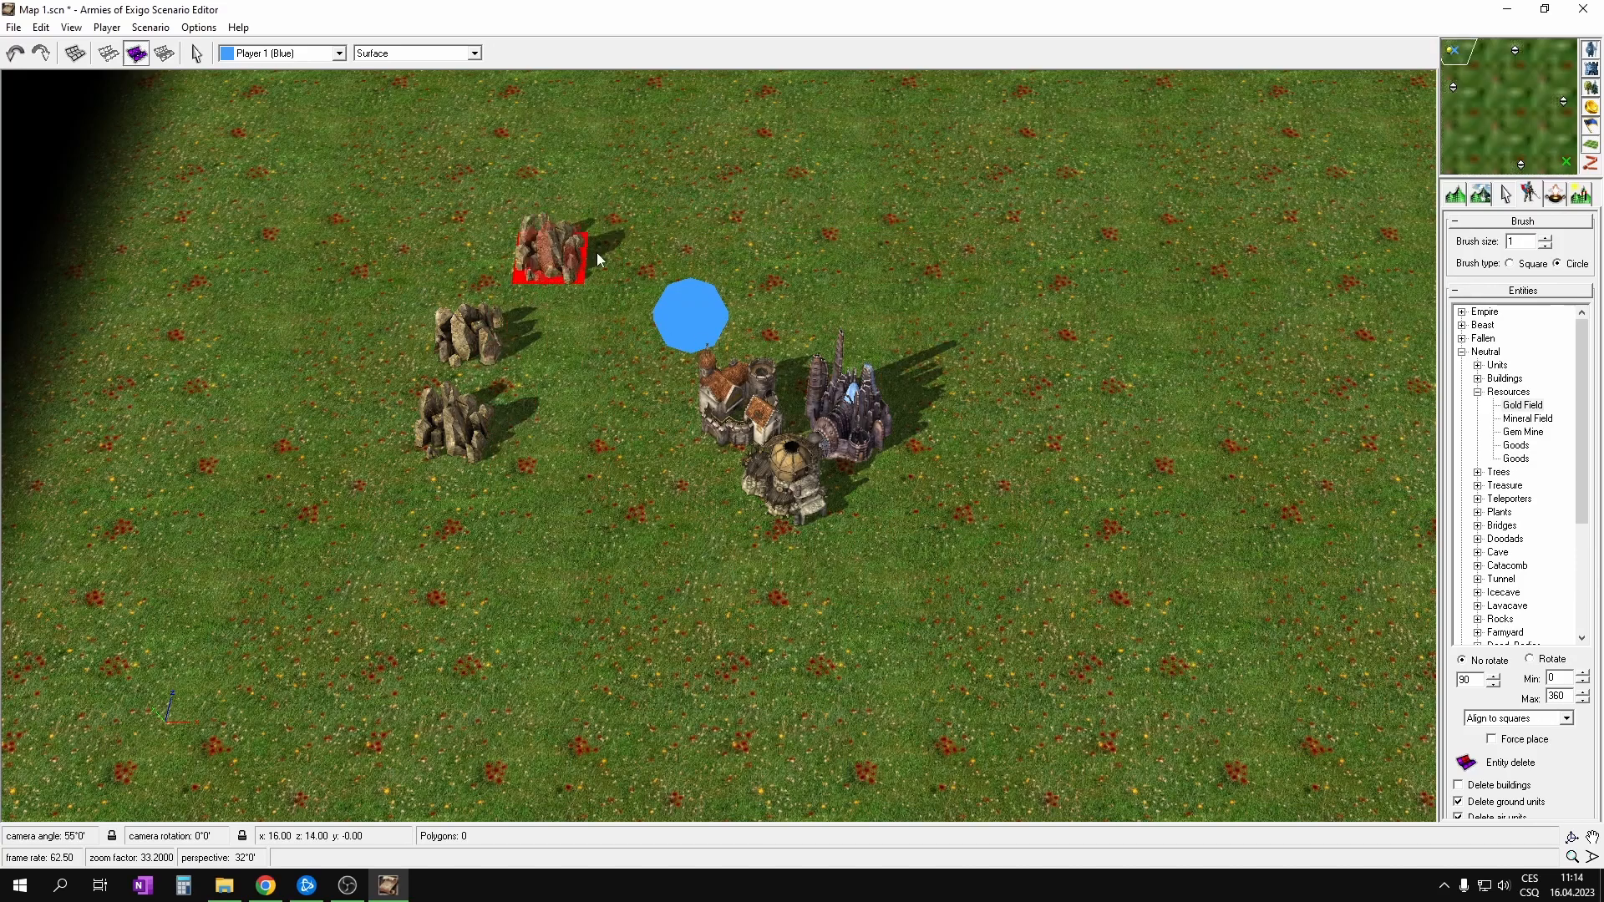
pyautogui.click(669, 198)
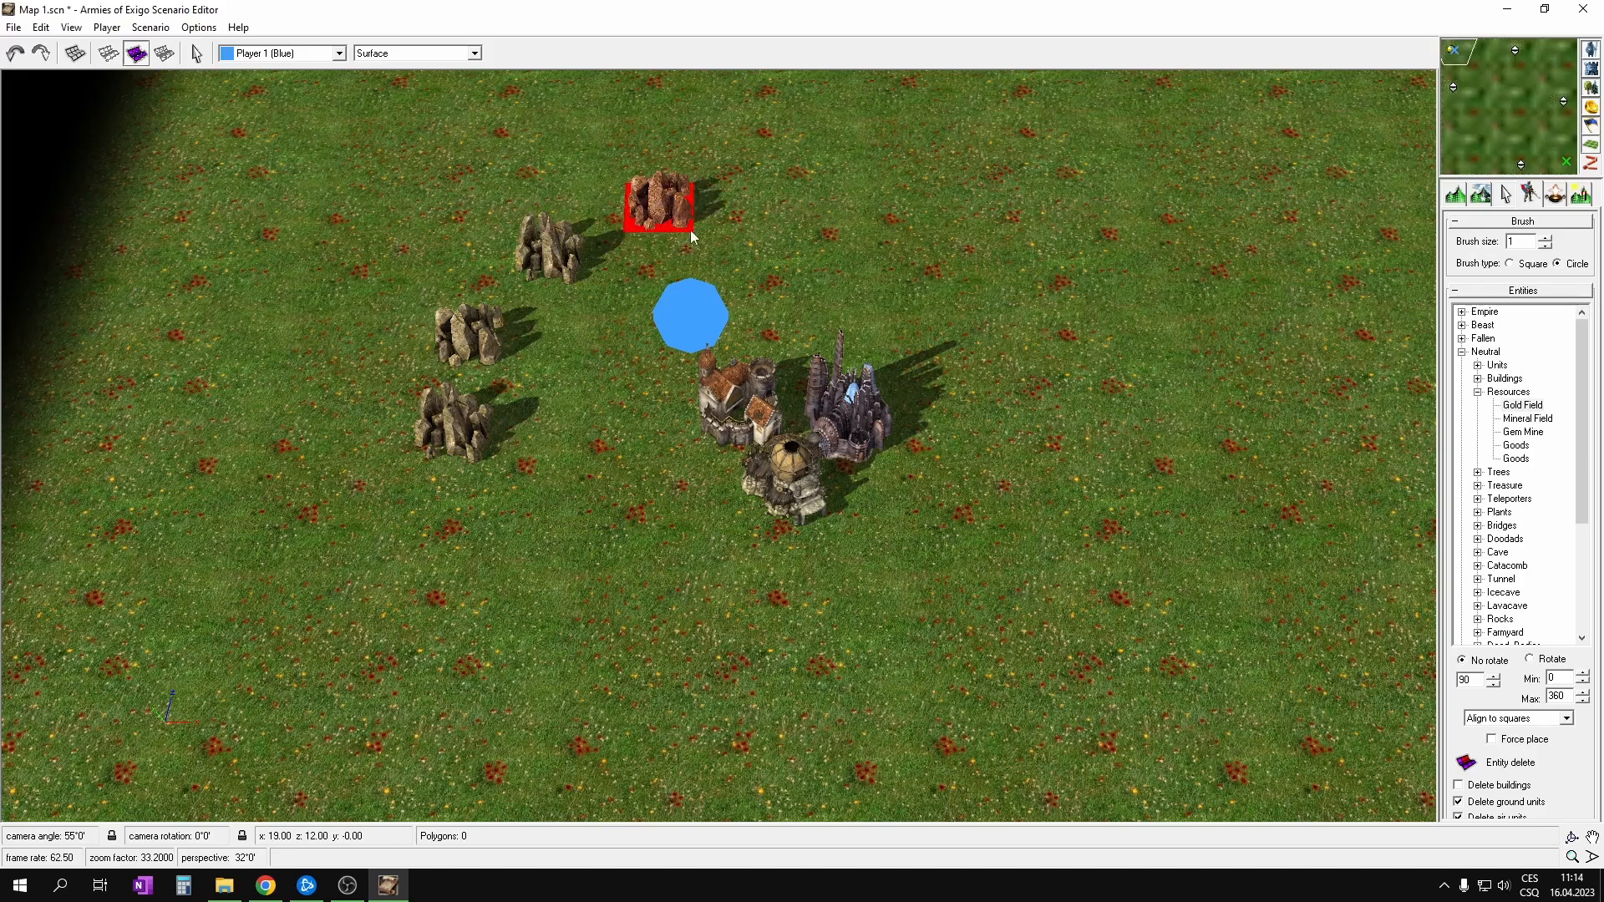
pyautogui.scroll(-3, 802, 469)
pyautogui.rightClick(600, 324)
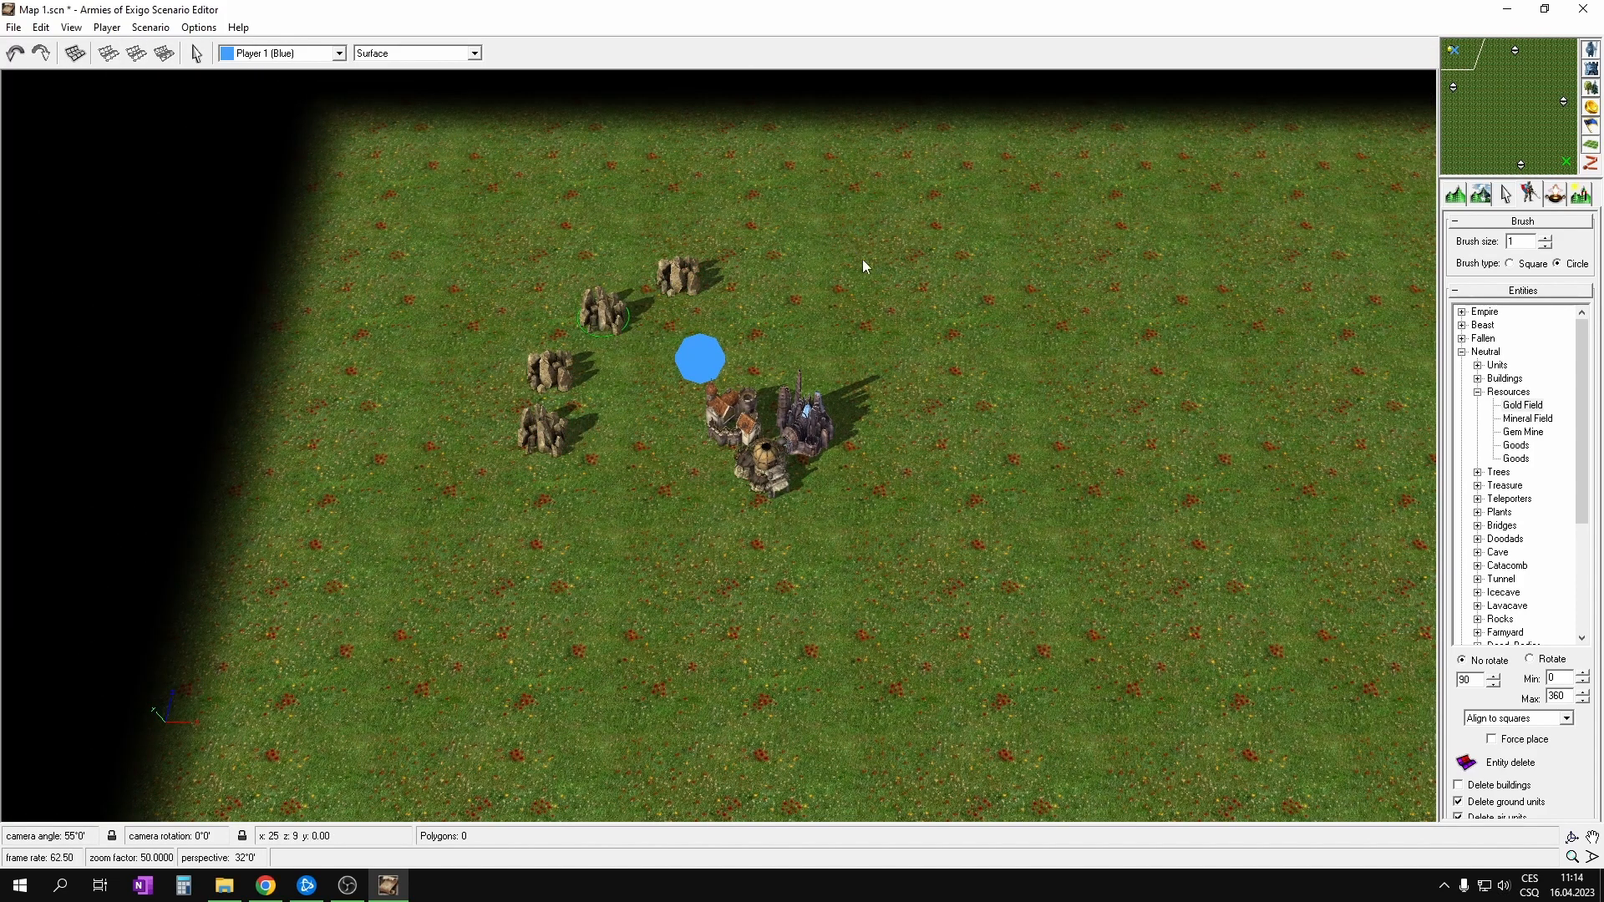
# Step: Inspect the gold amount in the entity properties of one Gold Field near the blue base
pyautogui.moveTo(855, 248); pyautogui.dragTo(884, 312, button='middle')
pyautogui.doubleClick(623, 384)
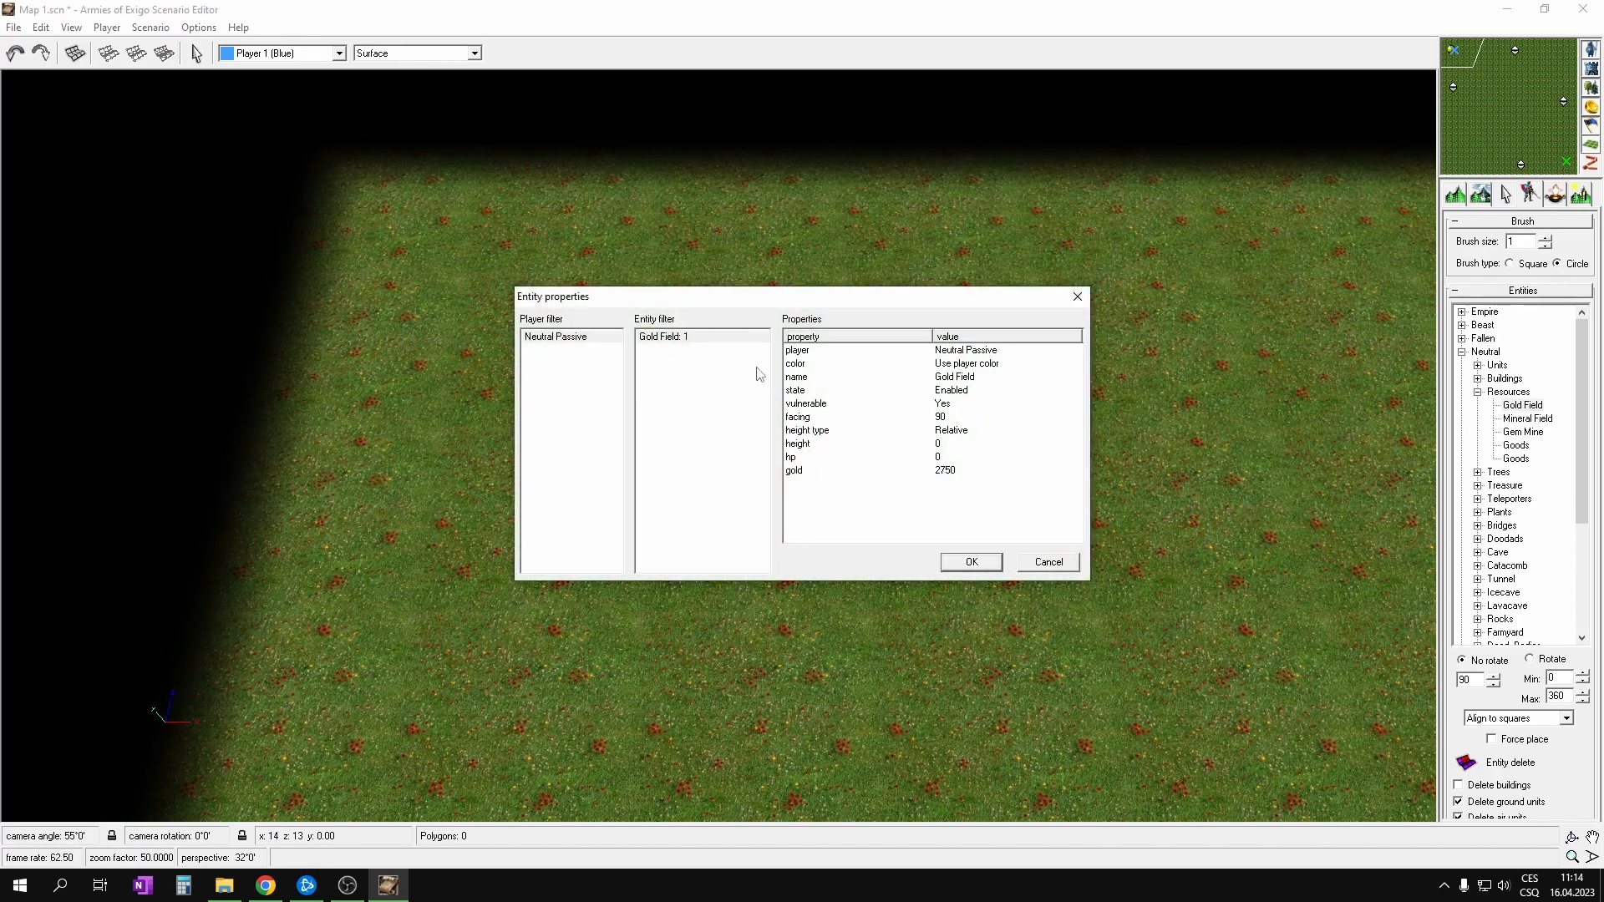
pyautogui.click(946, 475)
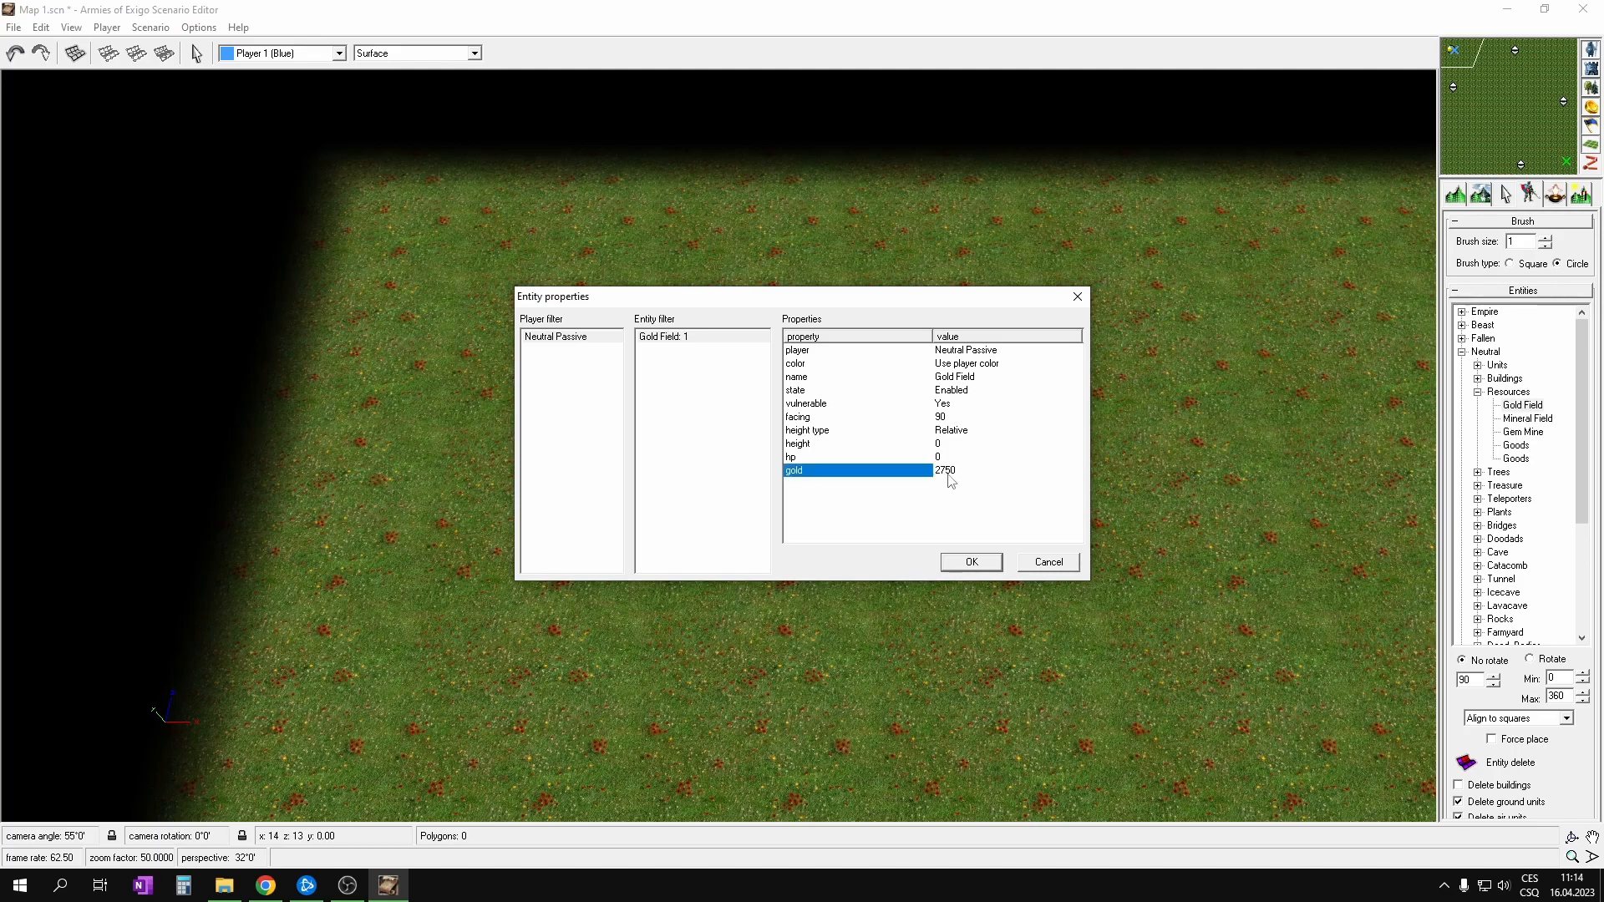
pyautogui.click(953, 473)
pyautogui.doubleClick(973, 476)
pyautogui.click(967, 498)
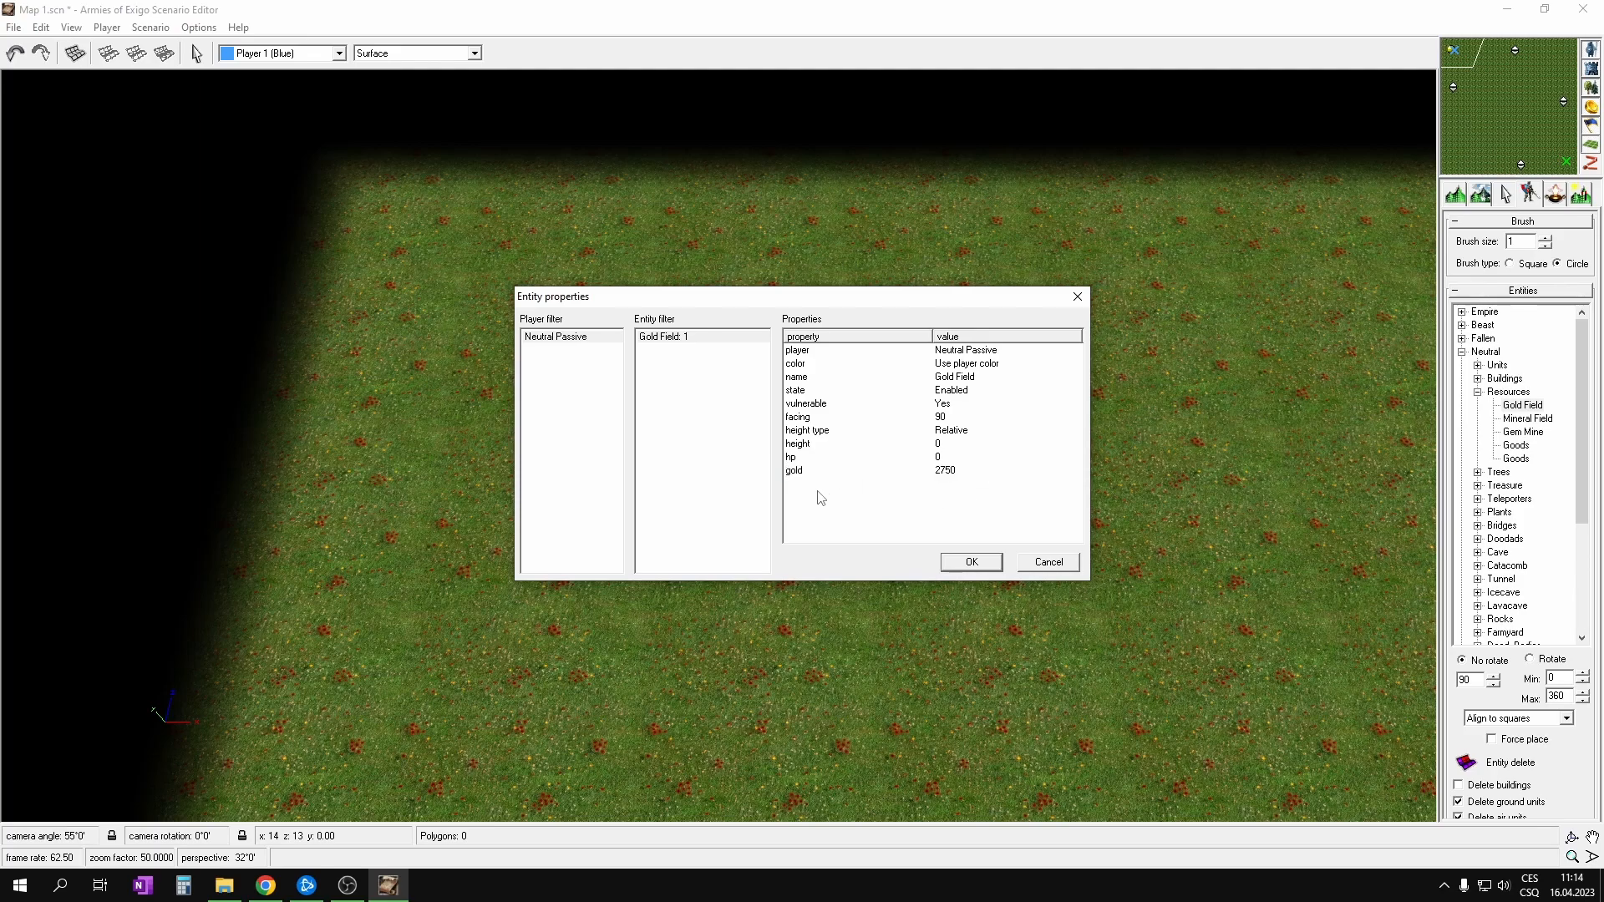
pyautogui.moveTo(801, 473)
pyautogui.moveTo(1035, 477)
pyautogui.click(972, 562)
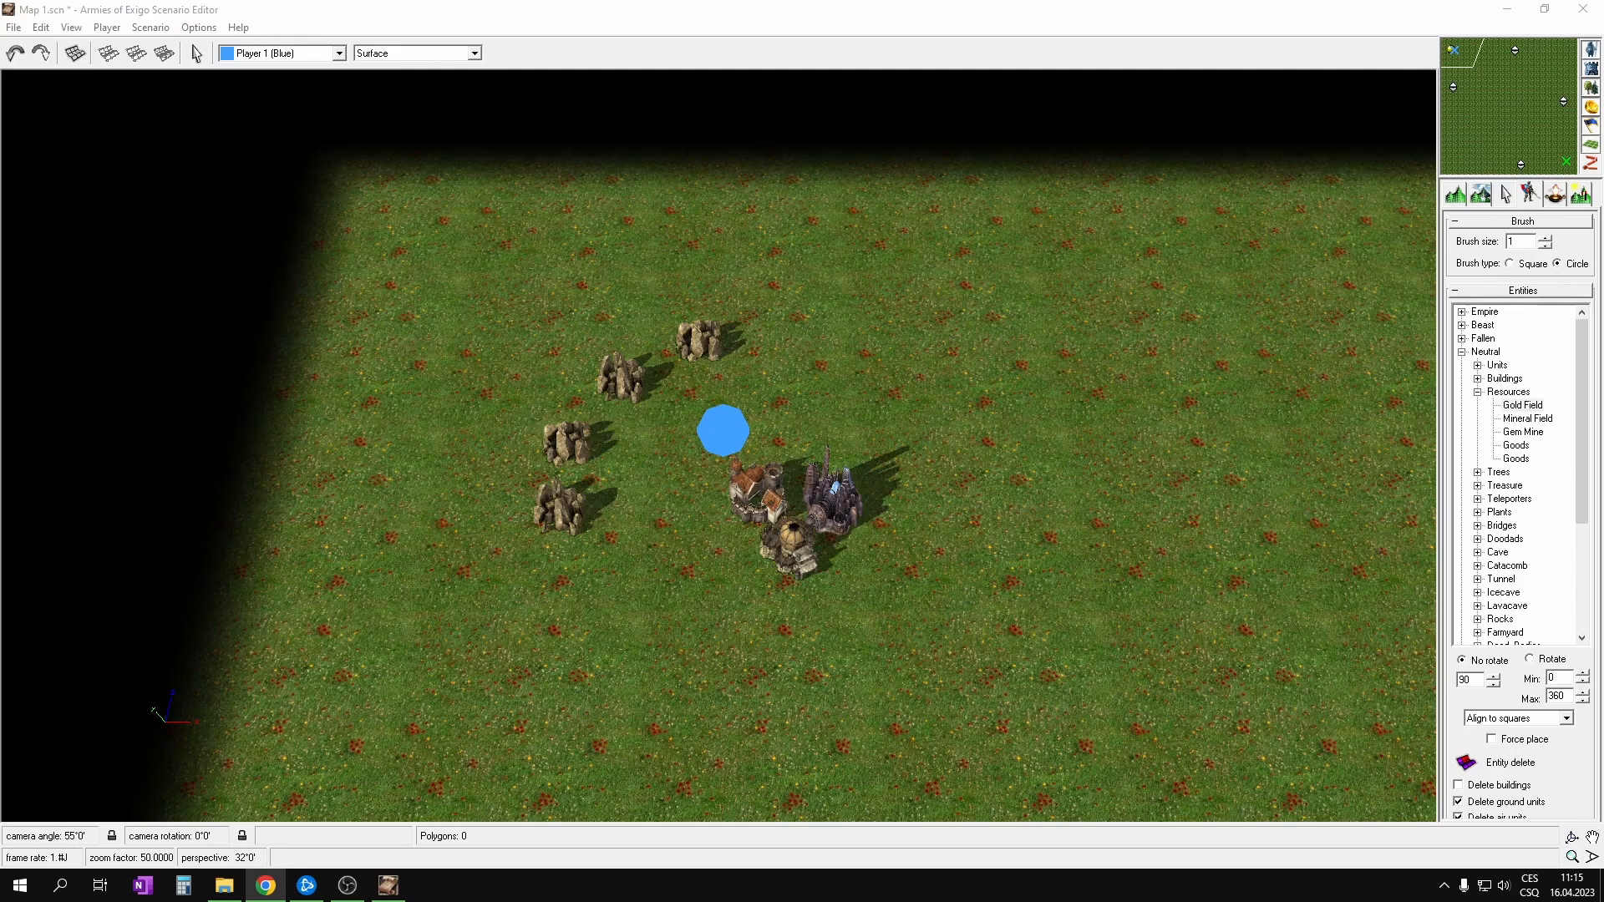
# Step: Switch to Chrome and read step 4.a of the scenario guide on how many Gold Fields to place and where
pyautogui.moveTo(0, 293); pyautogui.dragTo(1069, 1)
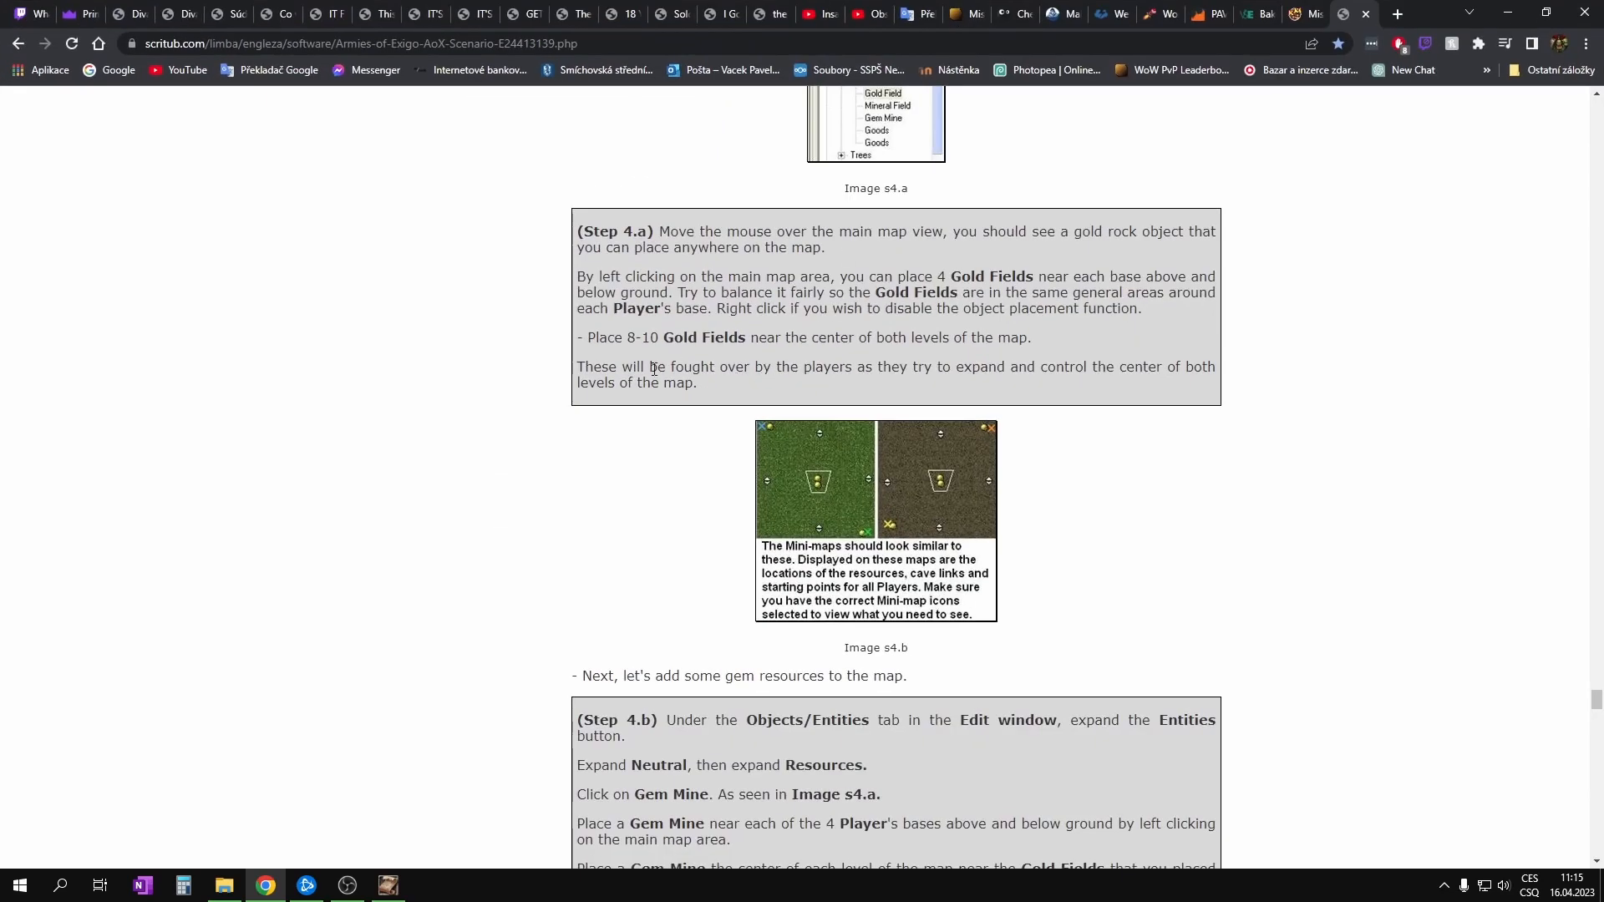
pyautogui.scroll(1, 618, 380)
pyautogui.moveTo(973, 365); pyautogui.dragTo(1033, 365)
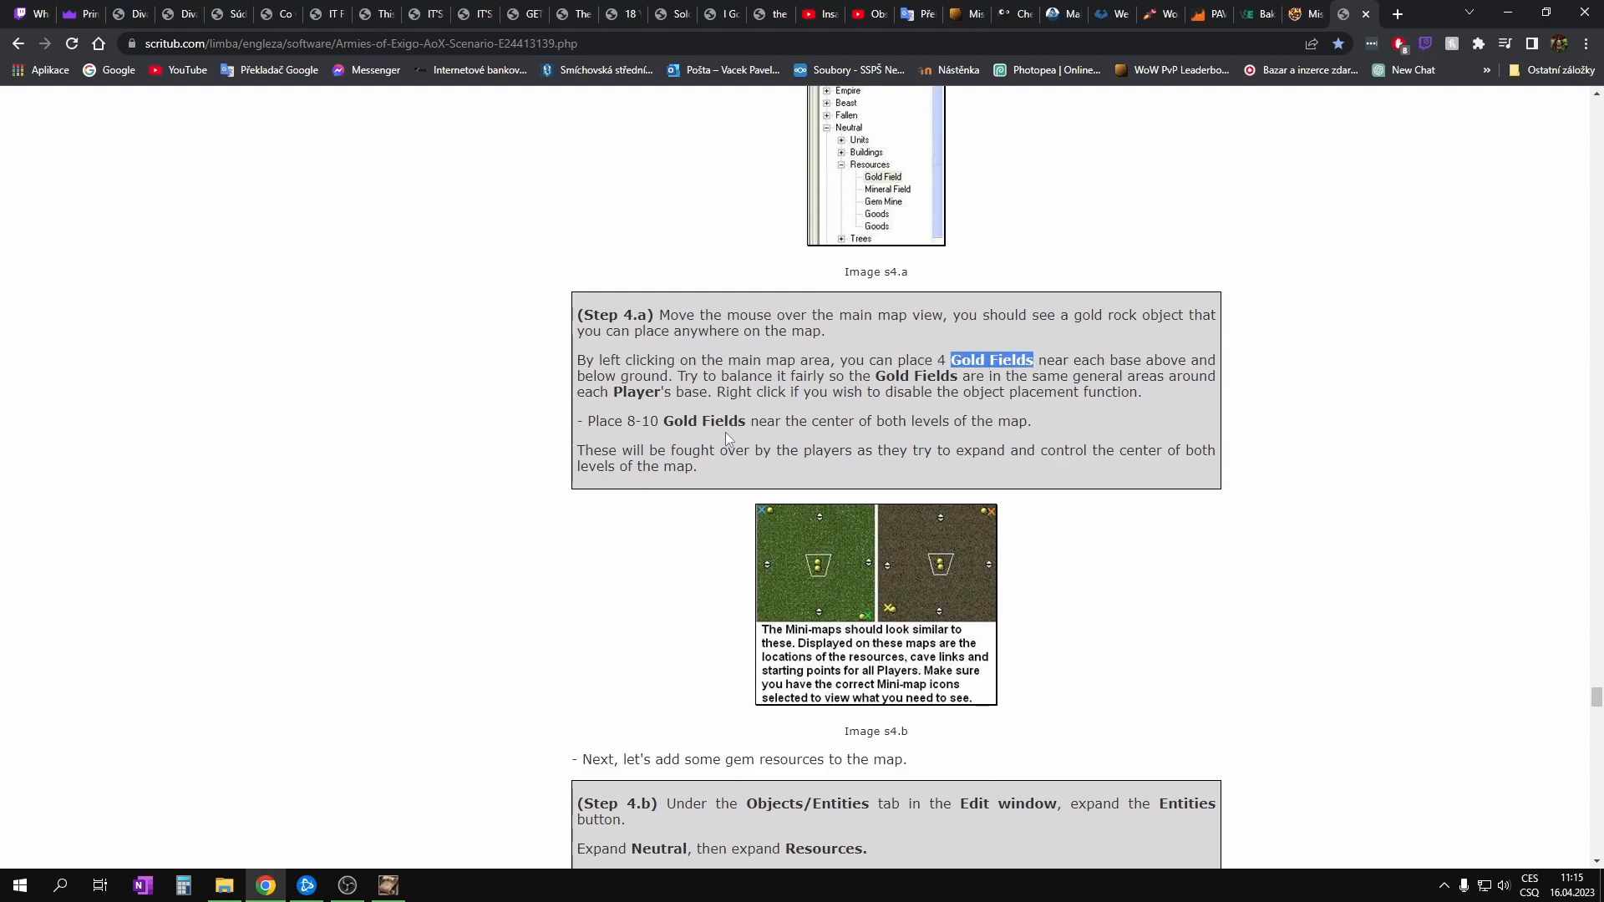
pyautogui.click(752, 416)
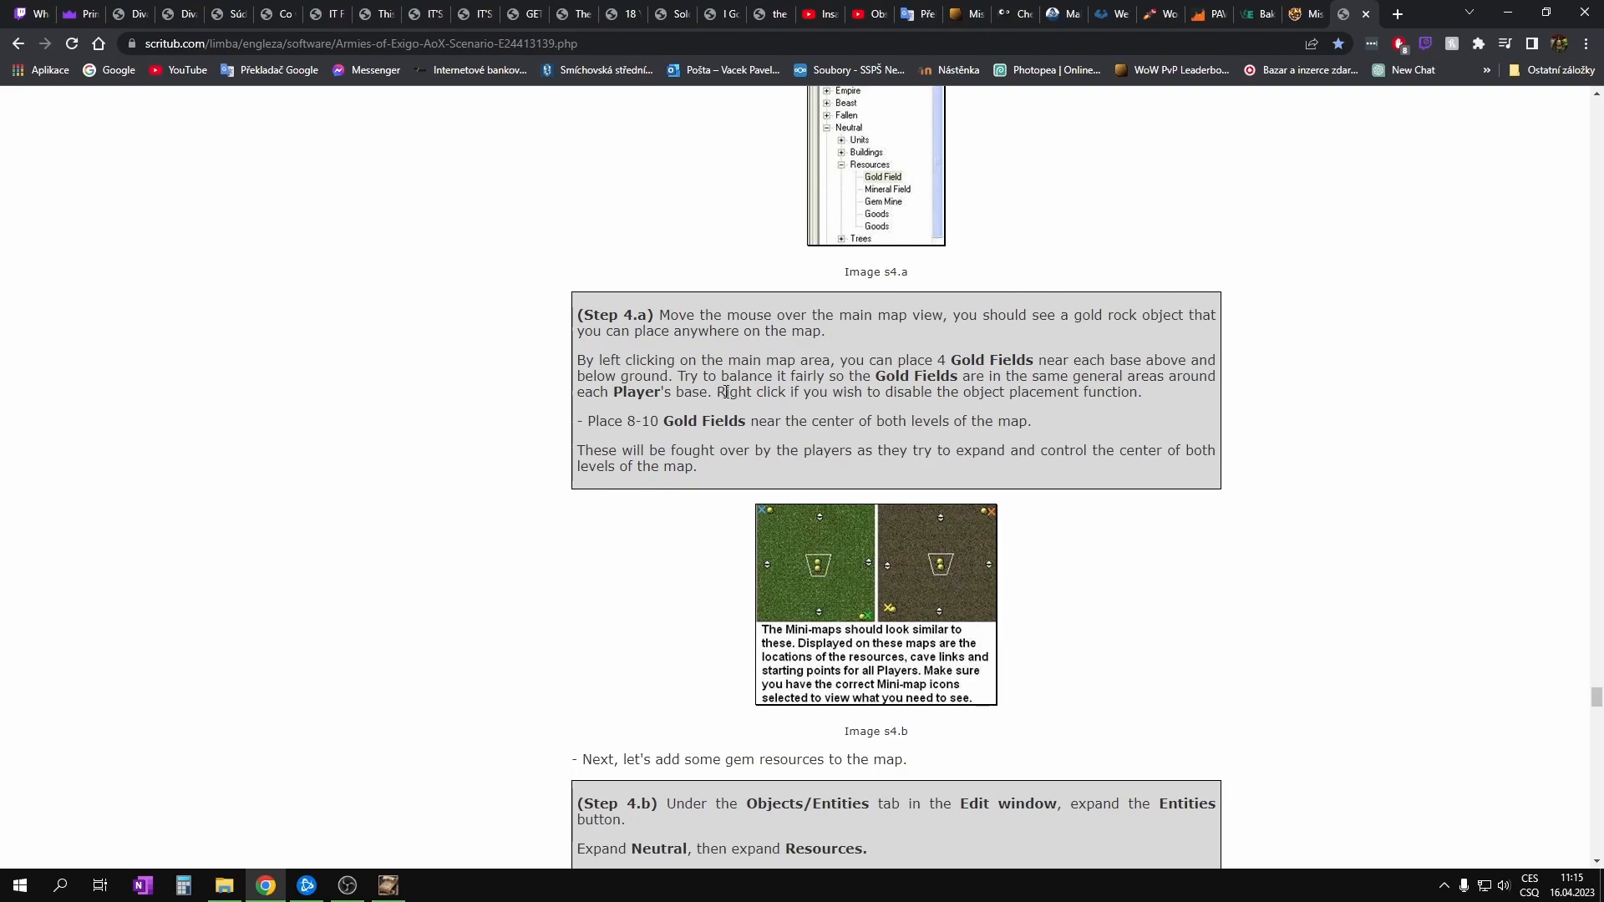
pyautogui.moveTo(819, 425); pyautogui.dragTo(953, 426)
pyautogui.click(1059, 433)
pyautogui.moveTo(696, 424); pyautogui.dragTo(685, 424)
pyautogui.click(835, 435)
pyautogui.moveTo(661, 424); pyautogui.dragTo(626, 423)
pyautogui.click(785, 428)
pyautogui.moveTo(651, 421); pyautogui.dragTo(644, 423)
pyautogui.click(1069, 497)
pyautogui.scroll(-3, 1145, 518)
pyautogui.scroll(1, 1141, 518)
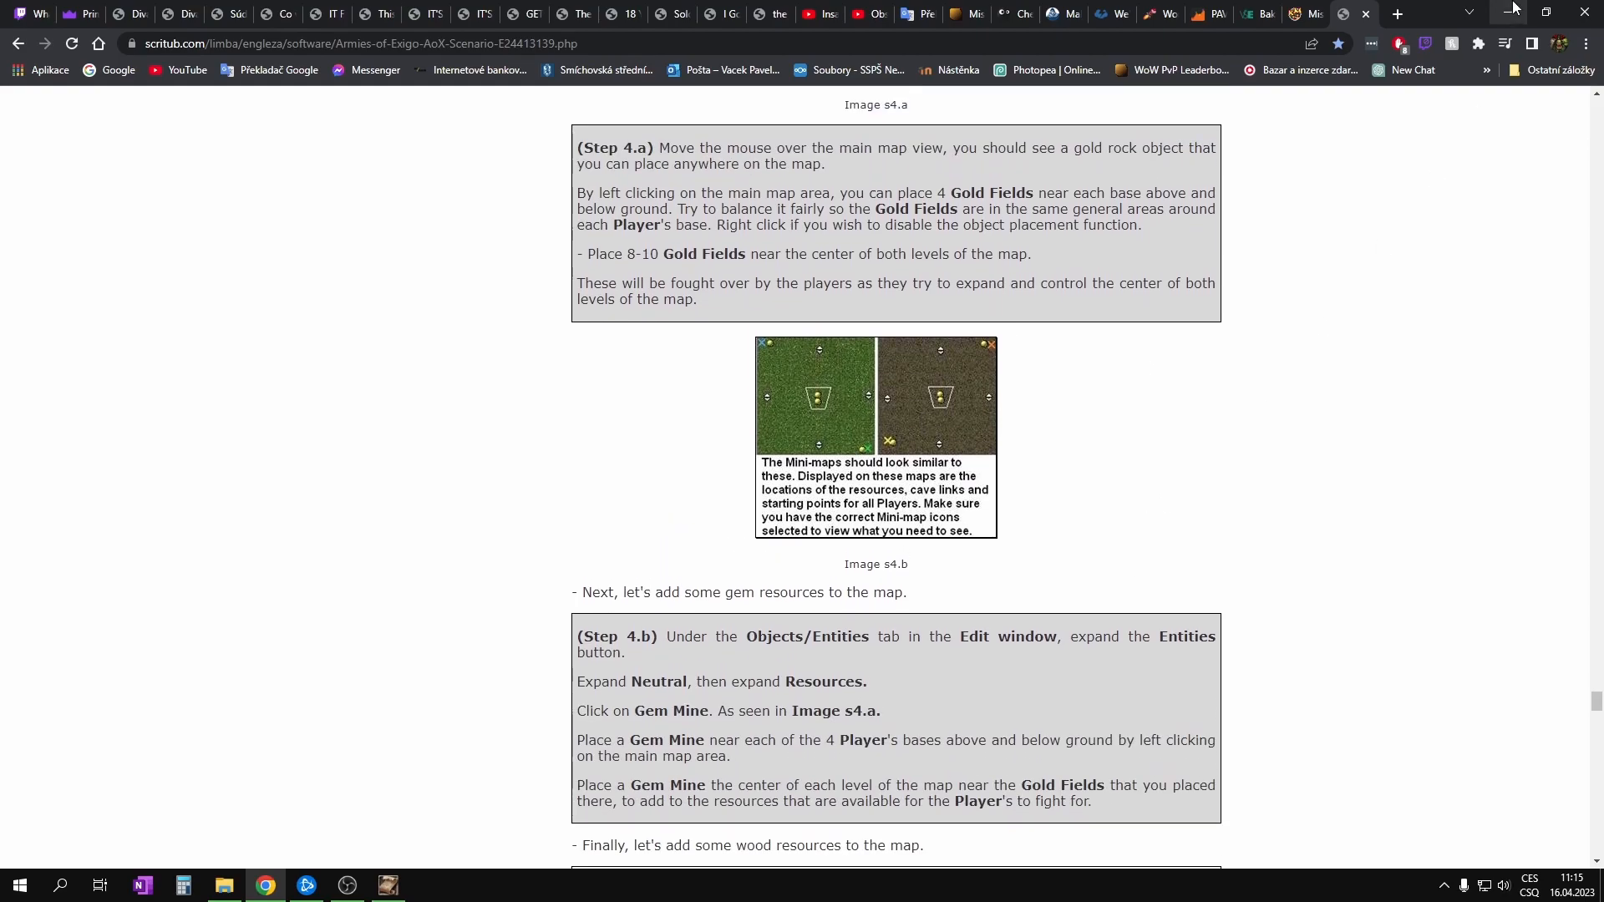
pyautogui.click(1508, 12)
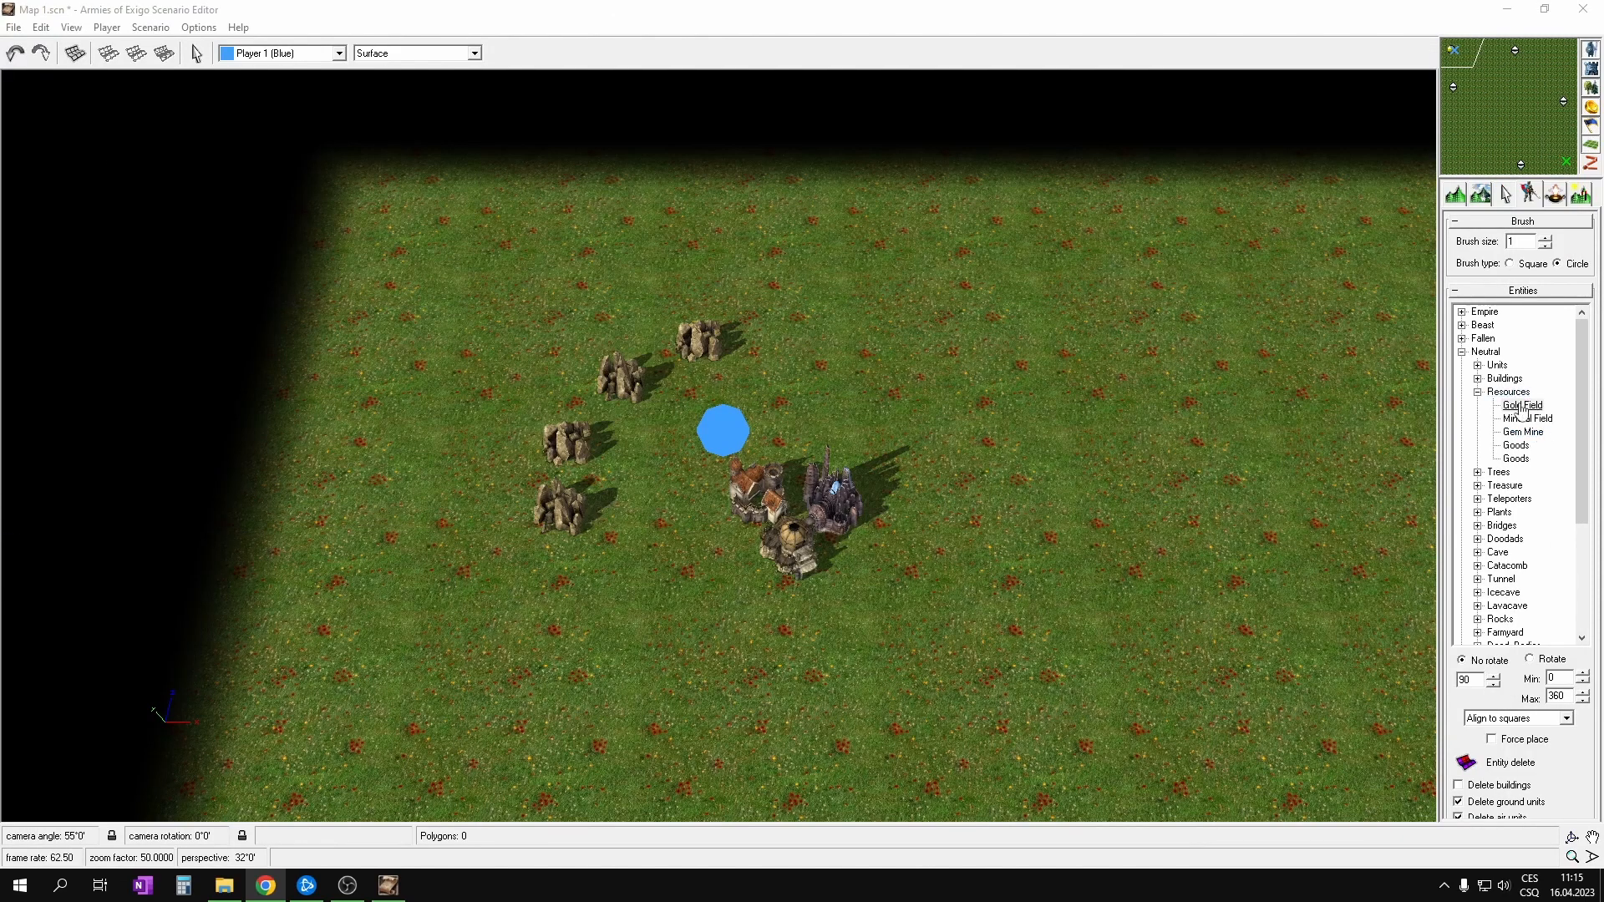
# Step: Place four Gold Fields in an arc around the outer side of the green player's base on the surface
pyautogui.click(1520, 407)
pyautogui.click(1560, 164)
pyautogui.click(995, 426)
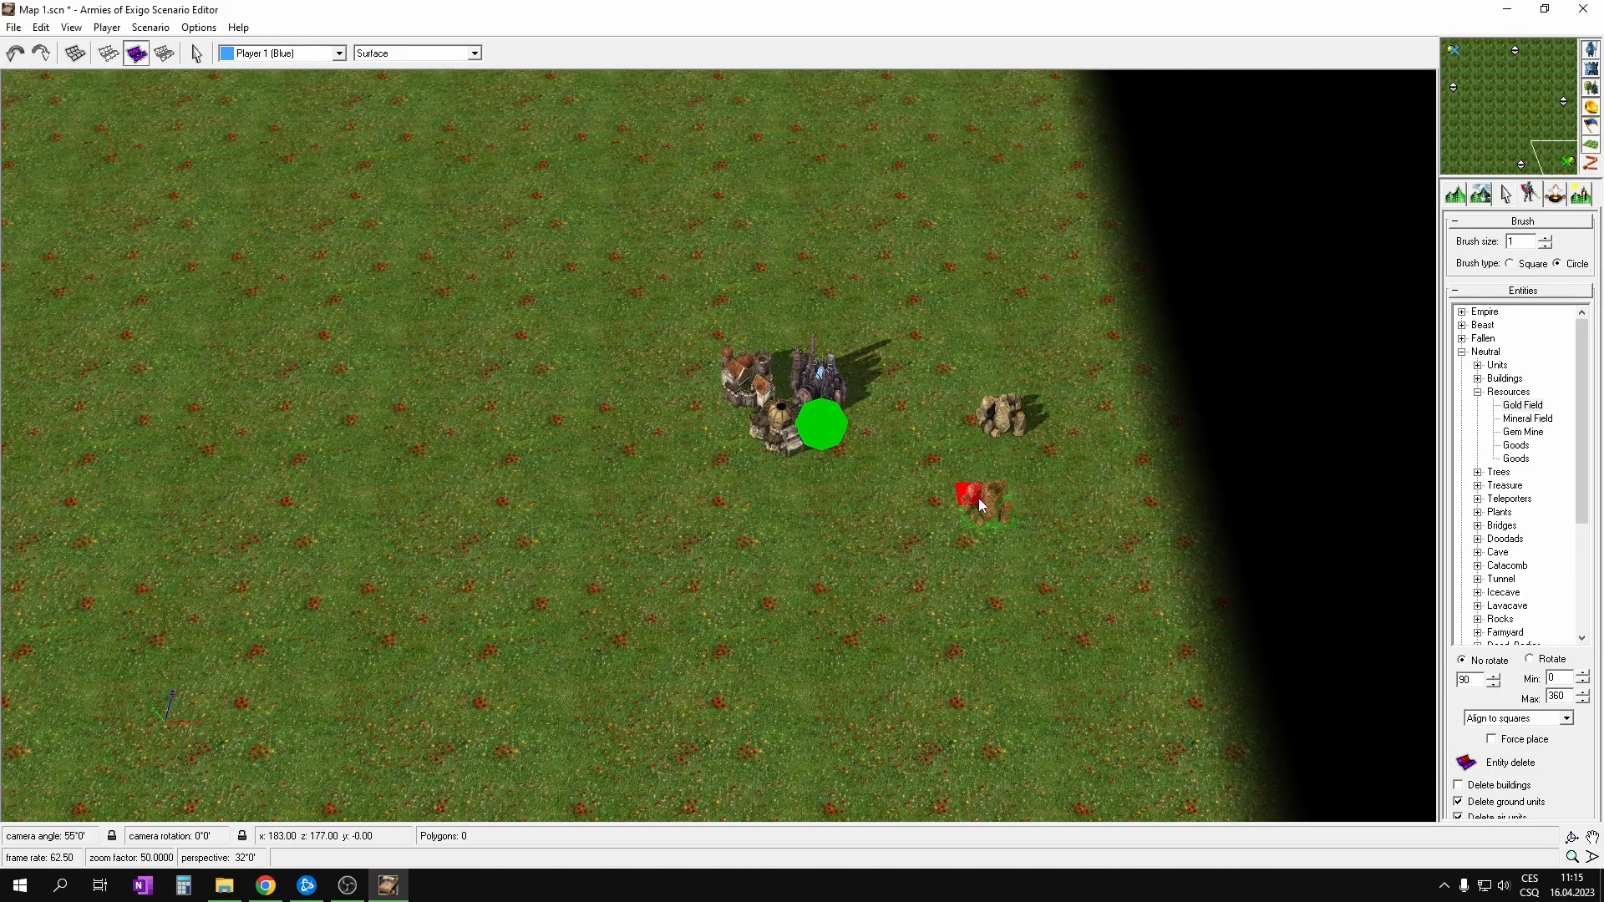
pyautogui.click(1005, 499)
pyautogui.click(935, 571)
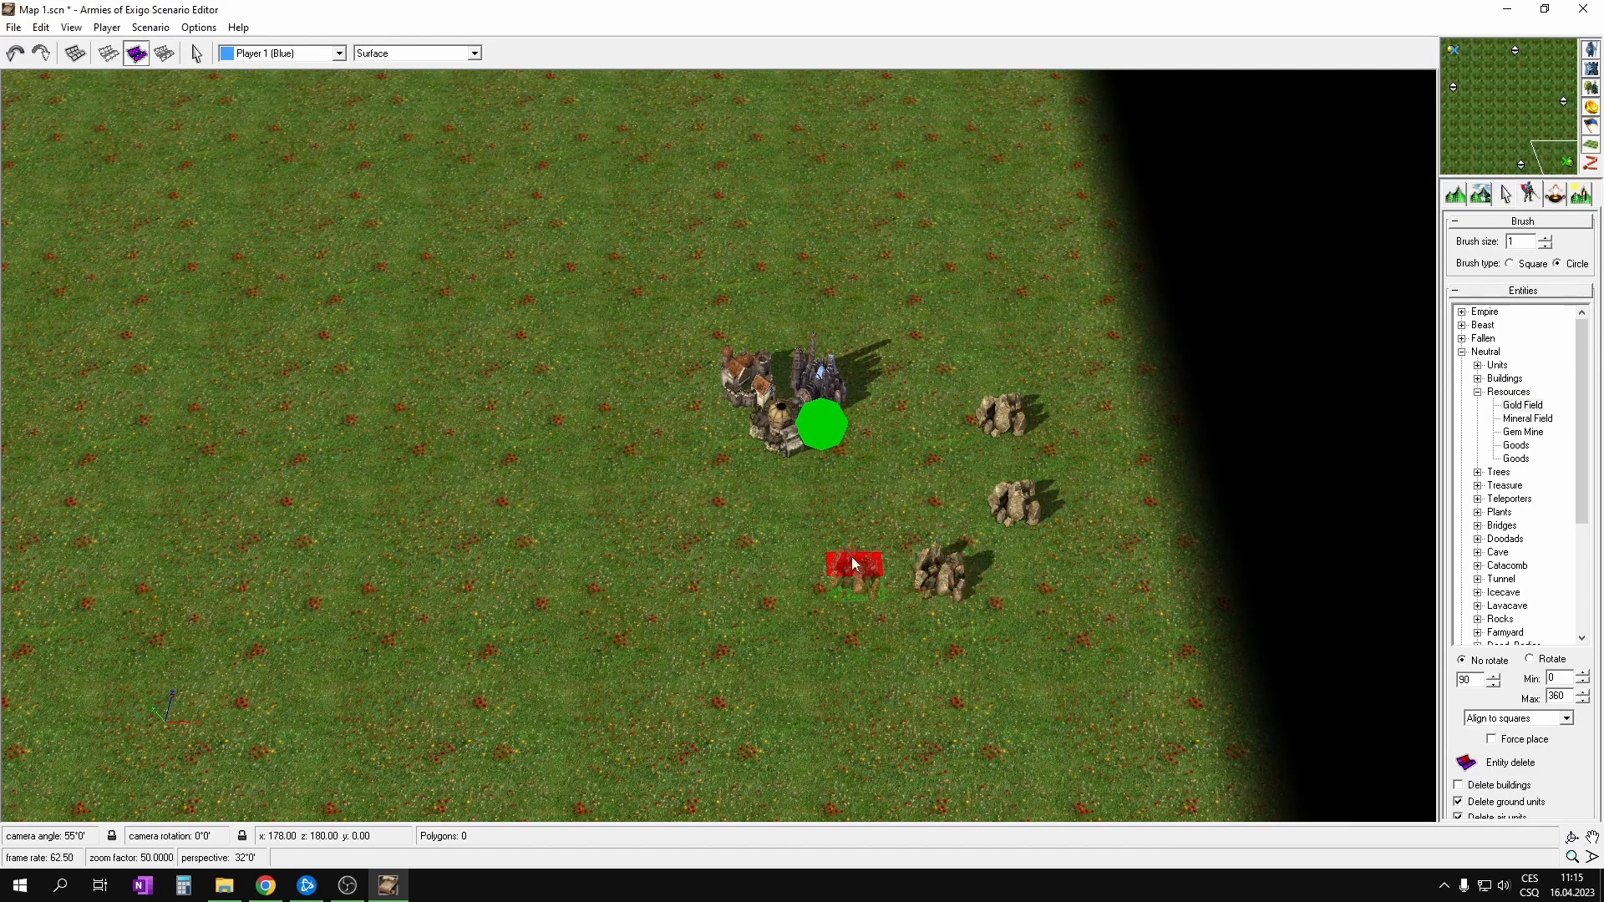
pyautogui.click(831, 594)
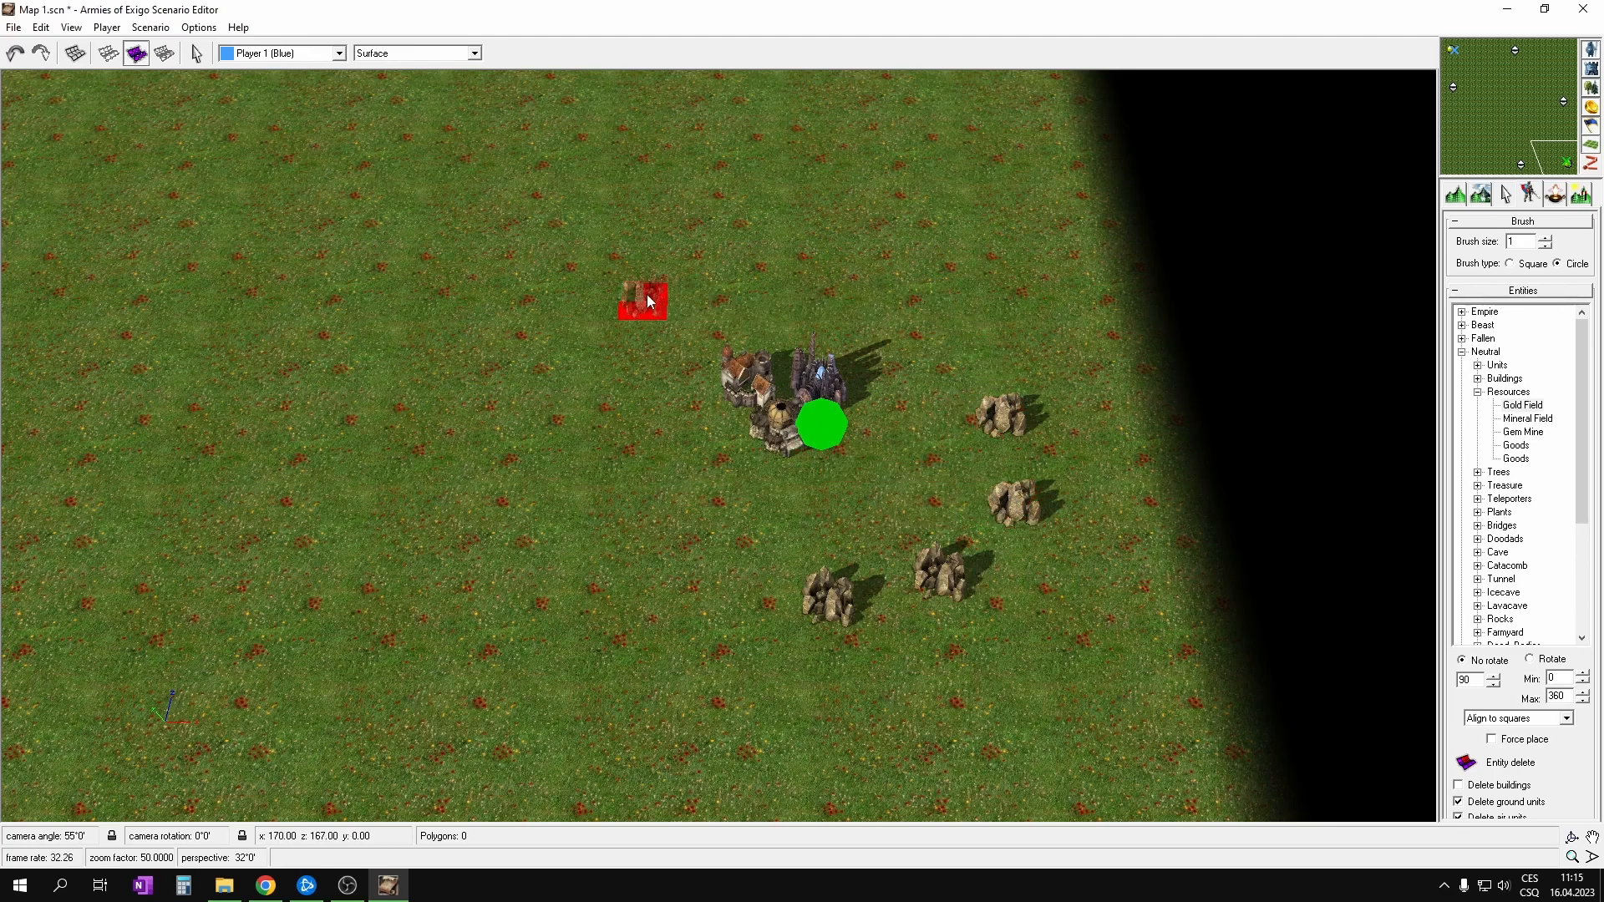
pyautogui.click(619, 284)
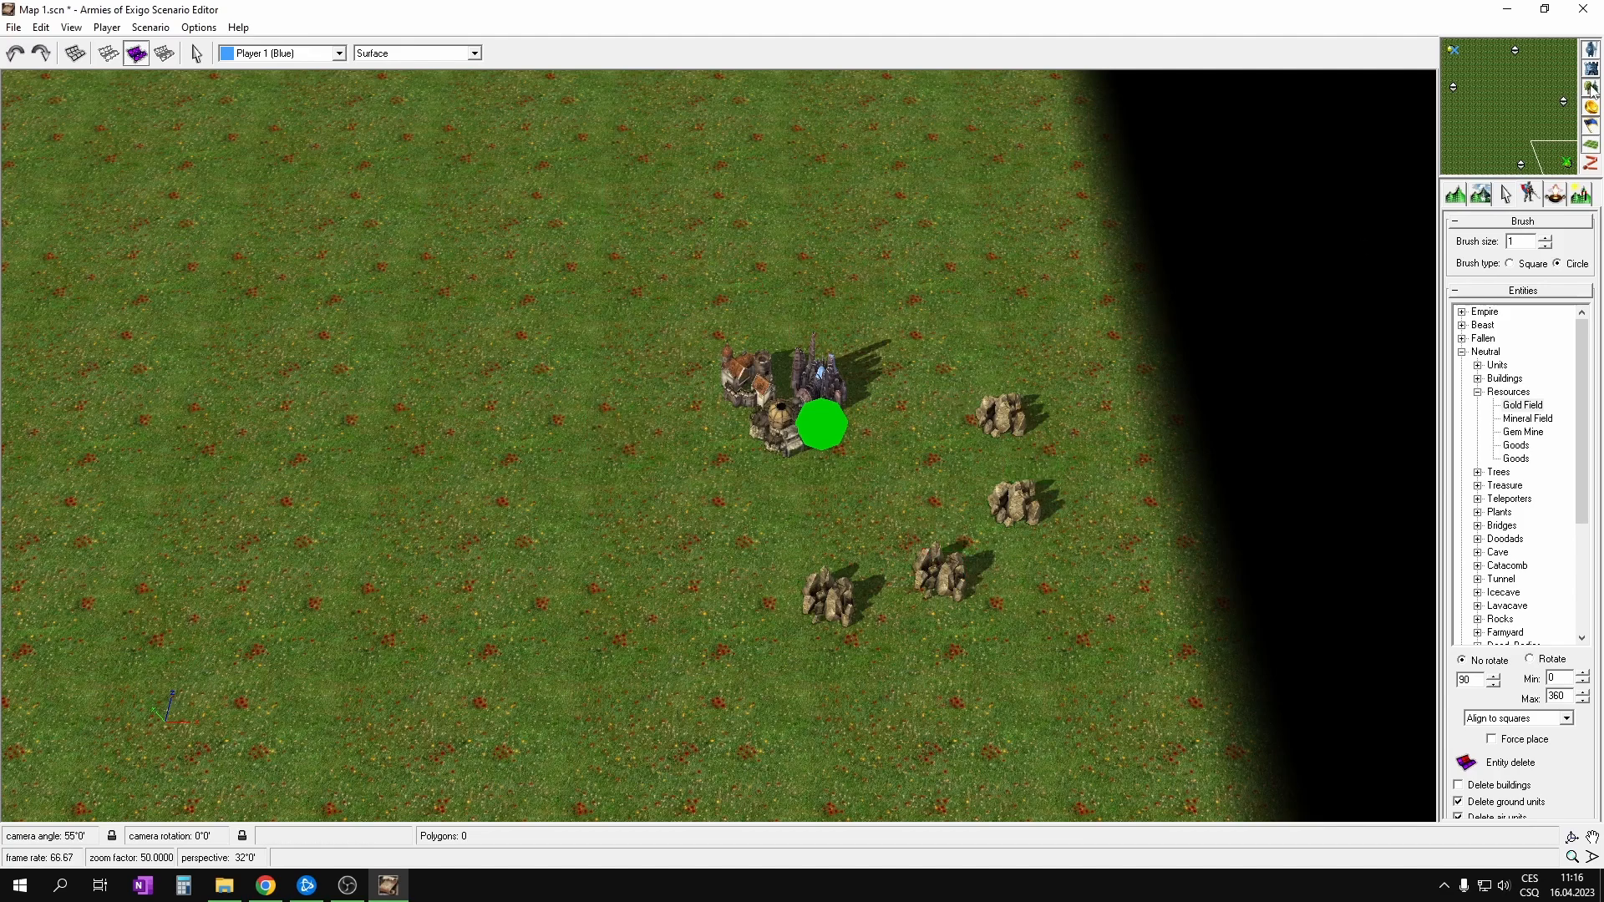
# Step: Place eight Gold Fields in two rows of four at the center of the surface map
pyautogui.click(1514, 109)
pyautogui.moveTo(1514, 110); pyautogui.dragTo(1509, 98)
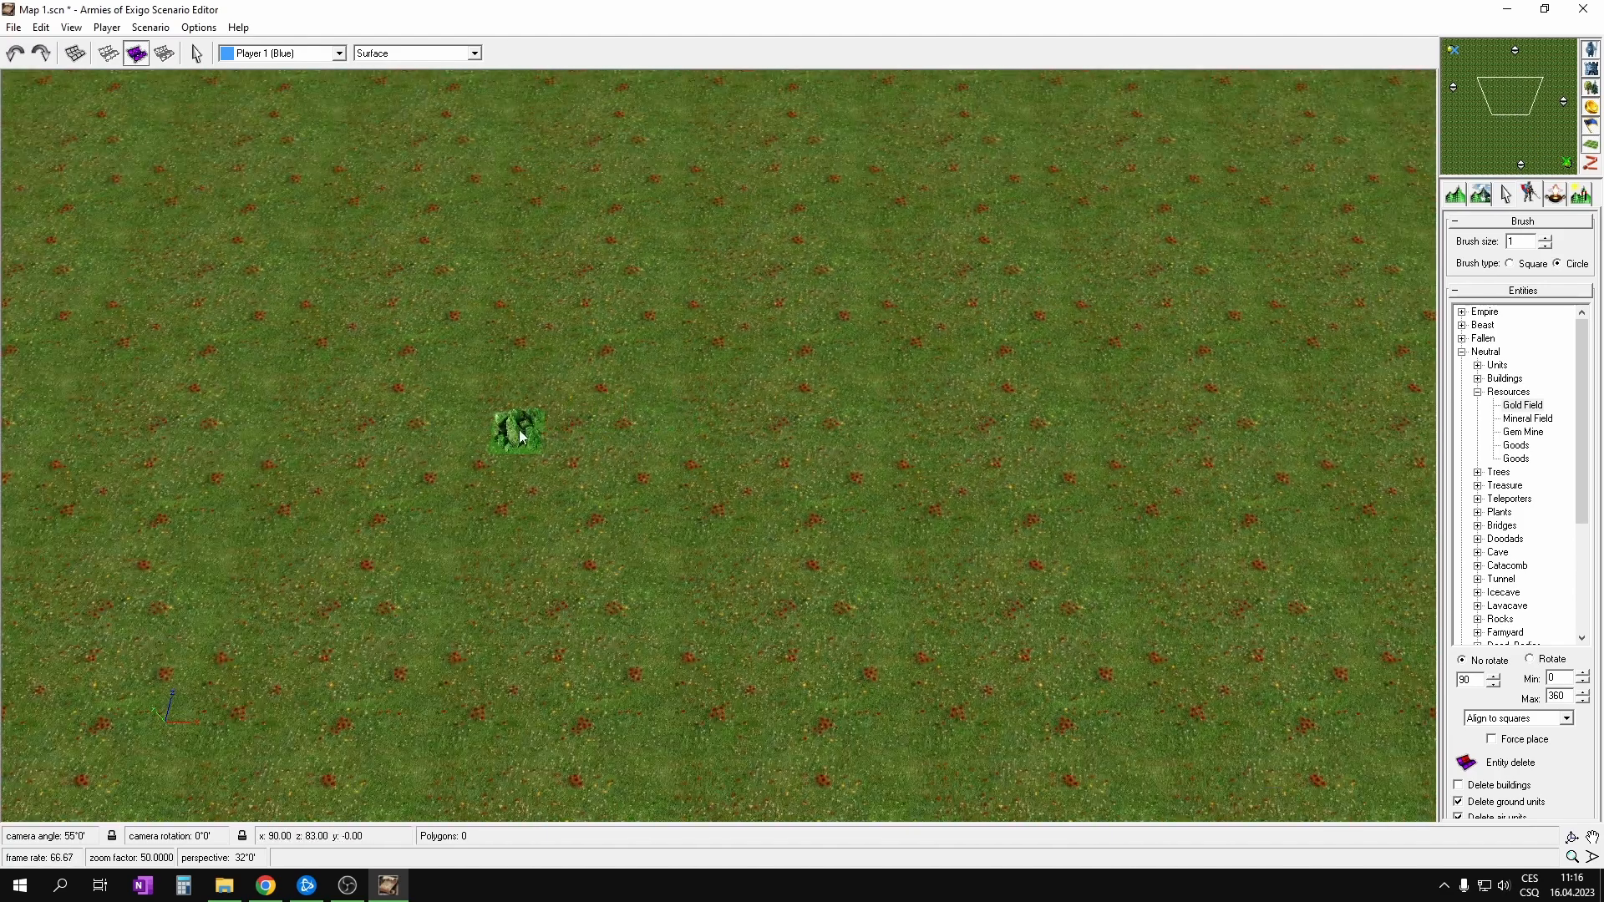
pyautogui.click(567, 431)
pyautogui.click(671, 431)
pyautogui.click(776, 431)
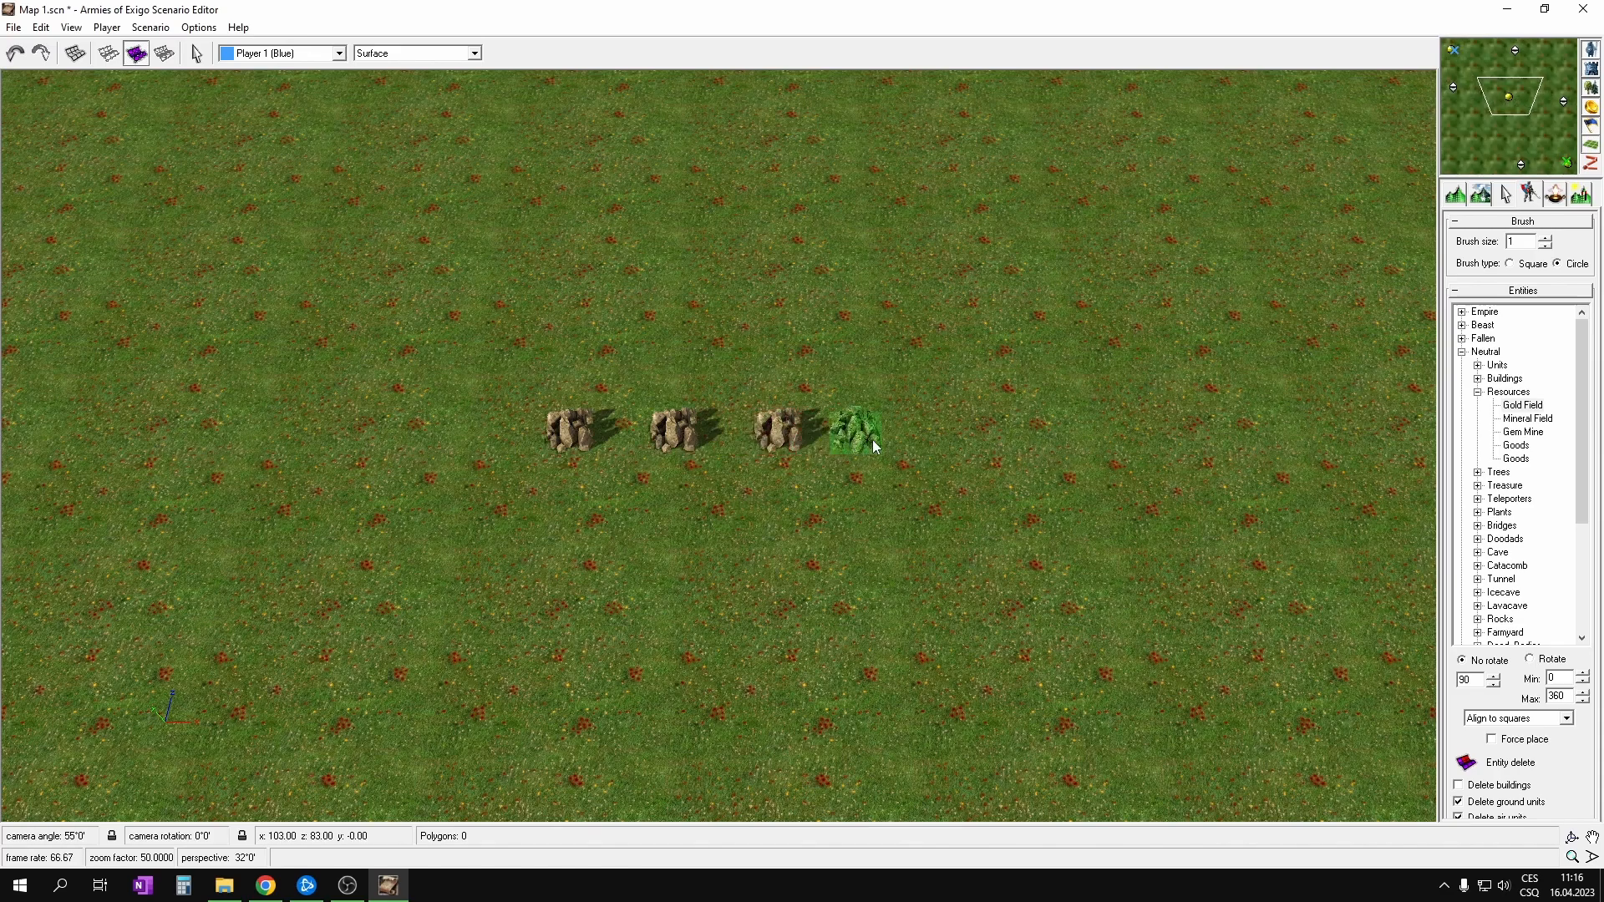
pyautogui.click(880, 431)
pyautogui.click(882, 334)
pyautogui.click(776, 334)
pyautogui.click(672, 334)
pyautogui.click(569, 334)
pyautogui.press('Up')
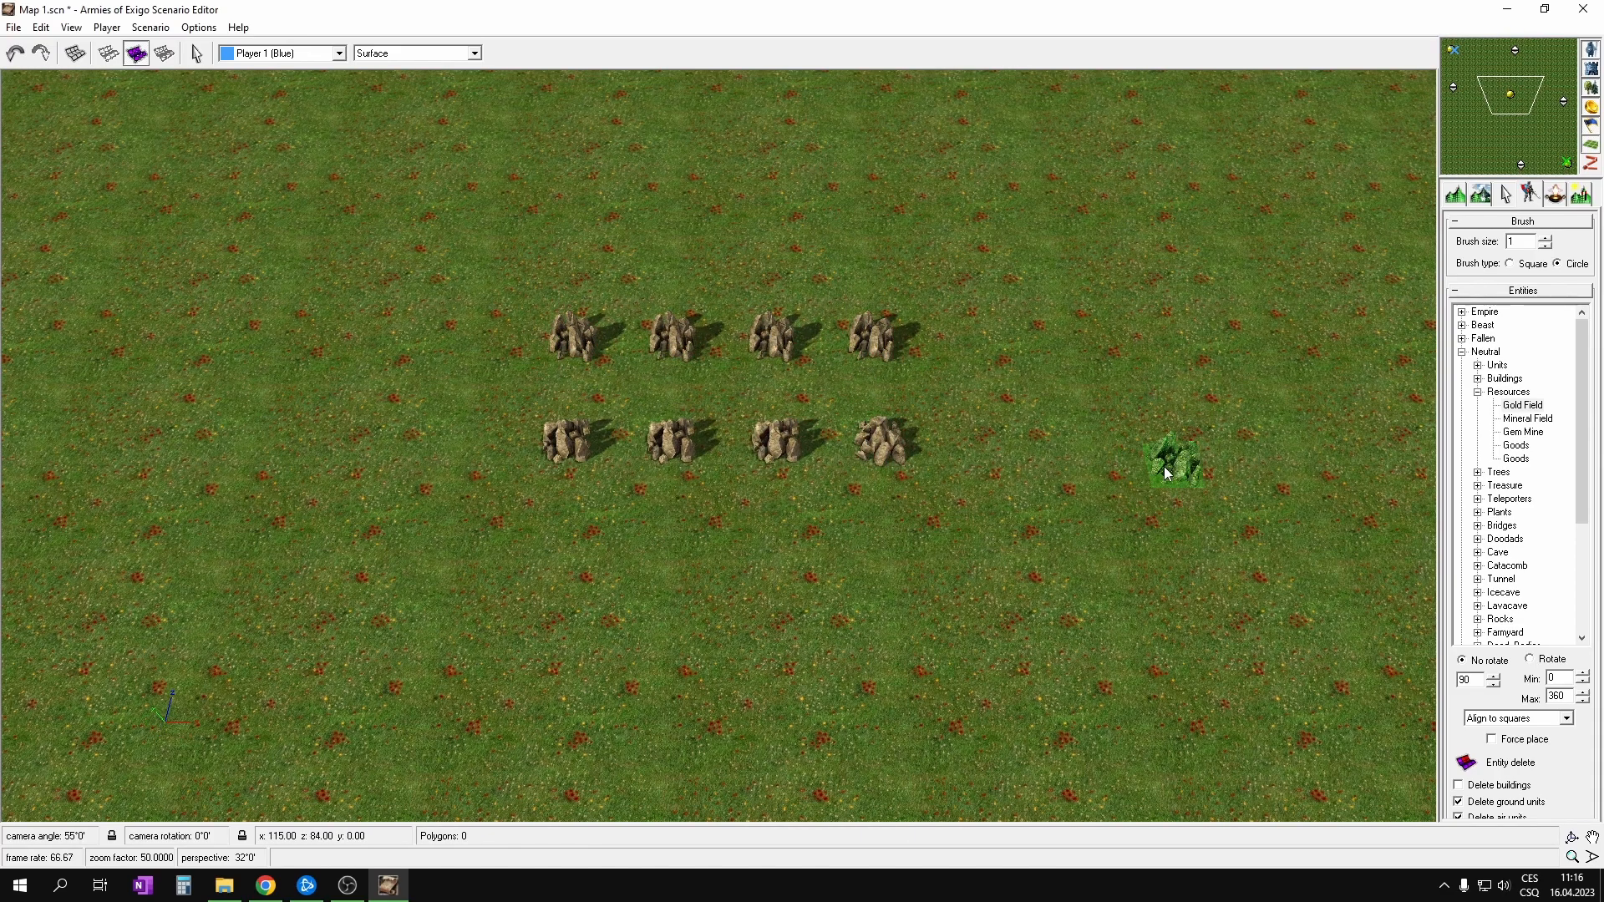
# Step: Switch to the underground level and place four Gold Fields in an arc around the orange player's base
pyautogui.press('Tab')
pyautogui.moveTo(1526, 89); pyautogui.dragTo(1564, 49)
pyautogui.click(800, 247)
pyautogui.click(886, 278)
pyautogui.click(947, 369)
pyautogui.click(954, 481)
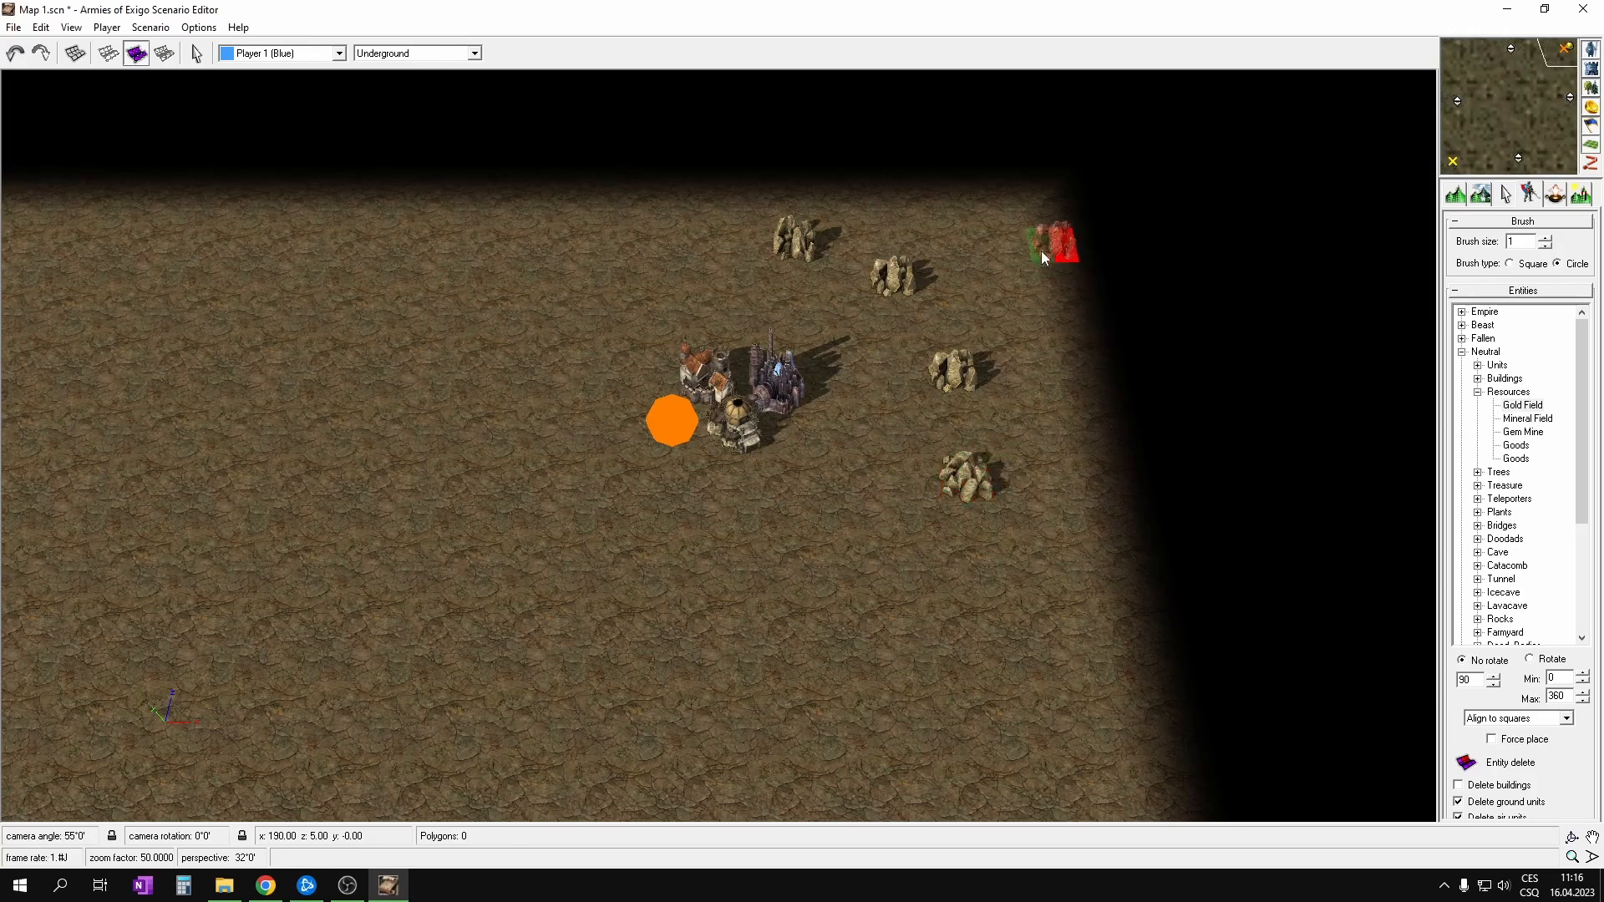
# Step: Place Gold Fields in an arc around the outer side of the yellow player's underground base
pyautogui.click(1451, 166)
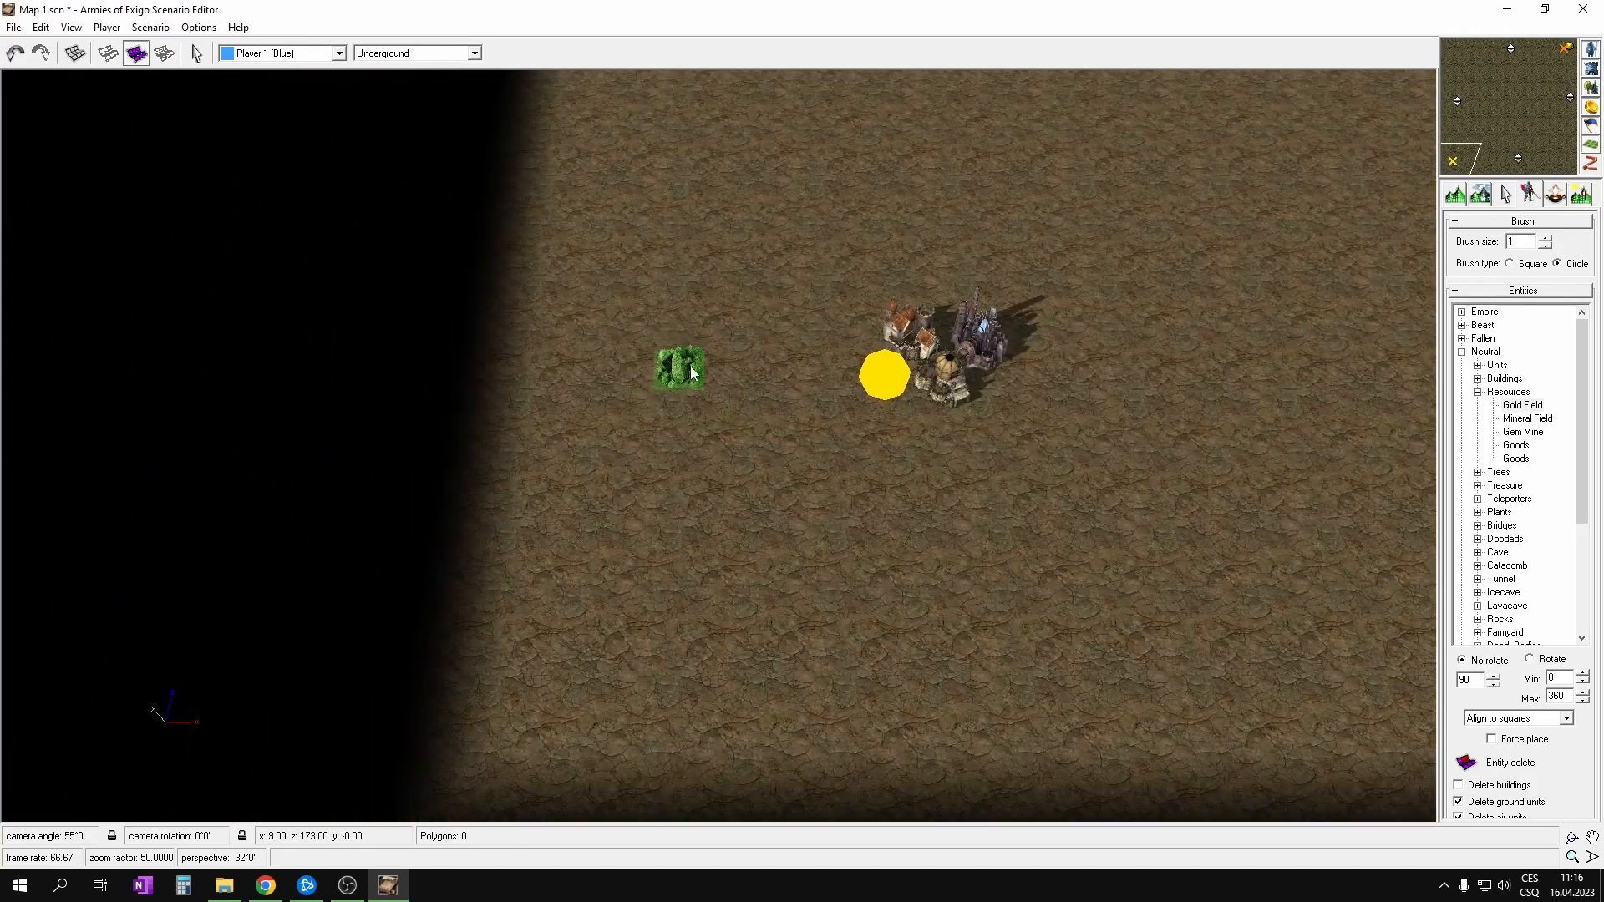
pyautogui.click(738, 373)
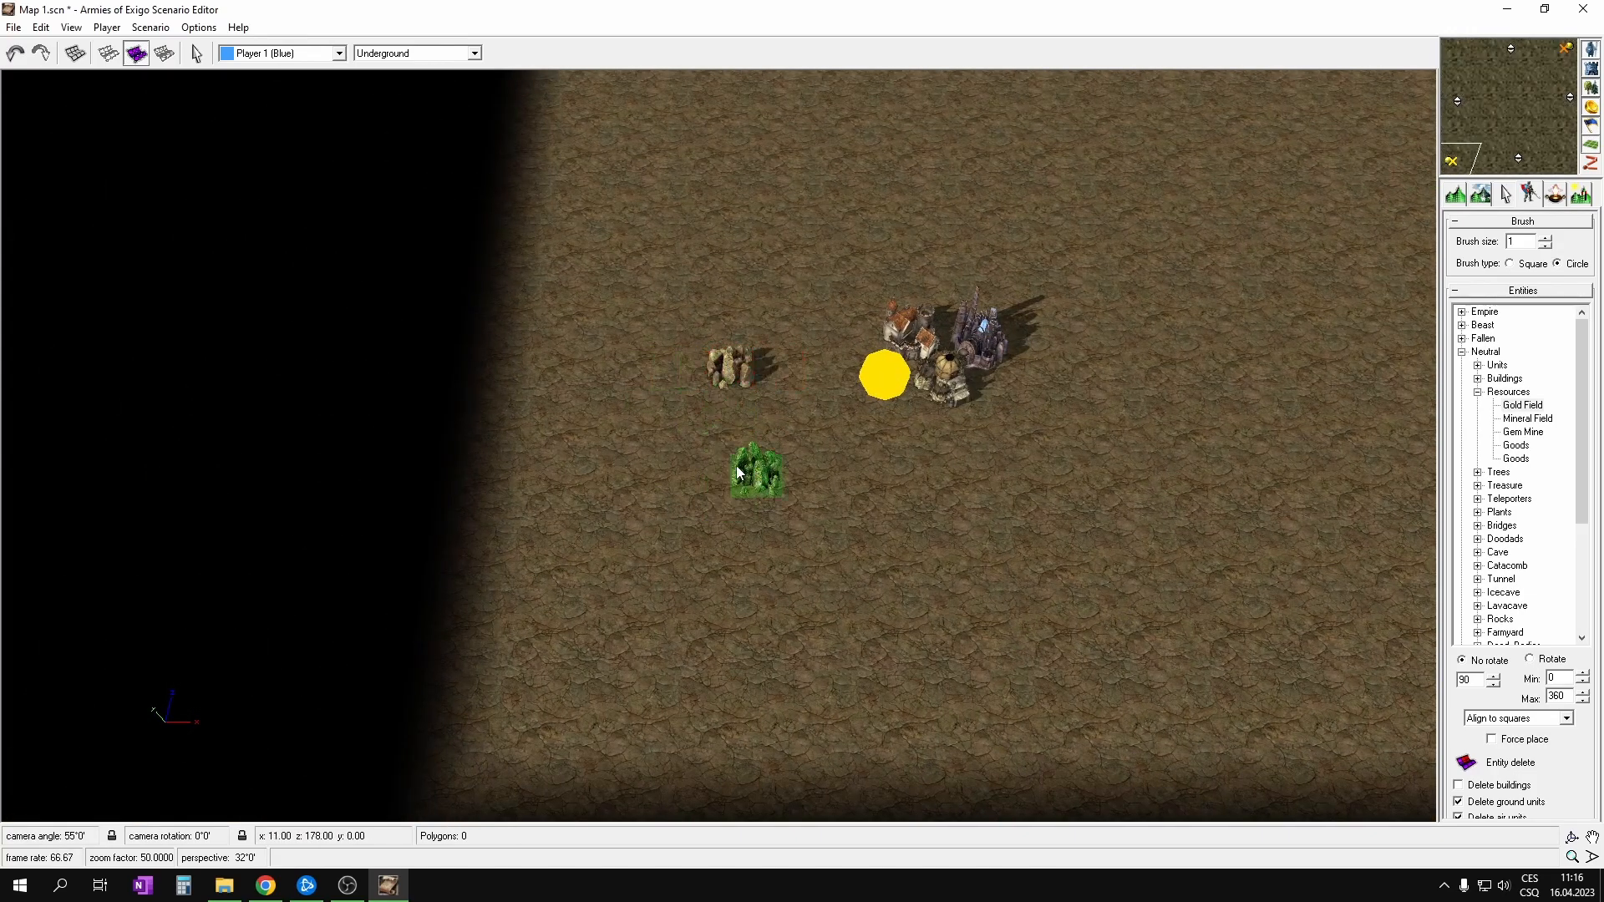
pyautogui.click(753, 477)
pyautogui.click(866, 544)
# Step: Place eight Gold Fields in two rows of four at the center of the underground map
pyautogui.click(1510, 98)
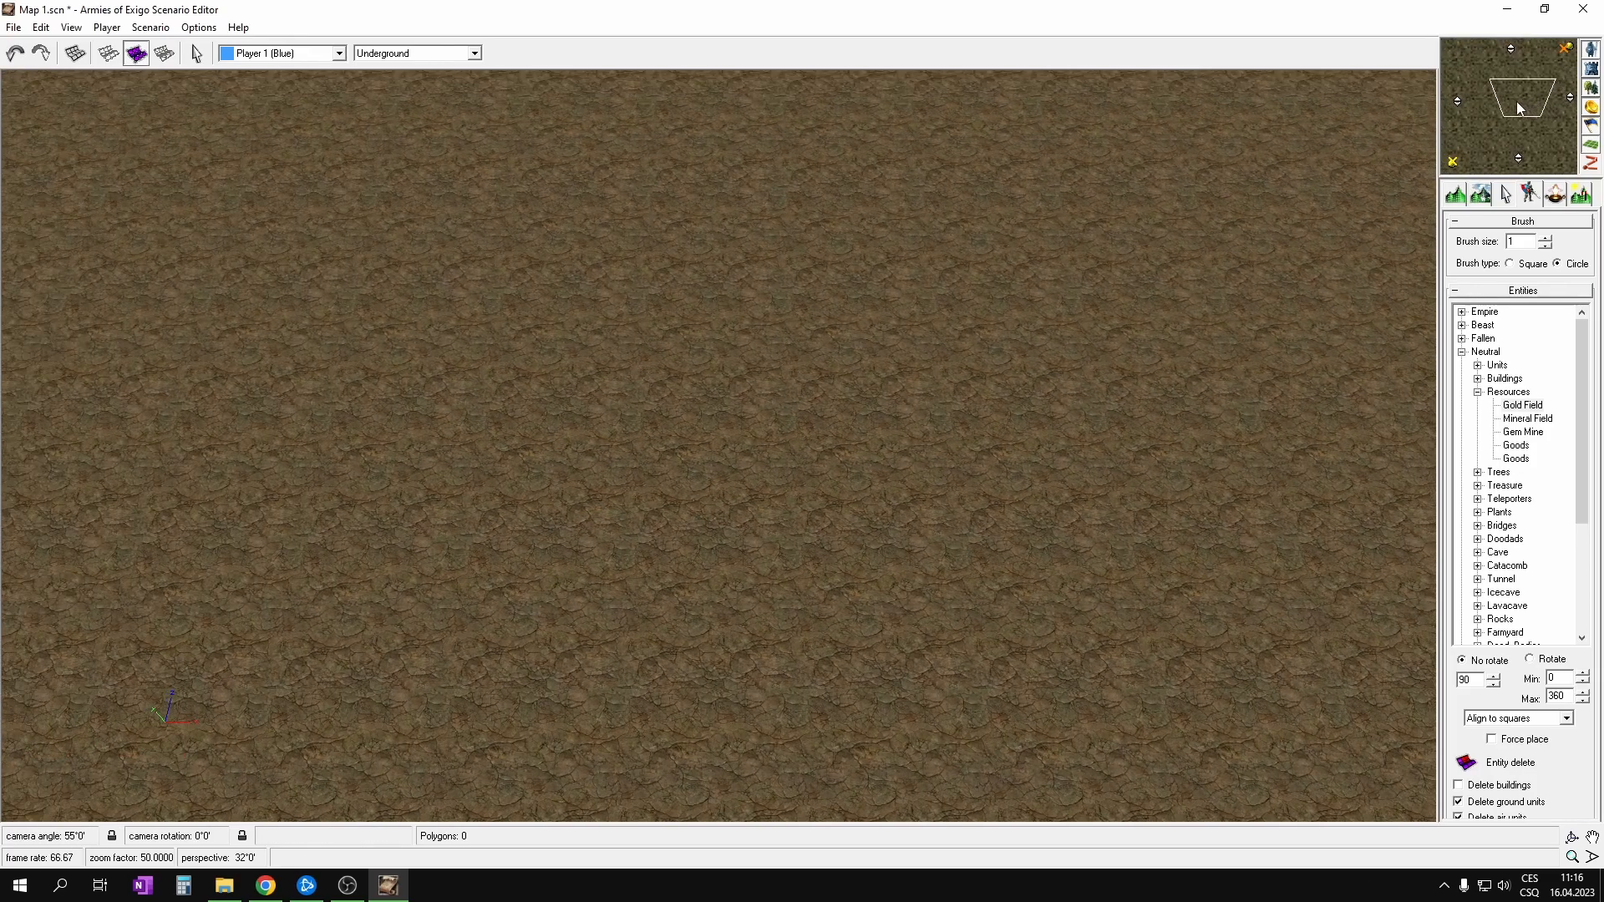
pyautogui.click(774, 357)
pyautogui.click(859, 358)
pyautogui.click(979, 357)
pyautogui.click(1104, 355)
pyautogui.click(1119, 440)
pyautogui.click(990, 441)
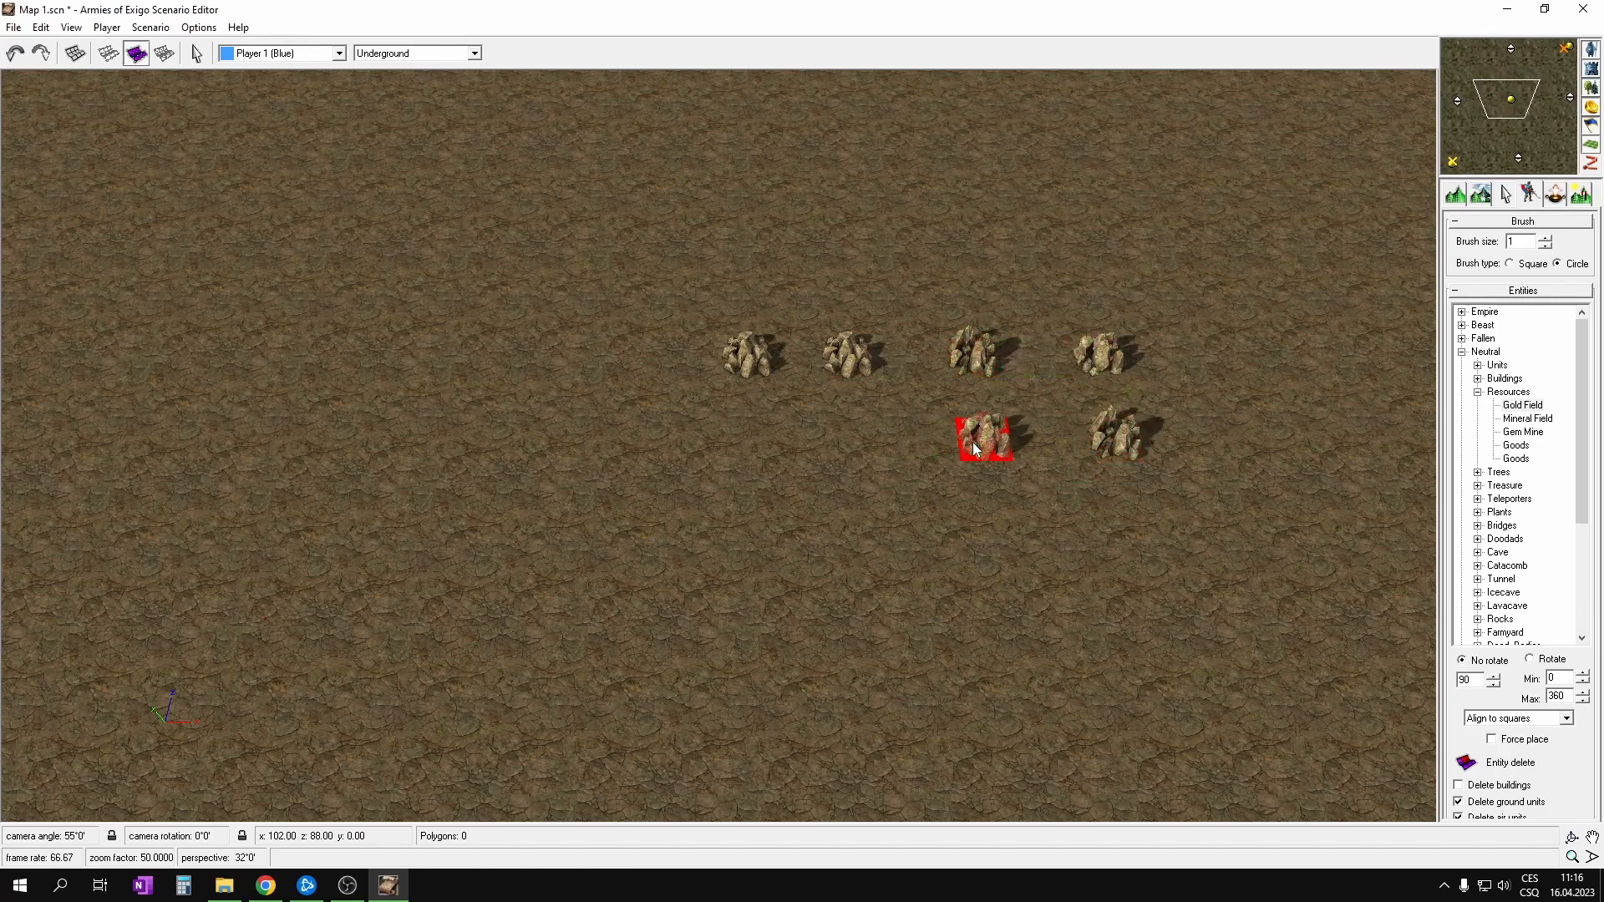
pyautogui.click(860, 440)
pyautogui.click(743, 438)
pyautogui.rightClick(693, 576)
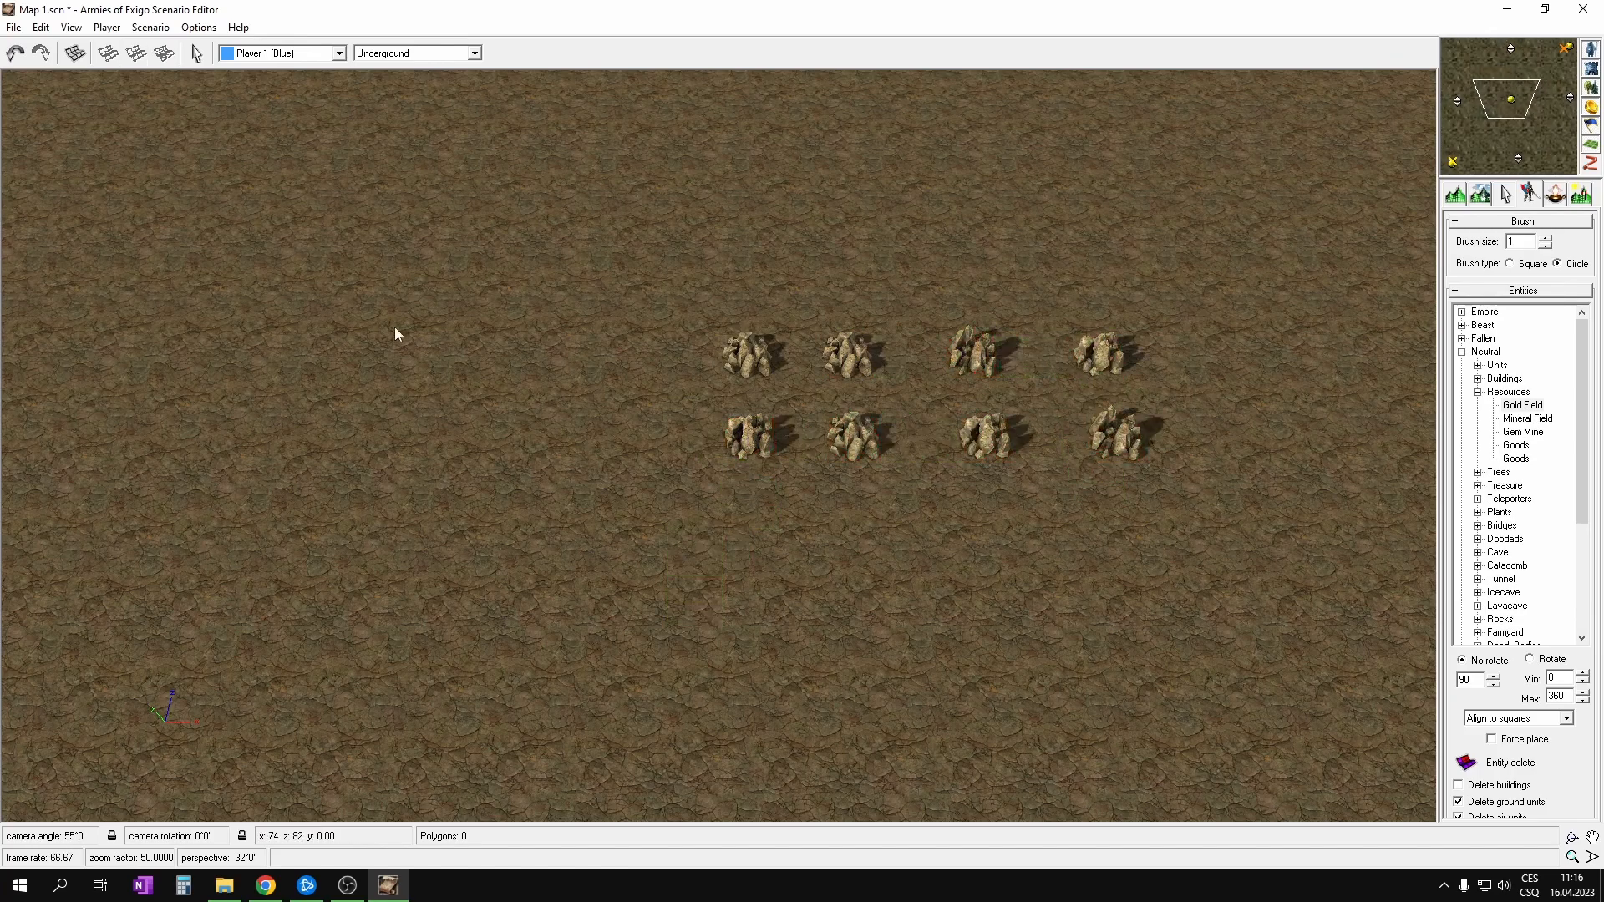
# Step: Switch to the surface level and place a Gem Mine at the southern end of the blue base's Gold Fields
pyautogui.press('Tab')
pyautogui.click(1473, 64)
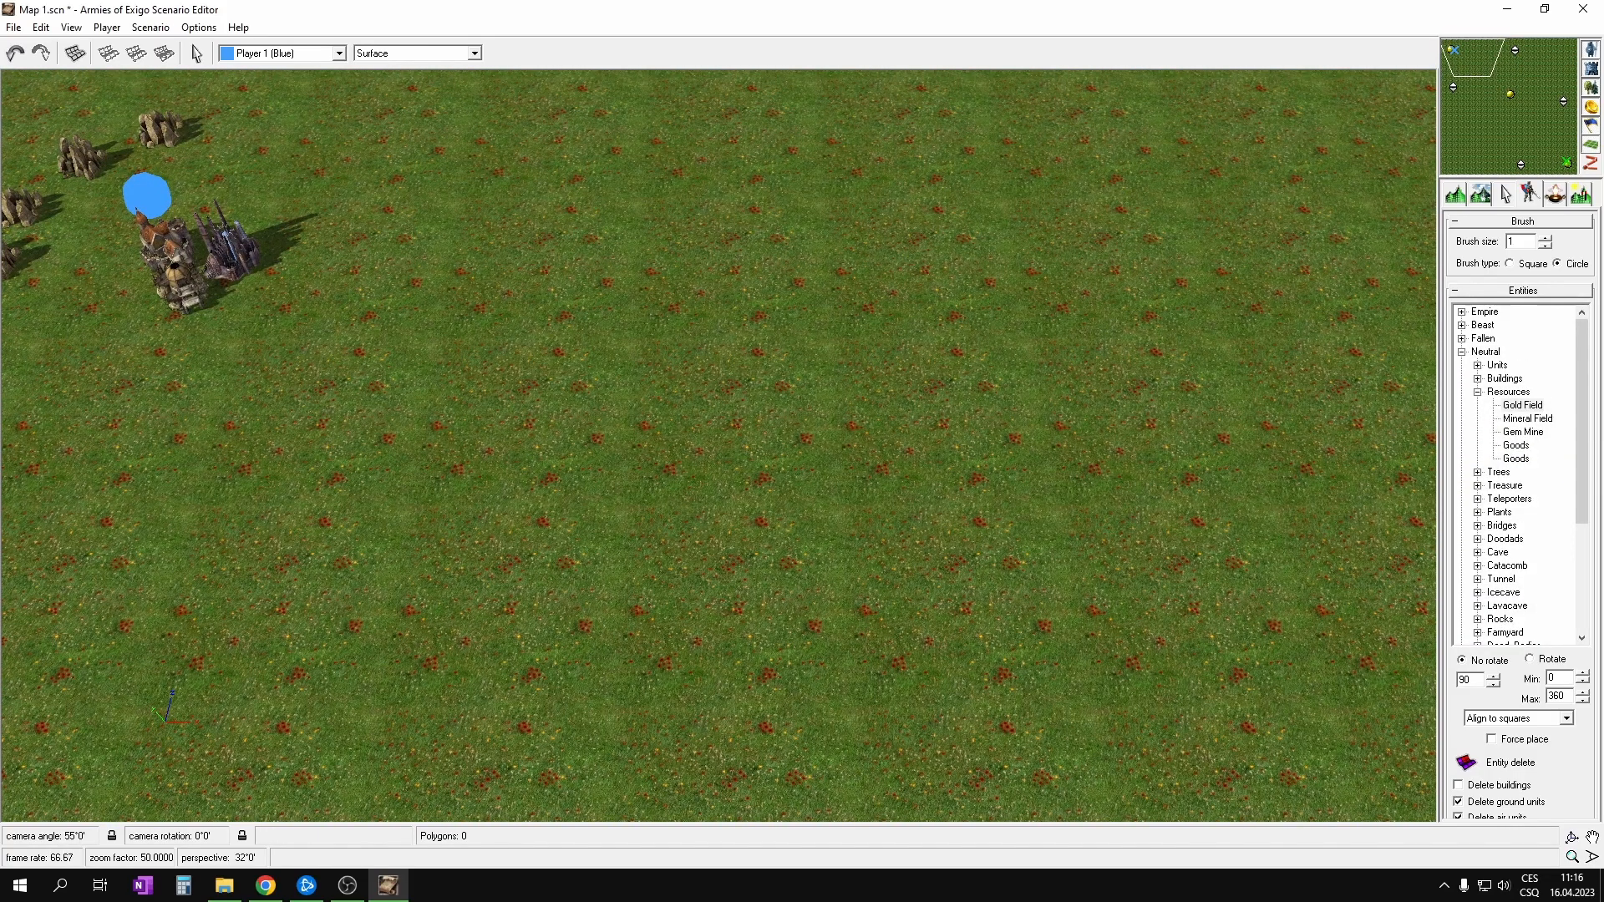
pyautogui.click(1528, 436)
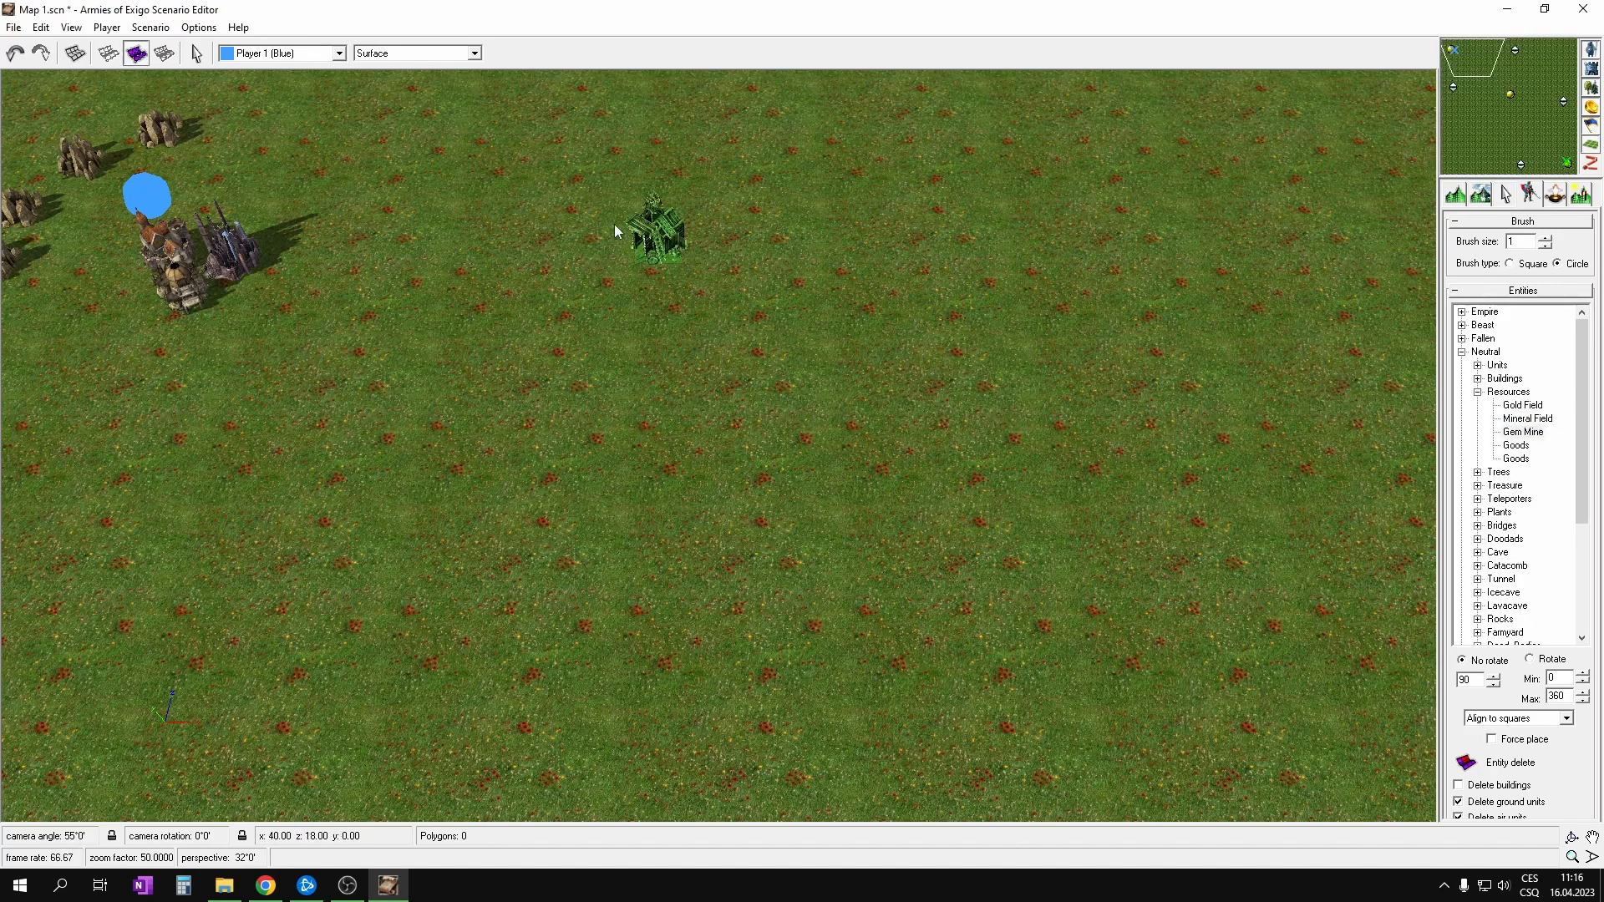
pyautogui.moveTo(371, 158); pyautogui.dragTo(623, 243, button='middle')
pyautogui.moveTo(443, 434); pyautogui.dragTo(506, 426, button='middle')
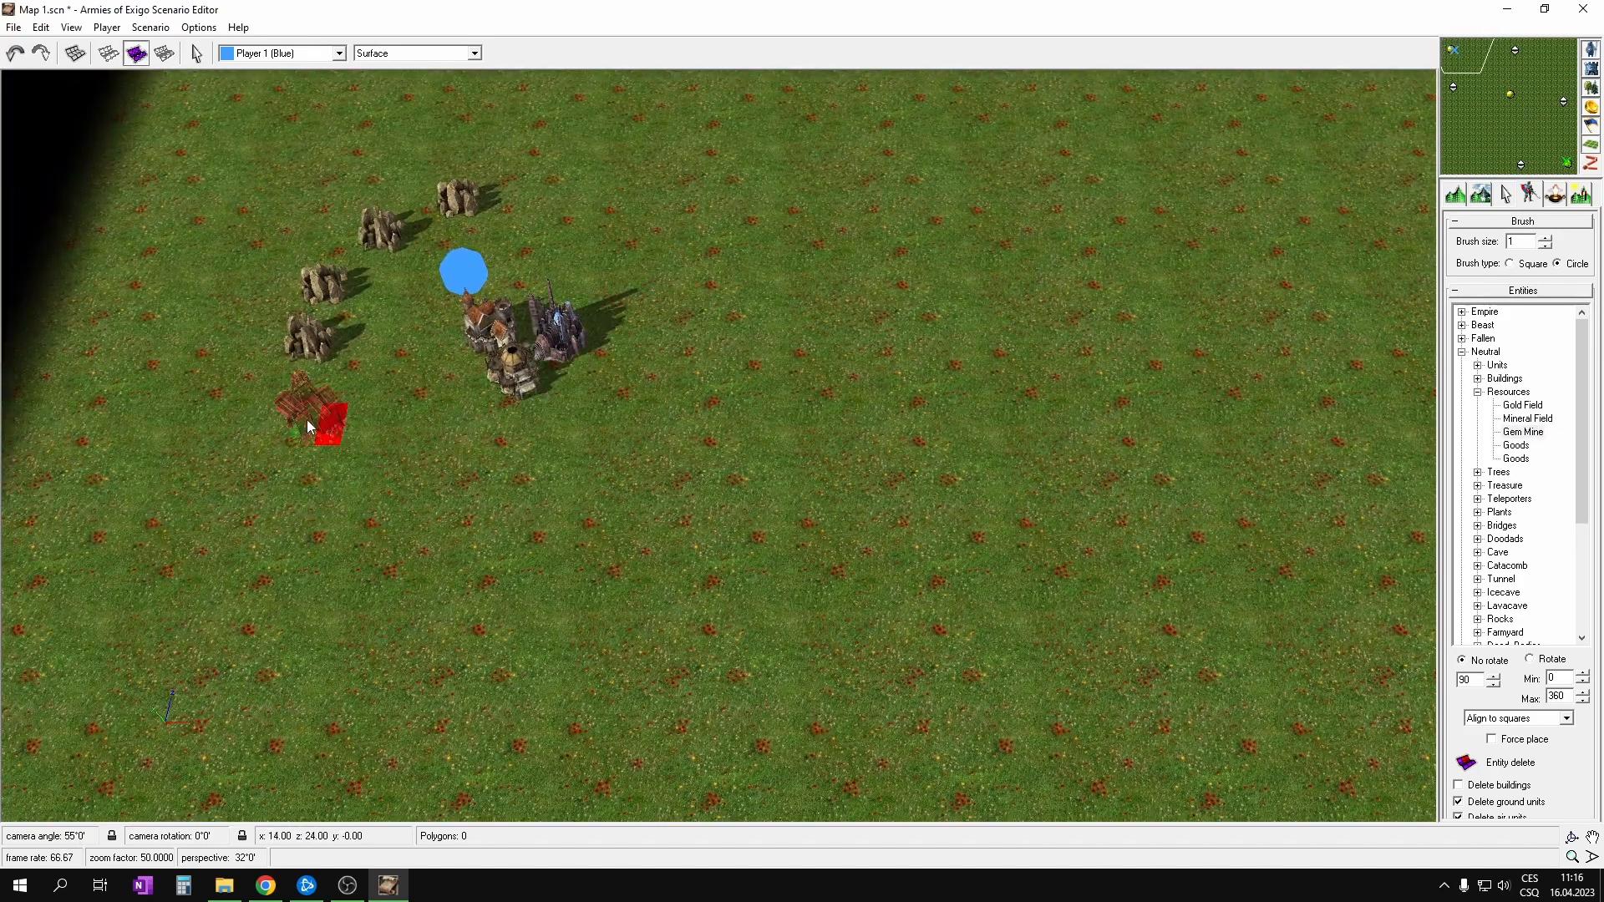
pyautogui.click(291, 425)
# Step: Check the gem amount in the entity properties of the Gem Mine at the blue base
pyautogui.rightClick(359, 260)
pyautogui.doubleClick(301, 423)
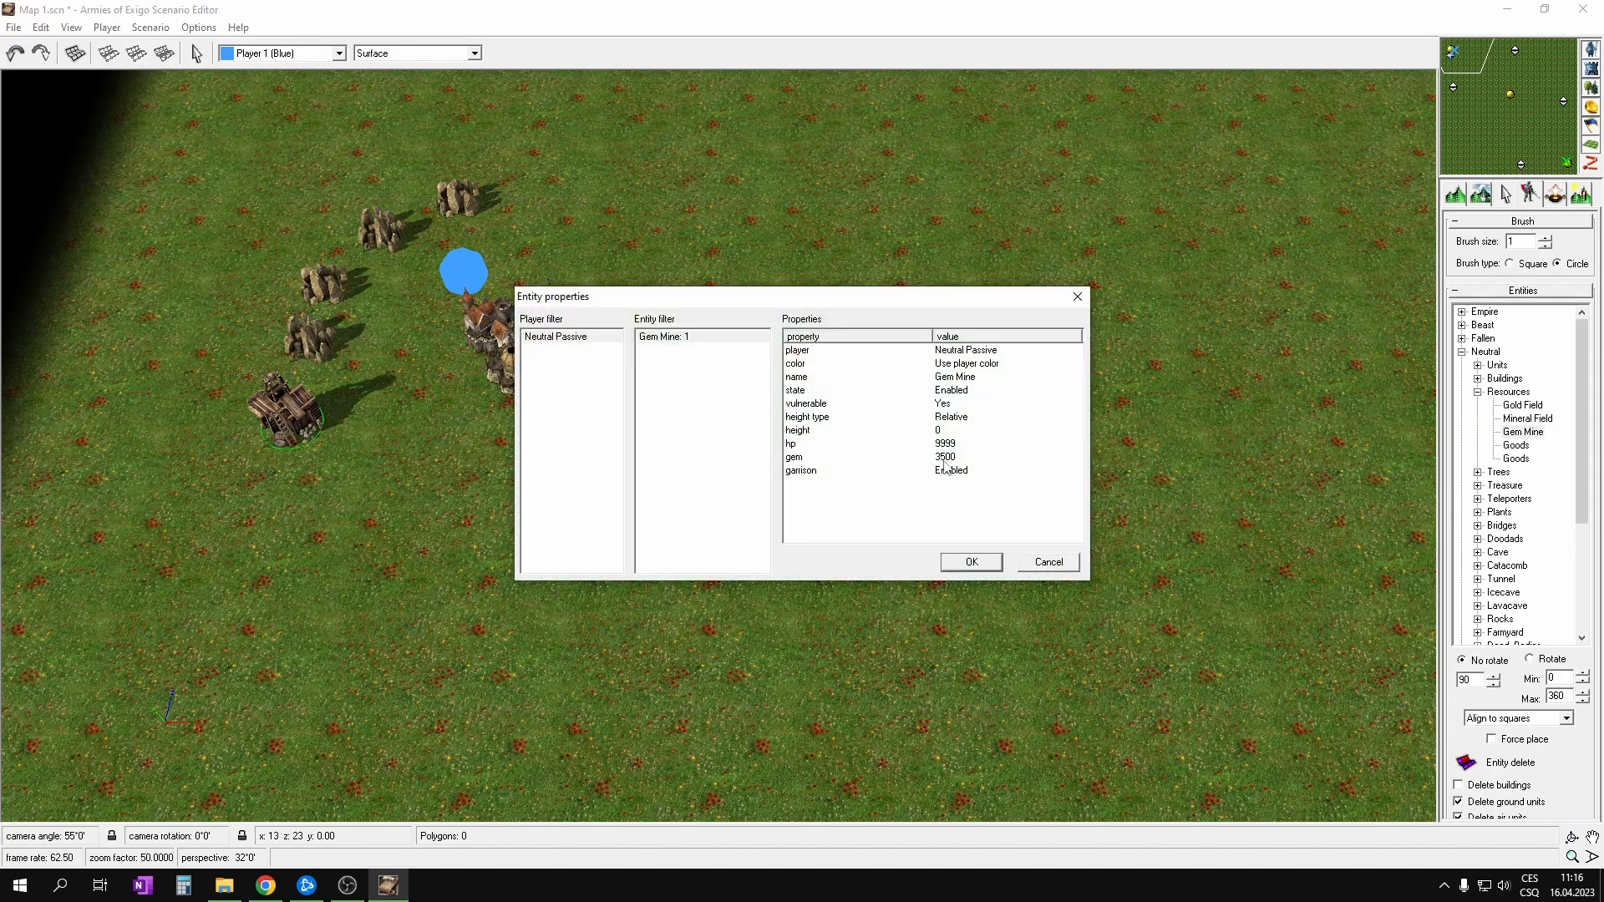
pyautogui.moveTo(952, 465)
pyautogui.click(970, 561)
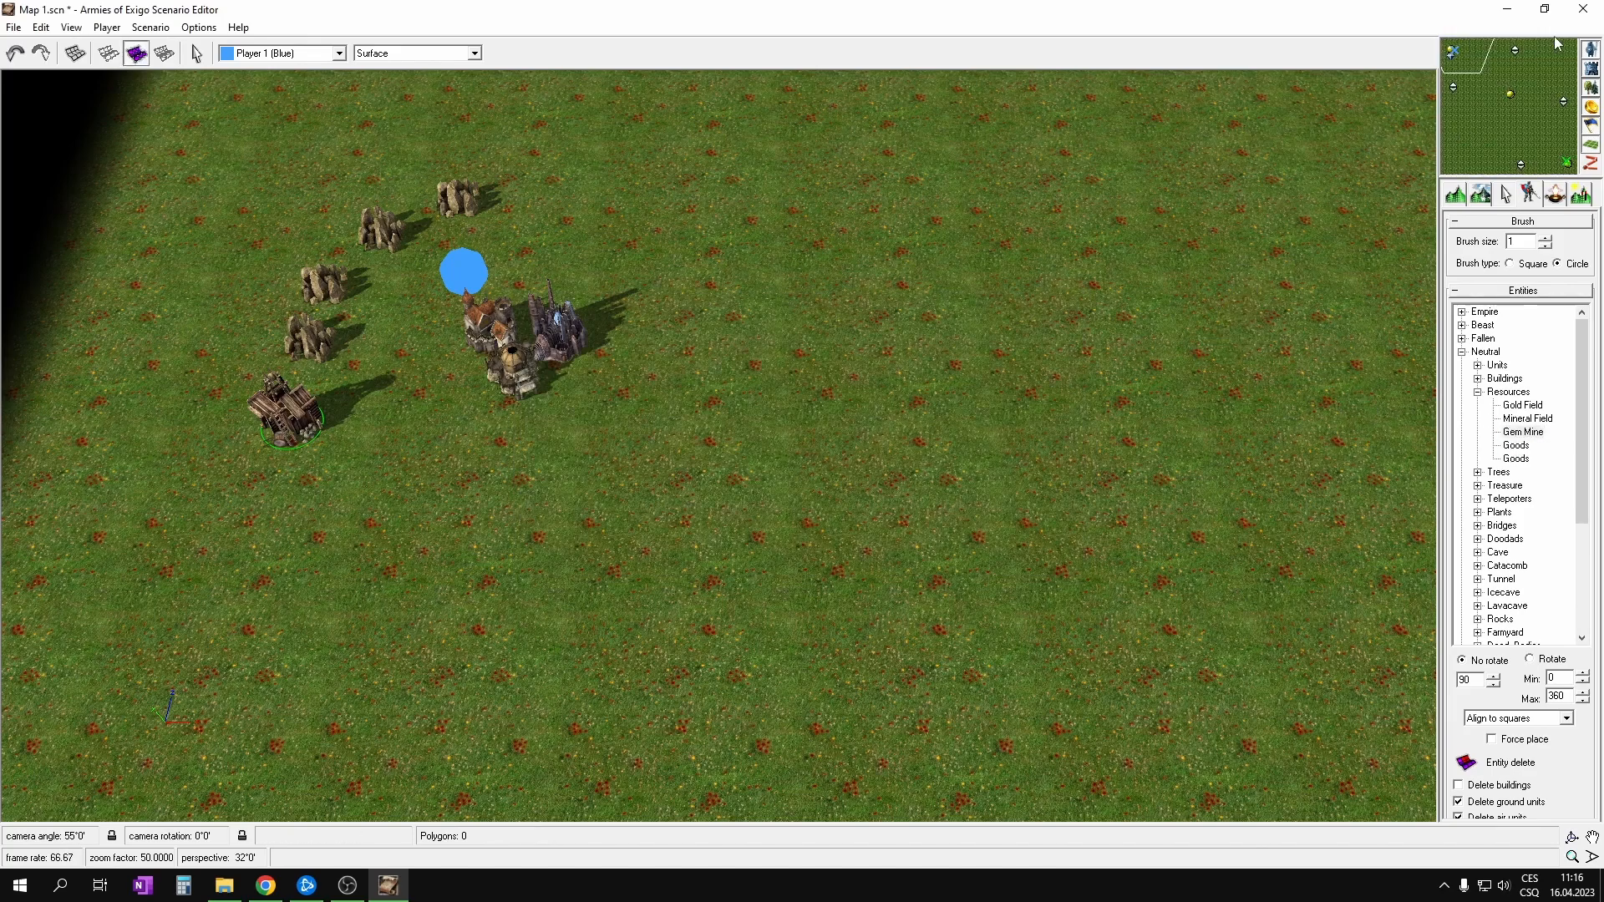
# Step: Place two Gem Mines at opposite ends of the surface map's central Gold Fields and undo the extra placement
pyautogui.click(1506, 94)
pyautogui.moveTo(1002, 322); pyautogui.dragTo(906, 251, button='middle')
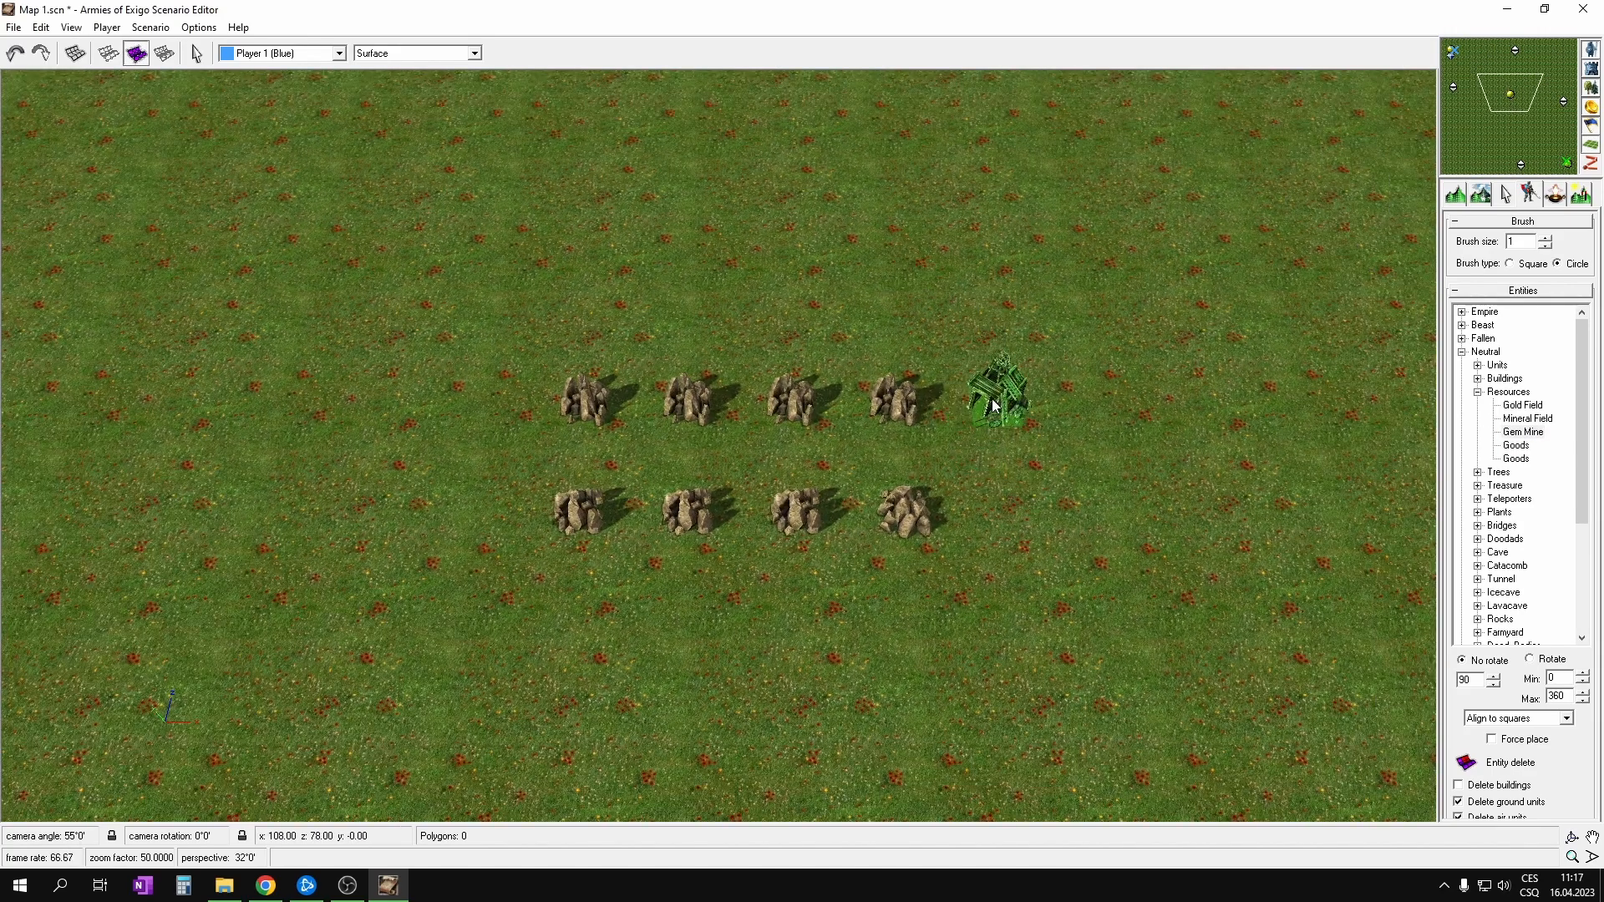
pyautogui.click(993, 405)
pyautogui.click(465, 529)
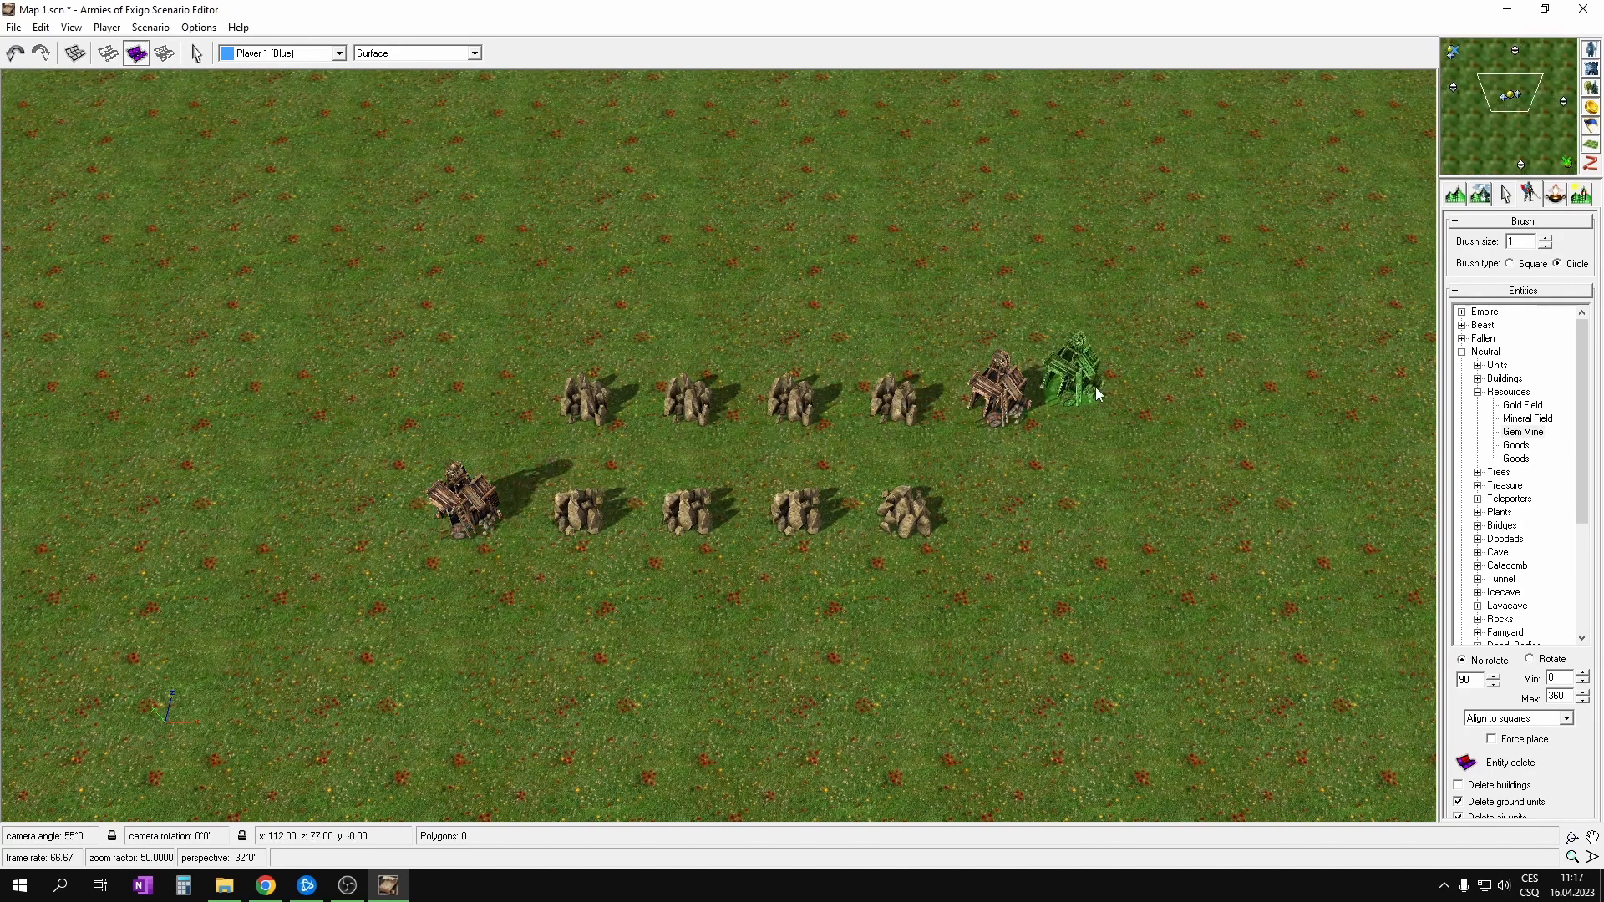
pyautogui.click(1003, 493)
pyautogui.hotkey('ctrl', 'z')
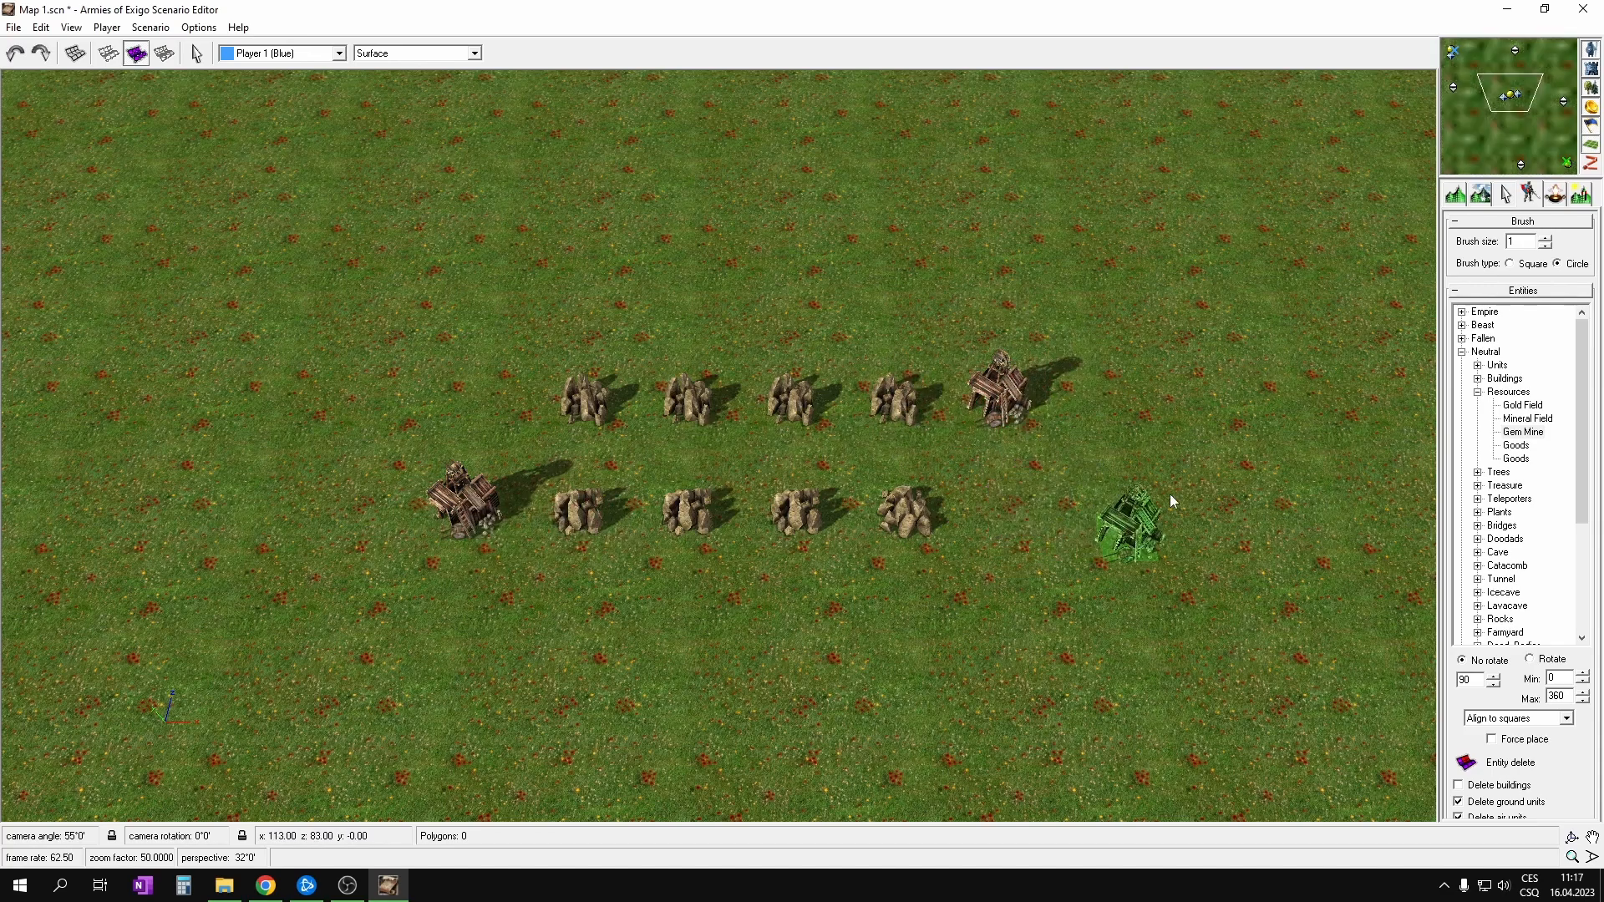
# Step: Place a Gem Mine beside the green base's Gold Fields on the surface and another beside the yellow base's Gold Fields underground
pyautogui.click(1546, 134)
pyautogui.click(880, 306)
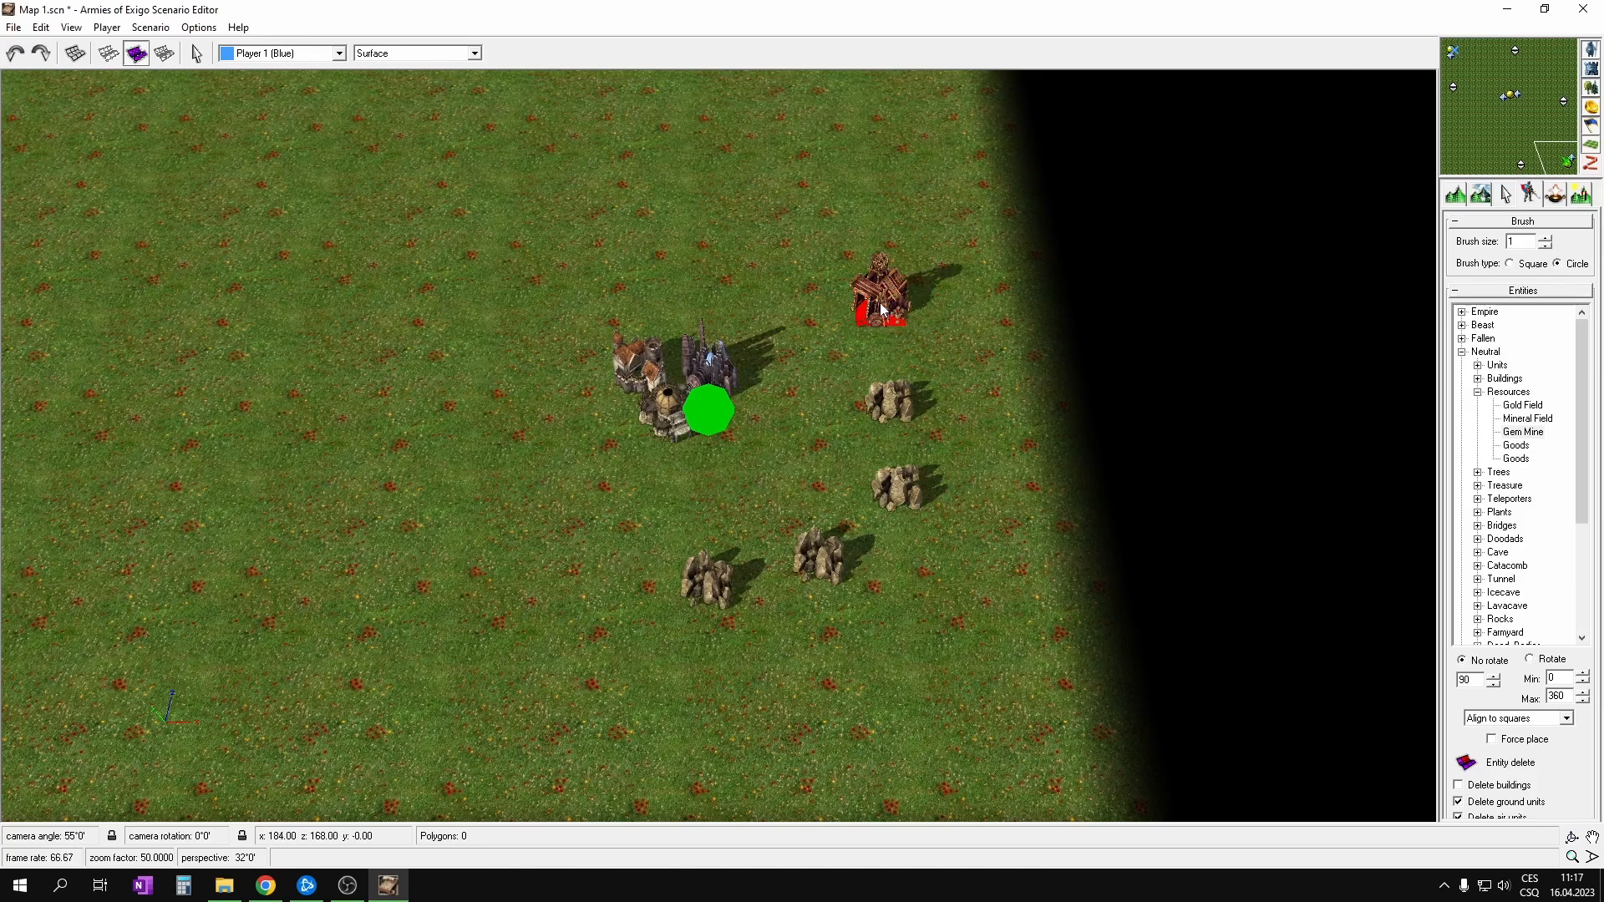
pyautogui.press('Tab')
pyautogui.click(1452, 162)
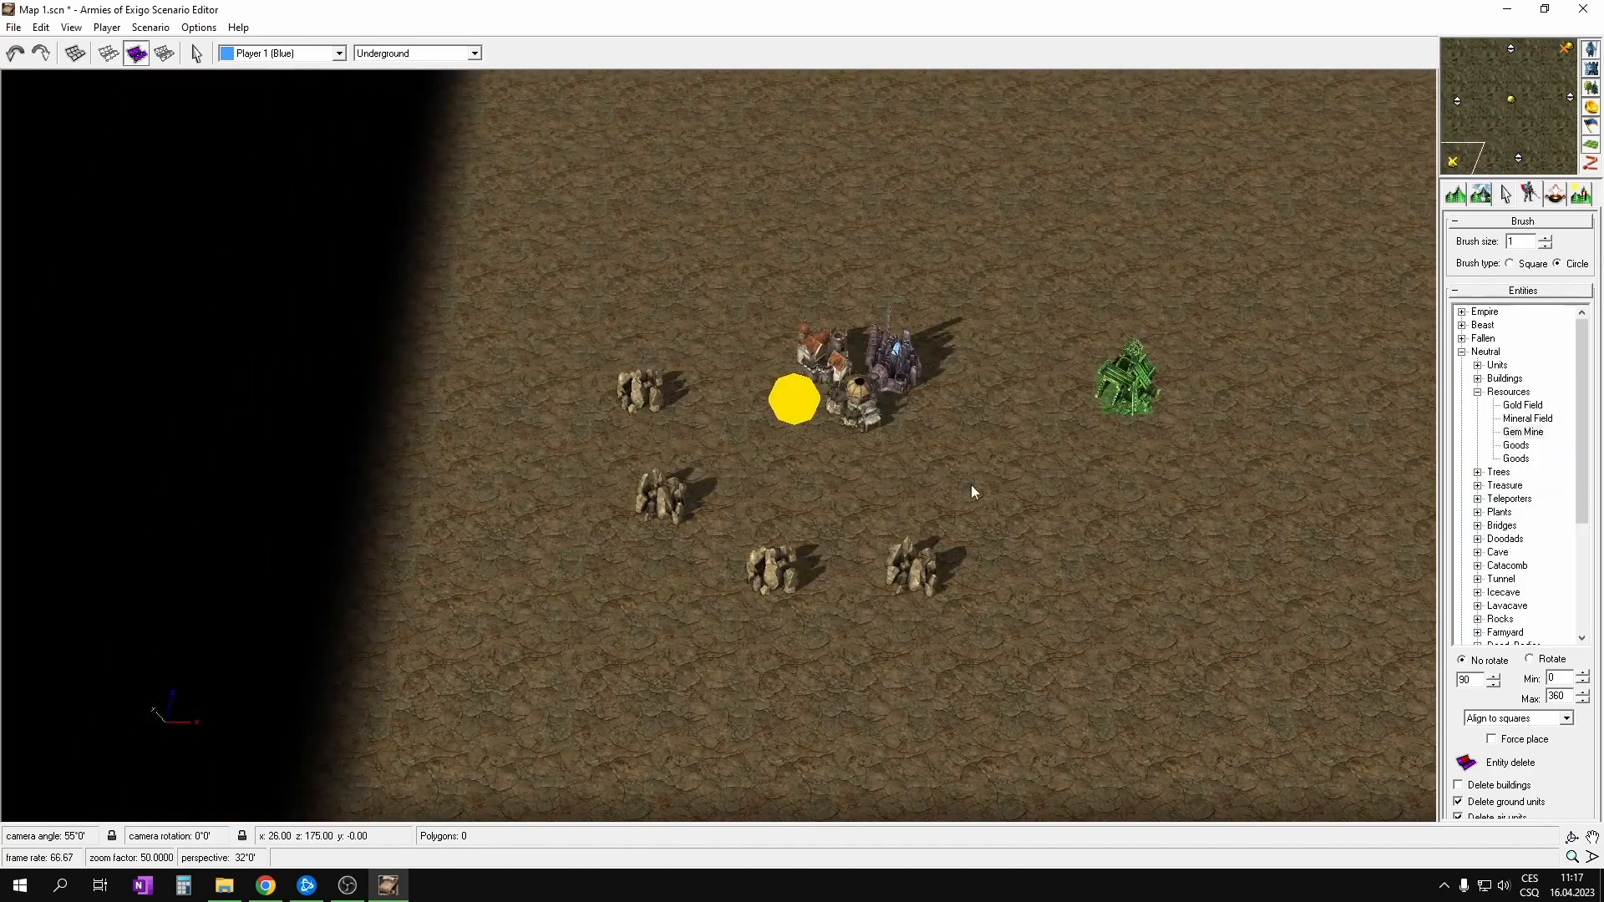
pyautogui.click(1046, 566)
# Step: Place two Gem Mines at opposite ends of the Gold Fields in the center of the underground map
pyautogui.click(1517, 110)
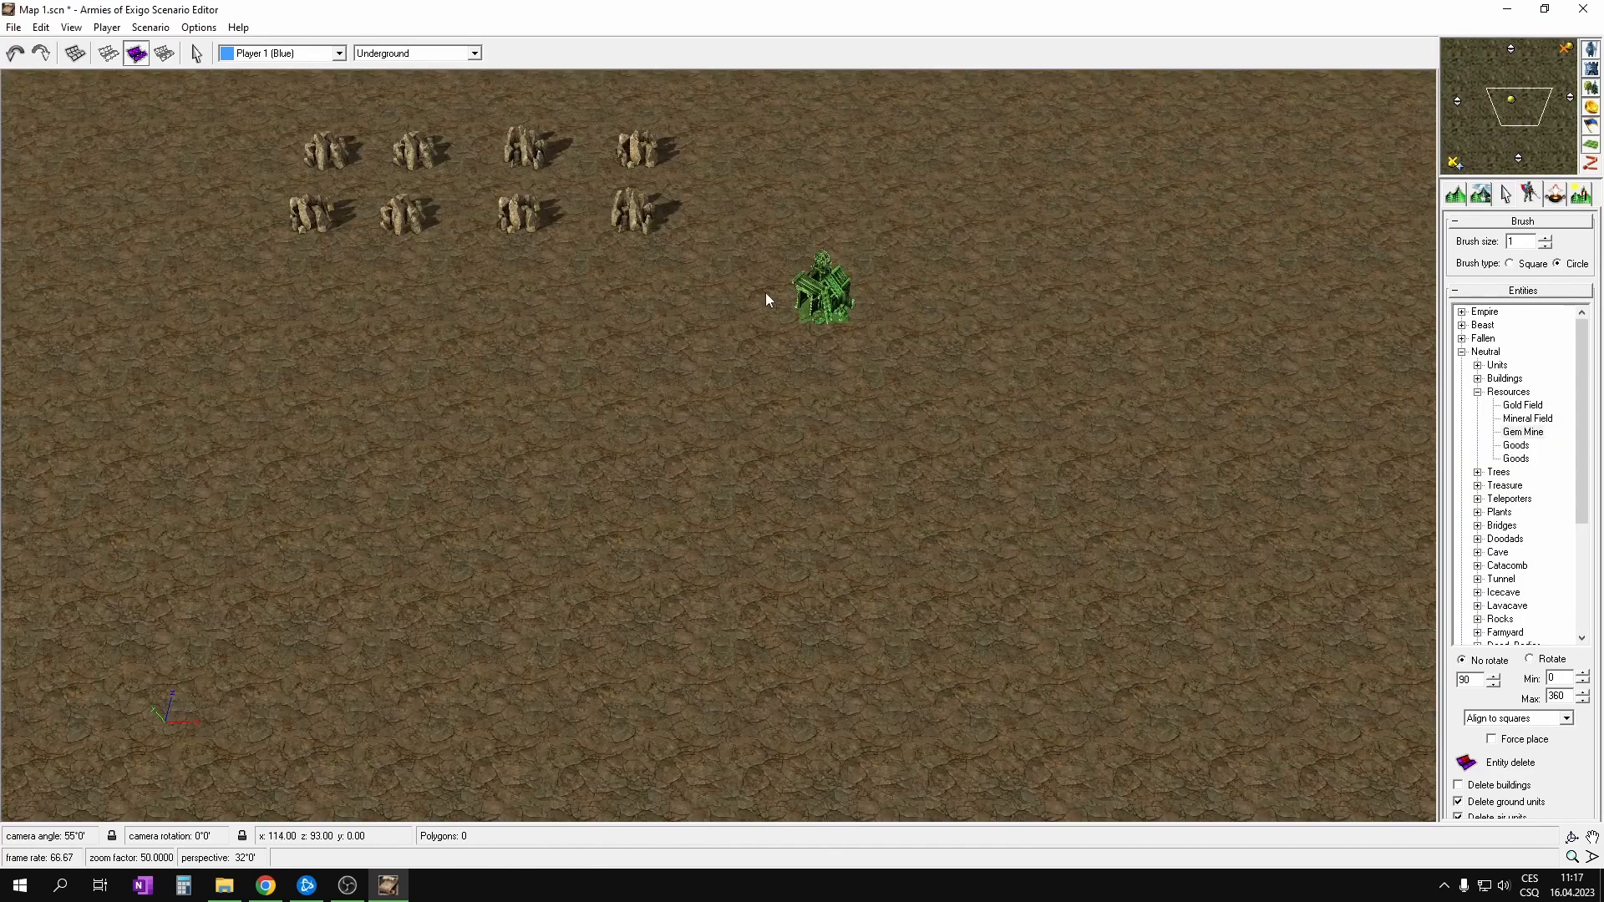
pyautogui.press('Up')
pyautogui.click(773, 324)
pyautogui.click(229, 249)
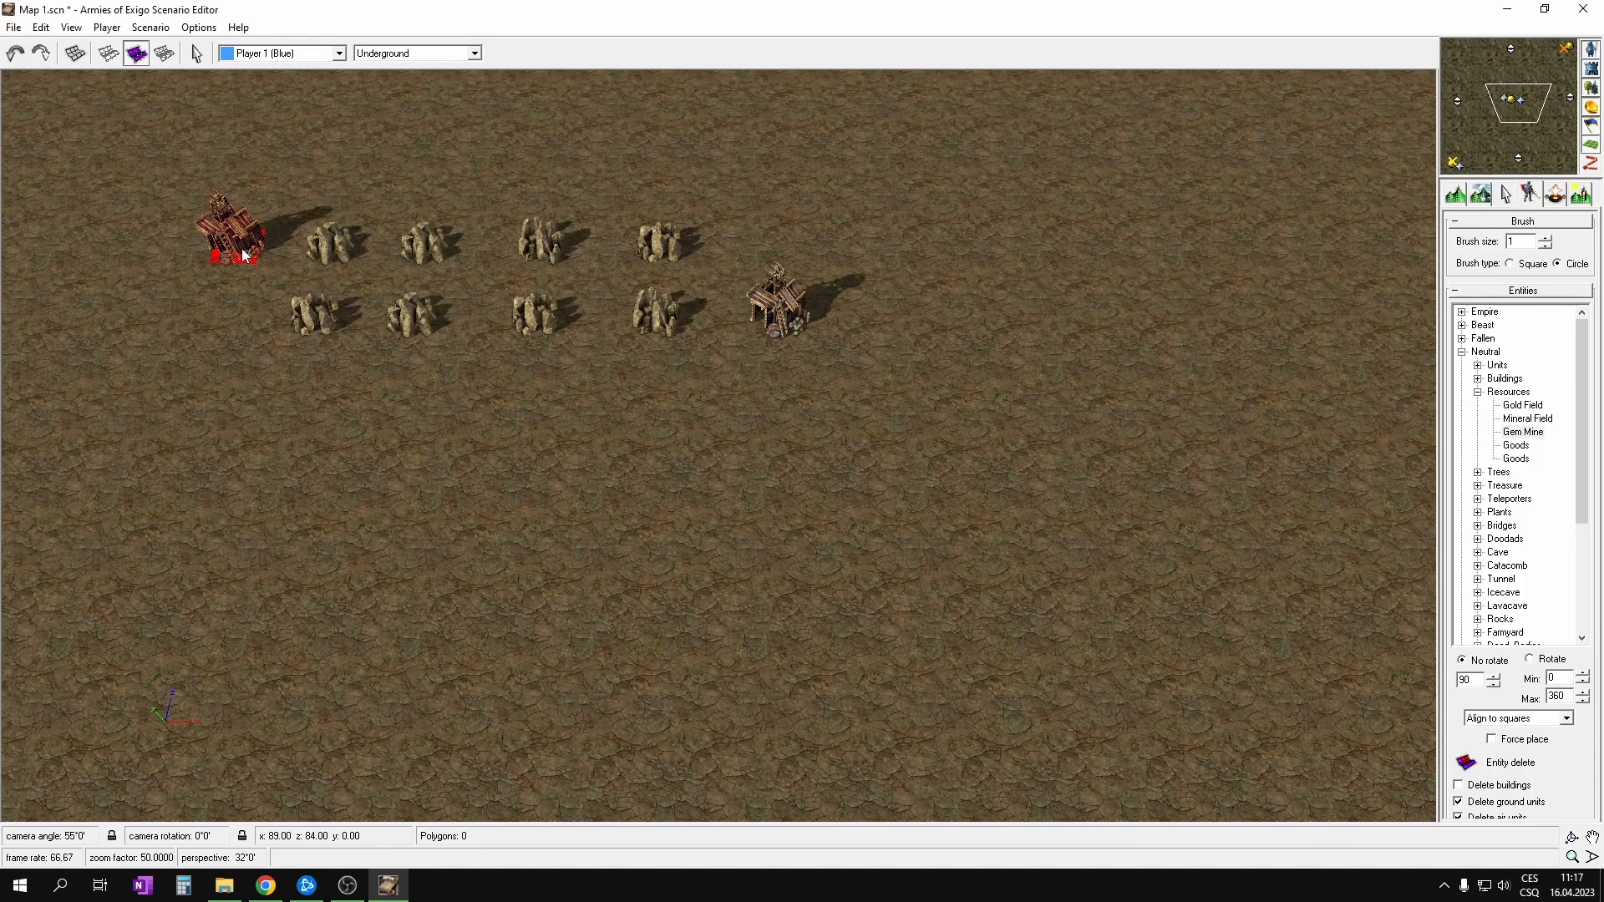
# Step: Place a Gem Mine south of the orange player's underground Gold Fields and inspect its entity properties
pyautogui.click(302, 57)
pyautogui.click(284, 75)
pyautogui.click(1567, 54)
pyautogui.click(936, 488)
pyautogui.rightClick(934, 483)
pyautogui.doubleClick(932, 469)
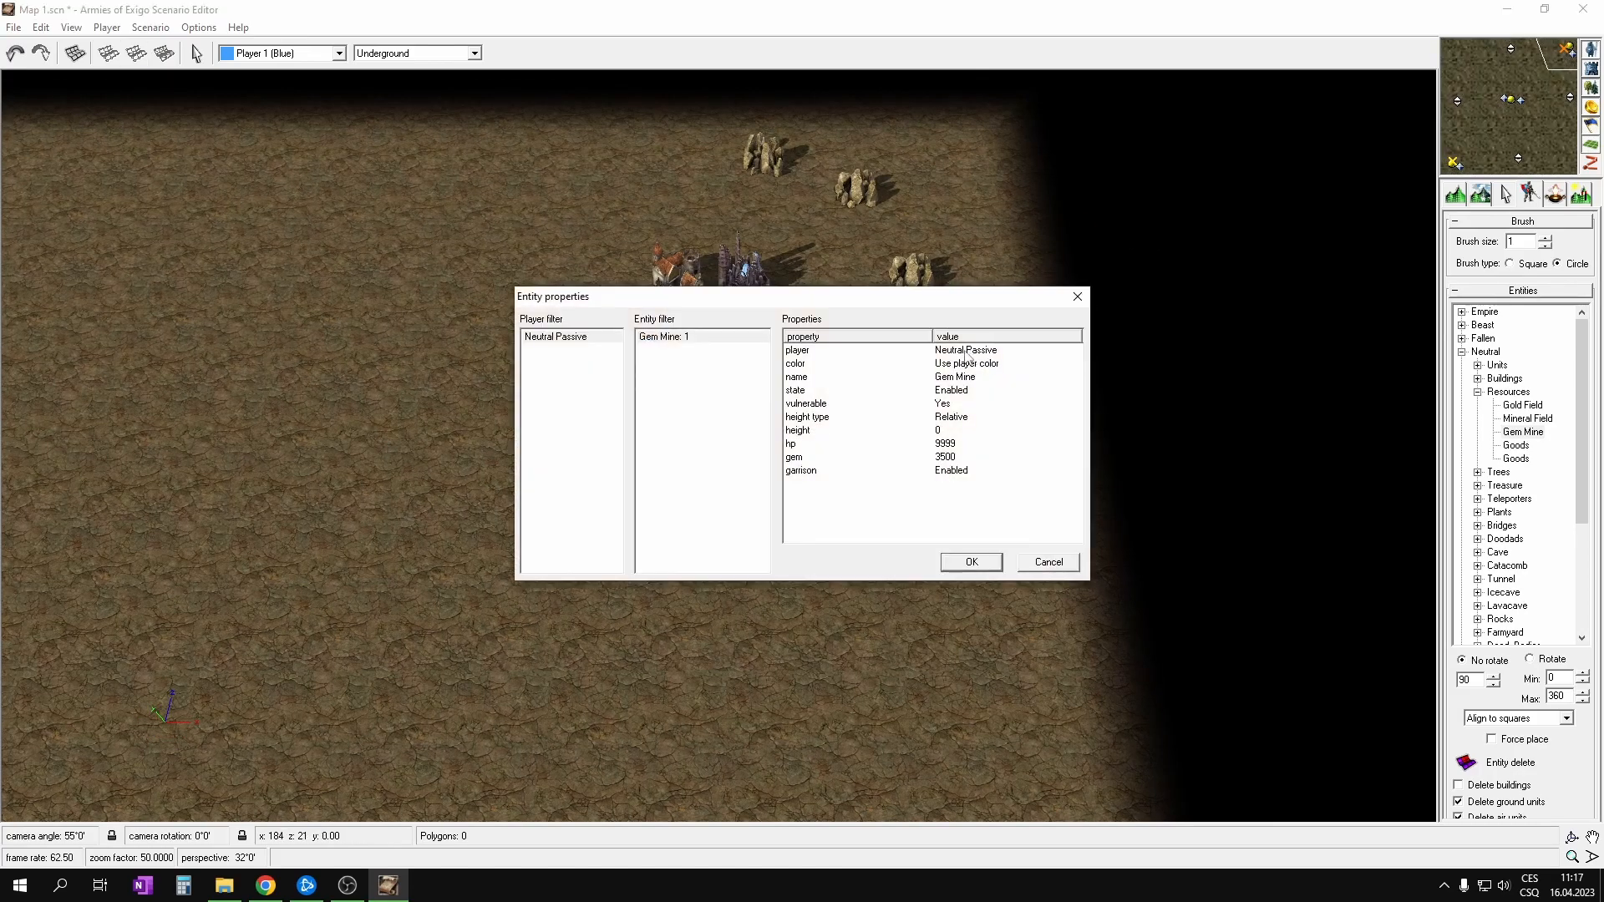
pyautogui.click(1078, 297)
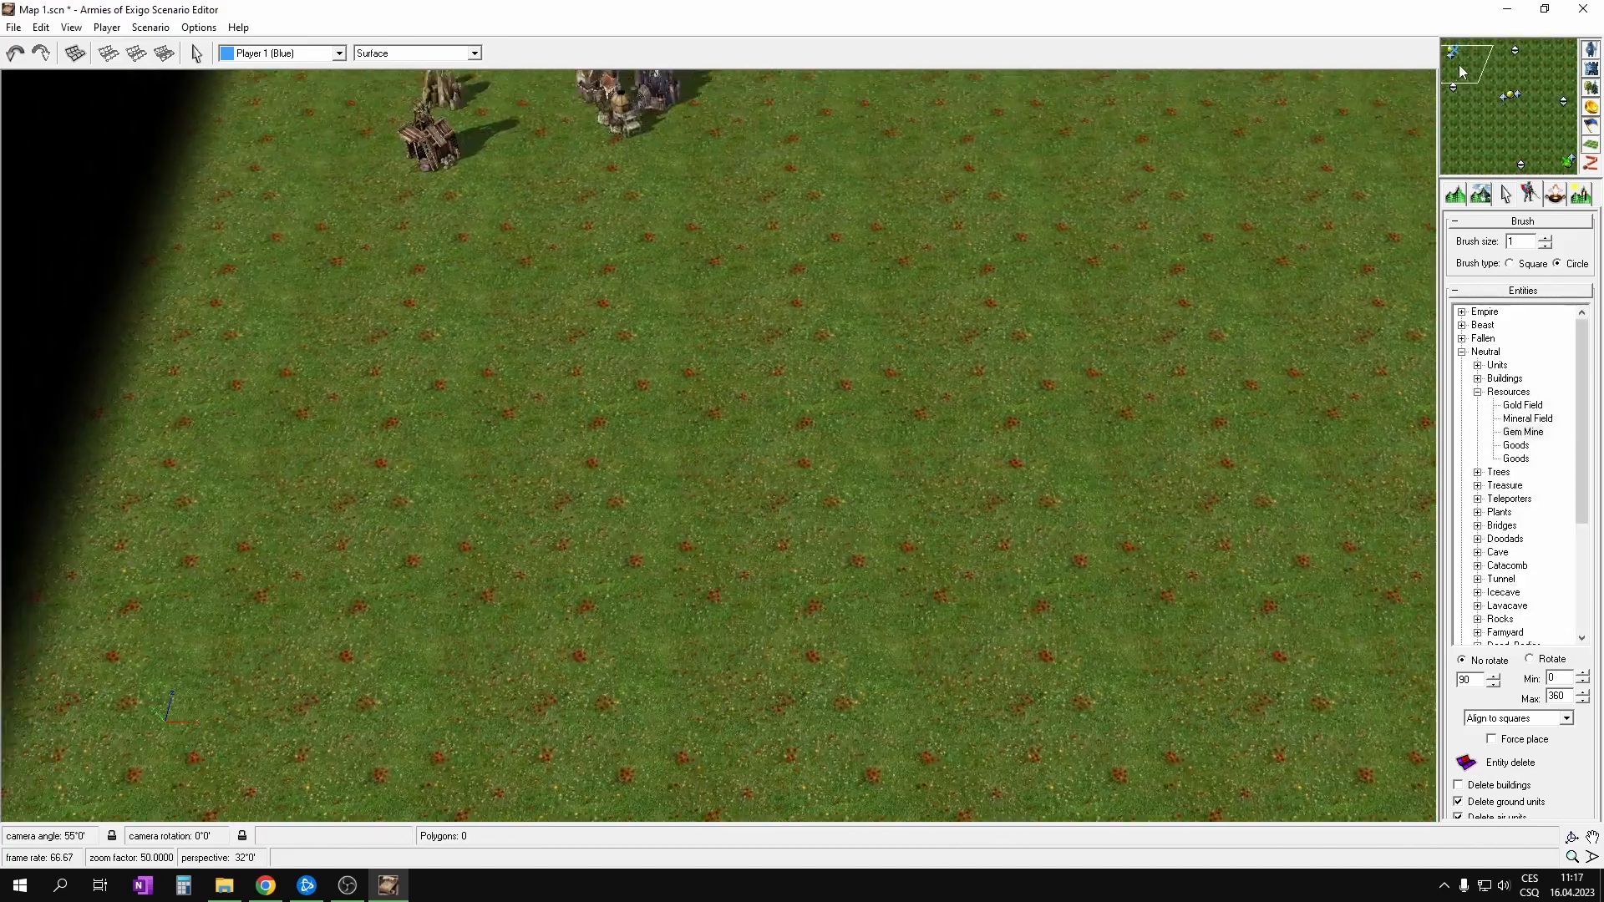
# Step: Switch to Chrome and read tutorial step 4.c on how many trees to place near the bases and the map centers
pyautogui.moveTo(838, 150); pyautogui.dragTo(855, 229, button='right')
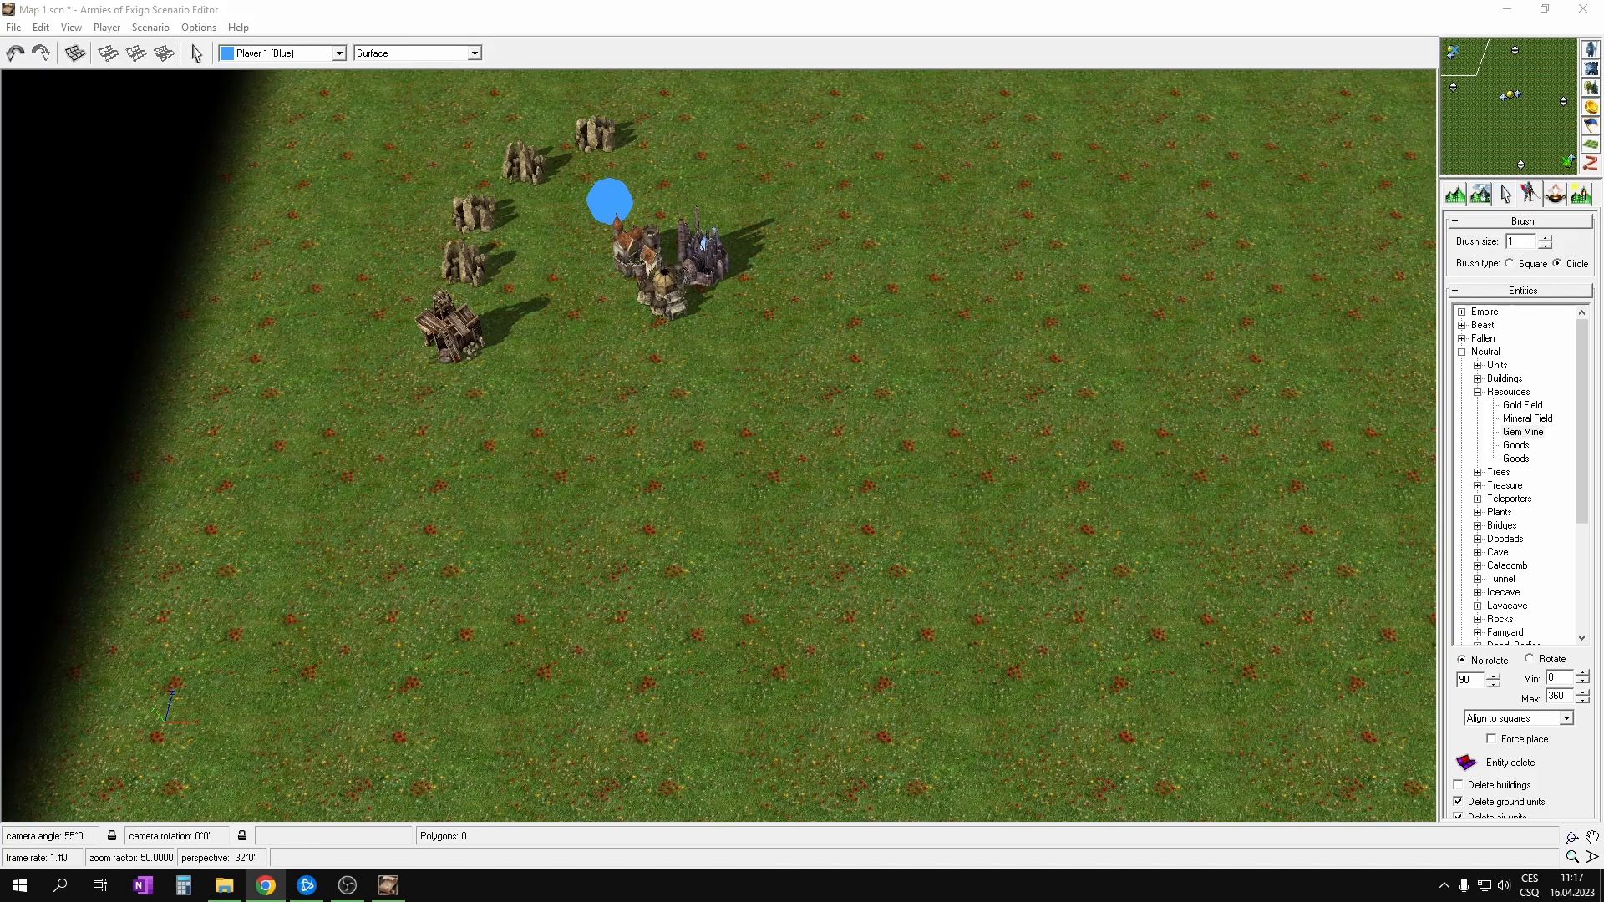
pyautogui.hotkey('alt', 'Tab')
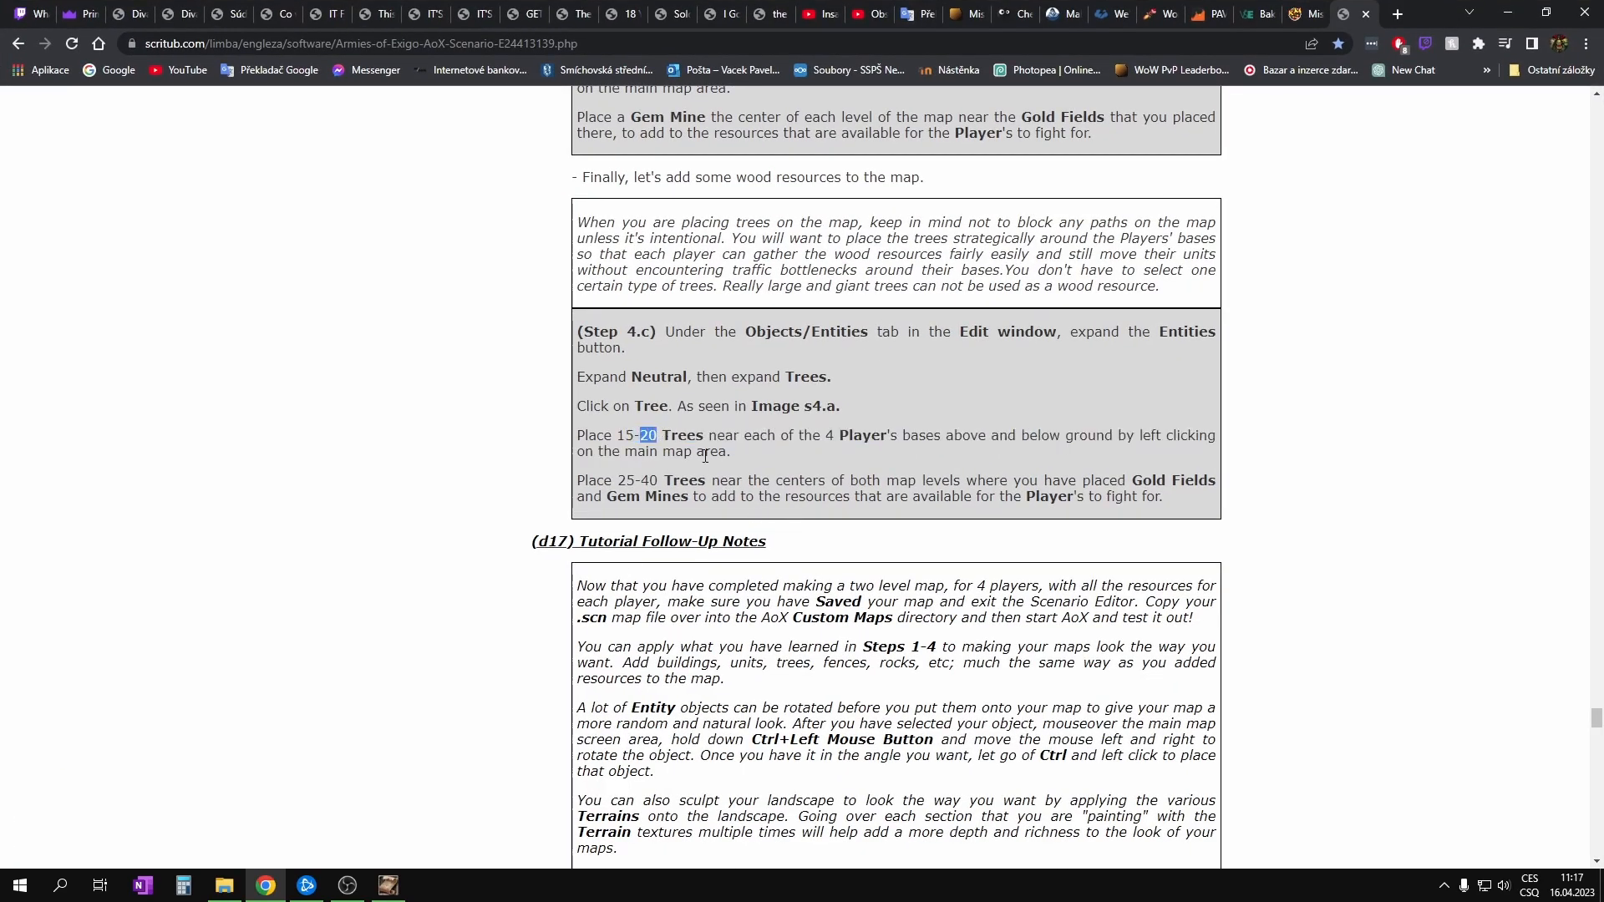
pyautogui.moveTo(621, 437); pyautogui.dragTo(752, 439)
pyautogui.moveTo(659, 480); pyautogui.dragTo(605, 482)
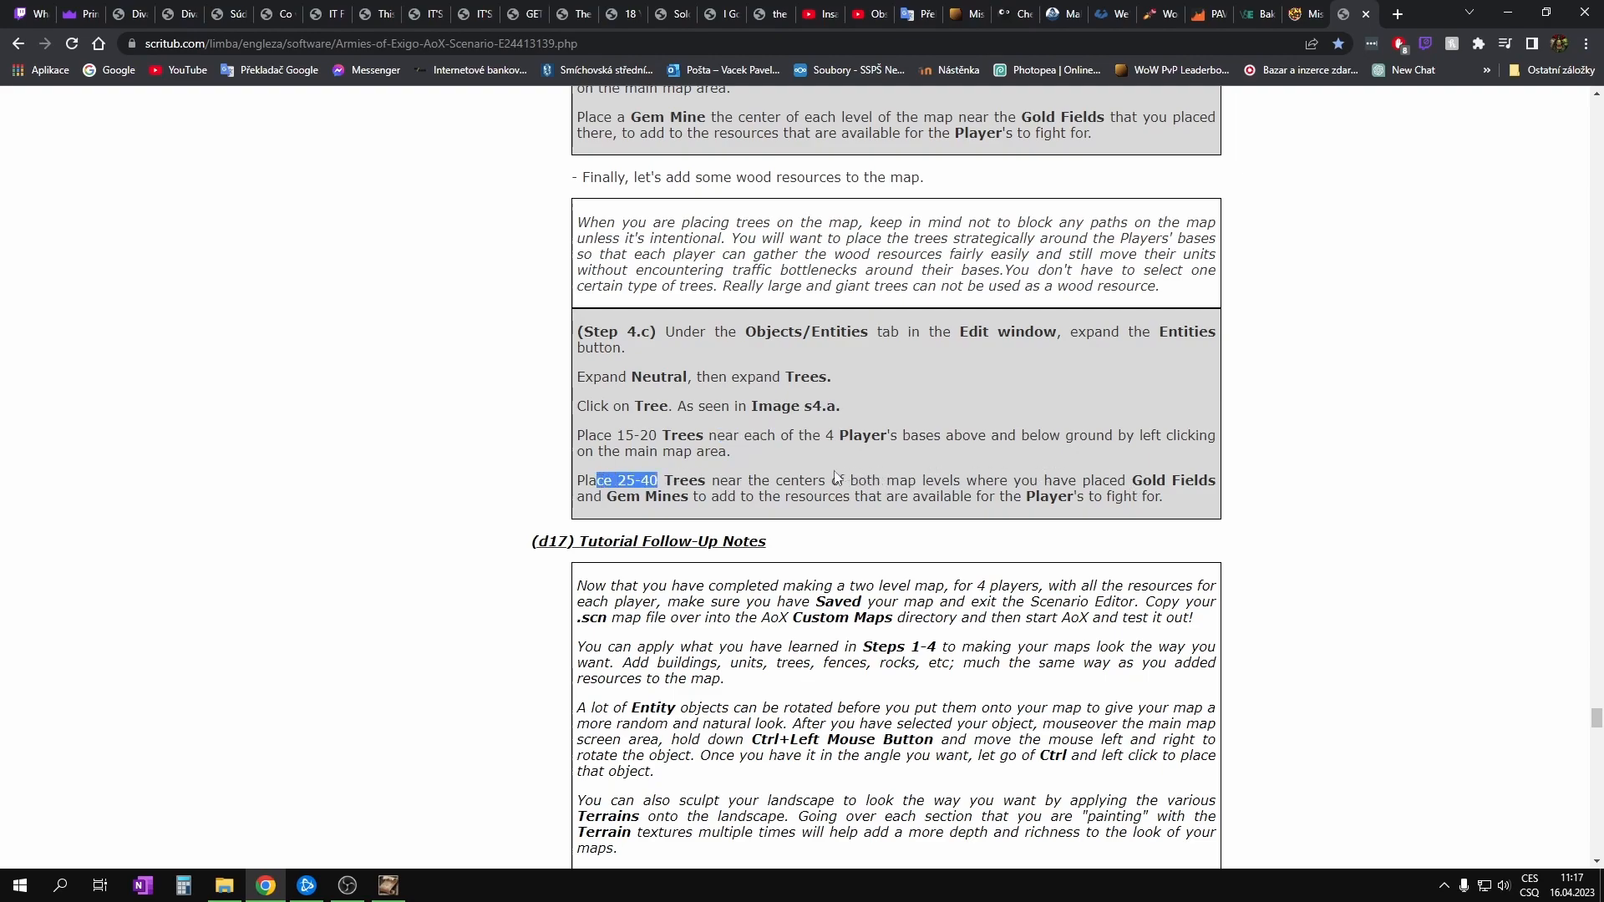
pyautogui.moveTo(770, 481); pyautogui.dragTo(757, 497)
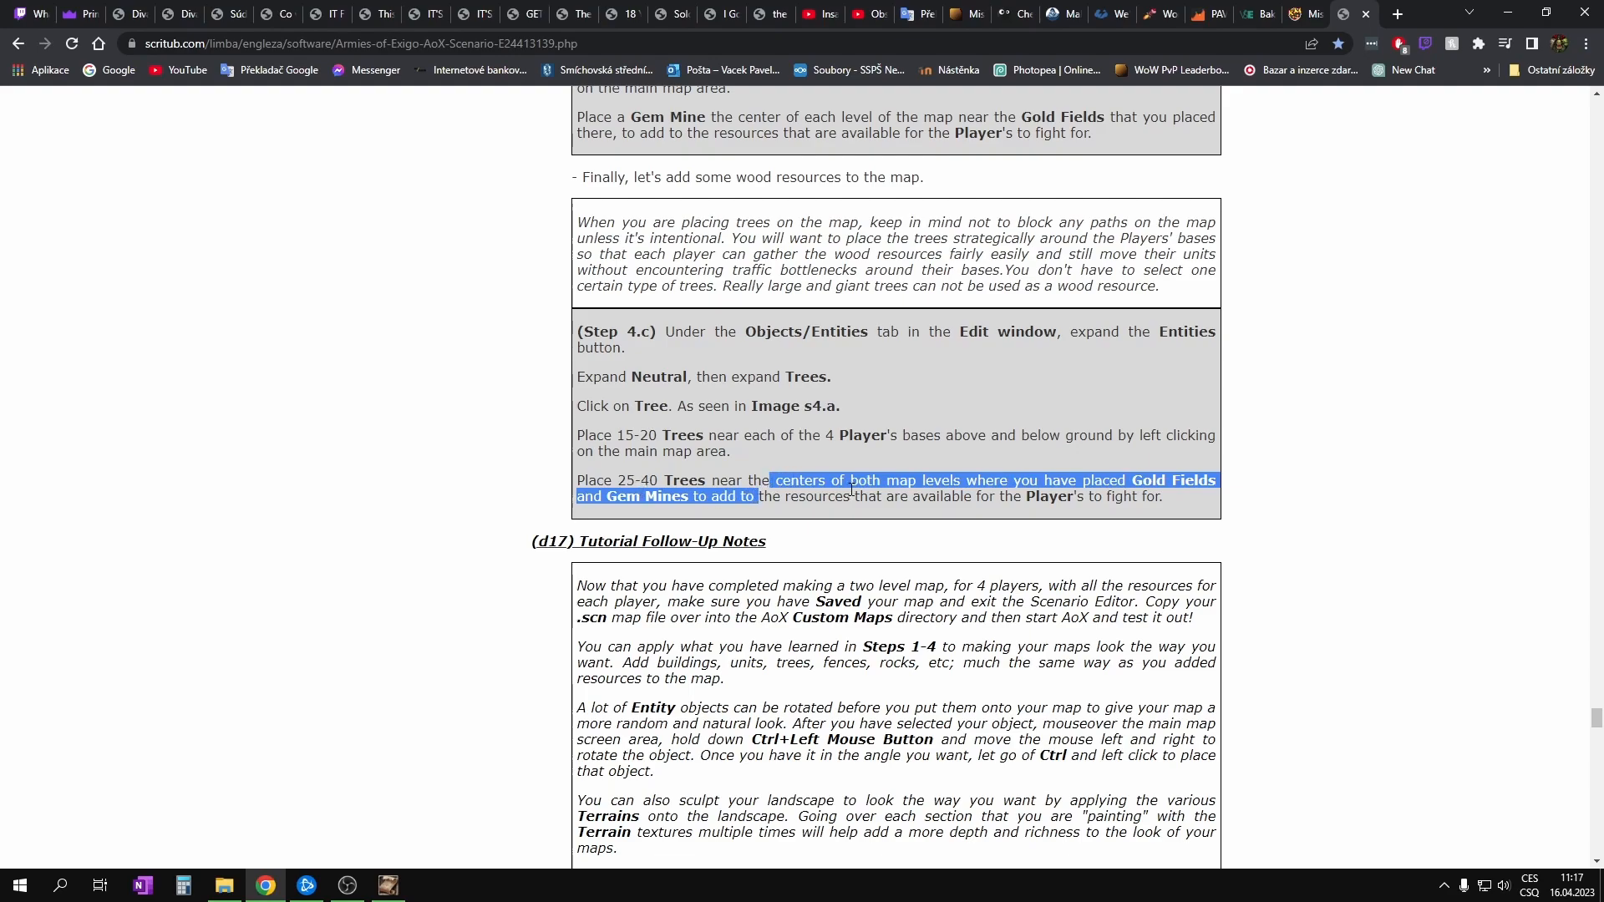
pyautogui.click(892, 489)
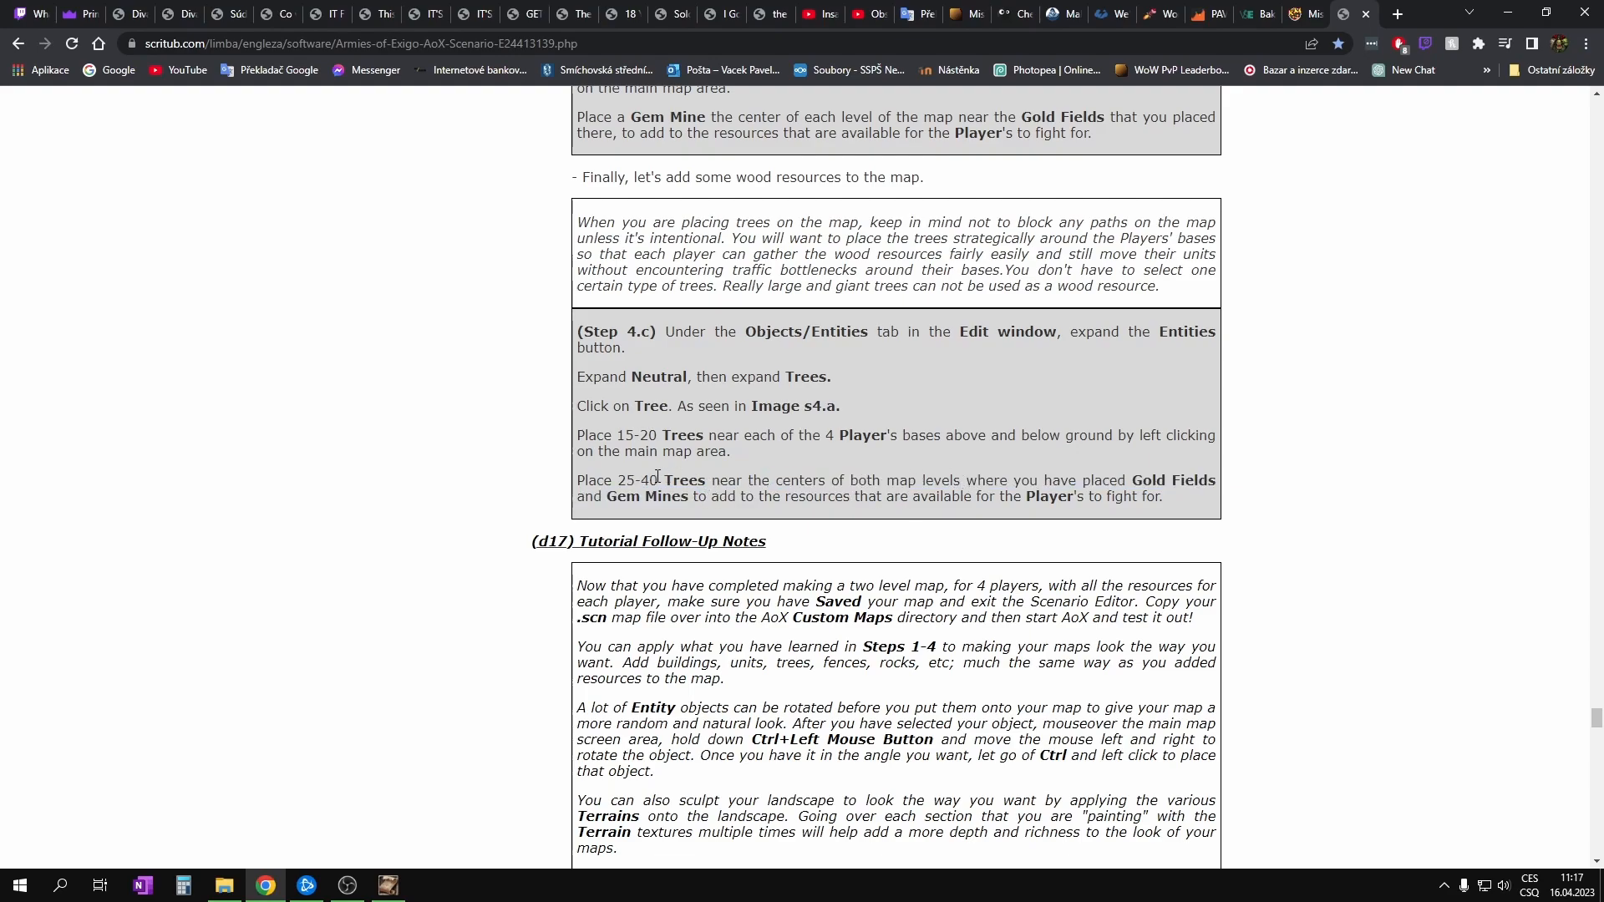
pyautogui.click(1508, 11)
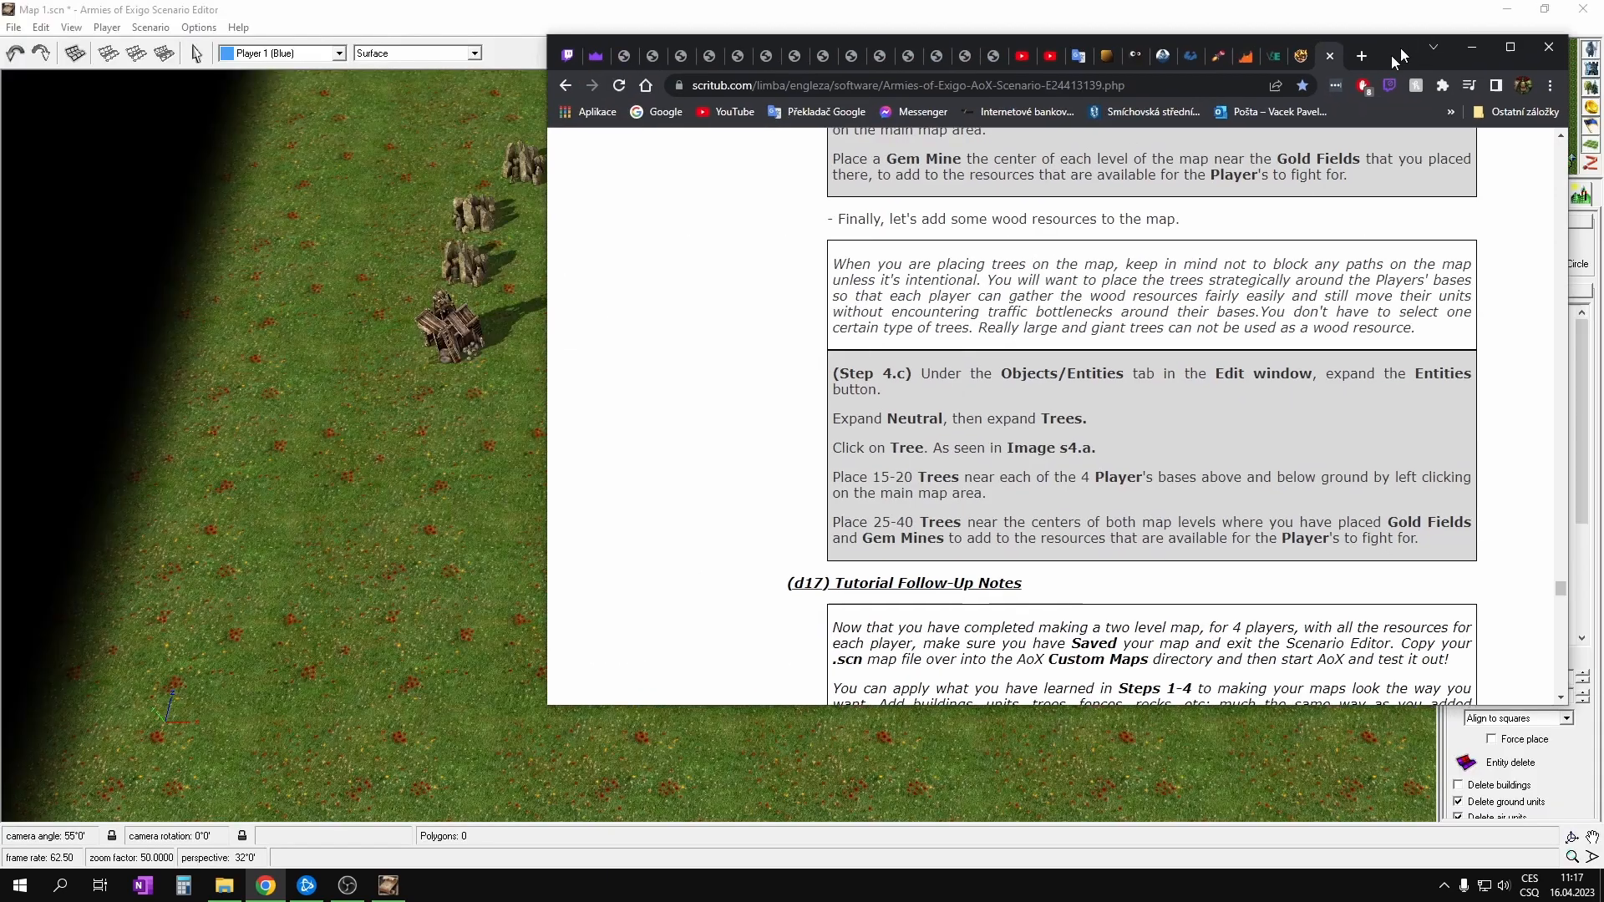
# Step: Place four neutral Trees in a line from the blue base's Gem Mine toward the southeast on the surface
pyautogui.doubleClick(1508, 392)
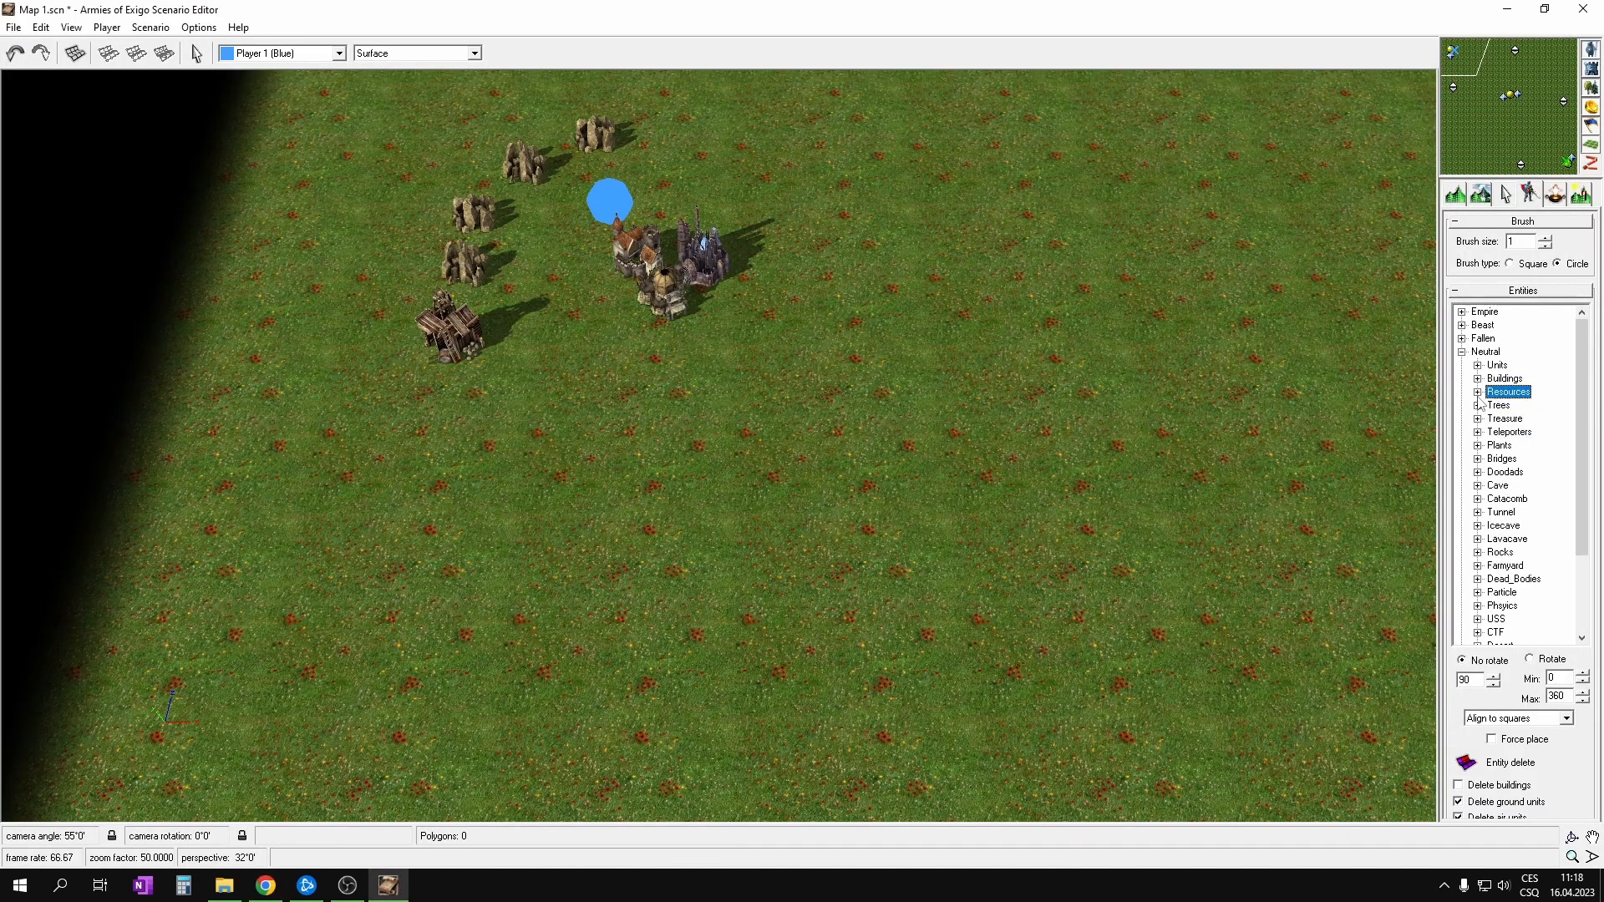
pyautogui.click(1476, 405)
pyautogui.click(1514, 445)
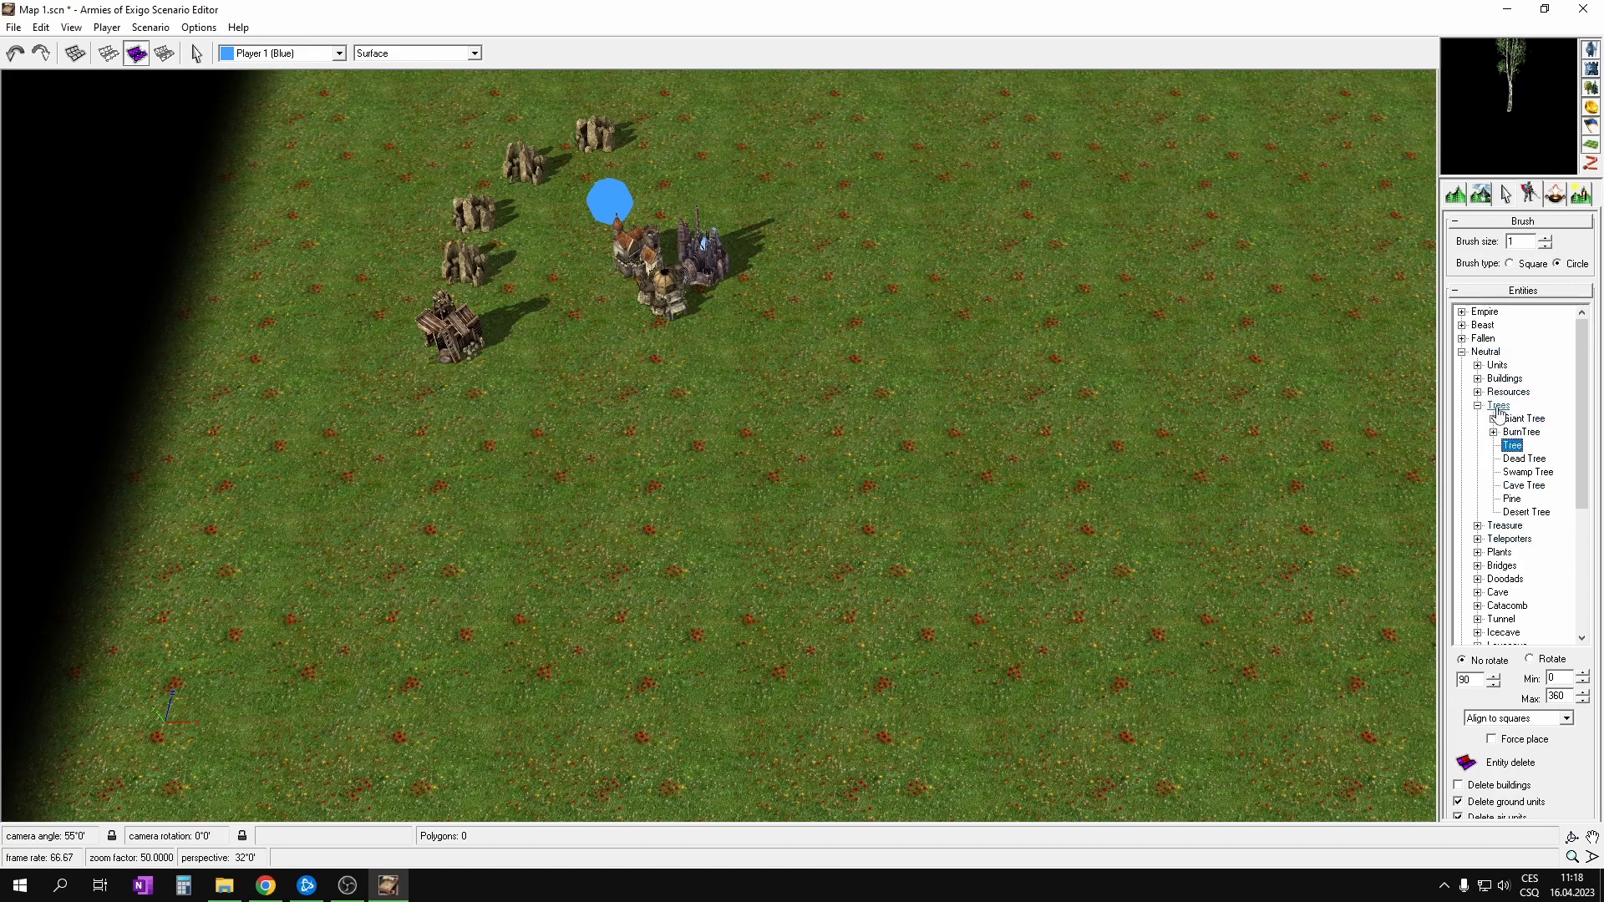
pyautogui.click(1515, 448)
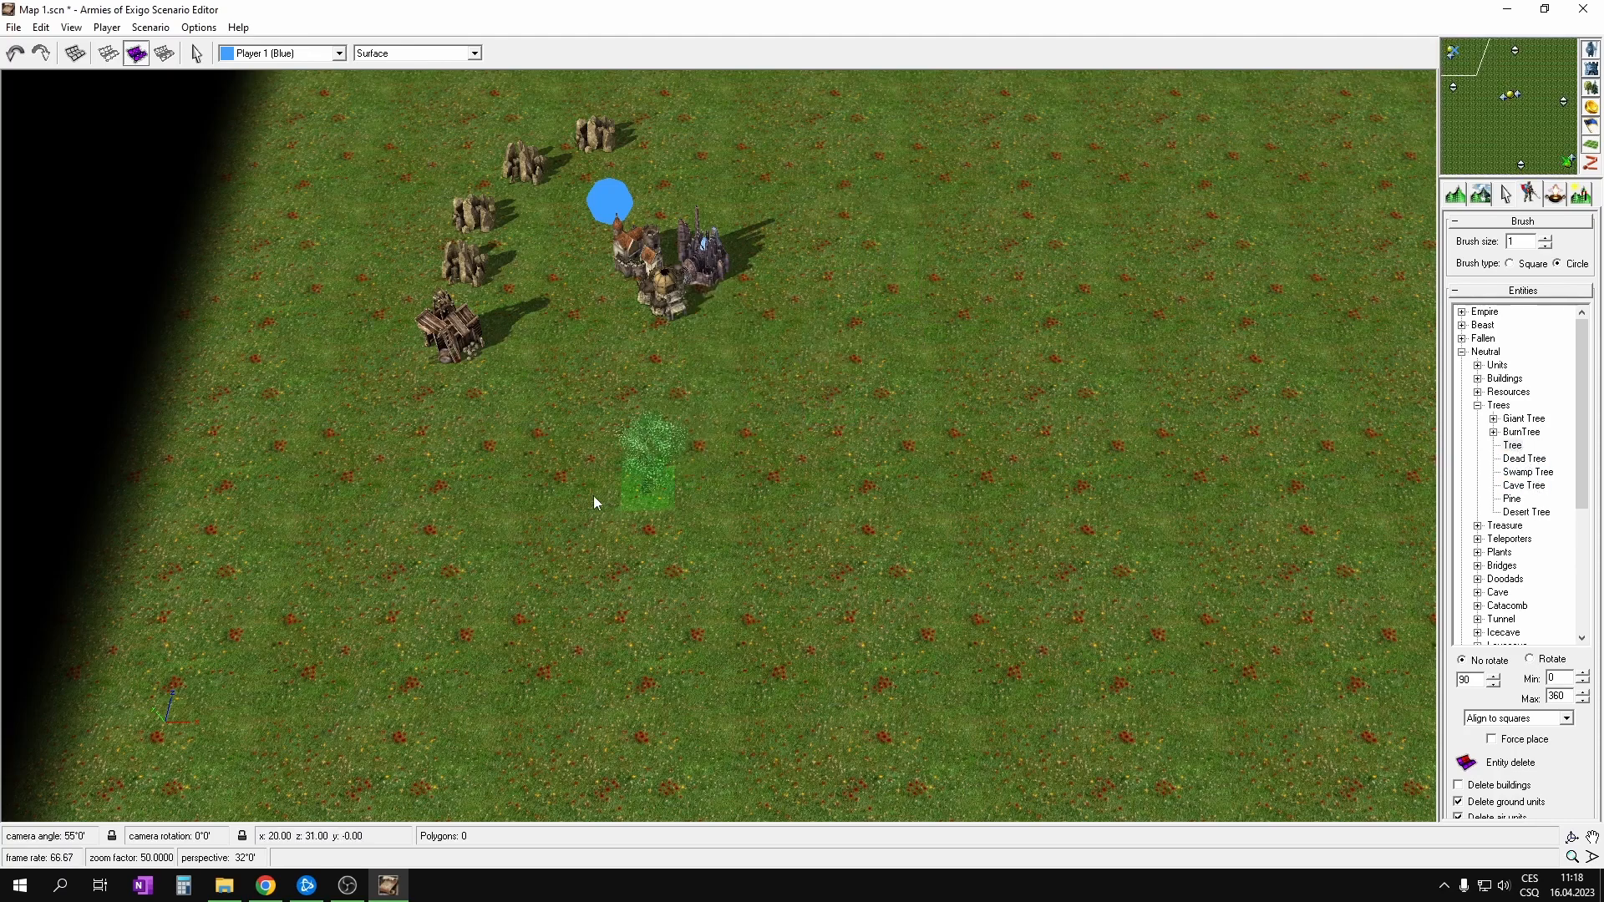
pyautogui.press('Right')
pyautogui.press('Down')
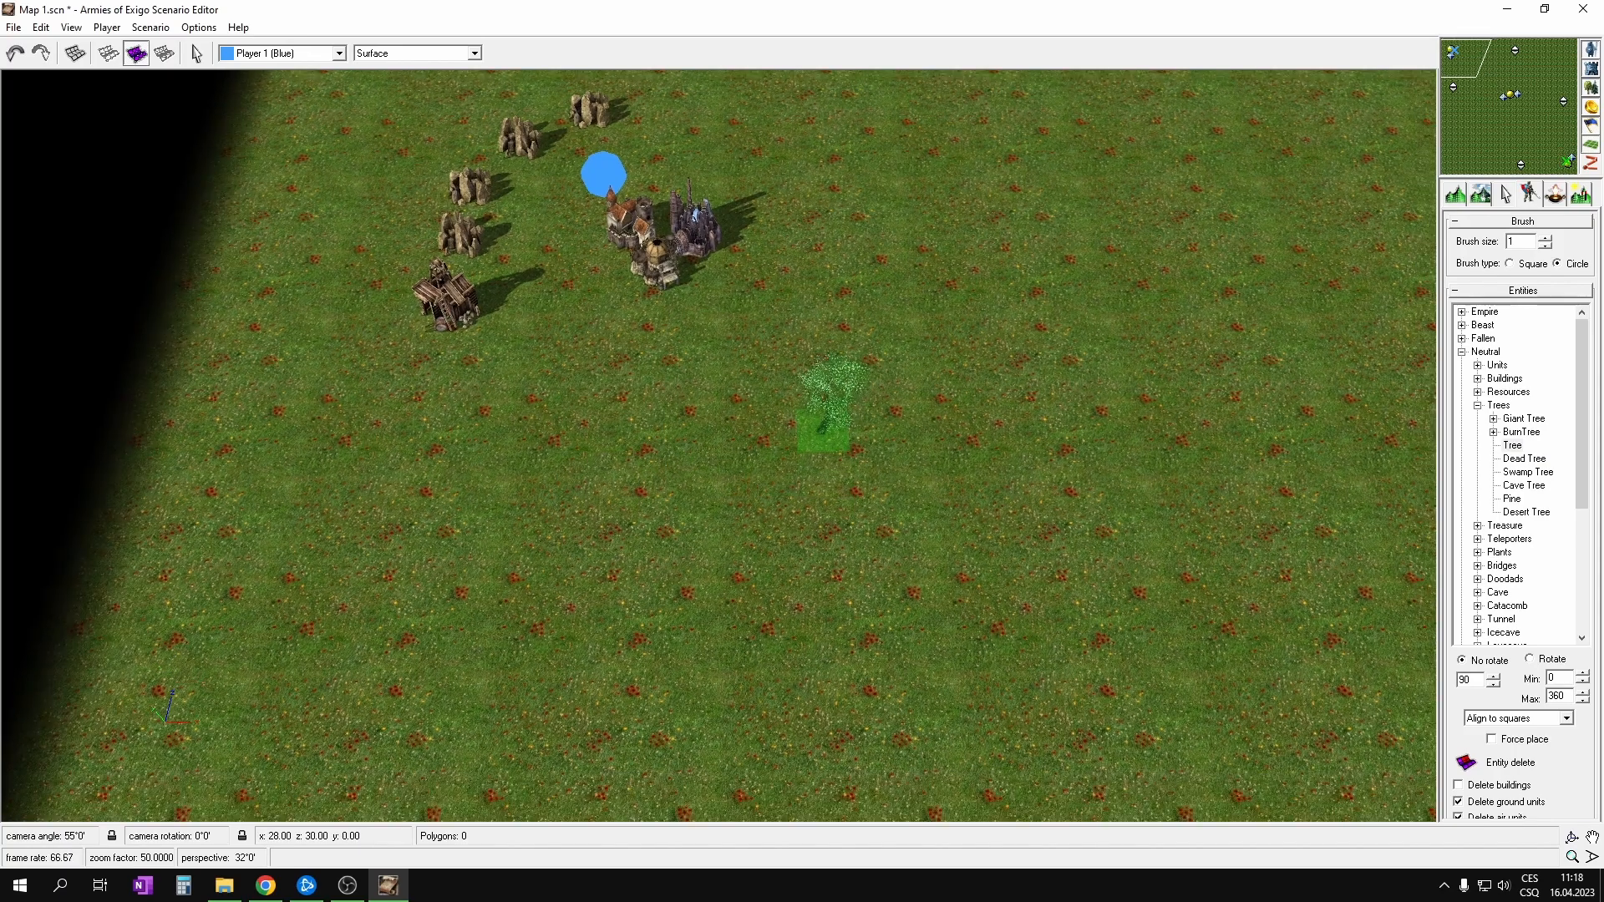
pyautogui.click(386, 367)
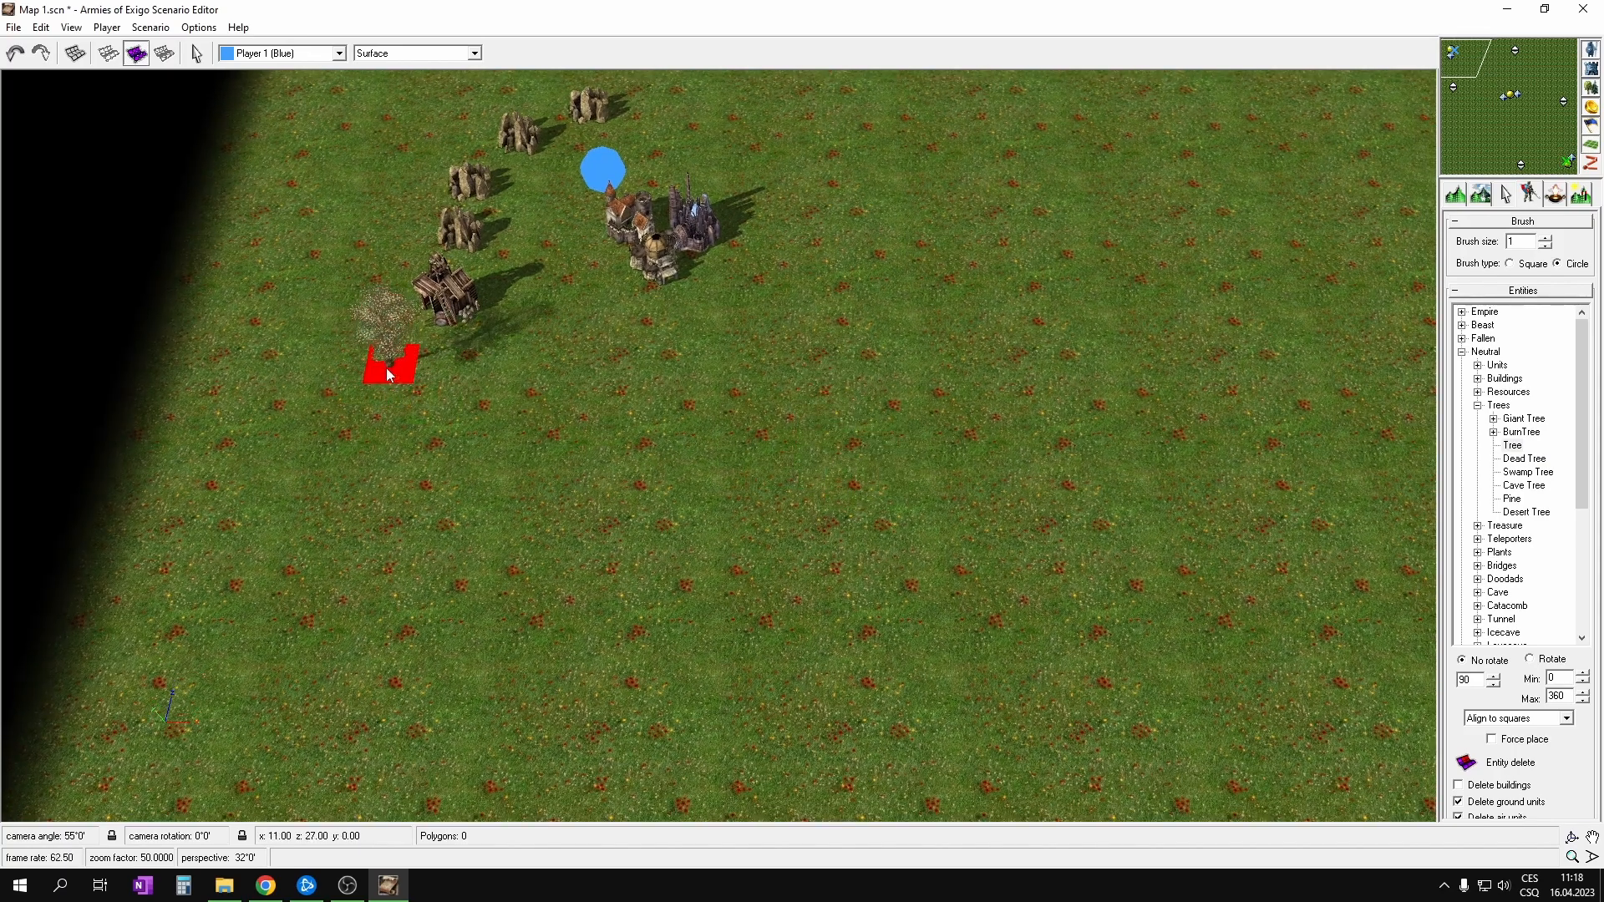
pyautogui.click(475, 414)
pyautogui.click(580, 467)
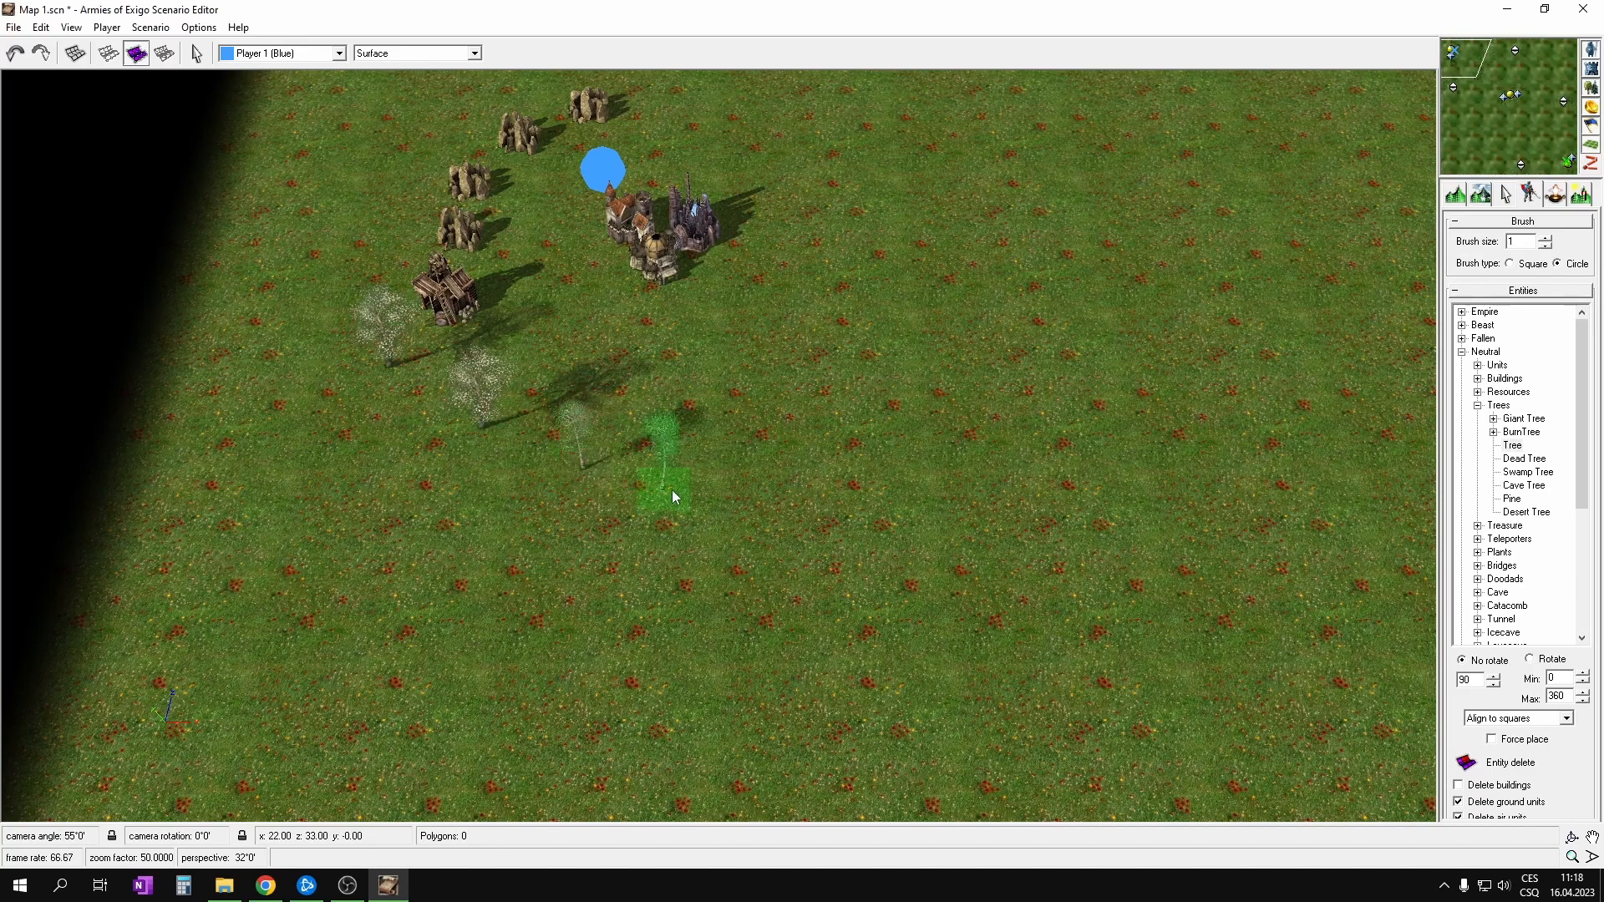
pyautogui.click(687, 486)
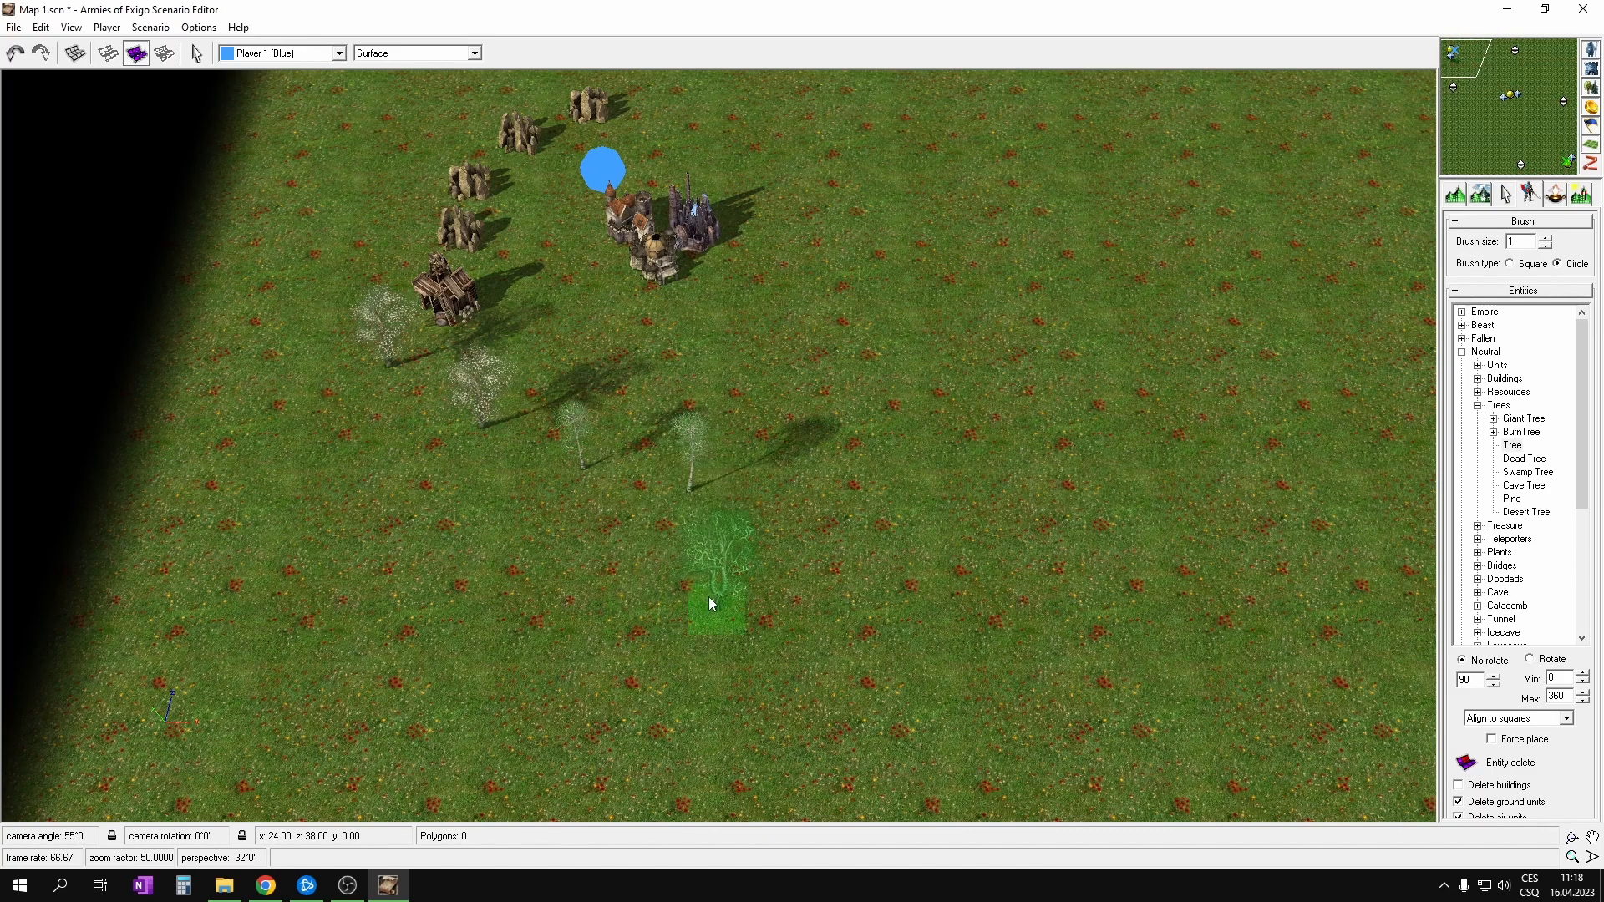
# Step: Try painting a forest south of the blue base with the Tree brush at size 8, and undo it
pyautogui.scroll(4, 705, 596)
pyautogui.click(1545, 238)
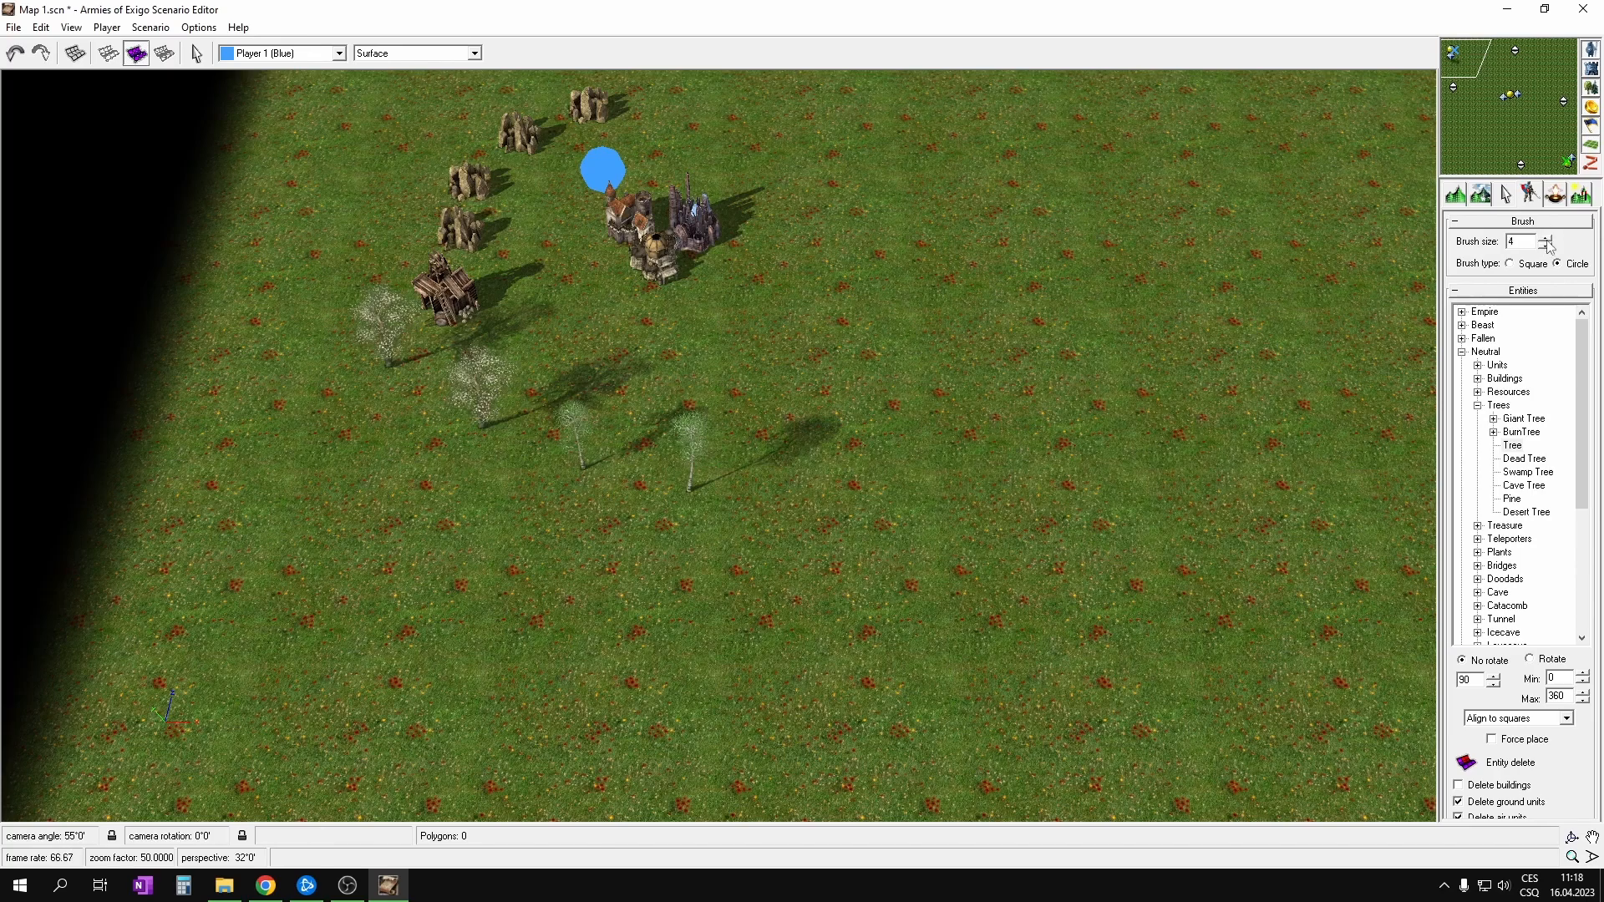
pyautogui.click(1545, 245)
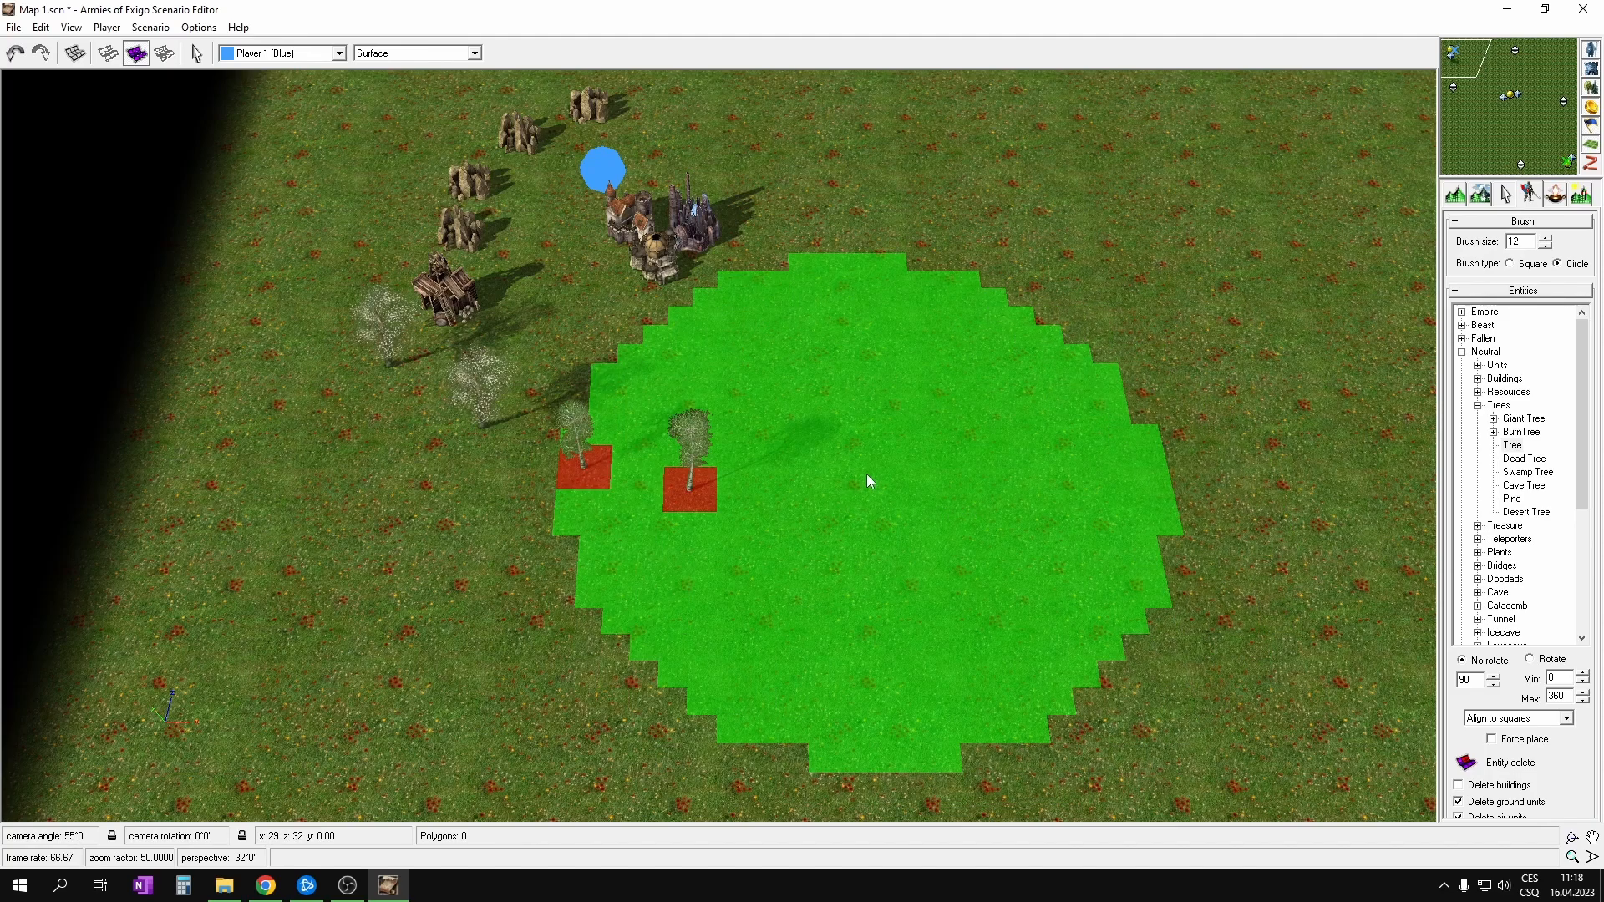
pyautogui.moveTo(896, 389)
pyautogui.mouseDown(button='right')
pyautogui.moveTo(896, 368)
pyautogui.moveTo(896, 414)
pyautogui.mouseUp(button='right')
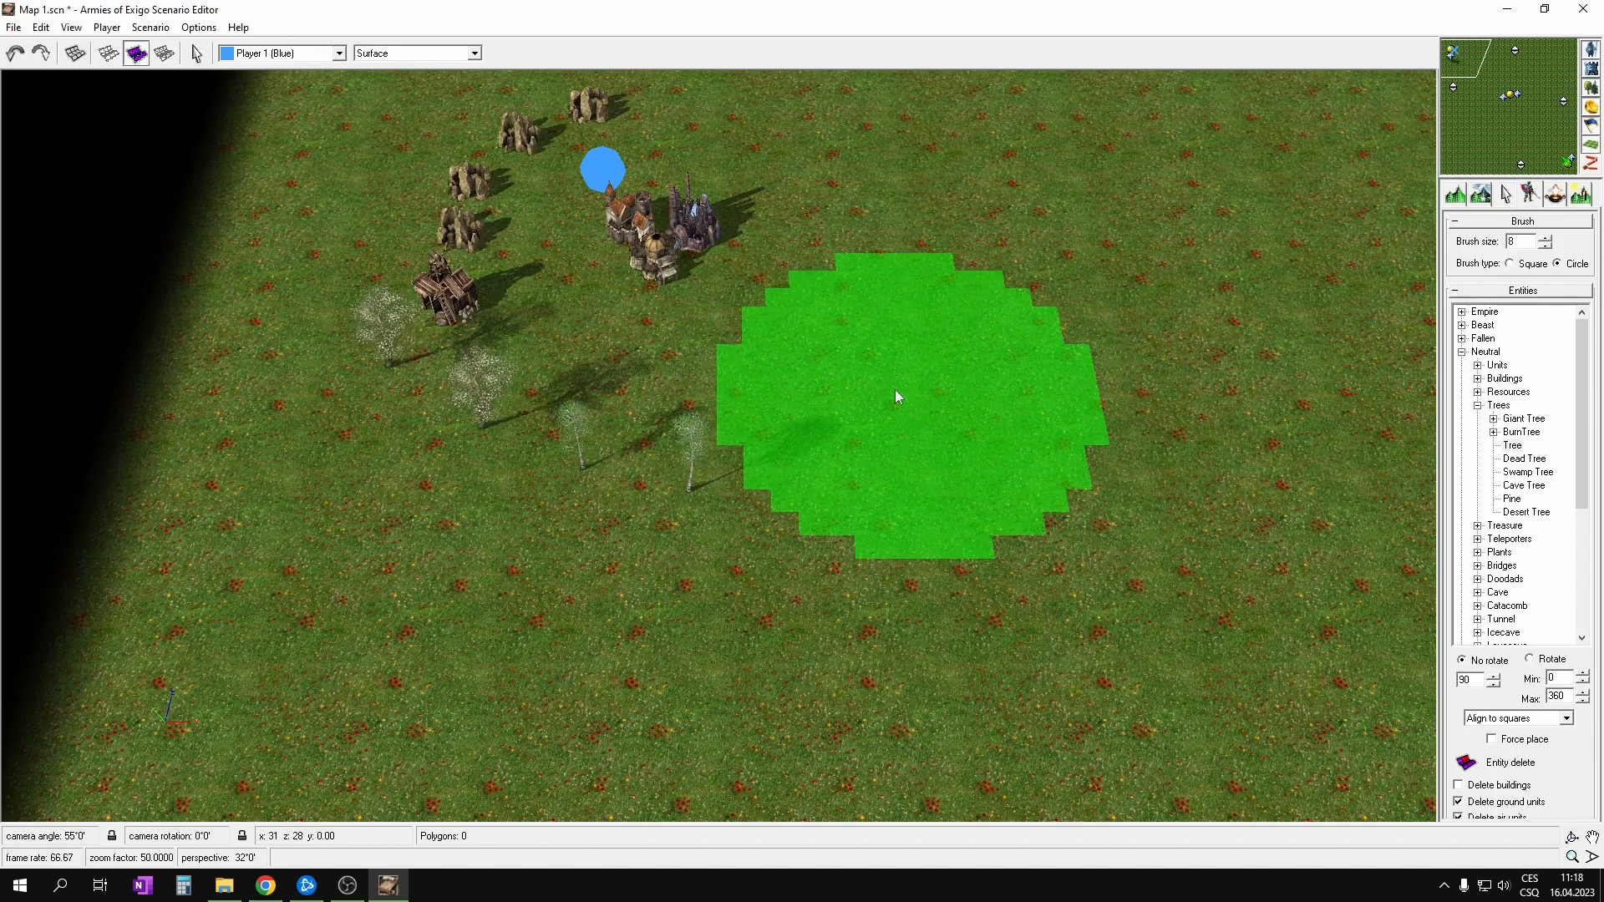
pyautogui.moveTo(275, 459)
pyautogui.mouseDown()
pyautogui.moveTo(438, 594)
pyautogui.moveTo(619, 525)
pyautogui.mouseUp()
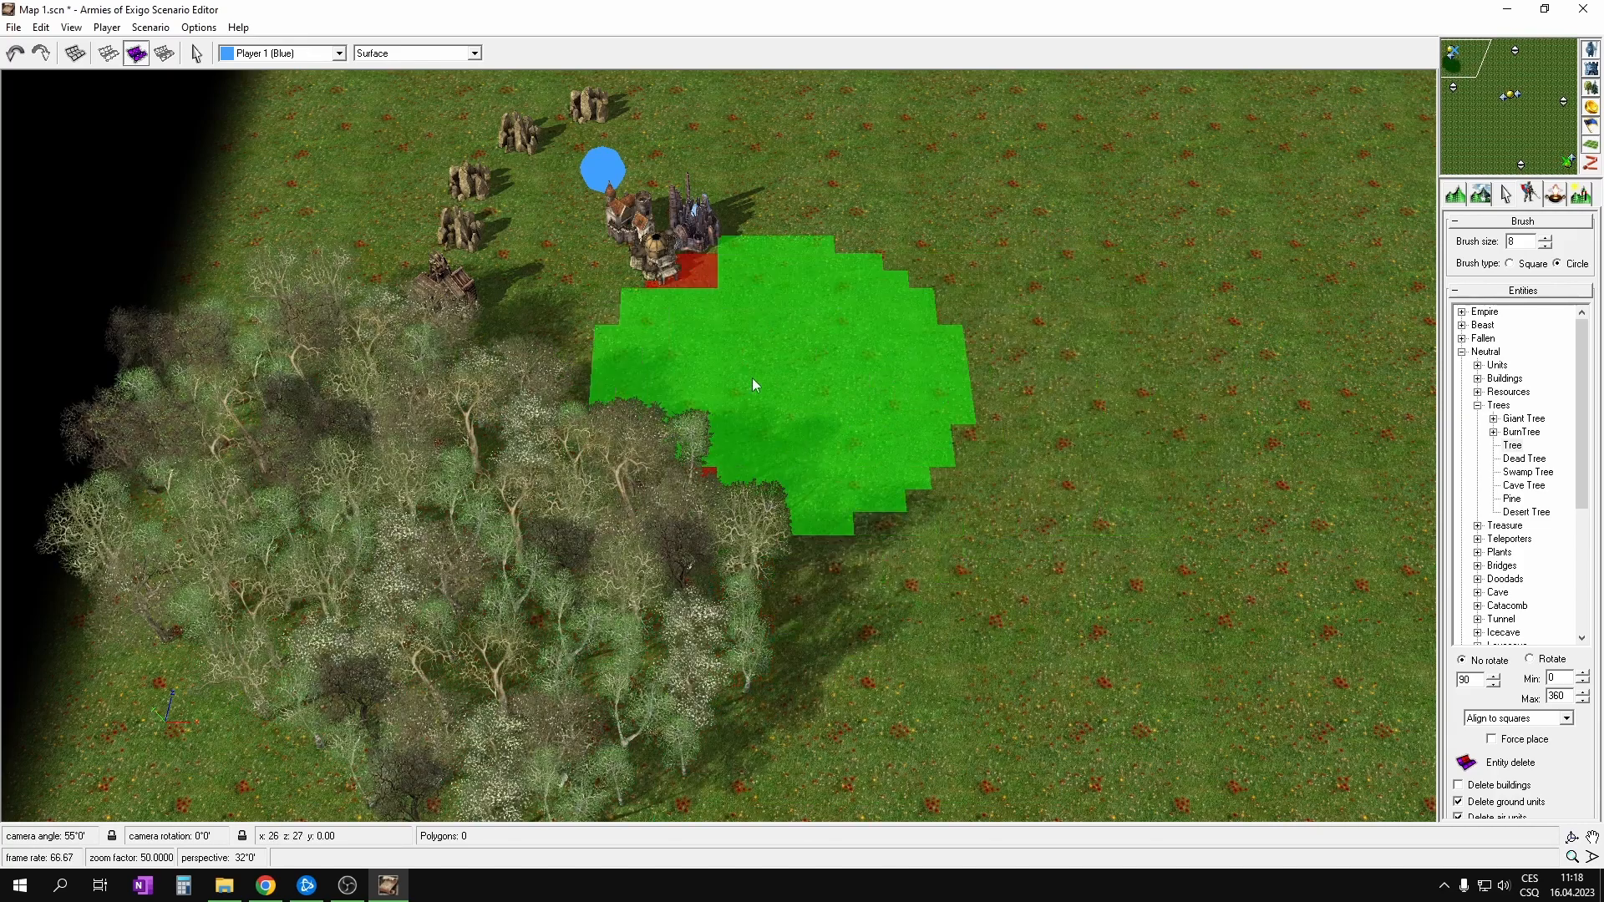
pyautogui.hotkey('ctrl', 'z')
# Step: Set the brush size to 1 and paint a cluster of Trees south of the blue base's Gem Mine
pyautogui.moveTo(850, 368)
pyautogui.mouseDown(button='right')
pyautogui.moveTo(850, 409)
pyautogui.moveTo(844, 383)
pyautogui.mouseUp(button='right')
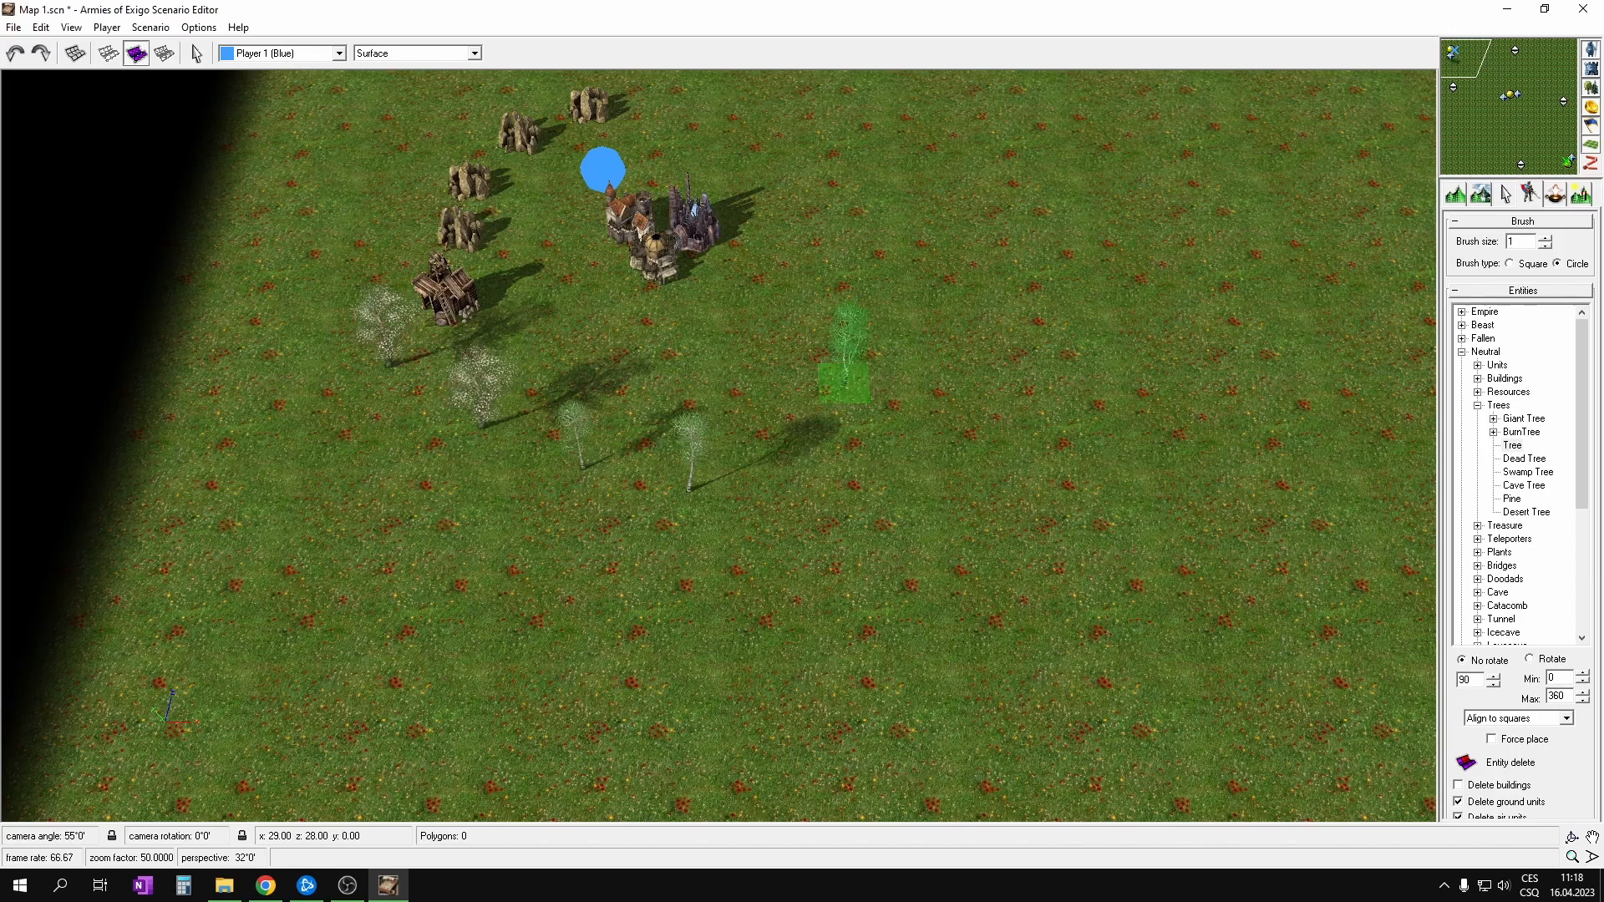
pyautogui.moveTo(965, 404); pyautogui.dragTo(949, 324, button='middle')
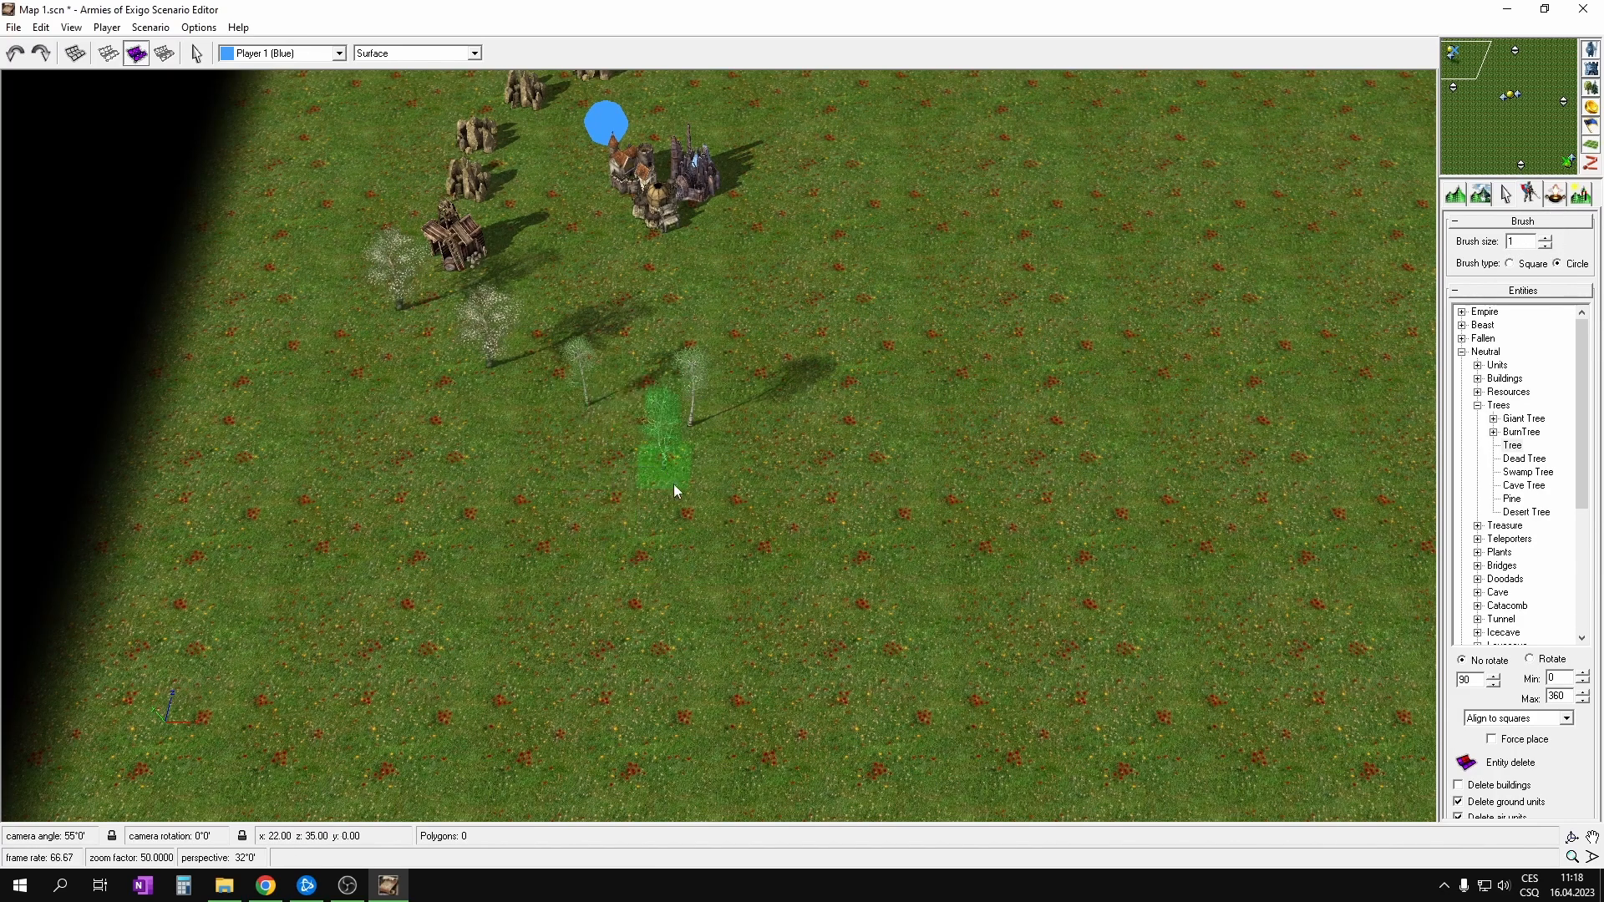
pyautogui.moveTo(428, 399)
pyautogui.mouseDown()
pyautogui.moveTo(493, 509)
pyautogui.moveTo(623, 459)
pyautogui.moveTo(381, 349)
pyautogui.moveTo(430, 466)
pyautogui.mouseUp()
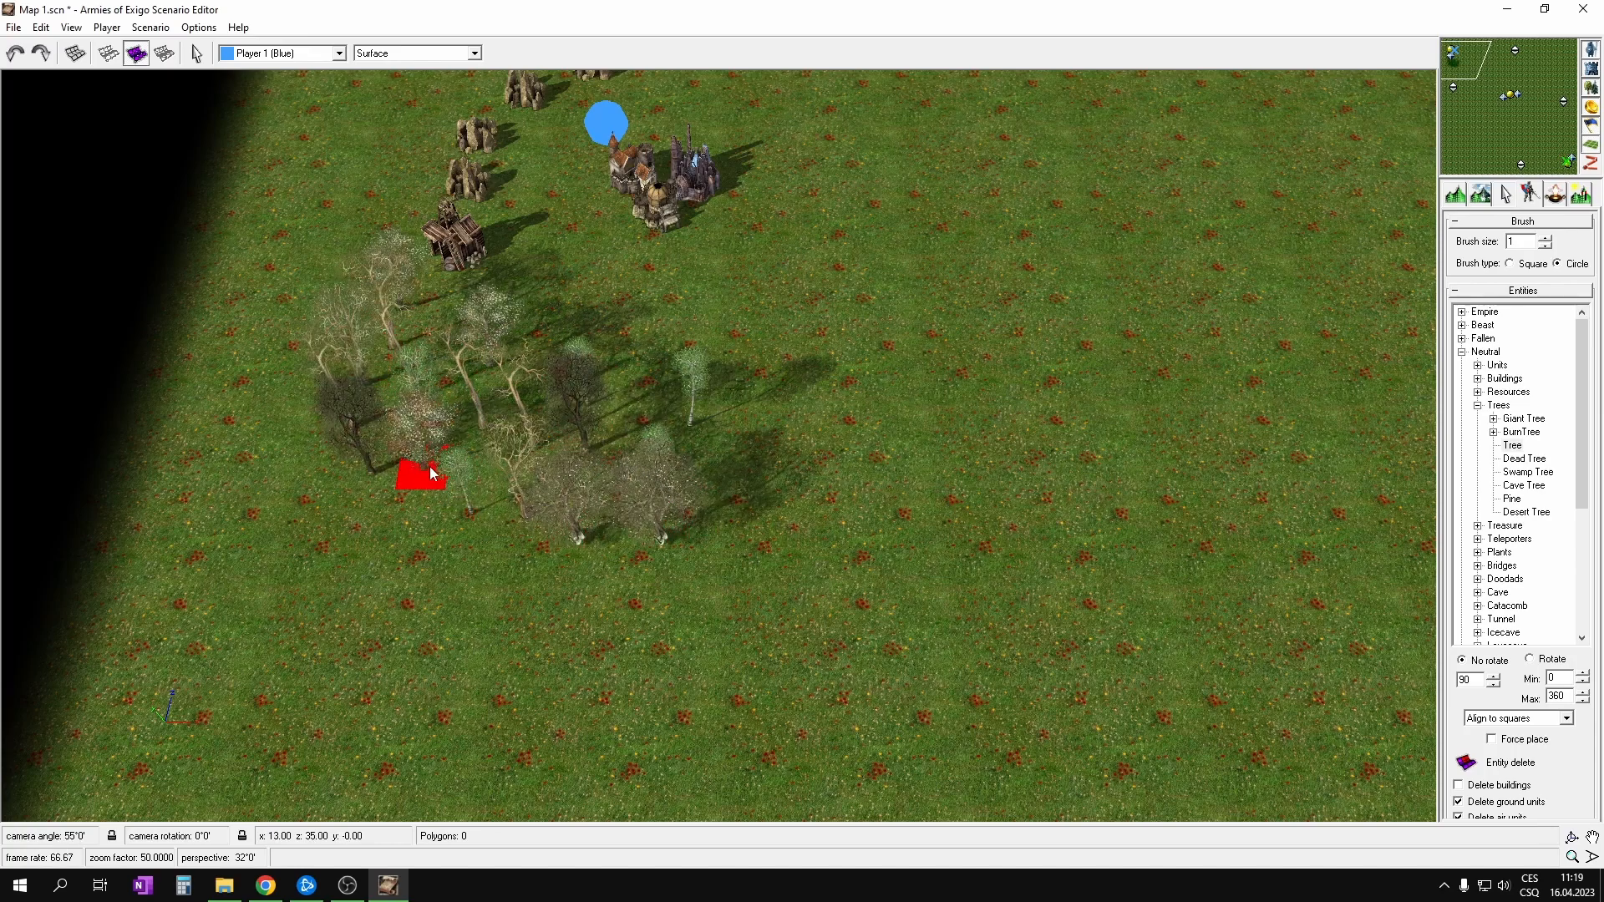
# Step: Paint Trees northeast of the blue base, and more Trees north of the green base's Gem Mine and southwest of that base
pyautogui.moveTo(814, 87); pyautogui.dragTo(811, 379, button='middle')
pyautogui.moveTo(633, 277)
pyautogui.mouseDown()
pyautogui.moveTo(840, 296)
pyautogui.moveTo(770, 275)
pyautogui.moveTo(813, 279)
pyautogui.moveTo(900, 186)
pyautogui.mouseUp()
pyautogui.click(1568, 155)
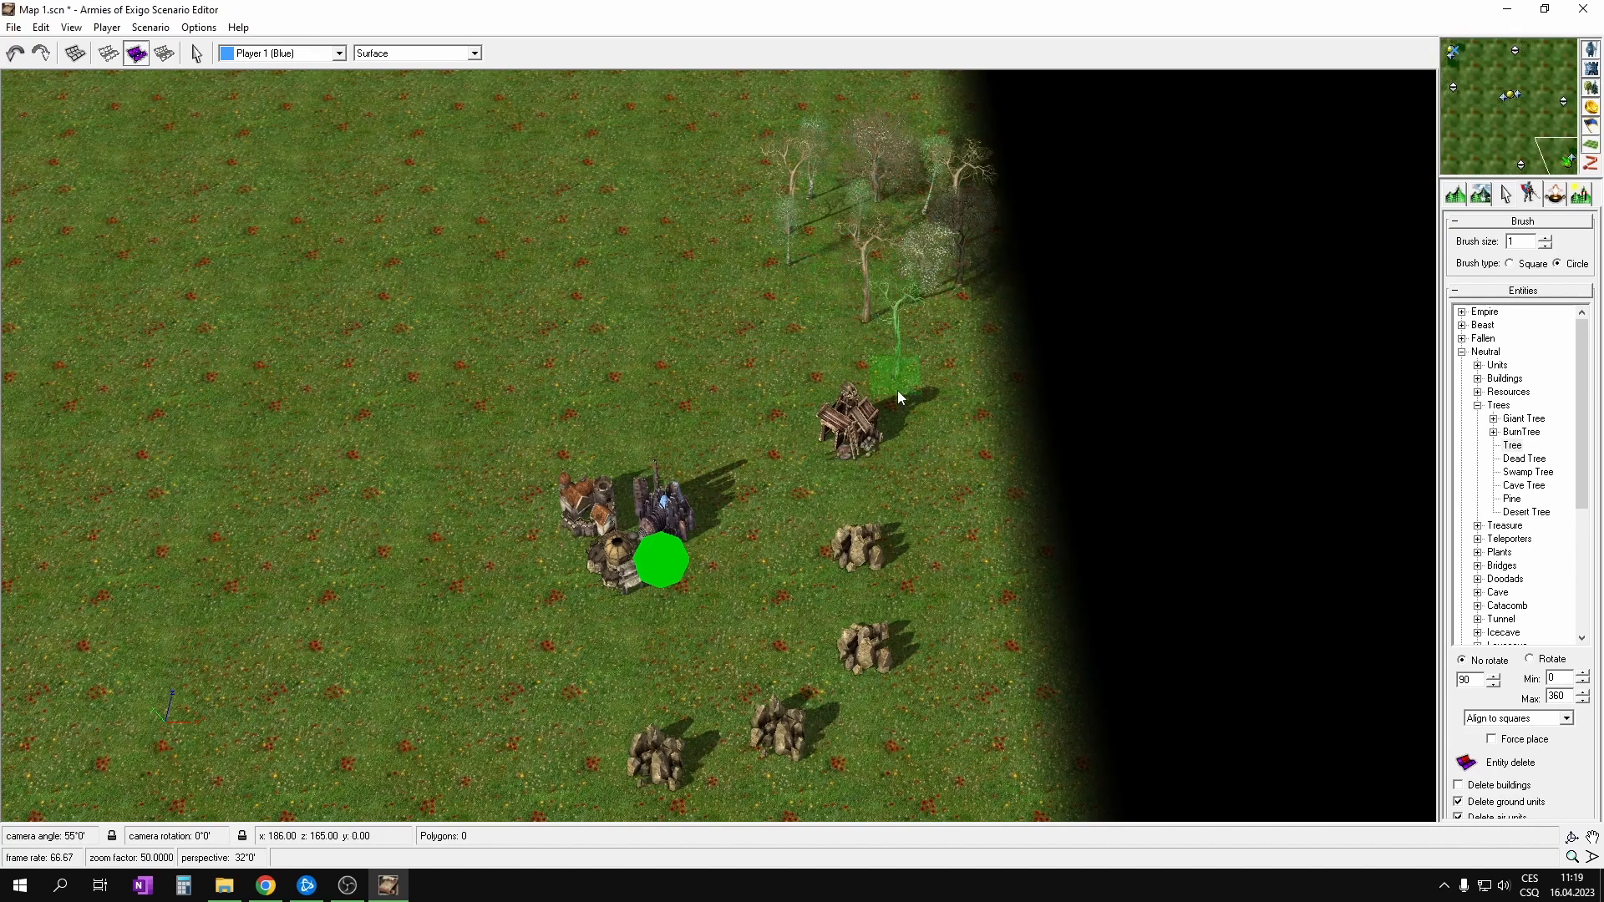
pyautogui.moveTo(892, 382); pyautogui.dragTo(907, 480, button='middle')
pyautogui.moveTo(800, 171); pyautogui.dragTo(819, 259)
pyautogui.moveTo(783, 399); pyautogui.dragTo(929, 98, button='middle')
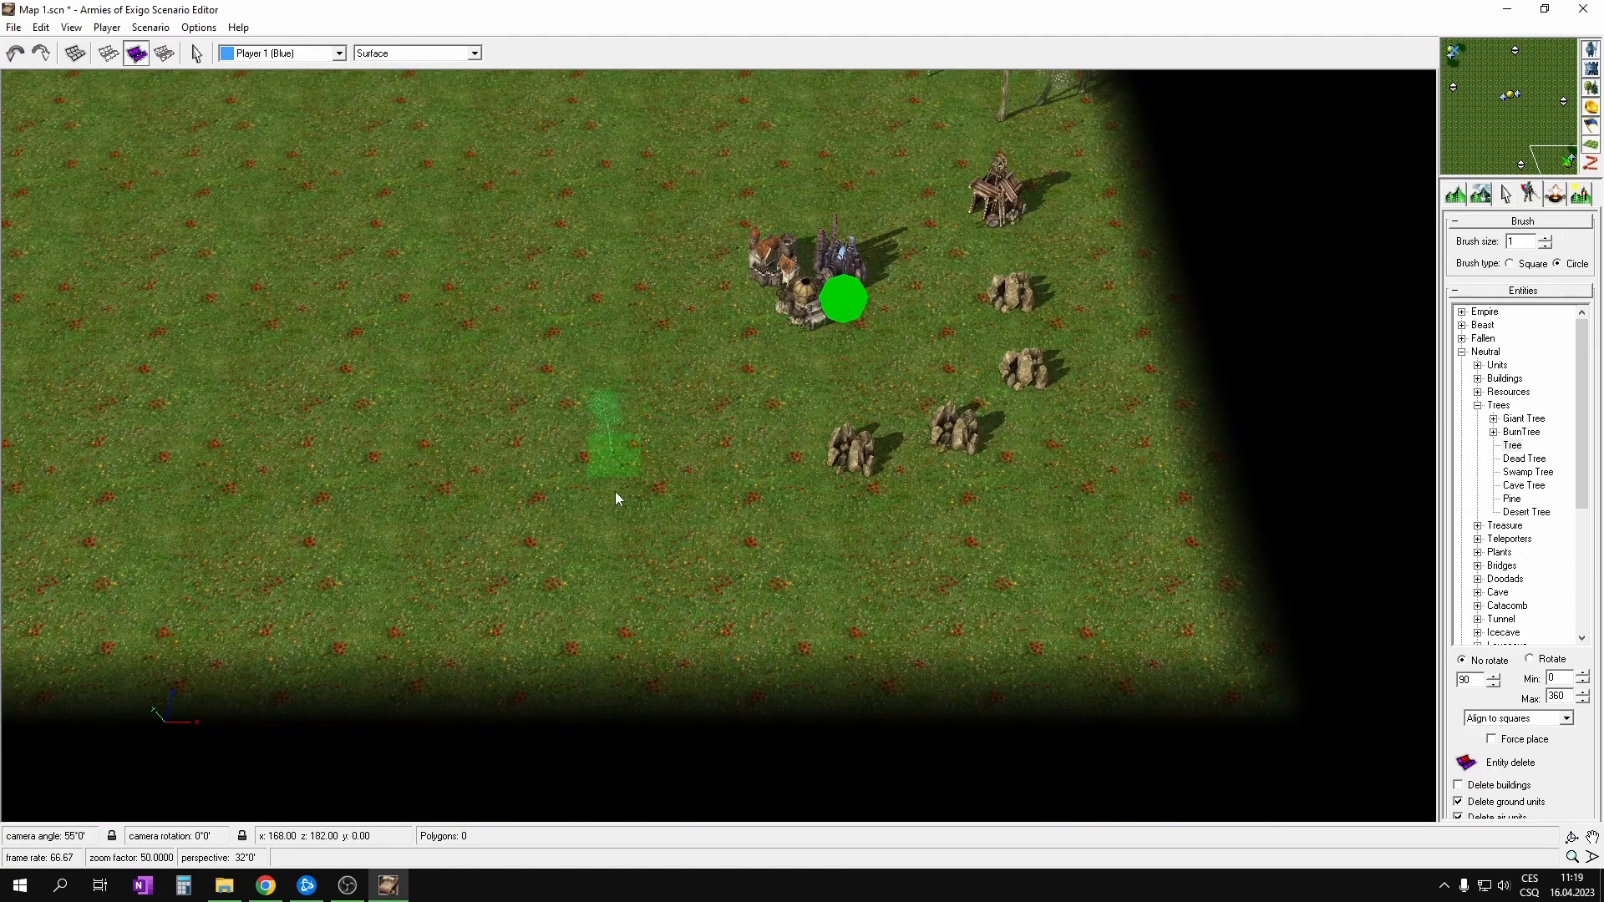
pyautogui.moveTo(746, 616)
pyautogui.mouseDown()
pyautogui.moveTo(725, 486)
pyautogui.moveTo(669, 569)
pyautogui.moveTo(649, 555)
pyautogui.moveTo(548, 469)
pyautogui.moveTo(518, 334)
pyautogui.mouseUp()
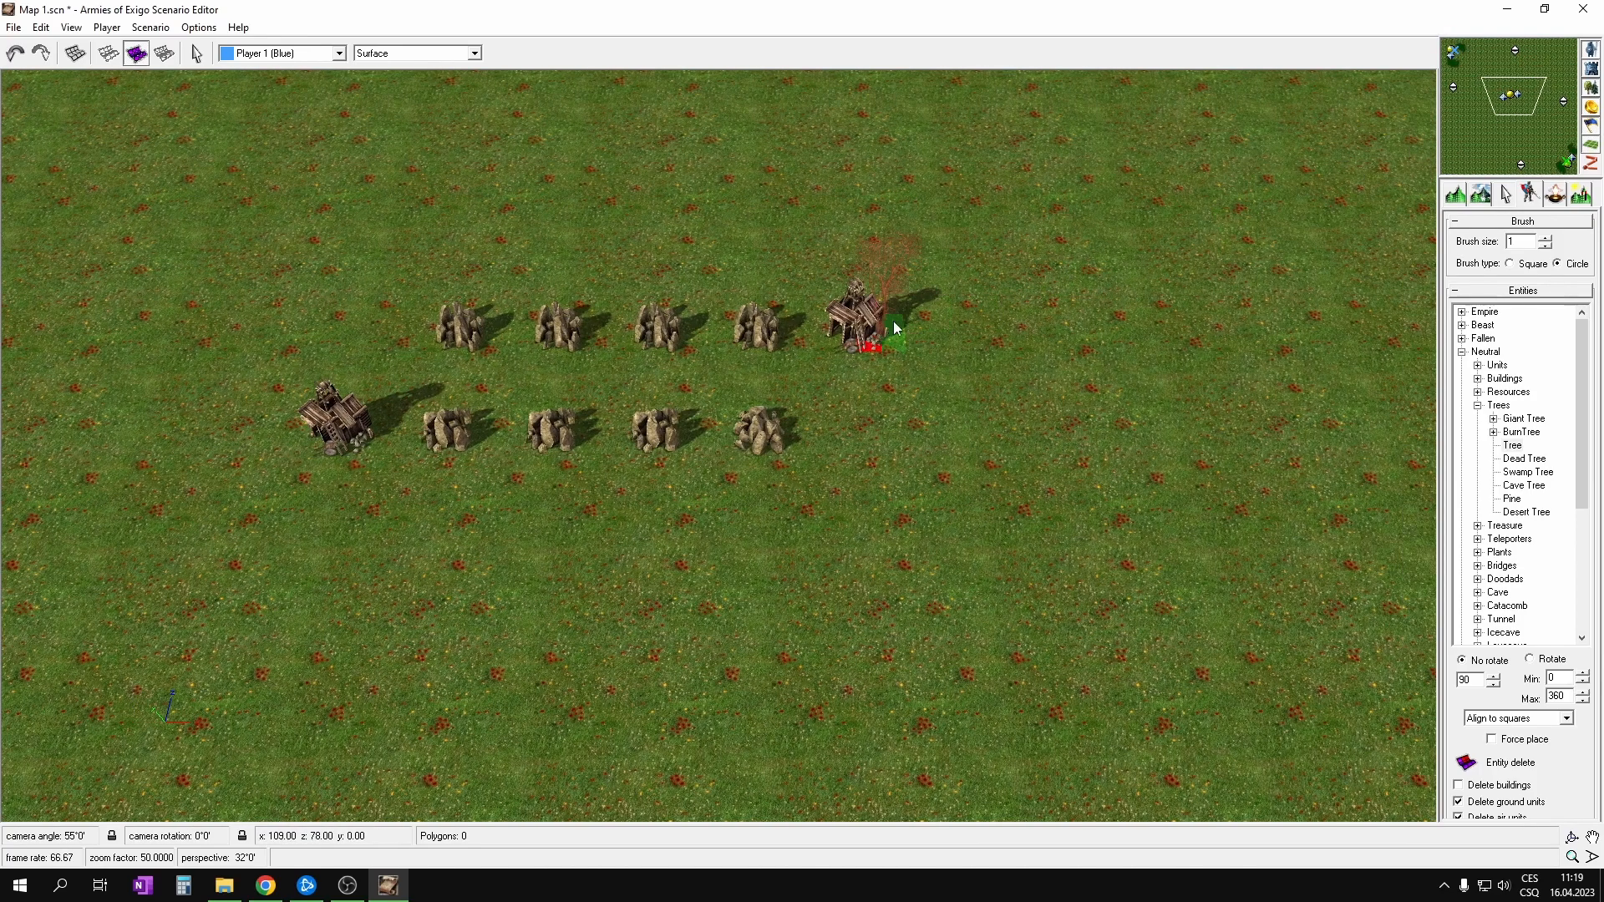
# Step: Paint Trees around both Gem Mines and along the gold fields at the surface map's center
pyautogui.moveTo(977, 404)
pyautogui.mouseDown()
pyautogui.moveTo(1098, 306)
pyautogui.moveTo(943, 431)
pyautogui.moveTo(812, 372)
pyautogui.moveTo(447, 374)
pyautogui.moveTo(257, 289)
pyautogui.moveTo(244, 363)
pyautogui.moveTo(202, 238)
pyautogui.mouseUp()
pyautogui.moveTo(737, 341); pyautogui.dragTo(795, 394, button='middle')
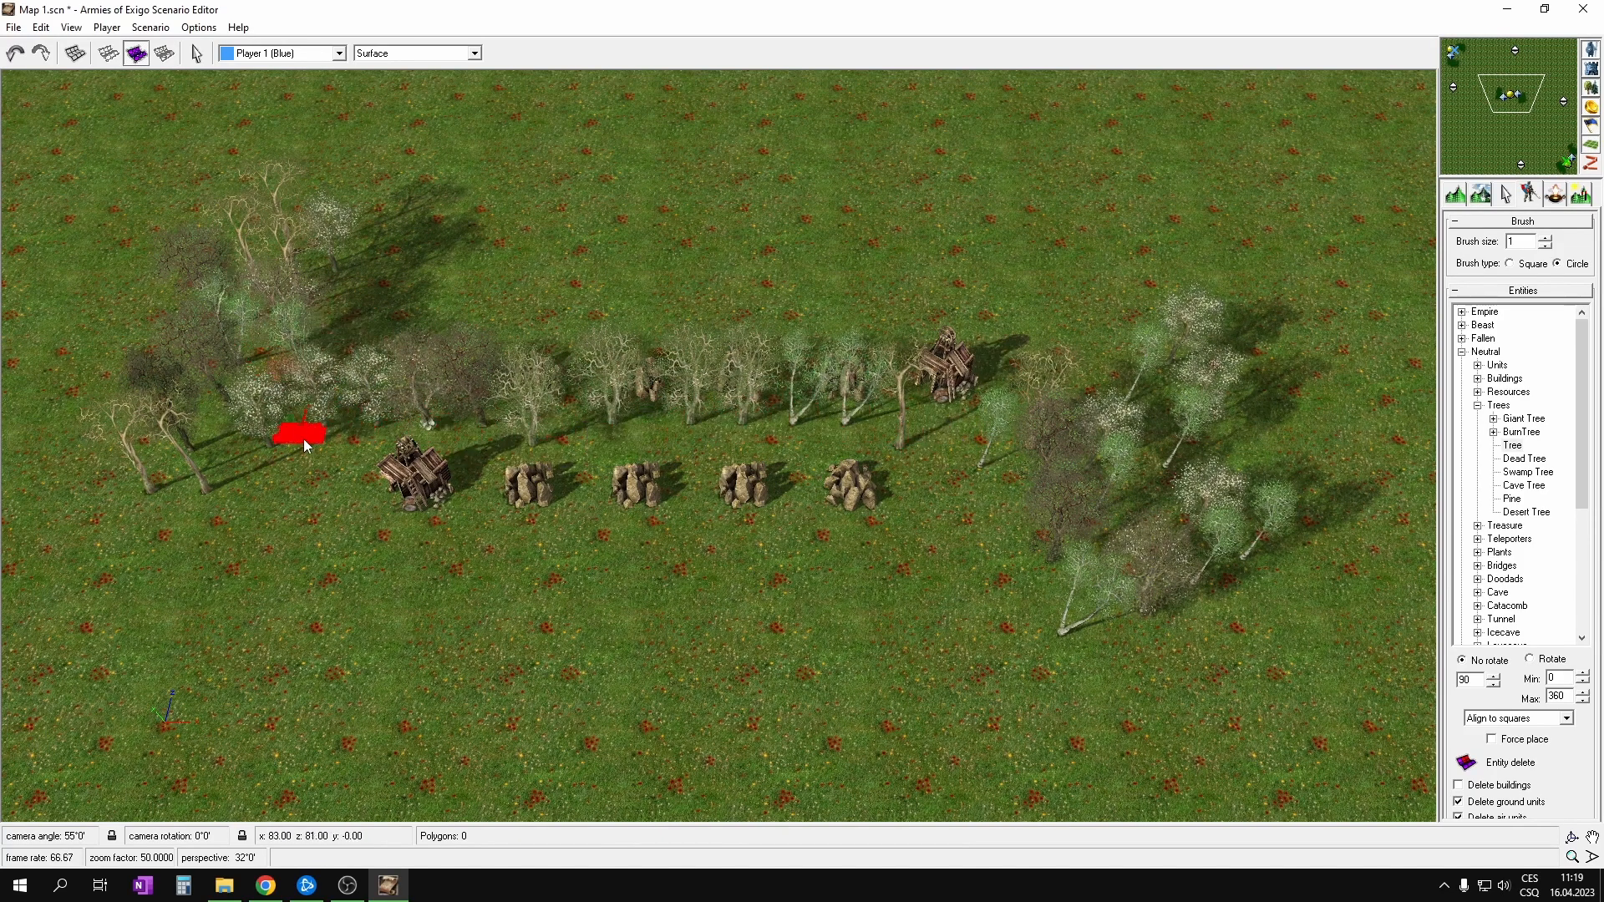
pyautogui.moveTo(304, 434); pyautogui.dragTo(351, 378)
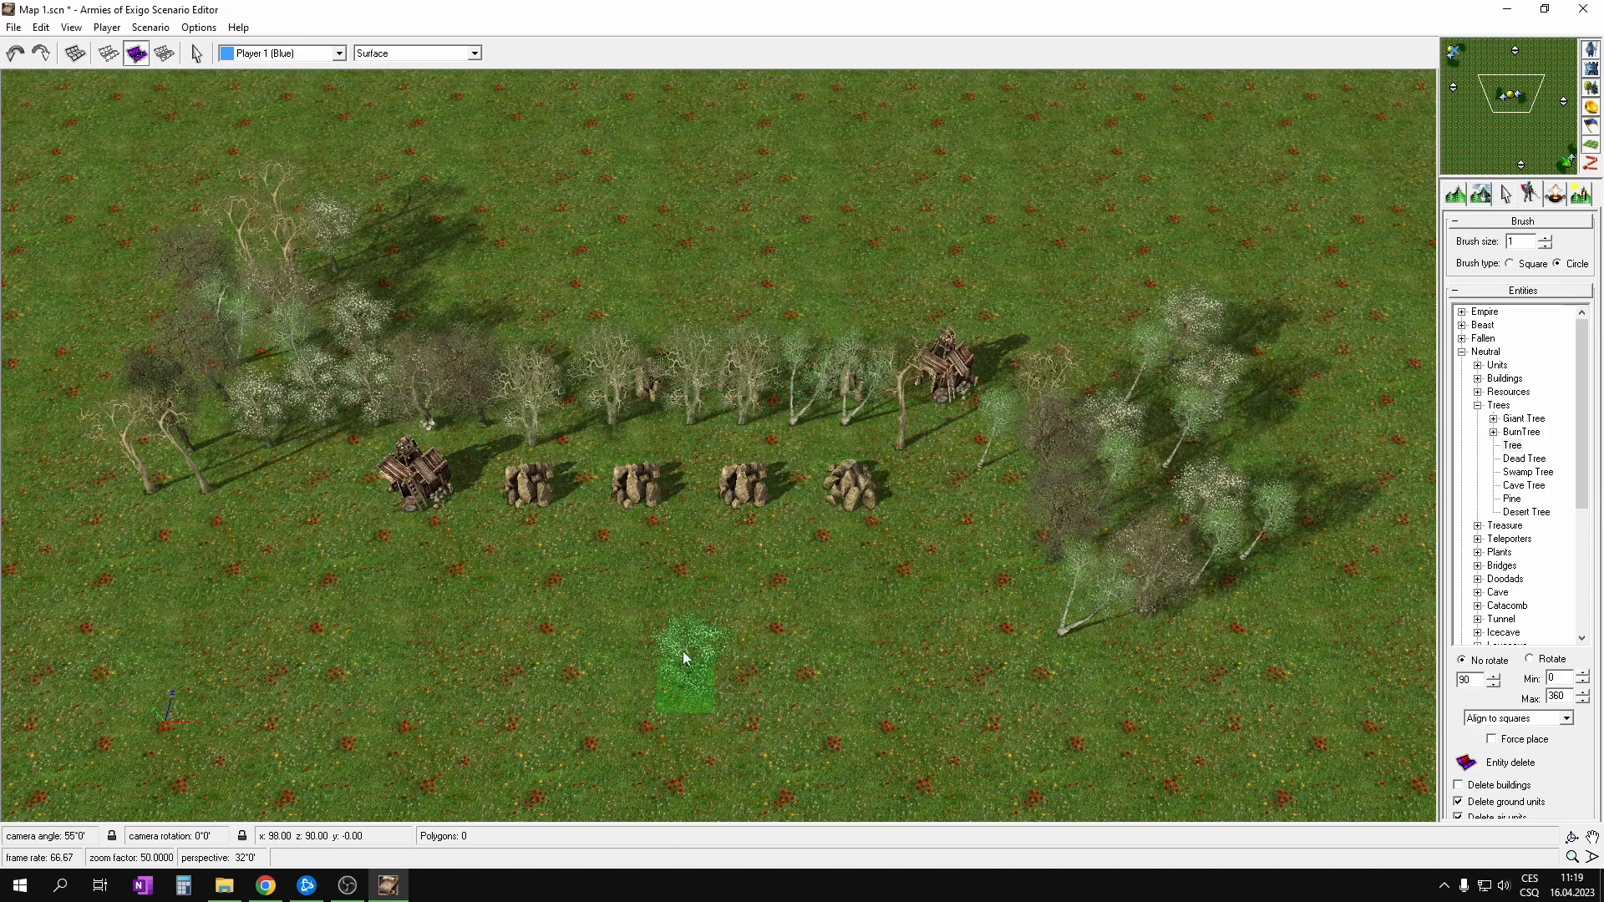
# Step: Show the occupied-ground overlay and place three more Trees west of the surface center's western Gem Mine
pyautogui.press('space')
pyautogui.scroll(2, 661, 465)
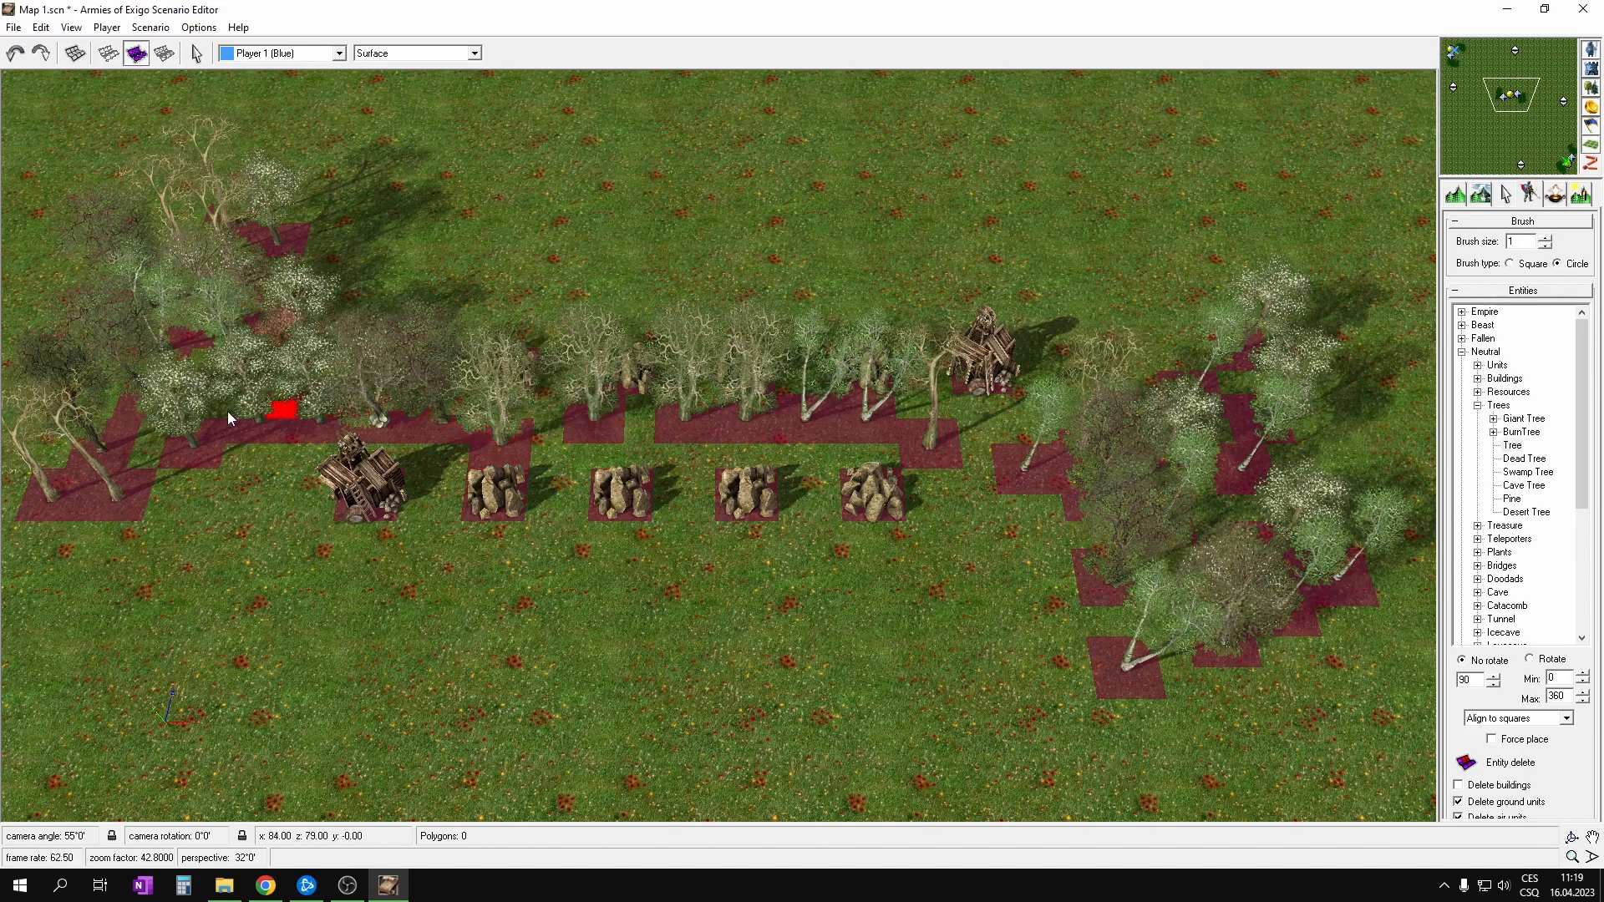
pyautogui.click(173, 519)
pyautogui.click(231, 473)
pyautogui.click(129, 571)
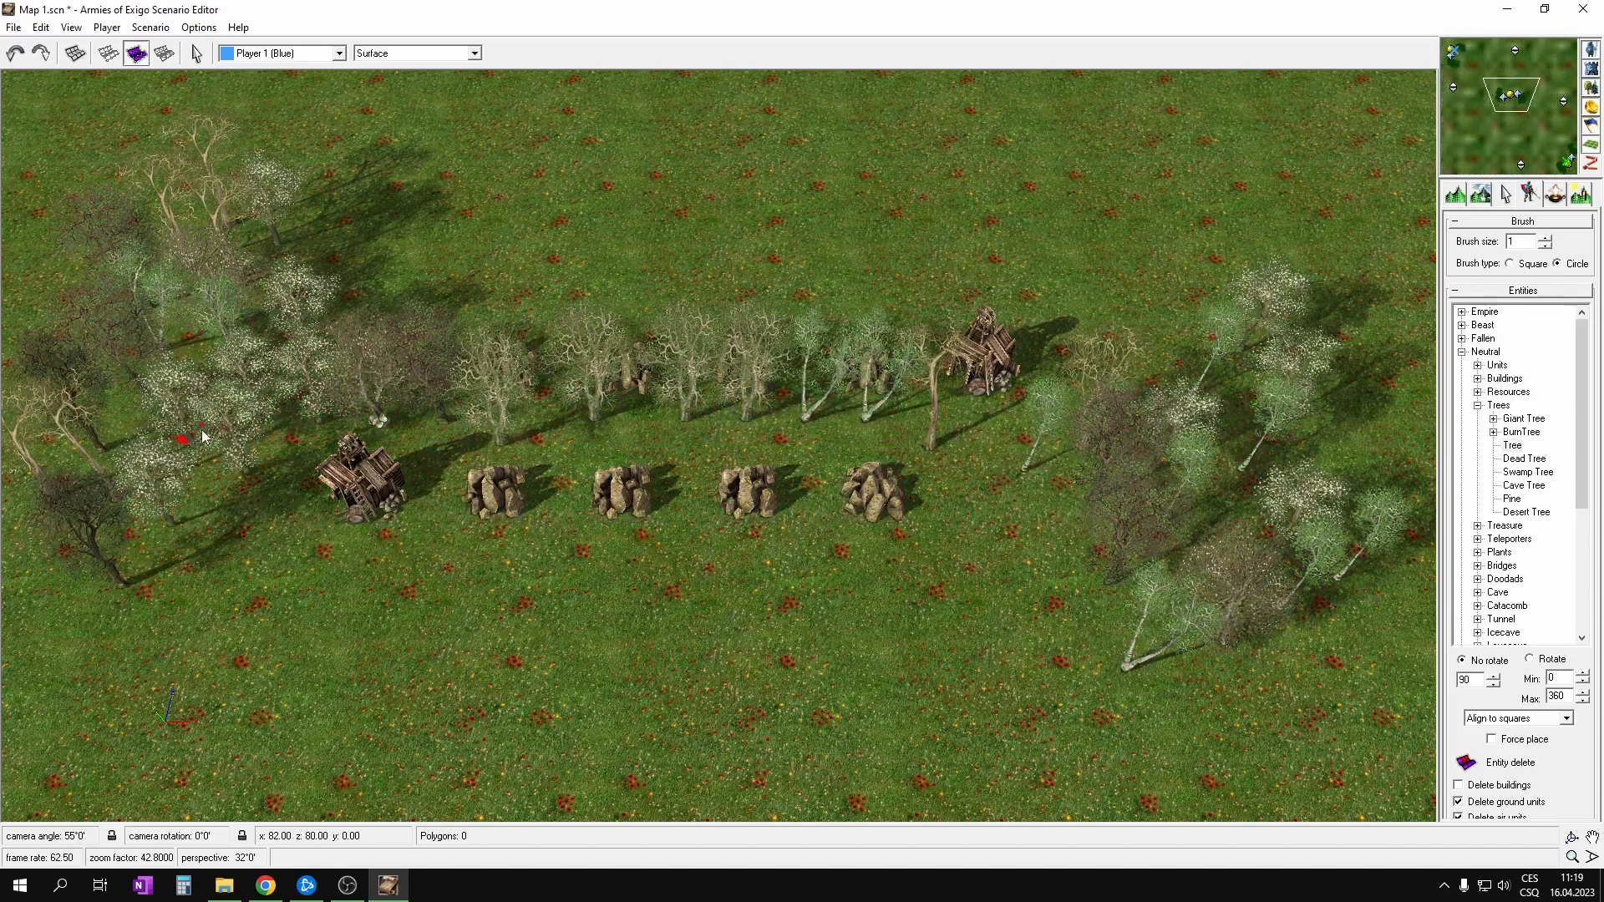
pyautogui.scroll(-1, 514, 373)
pyautogui.scroll(-2, 515, 373)
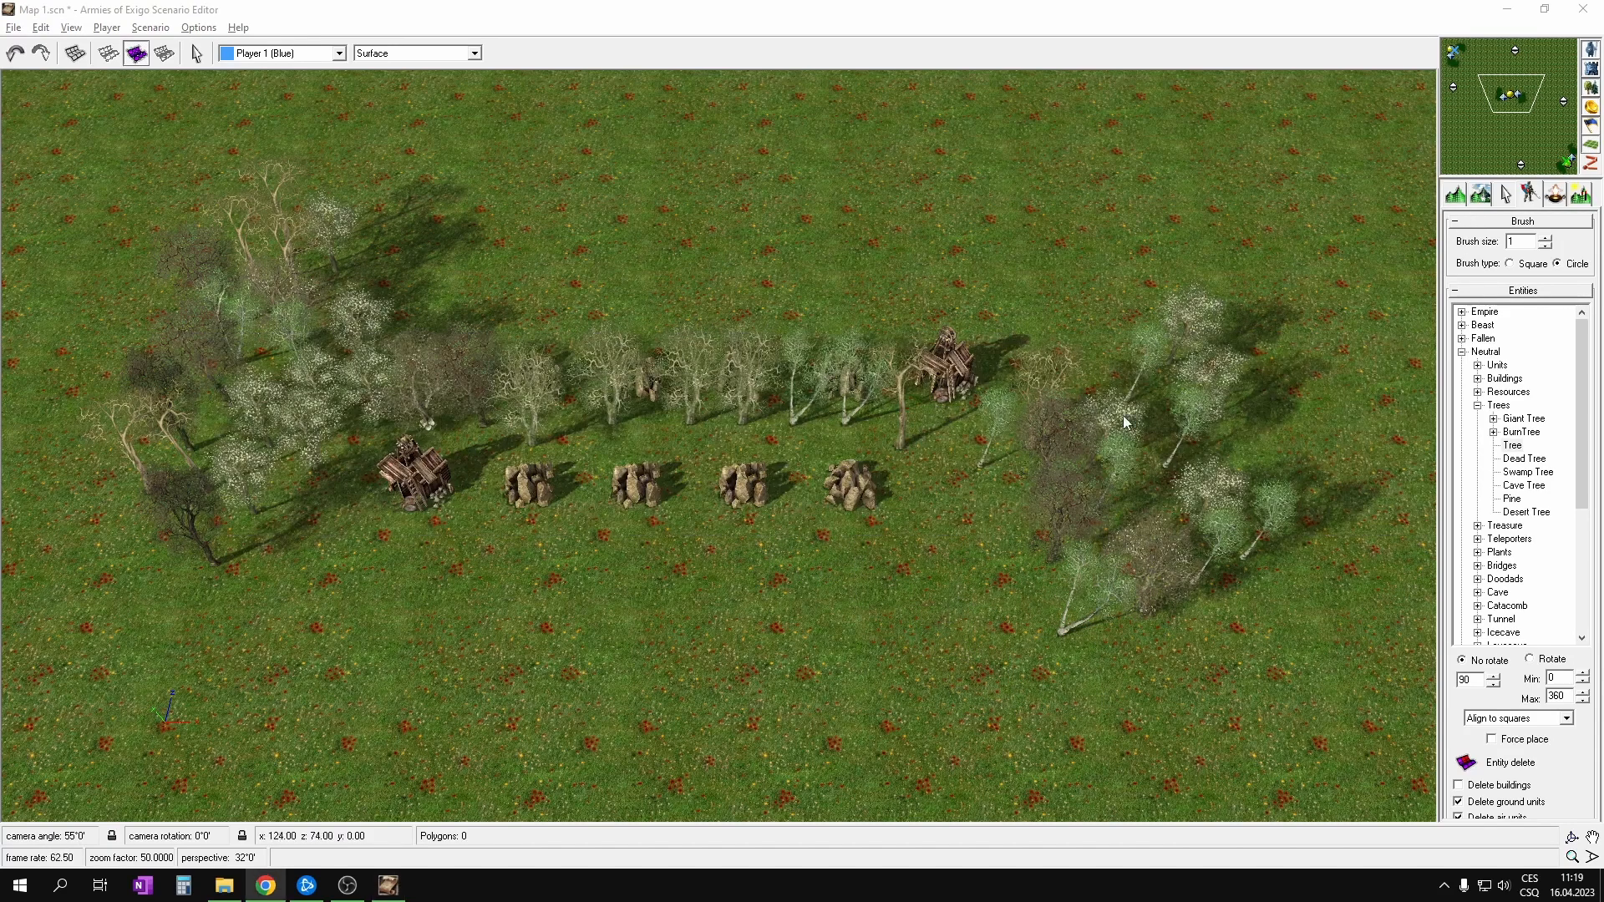
# Step: Switch to the Underground level and paint Cave Trees around the central gold fields and both Gem Mines, undoing the extra easternmost stroke
pyautogui.click(521, 59)
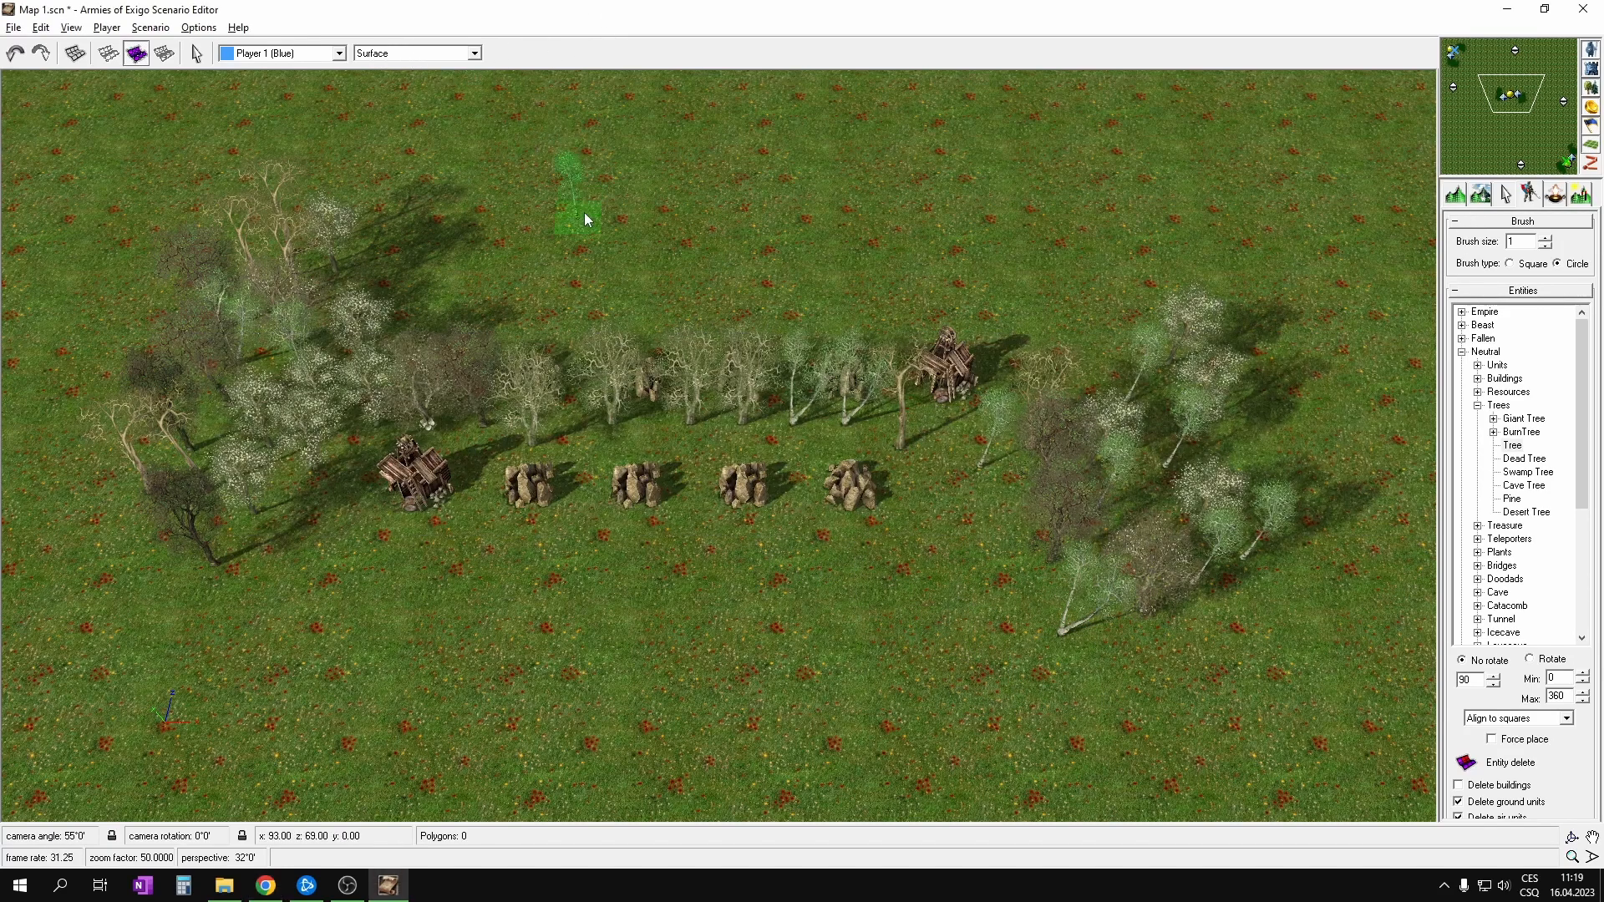
pyautogui.press('Tab')
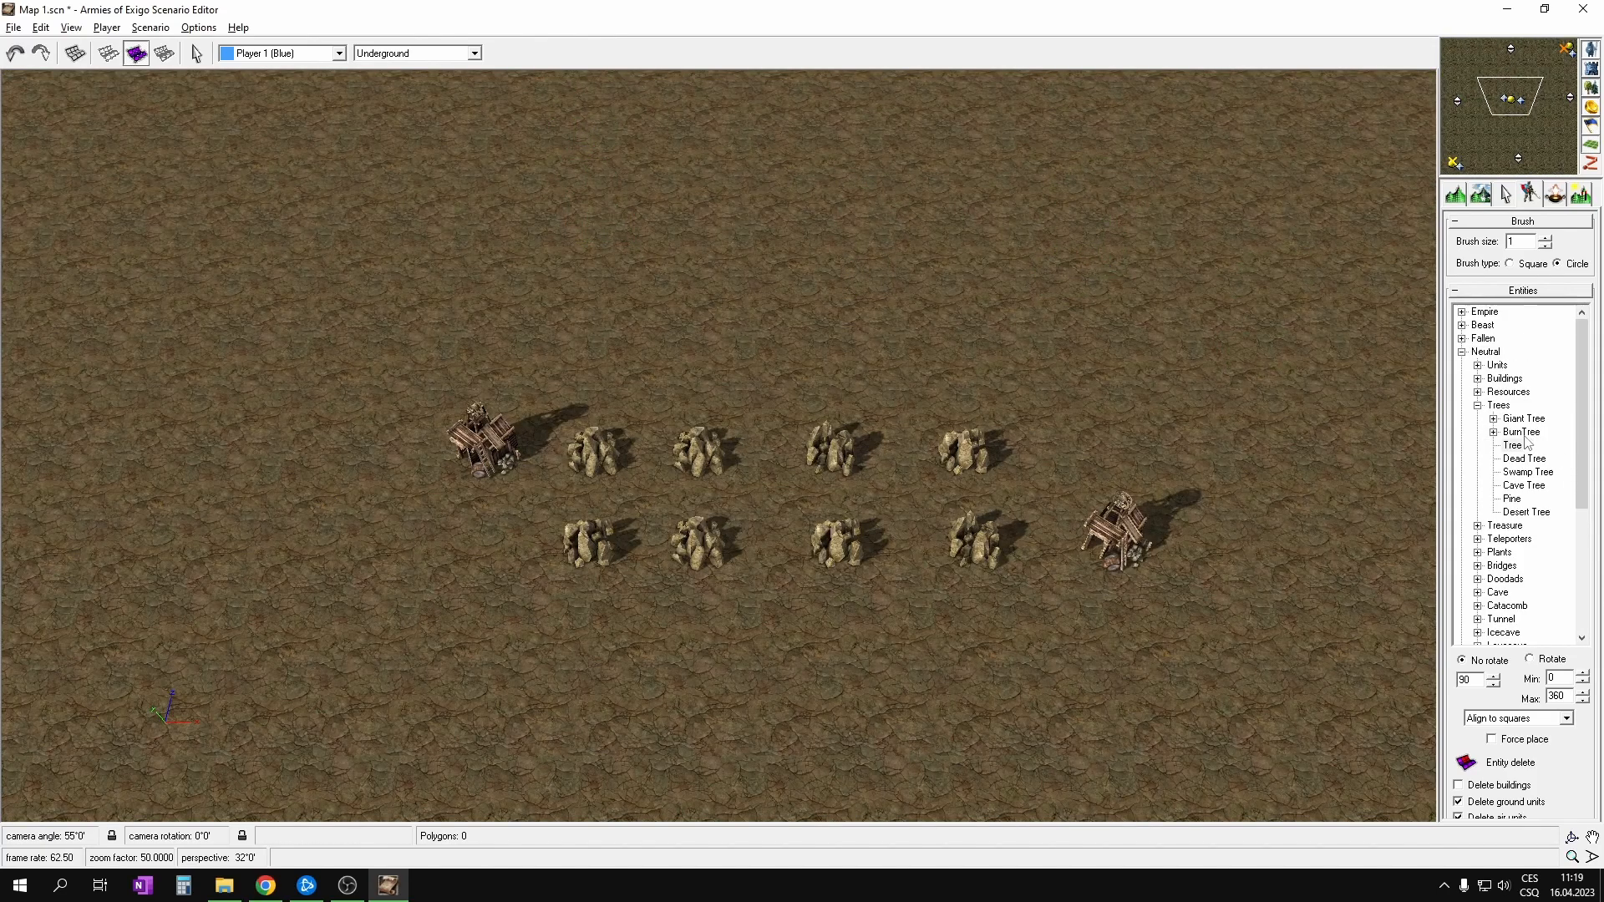
pyautogui.click(1524, 487)
pyautogui.moveTo(1252, 573)
pyautogui.mouseDown()
pyautogui.moveTo(1179, 428)
pyautogui.moveTo(1092, 451)
pyautogui.moveTo(1052, 436)
pyautogui.mouseUp()
pyautogui.moveTo(985, 503)
pyautogui.mouseDown()
pyautogui.moveTo(1320, 505)
pyautogui.moveTo(960, 454)
pyautogui.moveTo(744, 501)
pyautogui.moveTo(399, 524)
pyautogui.moveTo(257, 468)
pyautogui.mouseUp()
pyautogui.moveTo(1002, 474); pyautogui.dragTo(710, 376, button='right')
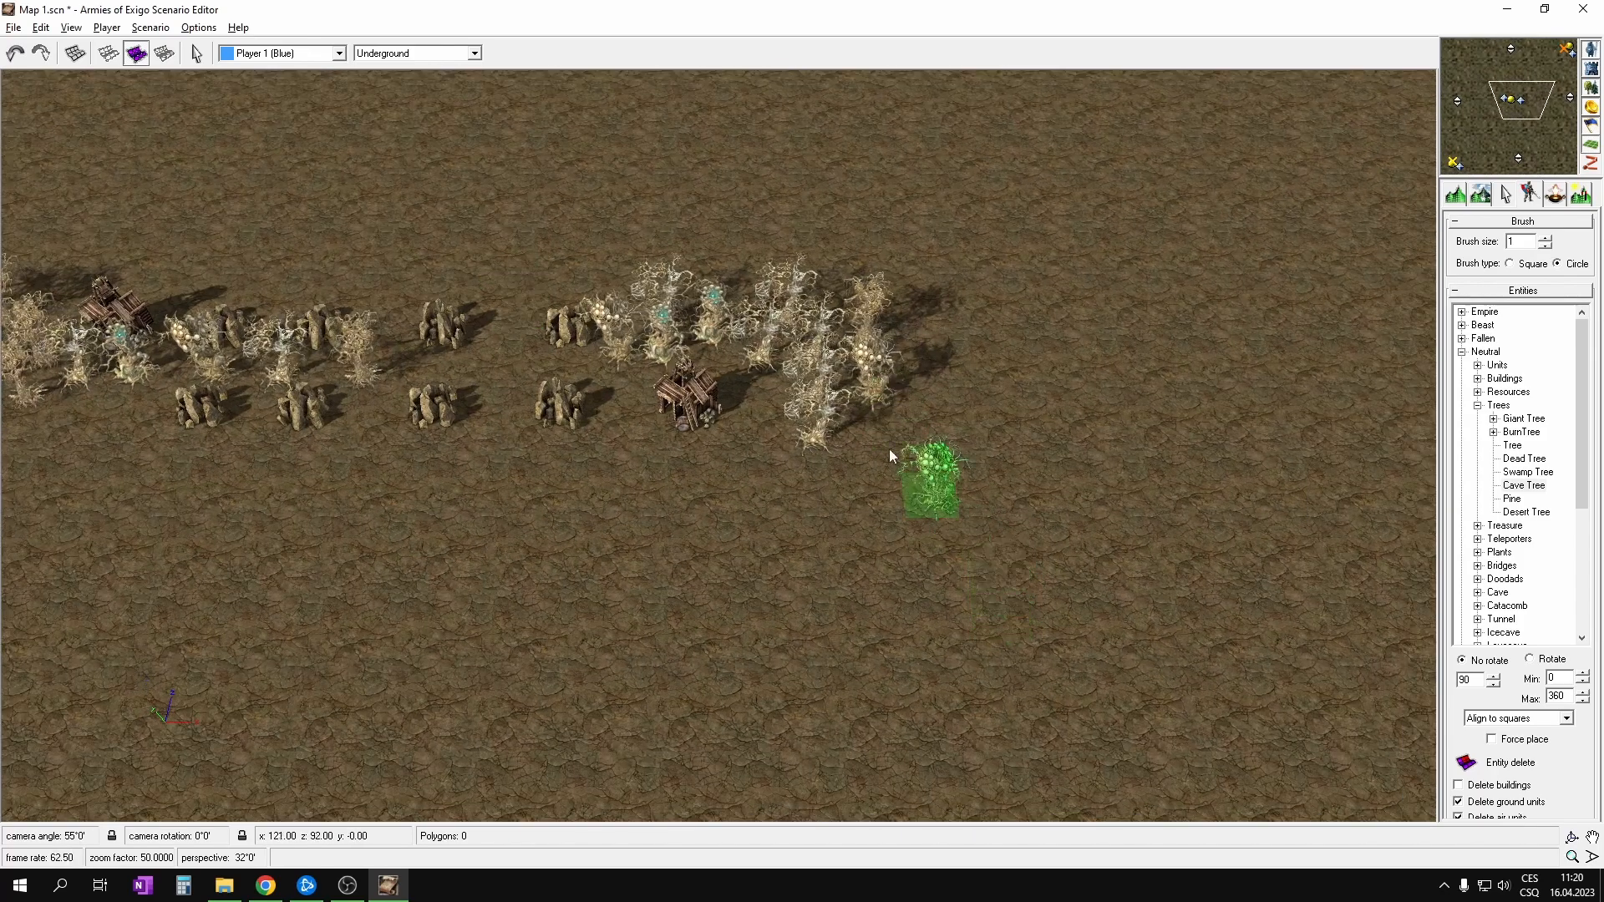
pyautogui.moveTo(970, 335); pyautogui.dragTo(969, 613)
pyautogui.hotkey('ctrl', 'z')
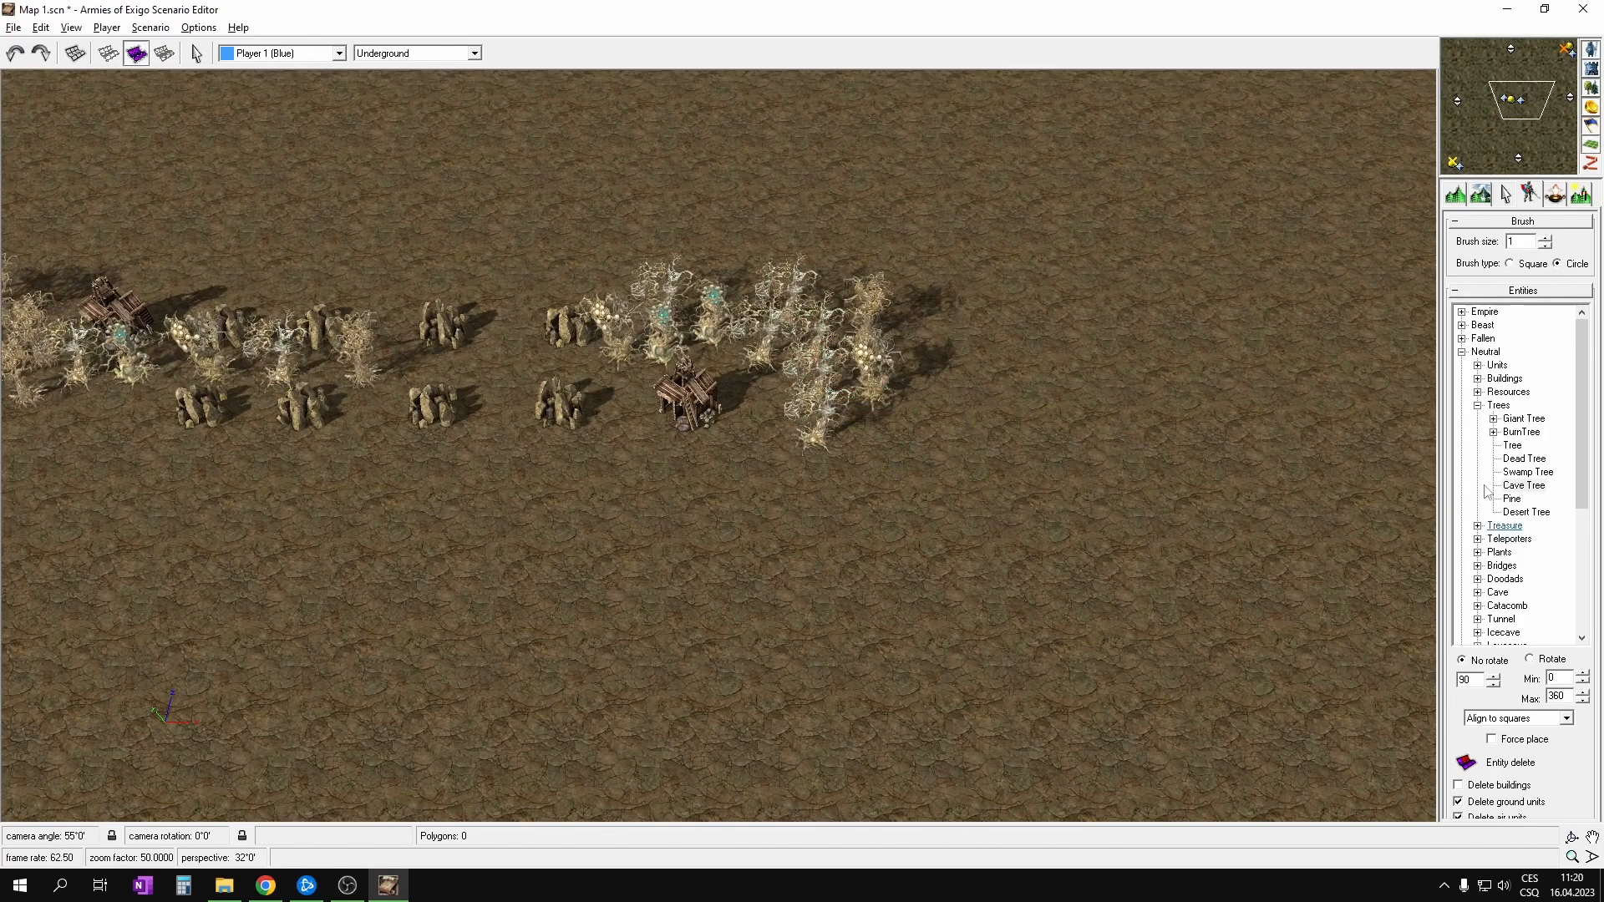
# Step: Place Dead Trees among the underground center's gold fields and around the Cave Tree clusters at both ends
pyautogui.click(1529, 460)
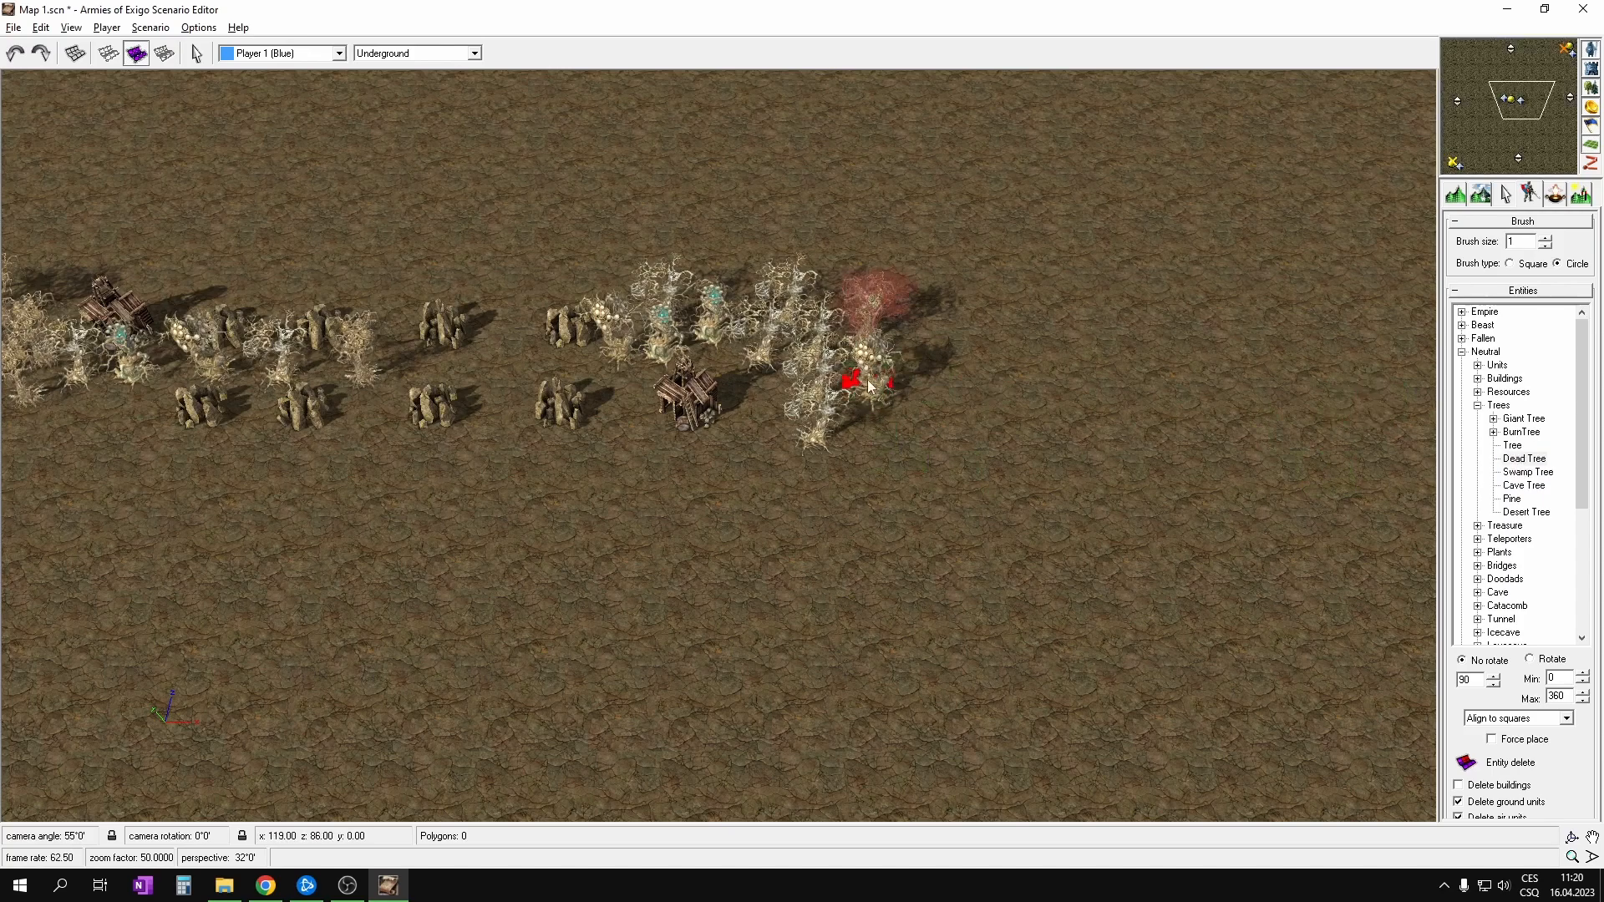
pyautogui.click(929, 499)
pyautogui.click(510, 370)
pyautogui.moveTo(716, 385); pyautogui.dragTo(955, 403, button='right')
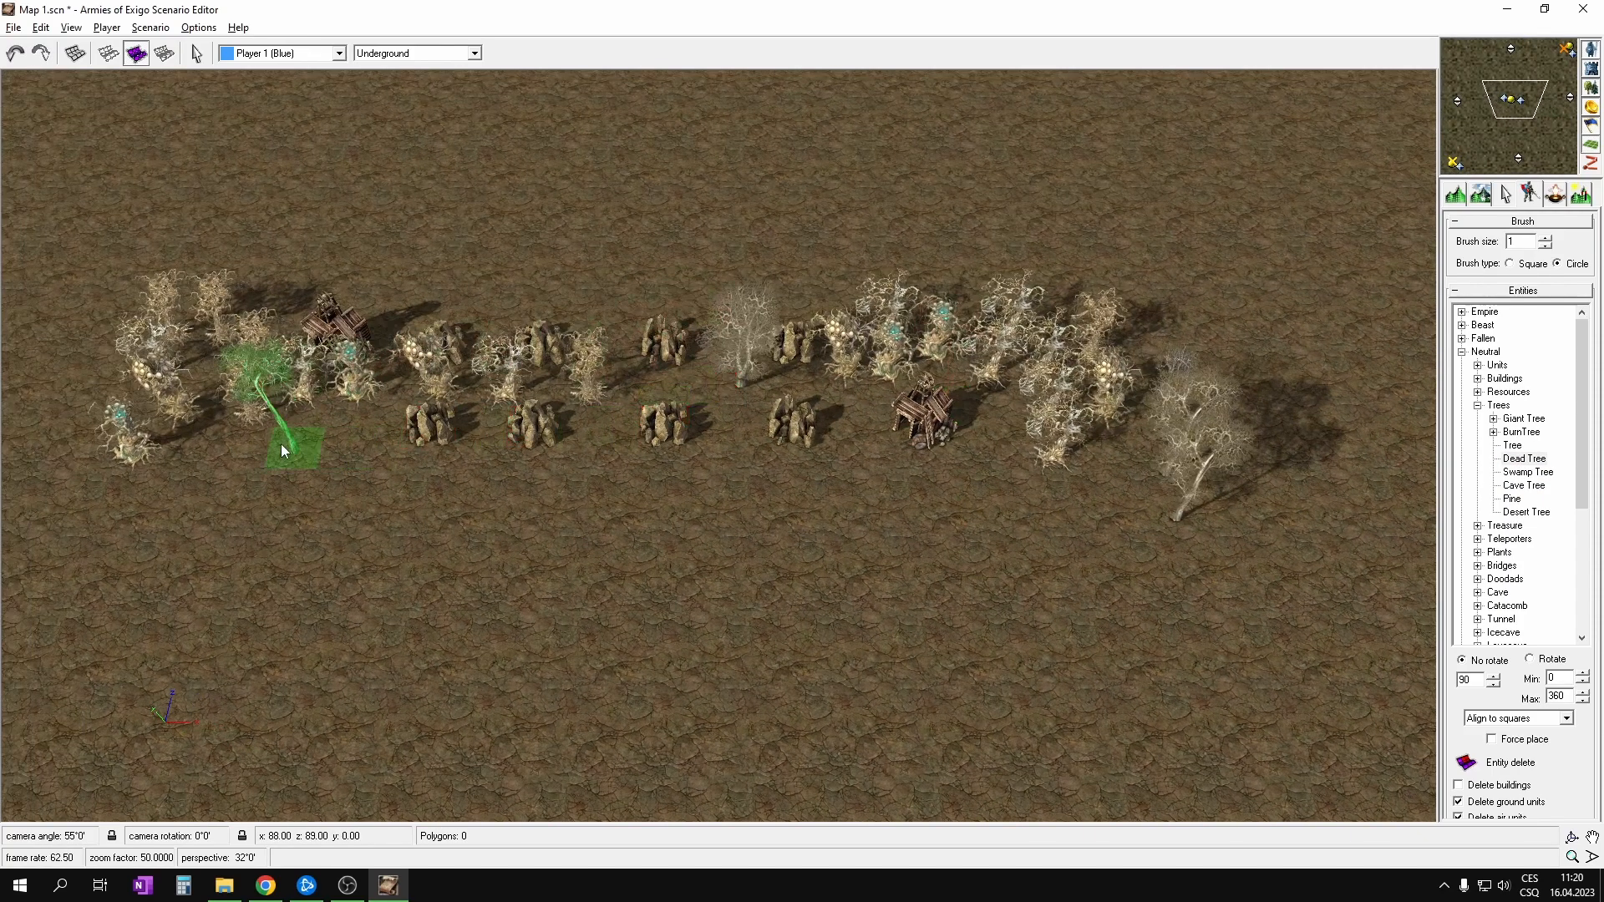
pyautogui.moveTo(289, 450); pyautogui.dragTo(235, 470)
pyautogui.moveTo(68, 407); pyautogui.dragTo(117, 314)
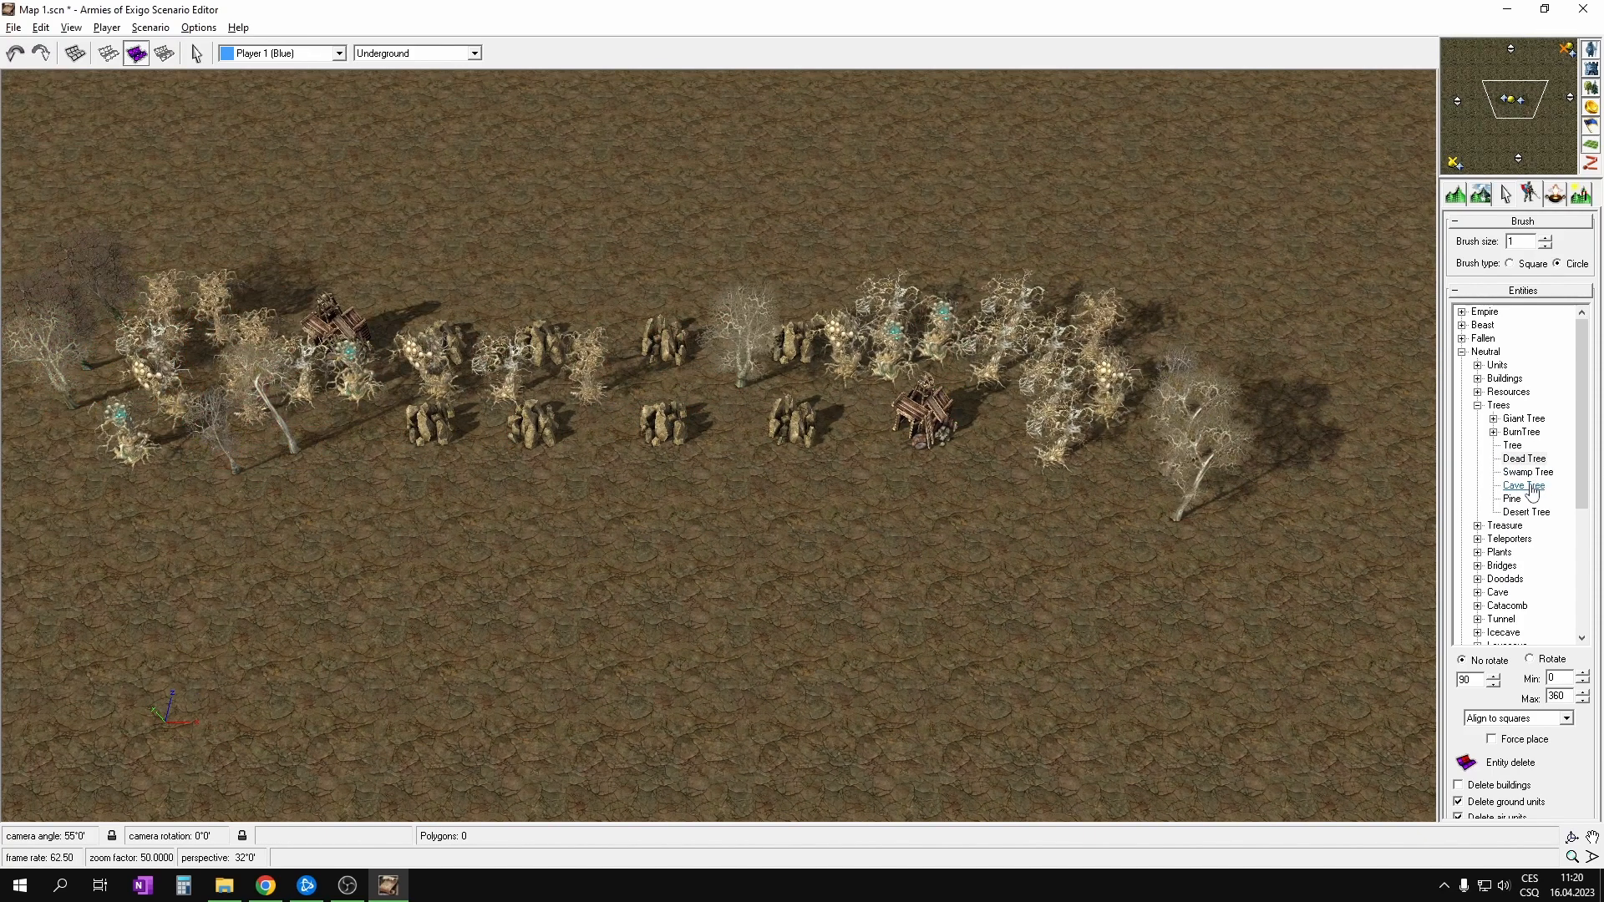
# Step: Paint Cave Tree clusters northwest of the underground orange base and south of its Gem Mine
pyautogui.click(1574, 54)
pyautogui.moveTo(642, 742)
pyautogui.mouseDown()
pyautogui.moveTo(614, 772)
pyautogui.moveTo(547, 706)
pyautogui.mouseUp()
pyautogui.moveTo(322, 200)
pyautogui.mouseDown()
pyautogui.moveTo(195, 318)
pyautogui.moveTo(283, 177)
pyautogui.mouseUp()
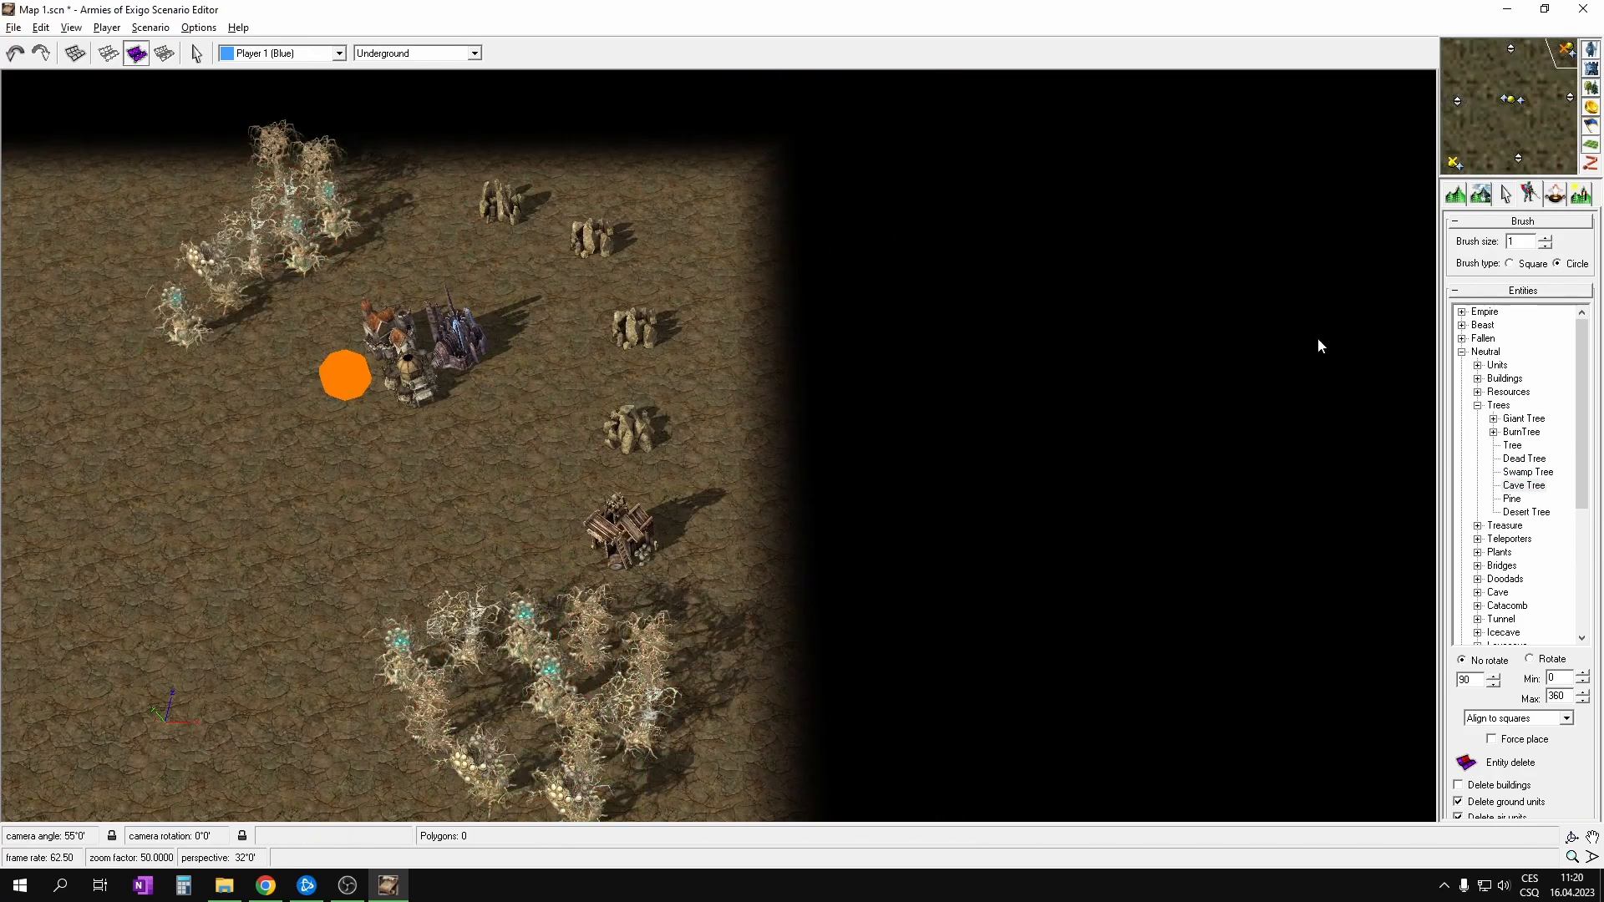
# Step: Paint Cave Tree clusters north of the underground yellow base and east of its Gem Mine
pyautogui.click(1464, 173)
pyautogui.moveTo(764, 191); pyautogui.dragTo(853, 344, button='right')
pyautogui.moveTo(1021, 292)
pyautogui.mouseDown()
pyautogui.moveTo(1038, 260)
pyautogui.moveTo(898, 219)
pyautogui.moveTo(878, 241)
pyautogui.mouseUp()
pyautogui.moveTo(434, 112); pyautogui.dragTo(506, 258, button='right')
pyautogui.moveTo(506, 263); pyautogui.dragTo(447, 247)
# Step: Examine the entity properties of a Cave Tree and a Dead Tree underground, and of a Tree on the surface
pyautogui.doubleClick(519, 278)
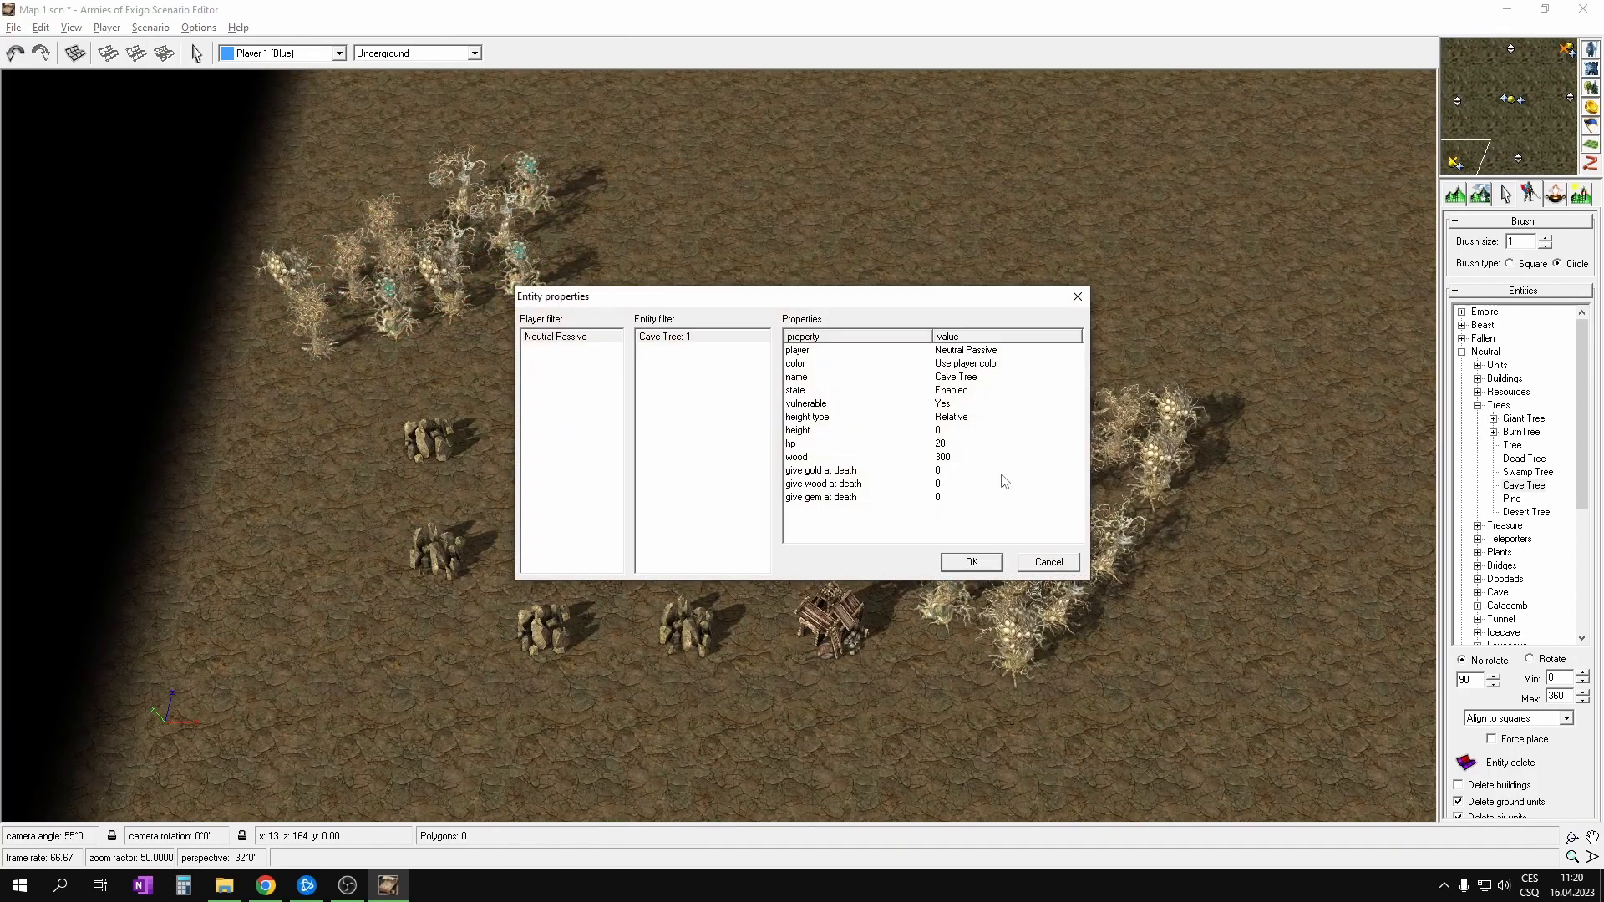
pyautogui.click(982, 571)
pyautogui.click(1513, 101)
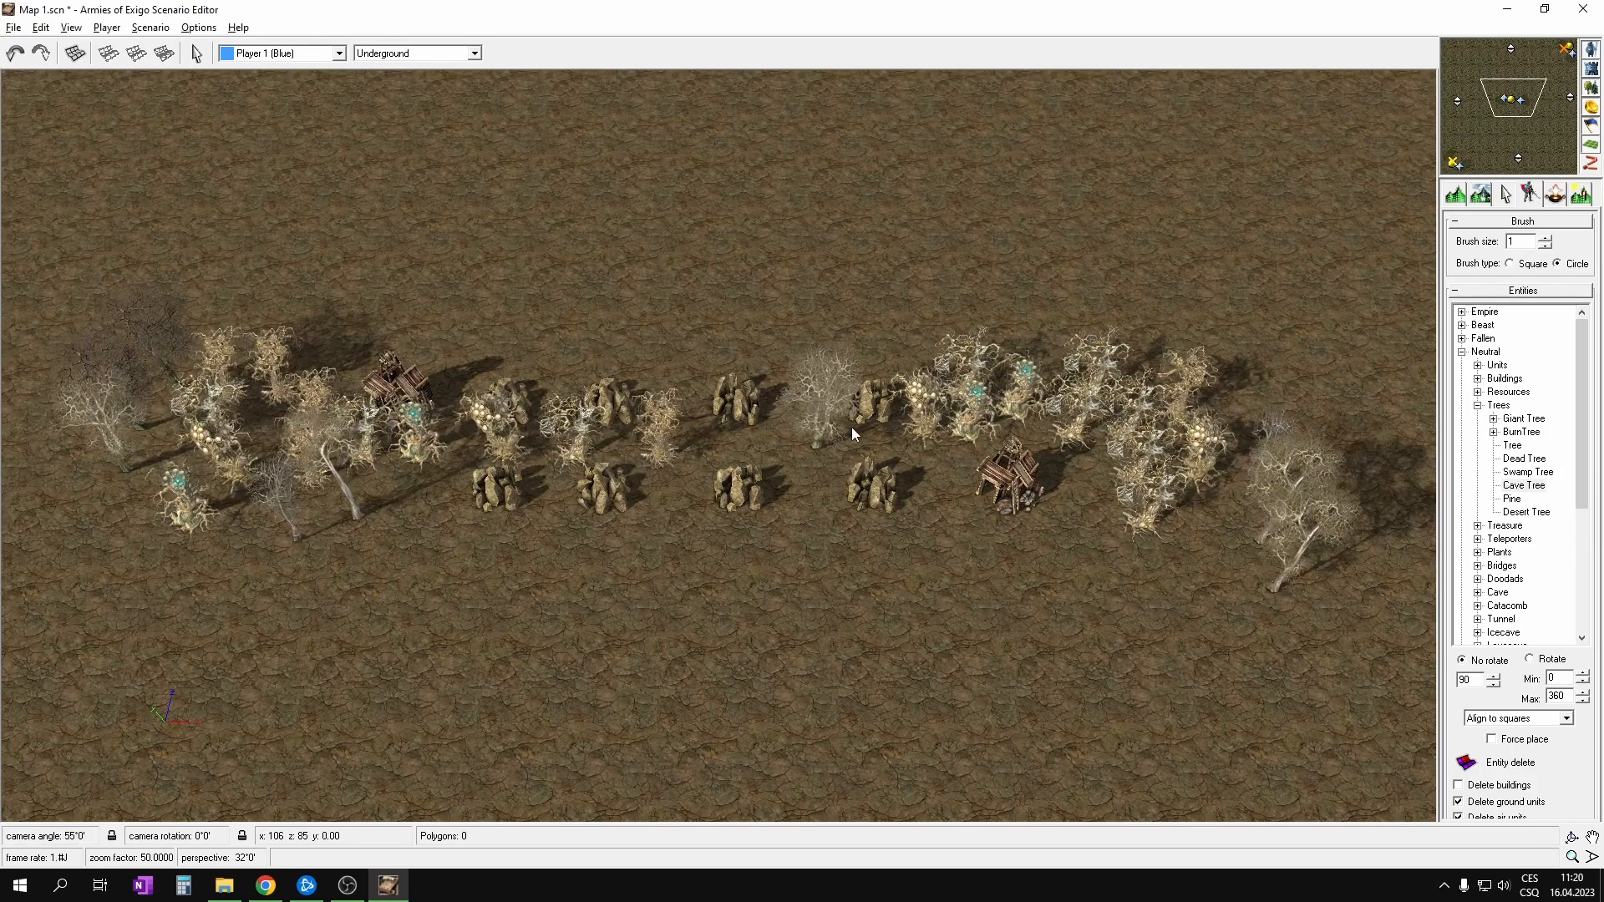
pyautogui.doubleClick(819, 442)
pyautogui.click(971, 568)
pyautogui.press('Tab')
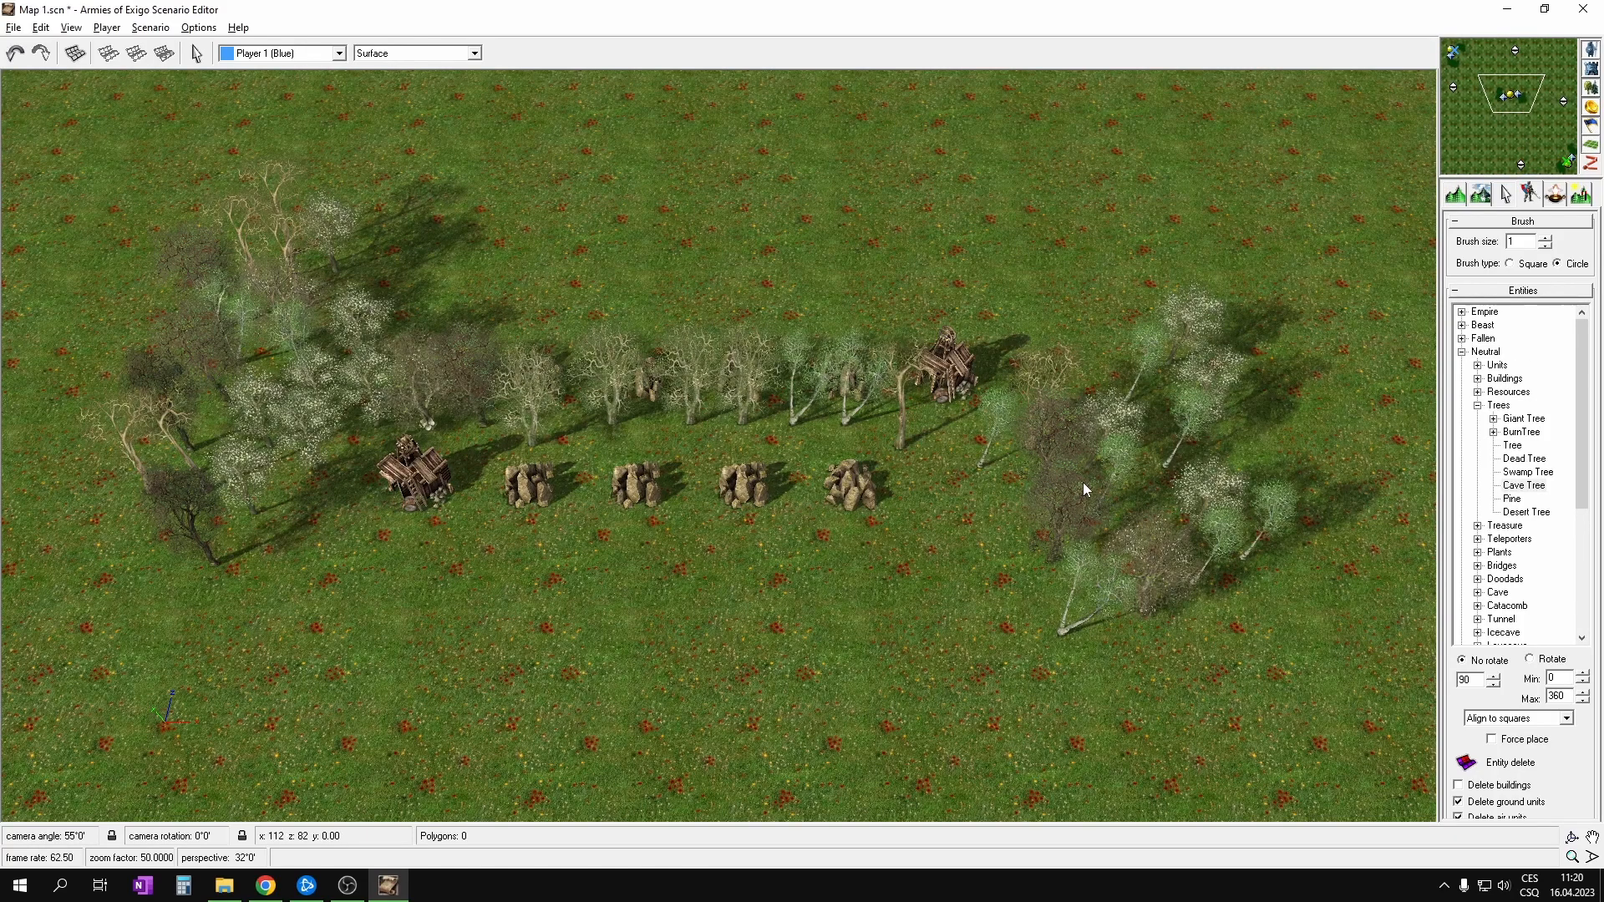
pyautogui.doubleClick(1082, 483)
pyautogui.click(1077, 303)
pyautogui.moveTo(740, 197); pyautogui.dragTo(519, 368, button='right')
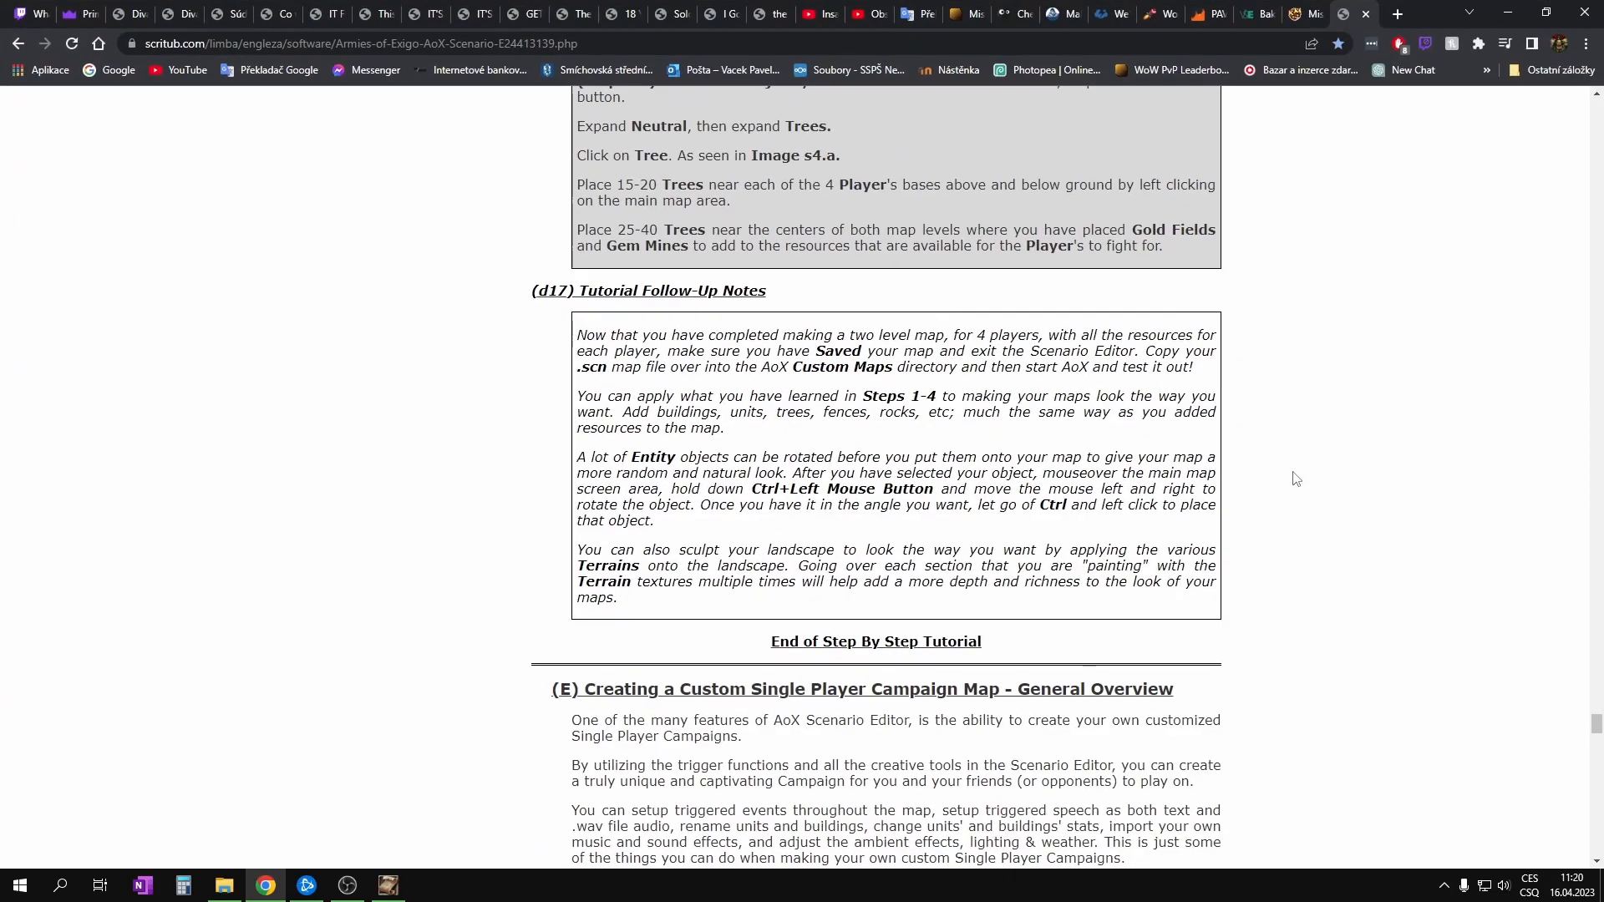
# Step: Read the rest of the Chrome tutorial, from the follow-up notes to the Trigger Editor steps for melee win/lose conditions
pyautogui.scroll(-7, 1294, 476)
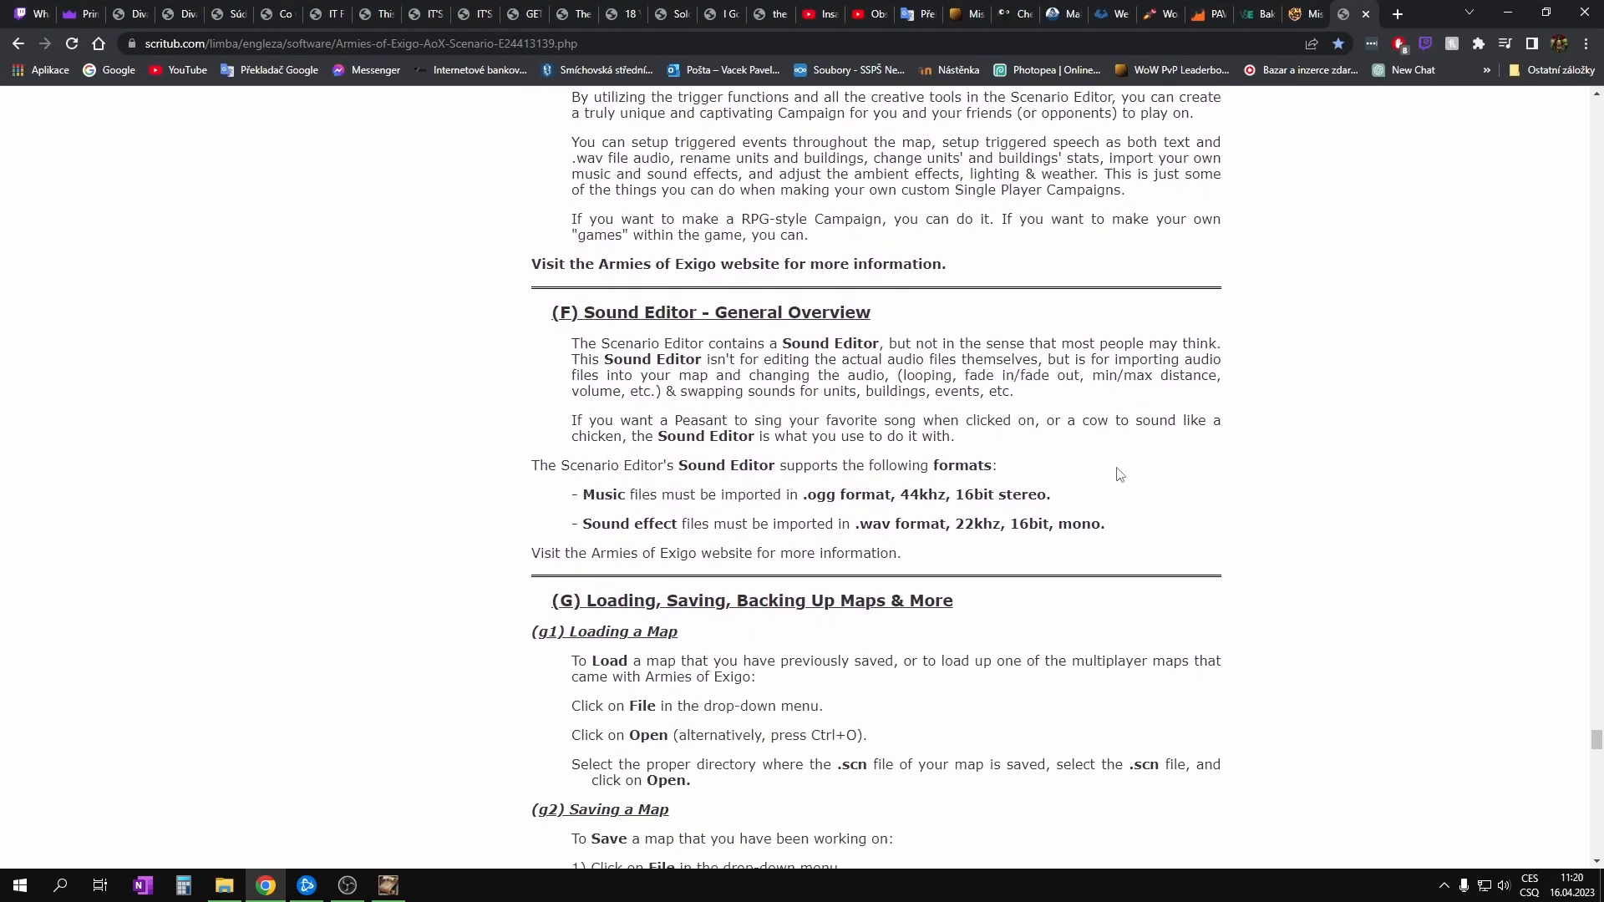
pyautogui.scroll(-8, 1059, 440)
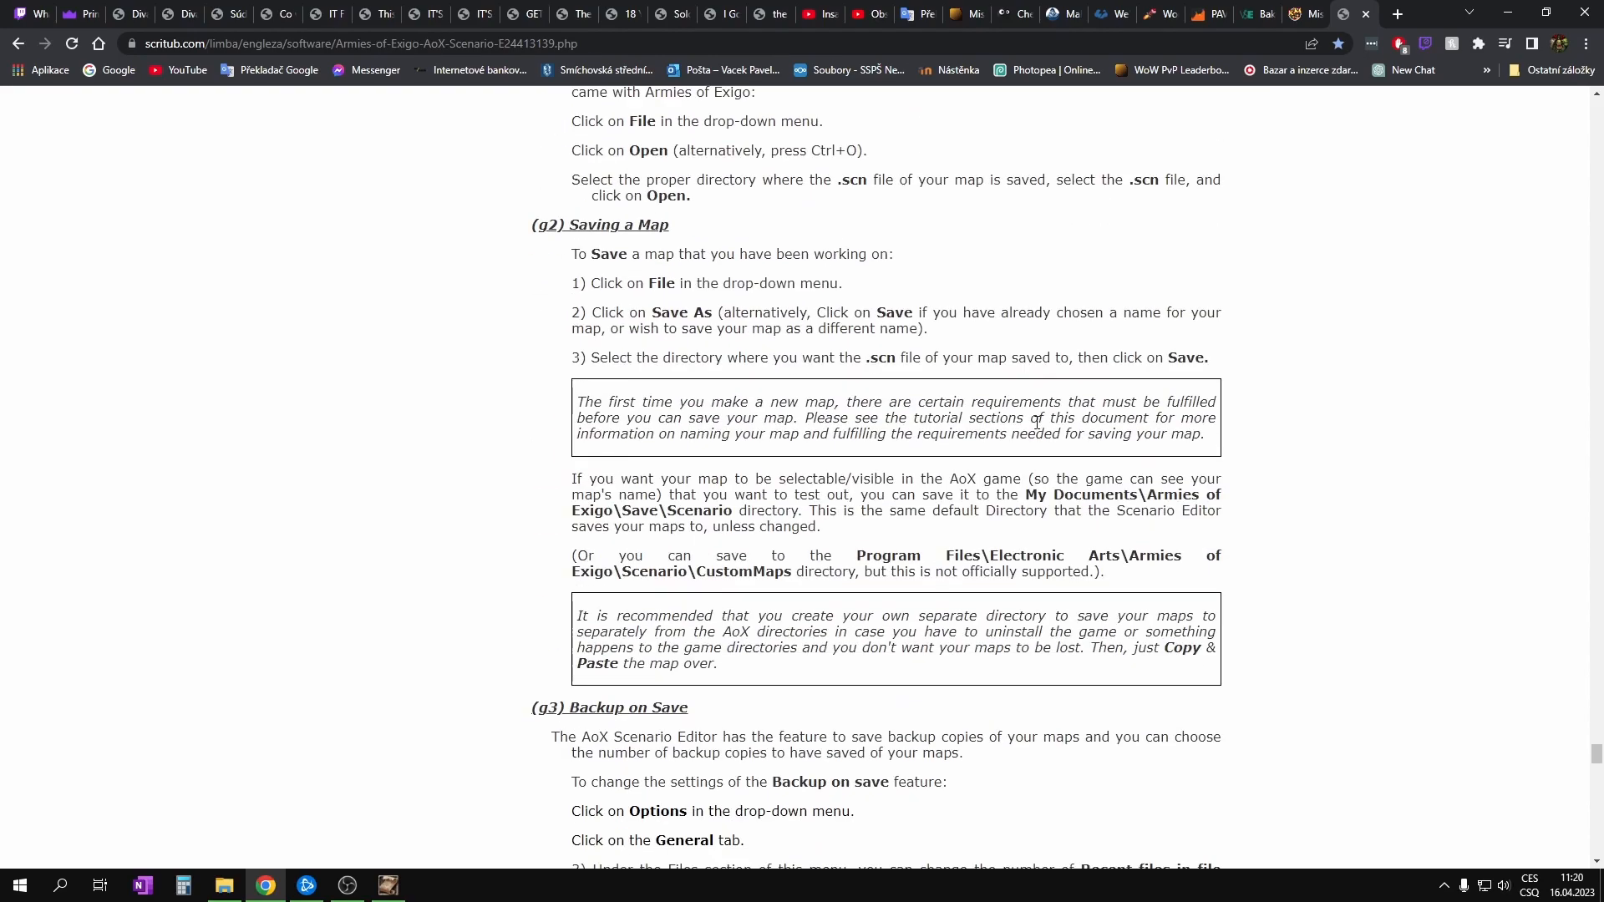
pyautogui.scroll(-6, 1015, 427)
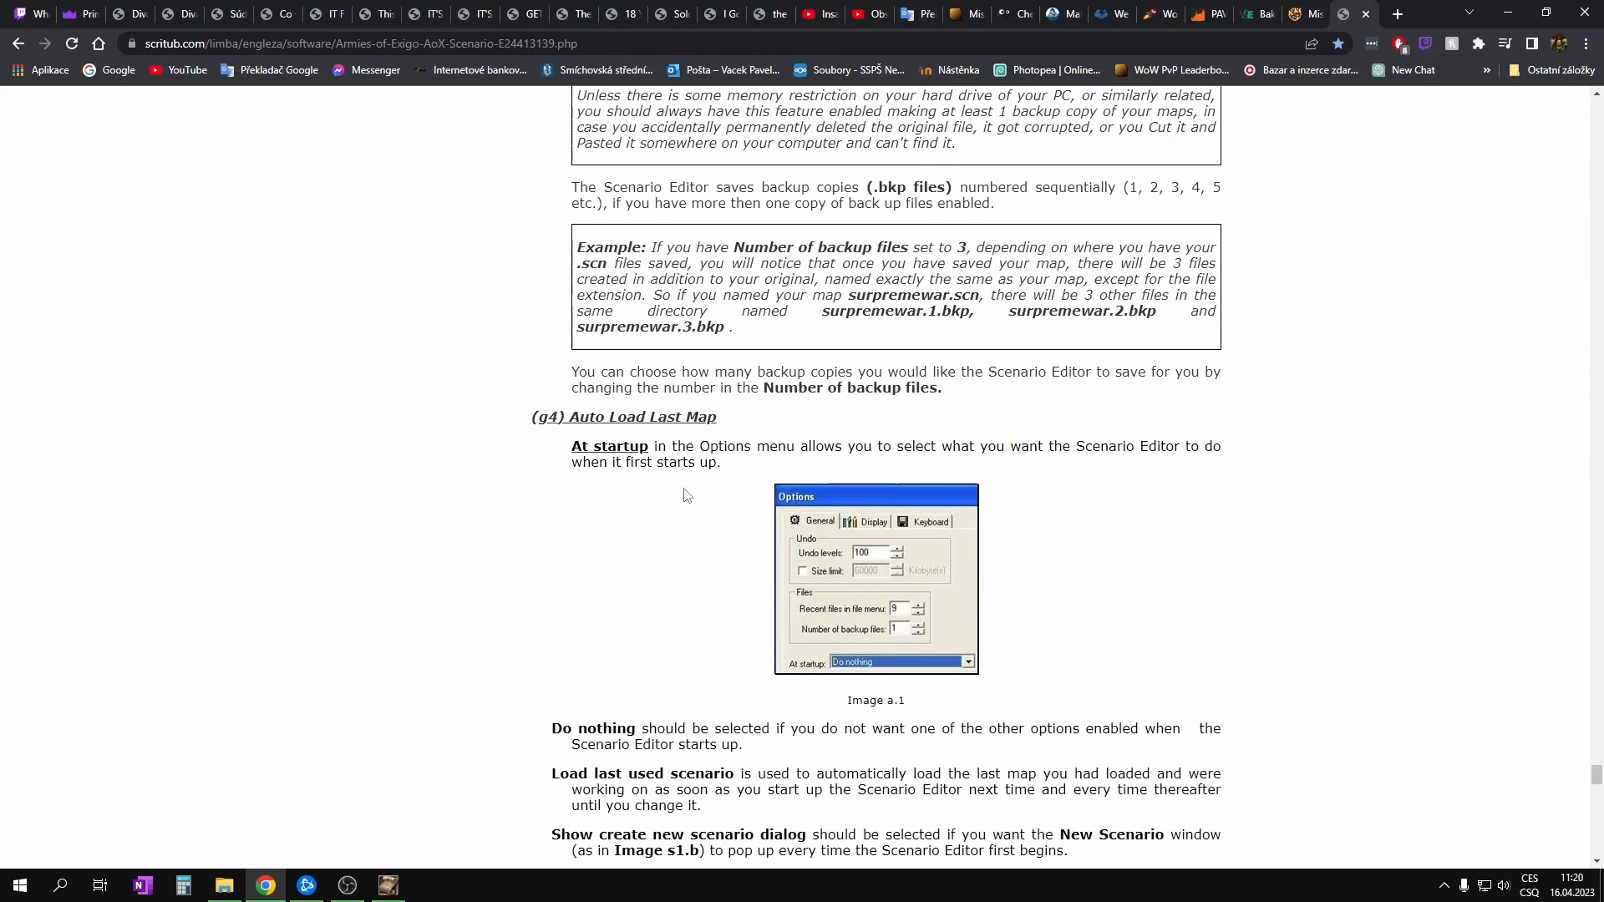
pyautogui.scroll(-5, 683, 494)
pyautogui.scroll(-8, 669, 495)
pyautogui.scroll(-4, 659, 496)
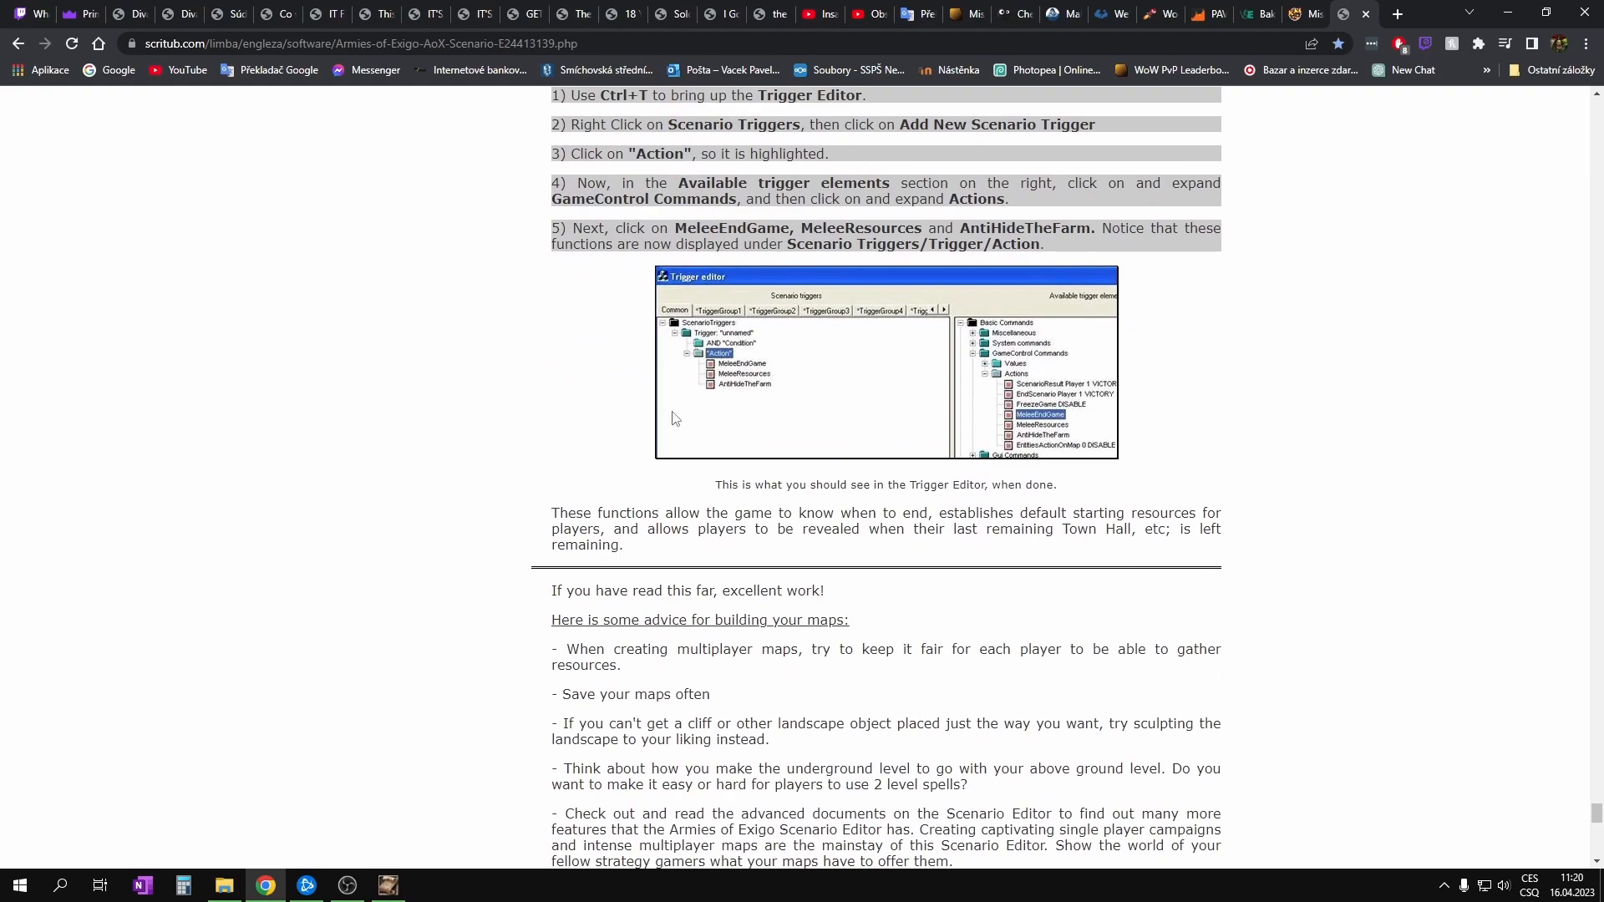
pyautogui.scroll(3, 866, 499)
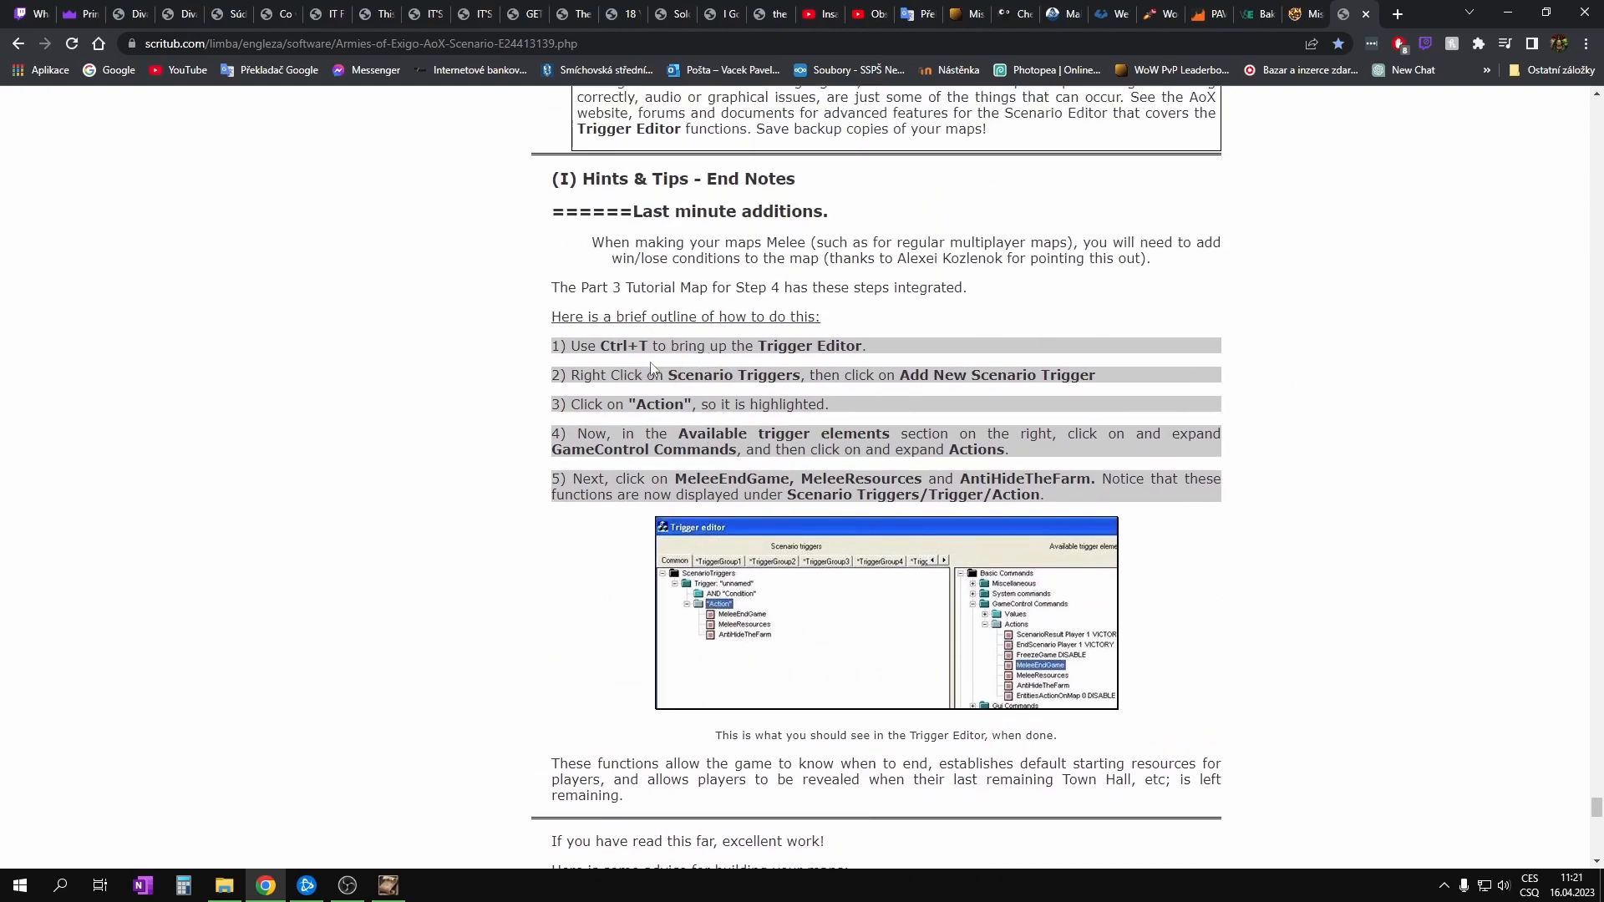
pyautogui.moveTo(595, 348)
pyautogui.mouseDown()
pyautogui.moveTo(776, 345)
pyautogui.moveTo(596, 346)
pyautogui.mouseUp()
pyautogui.click(699, 375)
pyautogui.click(680, 375)
pyautogui.click(767, 370)
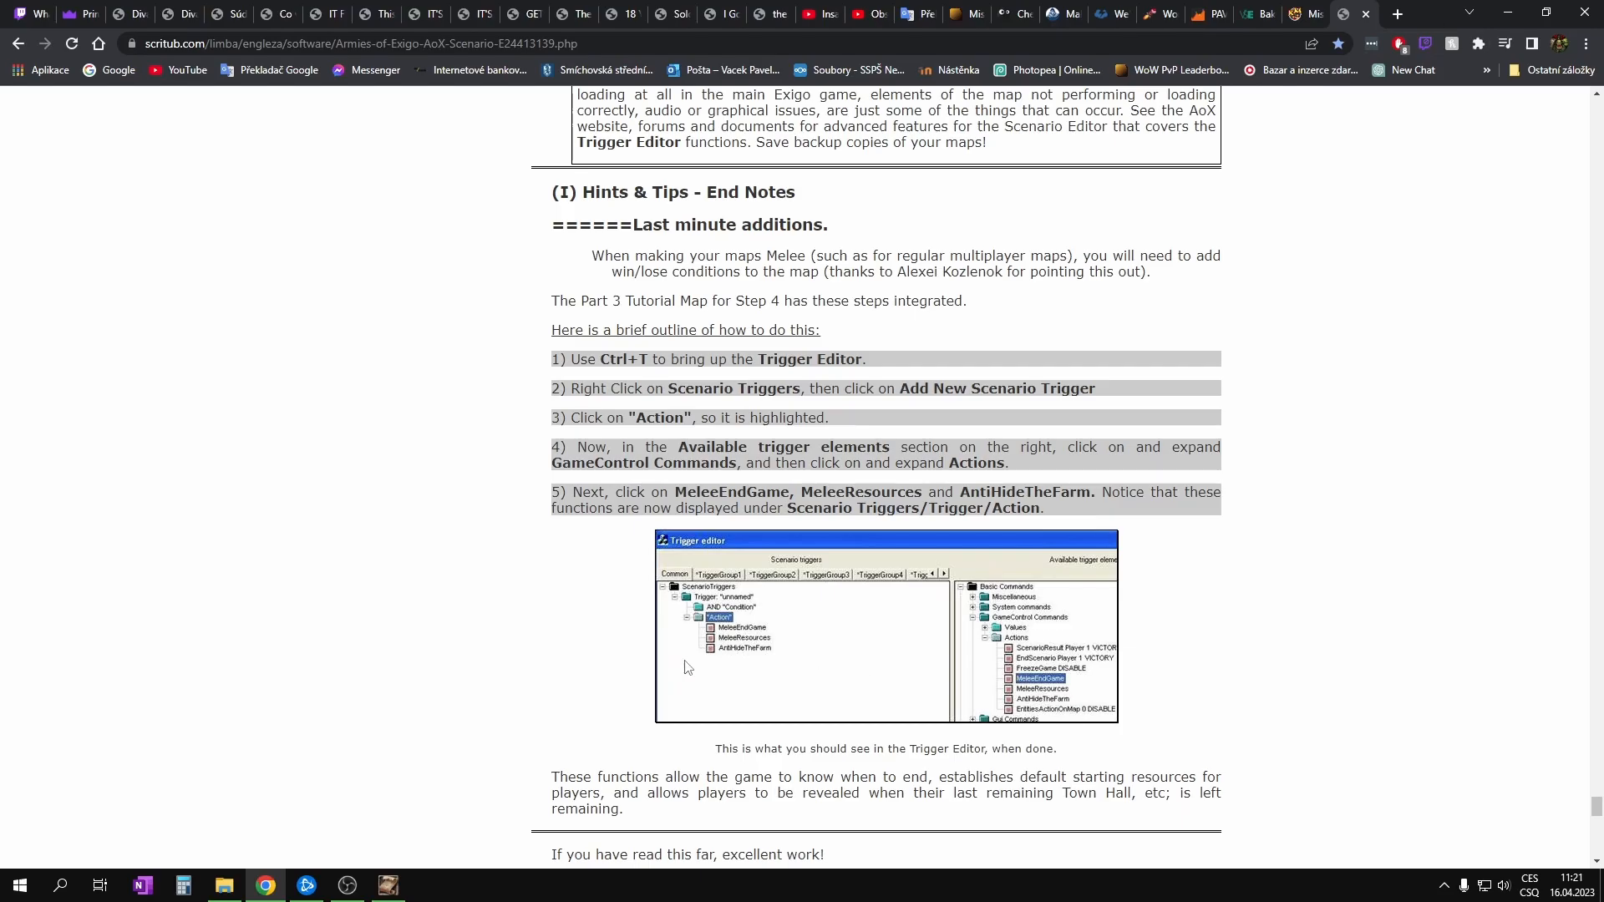
pyautogui.click(1468, 12)
pyautogui.click(1507, 12)
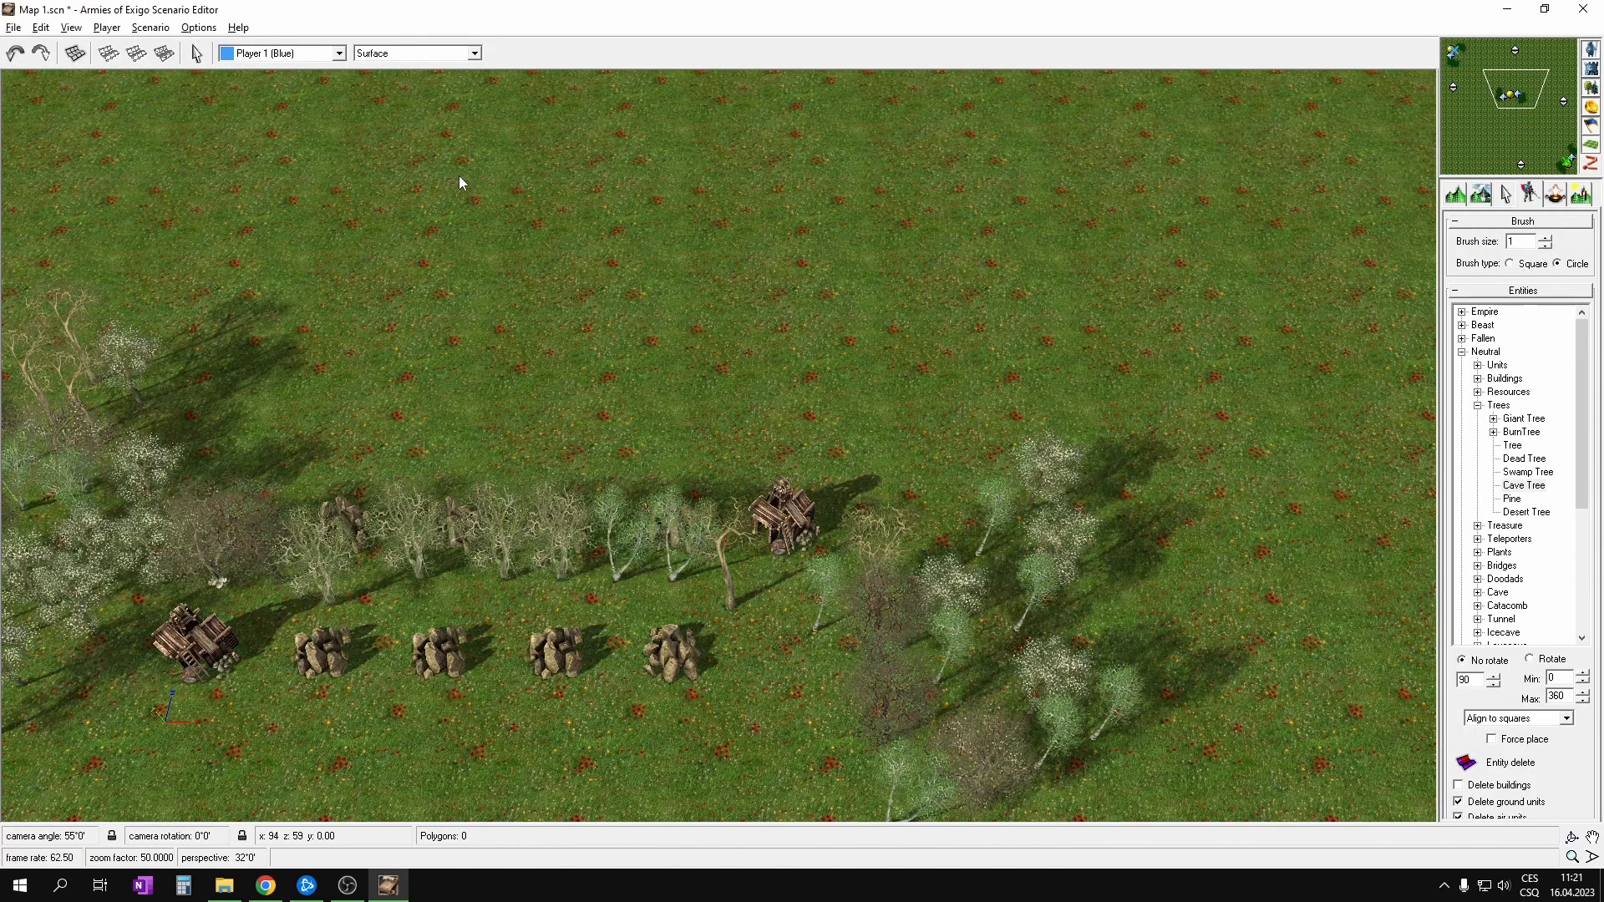
# Step: Open the Trigger editor and expand the Actions of GameControl Commands among the available trigger elements
pyautogui.hotkey('ctrl', 't')
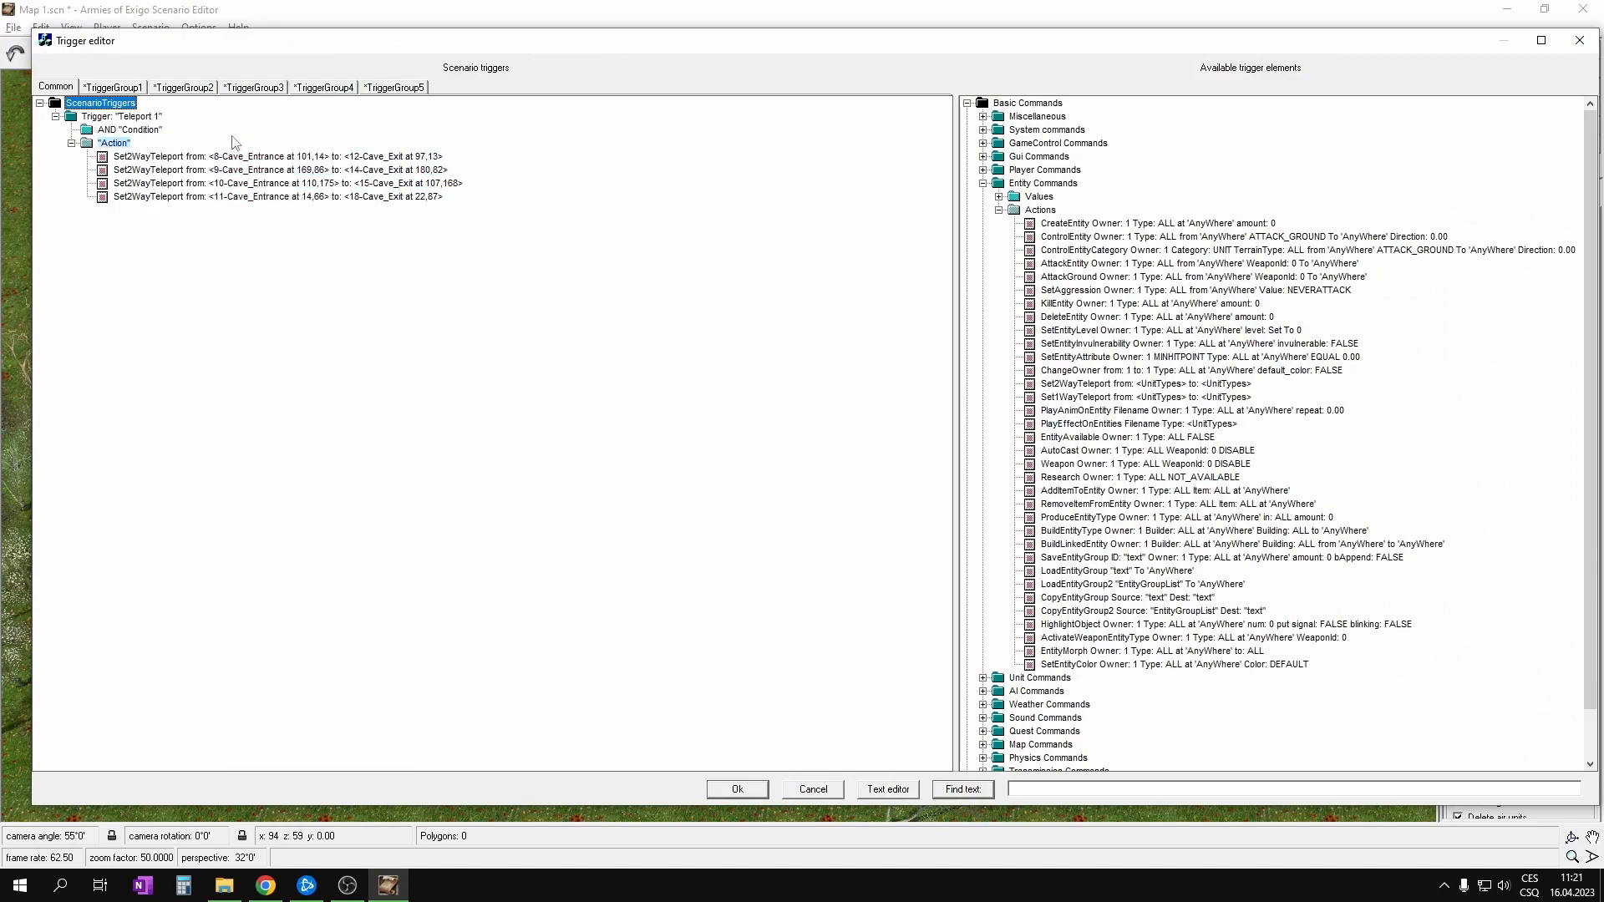
pyautogui.scroll(-2, 1181, 418)
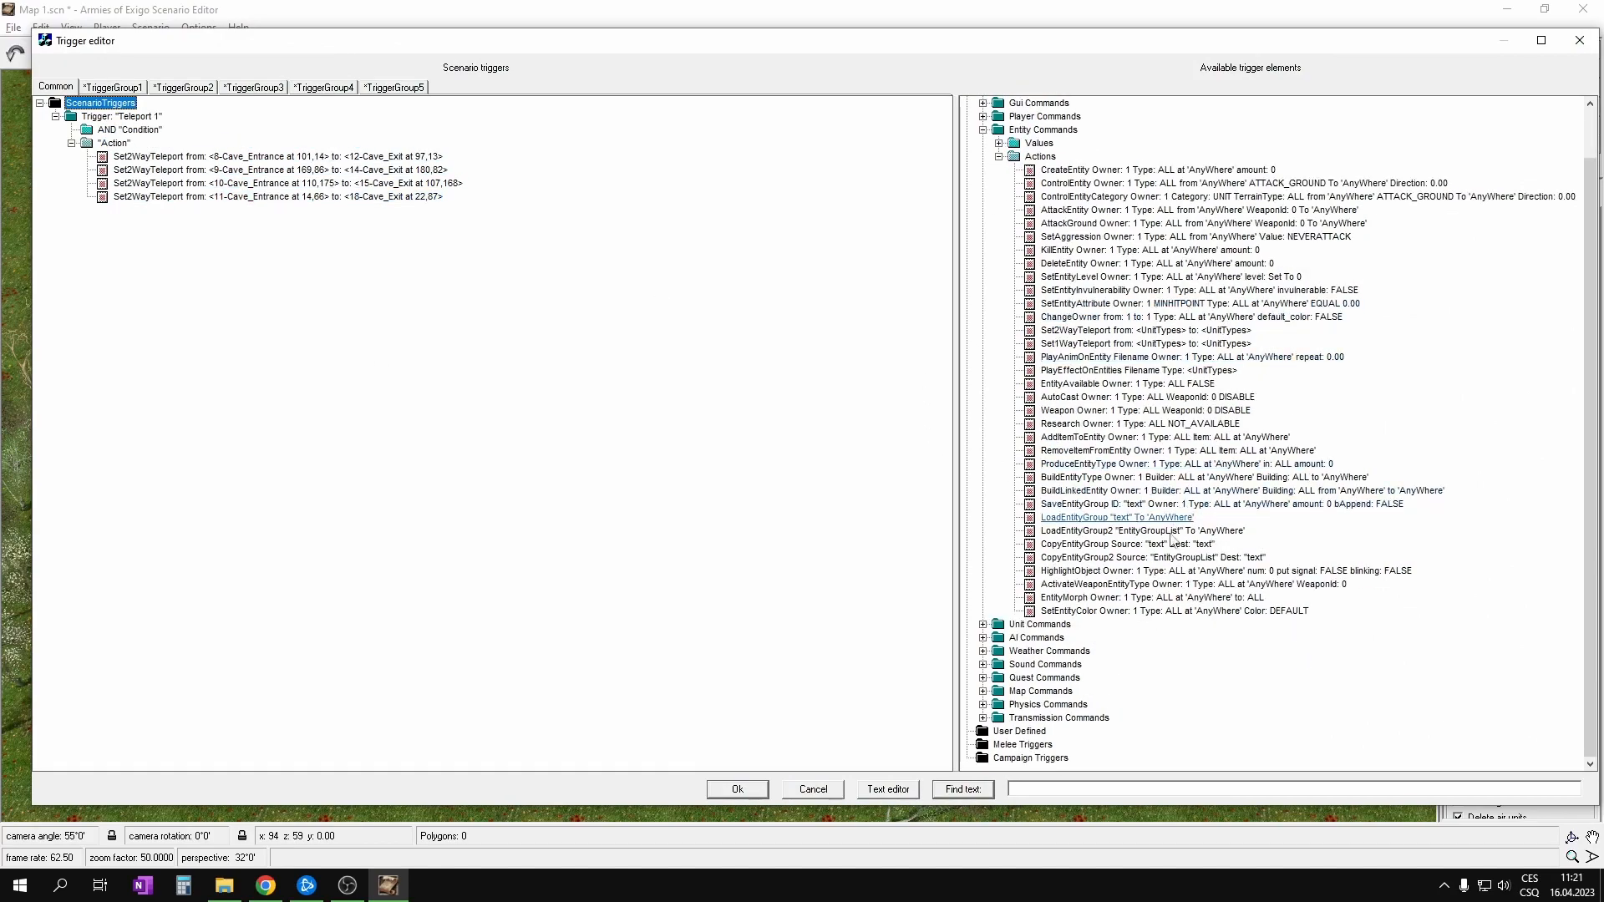
pyautogui.hotkey('alt', 'Tab')
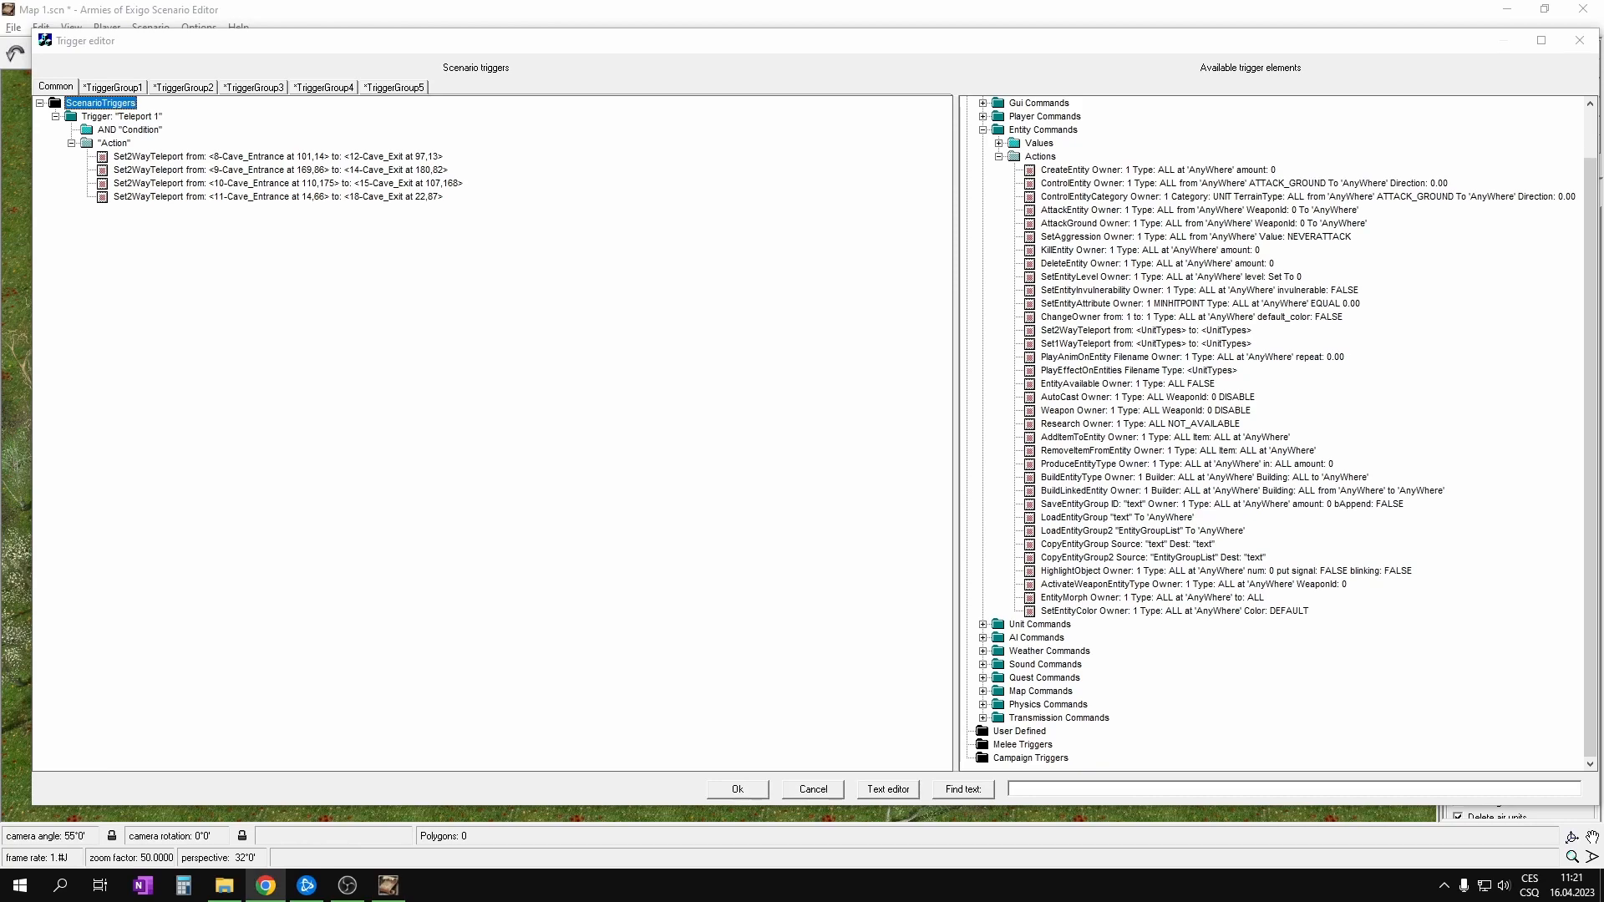
pyautogui.scroll(2, 1453, 334)
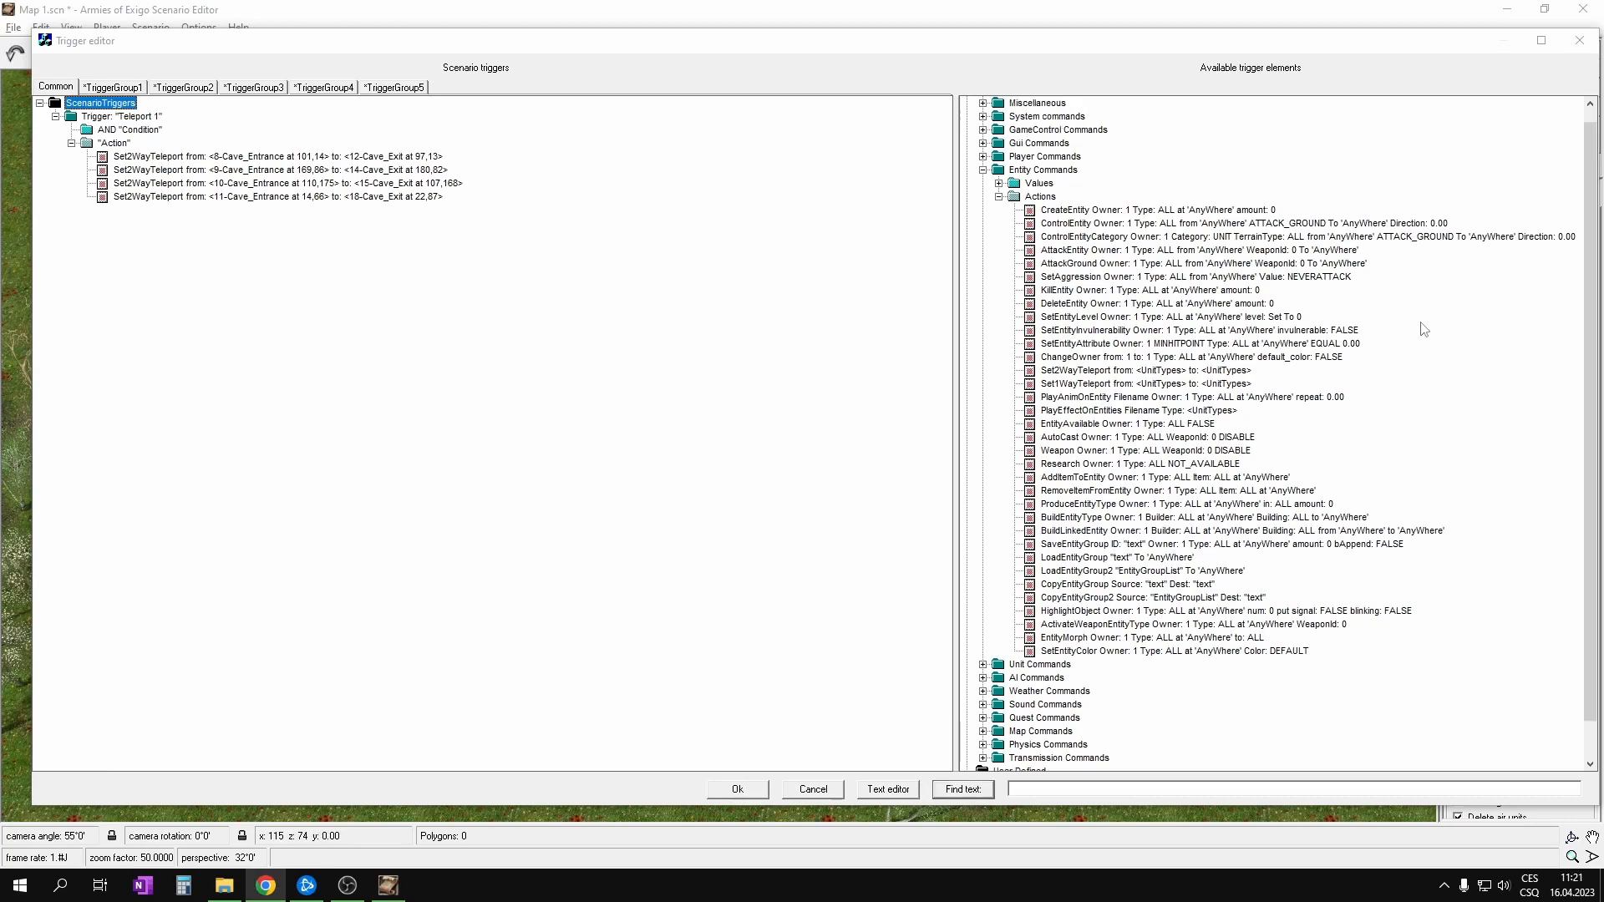
pyautogui.click(983, 143)
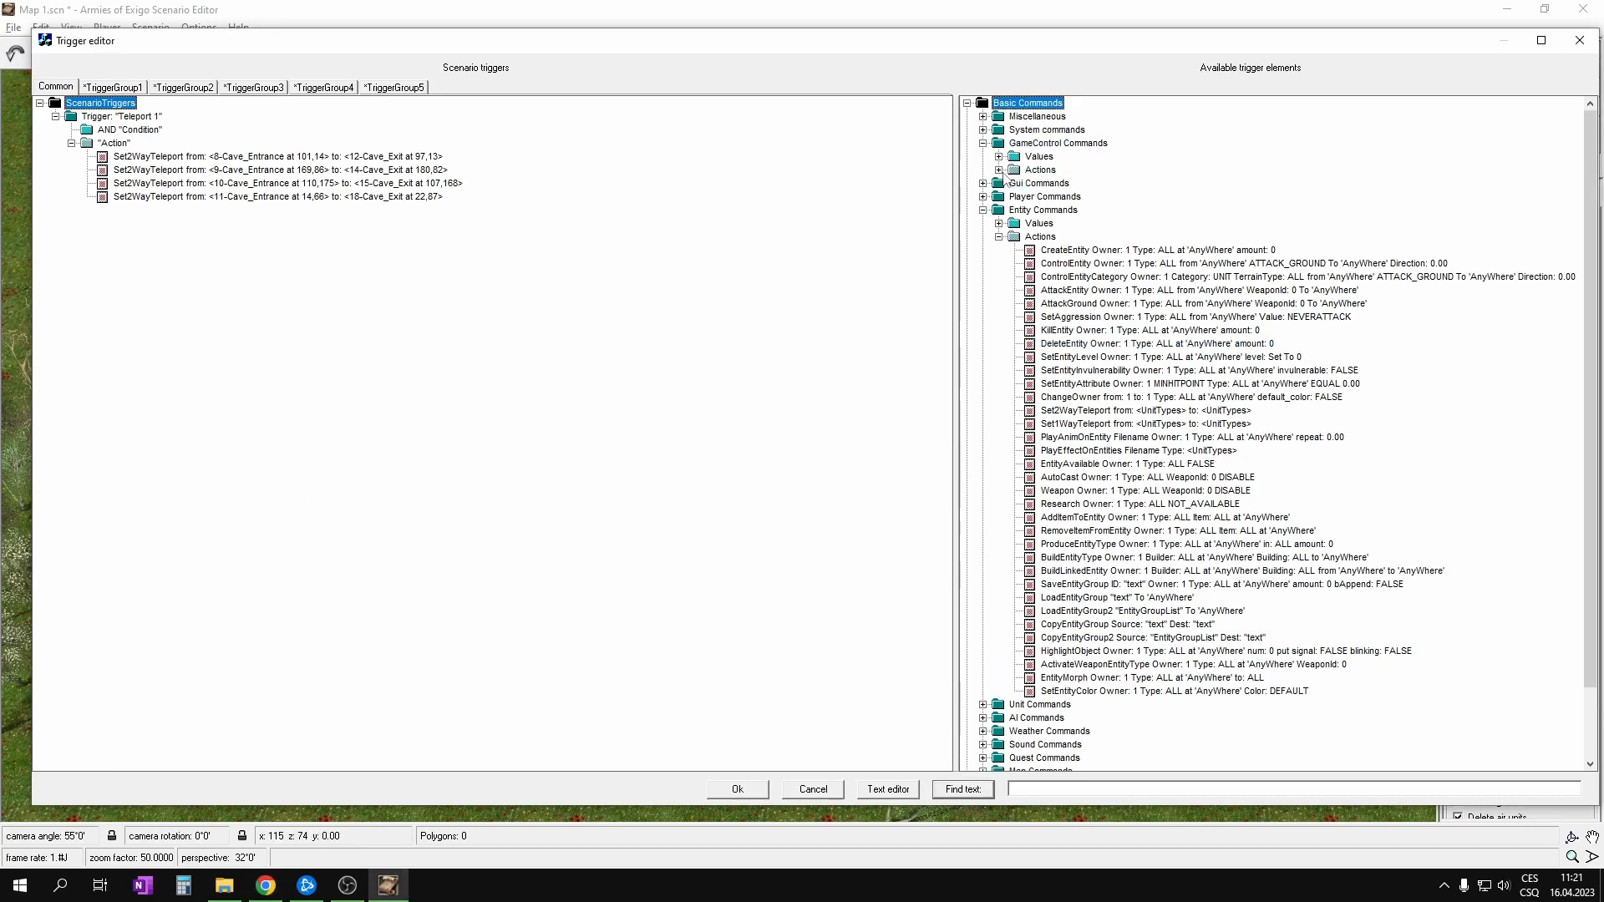
pyautogui.click(999, 169)
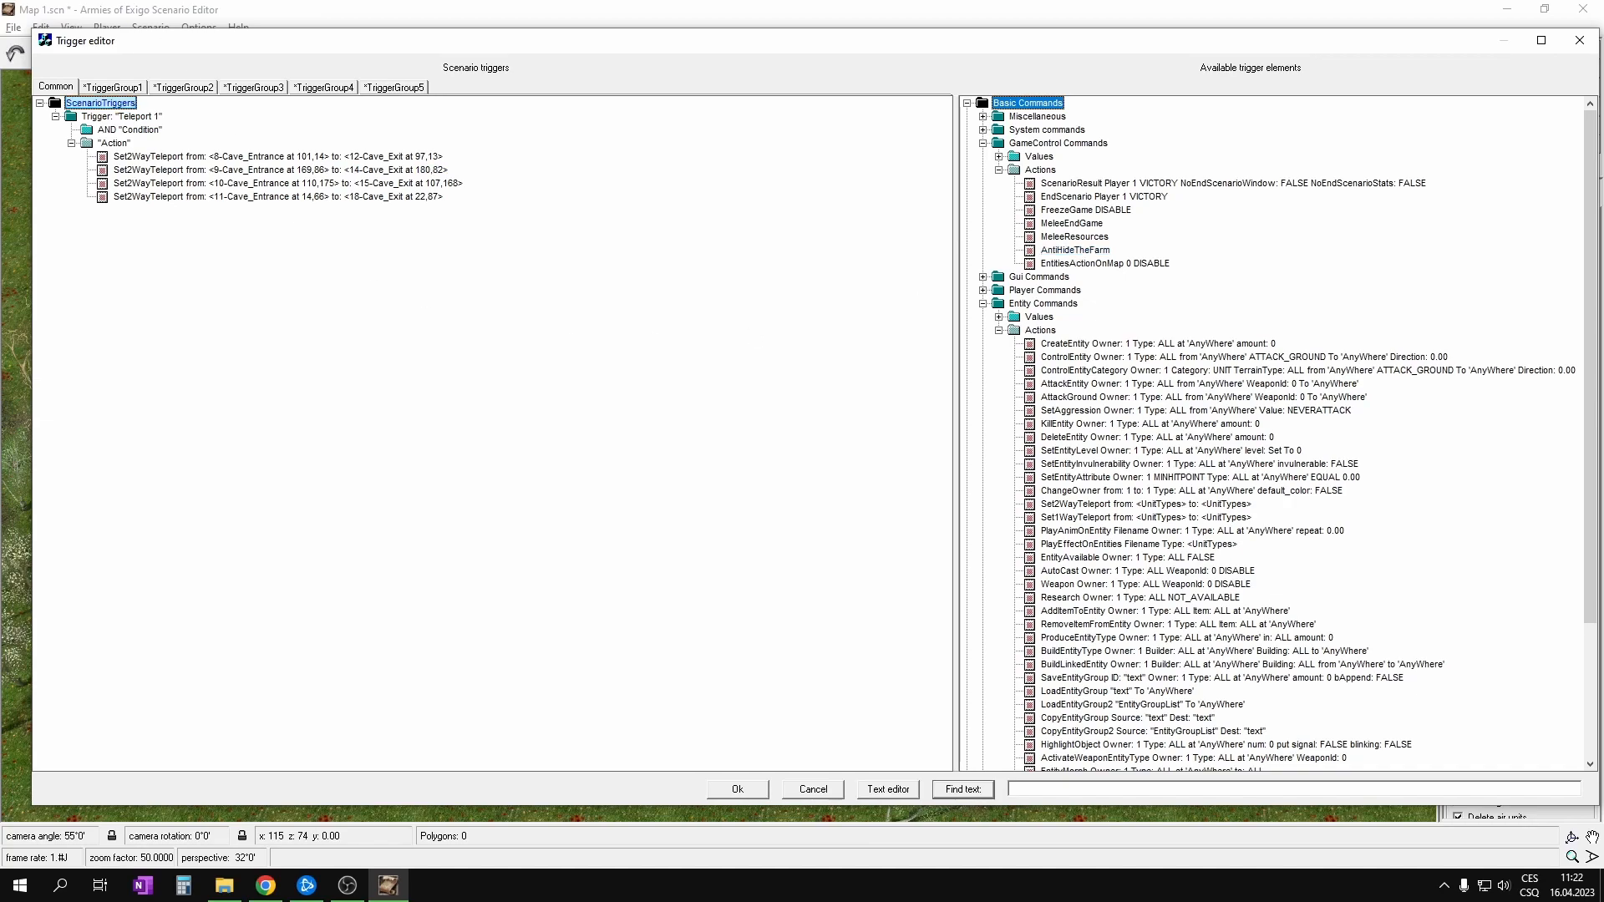
# Step: Add a new scenario trigger under ScenarioTriggers and select its Action folder
pyautogui.rightClick(55, 104)
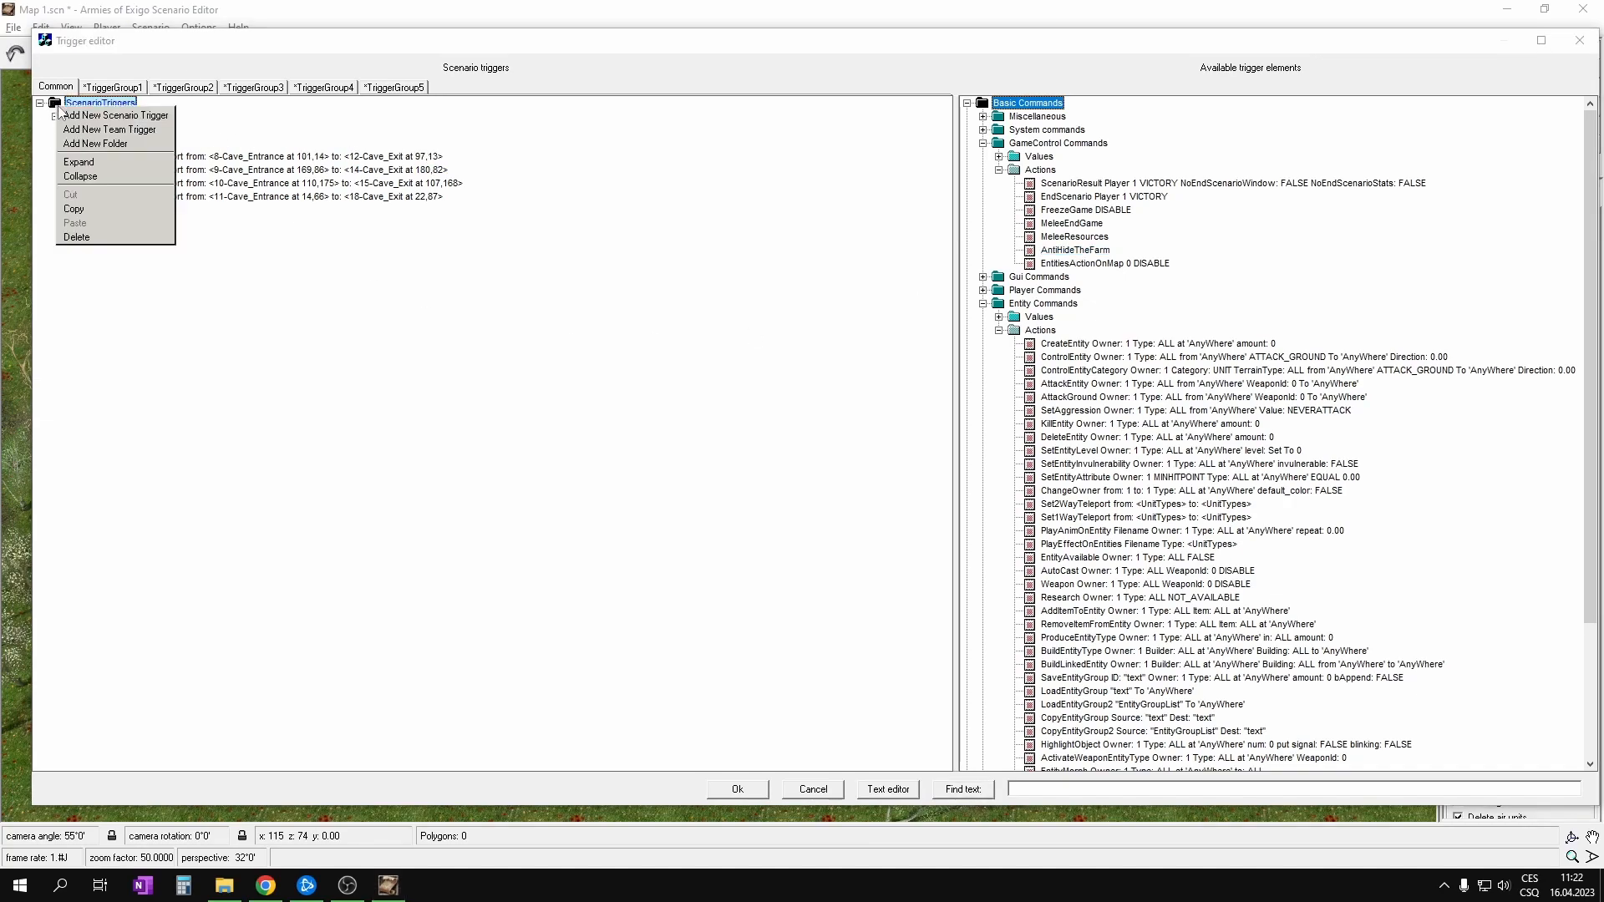
pyautogui.click(153, 136)
pyautogui.click(113, 237)
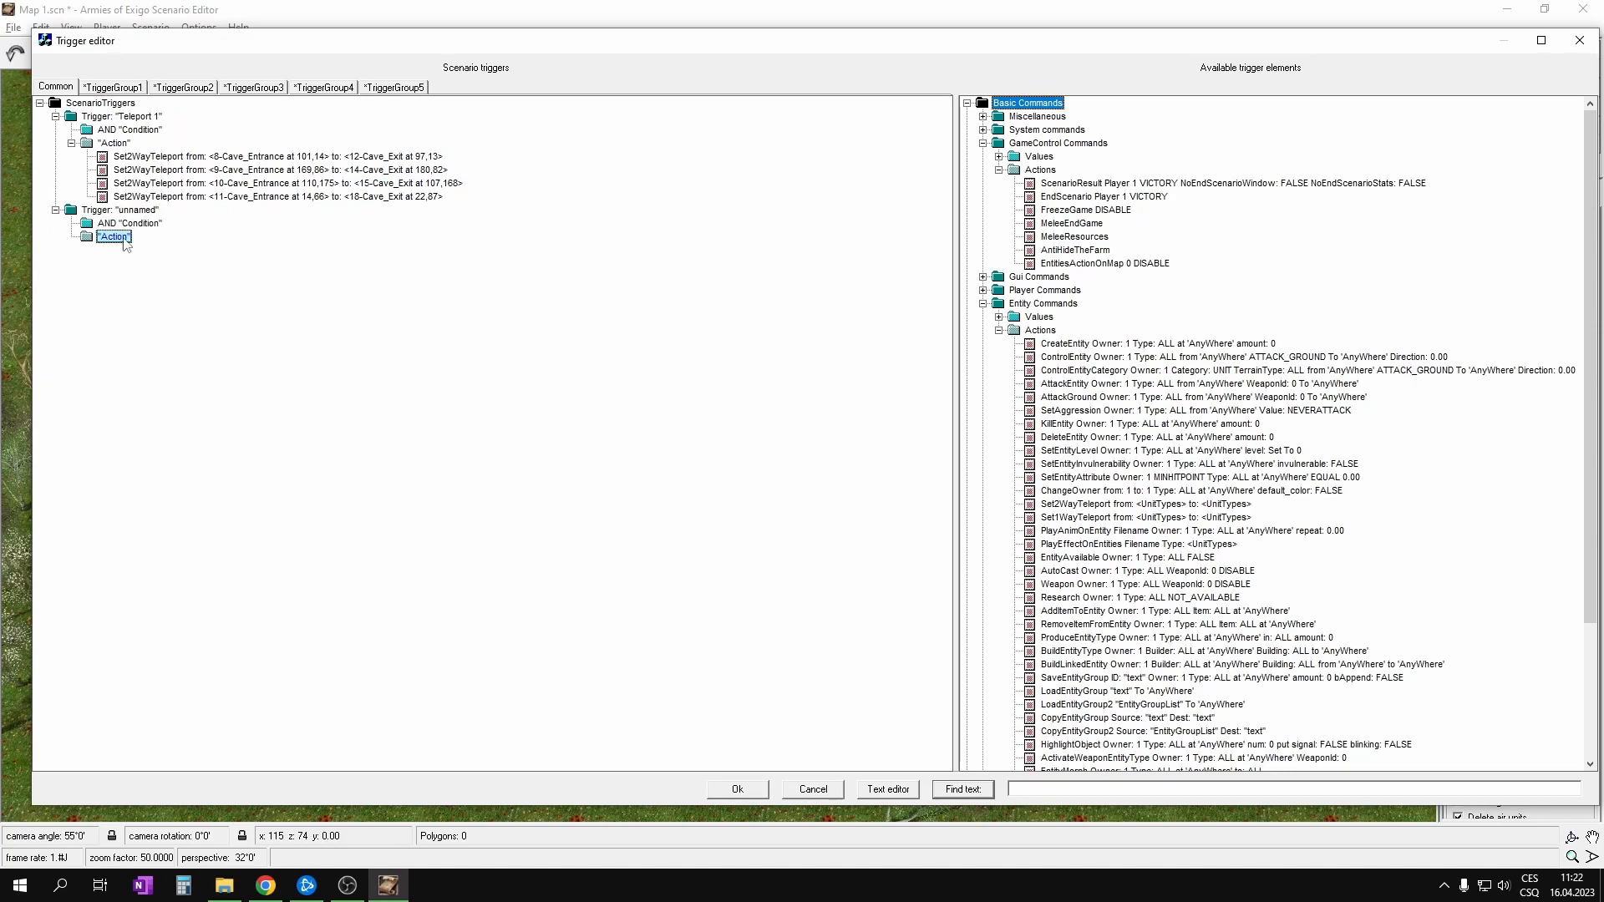
# Step: Add the MeleeEndGame, MeleeResources and AntiHideTheFarm actions to the unnamed trigger
pyautogui.doubleClick(1072, 224)
pyautogui.doubleClick(1061, 238)
pyautogui.doubleClick(1057, 249)
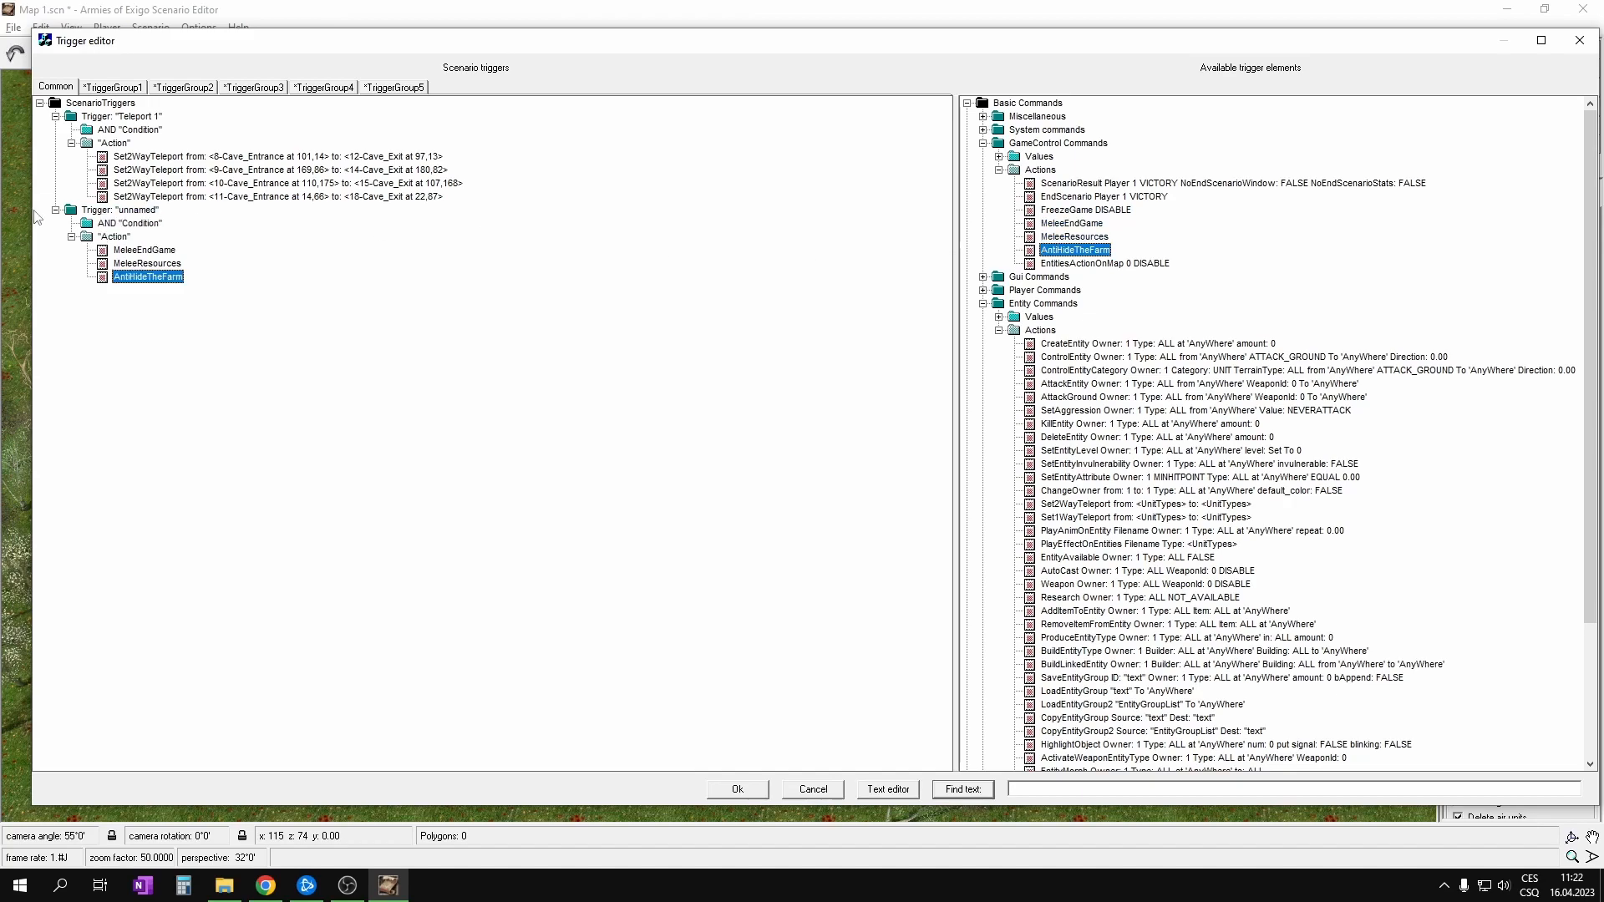
# Step: Rename the unnamed trigger as Map, accept the trigger changes and save the scenario
pyautogui.doubleClick(144, 212)
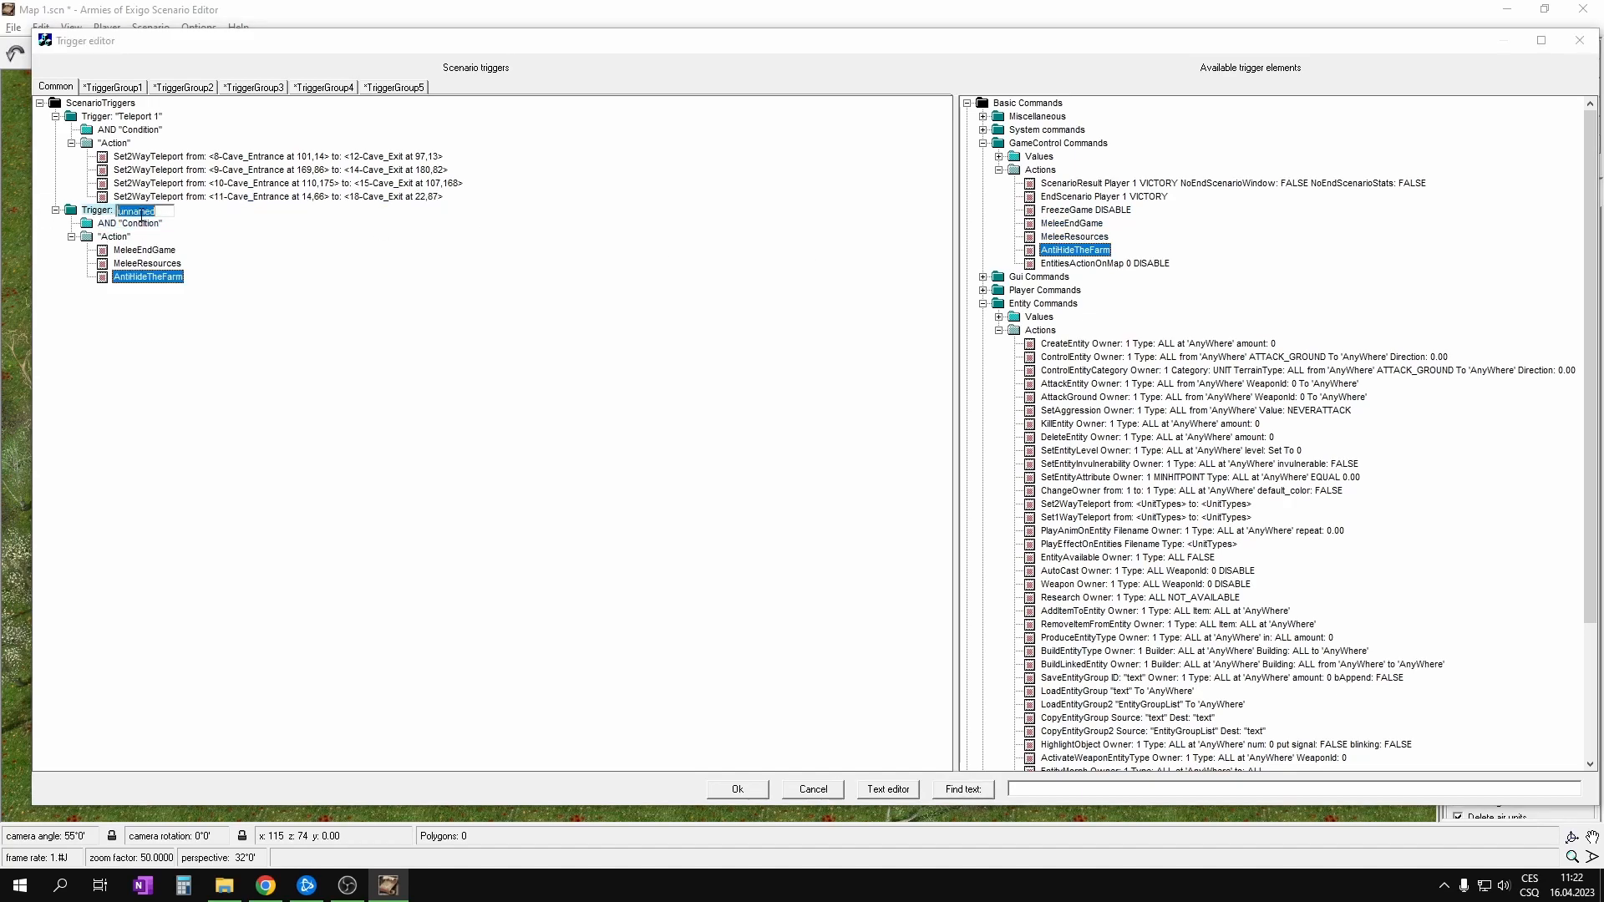
pyautogui.write('Map')
pyautogui.press('Return')
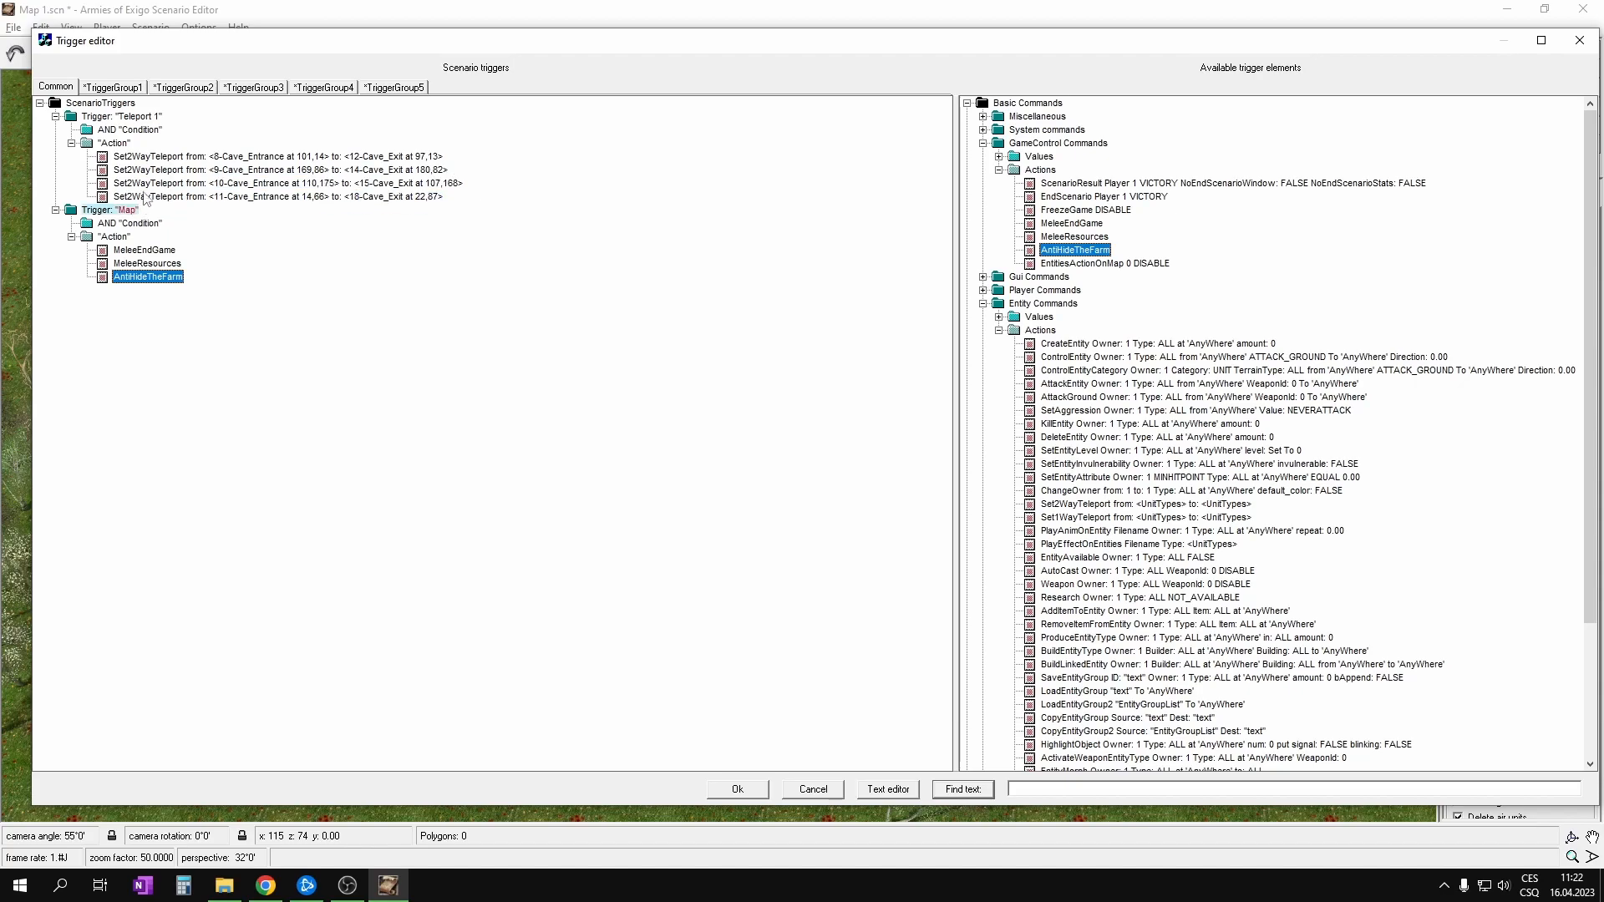
pyautogui.click(753, 792)
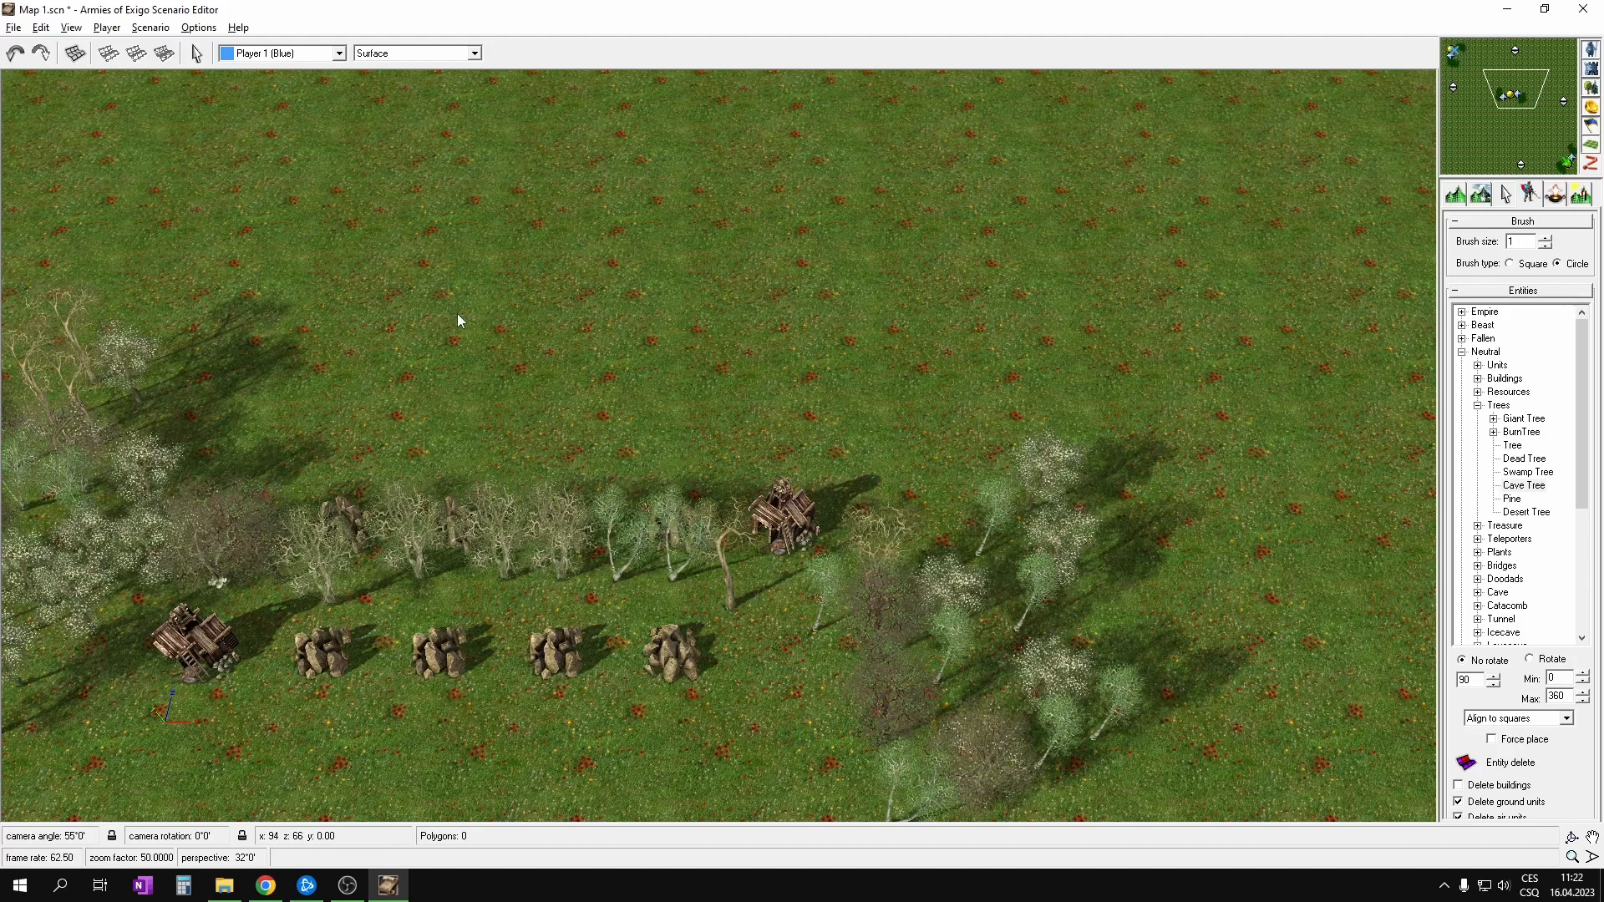
pyautogui.click(15, 27)
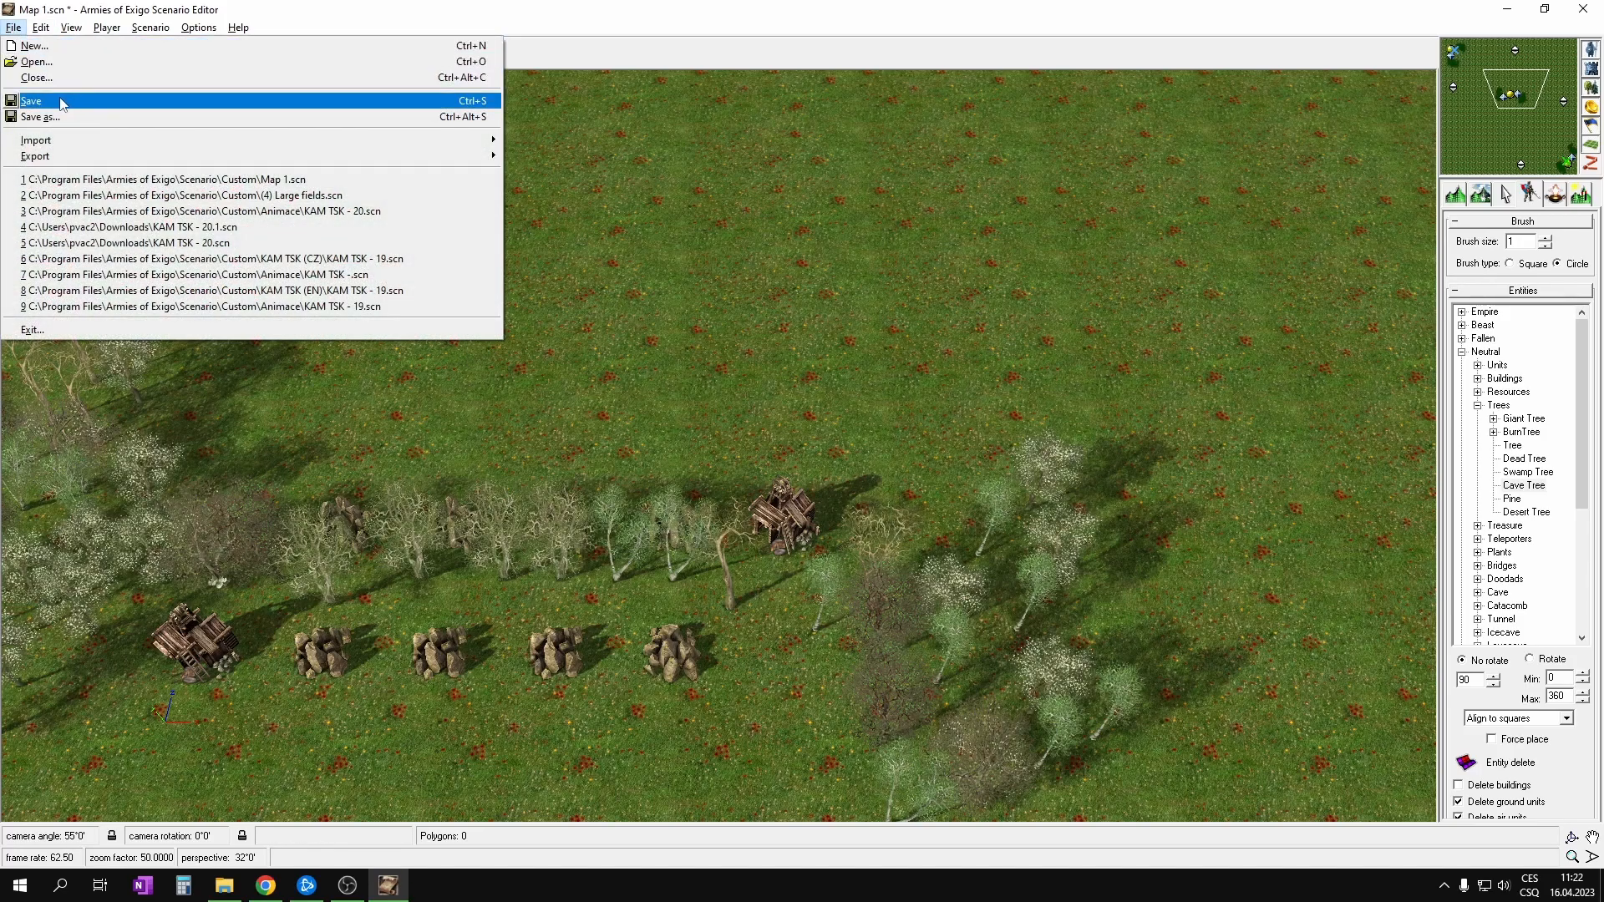
pyautogui.click(60, 101)
pyautogui.moveTo(1049, 298); pyautogui.dragTo(1076, 253, button='right')
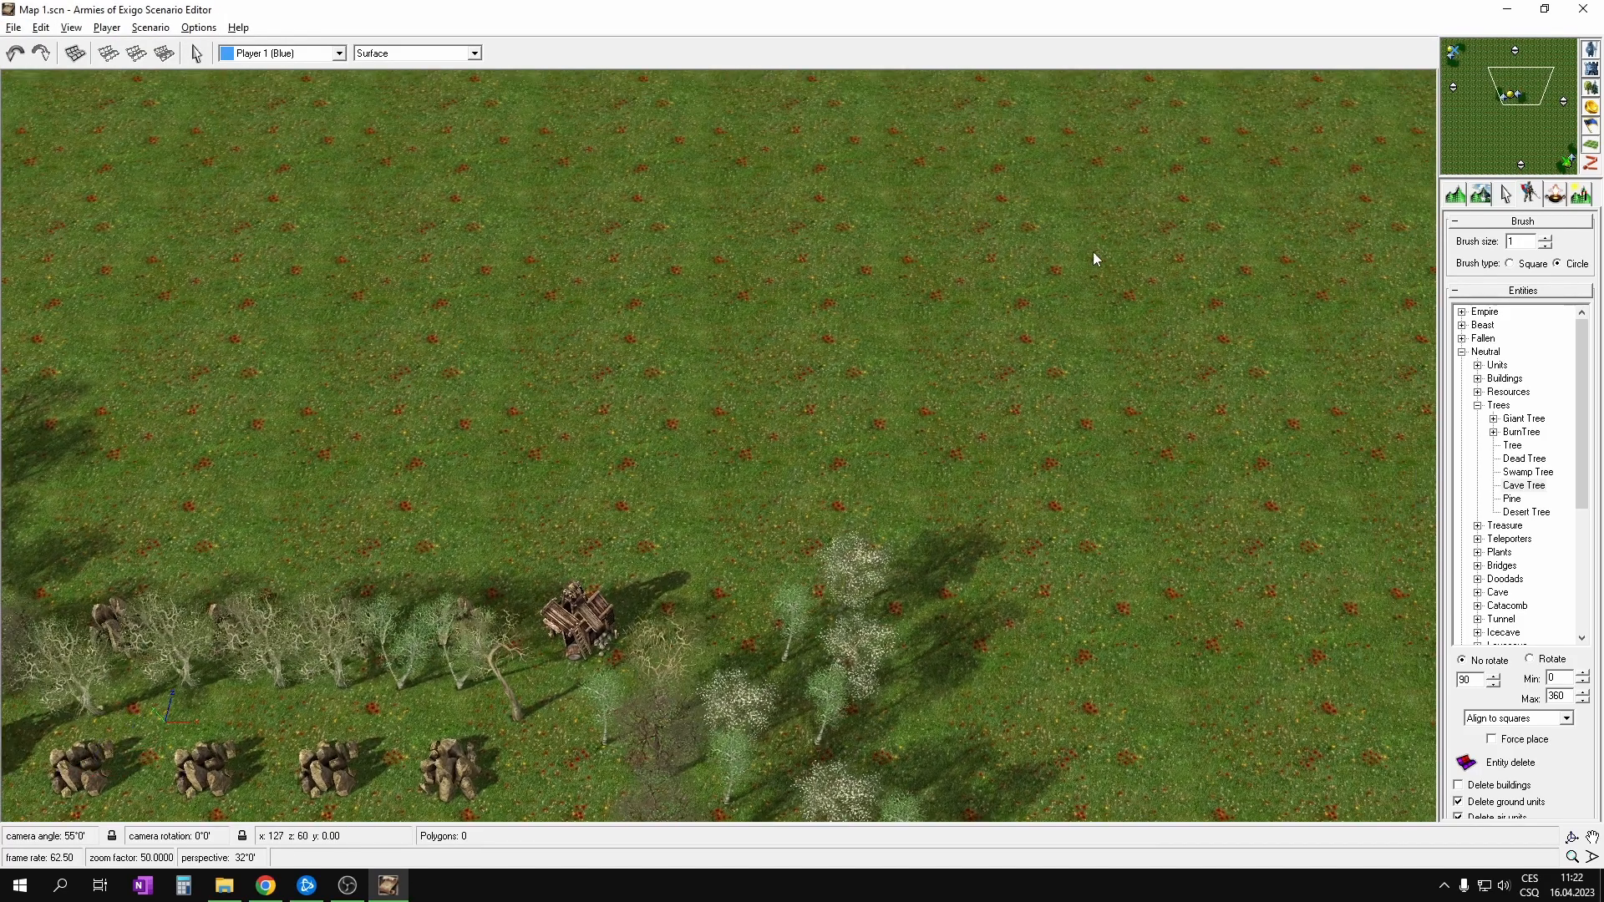
pyautogui.scroll(-4, 1076, 253)
pyautogui.moveTo(1542, 91); pyautogui.dragTo(1460, 57)
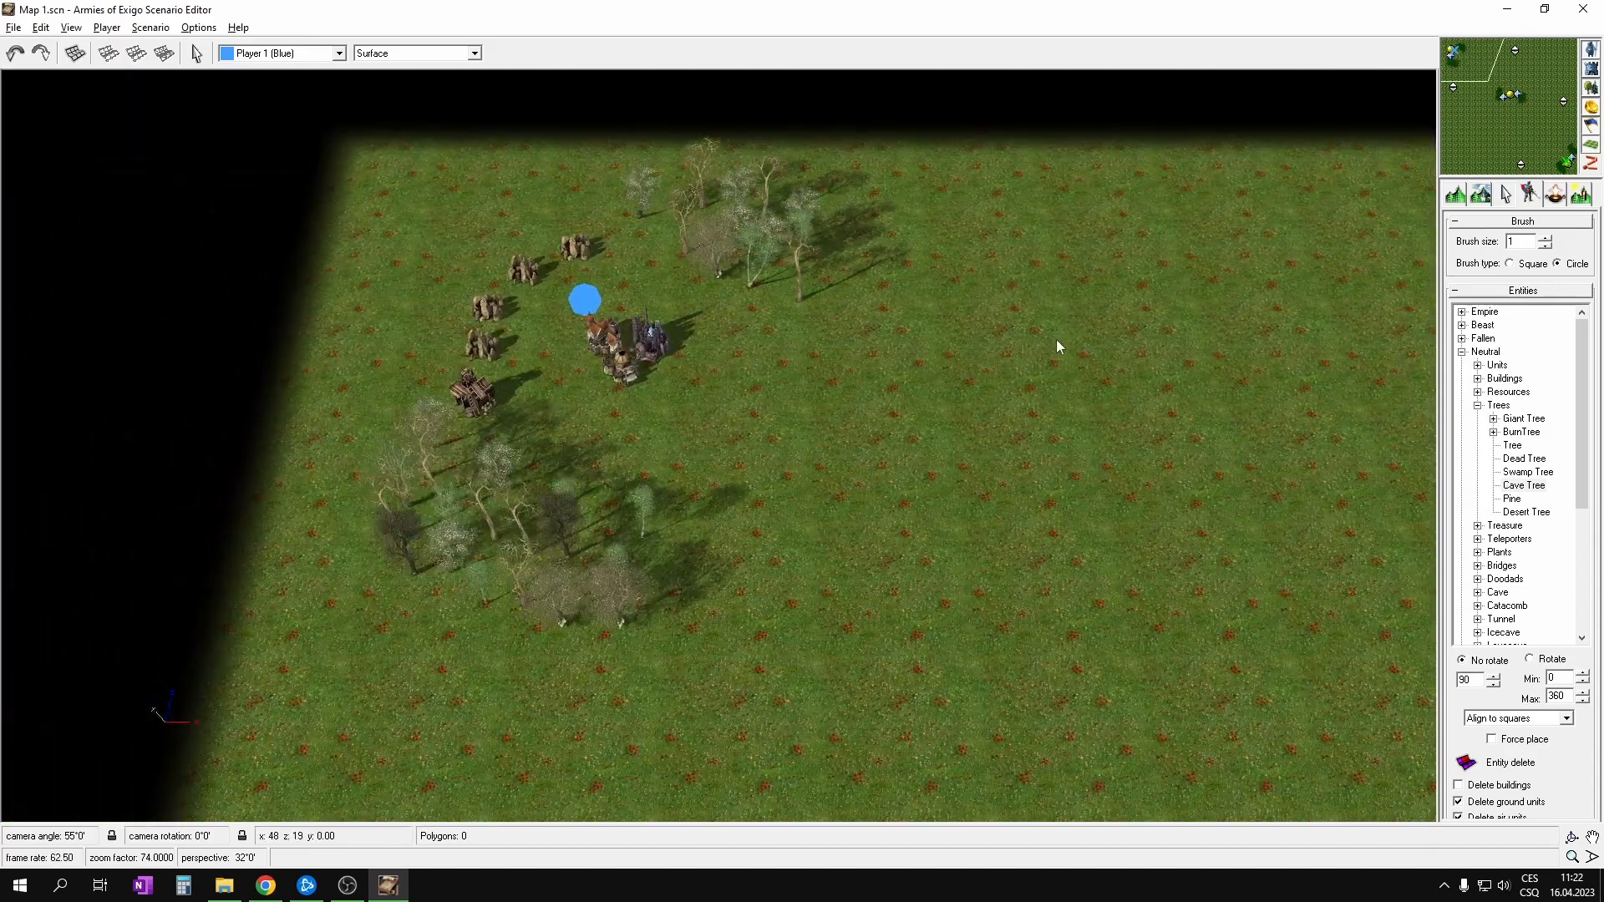
pyautogui.moveTo(1067, 338); pyautogui.dragTo(1130, 444, button='right')
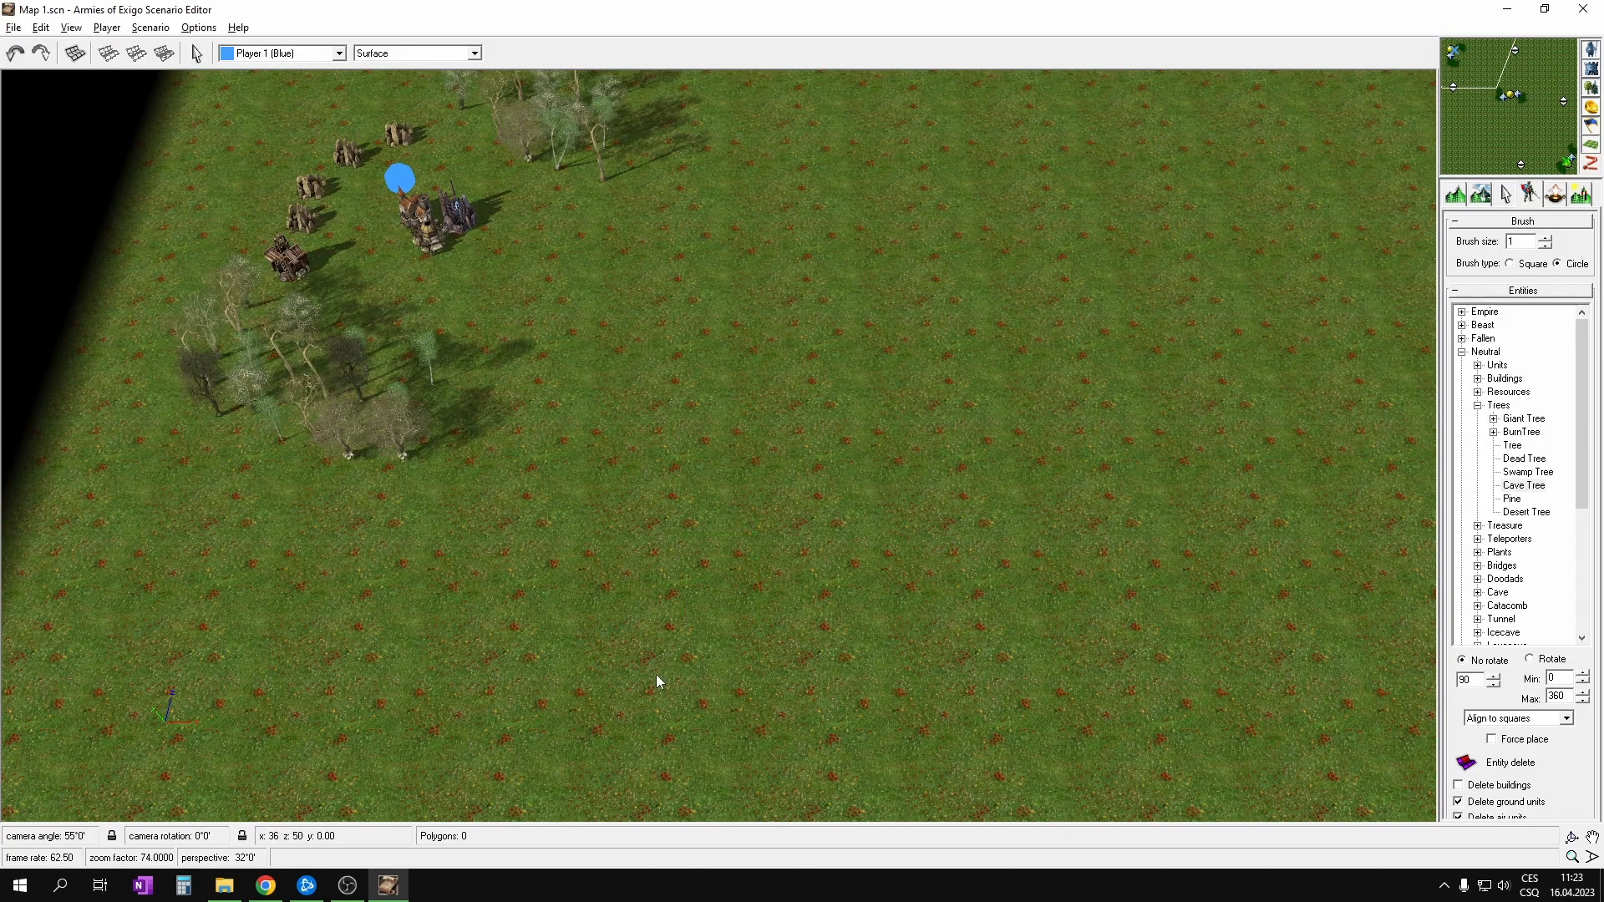
pyautogui.click(225, 887)
pyautogui.click(819, 398)
# Step: Check the map size in the Surface map's properties, leaving the settings as they are
pyautogui.click(155, 27)
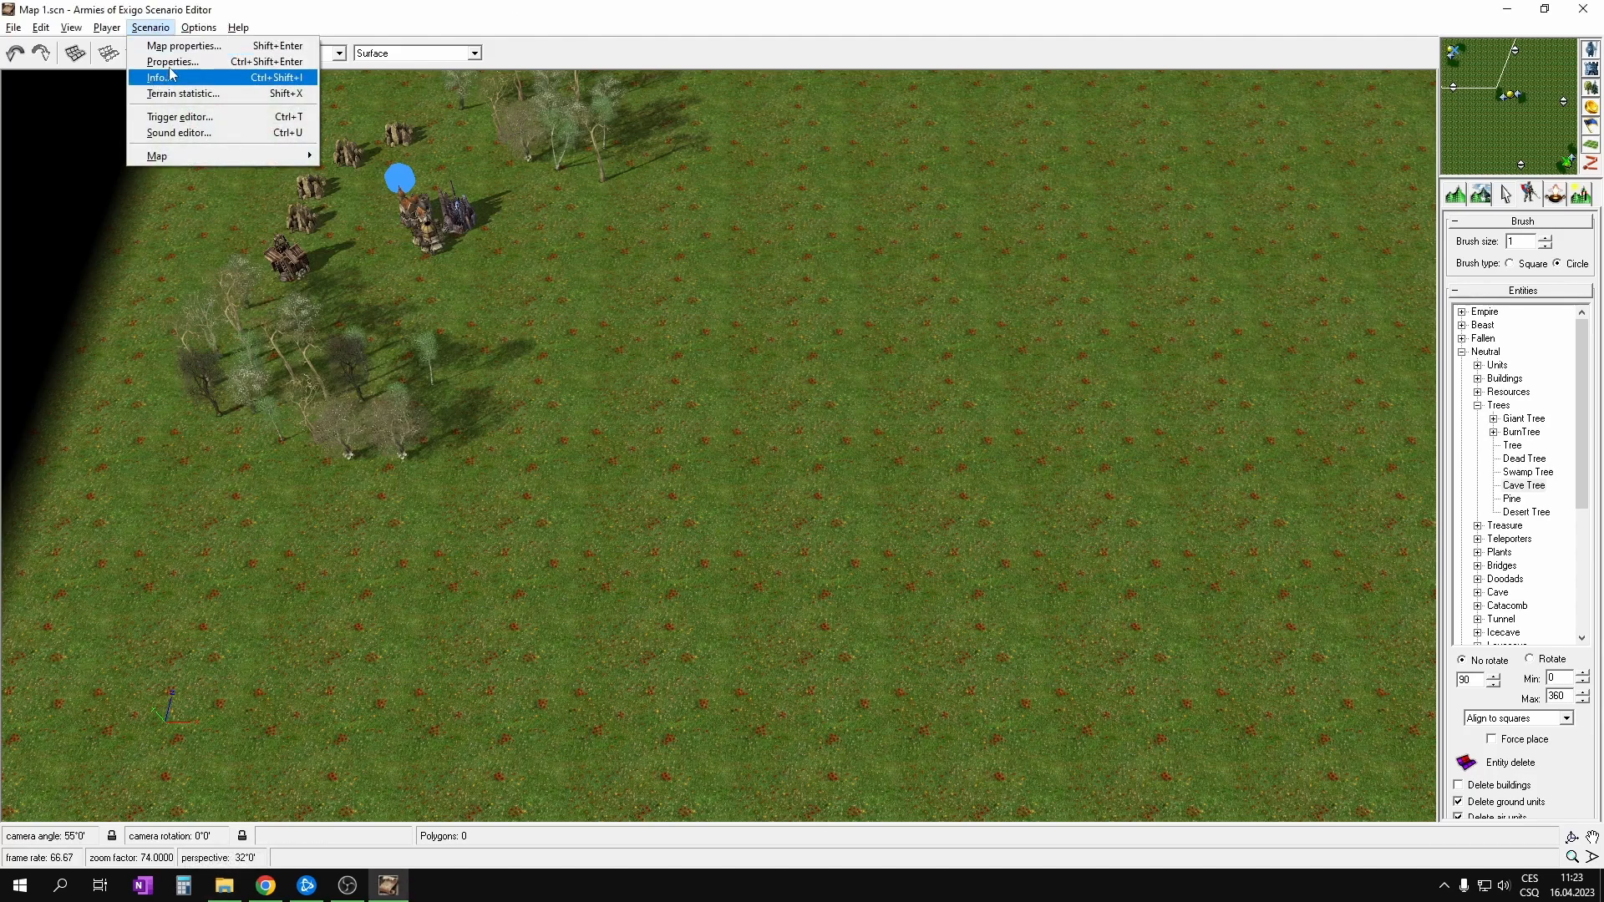
pyautogui.click(185, 47)
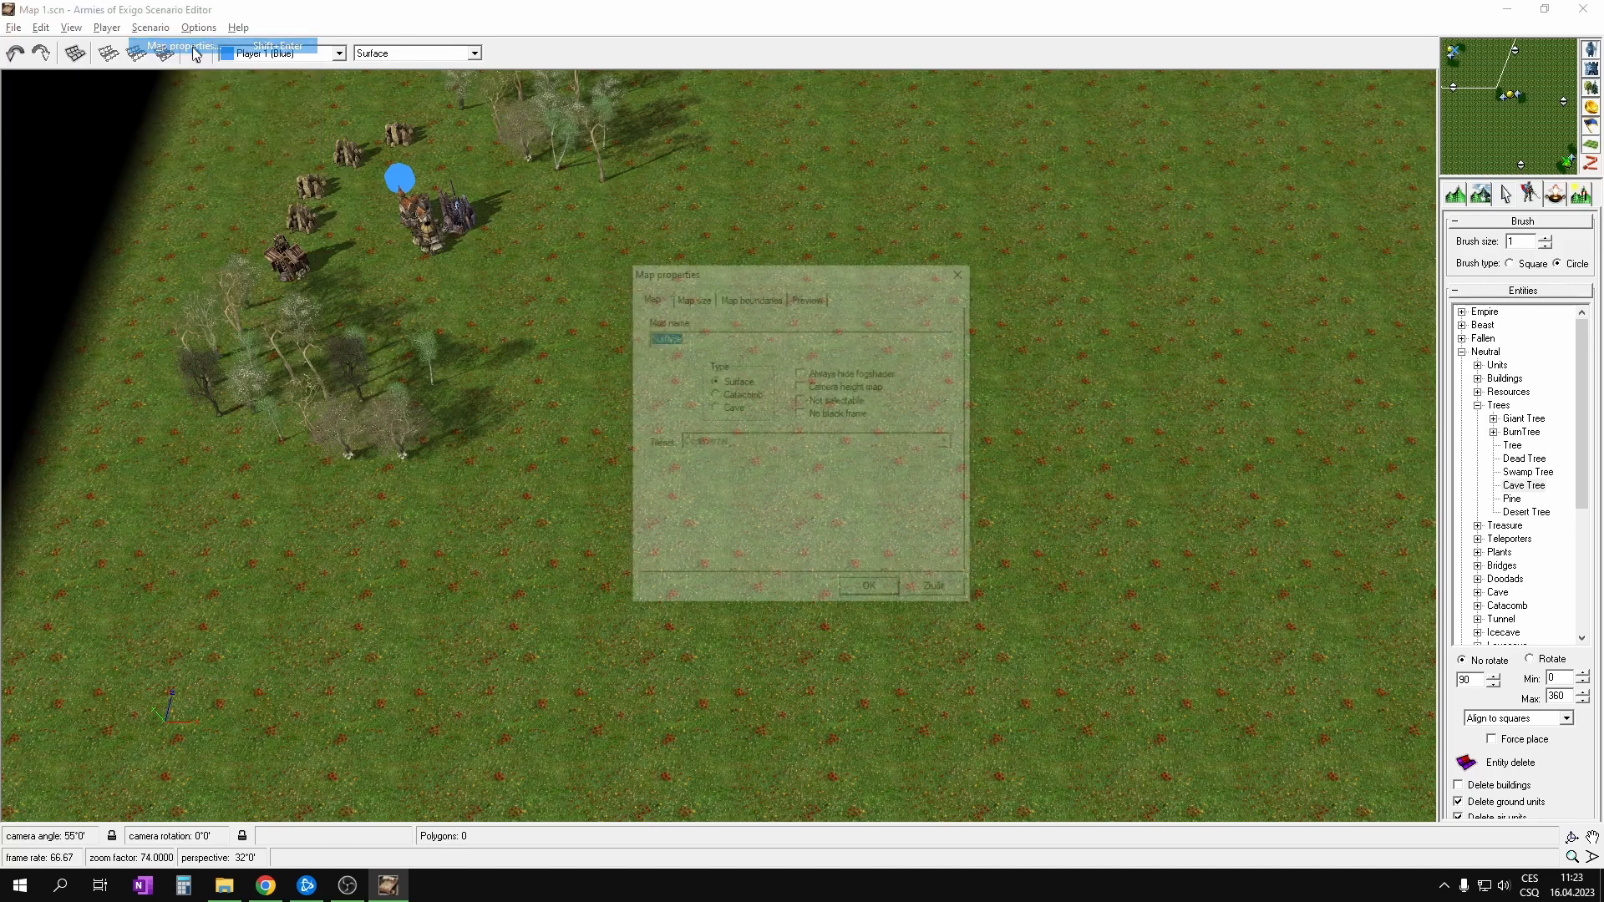
pyautogui.click(691, 296)
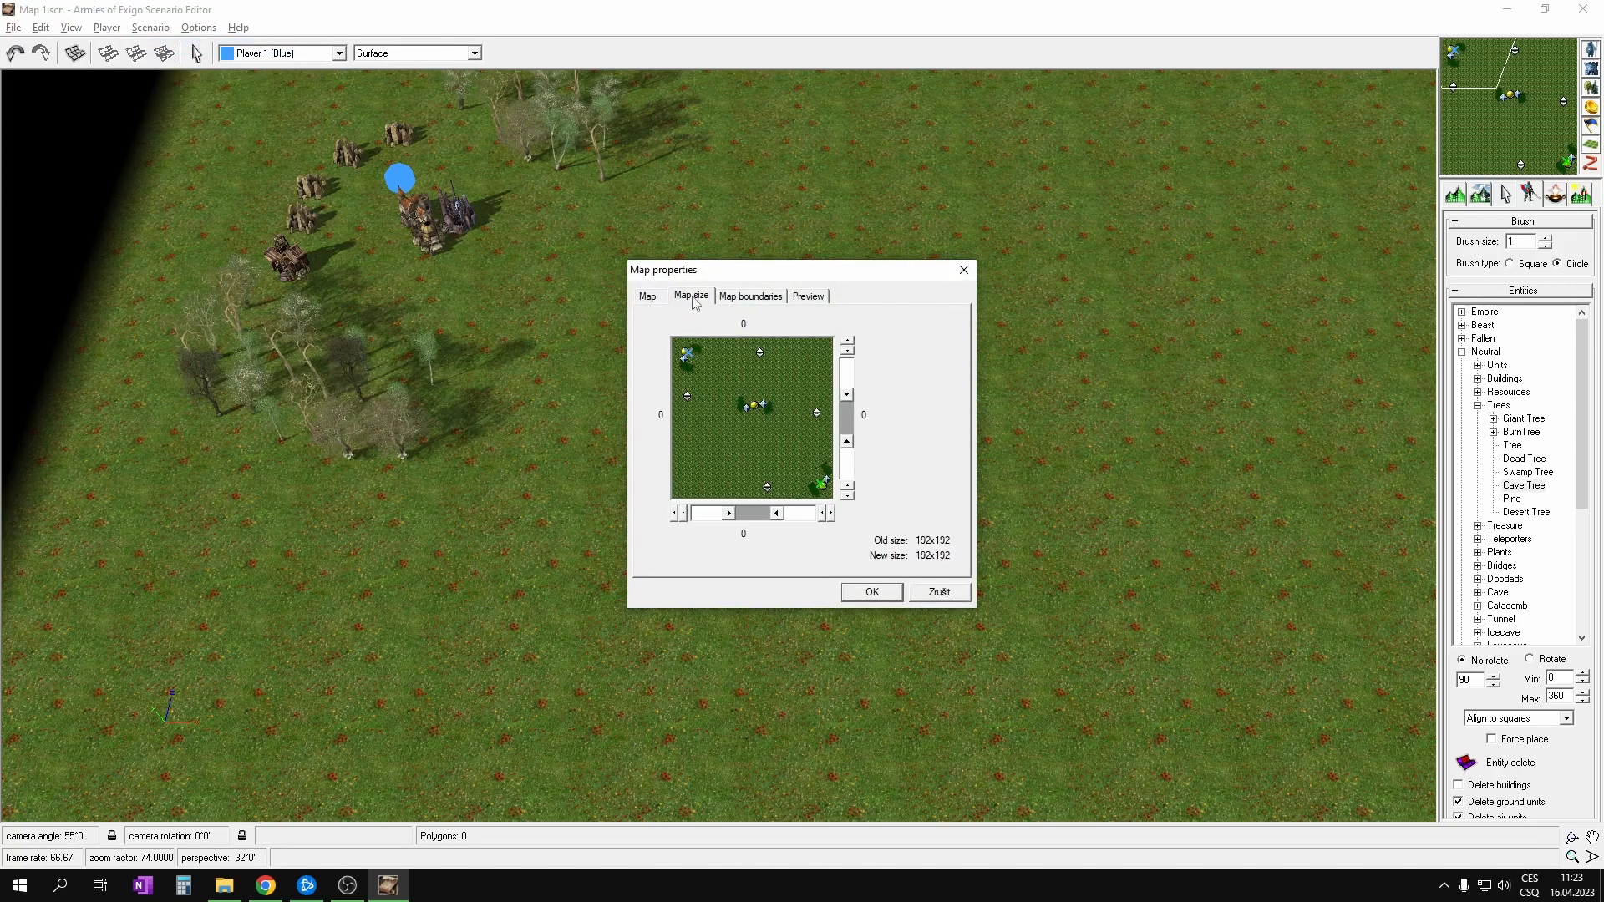
pyautogui.click(963, 269)
# Step: Look through the general, maps and info settings of the scenario properties without changing them
pyautogui.click(150, 27)
pyautogui.click(176, 62)
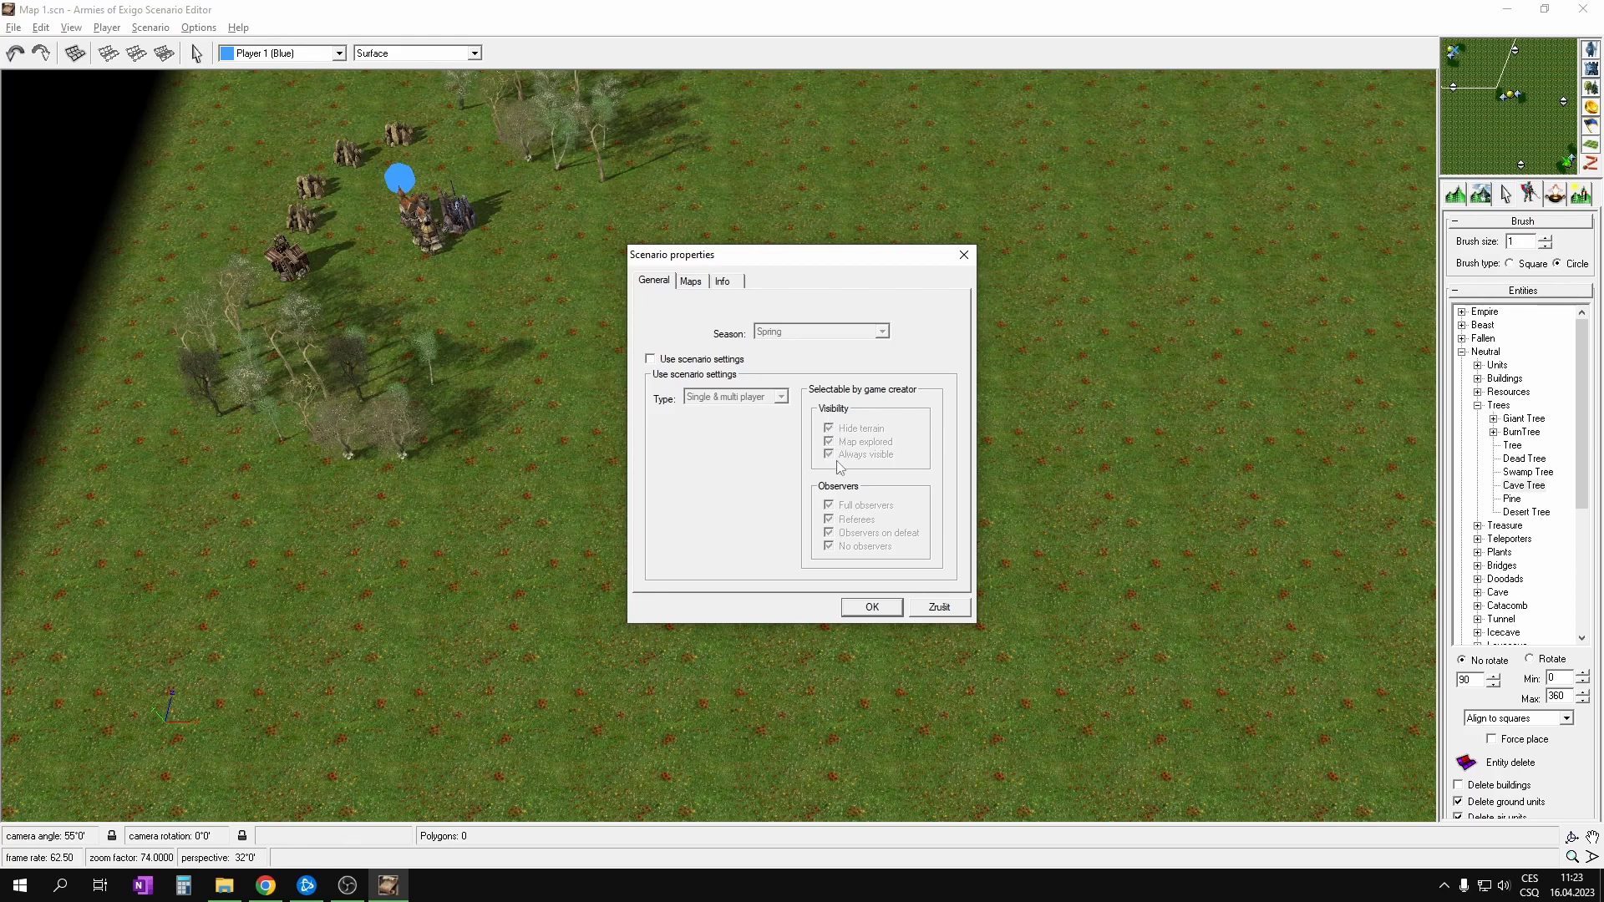
pyautogui.click(694, 282)
pyautogui.click(728, 282)
pyautogui.click(656, 284)
pyautogui.click(966, 256)
# Step: Launch Exigo_fullscreen from the Armies of Exigo program folder to test the map
pyautogui.moveTo(949, 305); pyautogui.dragTo(1147, 520, button='middle')
pyautogui.click(224, 886)
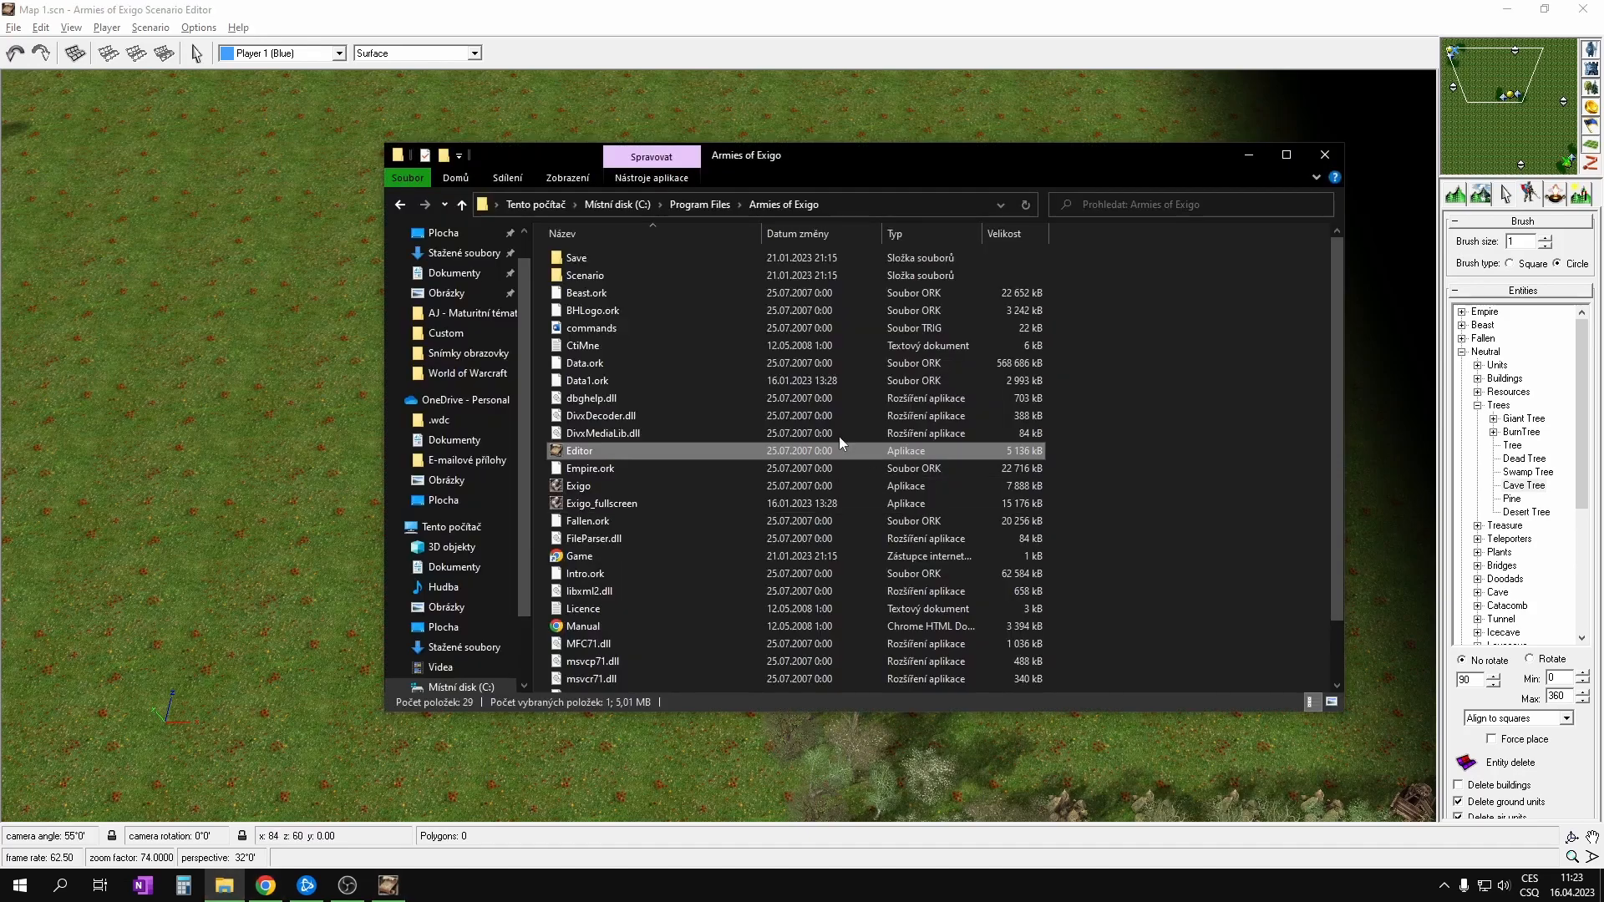
pyautogui.doubleClick(615, 504)
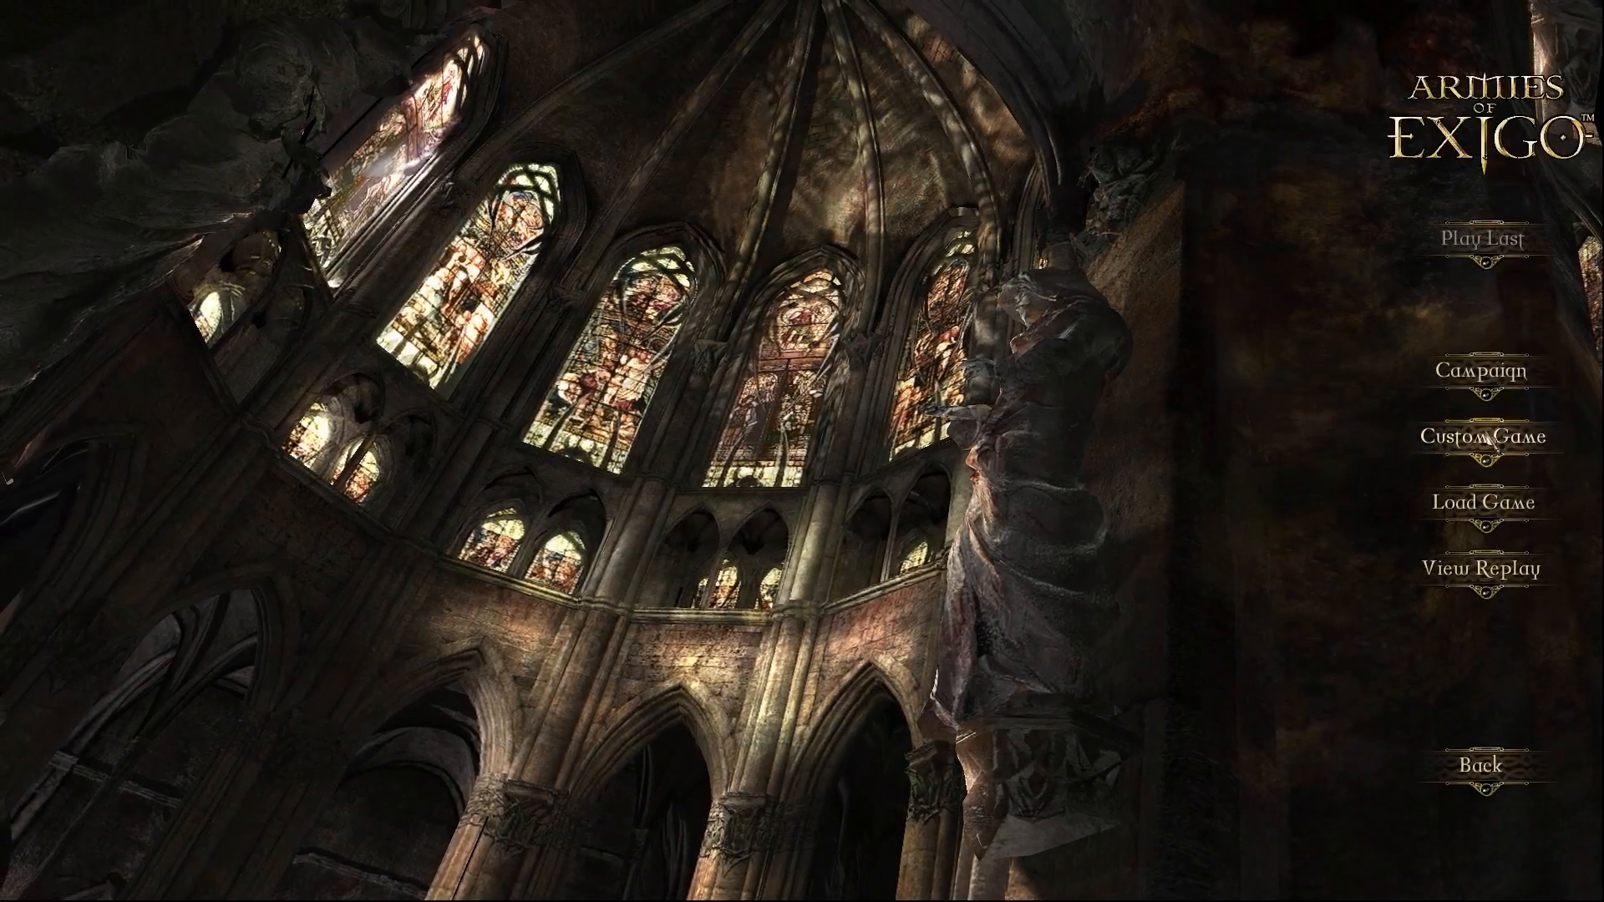
pyautogui.click(1503, 443)
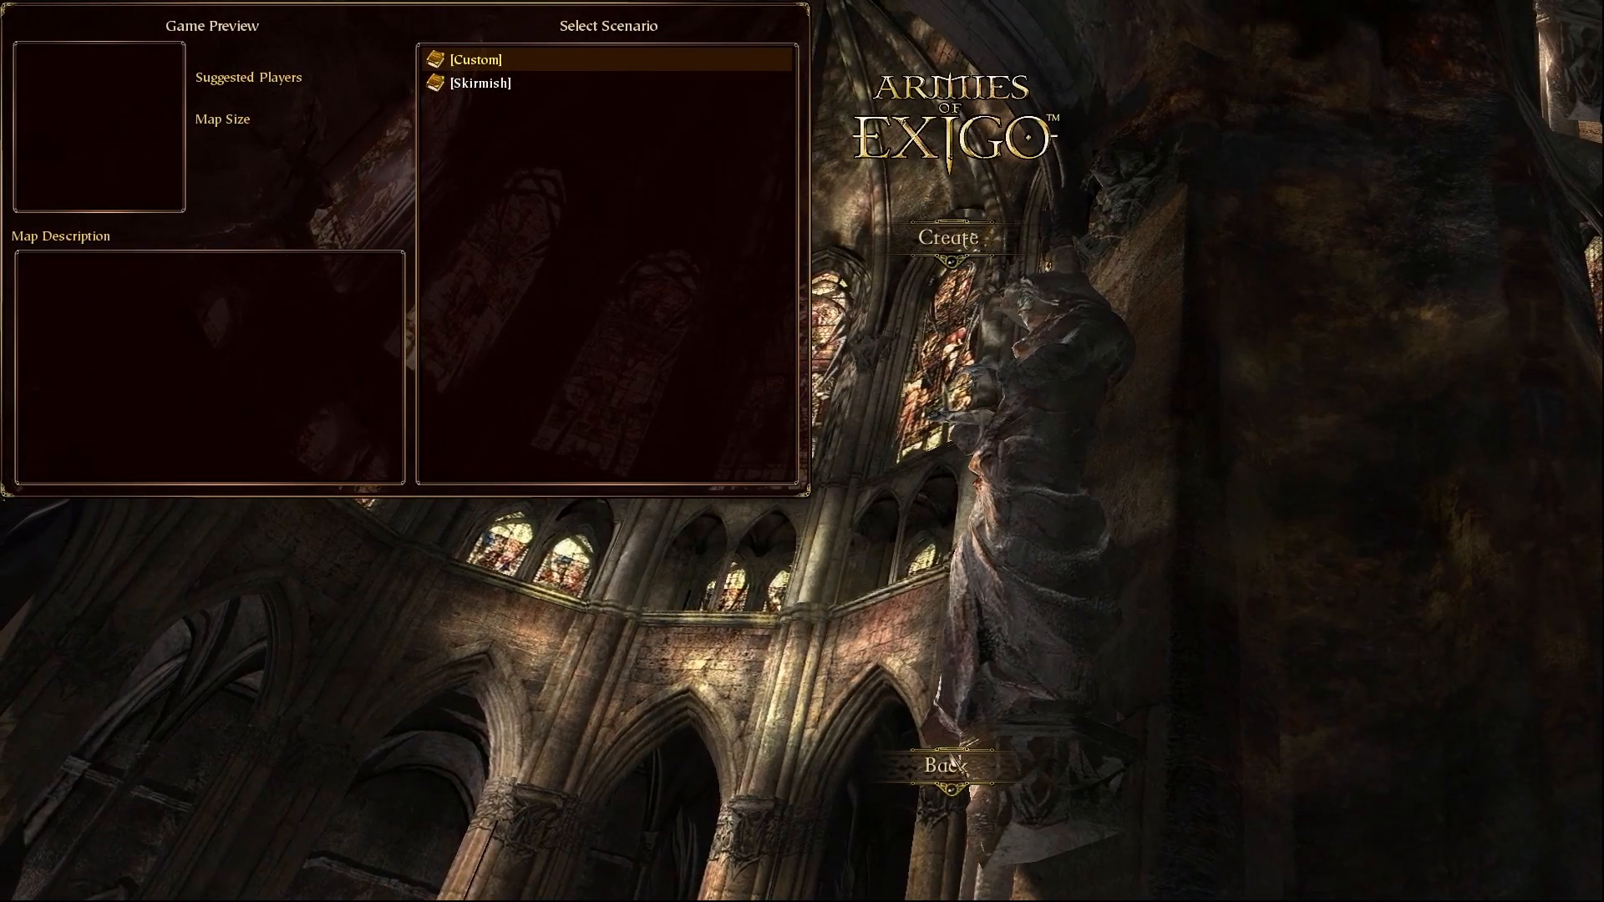
pyautogui.click(948, 764)
pyautogui.click(1486, 764)
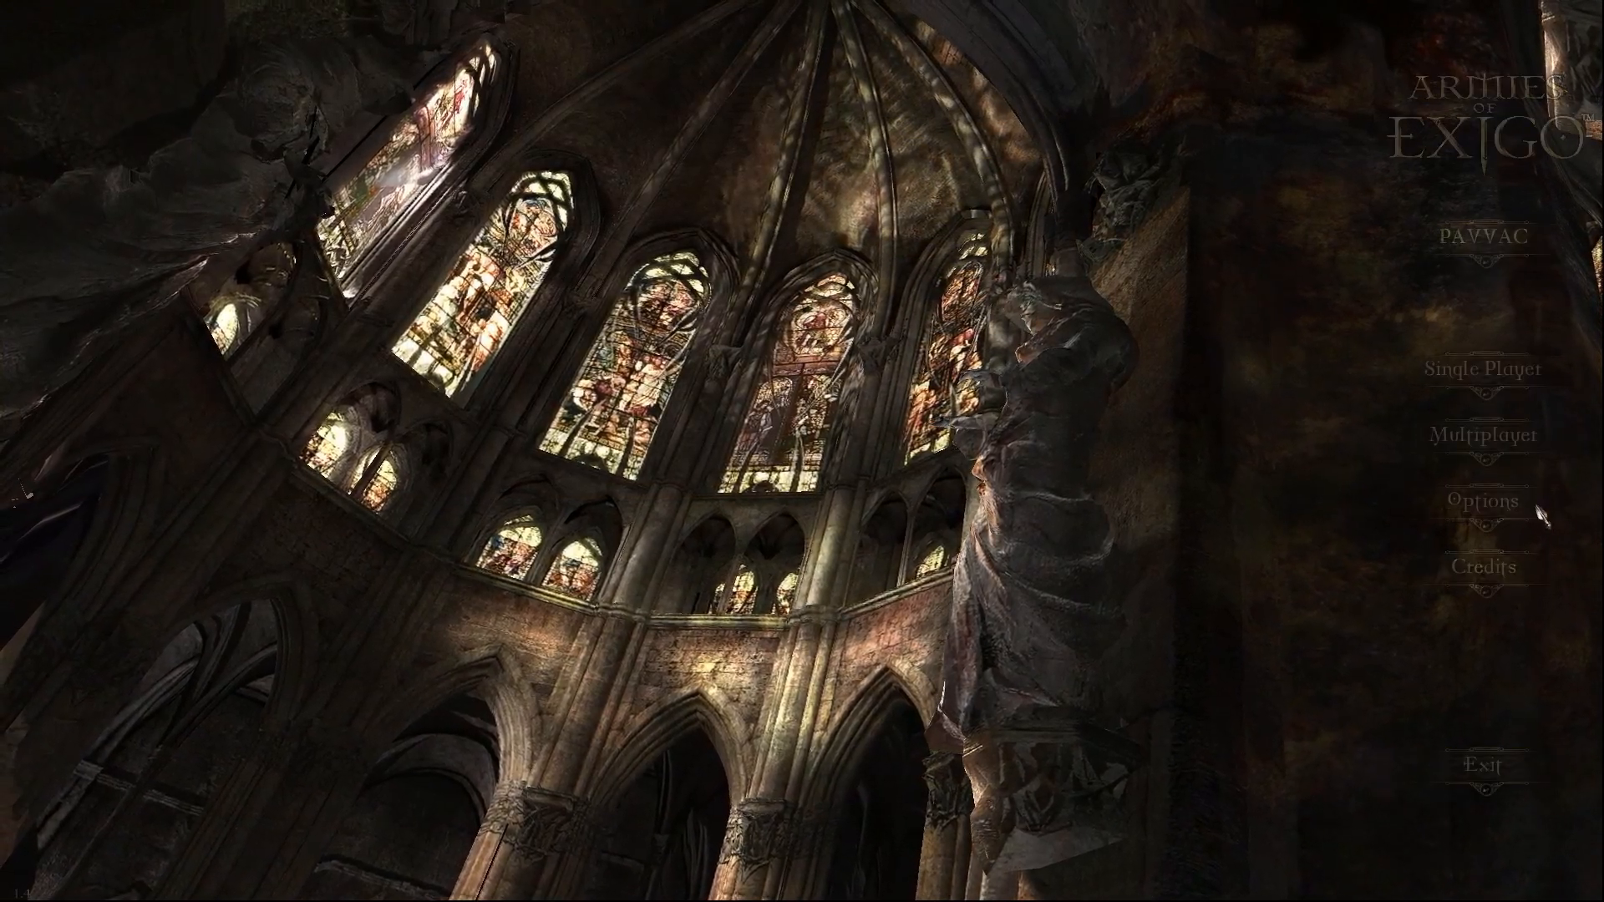
pyautogui.click(1485, 379)
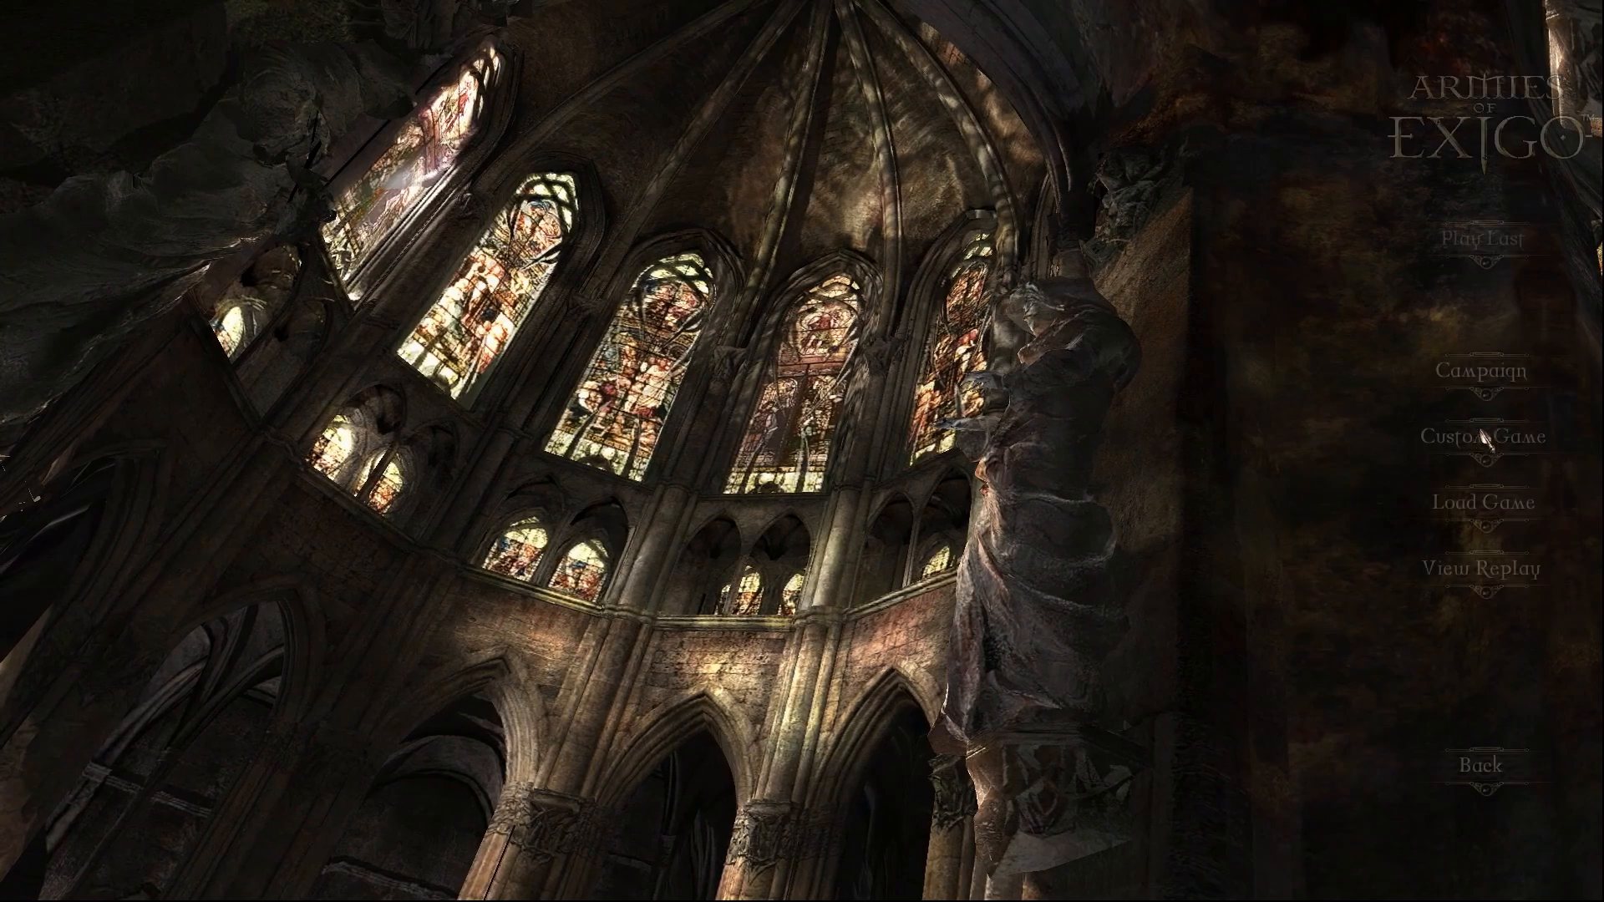
# Step: Create a single-player custom game with the scenario Map 1 from the Custom folder
pyautogui.click(1482, 439)
pyautogui.doubleClick(525, 60)
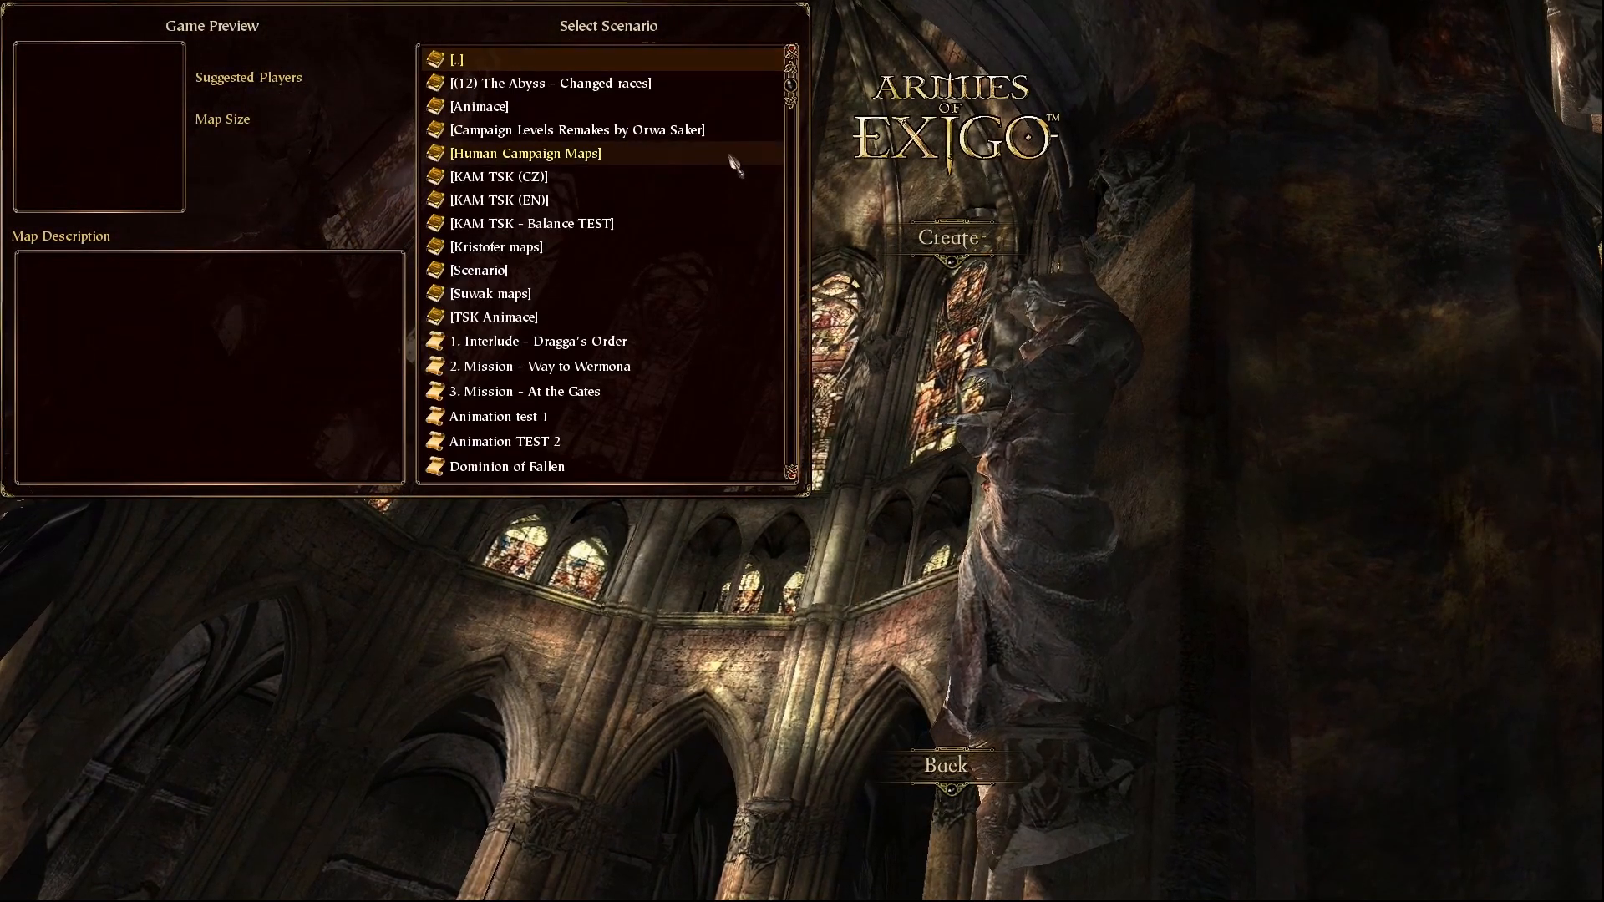
pyautogui.moveTo(792, 84); pyautogui.dragTo(808, 227)
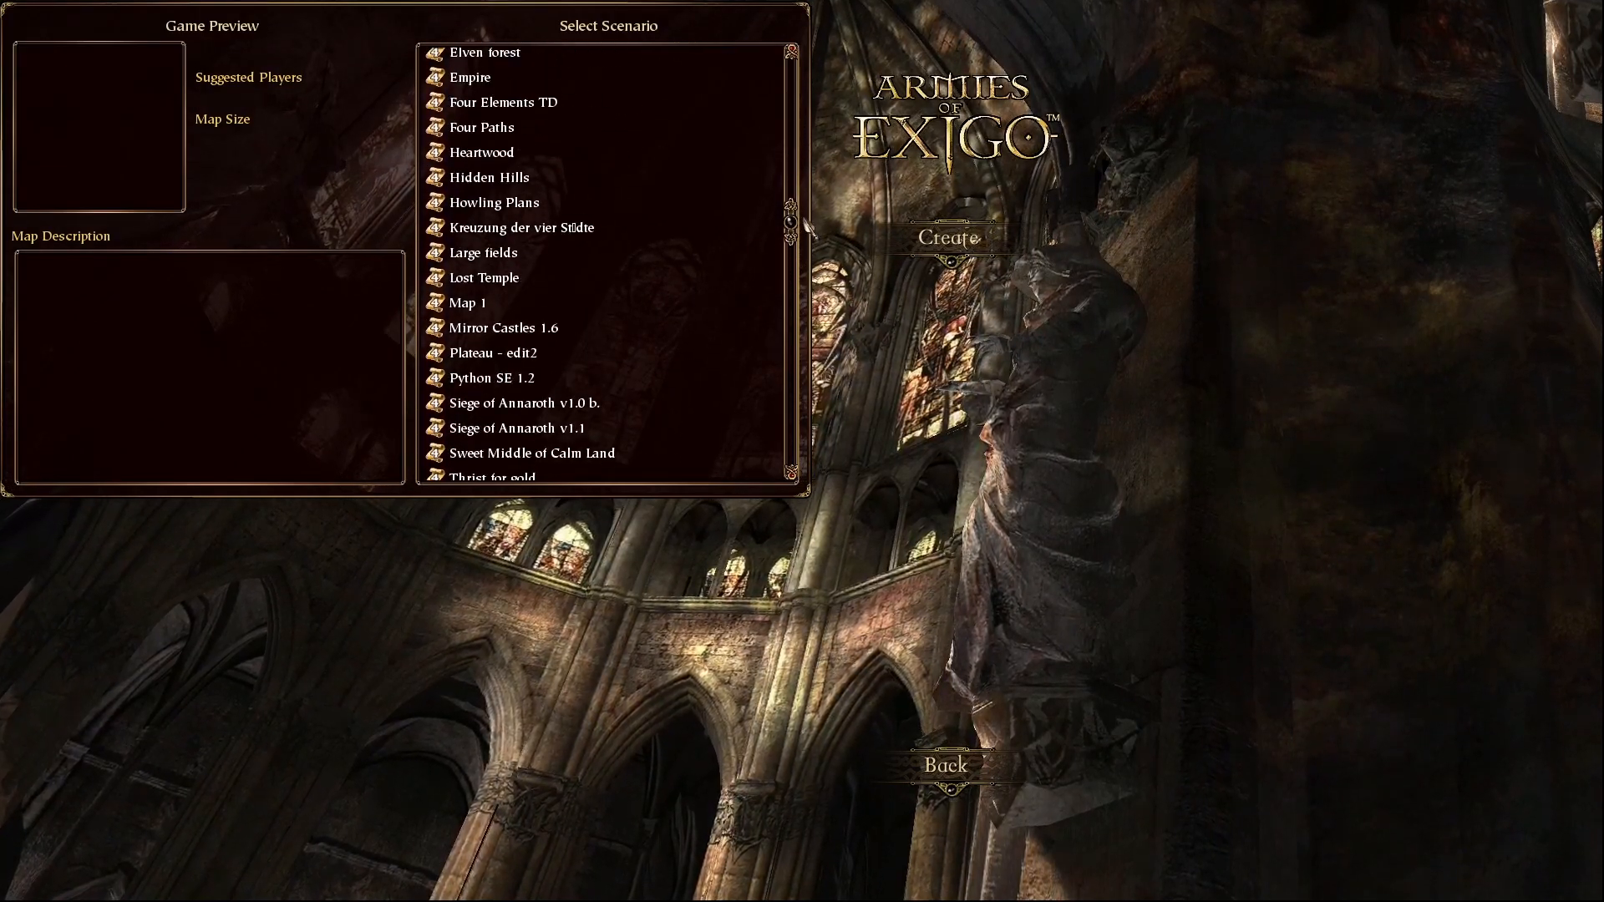
pyautogui.click(488, 304)
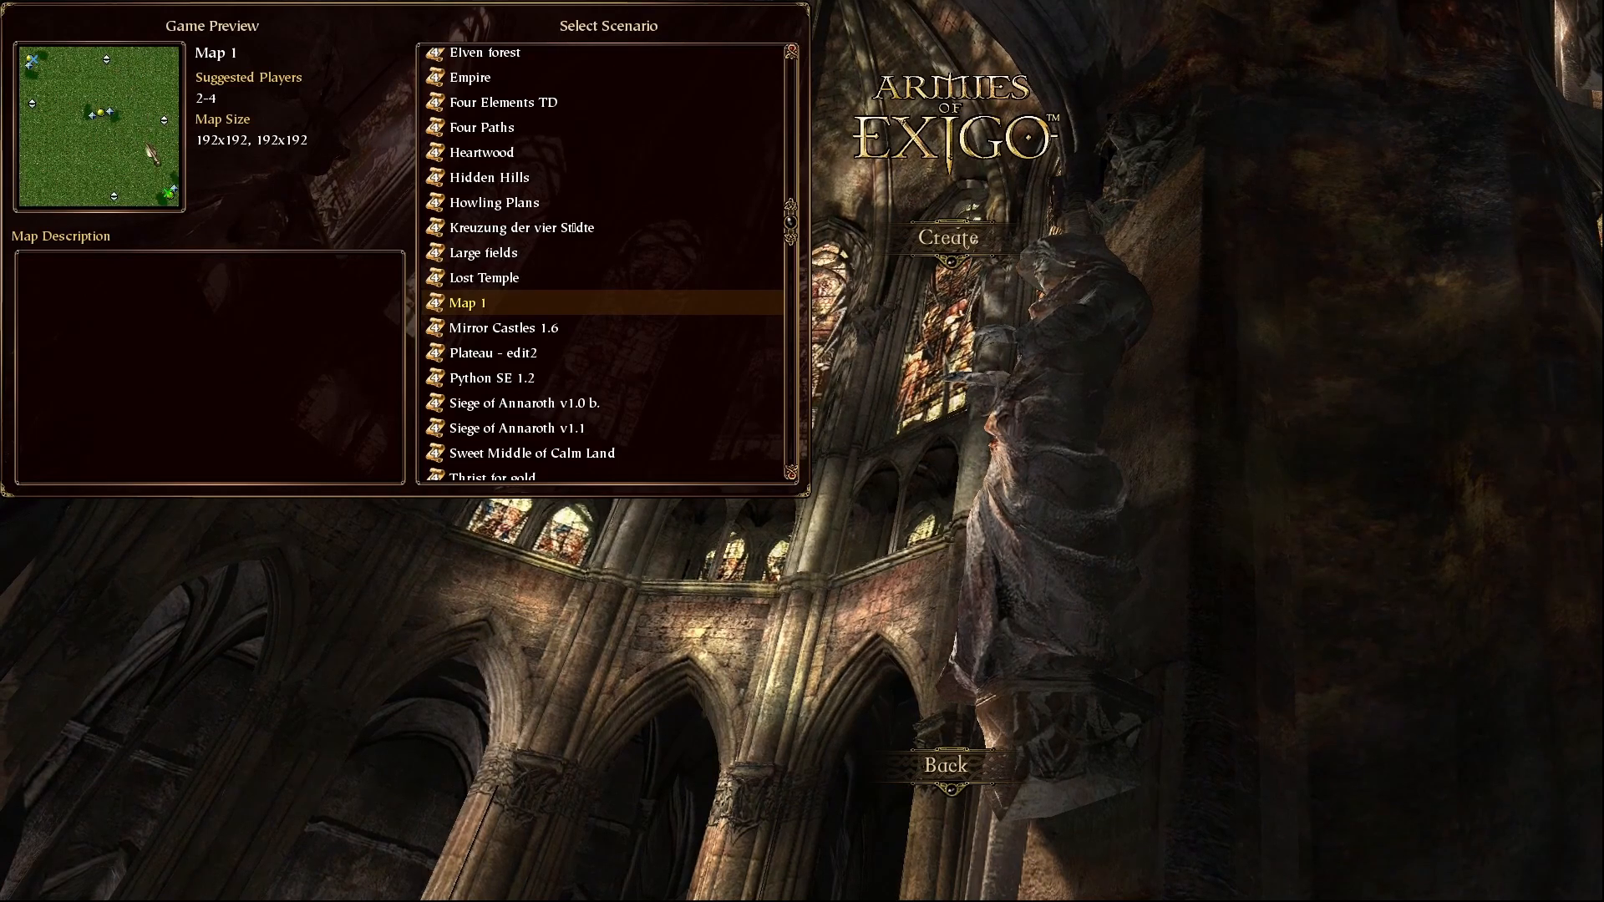
pyautogui.doubleClick(482, 305)
# Step: Set the game's visibility to Always Visible and return to the basic settings
pyautogui.click(214, 41)
pyautogui.click(85, 39)
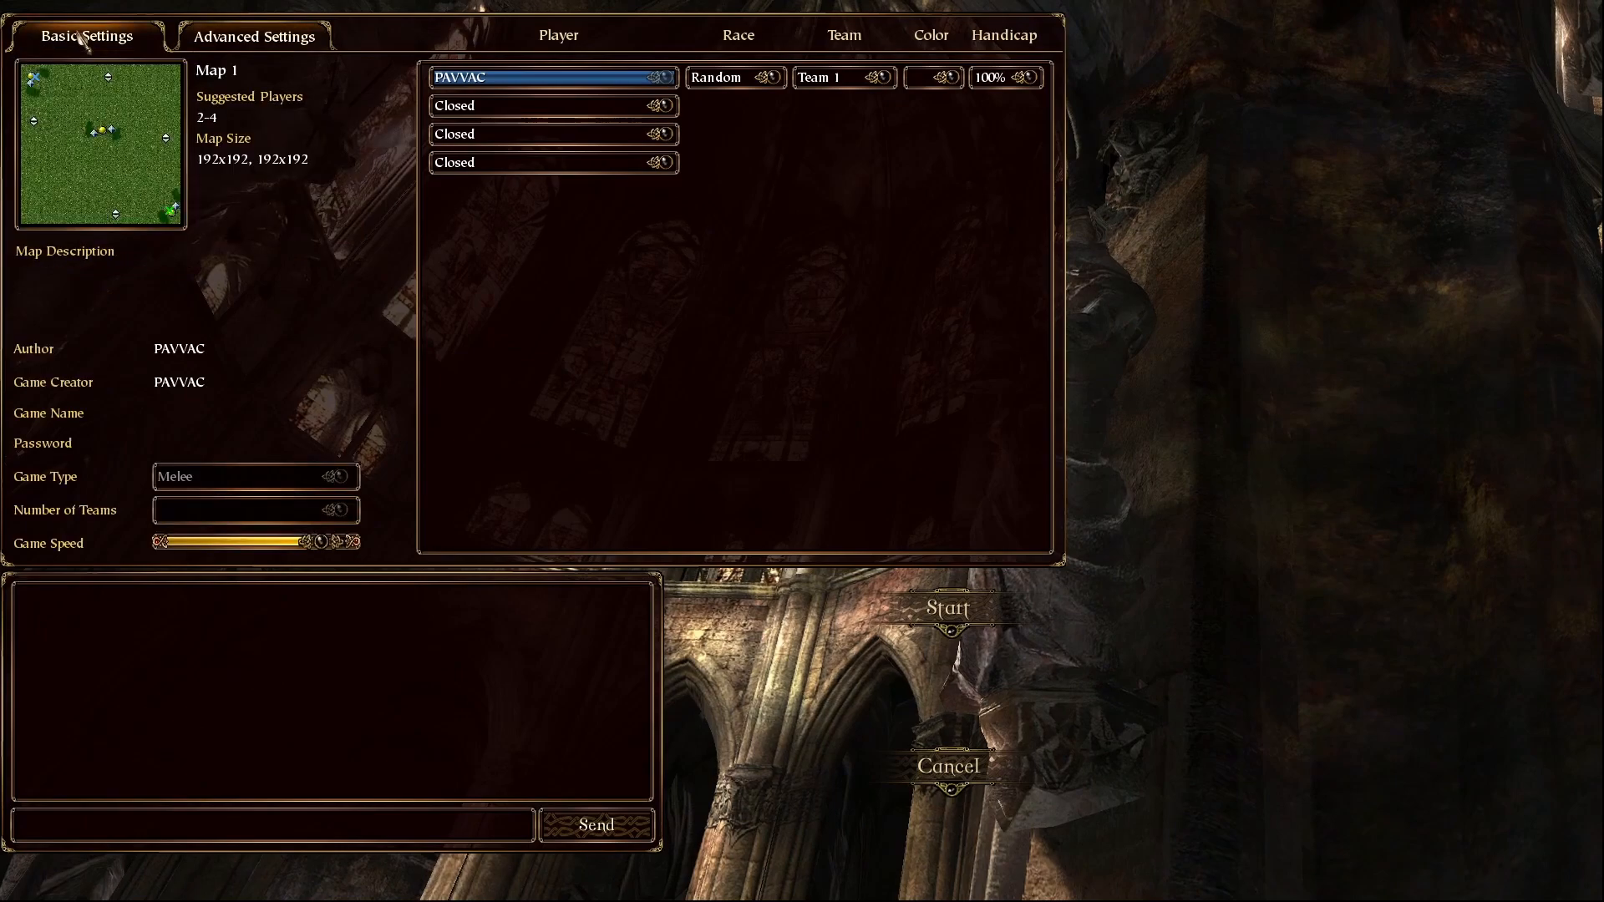
pyautogui.click(272, 38)
pyautogui.click(250, 229)
pyautogui.click(197, 258)
pyautogui.click(250, 231)
pyautogui.click(222, 293)
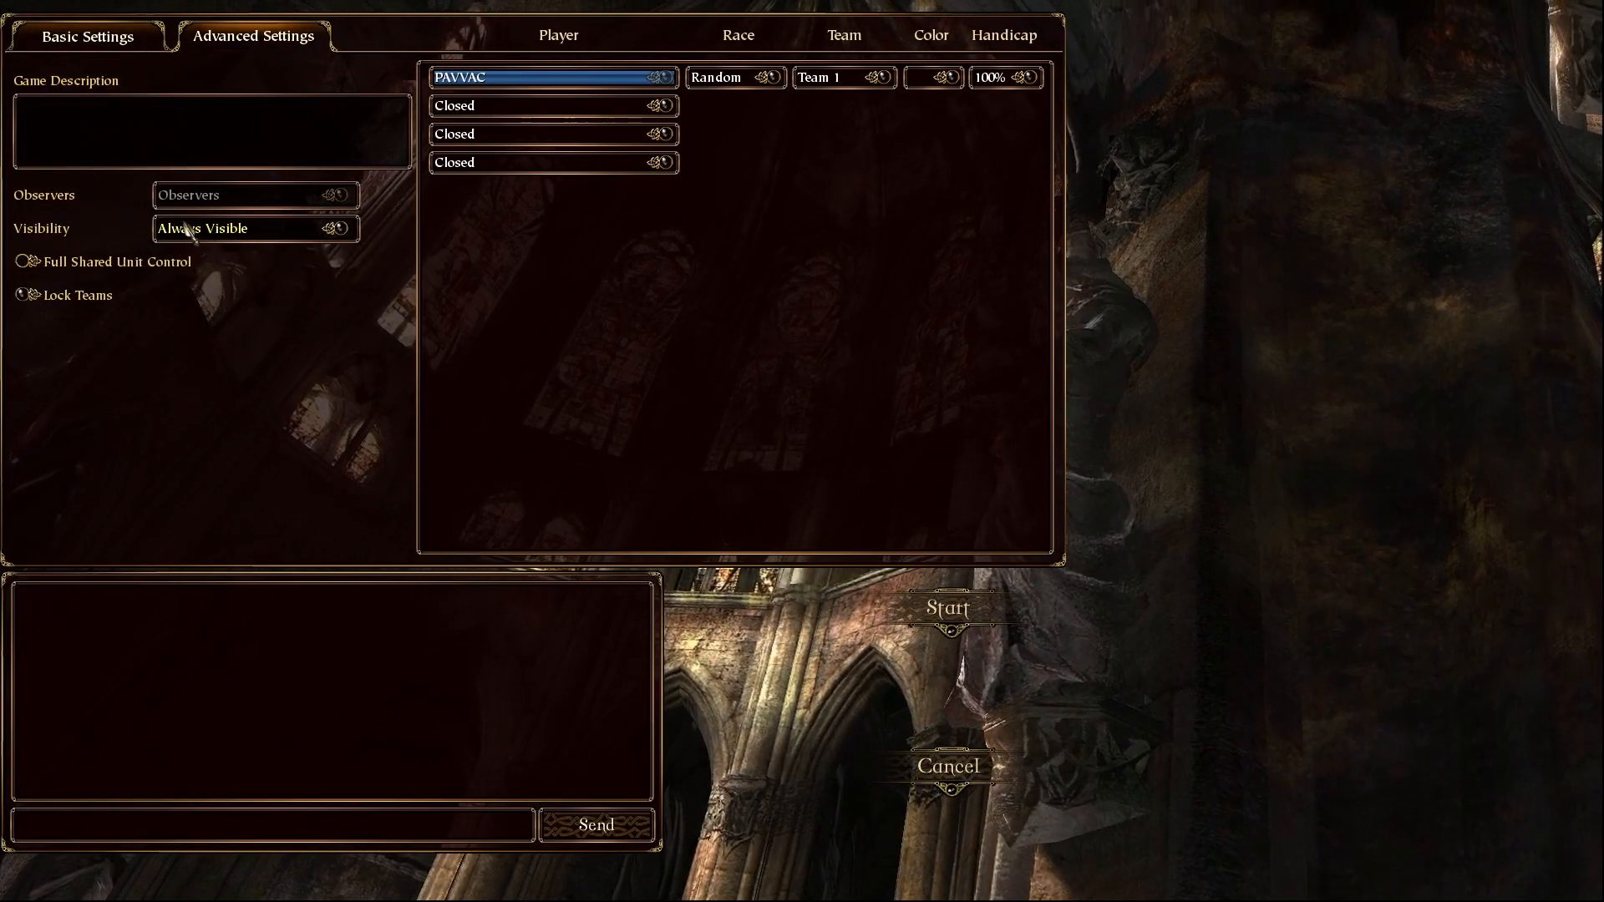
pyautogui.click(242, 237)
pyautogui.click(513, 296)
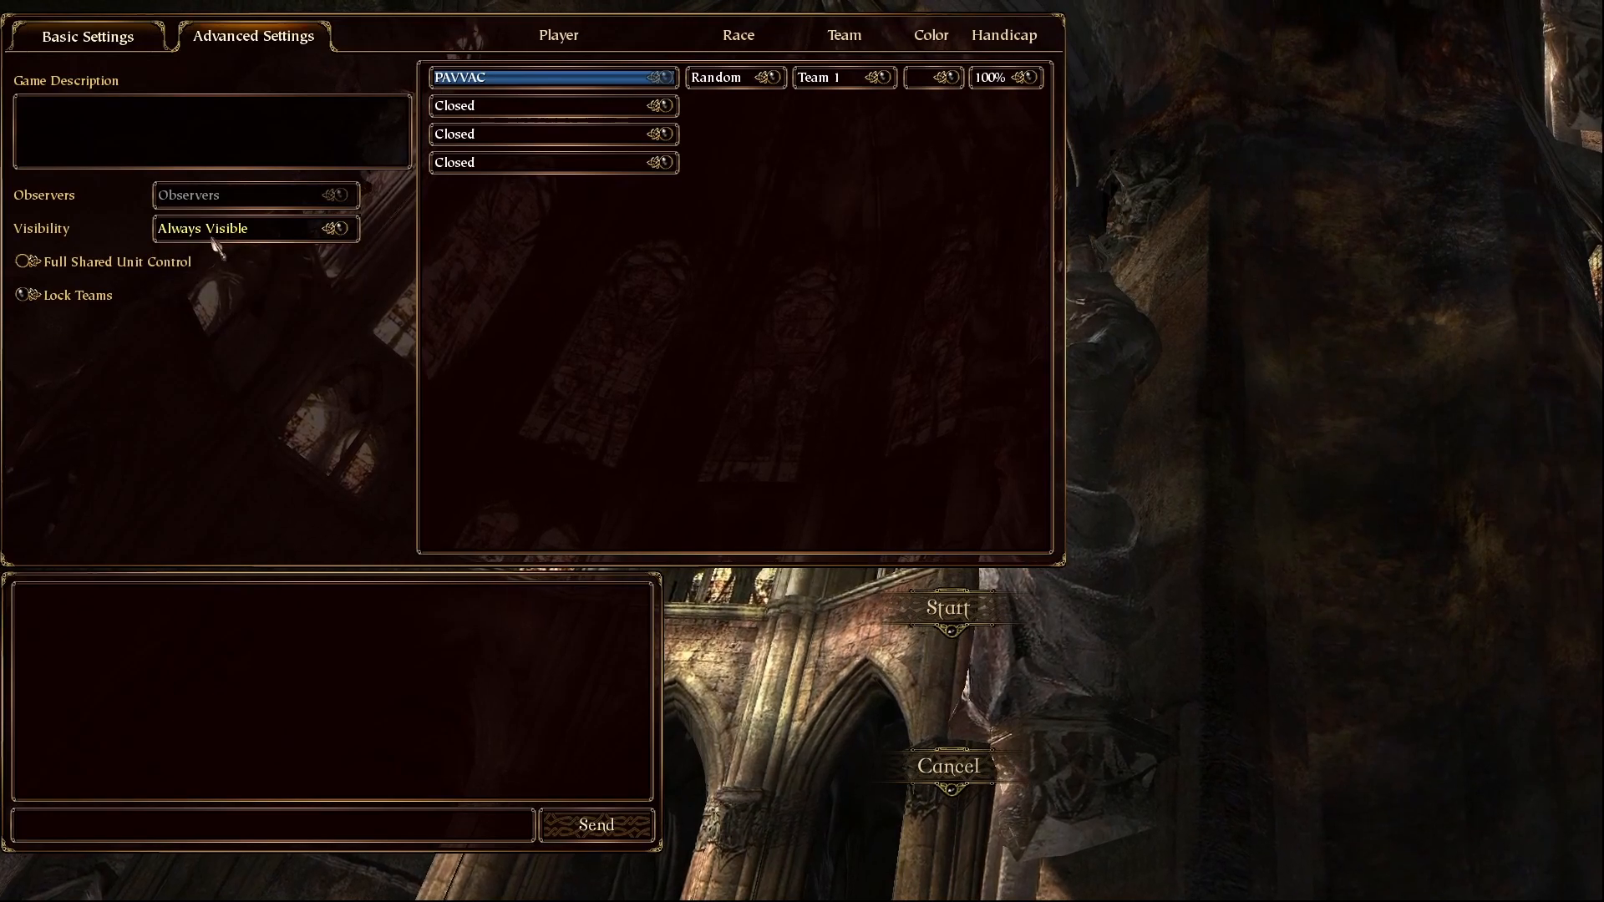
pyautogui.click(66, 29)
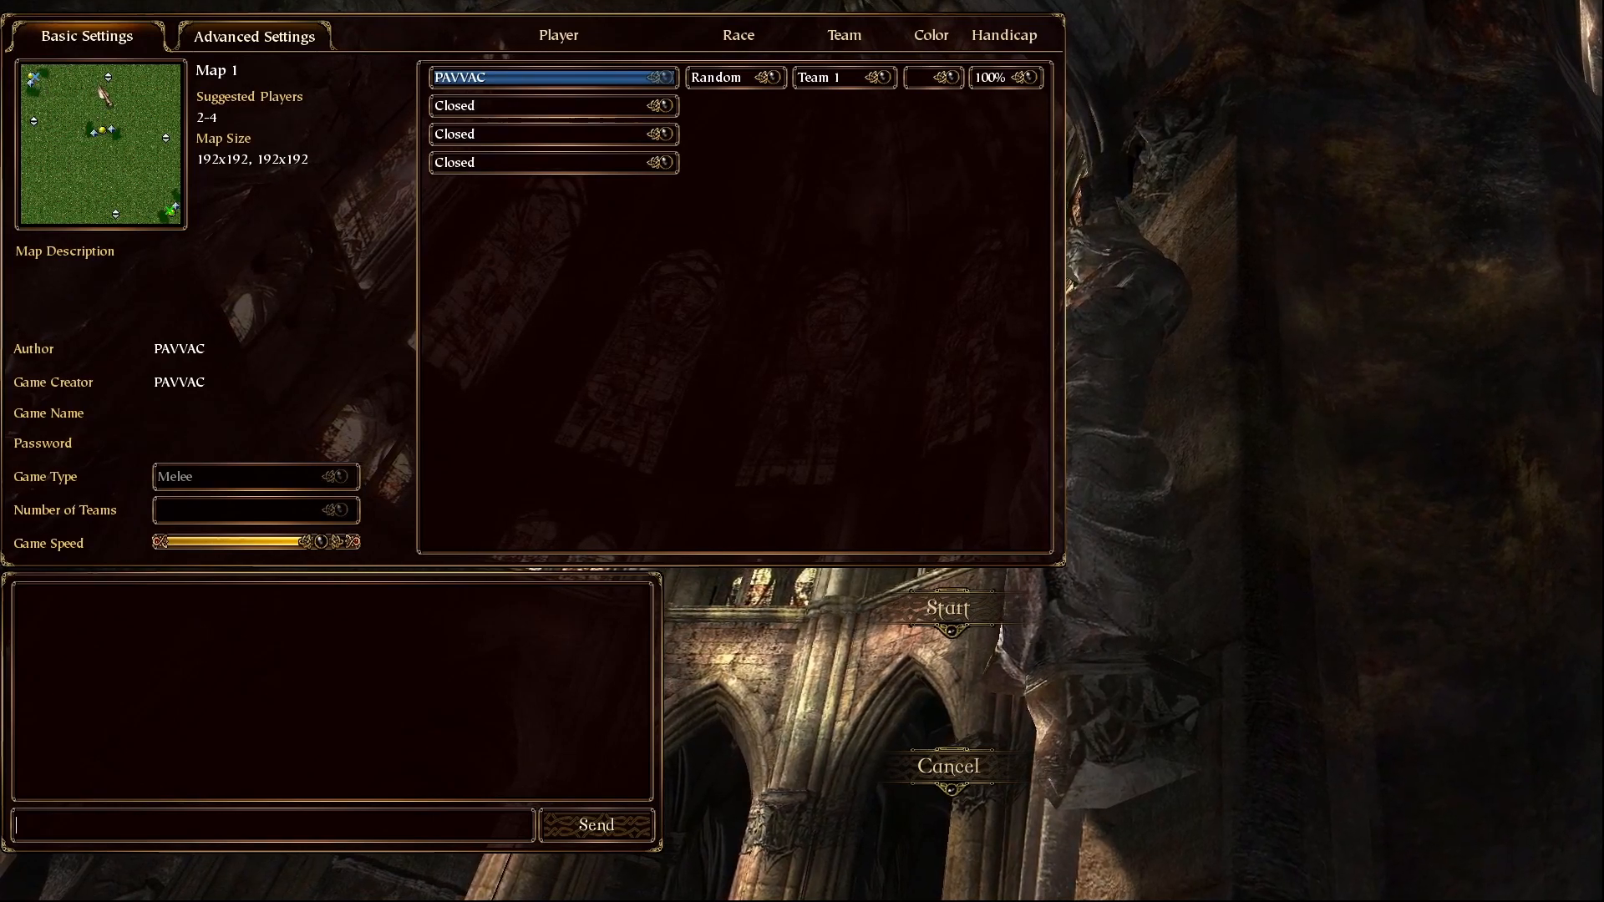
# Step: Fill the second player slot with a Normal AI opponent
pyautogui.click(505, 110)
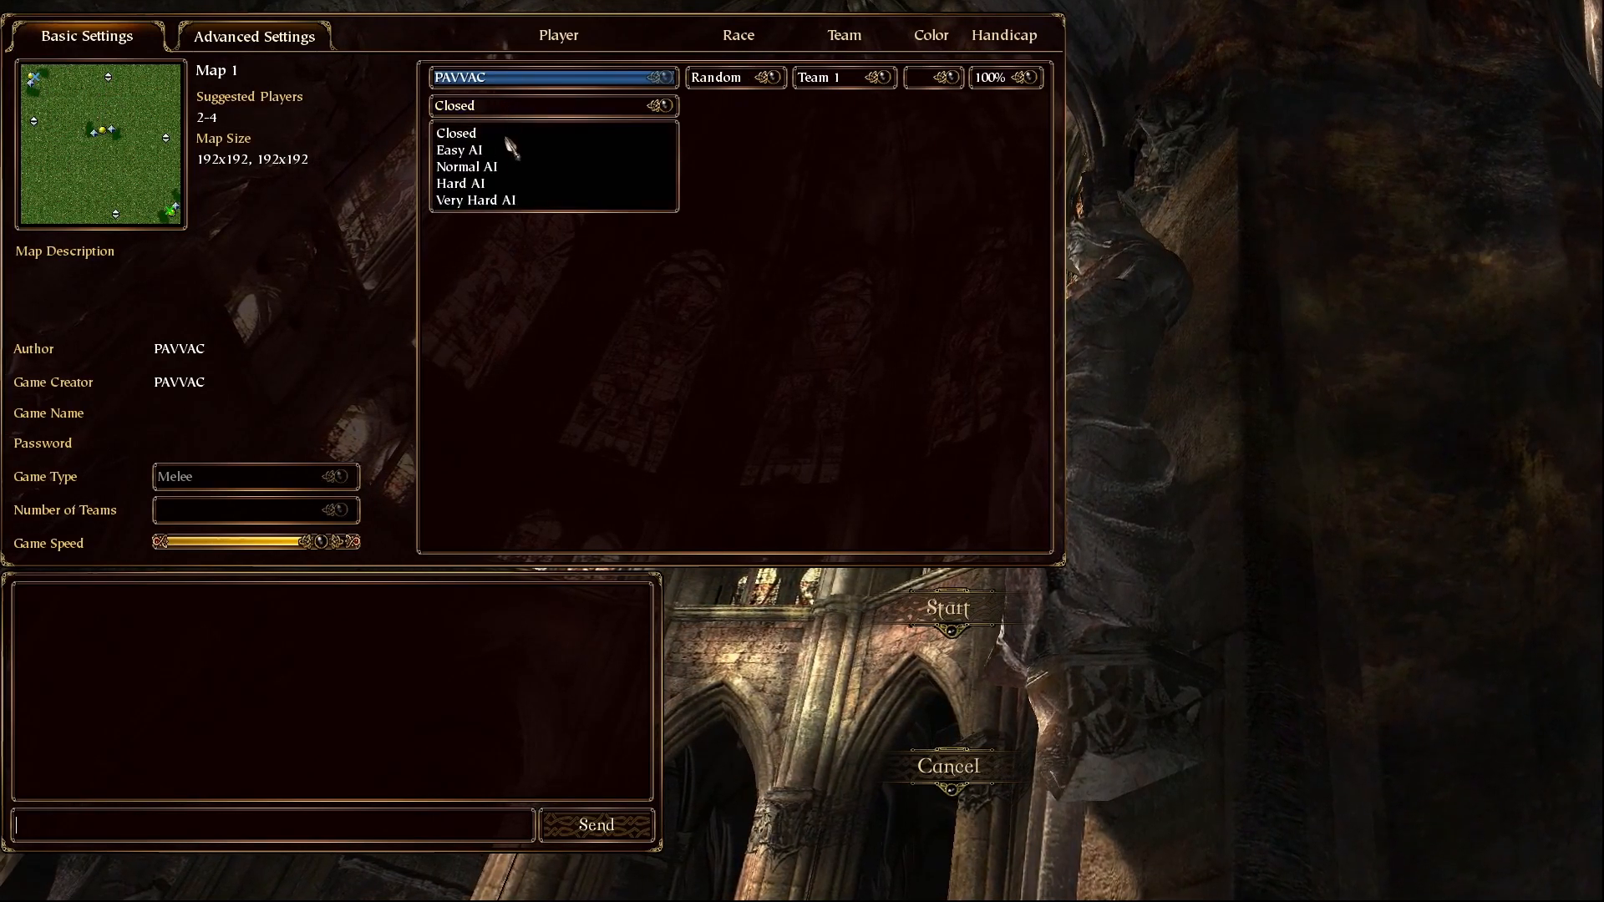
pyautogui.click(491, 202)
pyautogui.click(516, 110)
pyautogui.click(481, 151)
pyautogui.click(544, 107)
pyautogui.click(468, 166)
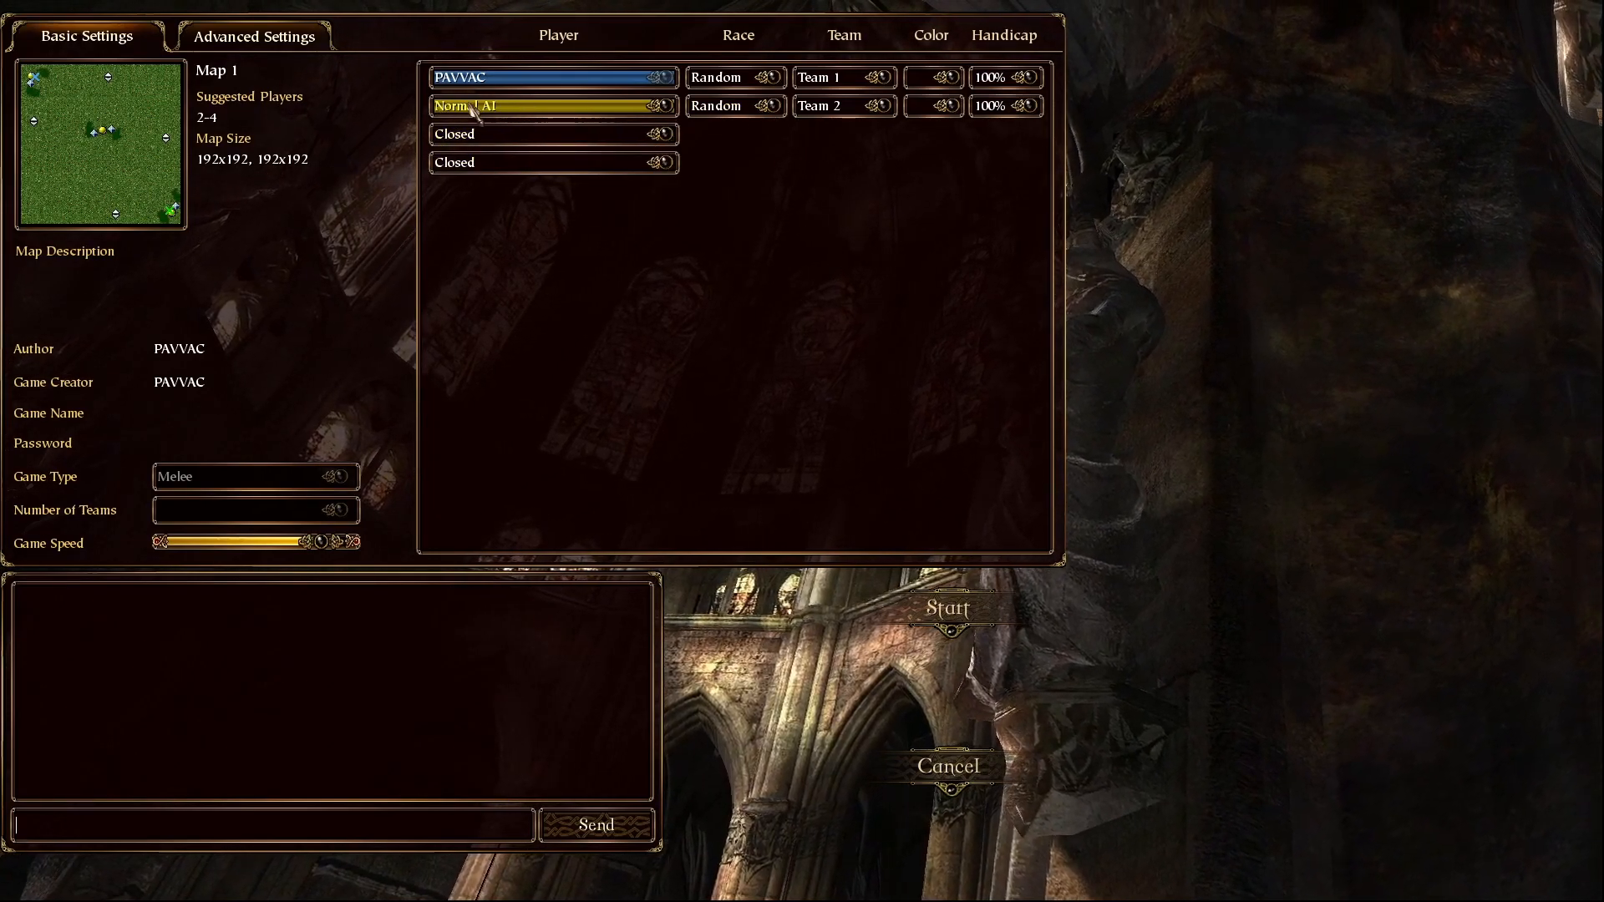
# Step: Set the first player's race to Empire and their color to Orange
pyautogui.click(749, 82)
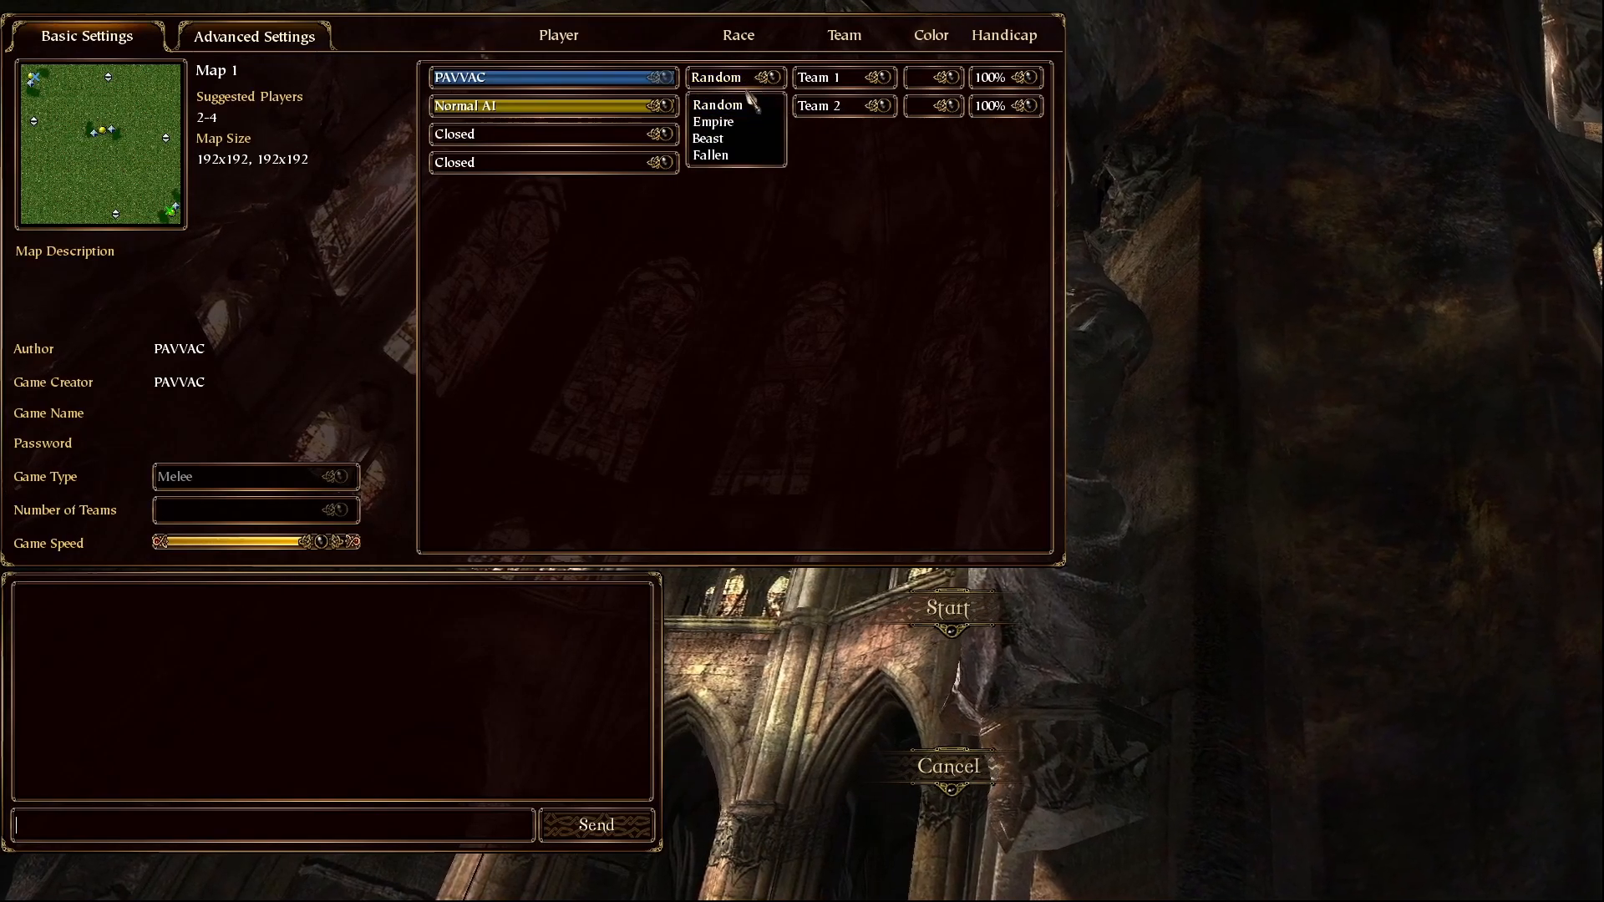
pyautogui.click(738, 127)
pyautogui.click(933, 76)
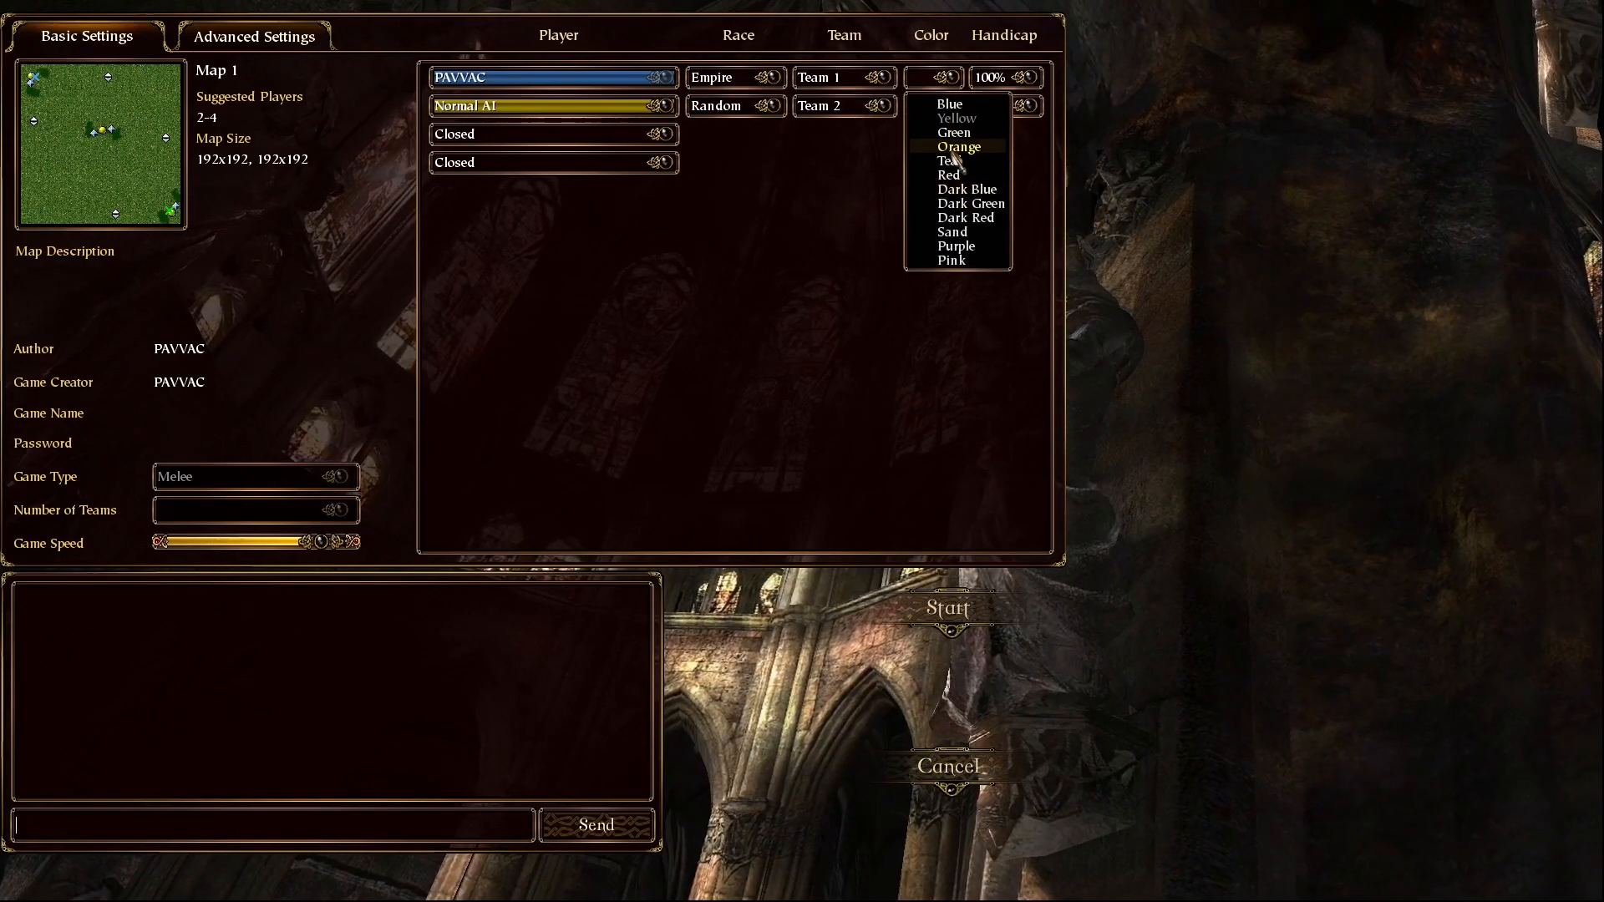
pyautogui.click(943, 159)
# Step: Start the match on Map 1 and continue past the loading screen into the game
pyautogui.click(950, 605)
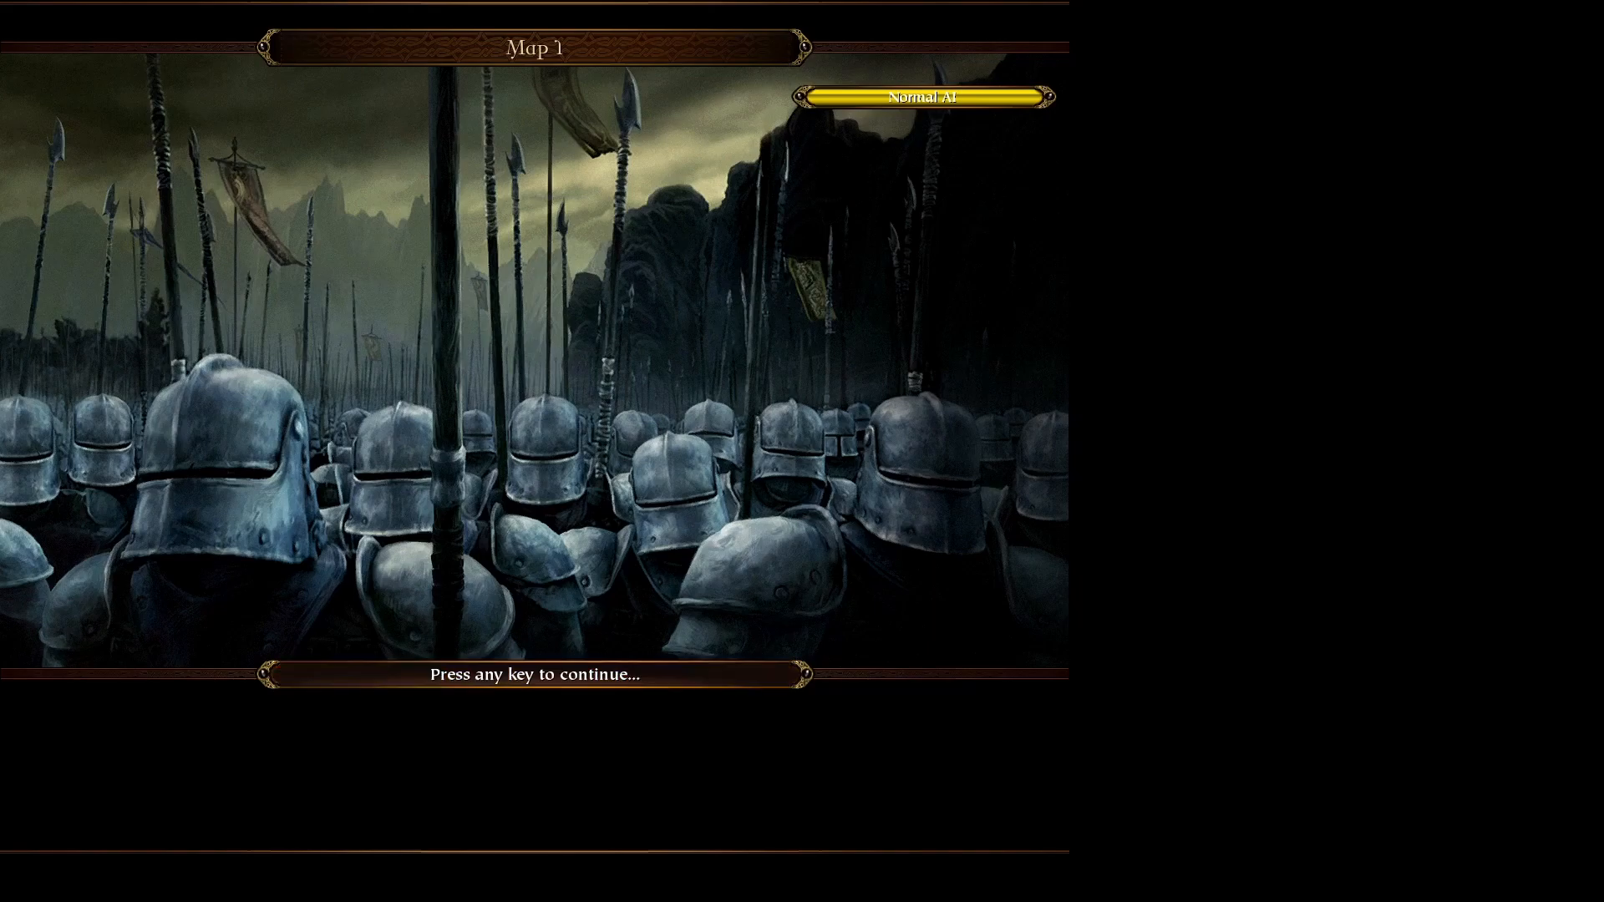
pyautogui.press('space')
pyautogui.scroll(-3, 1111, 468)
pyautogui.scroll(1, 1056, 461)
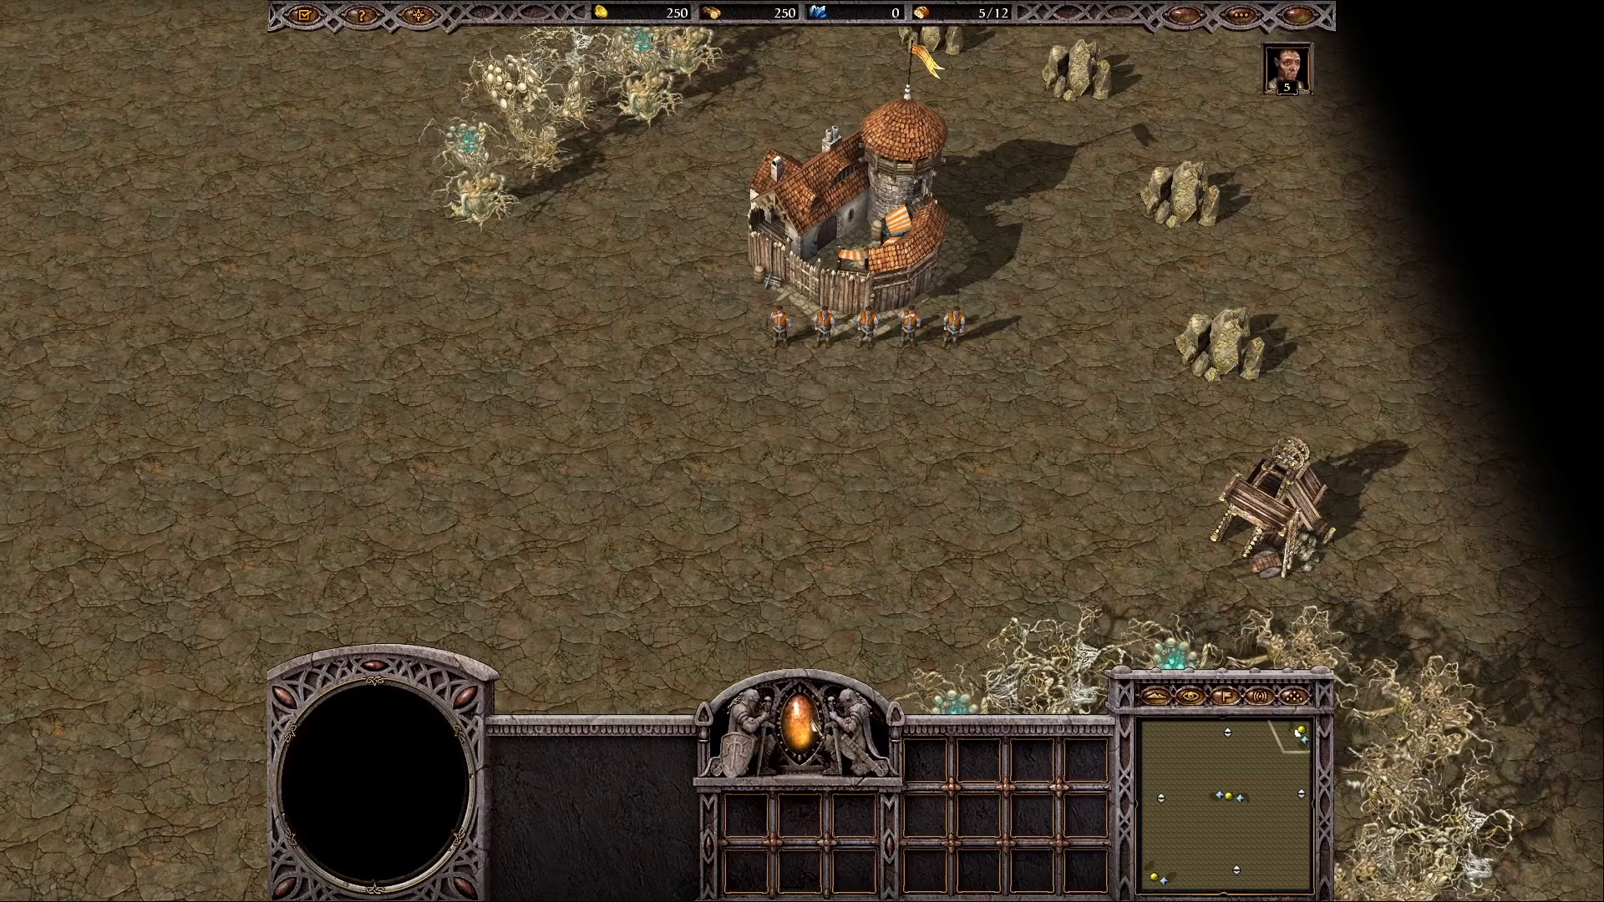
# Step: Send the first peasant away from the main building and a second one to the nearest Gold Field
pyautogui.click(777, 328)
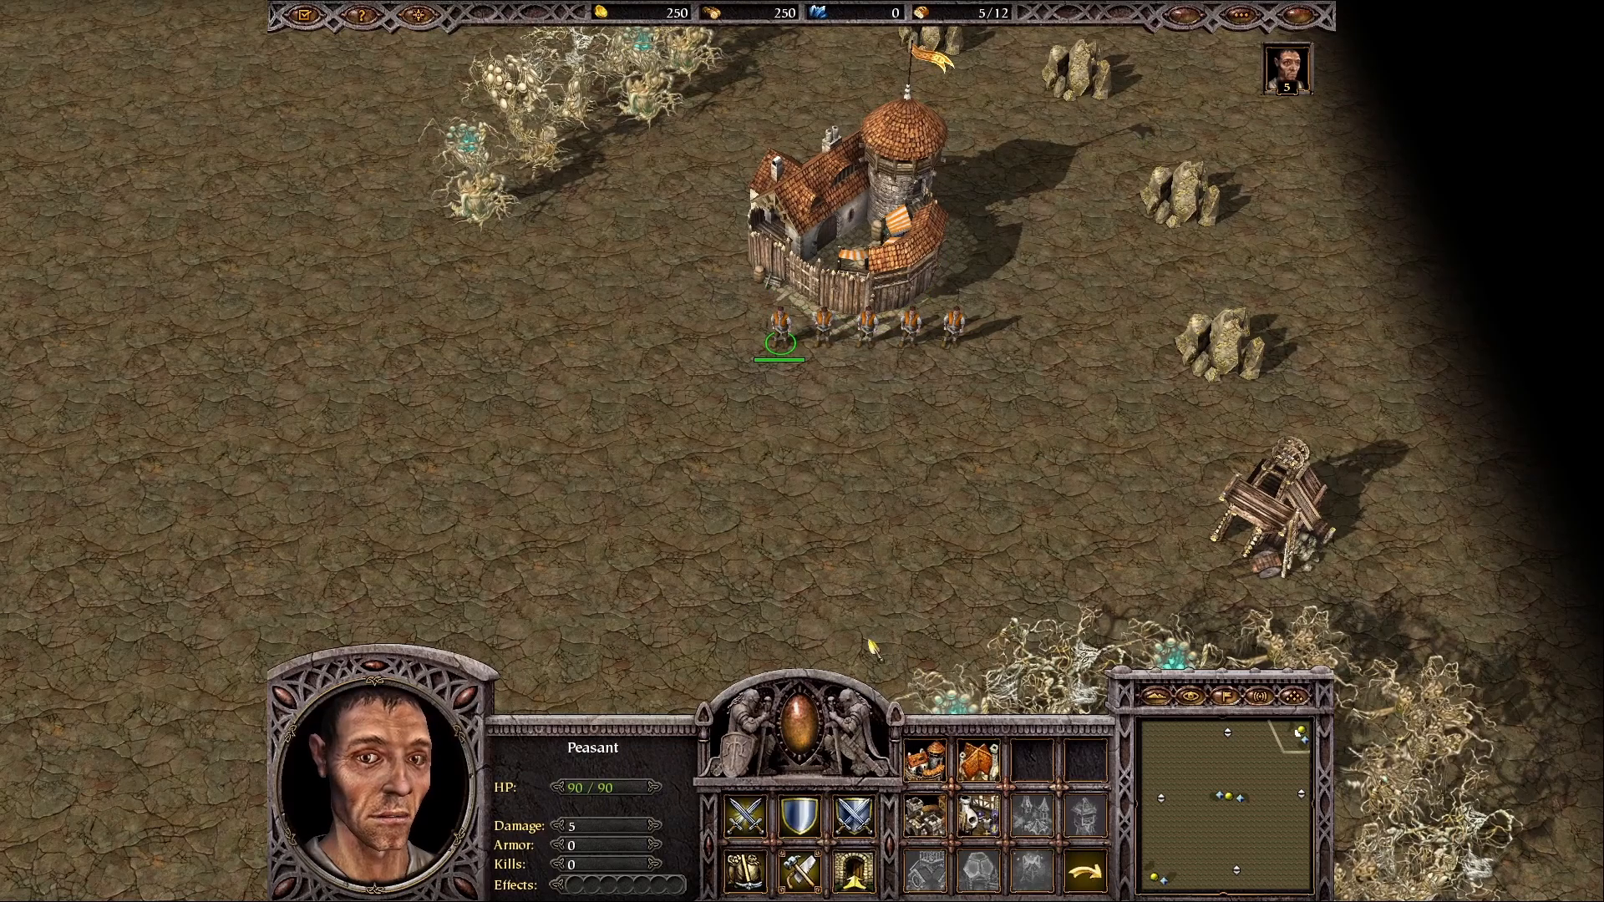
pyautogui.rightClick(474, 386)
pyautogui.moveTo(484, 387); pyautogui.dragTo(712, 450, button='middle')
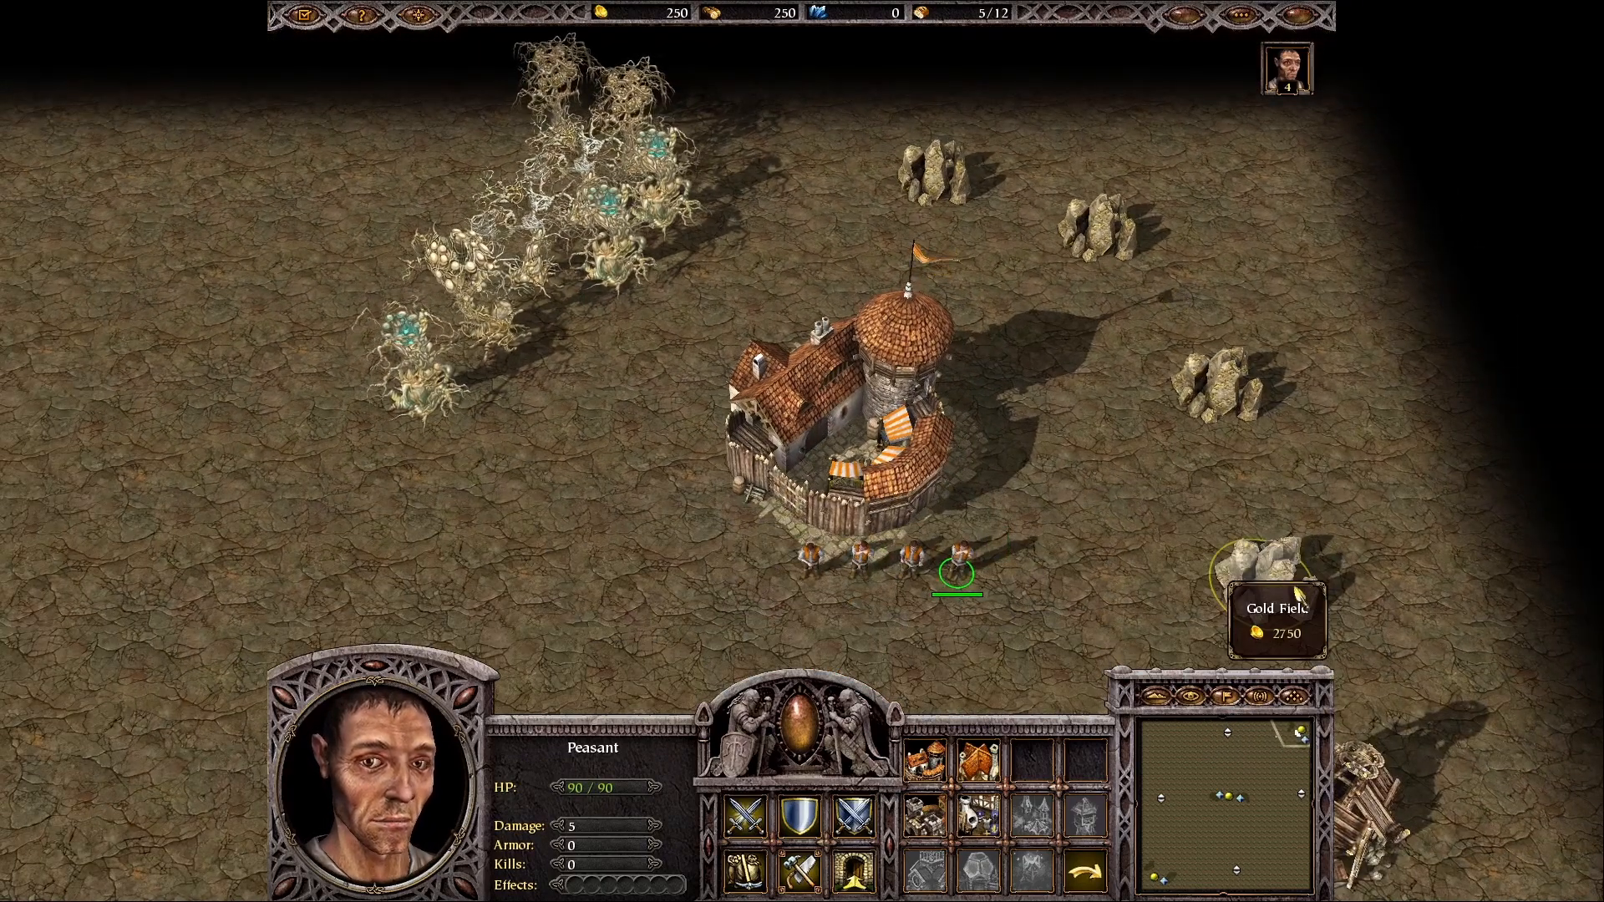
pyautogui.click(1297, 593)
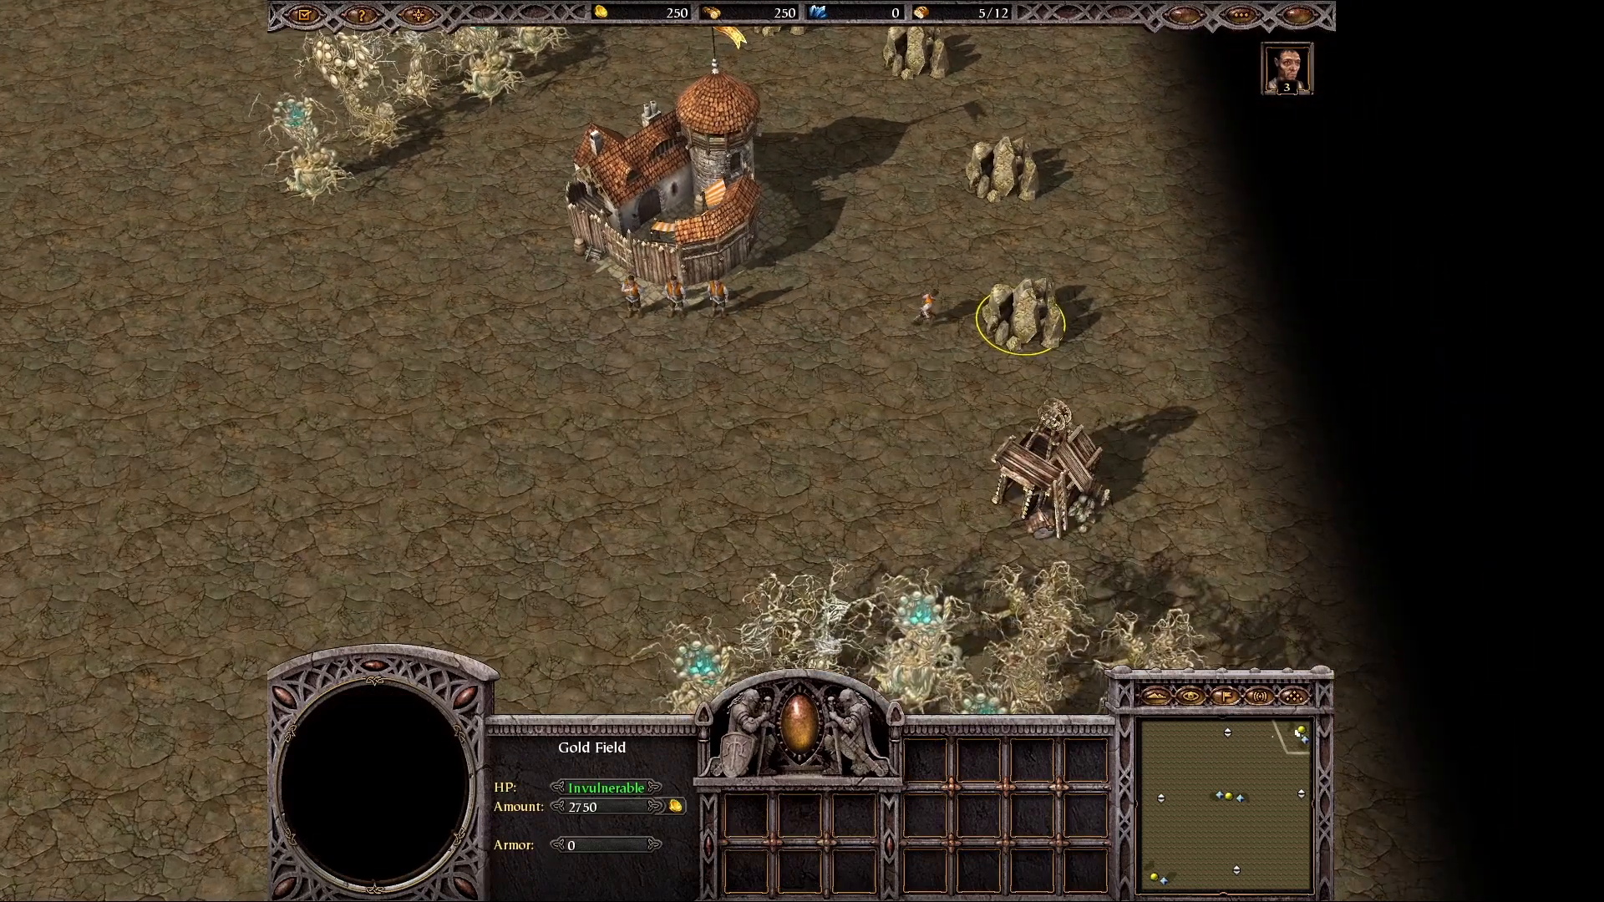
pyautogui.click(1044, 493)
# Step: Send the remaining peasants one by one to the mine, the nearby trees and the open ground in front of the main building
pyautogui.click(718, 297)
pyautogui.rightClick(1046, 485)
pyautogui.moveTo(649, 252); pyautogui.dragTo(591, 346)
pyautogui.rightClick(411, 139)
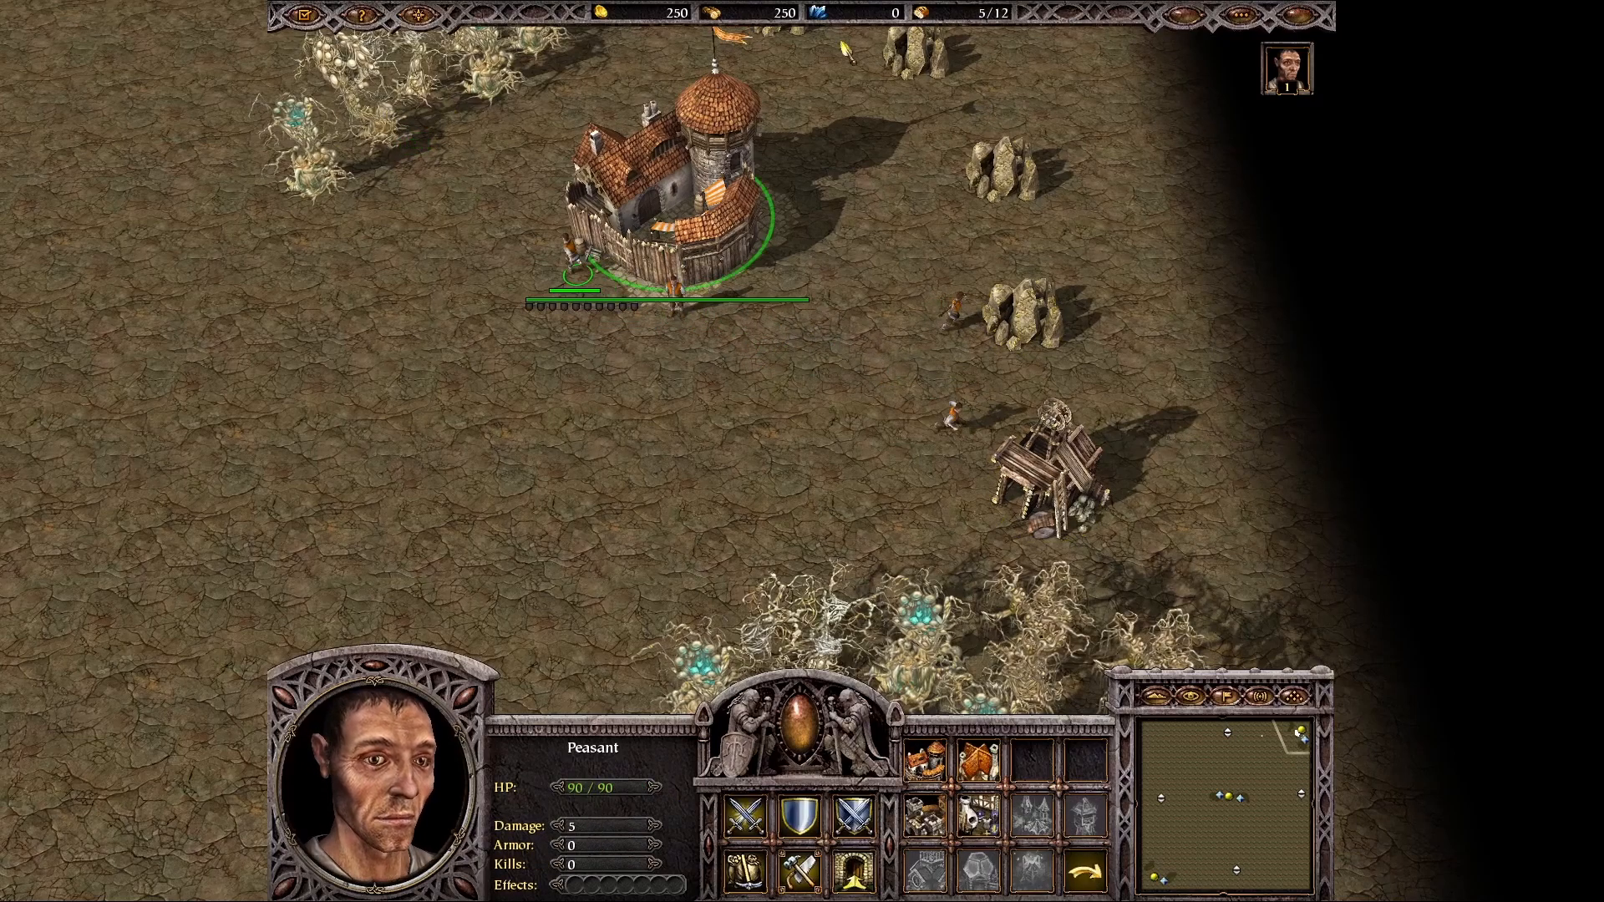
pyautogui.moveTo(759, 193); pyautogui.dragTo(577, 357)
pyautogui.rightClick(762, 376)
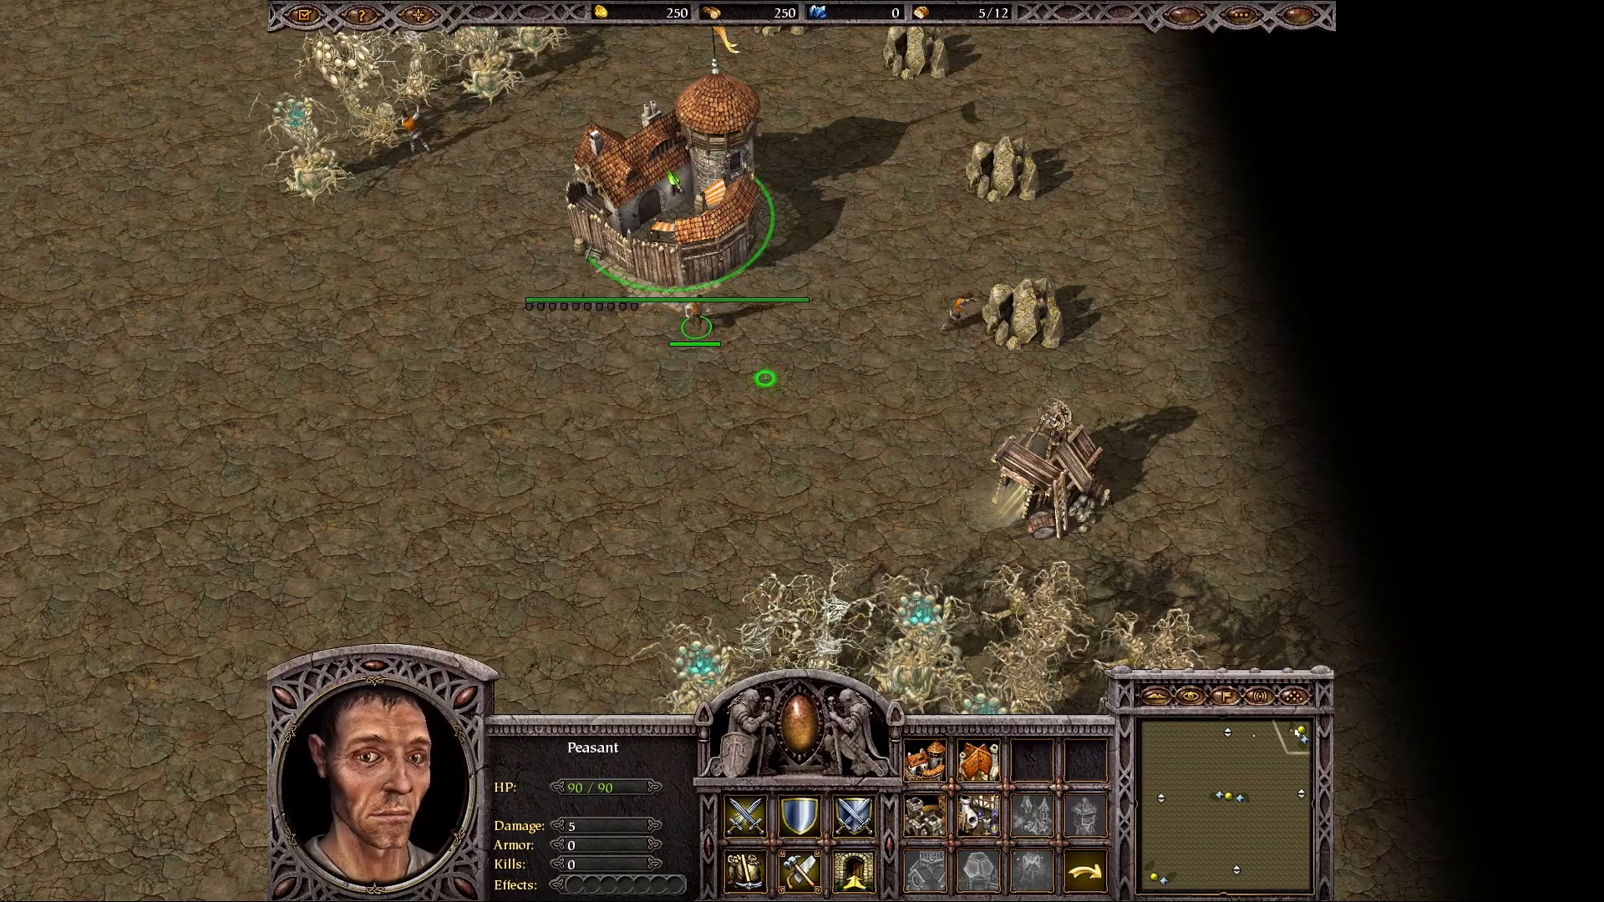
# Step: Send the peasant waiting in front of the Town Hall to chop the trees below the mine
pyautogui.click(710, 238)
pyautogui.moveTo(736, 284); pyautogui.dragTo(636, 429)
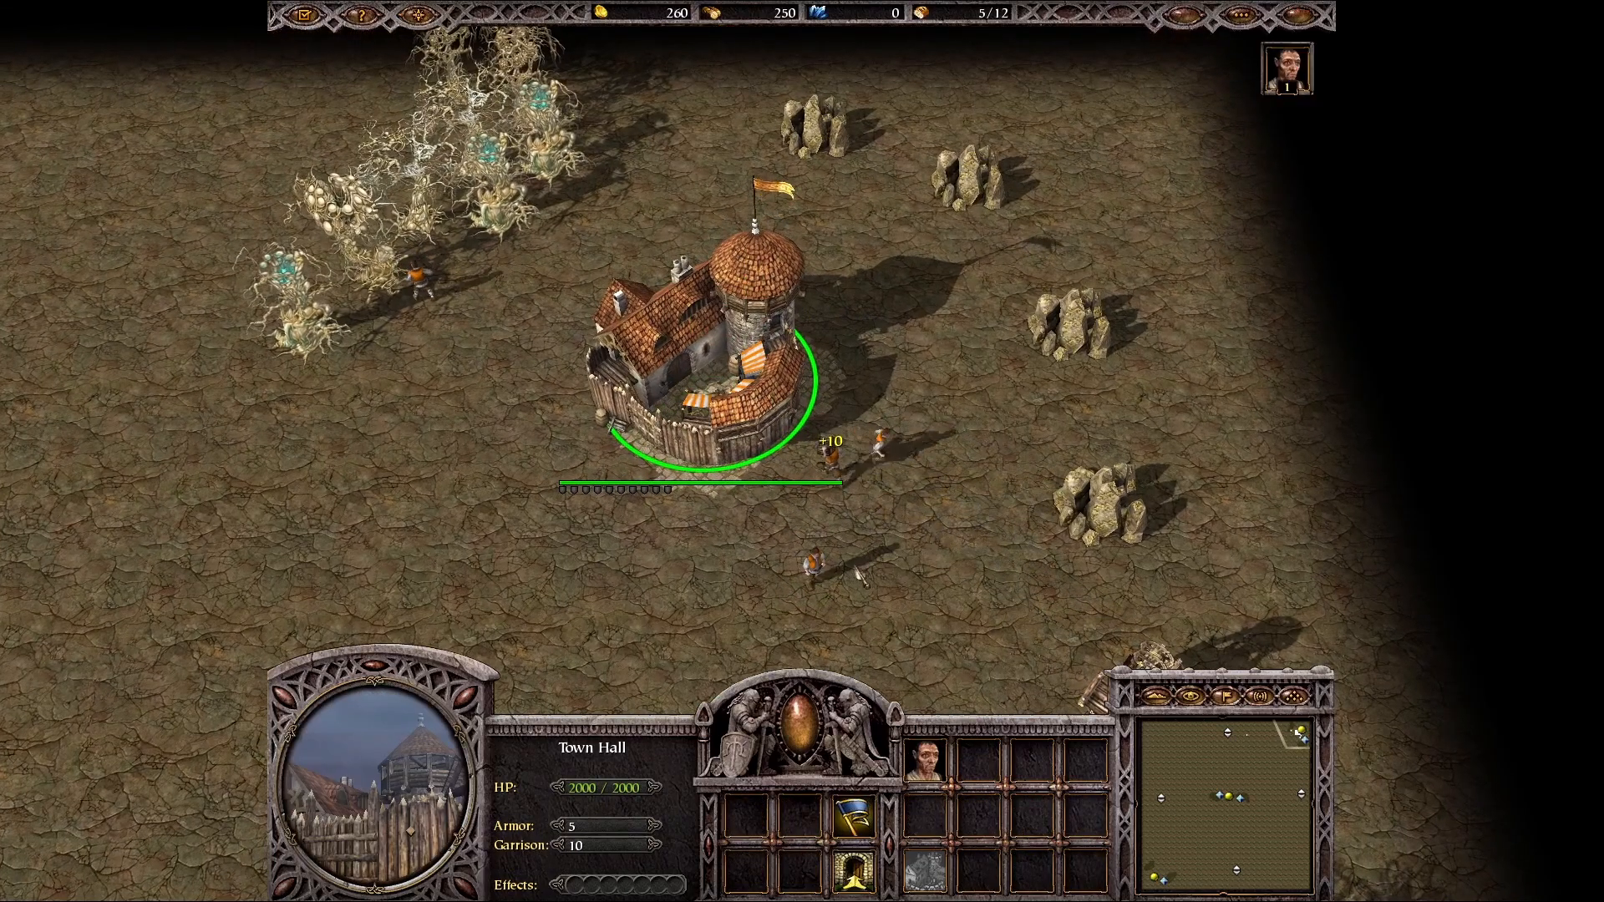
pyautogui.click(812, 564)
pyautogui.rightClick(804, 603)
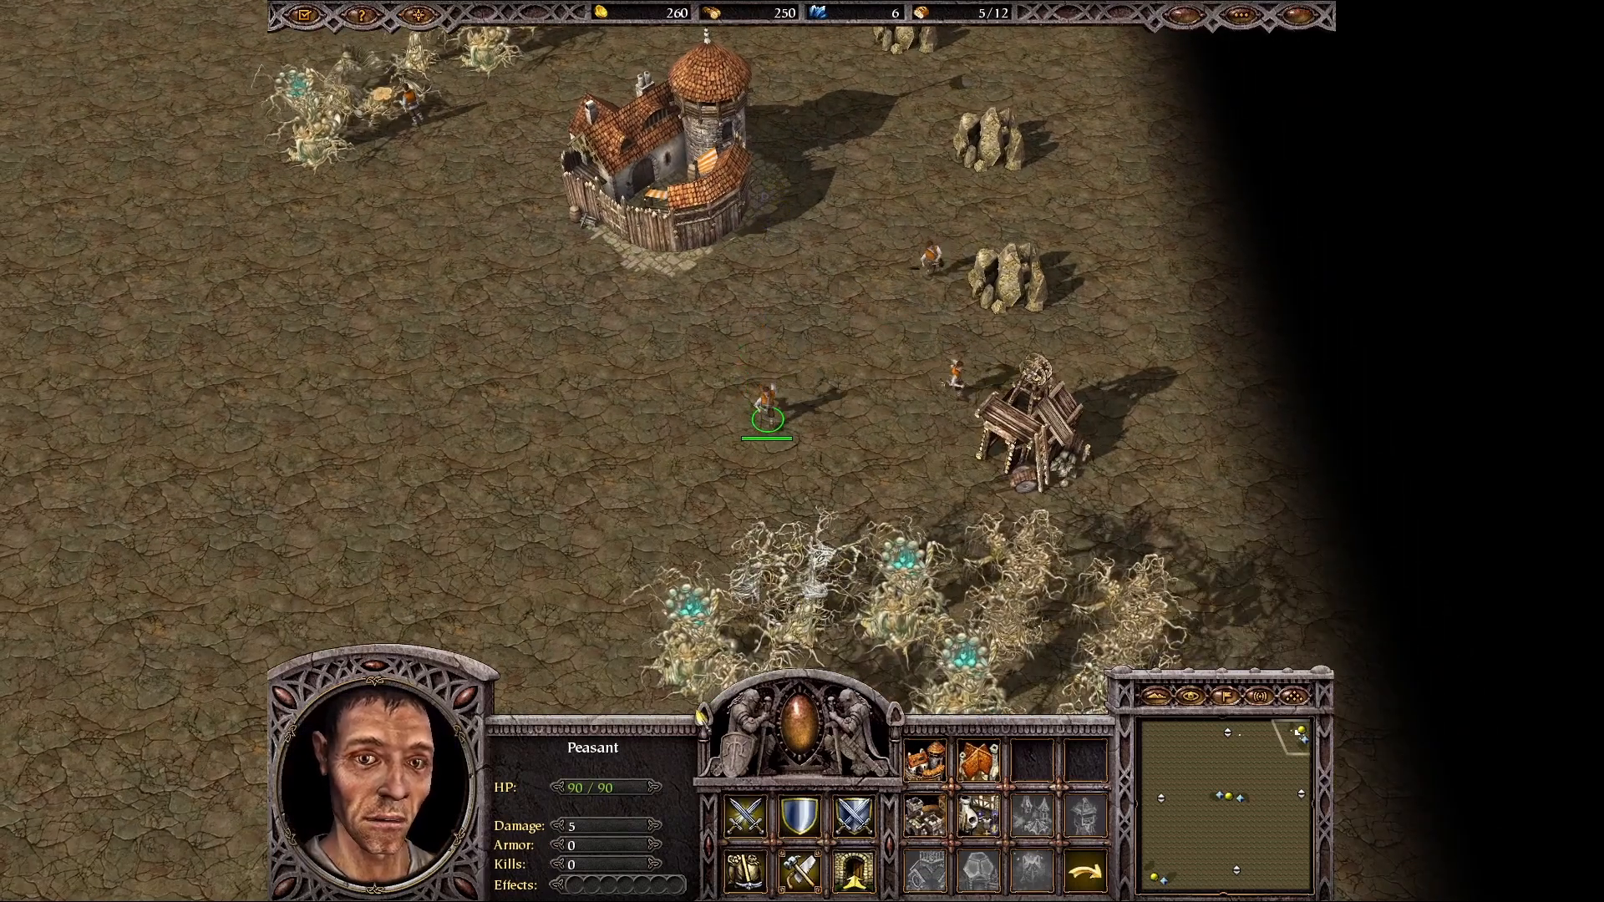
pyautogui.click(1079, 887)
pyautogui.click(1079, 891)
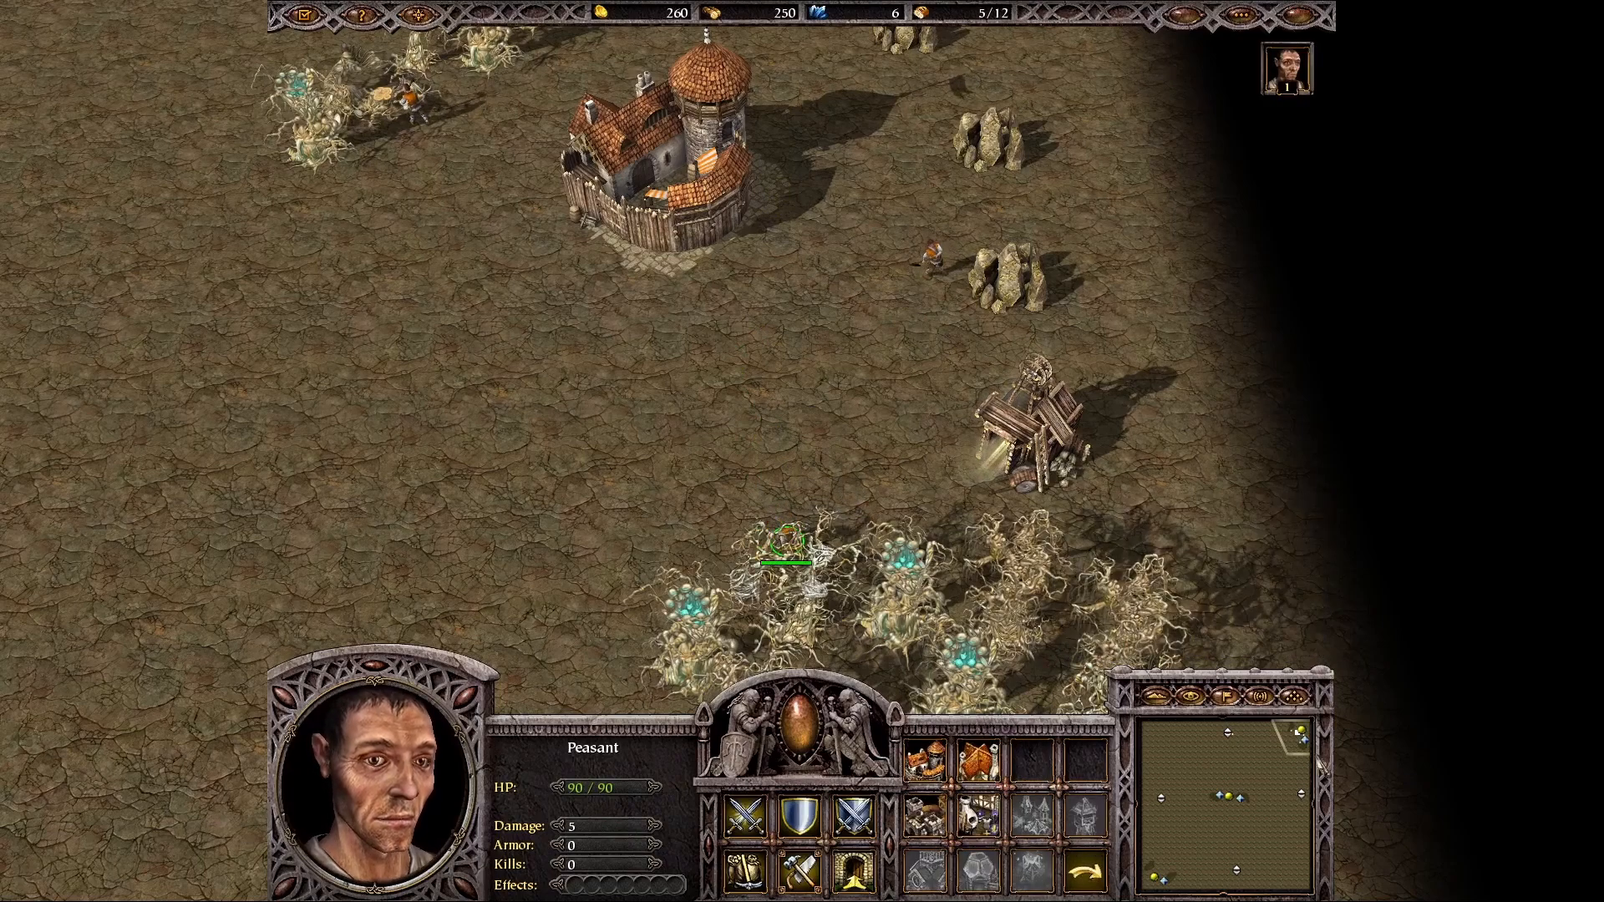
# Step: Send the peasant at the northern edge of the underground level into the Cave Exit beside it
pyautogui.click(1230, 735)
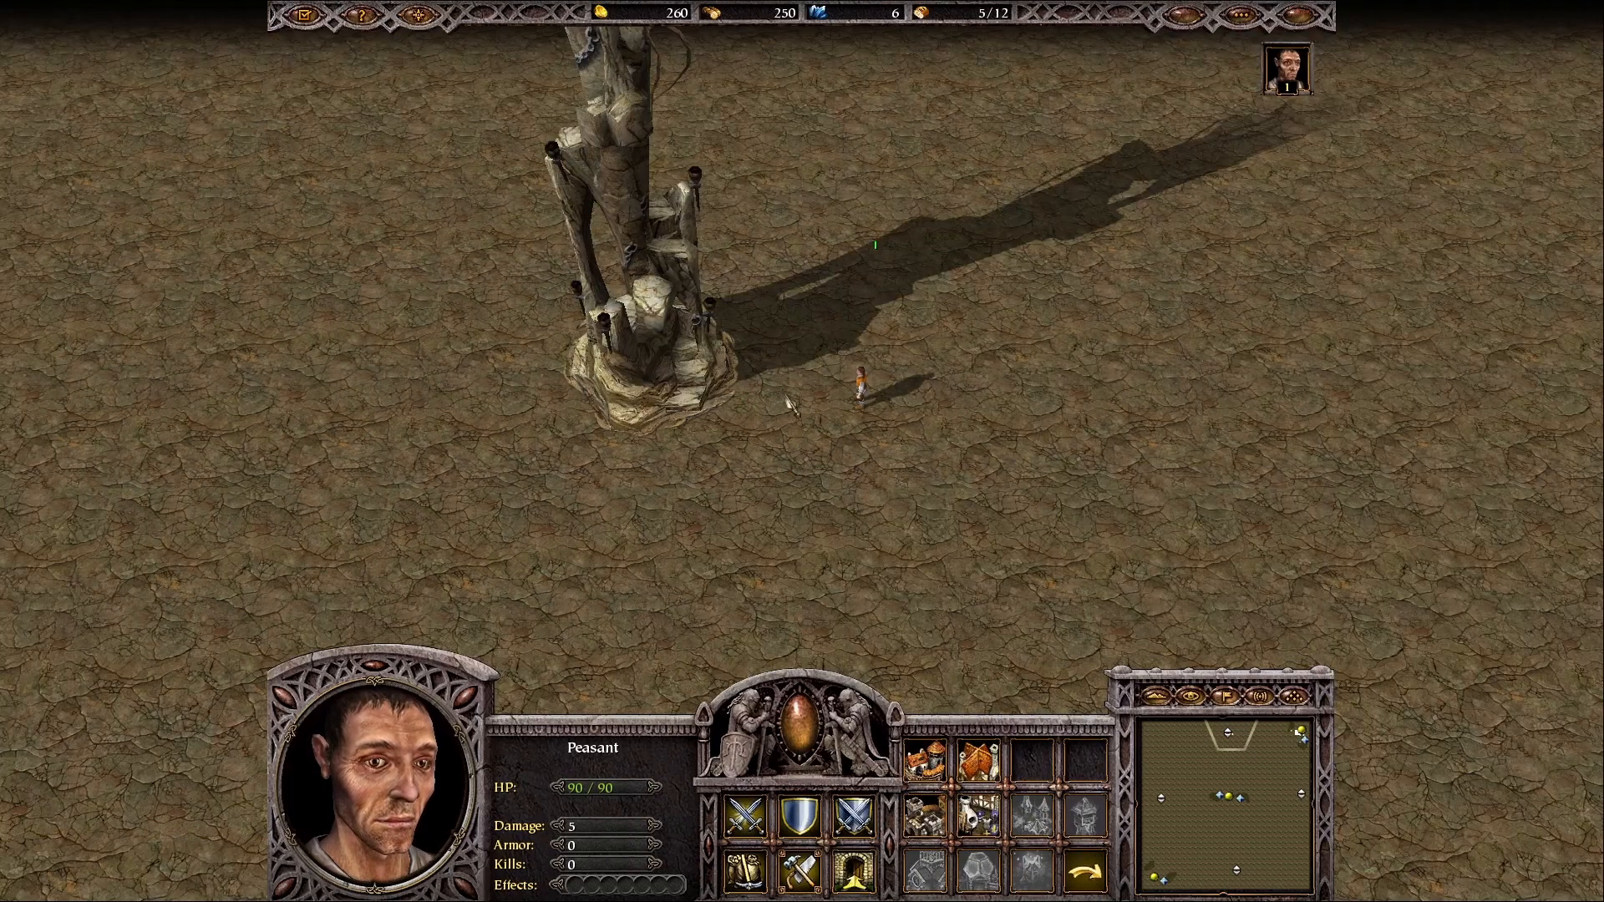
pyautogui.click(732, 364)
pyautogui.moveTo(988, 273); pyautogui.dragTo(827, 463)
pyautogui.rightClick(657, 319)
pyautogui.click(668, 346)
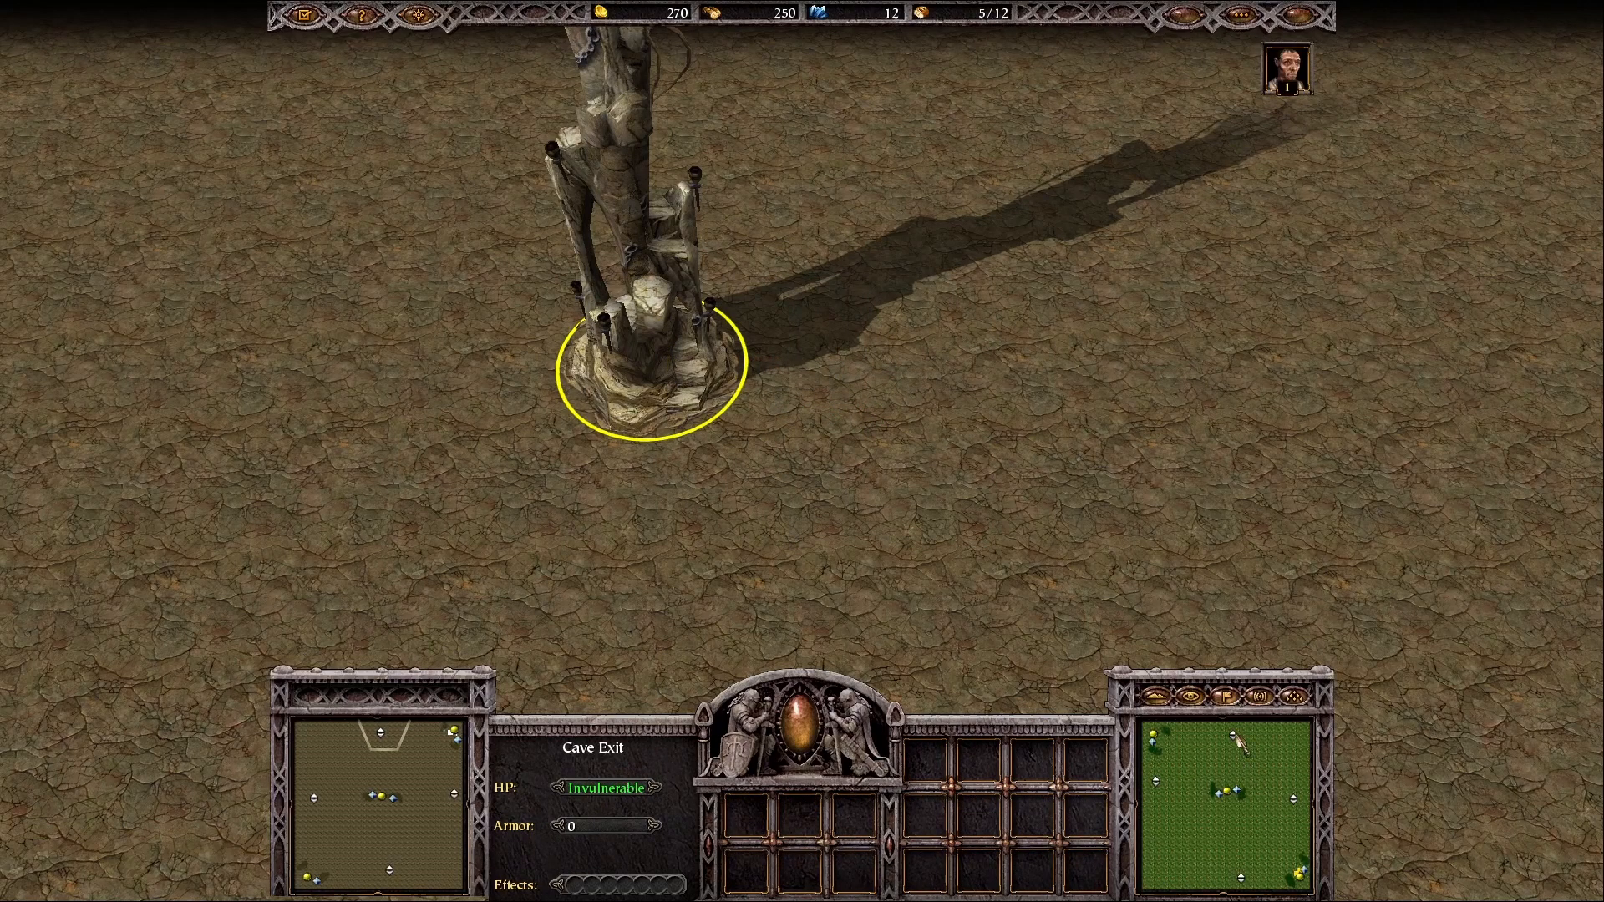
# Step: View the matching Cave Entrance on the surface level and move the arriving peasant away from it
pyautogui.click(1241, 743)
pyautogui.click(714, 360)
pyautogui.click(684, 311)
pyautogui.rightClick(548, 401)
pyautogui.moveTo(867, 397); pyautogui.dragTo(760, 473)
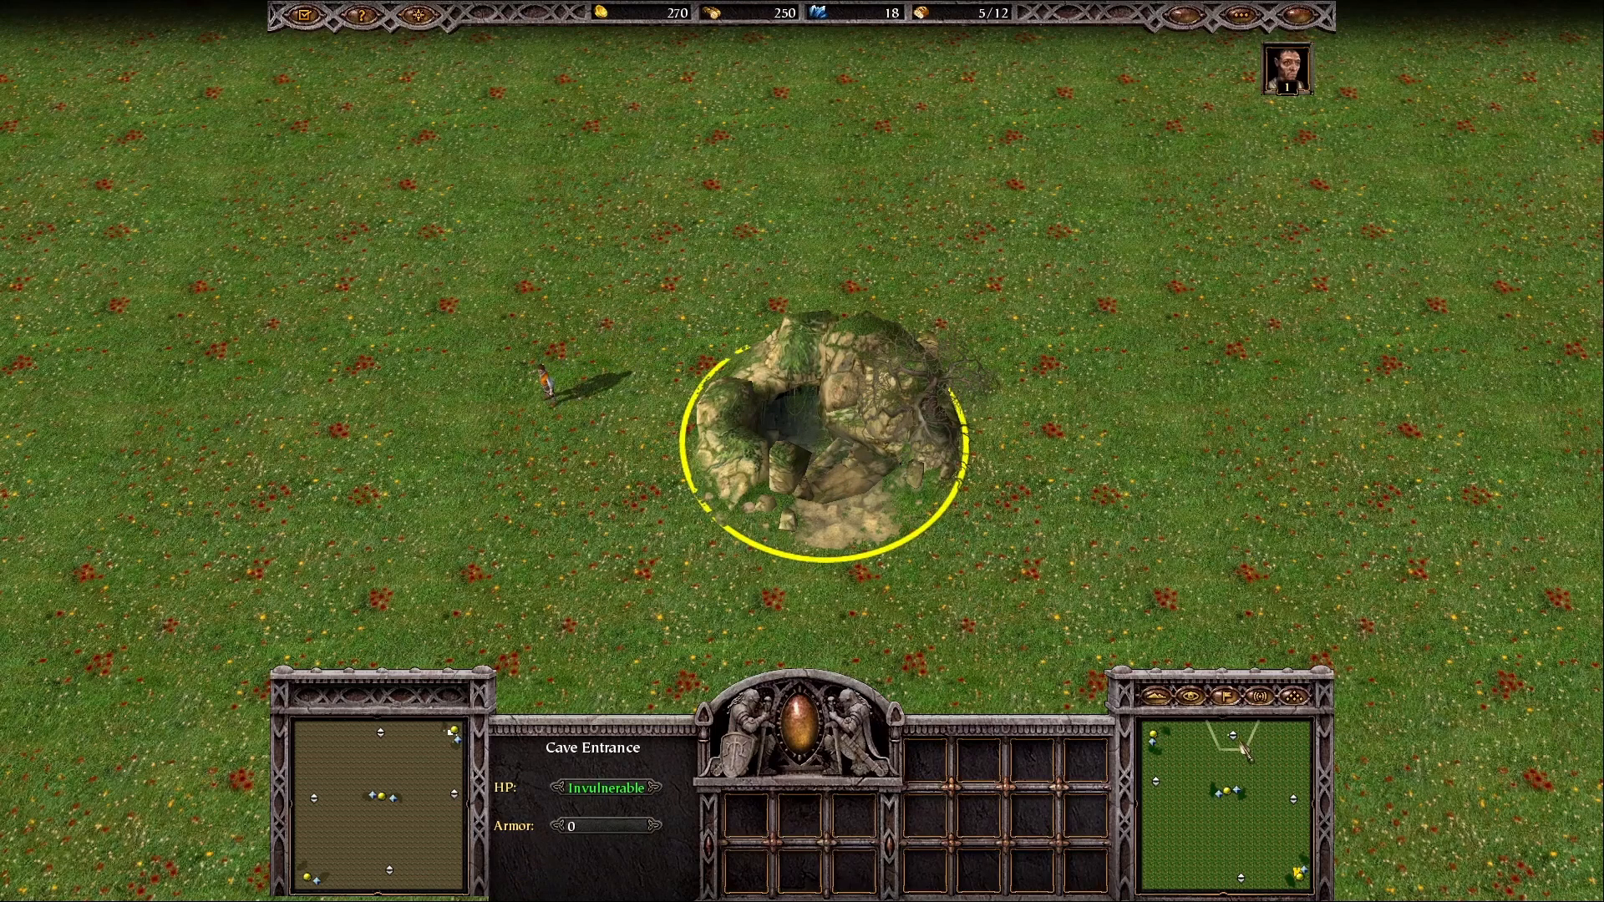
# Step: Inspect the Barracks and Farm under construction in the Normal AI's base at the surface map's southeast corner
pyautogui.click(1297, 873)
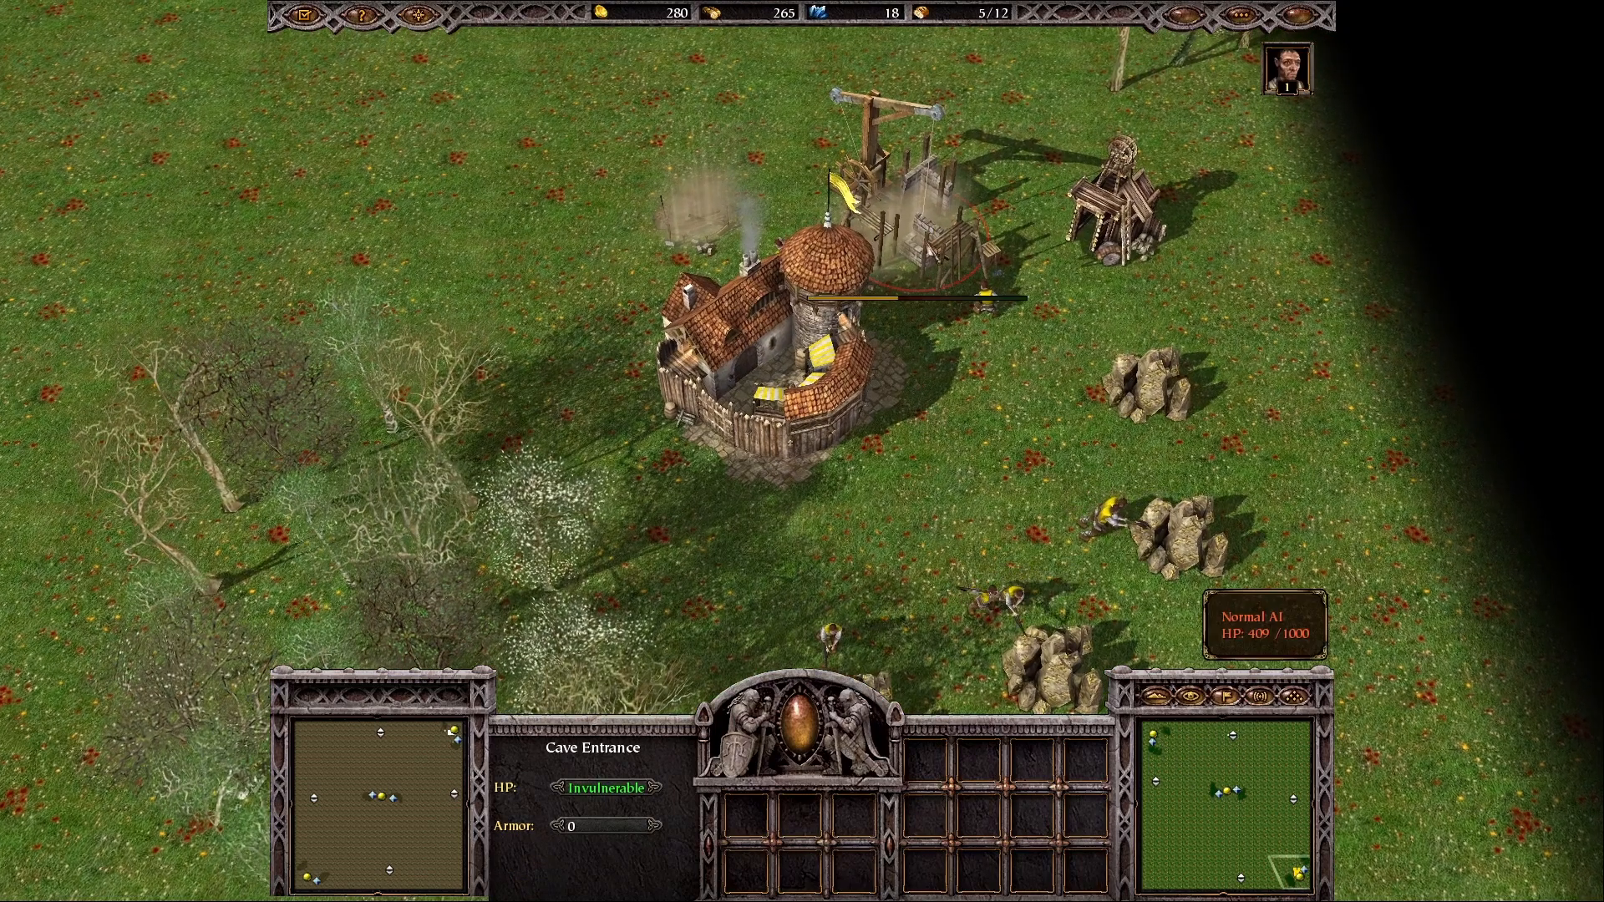
pyautogui.click(927, 269)
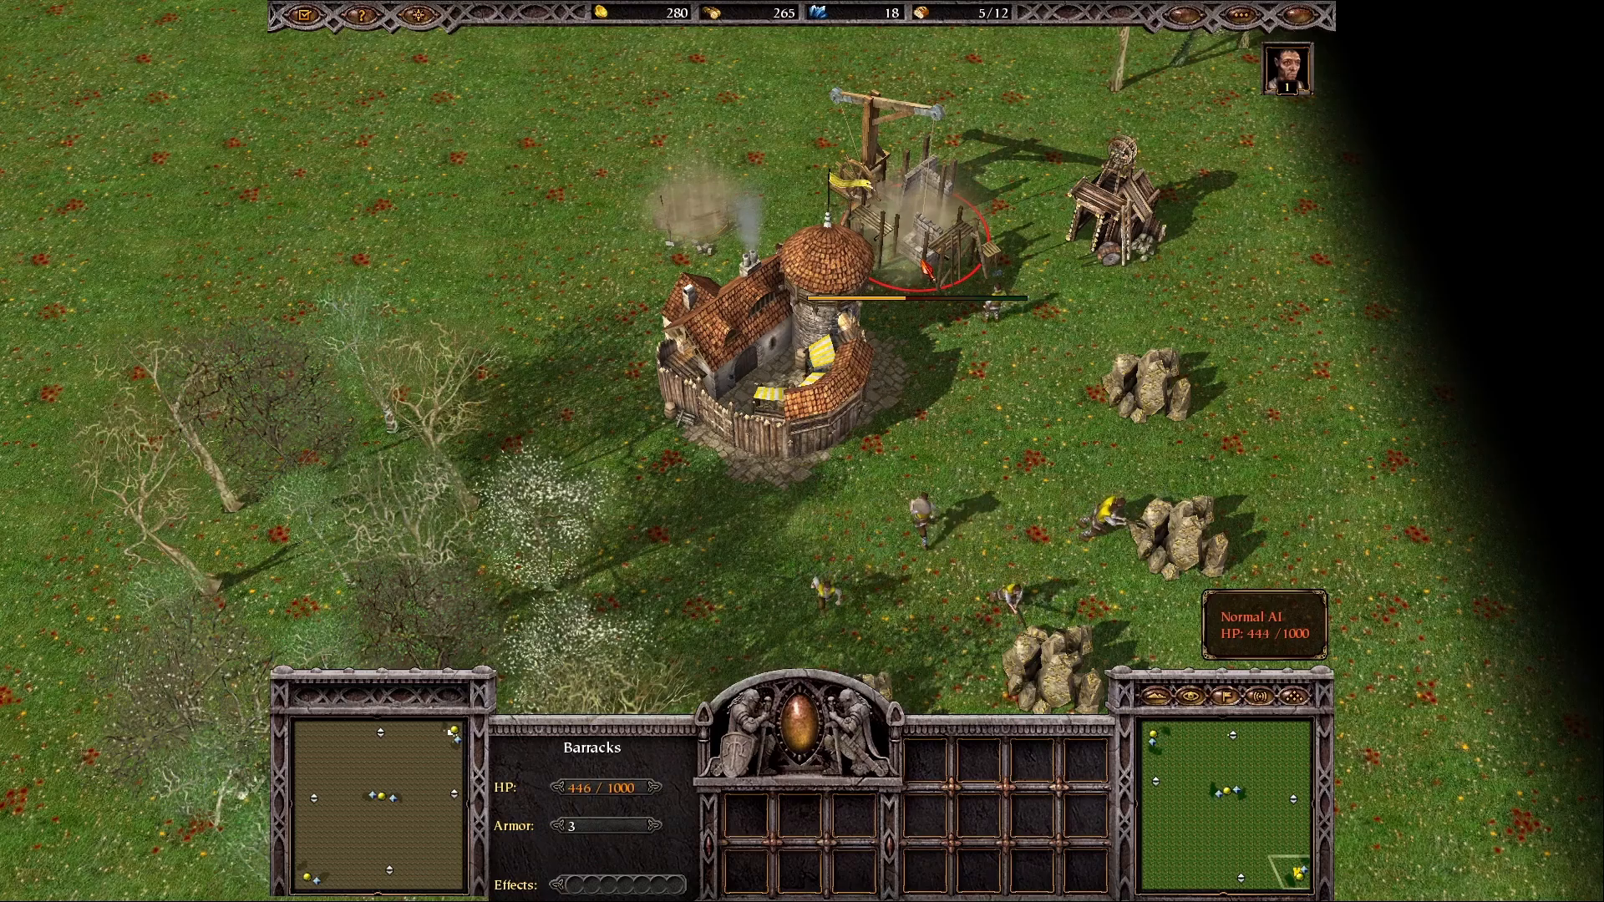
pyautogui.click(739, 225)
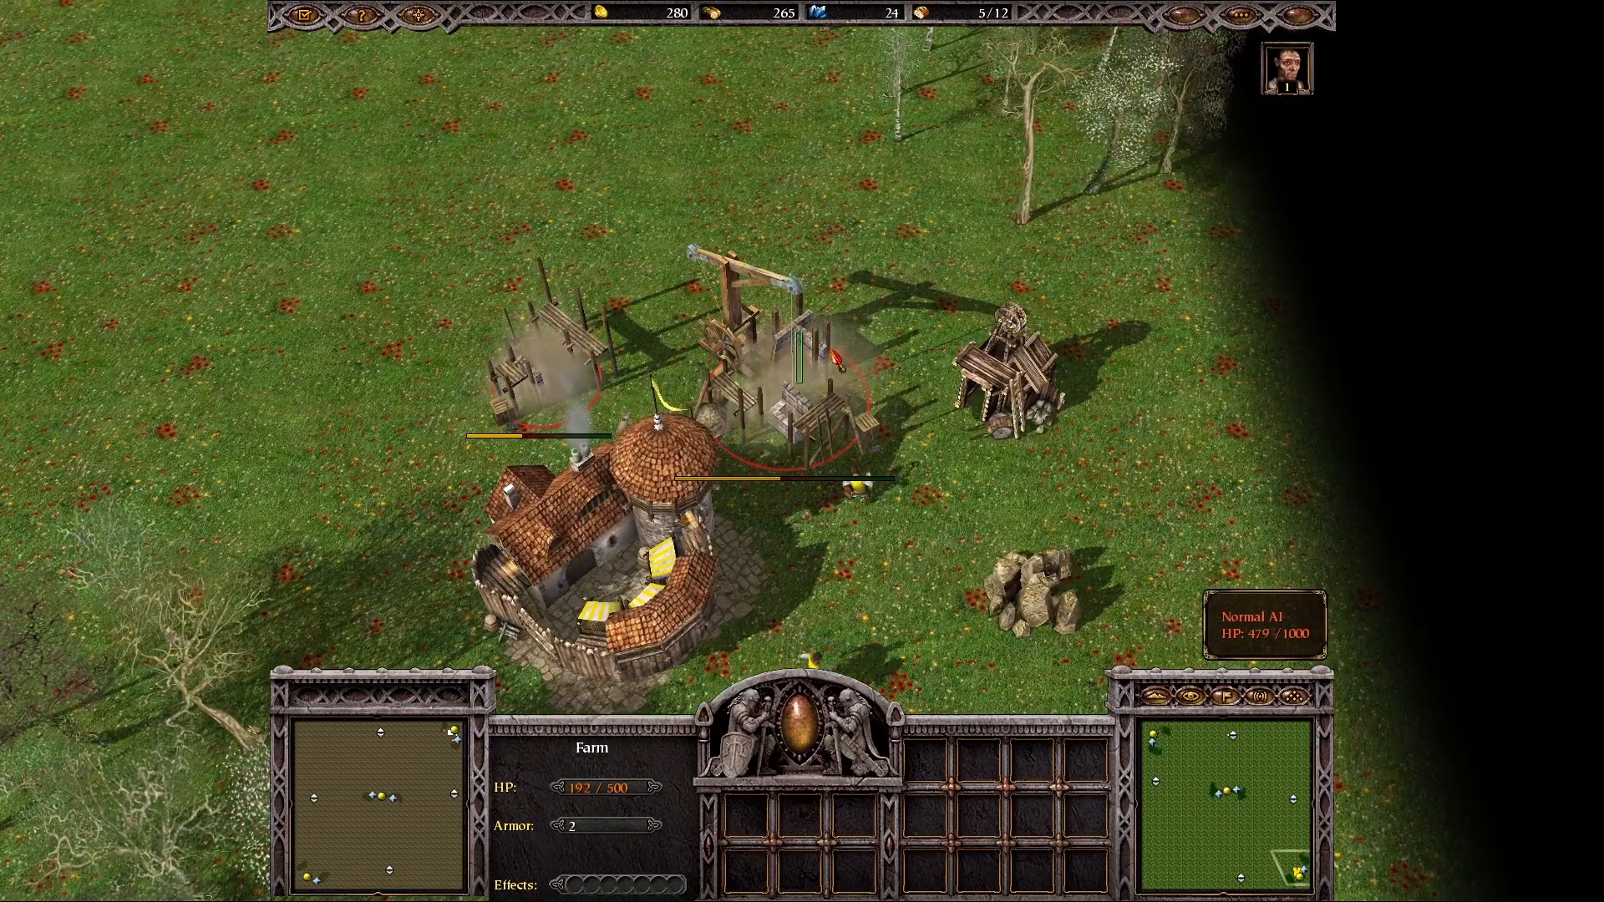
pyautogui.click(873, 330)
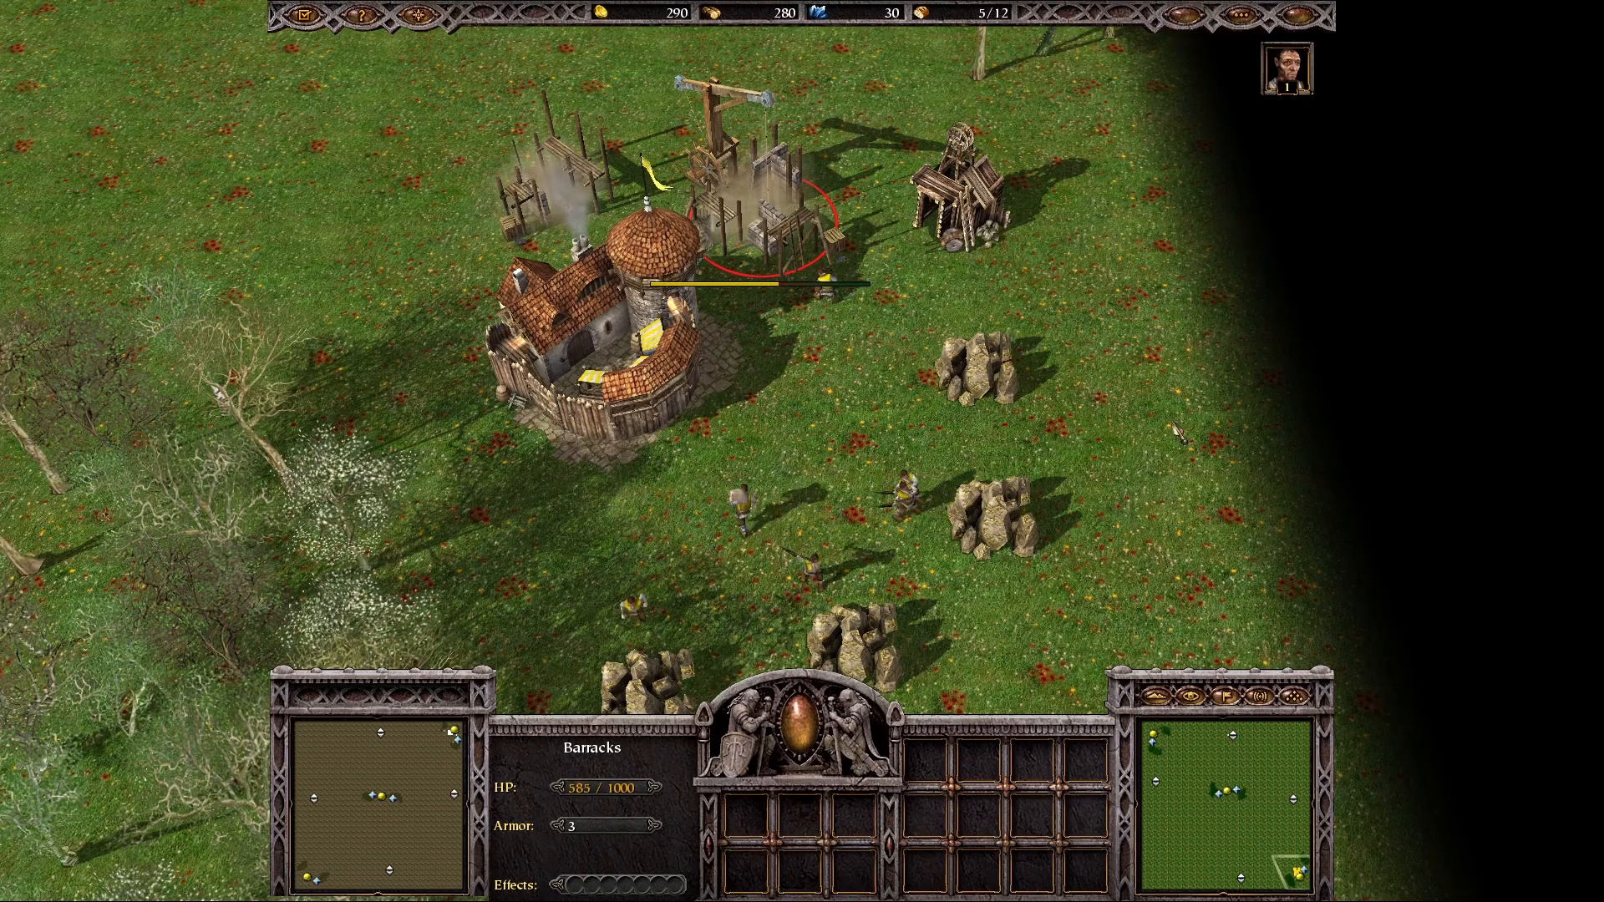
# Step: Examine the central surface resource area with its trees and Gold Fields, and inspect its Gem Mine
pyautogui.click(1233, 742)
pyautogui.press('F8')
pyautogui.rightClick(544, 429)
pyautogui.click(1165, 743)
pyautogui.click(1235, 792)
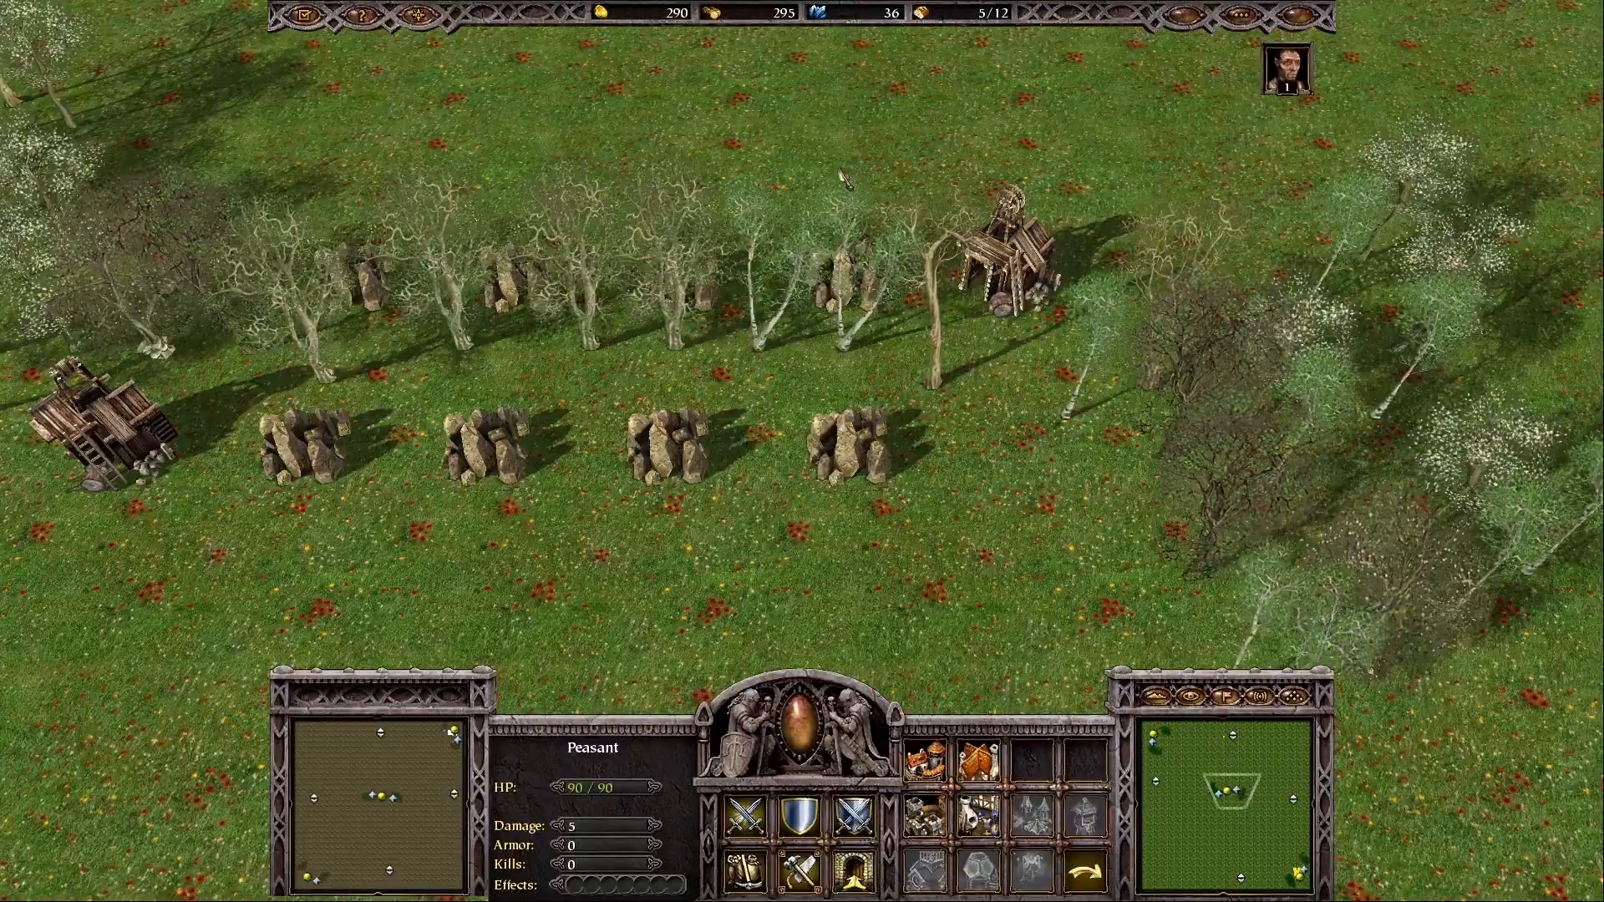
pyautogui.click(1059, 478)
pyautogui.click(1288, 749)
pyautogui.moveTo(1288, 749); pyautogui.dragTo(1242, 810)
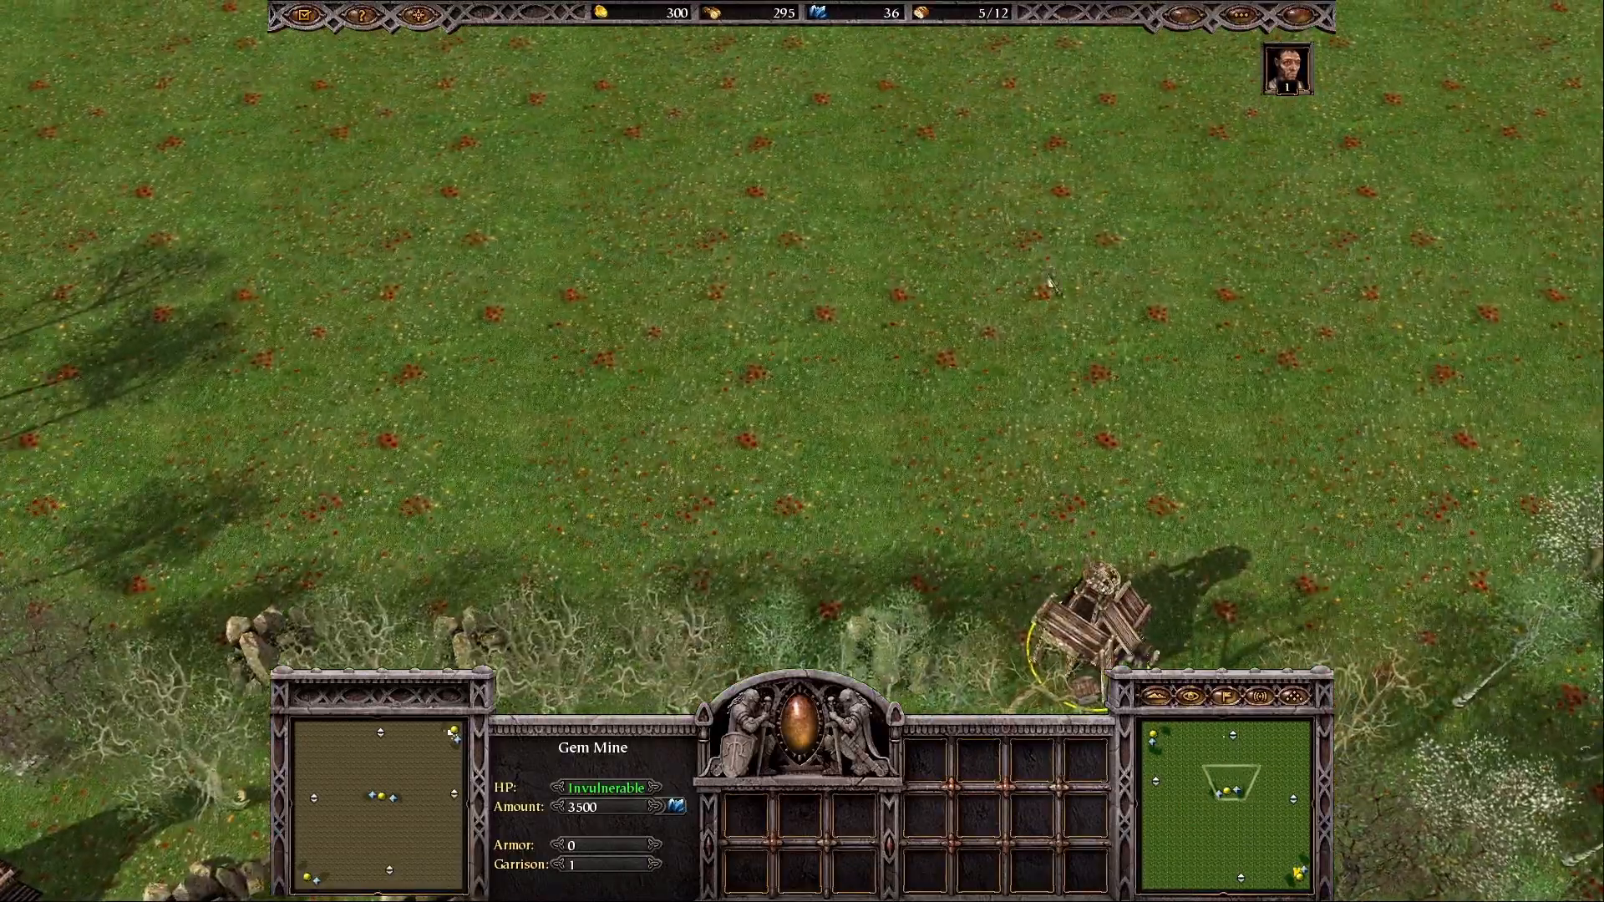
pyautogui.click(1049, 281)
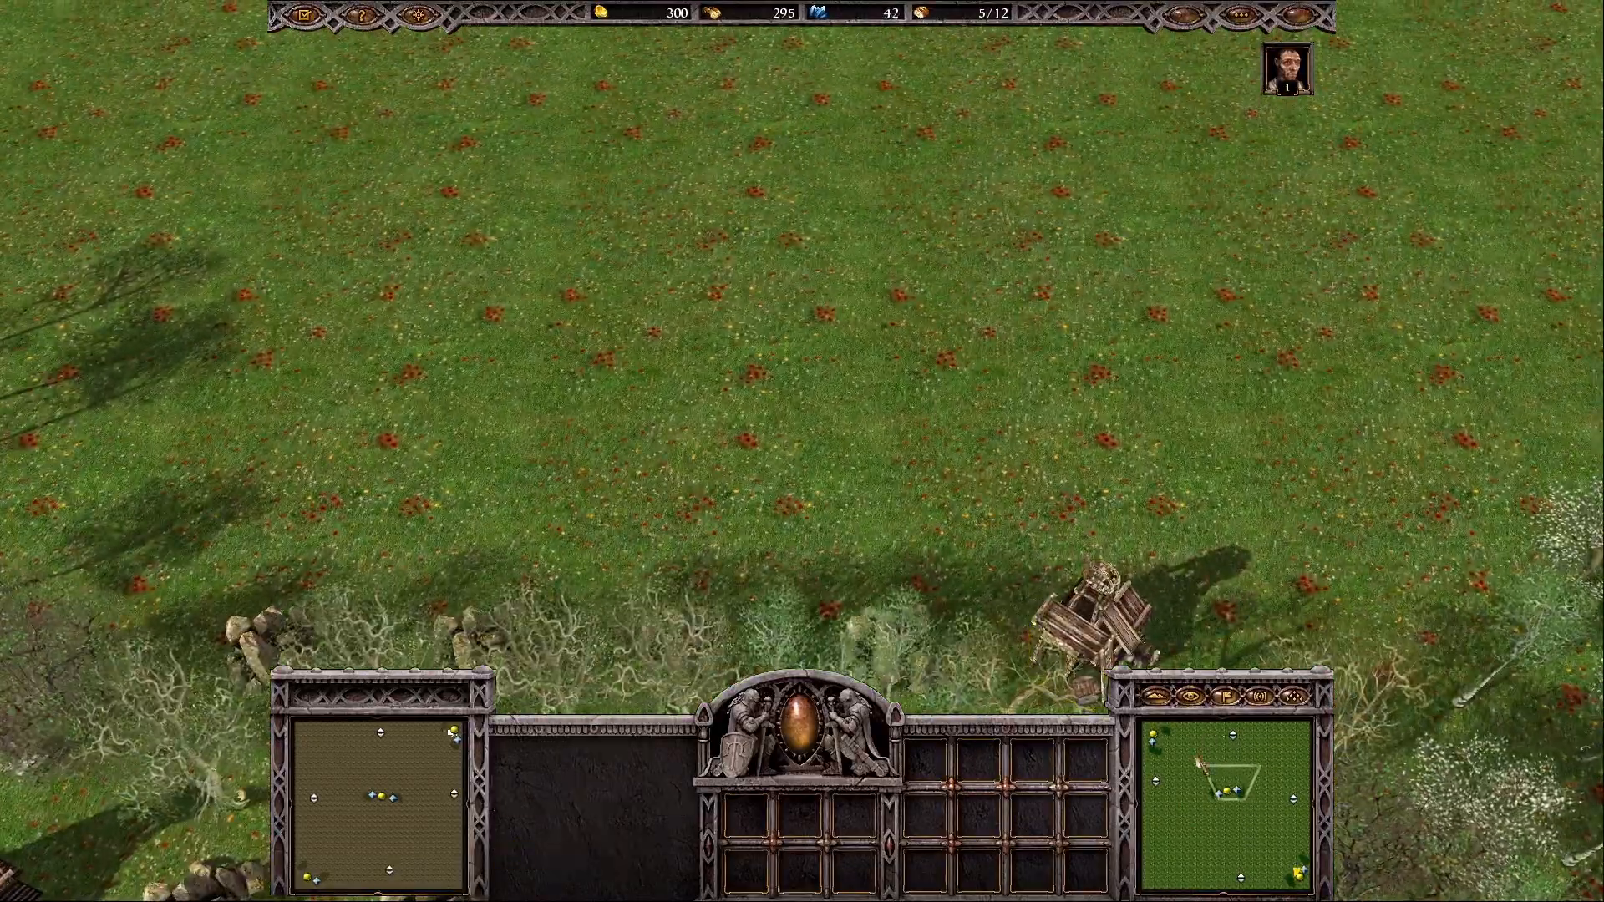
# Step: Check on the peasant beside the northern Cave Entrance and on the building progress in the Normal AI's base
pyautogui.click(1245, 756)
pyautogui.click(994, 386)
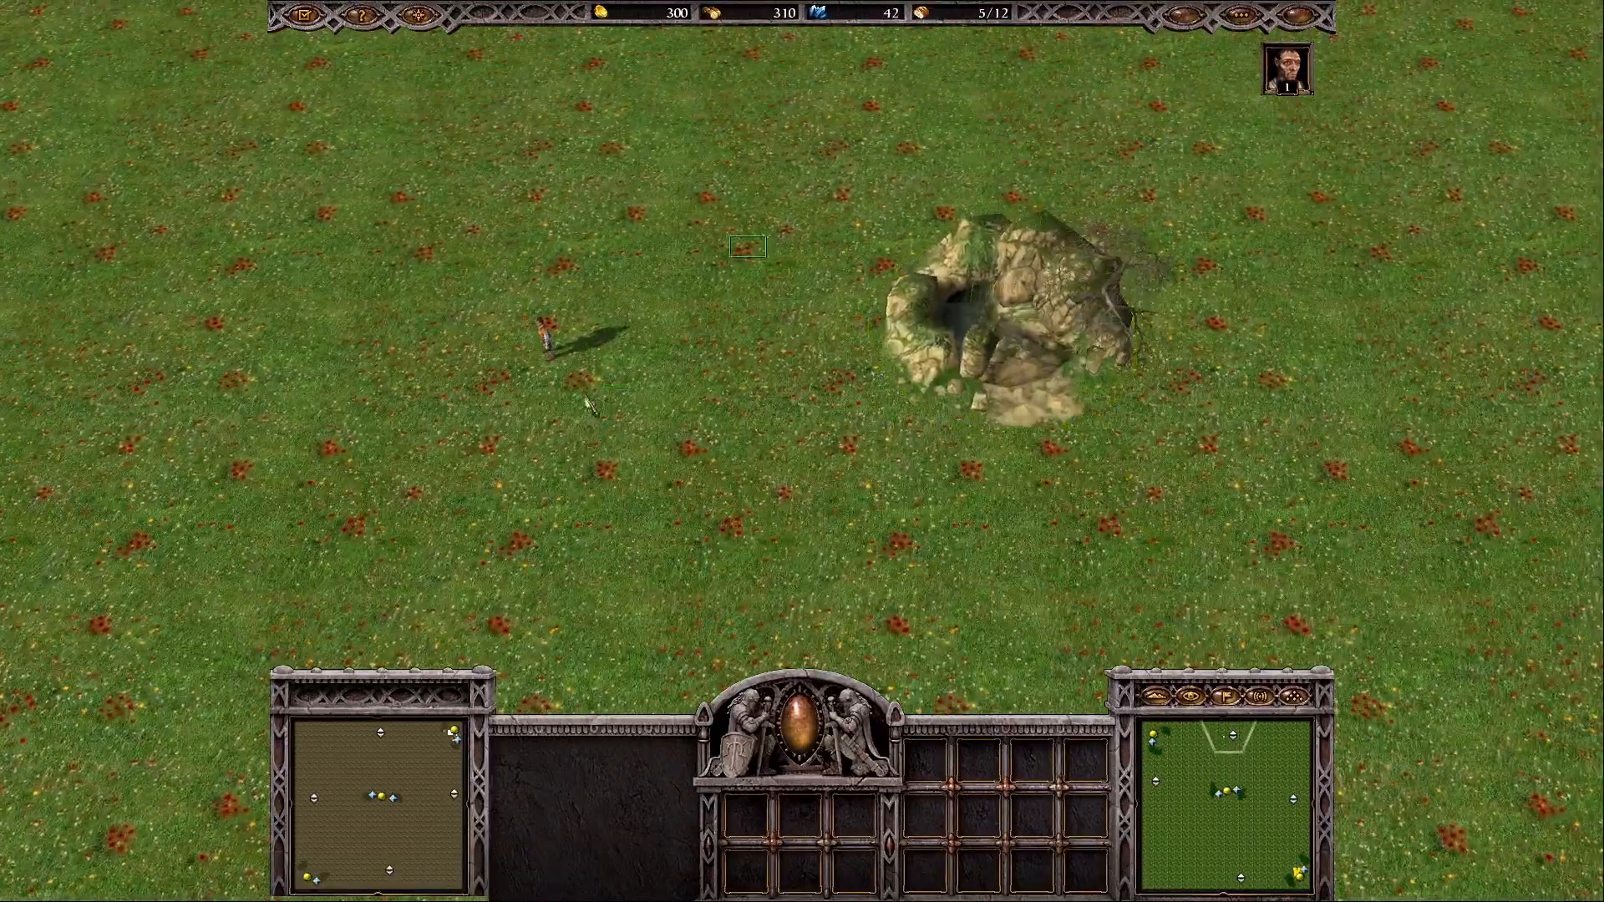
pyautogui.click(548, 337)
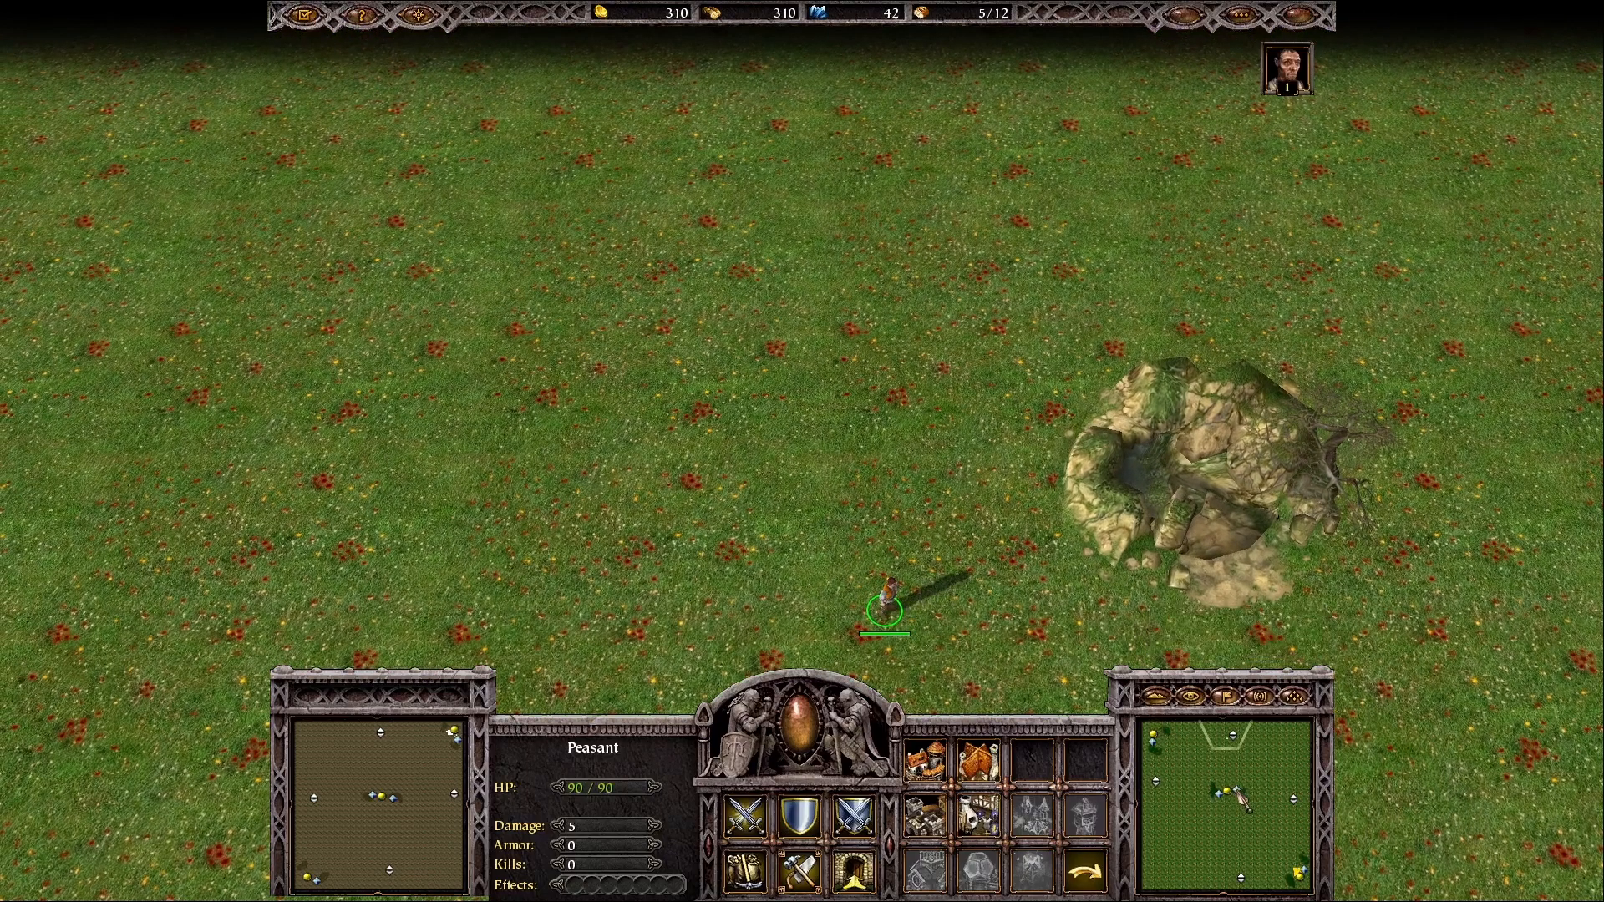
pyautogui.click(1292, 871)
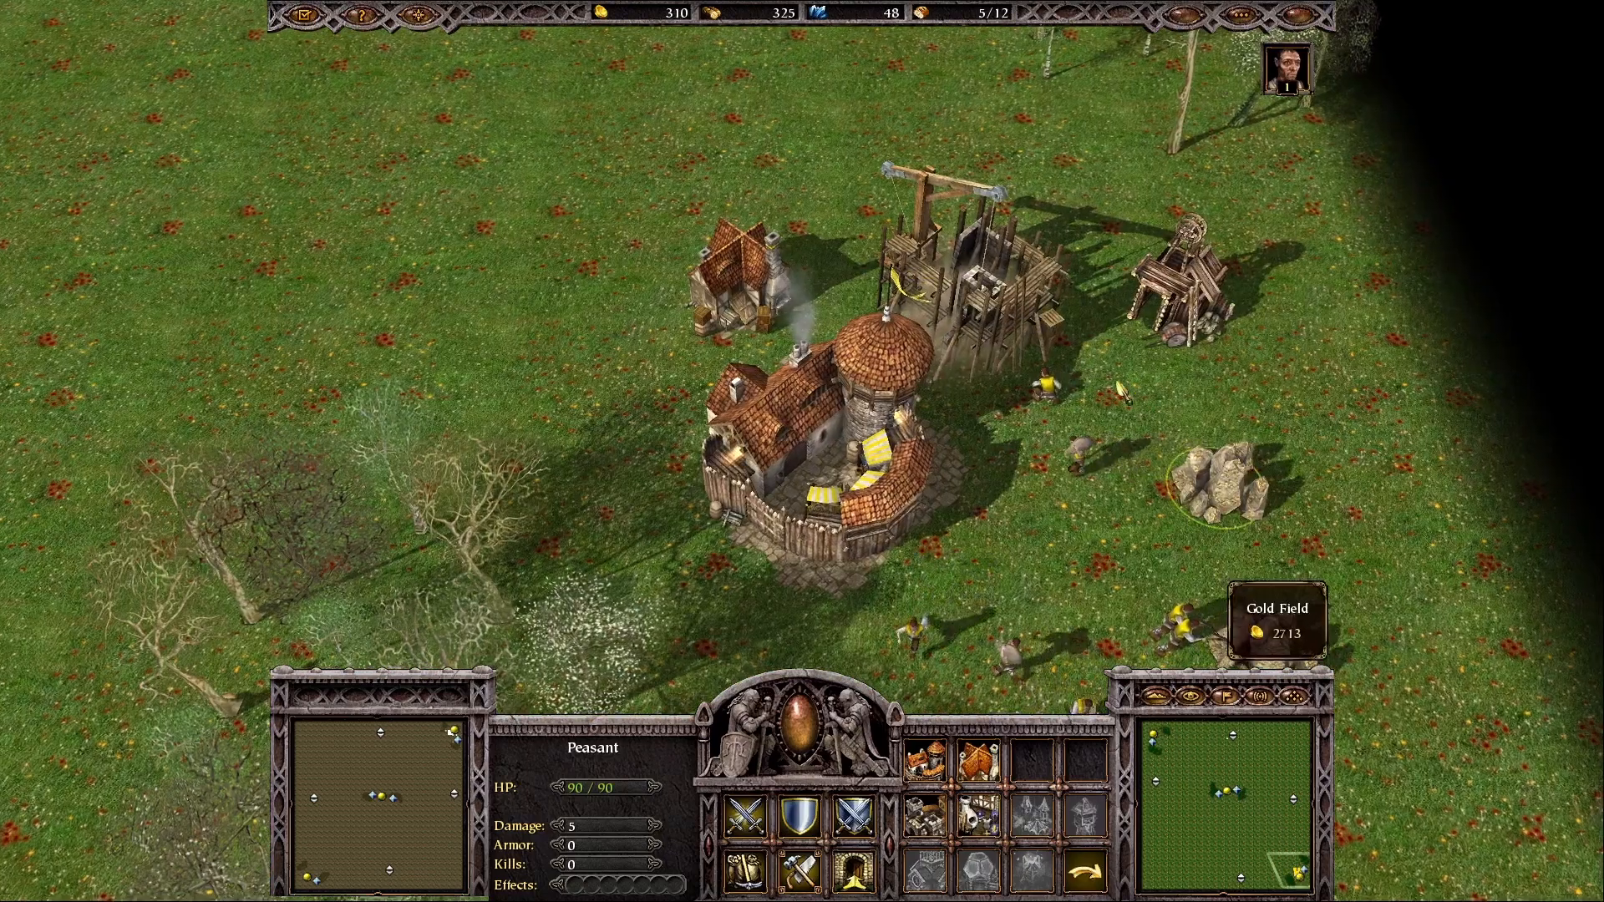
pyautogui.click(970, 205)
pyautogui.click(1096, 351)
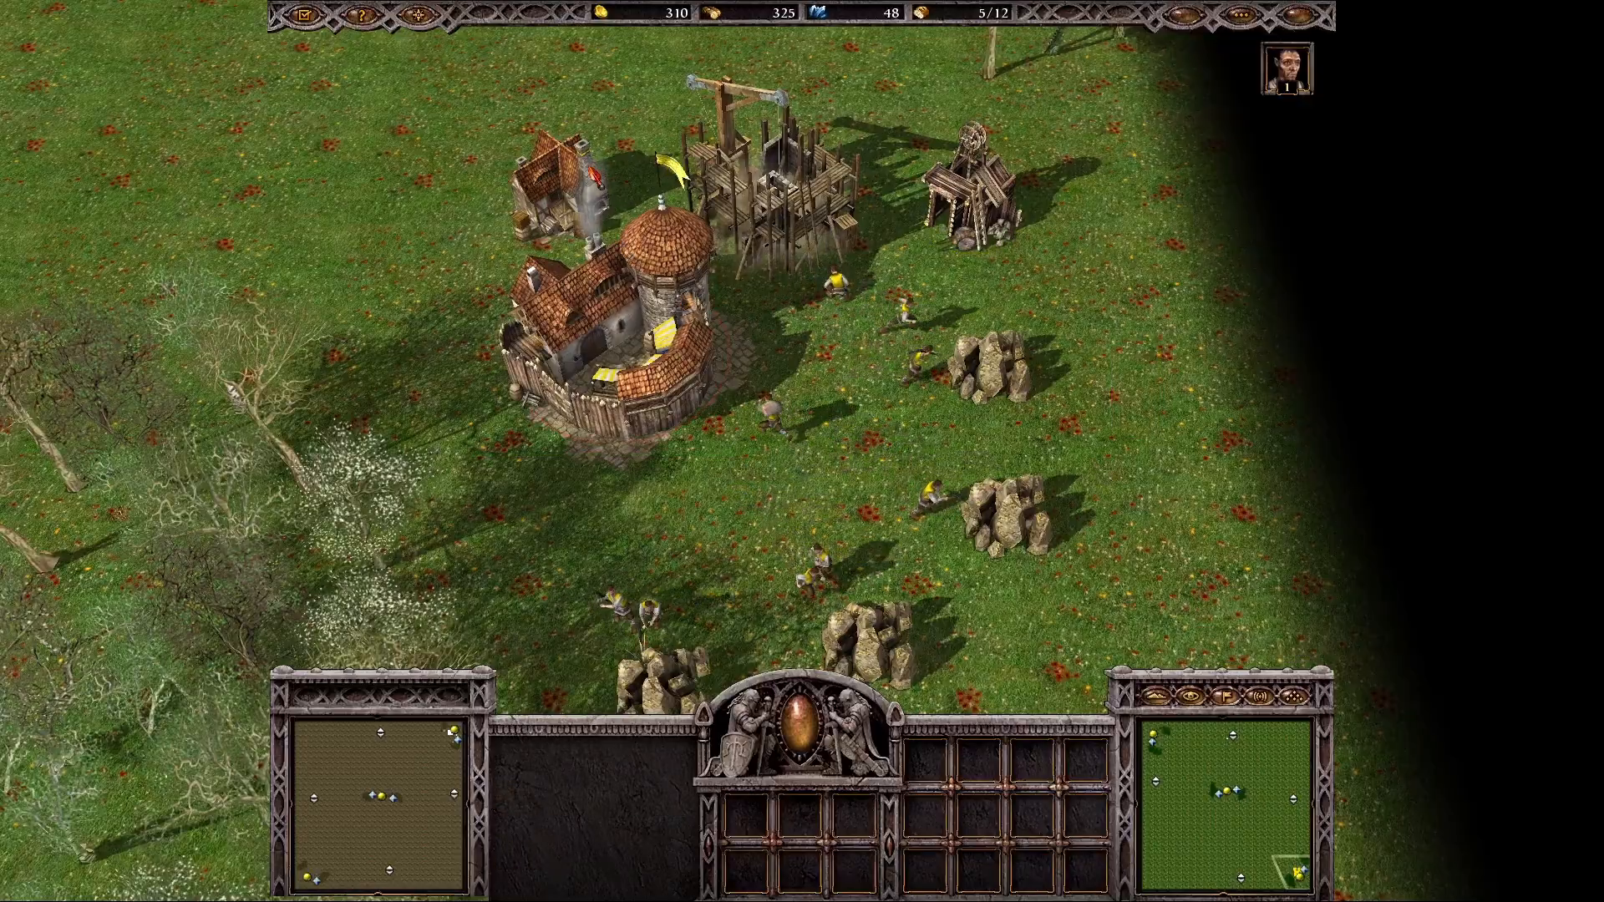
pyautogui.click(1291, 860)
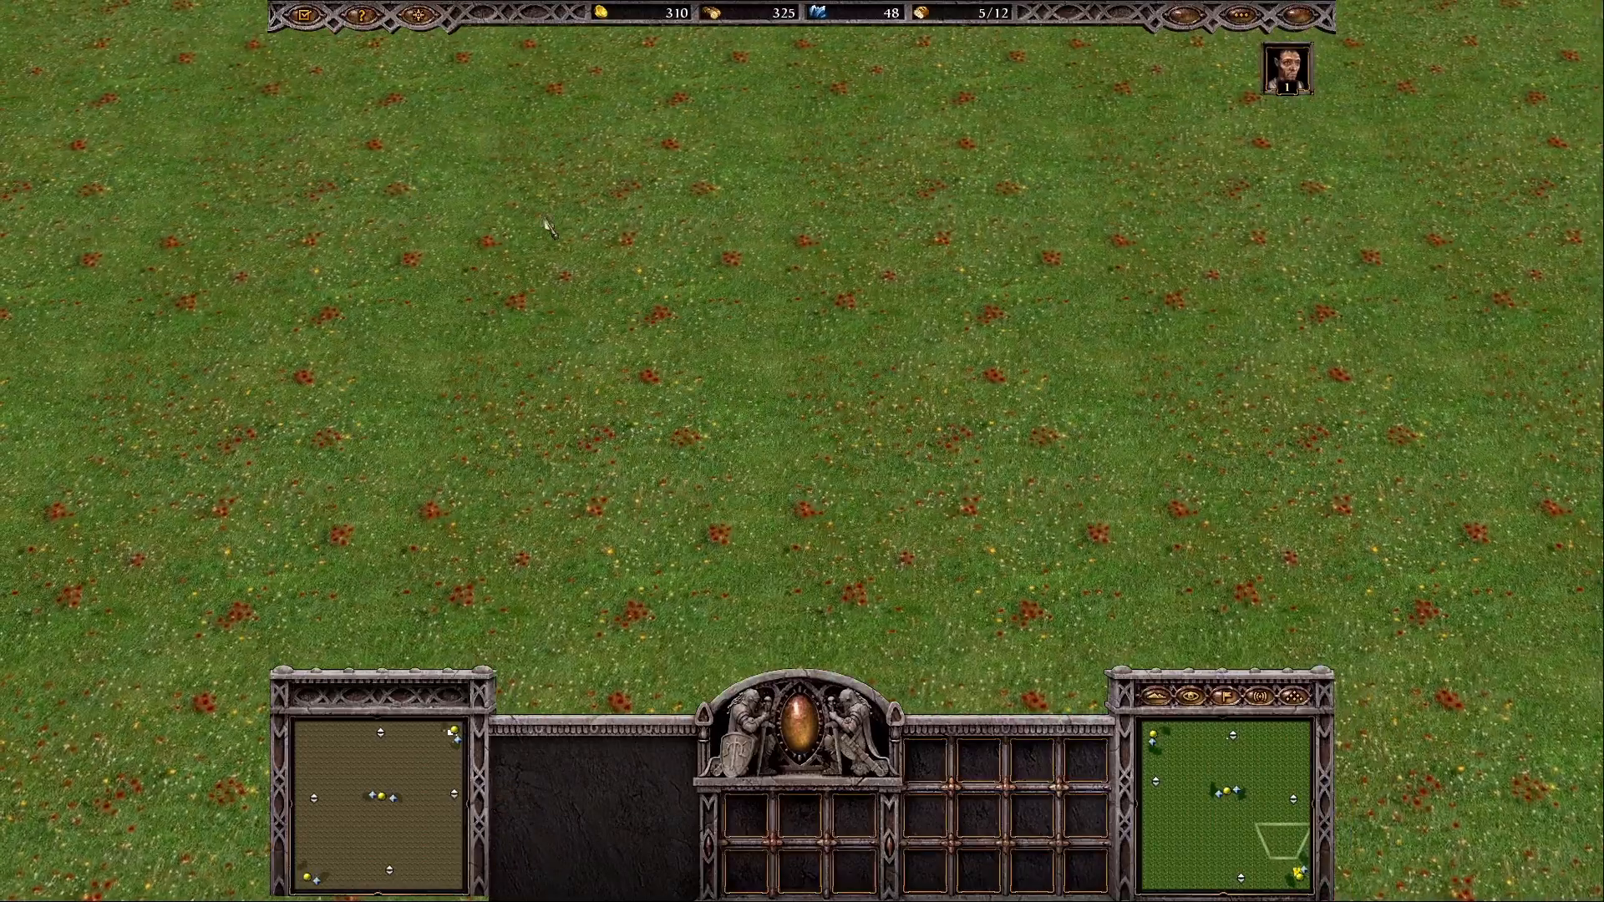
# Step: Exit the current match and return to the single-player menu
pyautogui.click(303, 14)
pyautogui.click(597, 458)
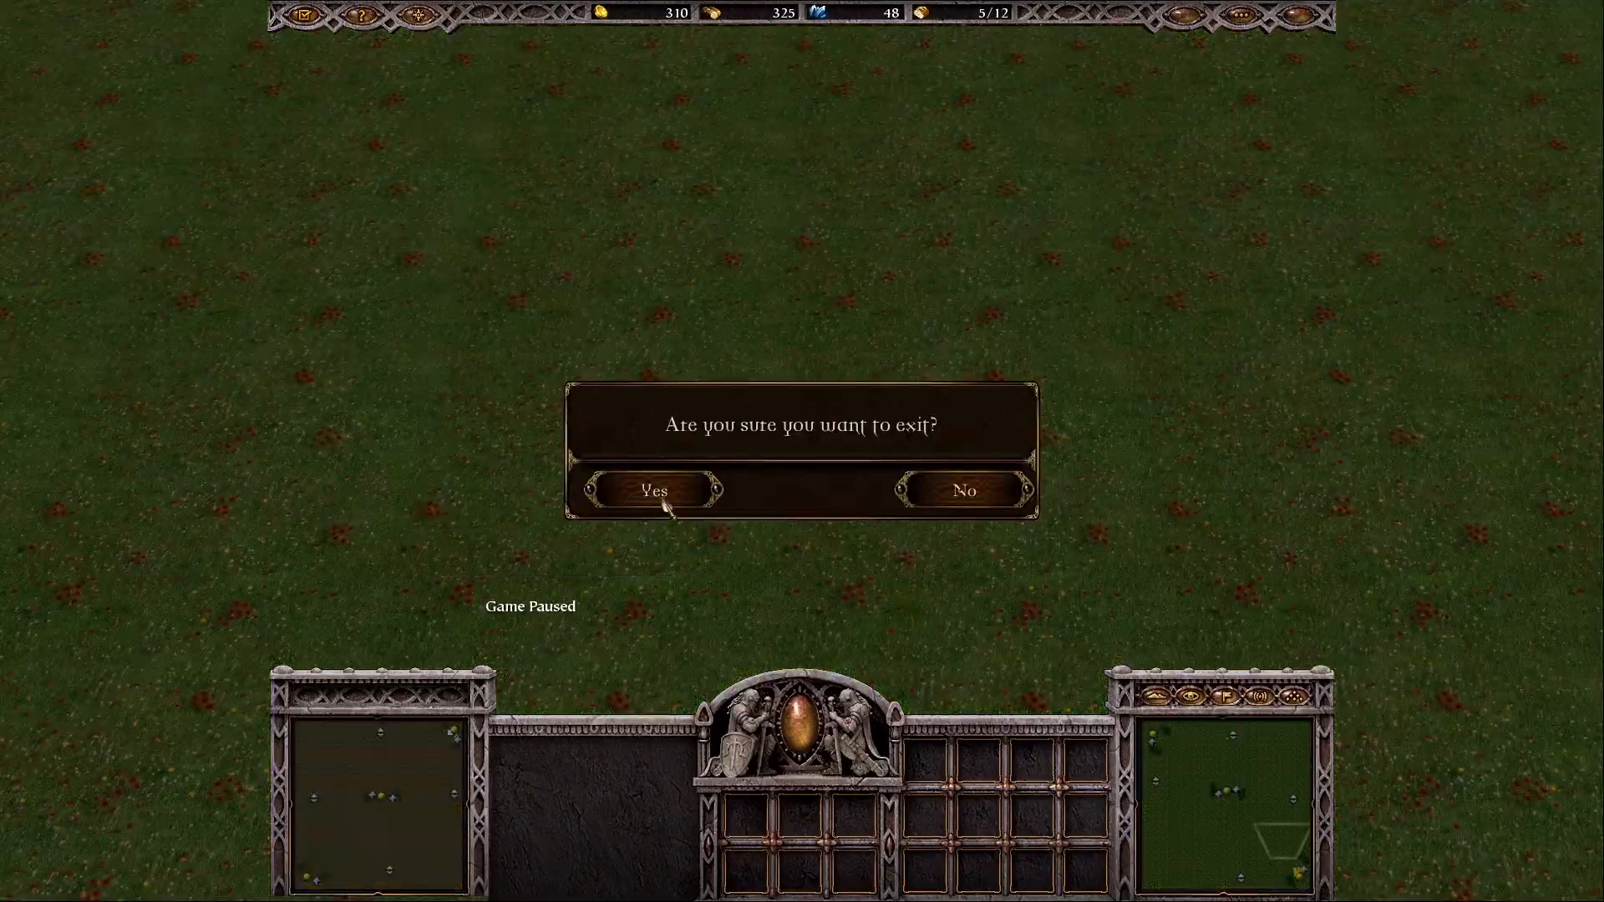
pyautogui.click(669, 498)
pyautogui.click(998, 822)
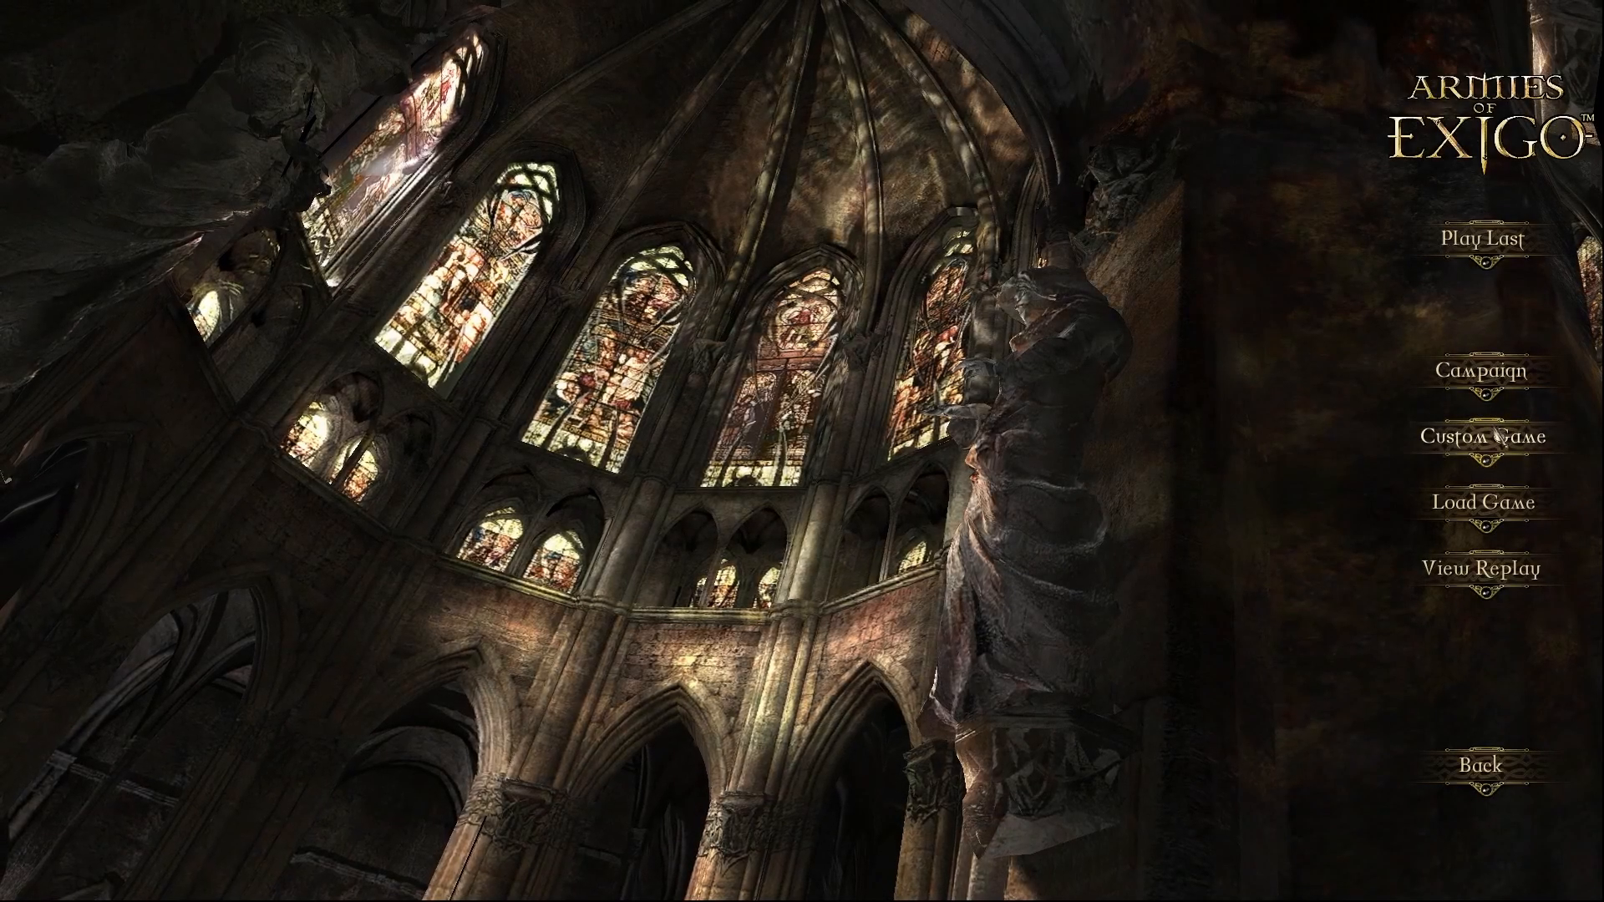
# Step: Open the custom game scenario list and preview several existing maps, including Castle Beast
pyautogui.click(1498, 434)
pyautogui.click(767, 58)
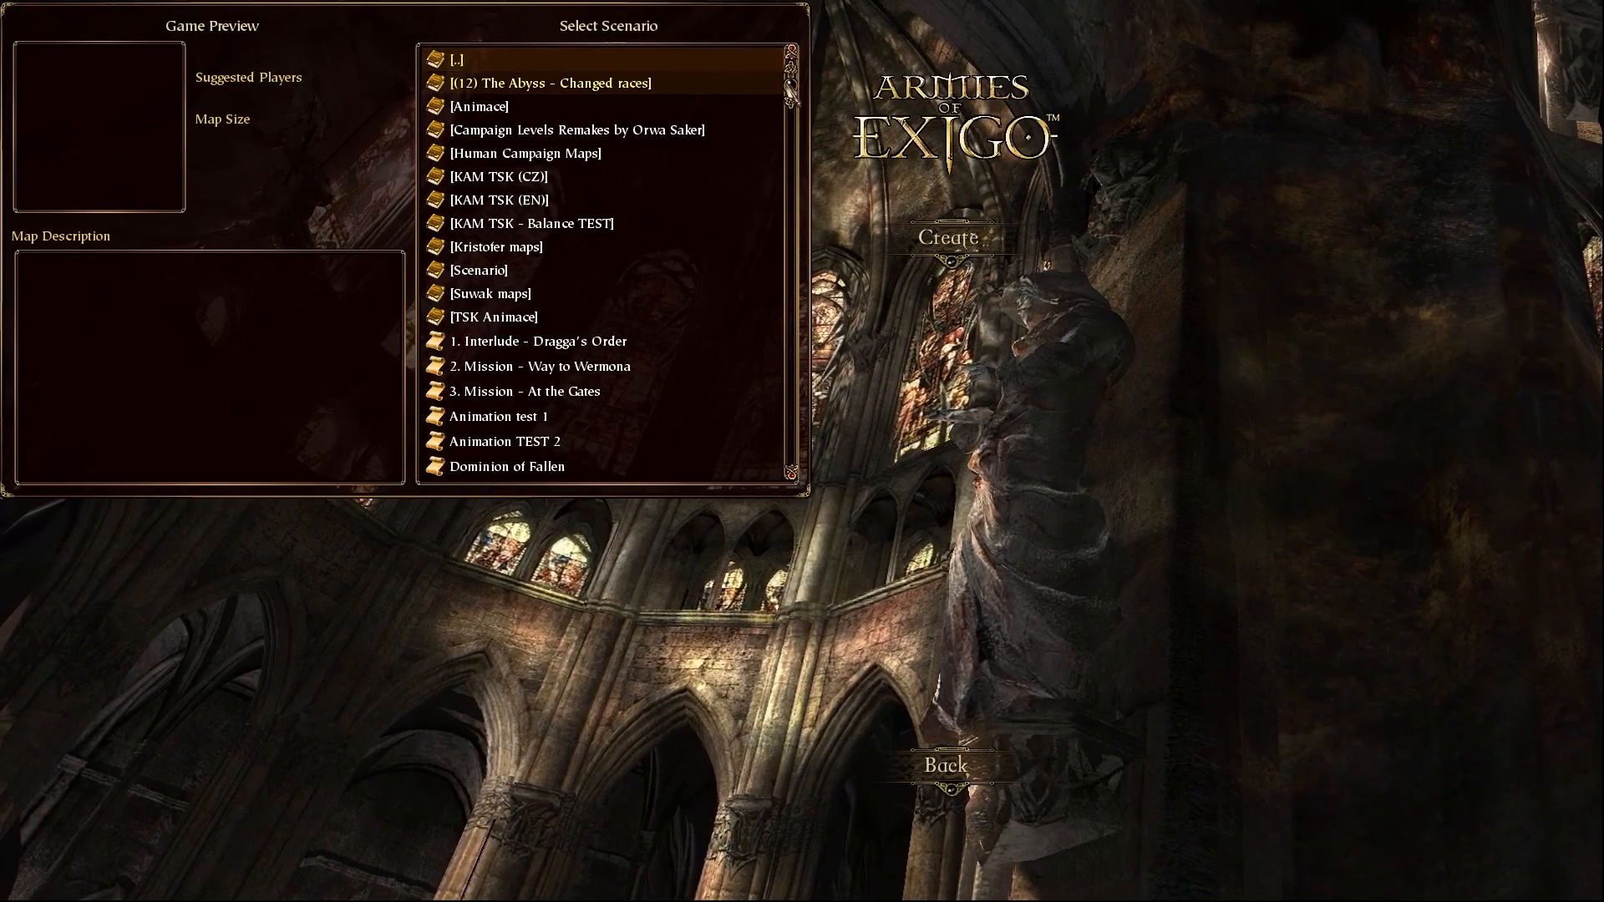
pyautogui.scroll(-4, 797, 134)
pyautogui.scroll(-3, 797, 133)
pyautogui.click(554, 154)
pyautogui.click(555, 240)
pyautogui.click(553, 304)
pyautogui.click(535, 377)
pyautogui.click(534, 428)
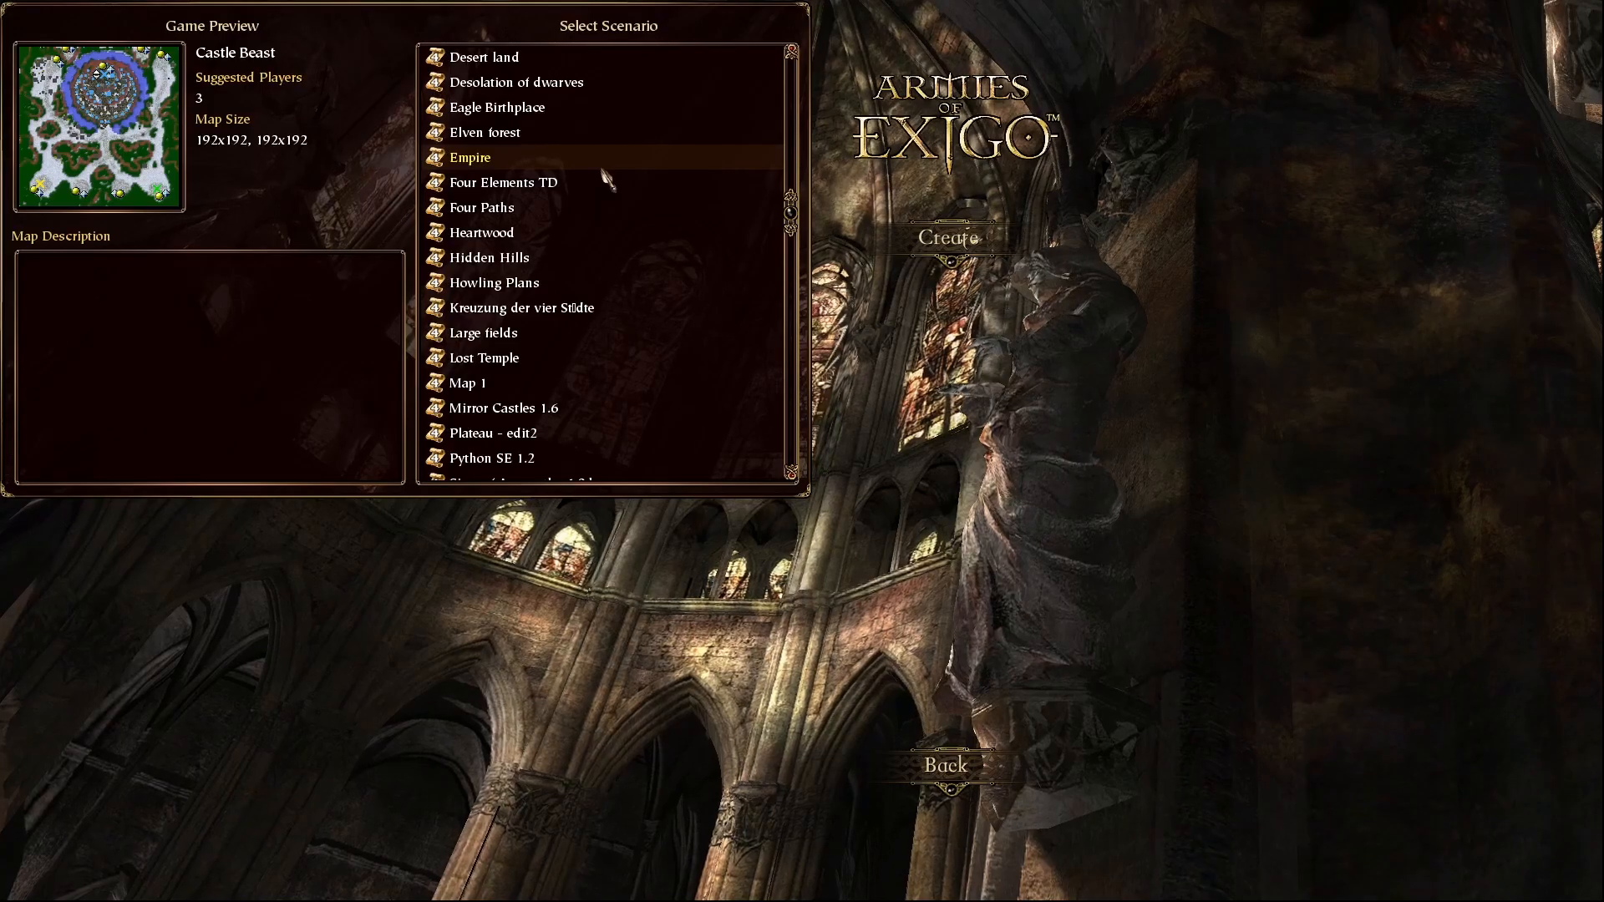
# Step: Create a custom game on the Large fields map
pyautogui.scroll(-1, 602, 172)
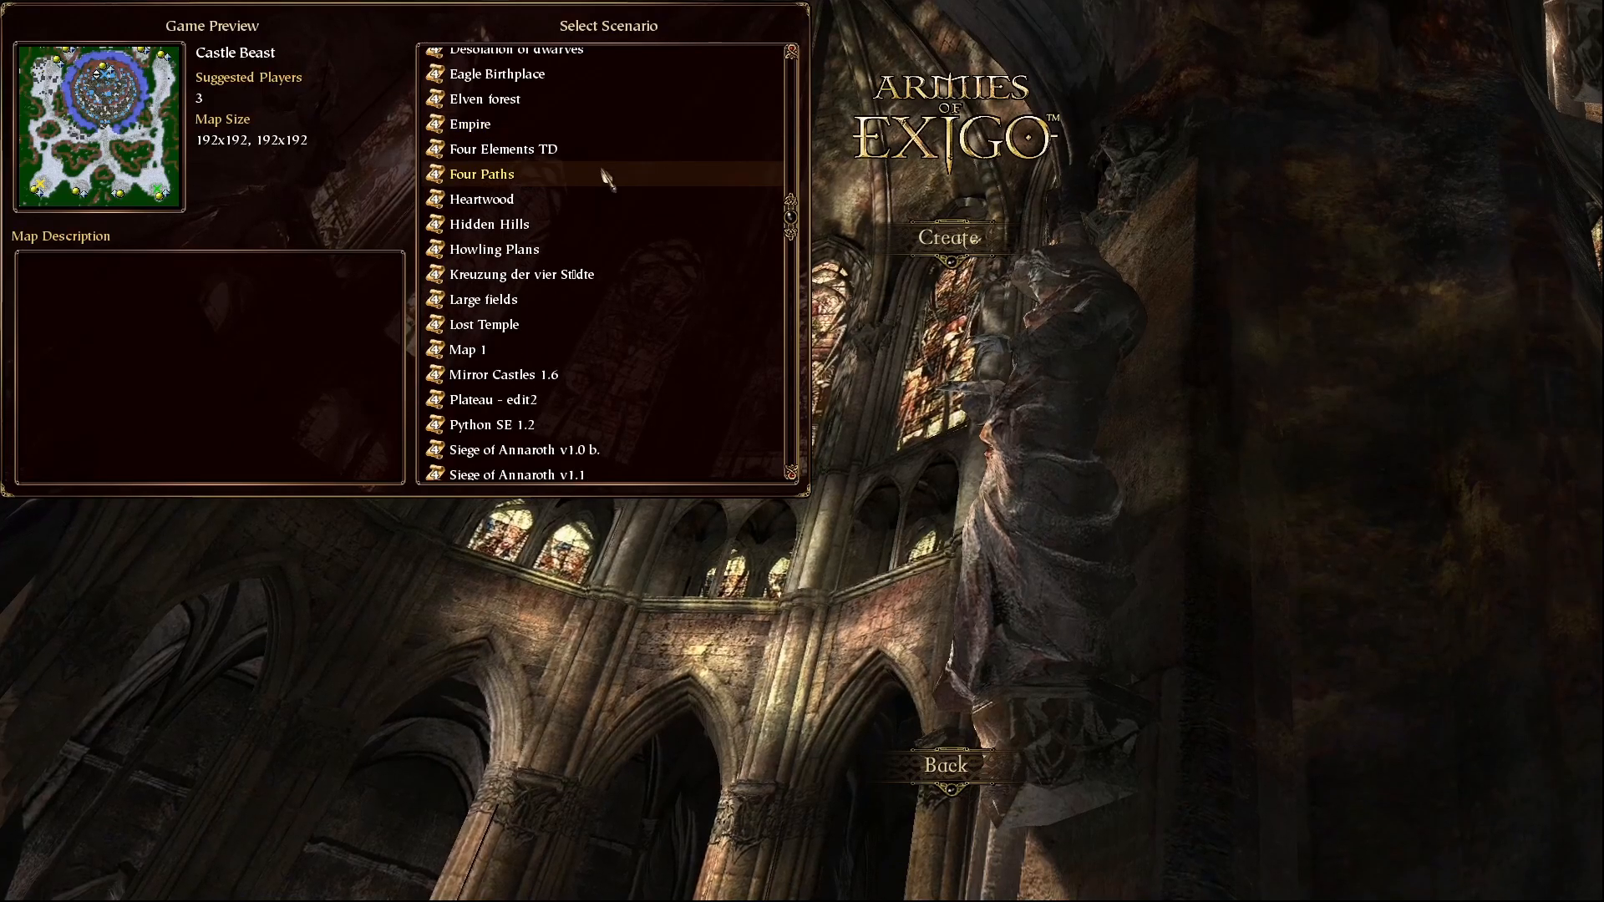
pyautogui.click(543, 301)
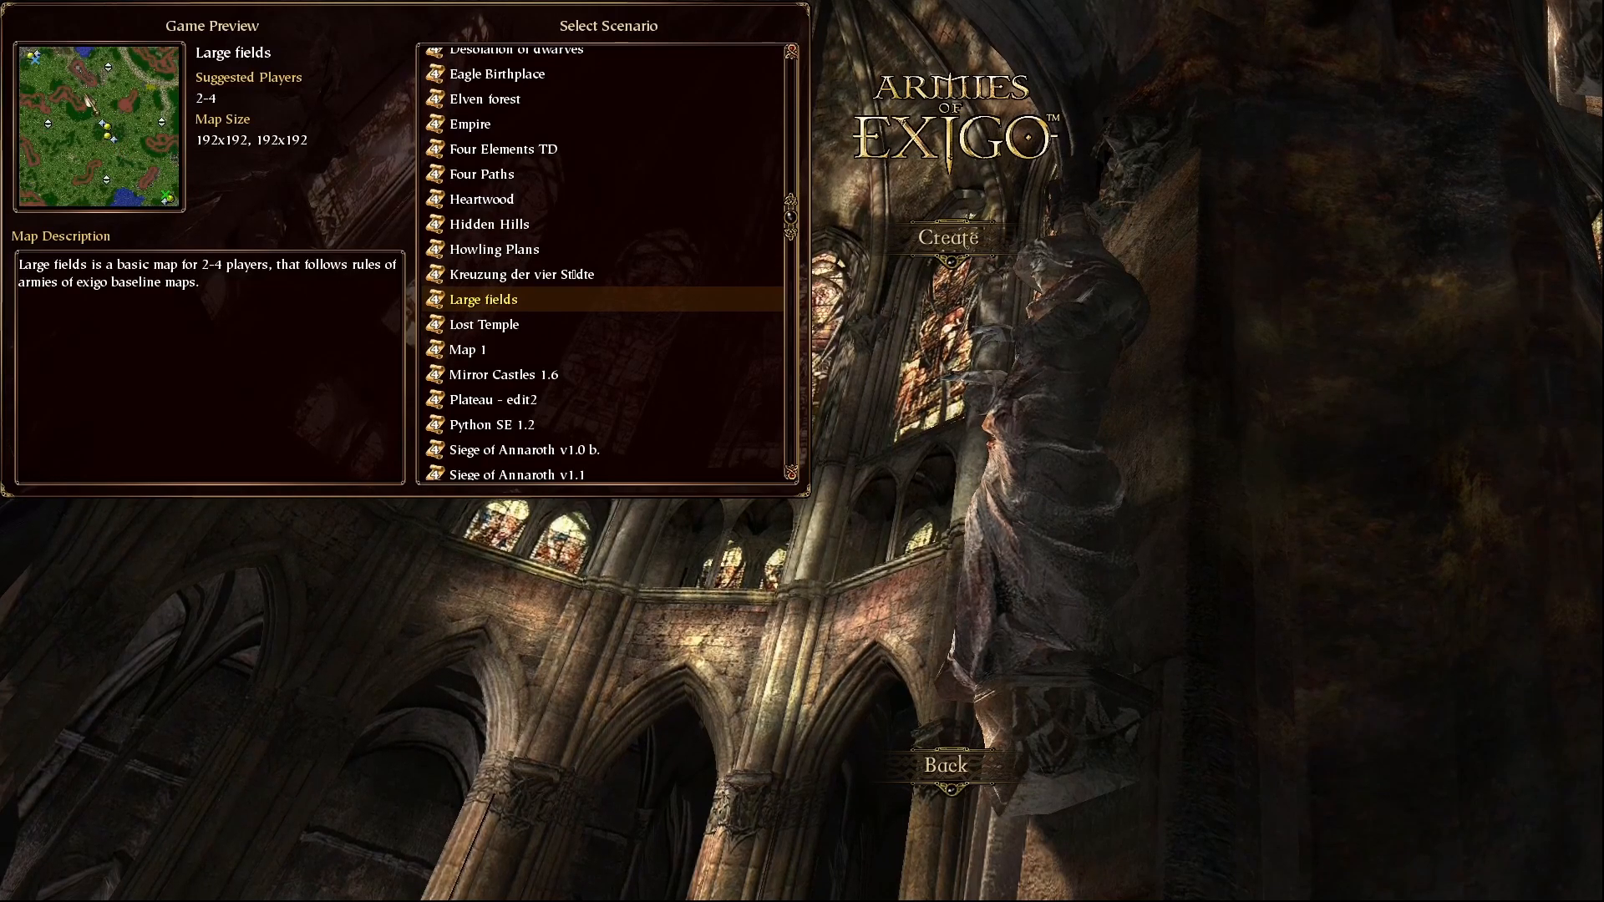
pyautogui.click(971, 248)
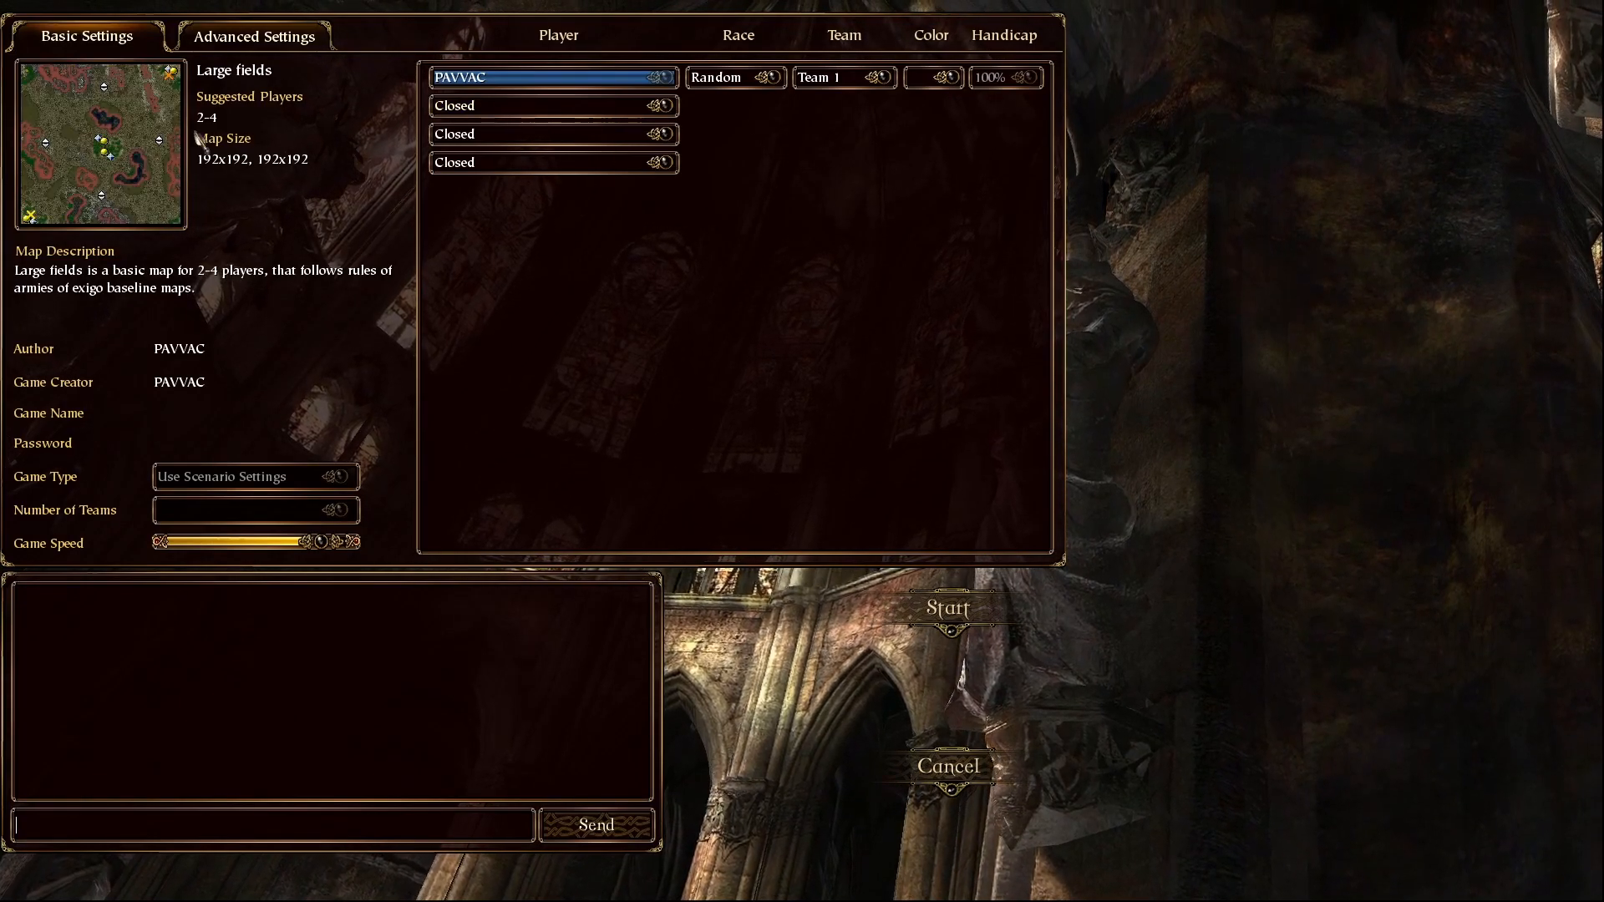
# Step: Preview both levels of the map and fill the three closed player slots with Very Hard AI
pyautogui.click(147, 151)
pyautogui.click(505, 102)
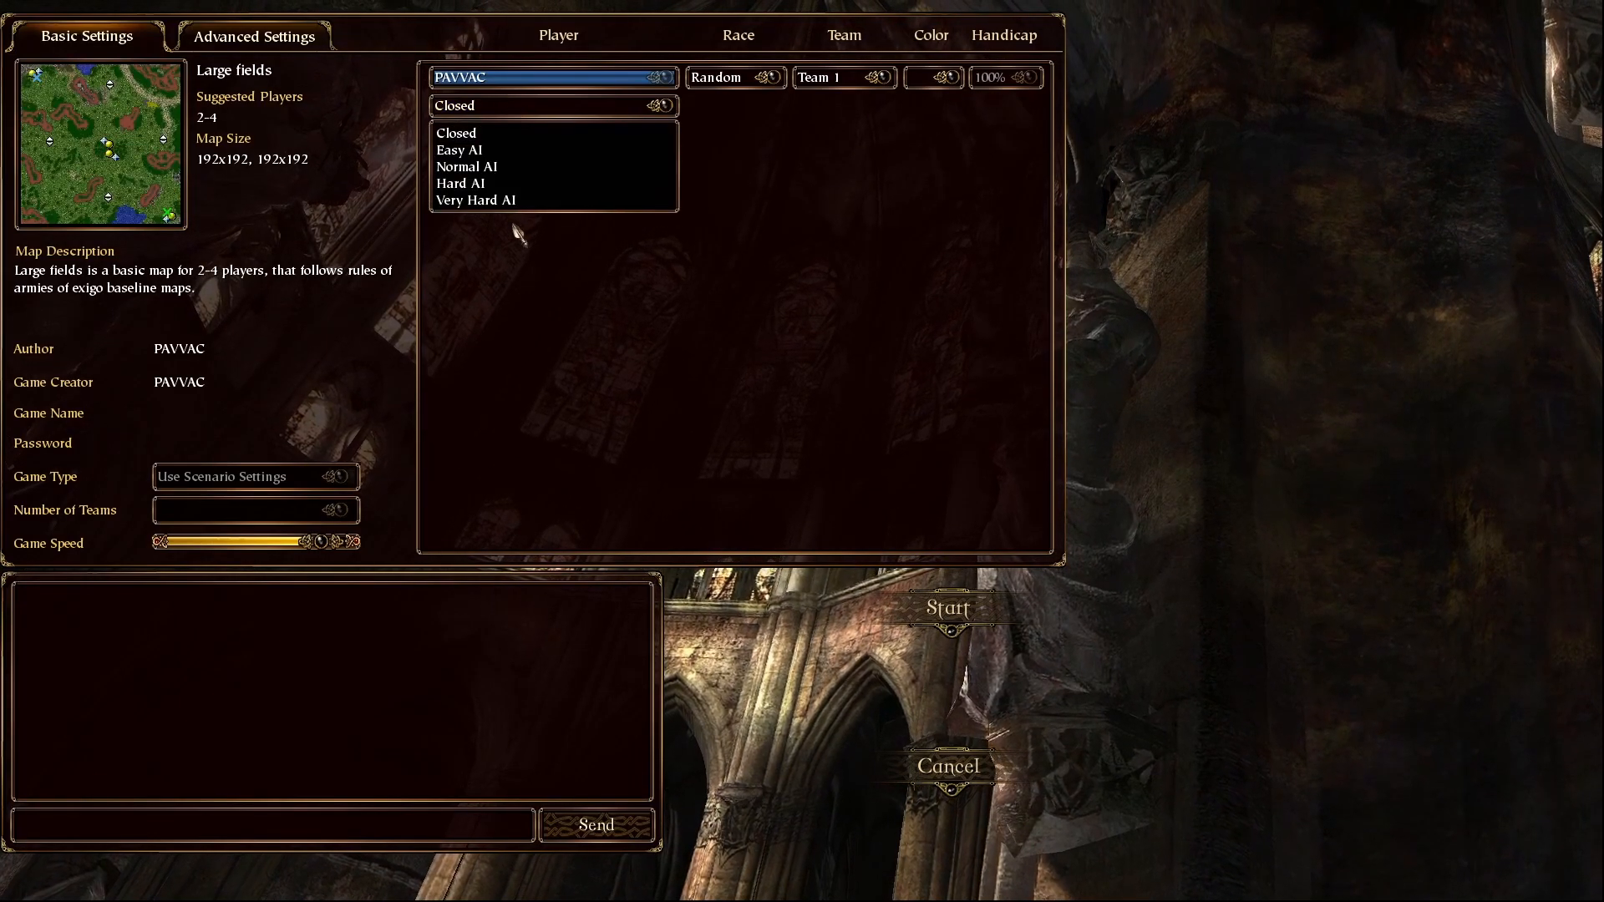
pyautogui.click(475, 198)
pyautogui.click(502, 133)
pyautogui.click(493, 228)
pyautogui.click(517, 162)
pyautogui.click(501, 257)
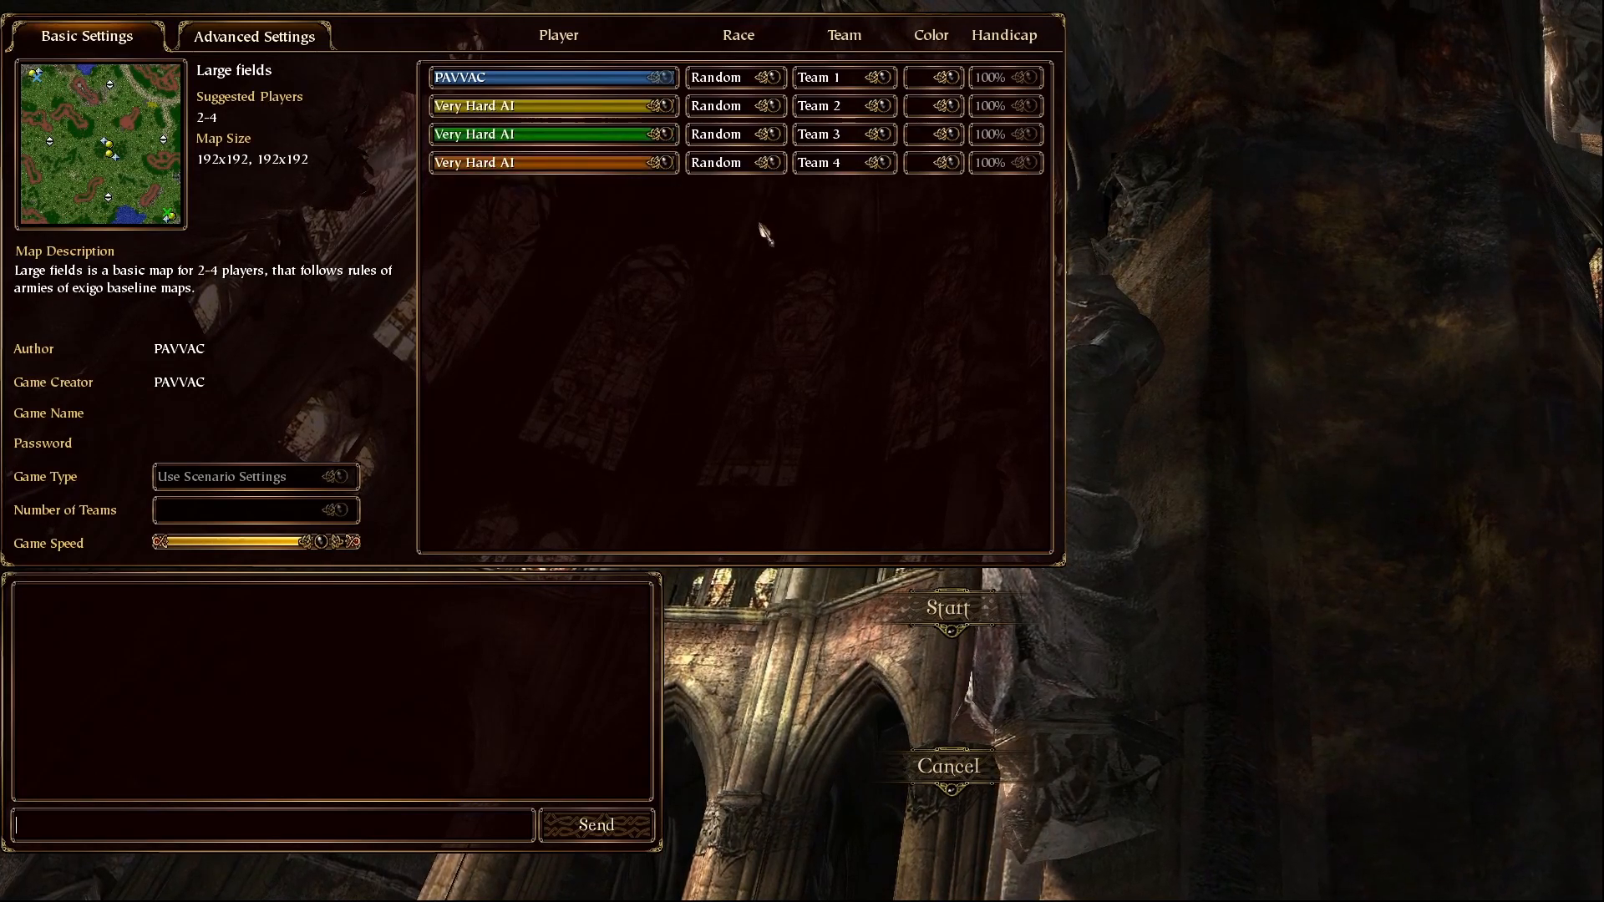
# Step: Set the first player's race to Empire, start the Large fields match and continue past the loading screen
pyautogui.click(236, 27)
pyautogui.click(87, 36)
pyautogui.click(761, 76)
pyautogui.click(722, 119)
pyautogui.click(944, 610)
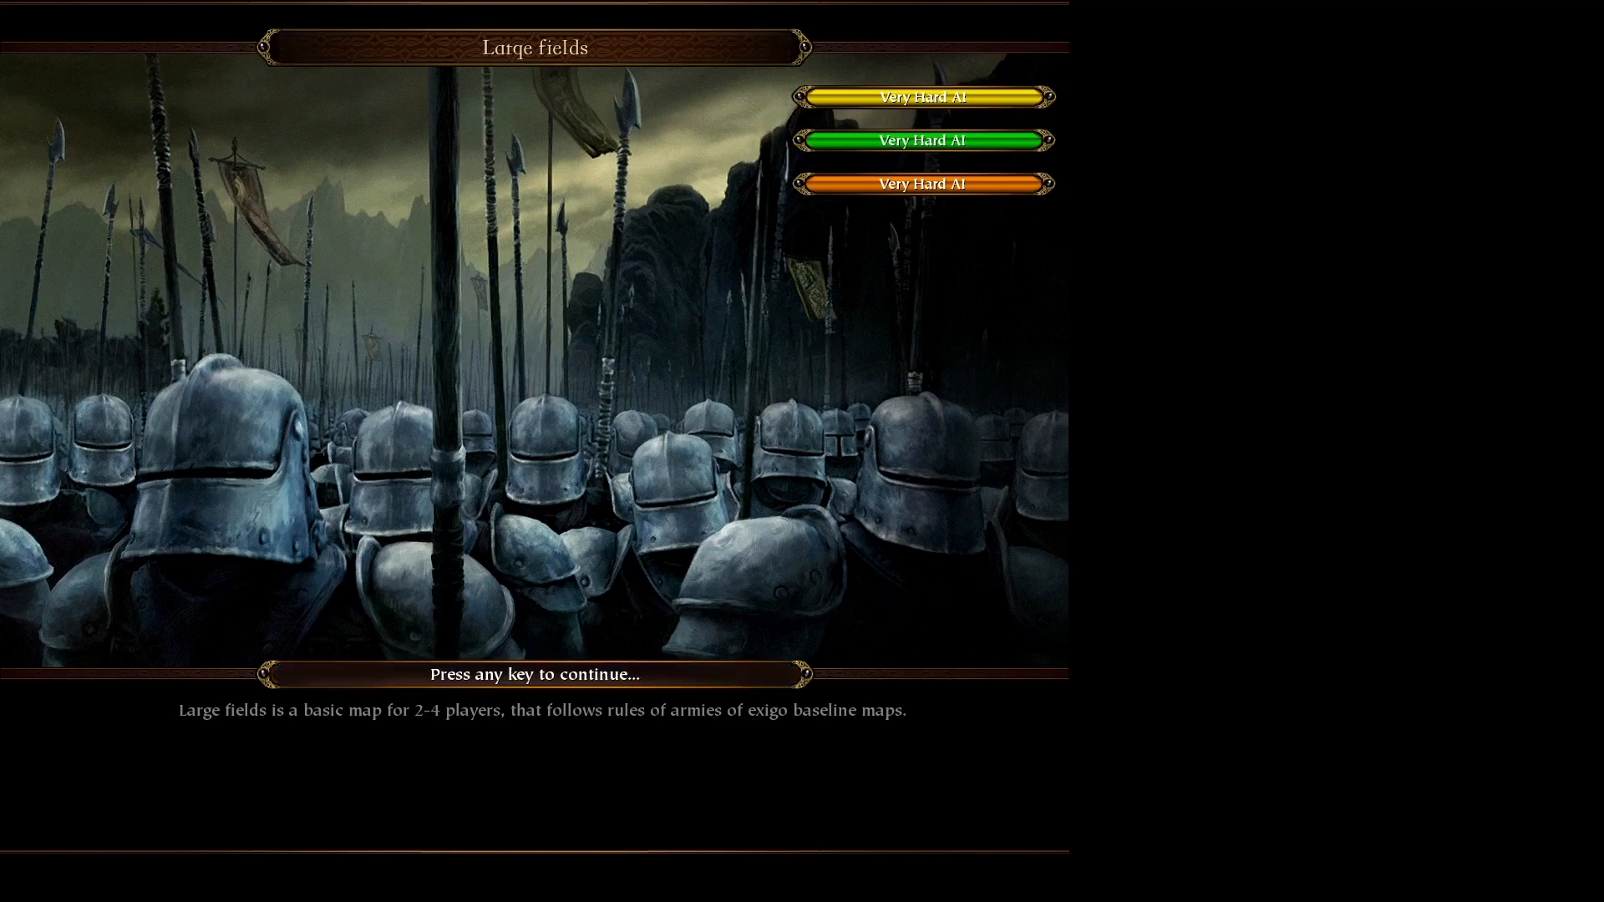
pyautogui.press('space')
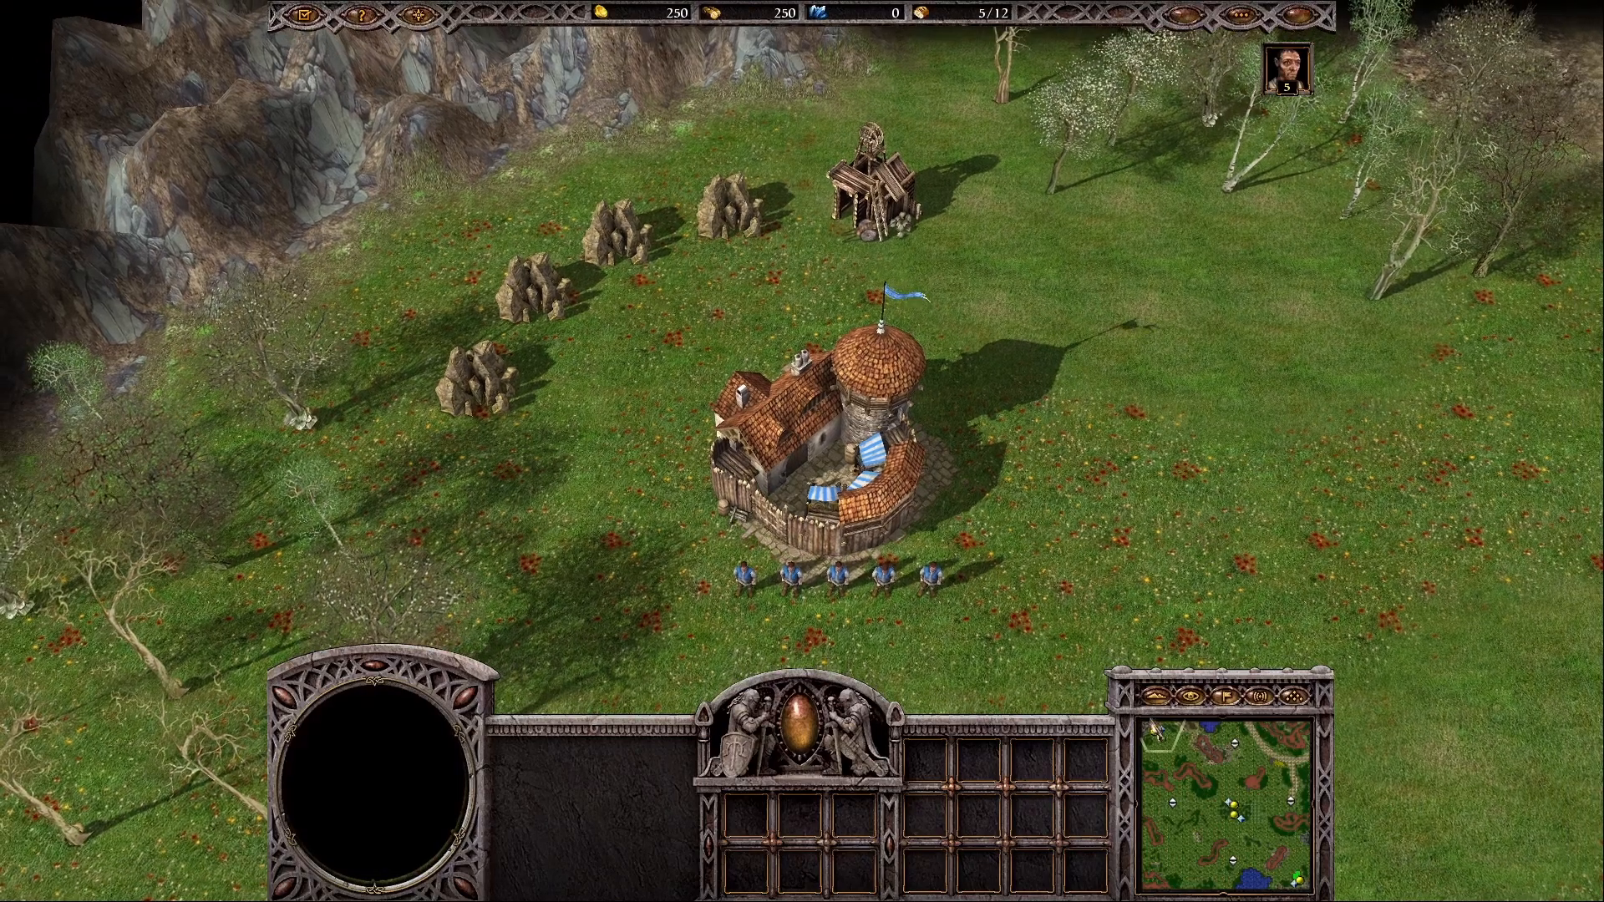
# Step: Examine the decorated southwest camp with its Wench and Pack Mule, and the green AI's Stronghold in the southeast
pyautogui.moveTo(1285, 746)
pyautogui.mouseDown()
pyautogui.moveTo(1300, 757)
pyautogui.moveTo(1156, 887)
pyautogui.mouseUp()
pyautogui.click(1096, 379)
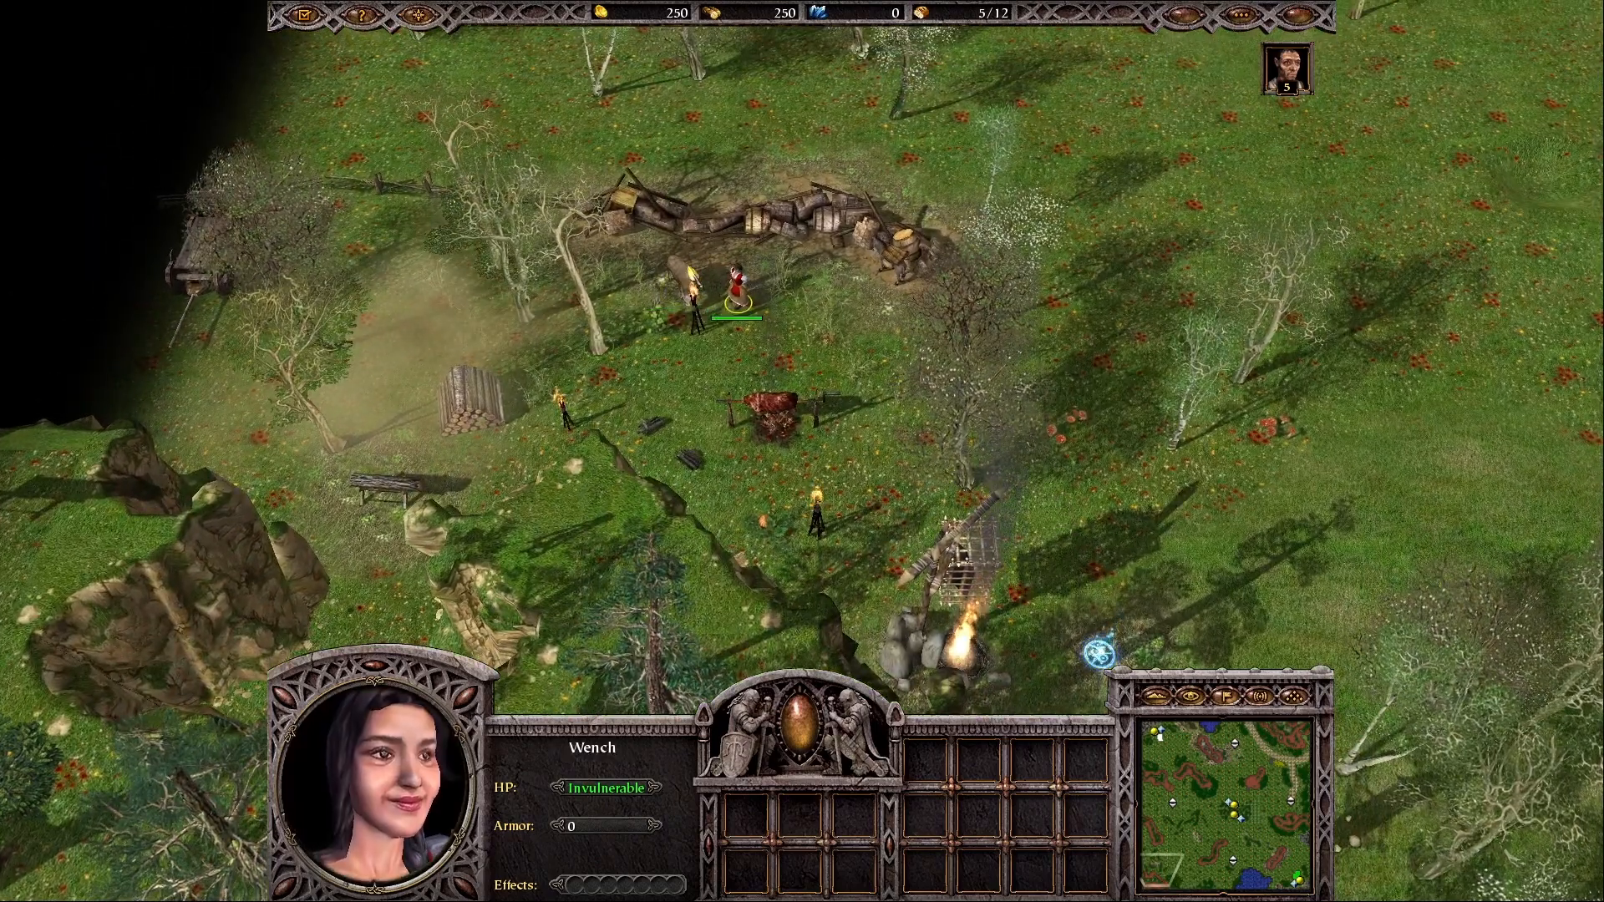
pyautogui.click(683, 274)
pyautogui.click(583, 288)
pyautogui.click(806, 249)
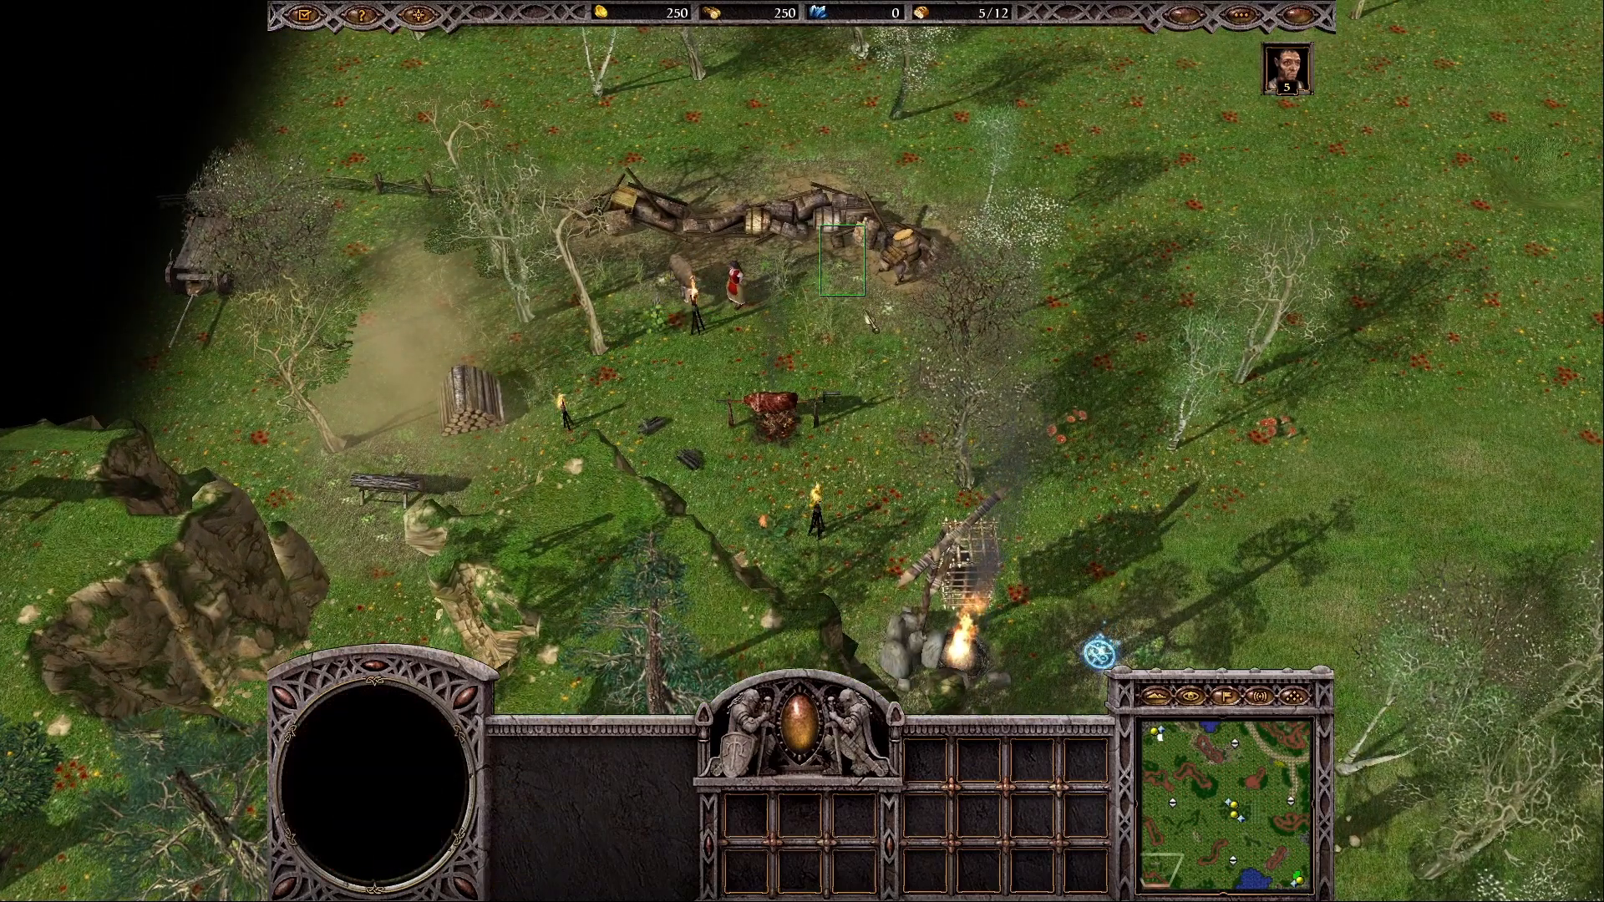
pyautogui.click(894, 264)
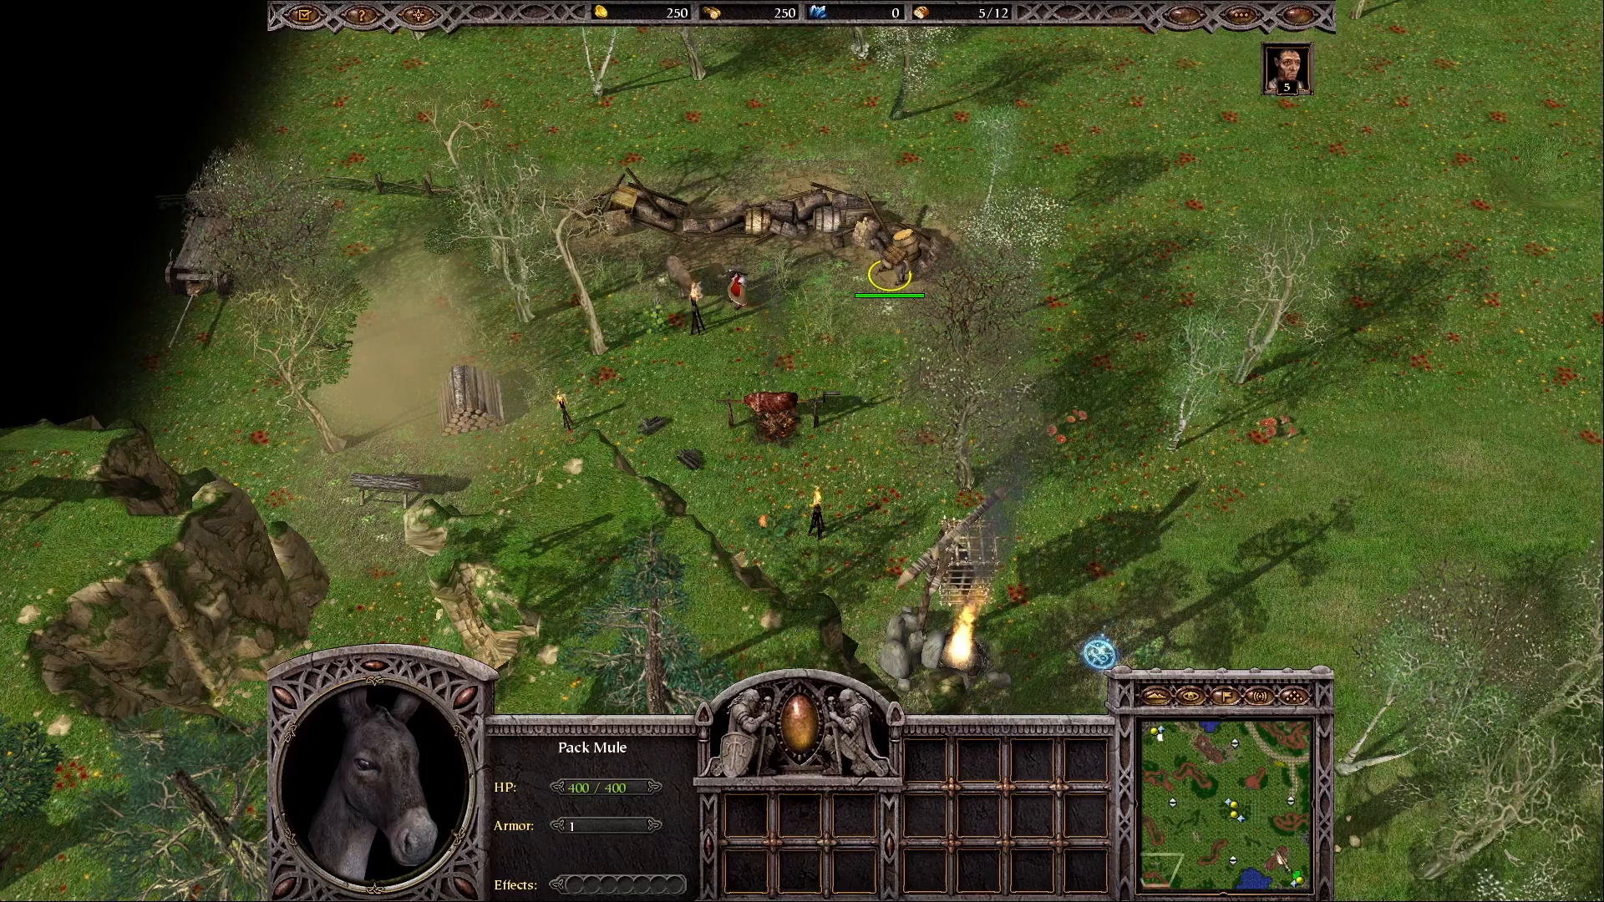
pyautogui.click(1293, 878)
pyautogui.click(786, 256)
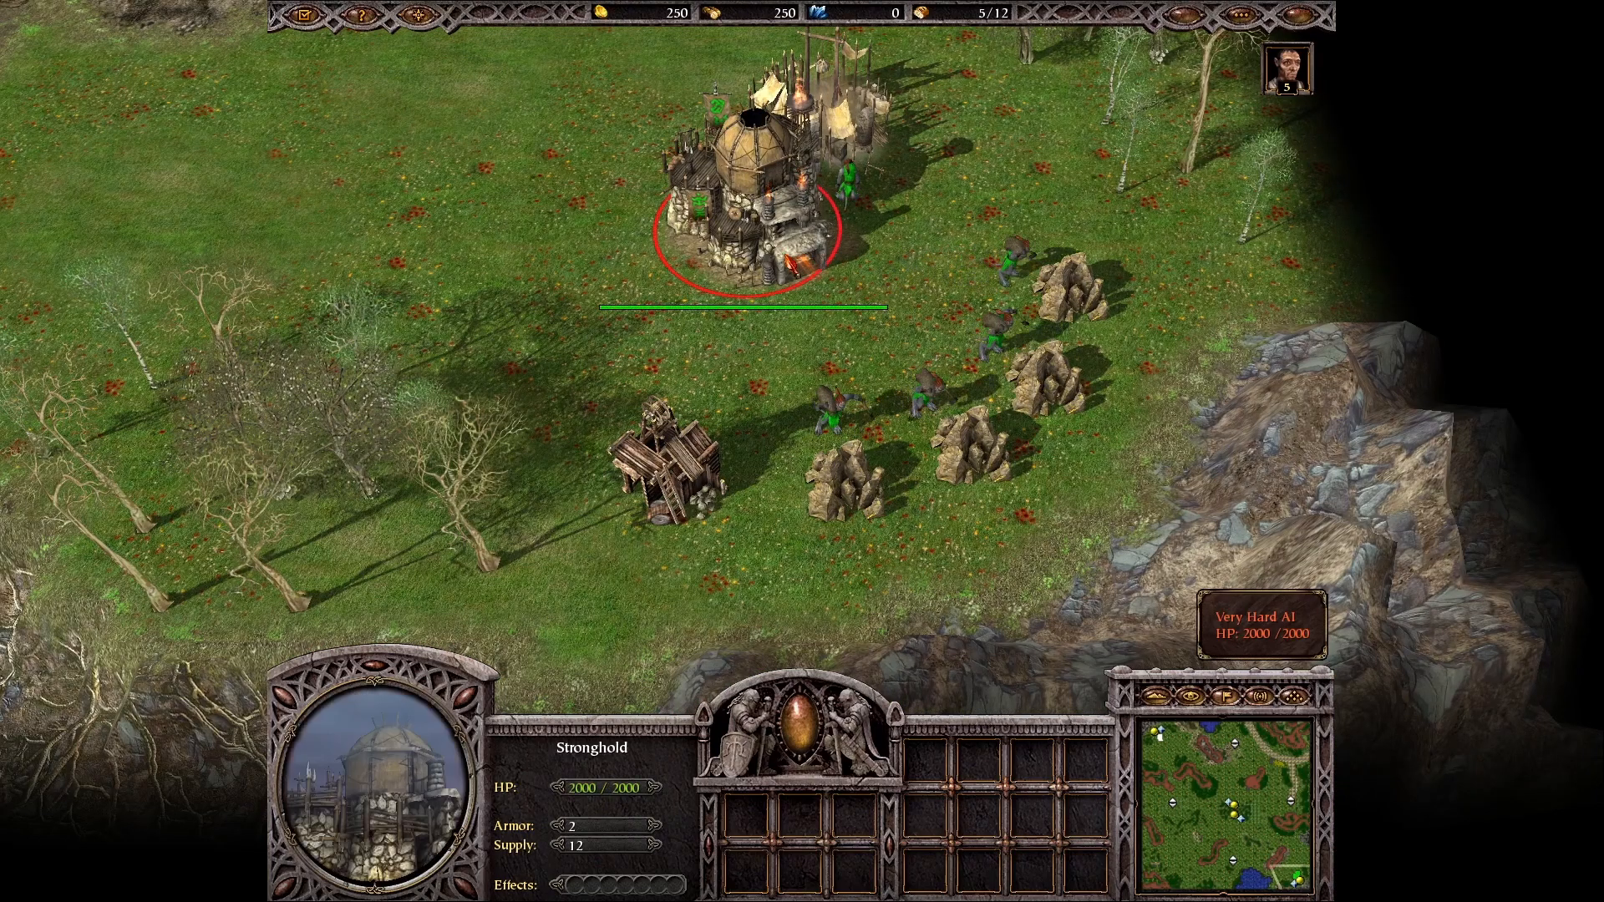
# Step: Send all five starting peasants to a Gold Field near the home base and select the Town Hall
pyautogui.click(1167, 742)
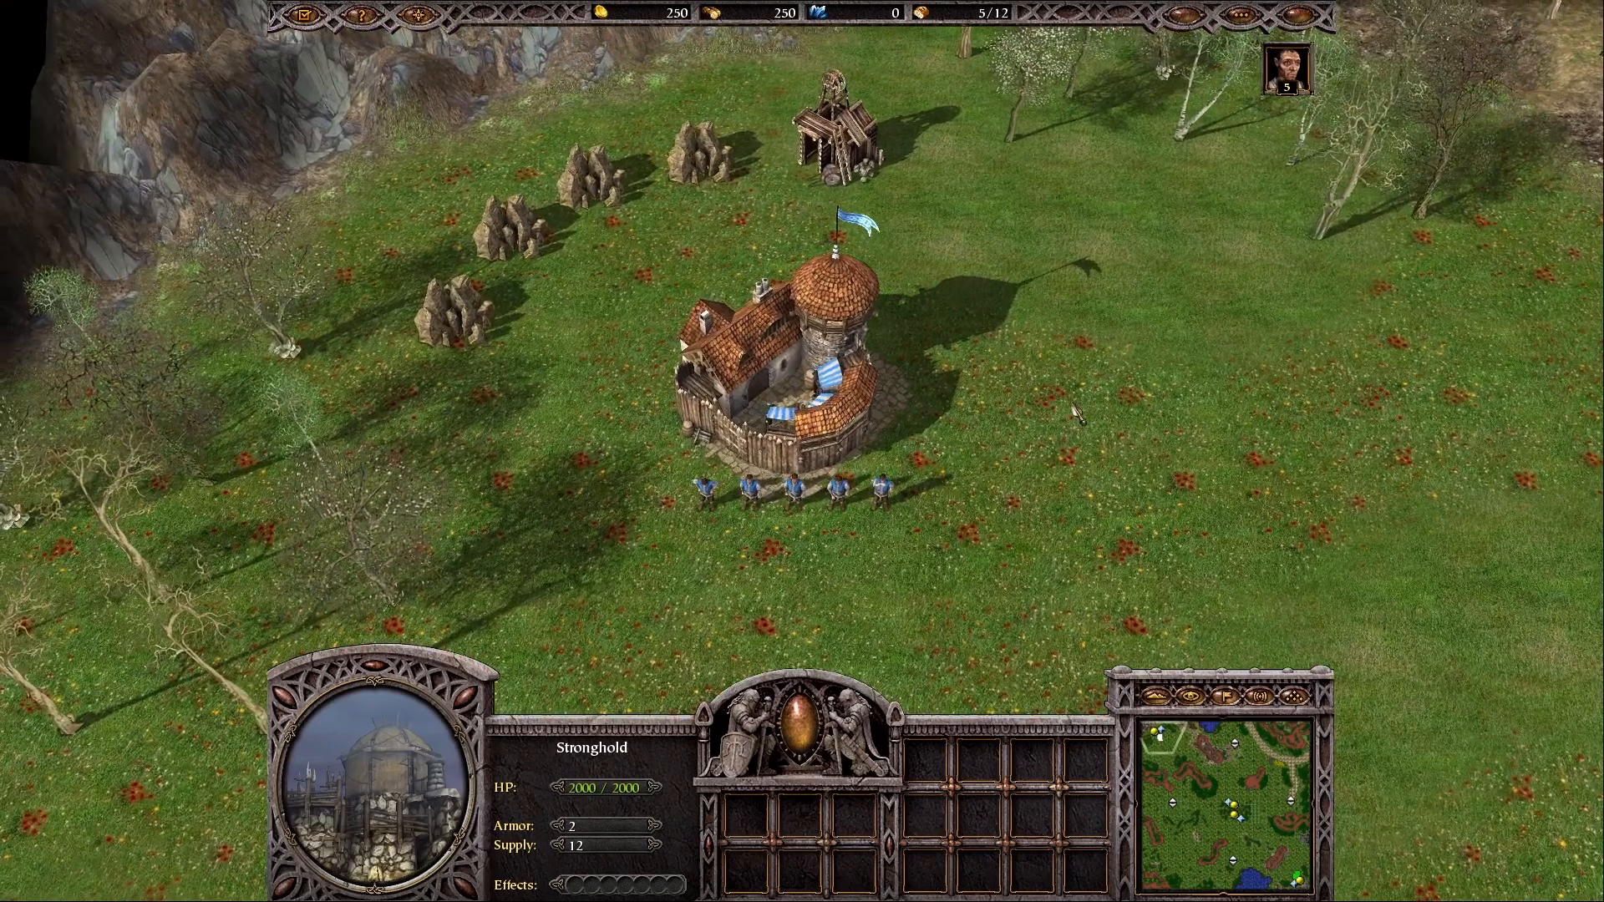
pyautogui.moveTo(675, 464); pyautogui.dragTo(929, 536)
pyautogui.rightClick(588, 182)
pyautogui.click(743, 343)
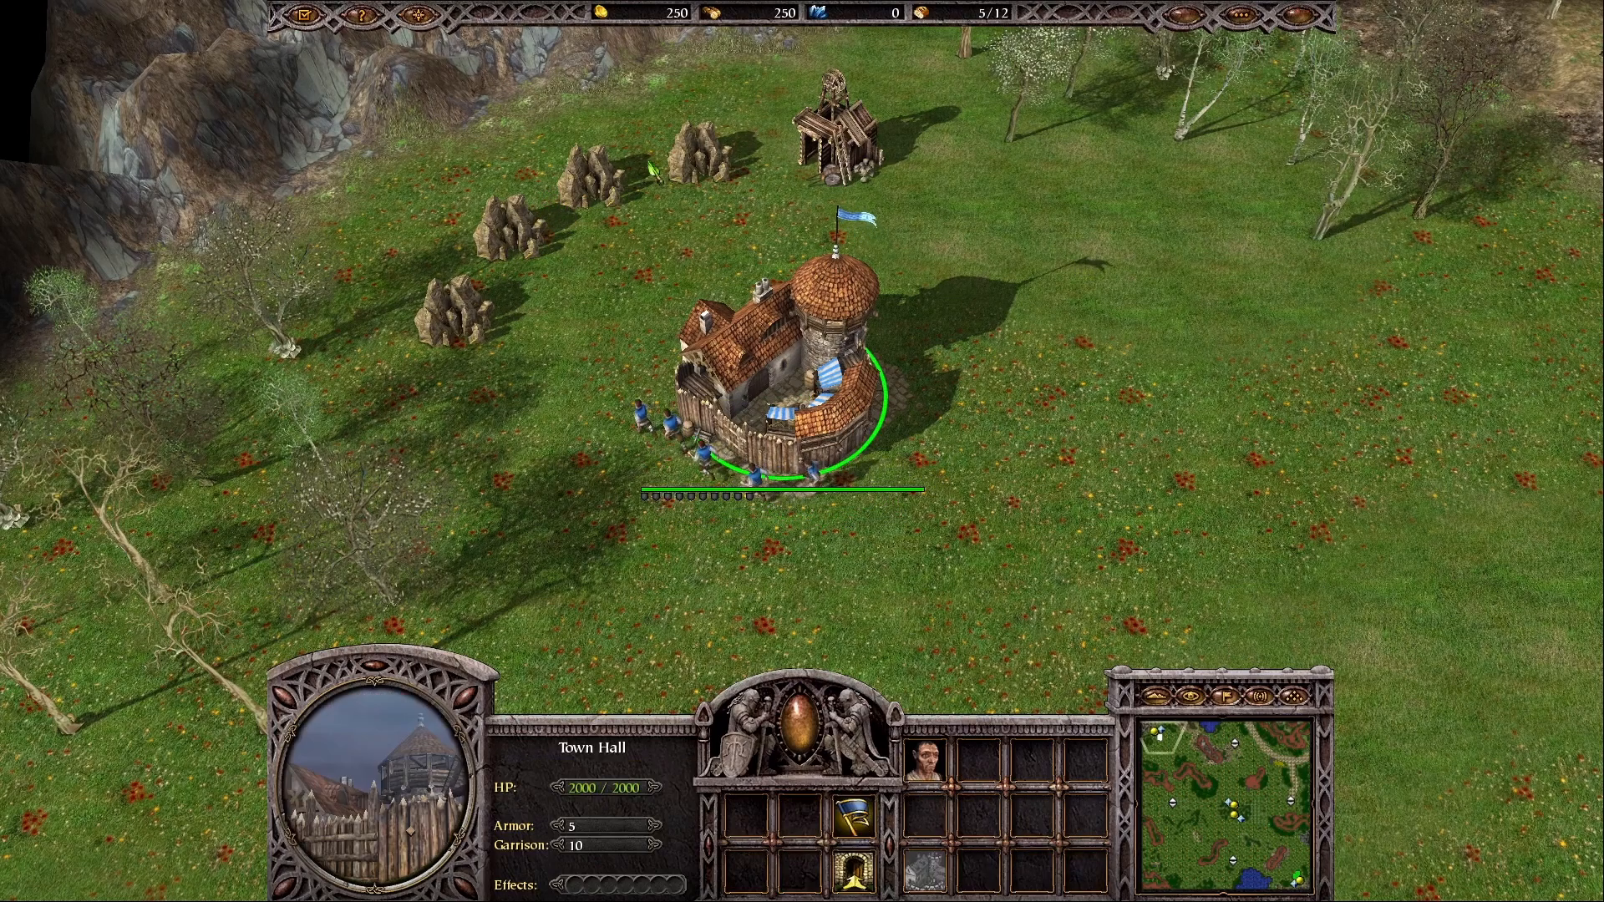
# Step: Inspect the Gold Fields, the mine building and a nearby tree around the home Town Hall
pyautogui.click(693, 157)
pyautogui.click(835, 138)
pyautogui.click(923, 180)
pyautogui.click(836, 138)
pyautogui.click(503, 542)
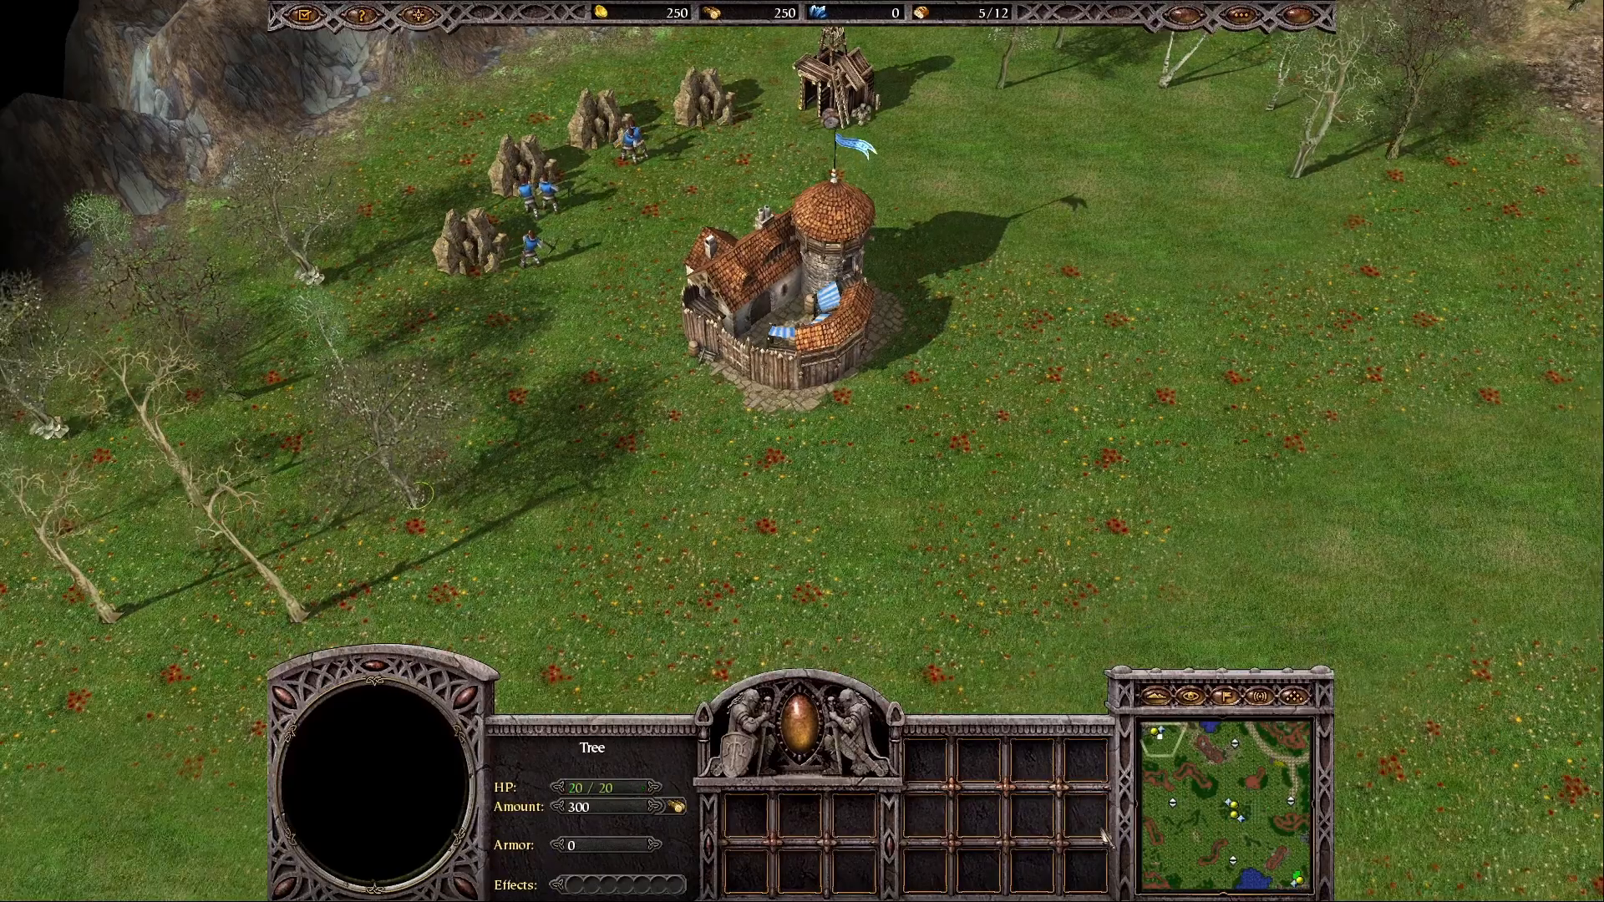
# Step: Examine the upper level's central gold area, the flowered meadow beside it and the lumber camp below the cliff to the north
pyautogui.click(1242, 823)
pyautogui.moveTo(1023, 420); pyautogui.dragTo(756, 223, button='middle')
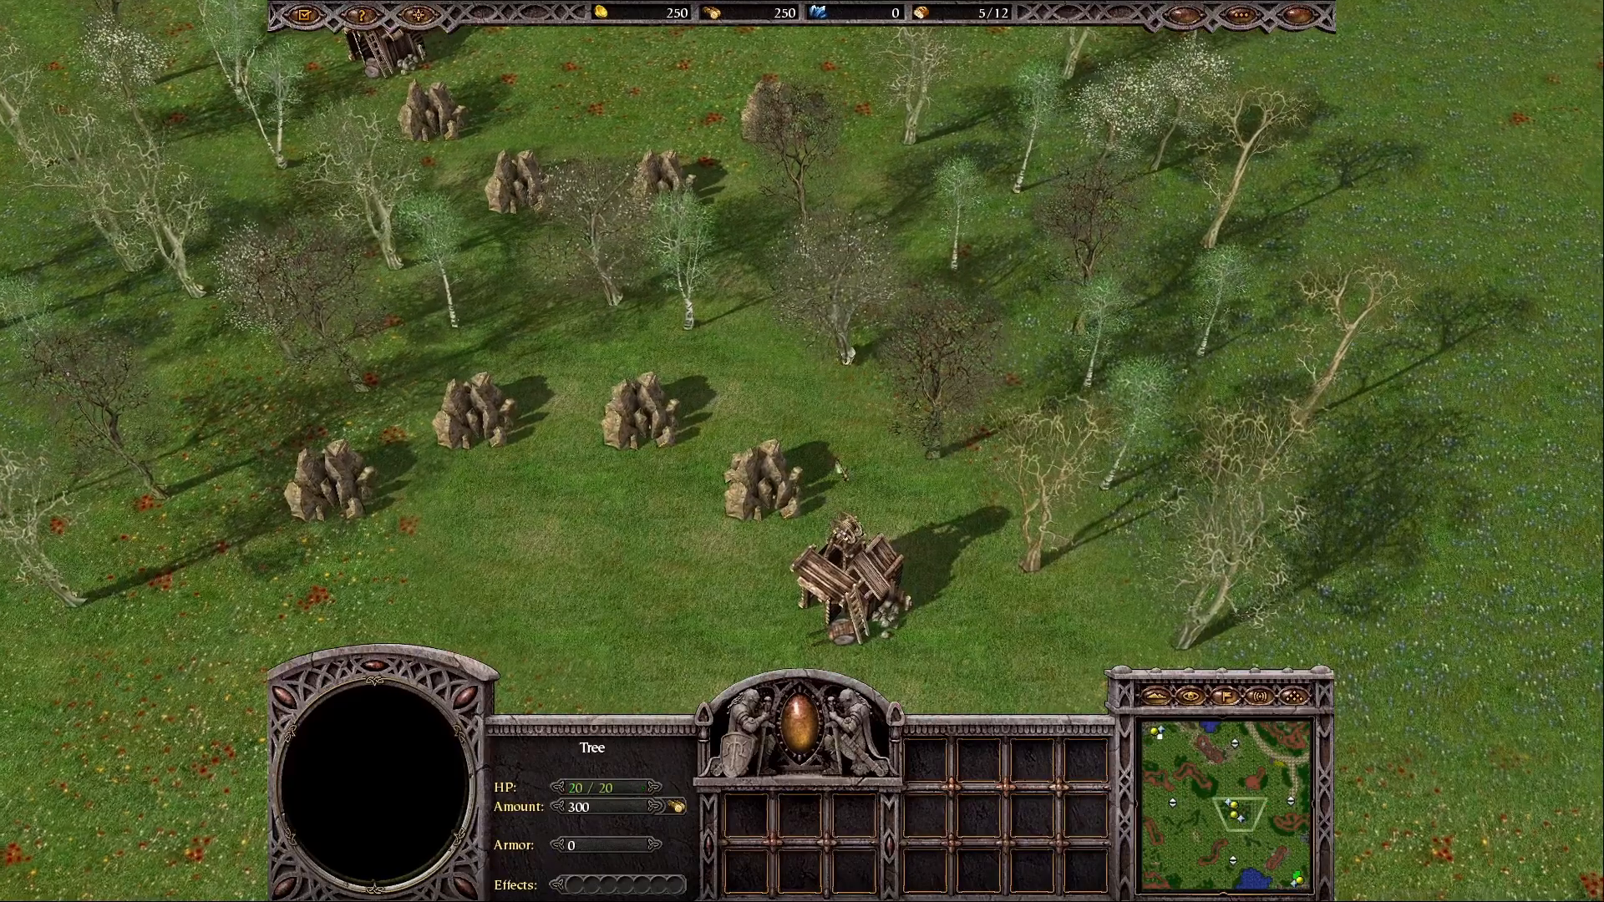
pyautogui.moveTo(1399, 512); pyautogui.dragTo(1073, 289, button='middle')
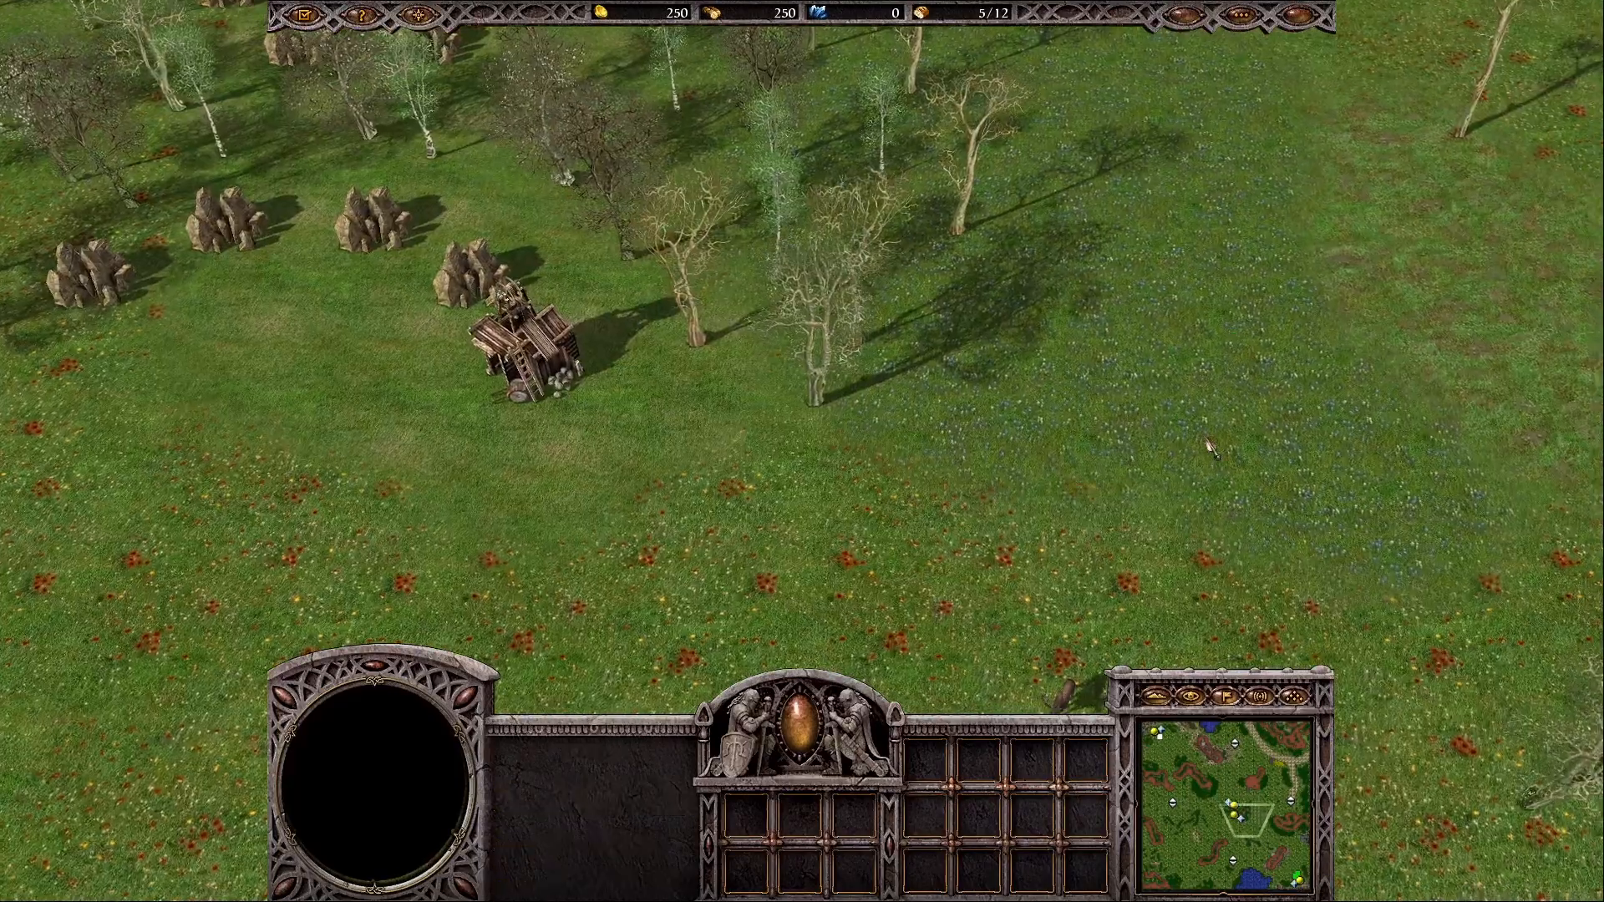
pyautogui.moveTo(1209, 446); pyautogui.dragTo(907, 271, button='middle')
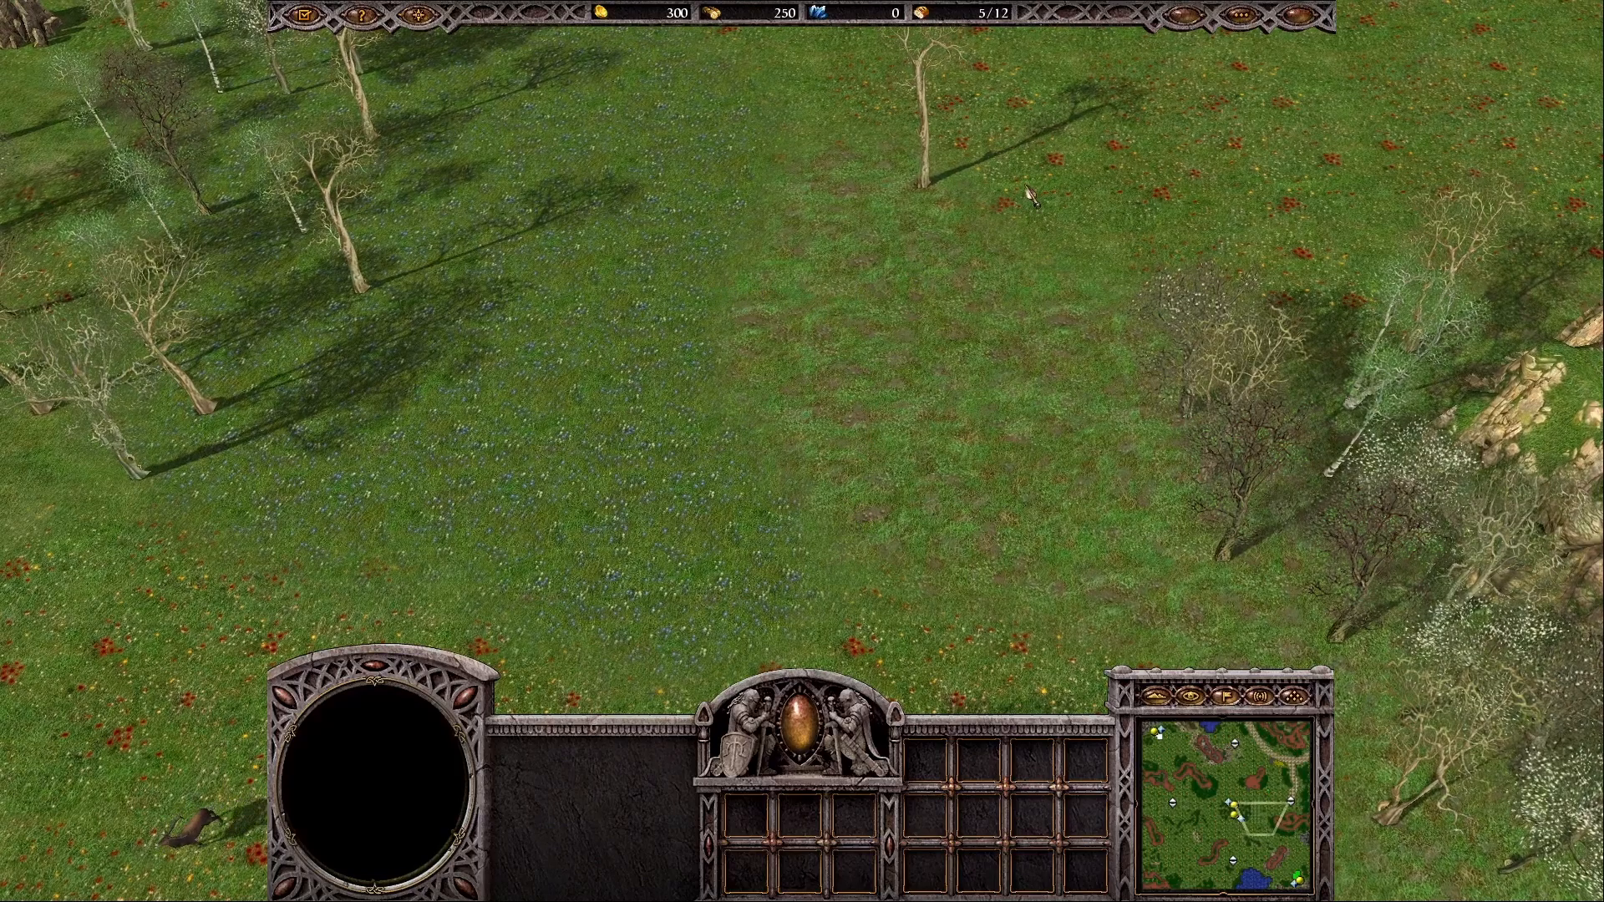
pyautogui.moveTo(1090, 138); pyautogui.dragTo(894, 440, button='middle')
pyautogui.moveTo(552, 126); pyautogui.dragTo(593, 248, button='middle')
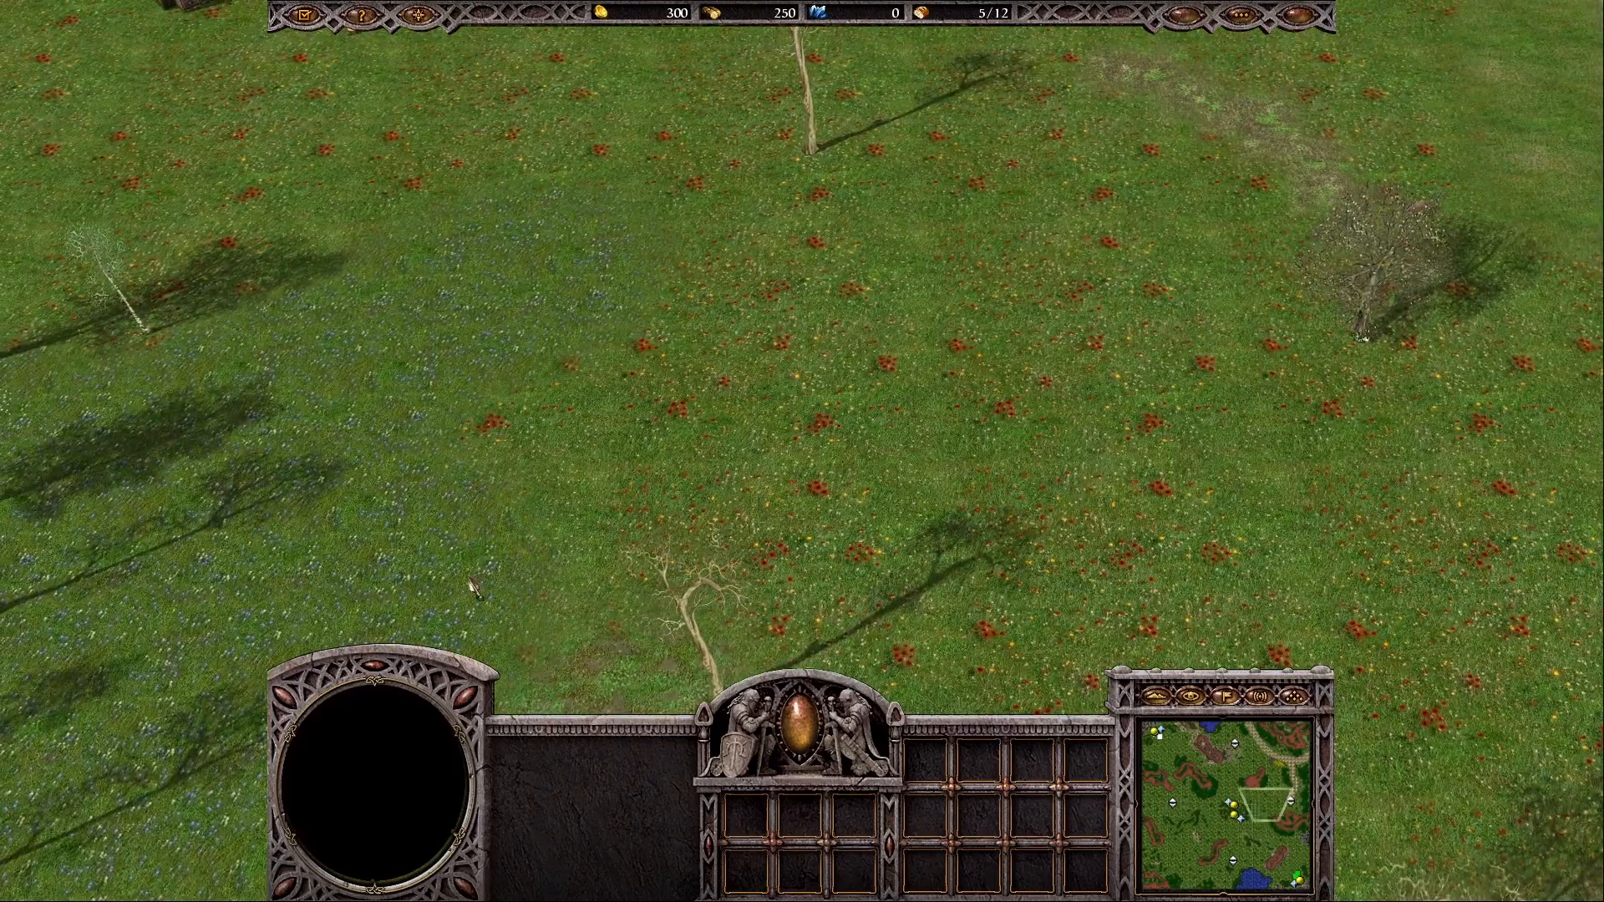
pyautogui.moveTo(785, 263); pyautogui.dragTo(936, 404)
pyautogui.moveTo(793, 230); pyautogui.dragTo(958, 587, button='middle')
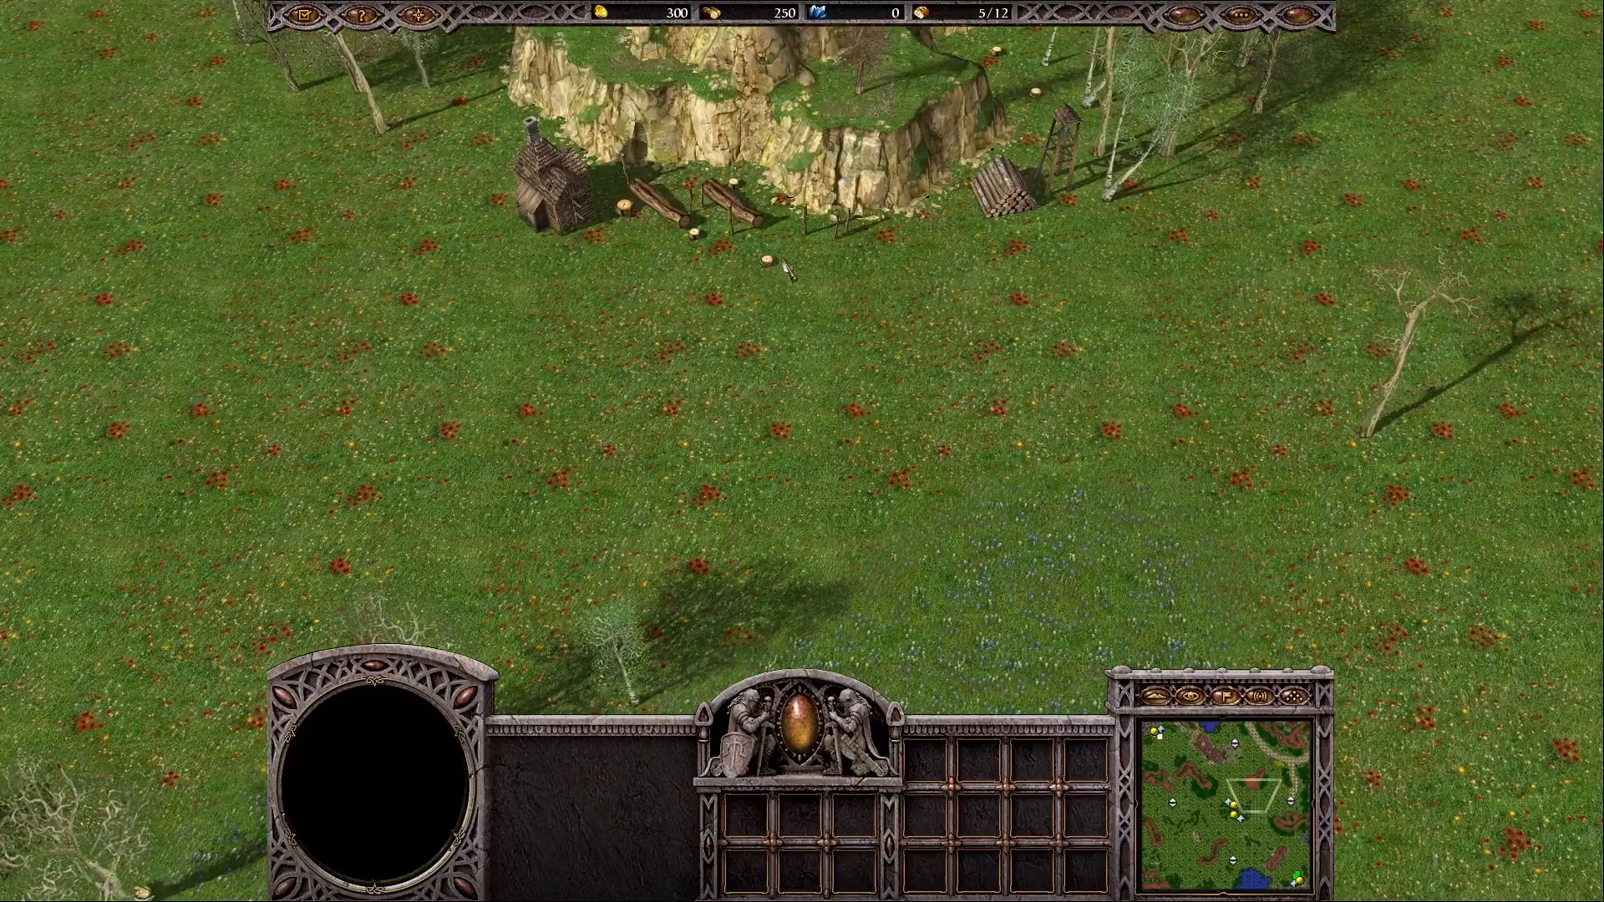
pyautogui.moveTo(583, 209); pyautogui.dragTo(763, 396, button='middle')
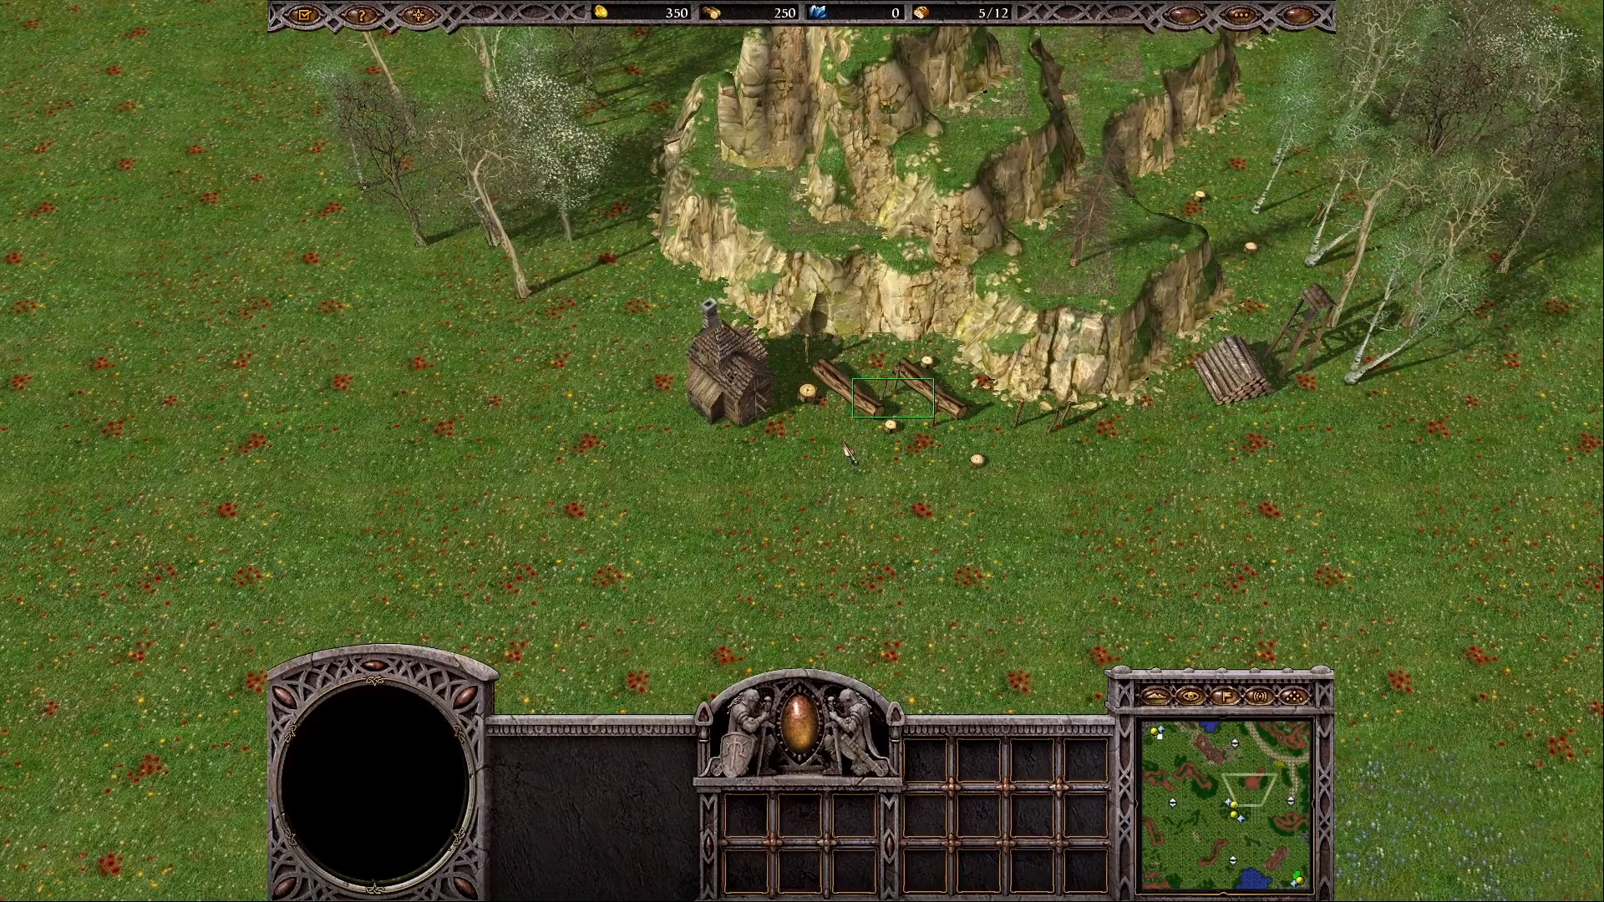
pyautogui.moveTo(845, 445); pyautogui.dragTo(827, 438)
pyautogui.moveTo(754, 375); pyautogui.dragTo(680, 402, button='middle')
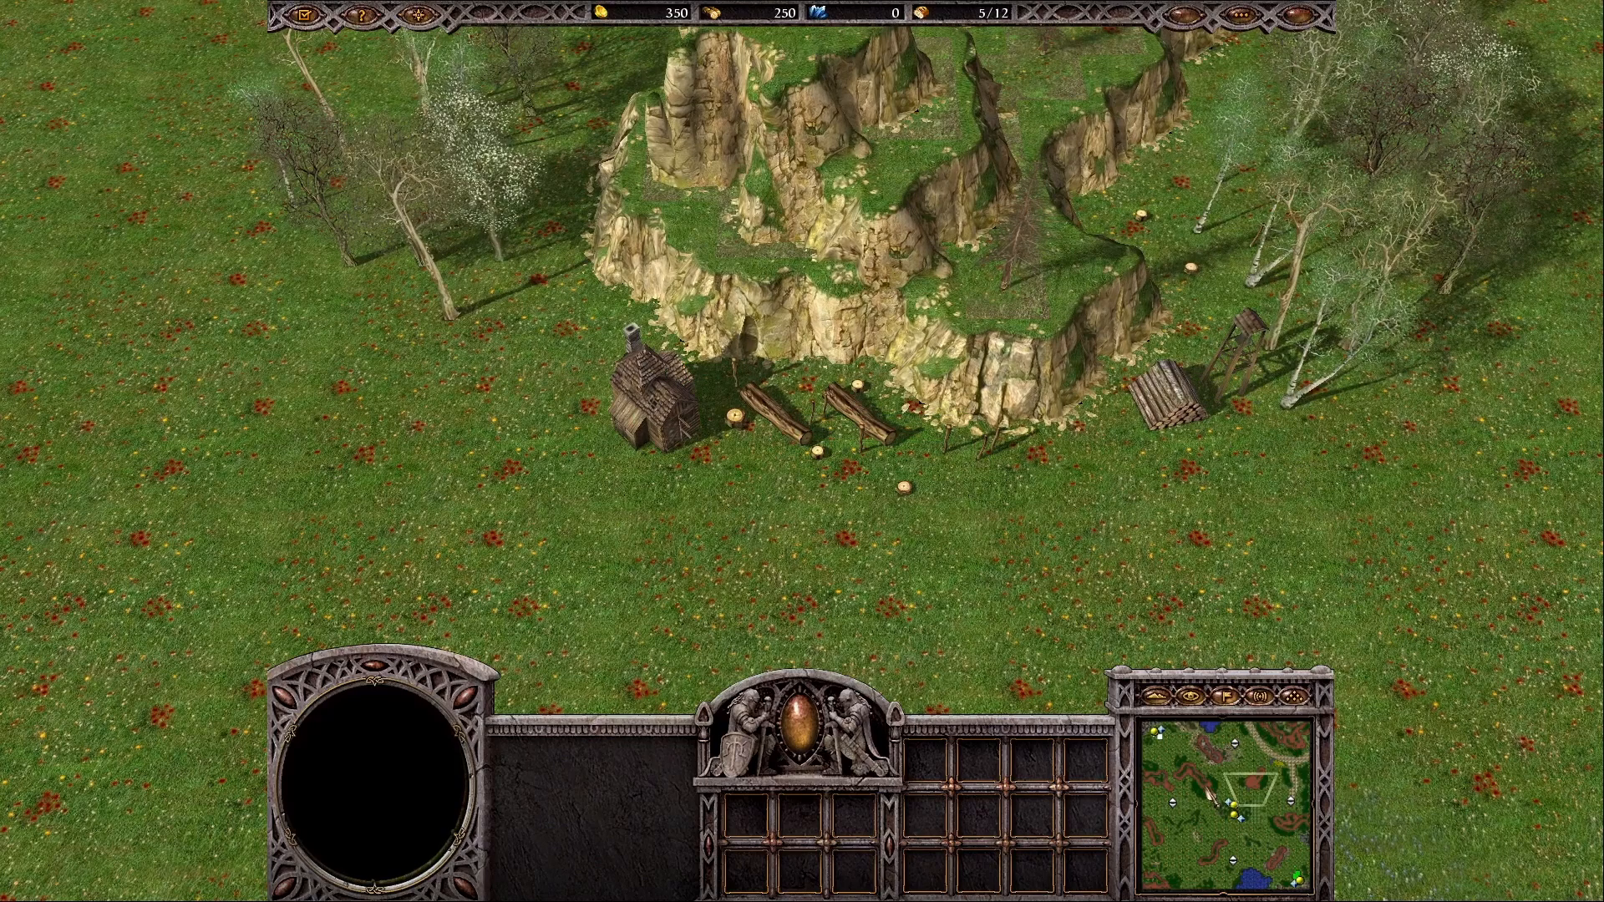
# Step: Select all five peasants at the home base and send them east to the tunnel entrance
pyautogui.click(1173, 752)
pyautogui.moveTo(718, 217); pyautogui.dragTo(897, 574, button='middle')
pyautogui.moveTo(401, 226); pyautogui.dragTo(702, 468)
pyautogui.rightClick(1339, 514)
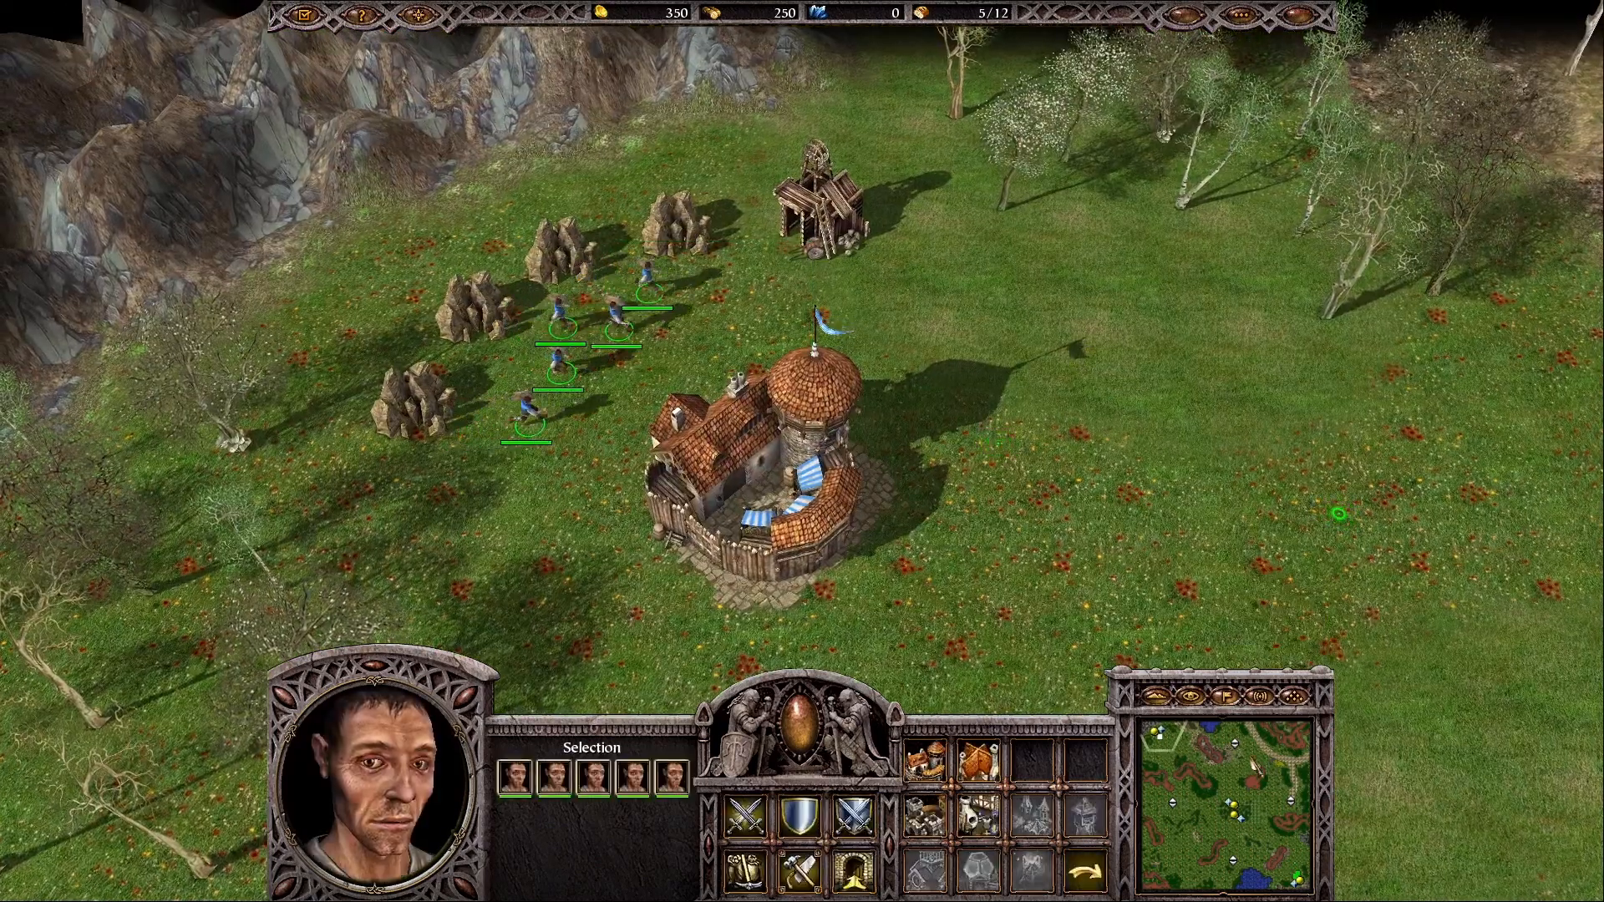
pyautogui.click(1236, 744)
pyautogui.click(859, 397)
# Step: Examine the decorated camp and rune in the upper level's southwest corner
pyautogui.moveTo(1233, 860); pyautogui.dragTo(1158, 878)
pyautogui.moveTo(535, 247); pyautogui.dragTo(620, 341, button='middle')
pyautogui.click(620, 341)
pyautogui.moveTo(1117, 401); pyautogui.dragTo(1420, 798, button='middle')
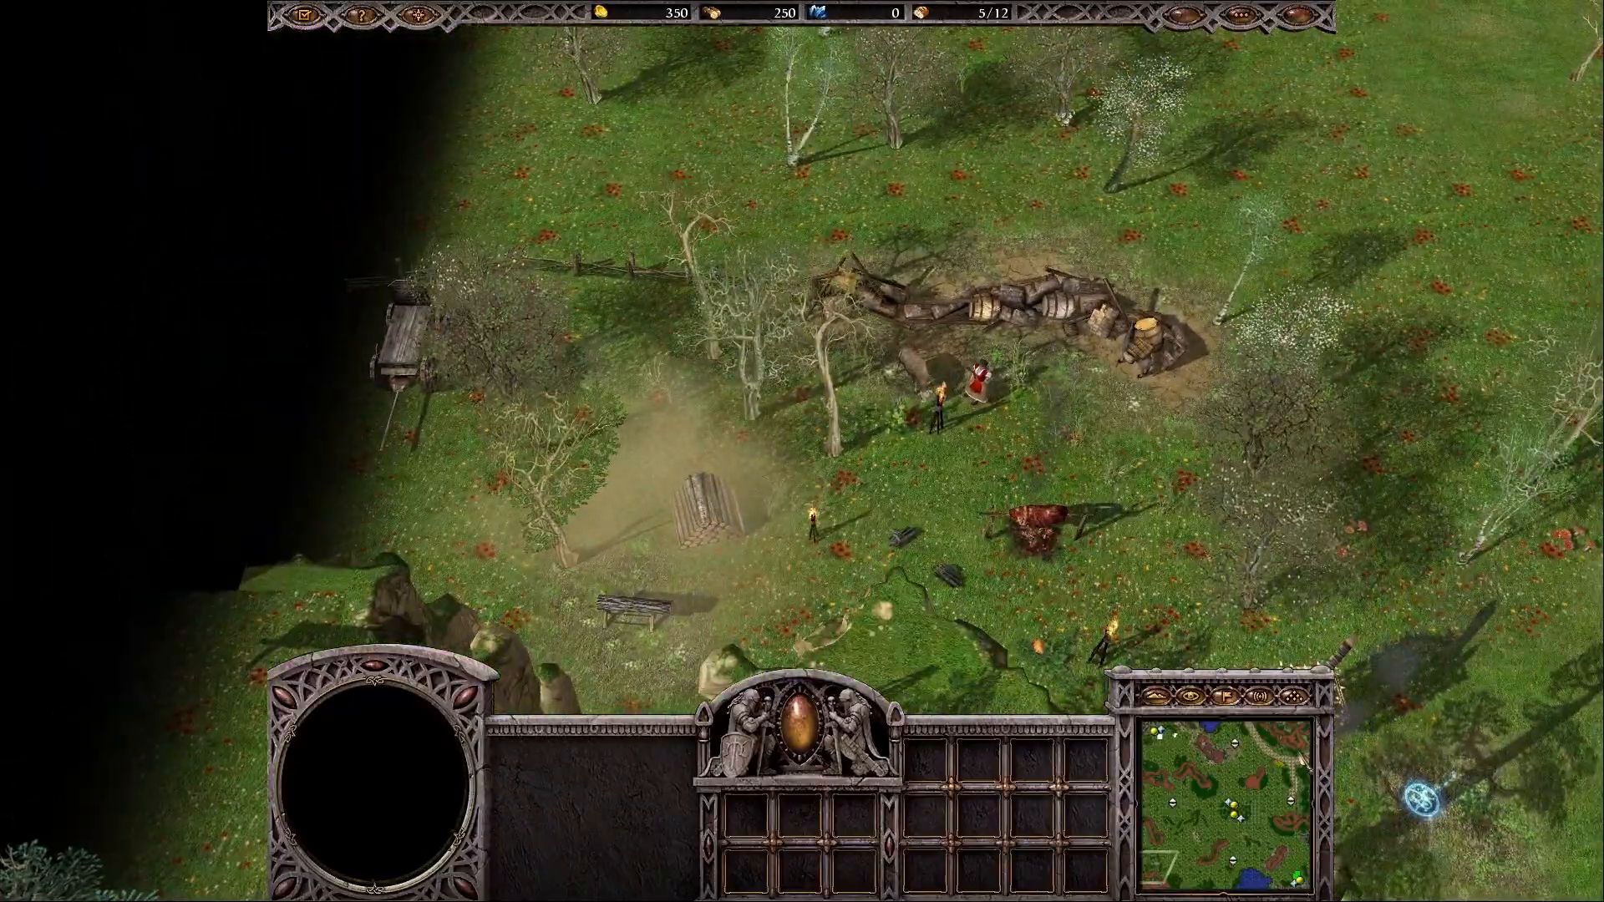
# Step: Examine the upper level's northeast swamp and rune camp, and the terrain in its southeast corner
pyautogui.click(1280, 756)
pyautogui.moveTo(903, 196); pyautogui.dragTo(790, 597, button='middle')
pyautogui.moveTo(1337, 380); pyautogui.dragTo(963, 326, button='middle')
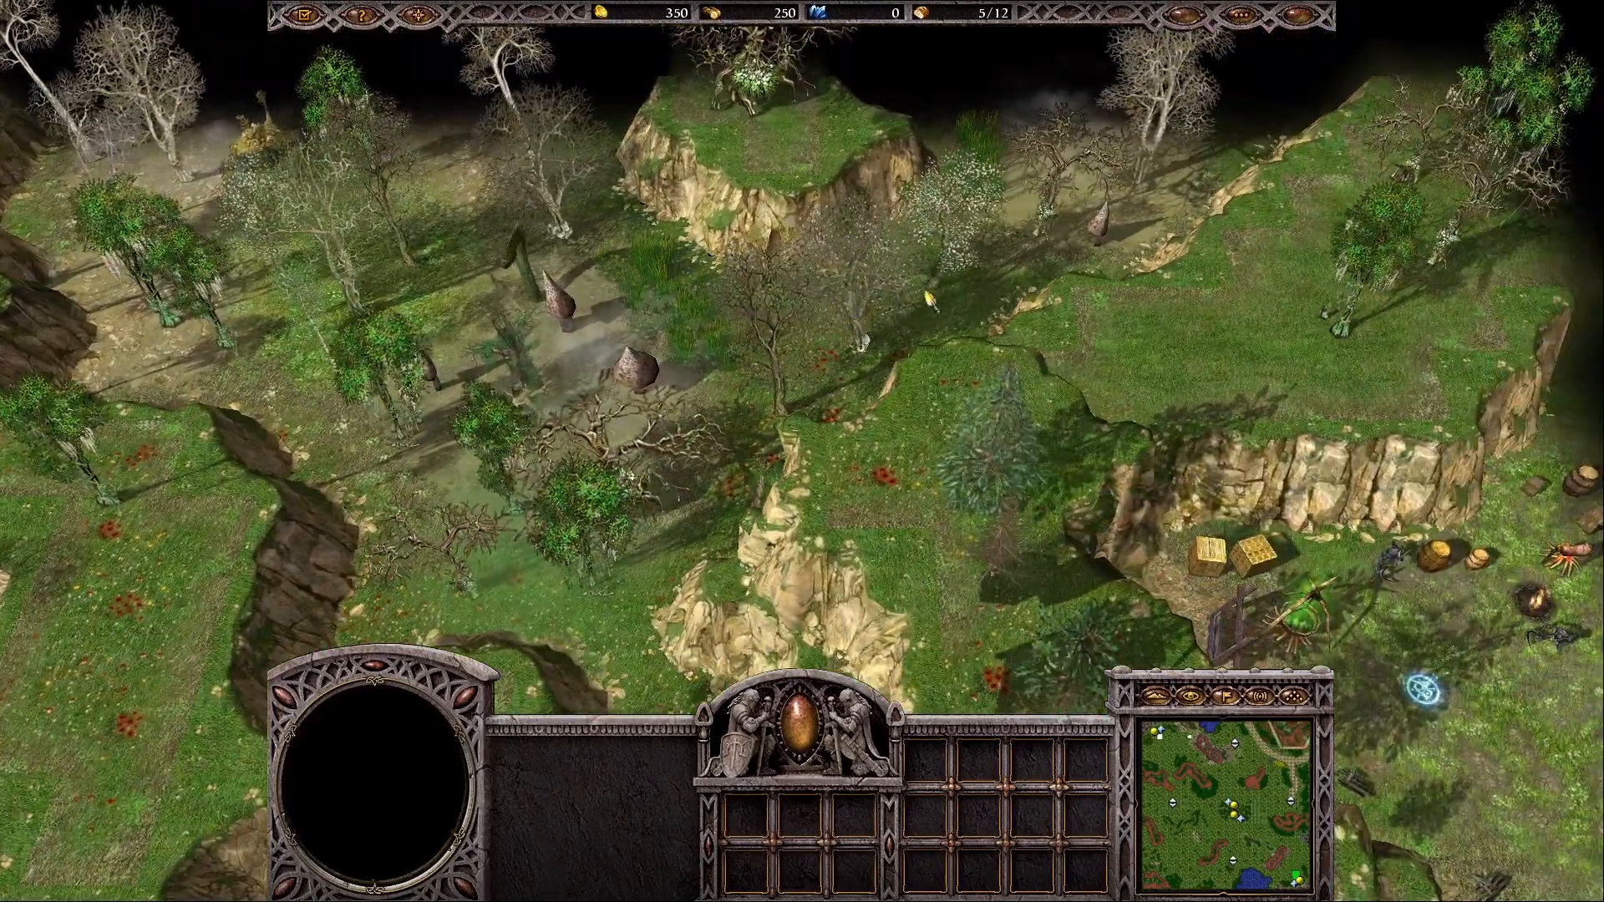
pyautogui.moveTo(1400, 653); pyautogui.dragTo(958, 389, button='middle')
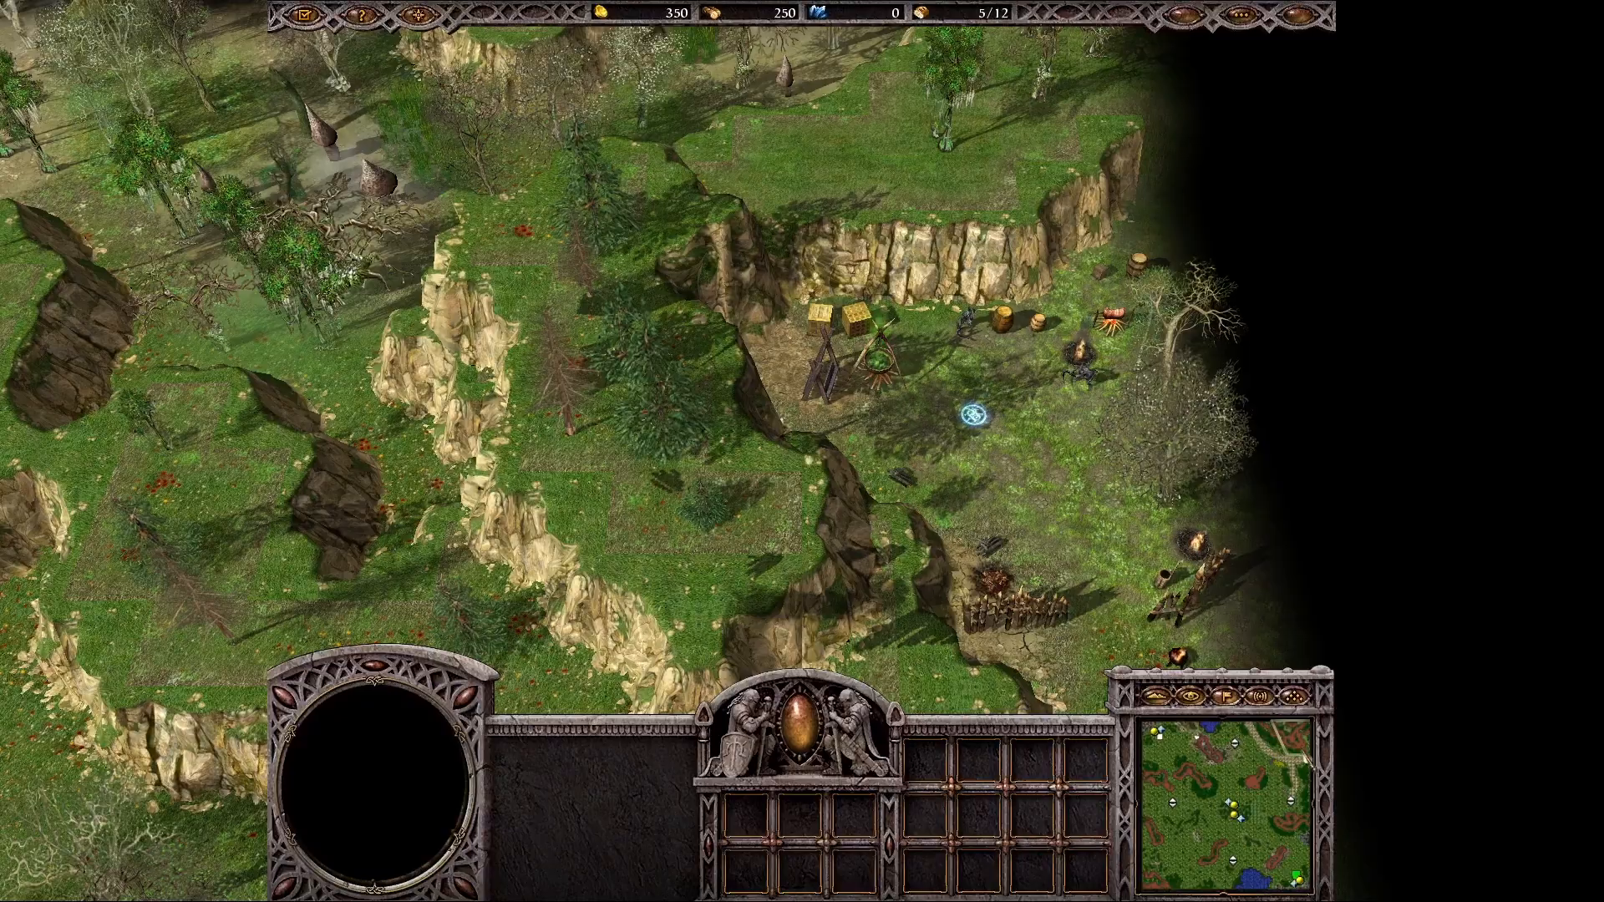
pyautogui.click(1293, 877)
pyautogui.moveTo(276, 468); pyautogui.dragTo(816, 324, button='middle')
pyautogui.moveTo(364, 258); pyautogui.dragTo(851, 352, button='middle')
pyautogui.moveTo(497, 308); pyautogui.dragTo(1215, 290, button='middle')
# Step: Return to the tunnel entrance, select two of the arriving peasants and order them into the tunnel
pyautogui.click(1236, 750)
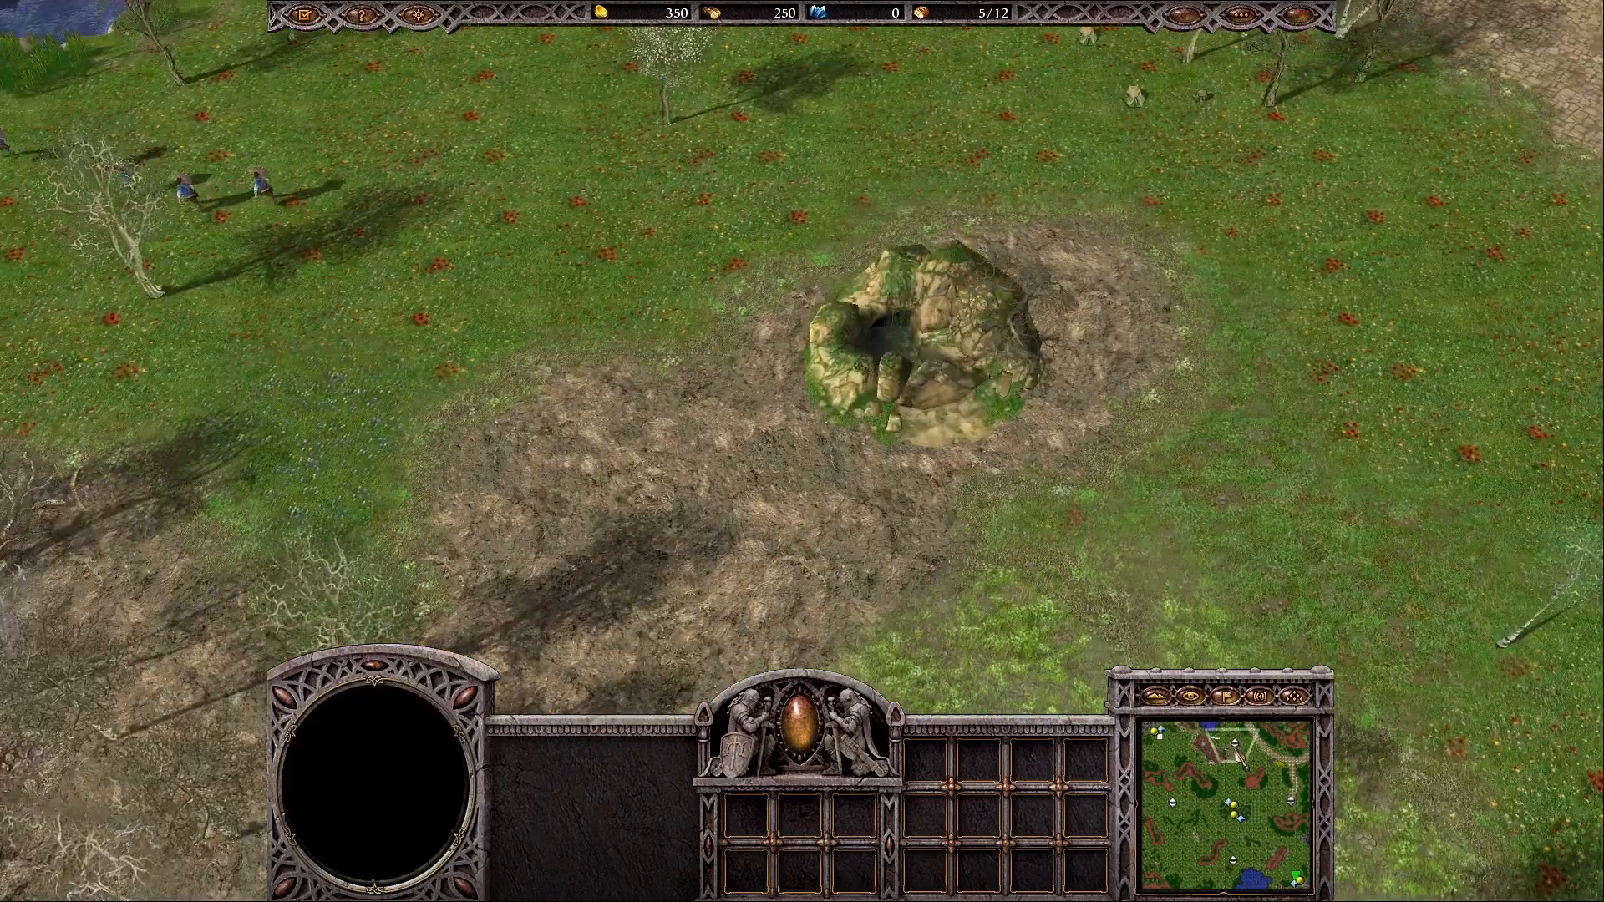
pyautogui.moveTo(528, 172); pyautogui.dragTo(595, 284, button='middle')
pyautogui.moveTo(578, 282); pyautogui.dragTo(402, 359)
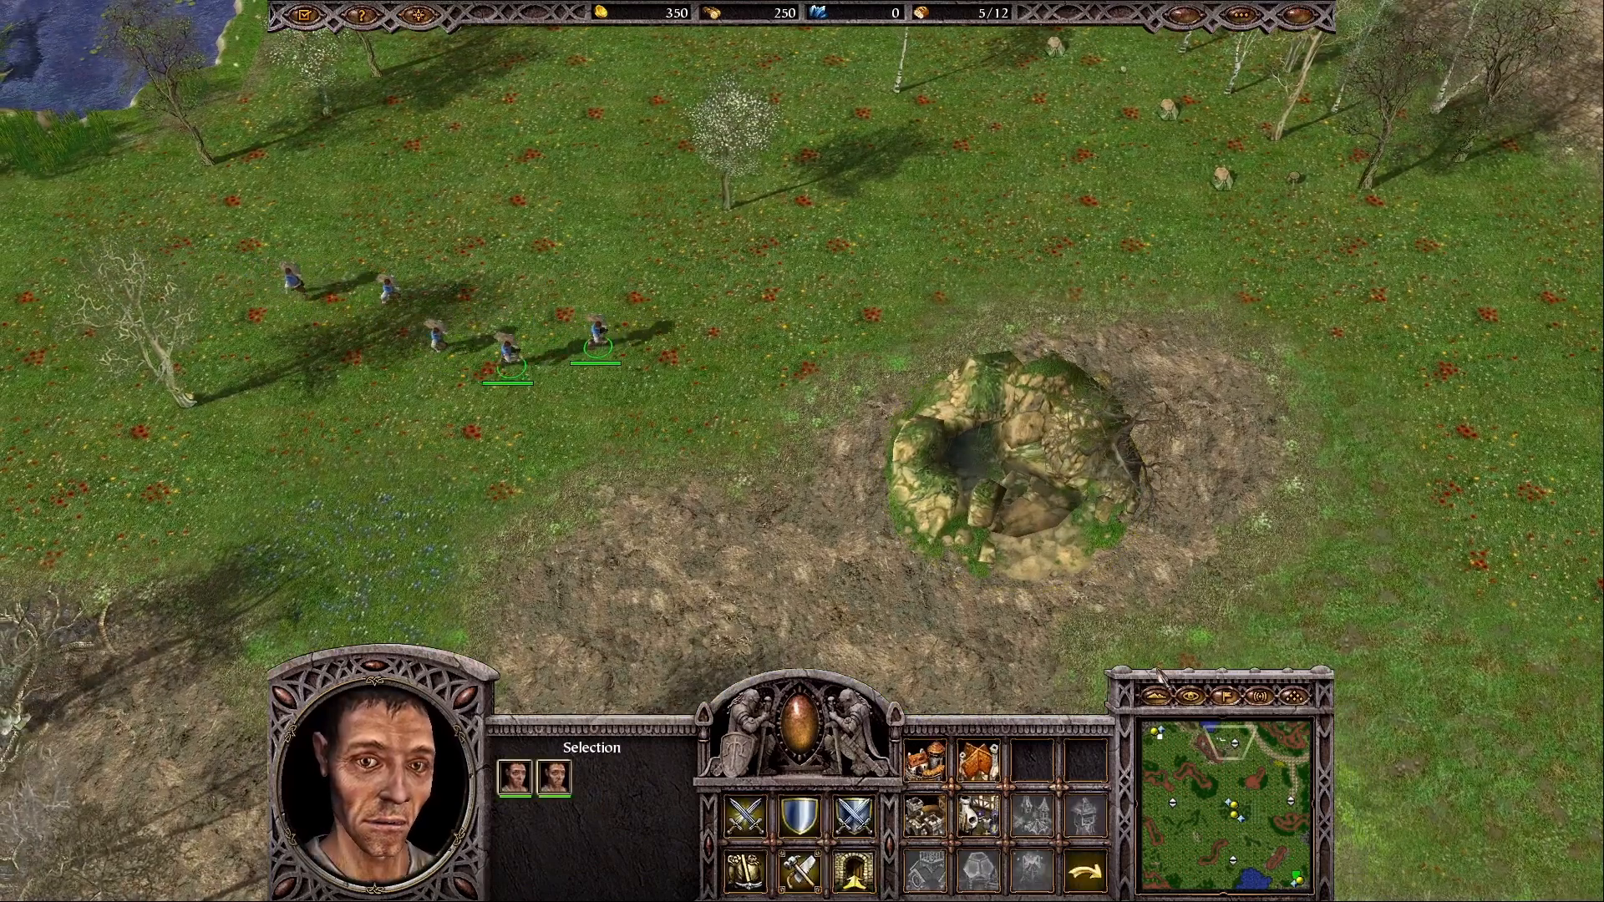
pyautogui.rightClick(1118, 499)
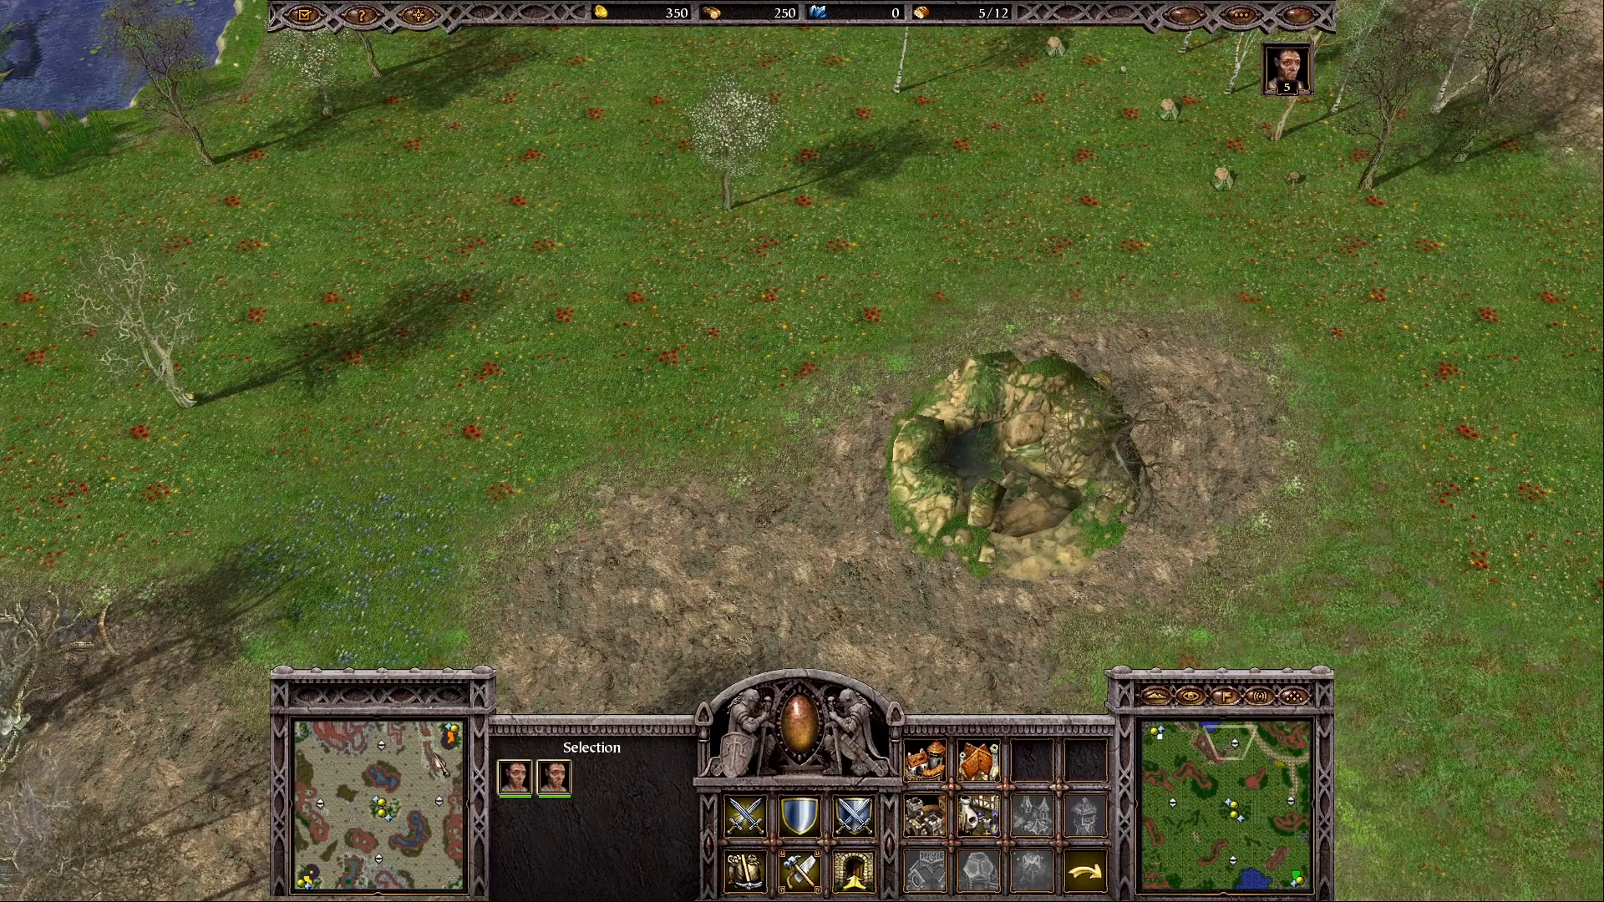
# Step: Examine the underground level's ruins, paved road and green water channels in the northeast
pyautogui.click(409, 751)
pyautogui.click(863, 397)
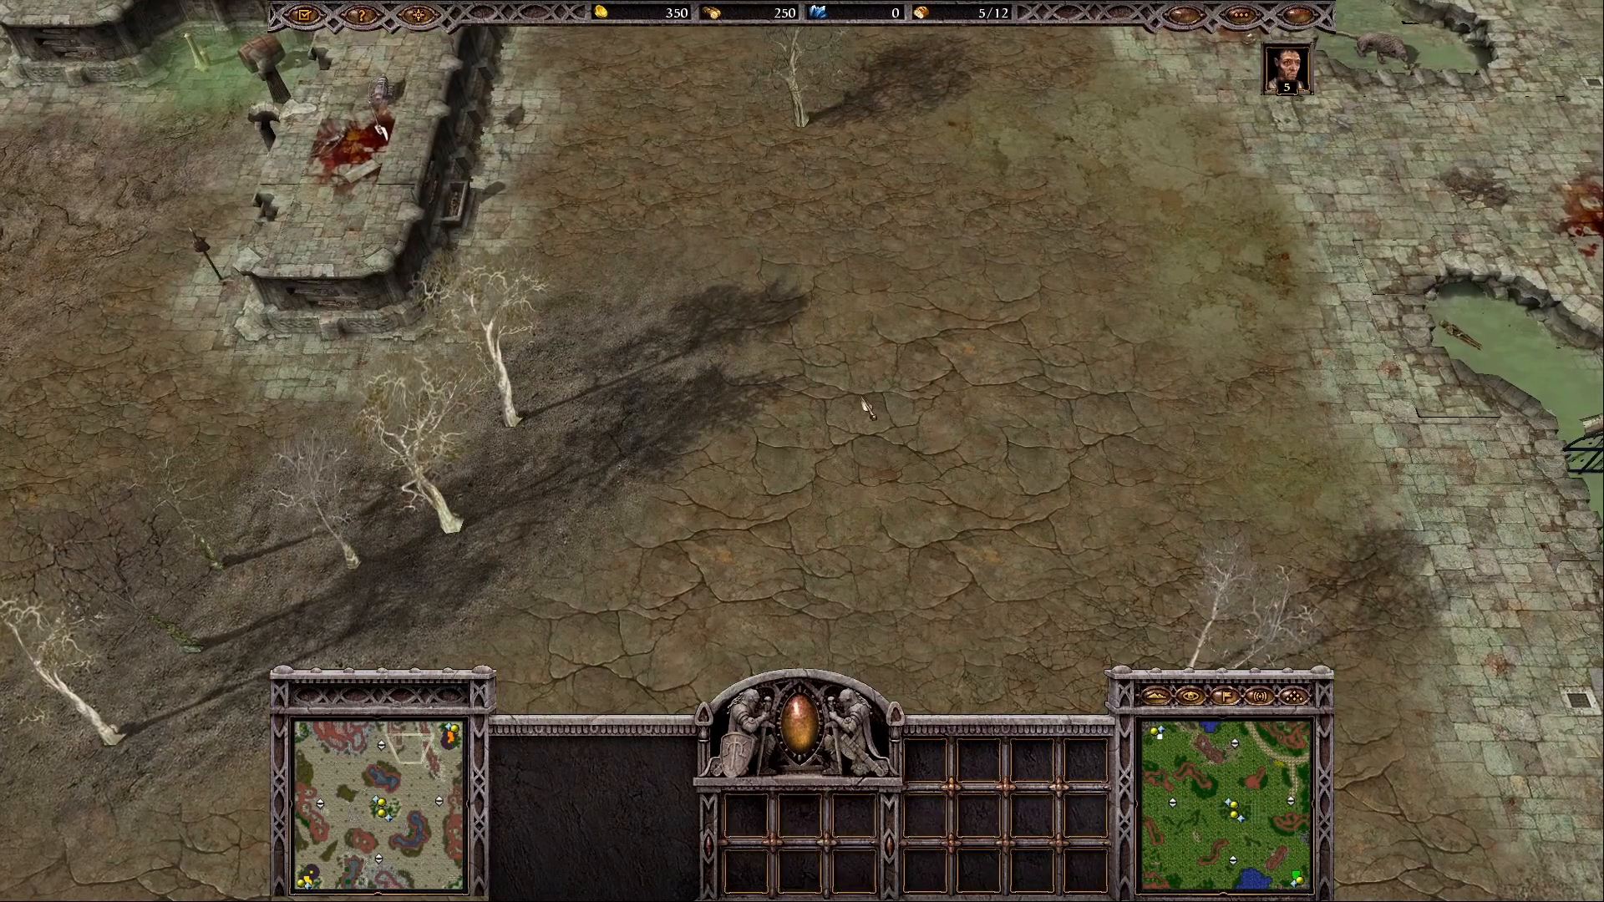
pyautogui.moveTo(805, 384); pyautogui.dragTo(1320, 390, button='middle')
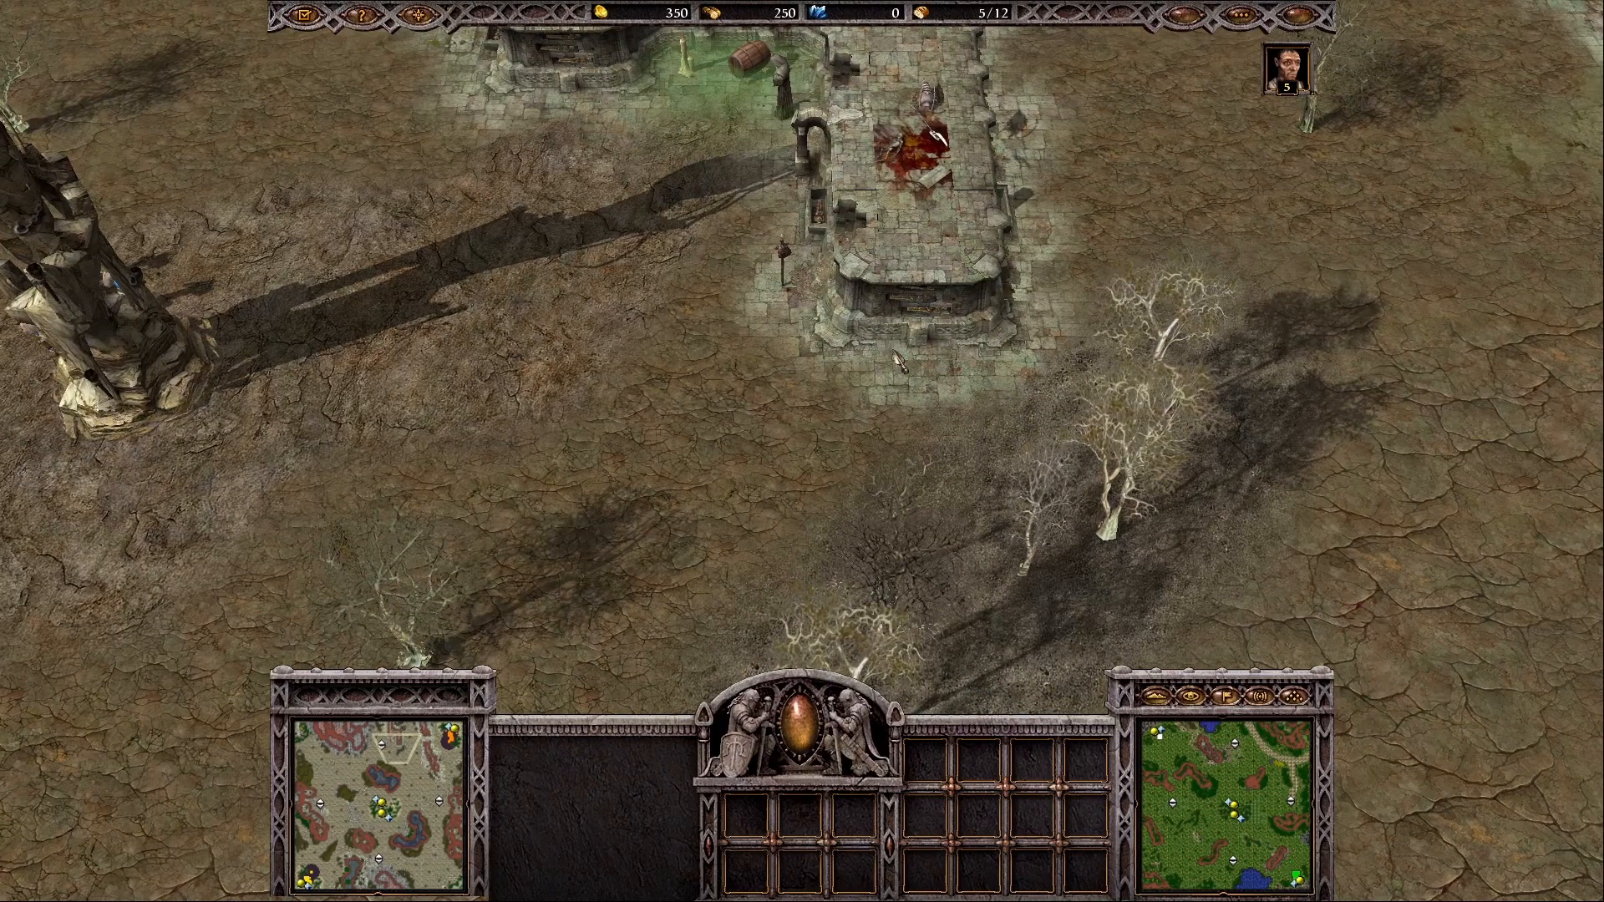
pyautogui.moveTo(972, 328); pyautogui.dragTo(660, 535, button='middle')
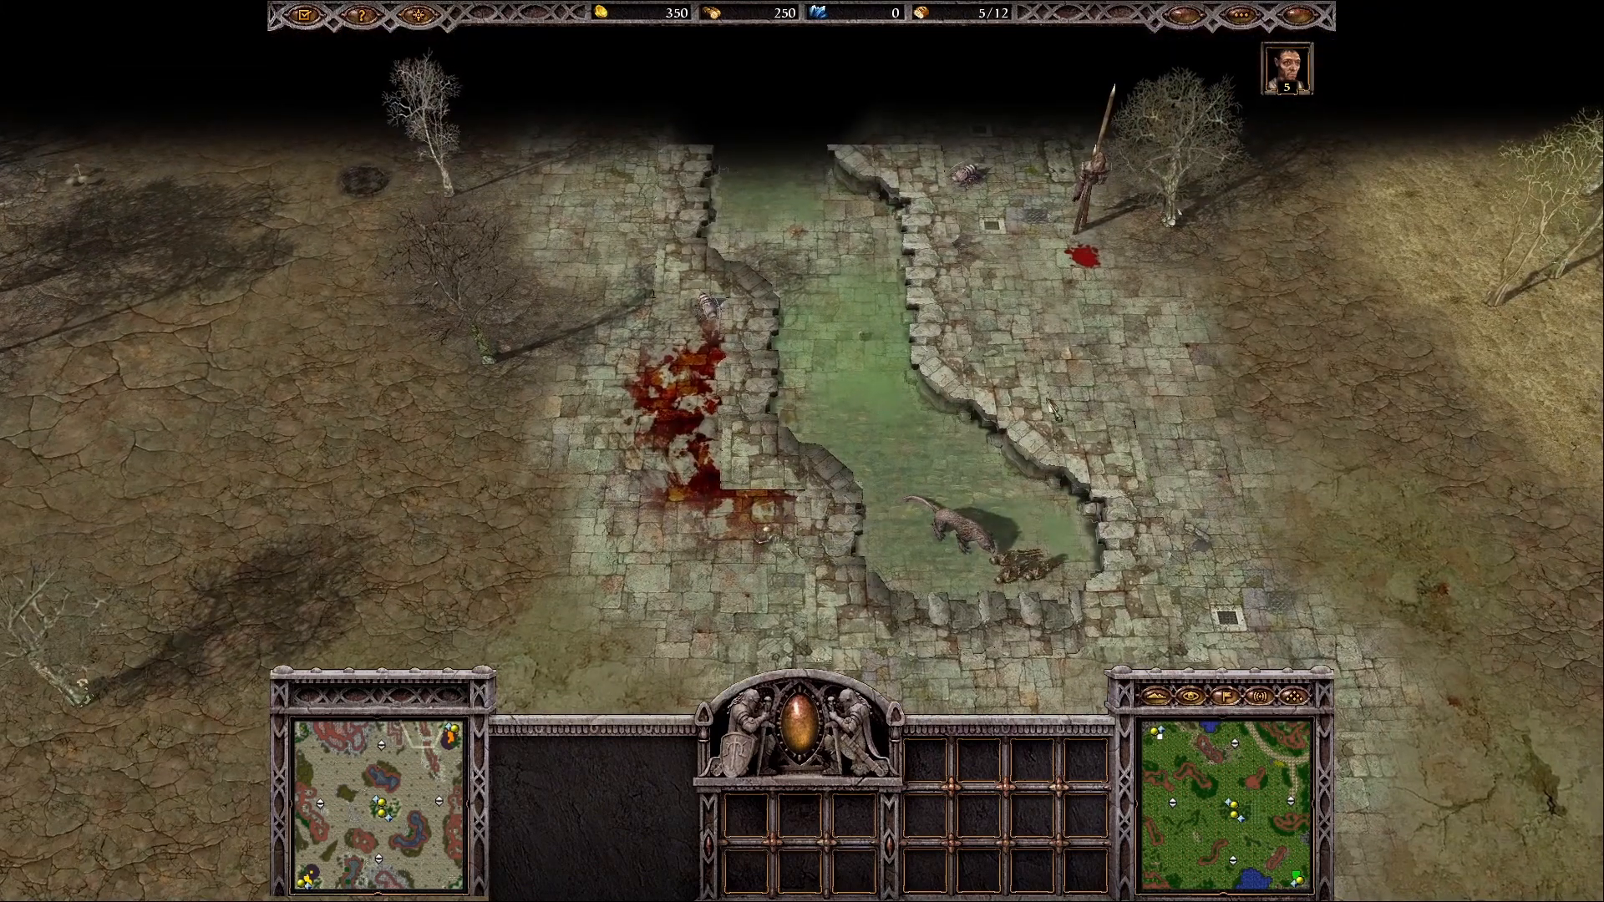
pyautogui.moveTo(812, 493); pyautogui.dragTo(702, 338, button='middle')
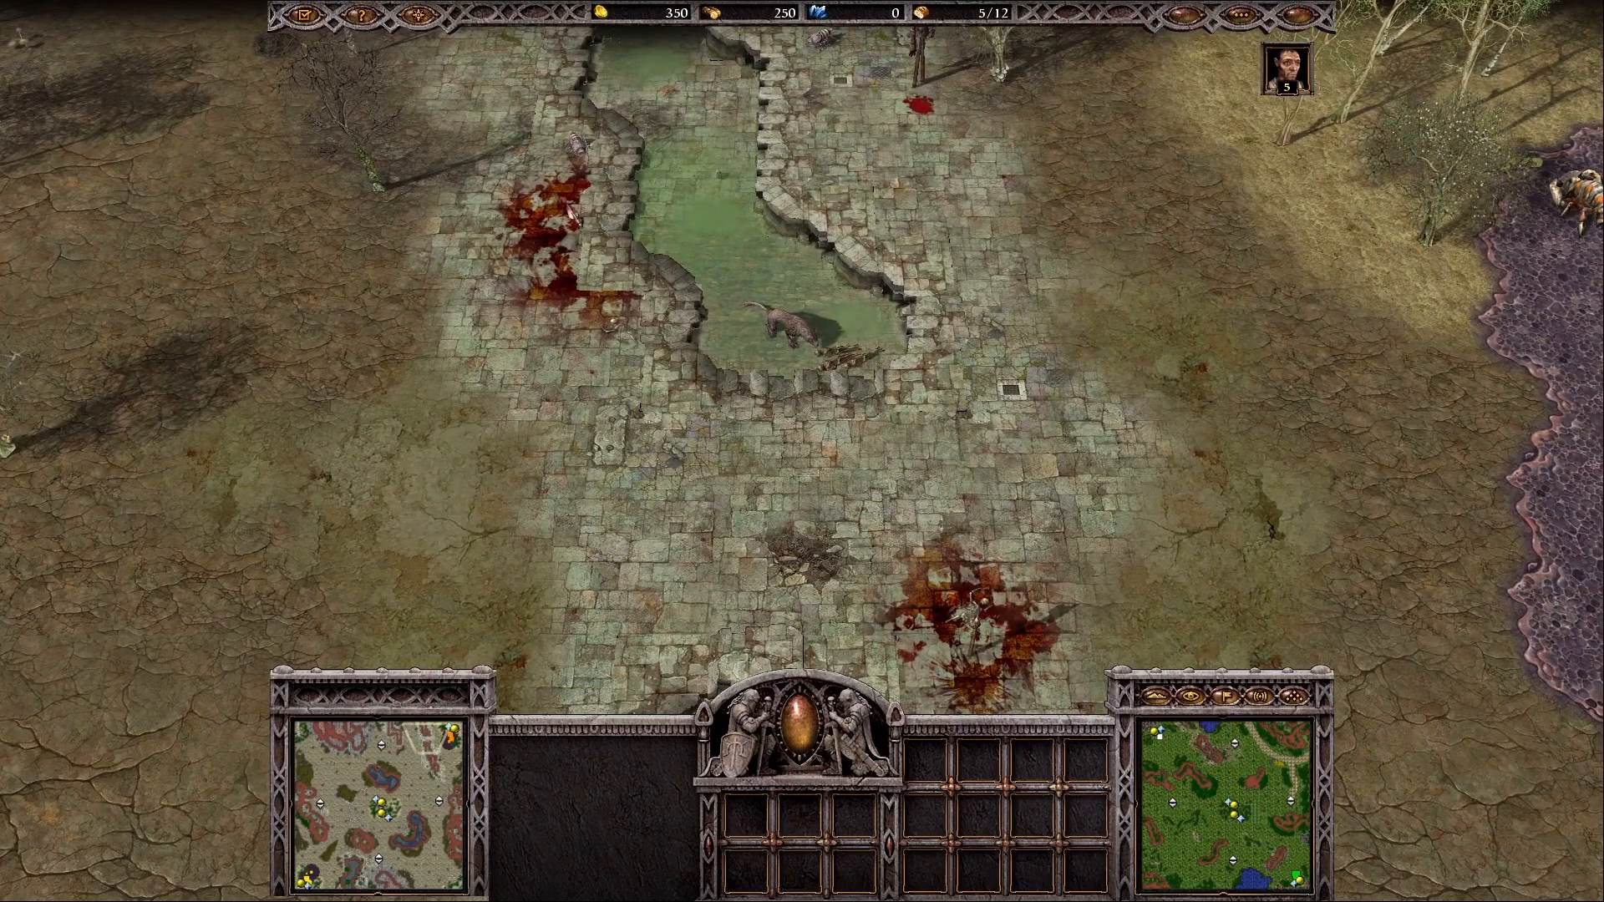
pyautogui.moveTo(905, 471); pyautogui.dragTo(823, 242, button='middle')
pyautogui.moveTo(969, 368); pyautogui.dragTo(942, 92, button='middle')
pyautogui.moveTo(973, 514); pyautogui.dragTo(708, 207, button='middle')
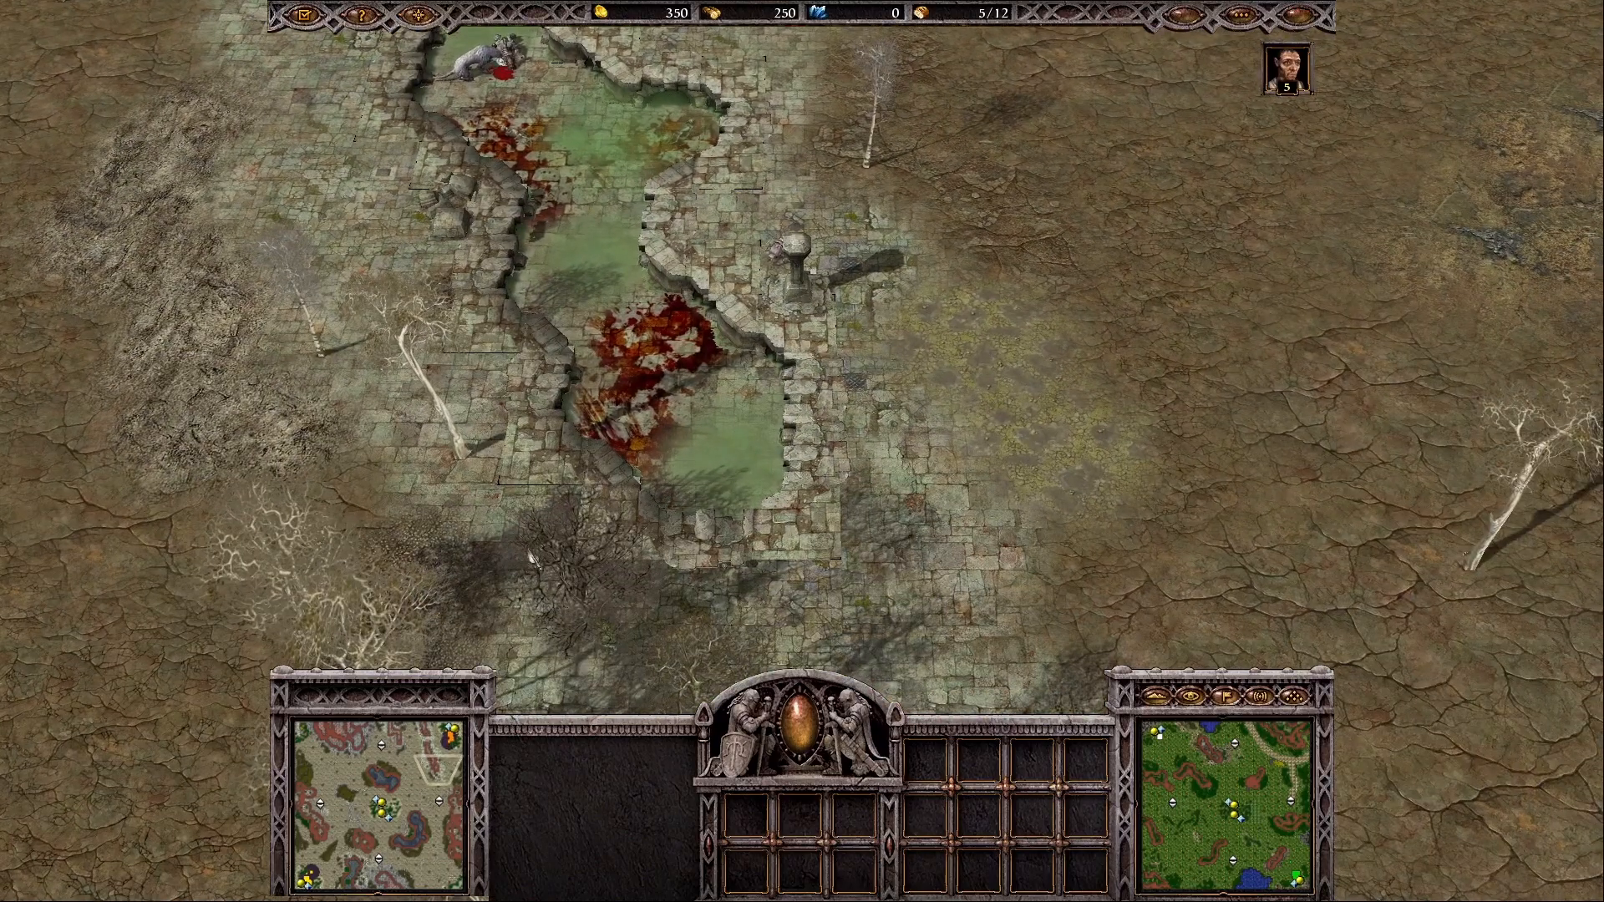
pyautogui.moveTo(602, 294); pyautogui.dragTo(740, 363, button='middle')
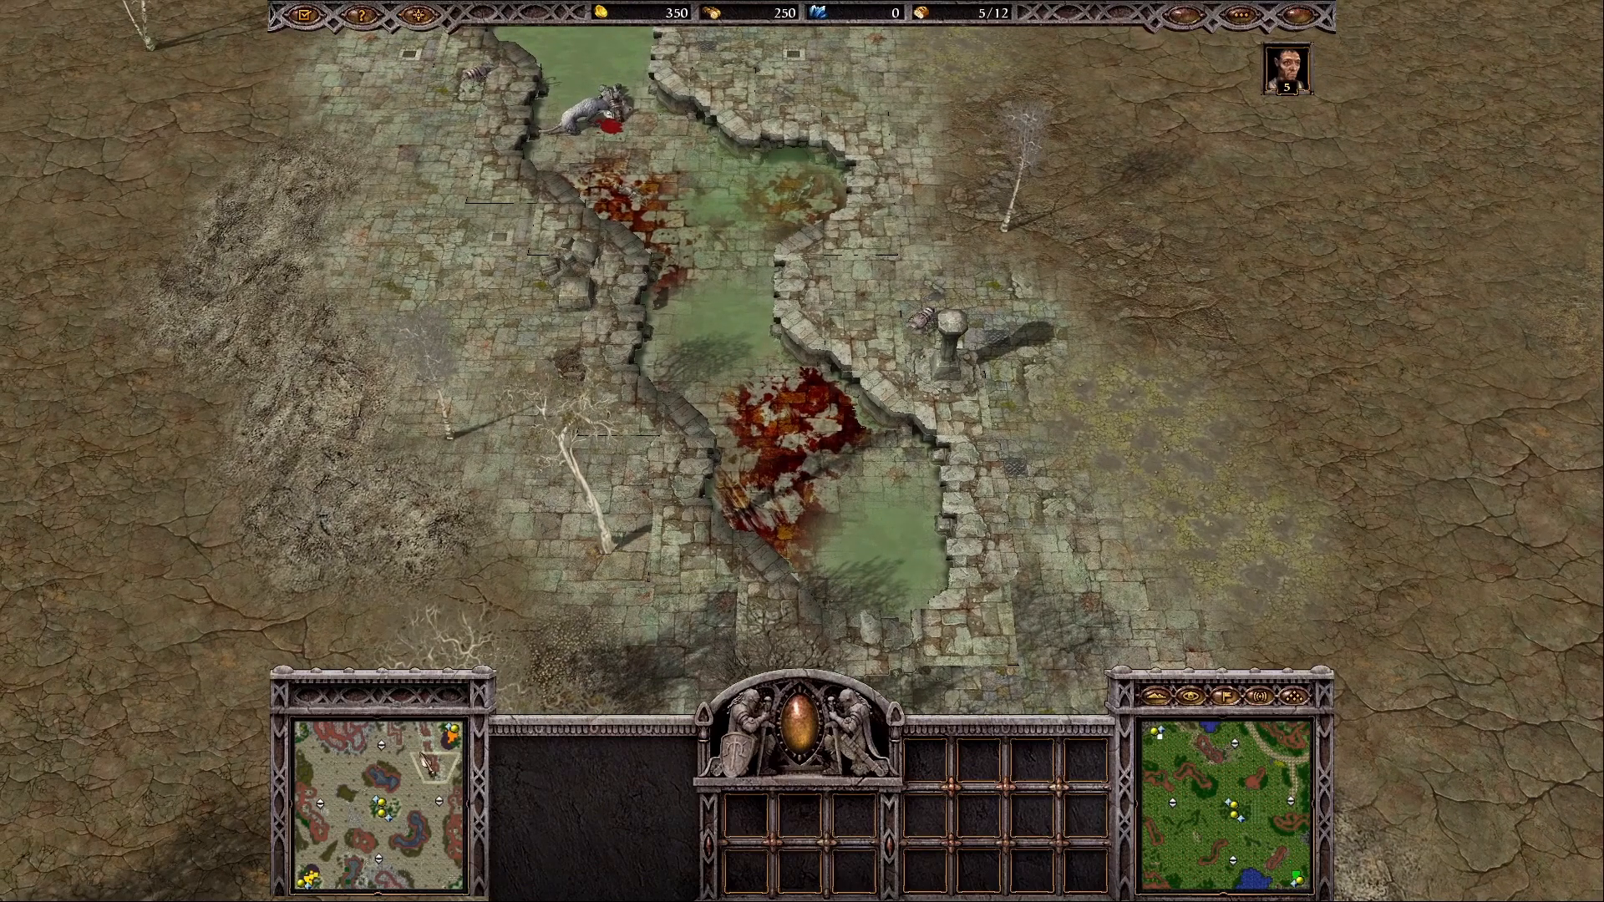
# Step: Examine the underground level's central Gold Fields, and look over the northeast paved road with its gated water channel again
pyautogui.click(388, 812)
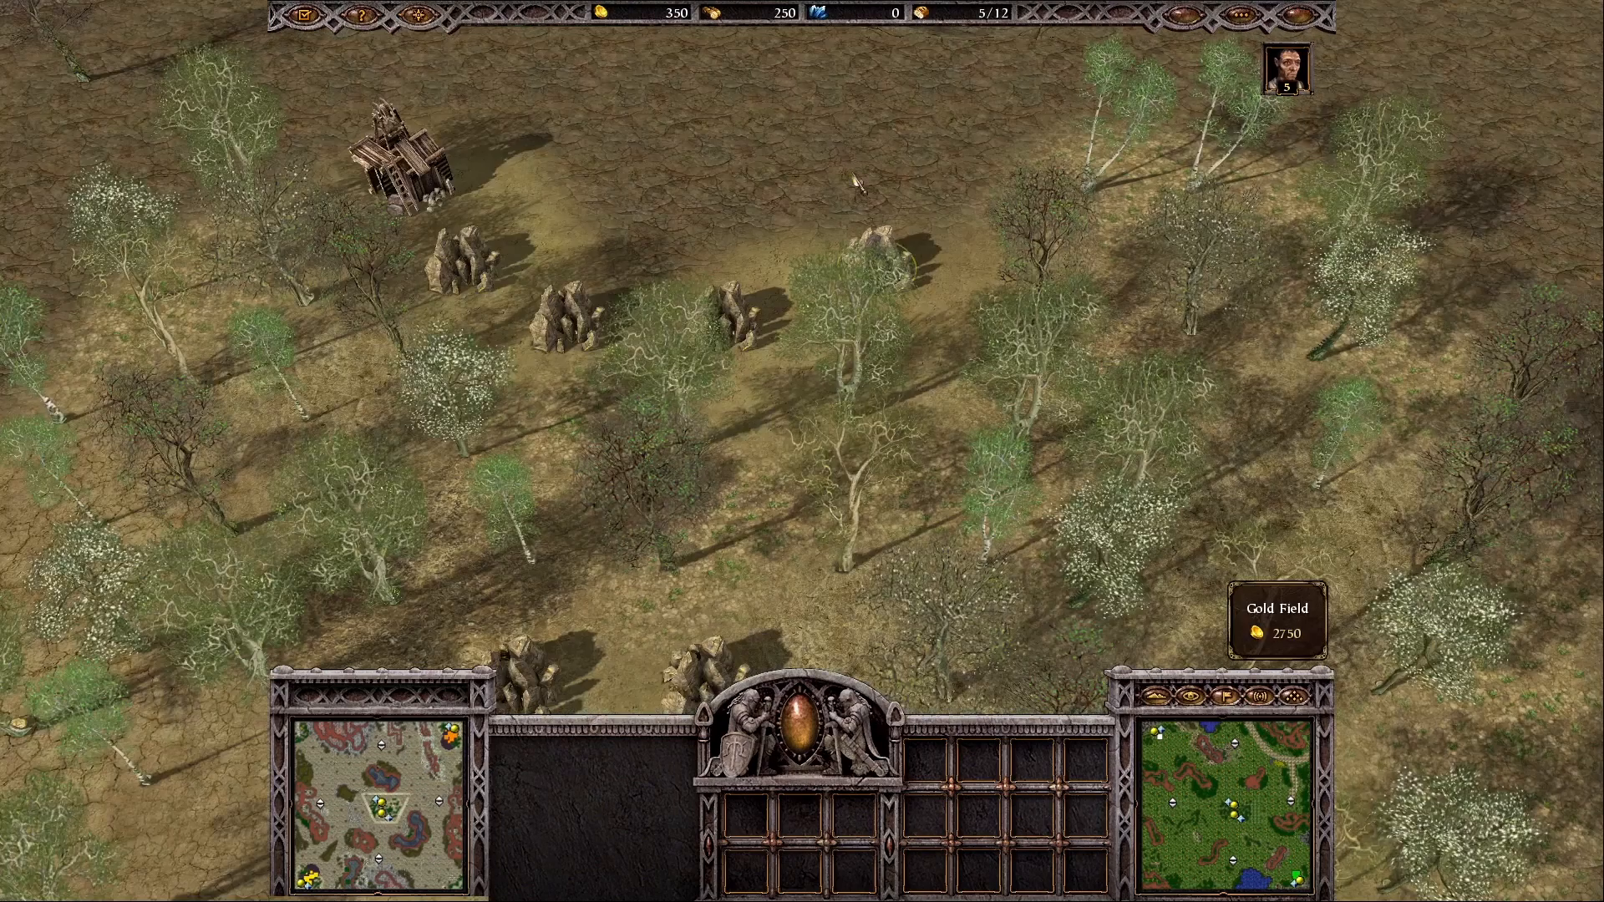
pyautogui.moveTo(852, 172); pyautogui.dragTo(853, 311, button='middle')
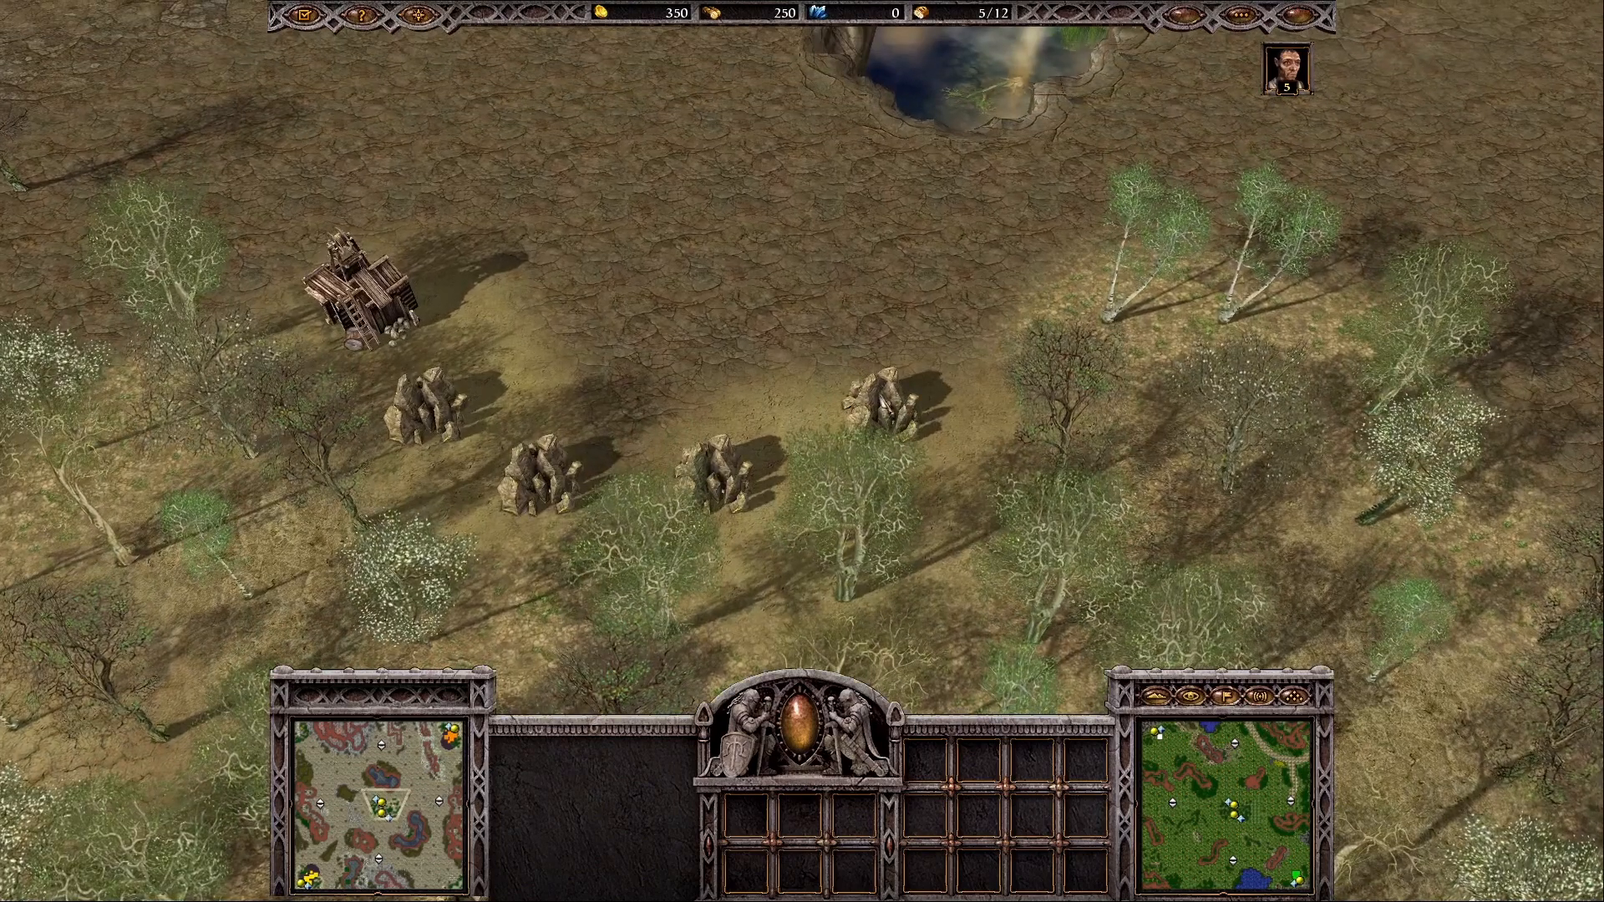
pyautogui.click(438, 754)
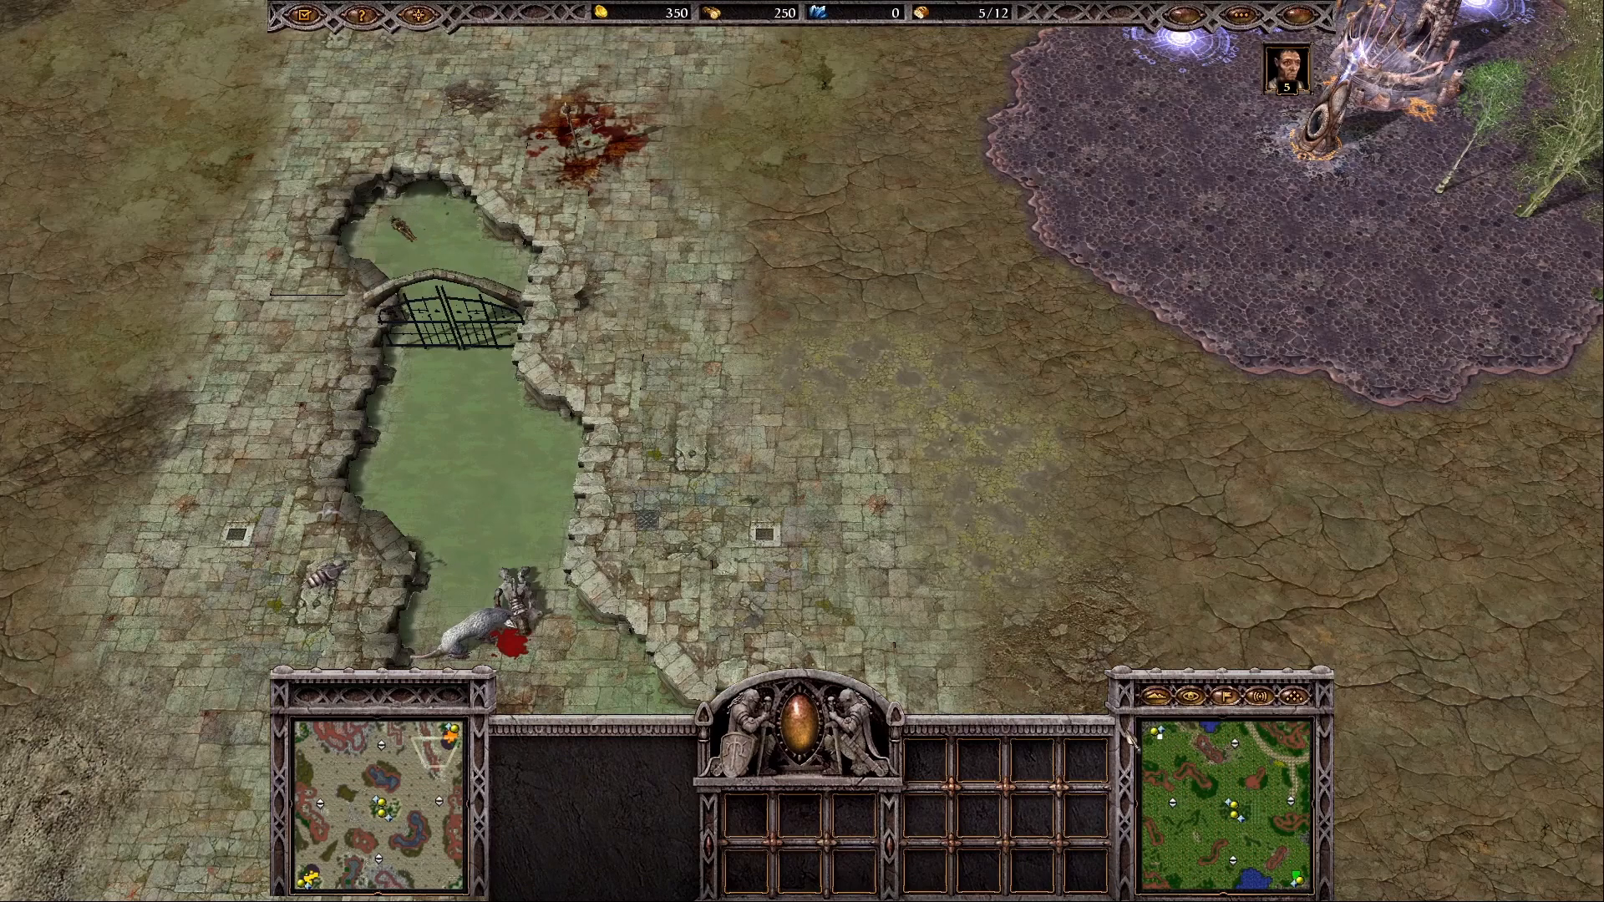
pyautogui.moveTo(686, 263); pyautogui.dragTo(1024, 651, button='middle')
pyautogui.moveTo(793, 173); pyautogui.dragTo(780, 410, button='middle')
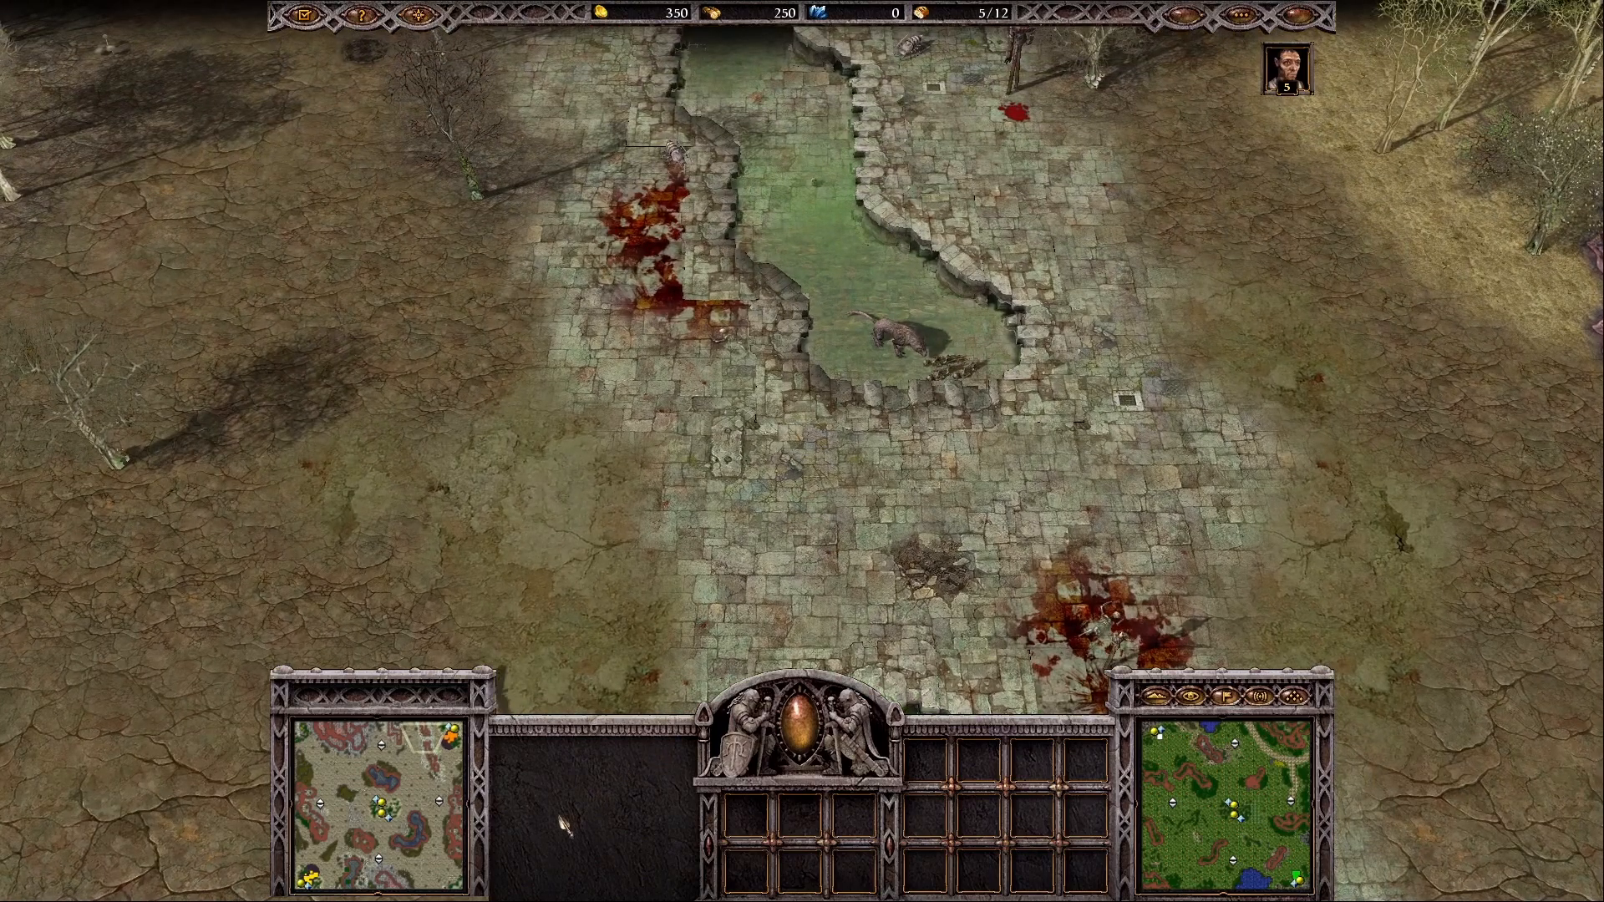
pyautogui.moveTo(584, 504); pyautogui.dragTo(575, 495, button='middle')
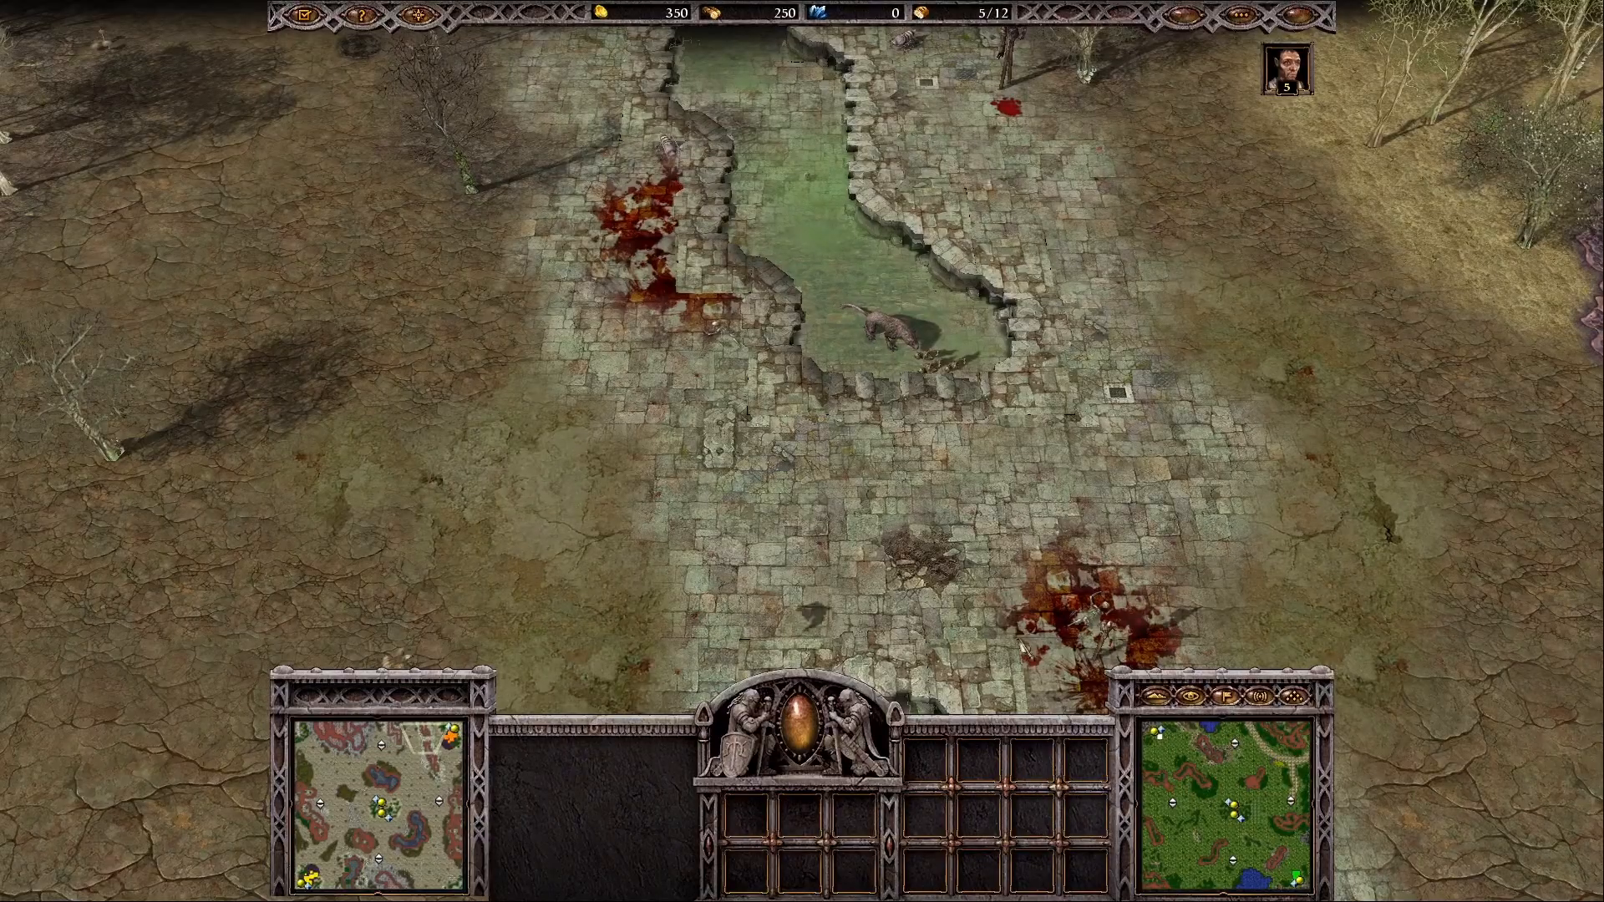
# Step: Inspect the enemy base in the underground level's southwest corner and its Hive
pyautogui.moveTo(338, 831); pyautogui.dragTo(315, 876)
pyautogui.click(860, 388)
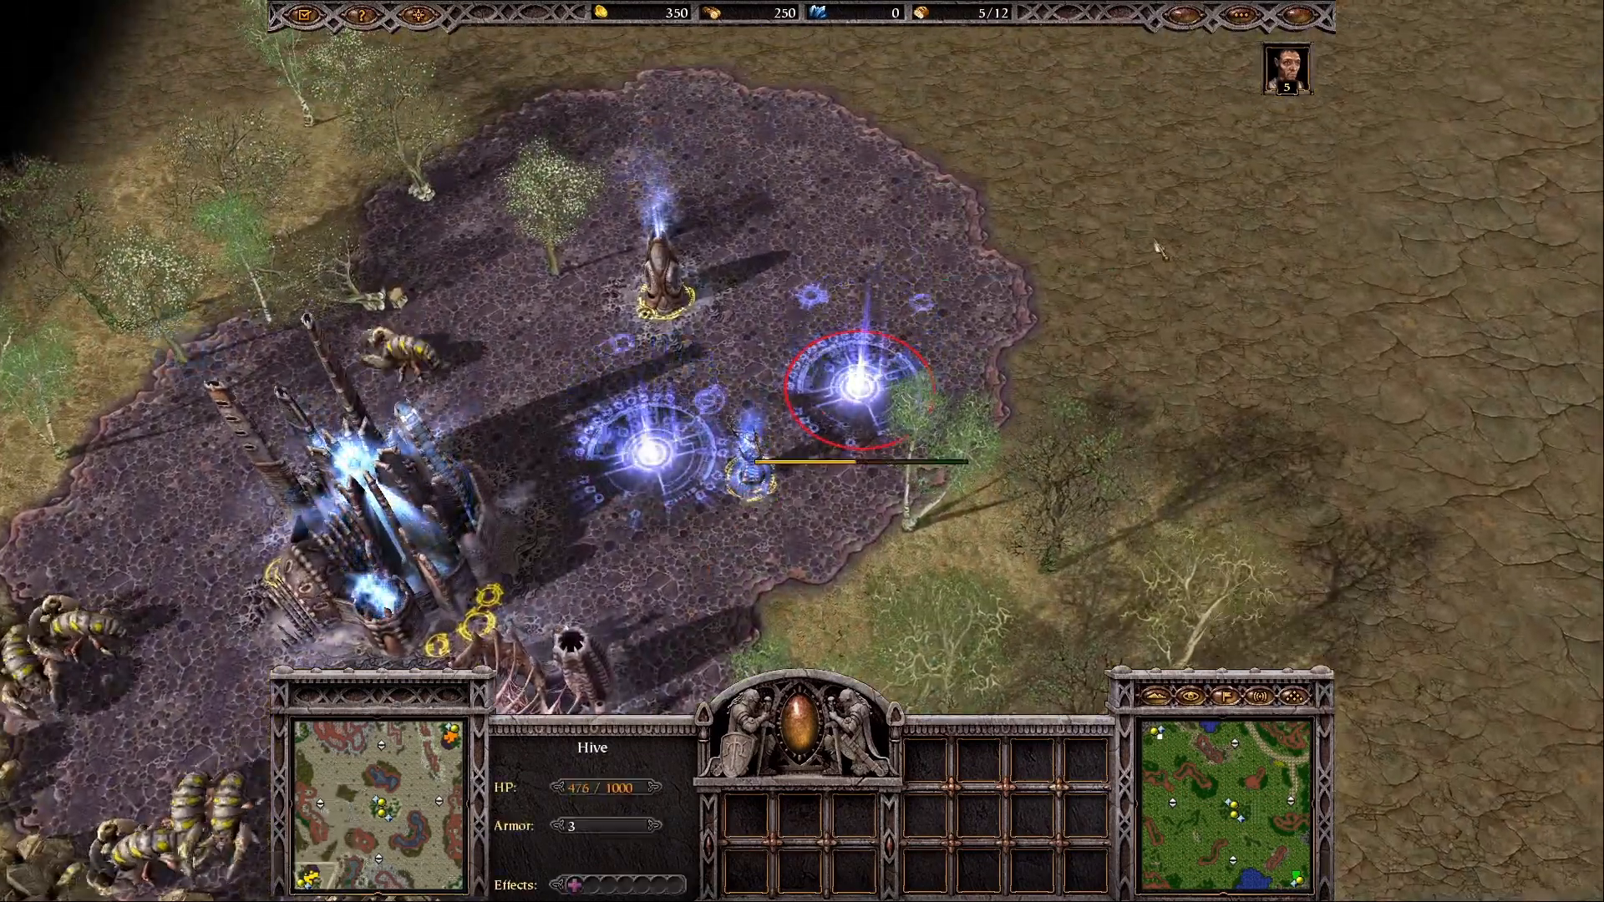
pyautogui.moveTo(1154, 246); pyautogui.dragTo(1138, 306, button='middle')
pyautogui.click(1138, 306)
# Step: Examine the decorated camp in the underground level's northwest corner and select its Healing Rune
pyautogui.click(306, 741)
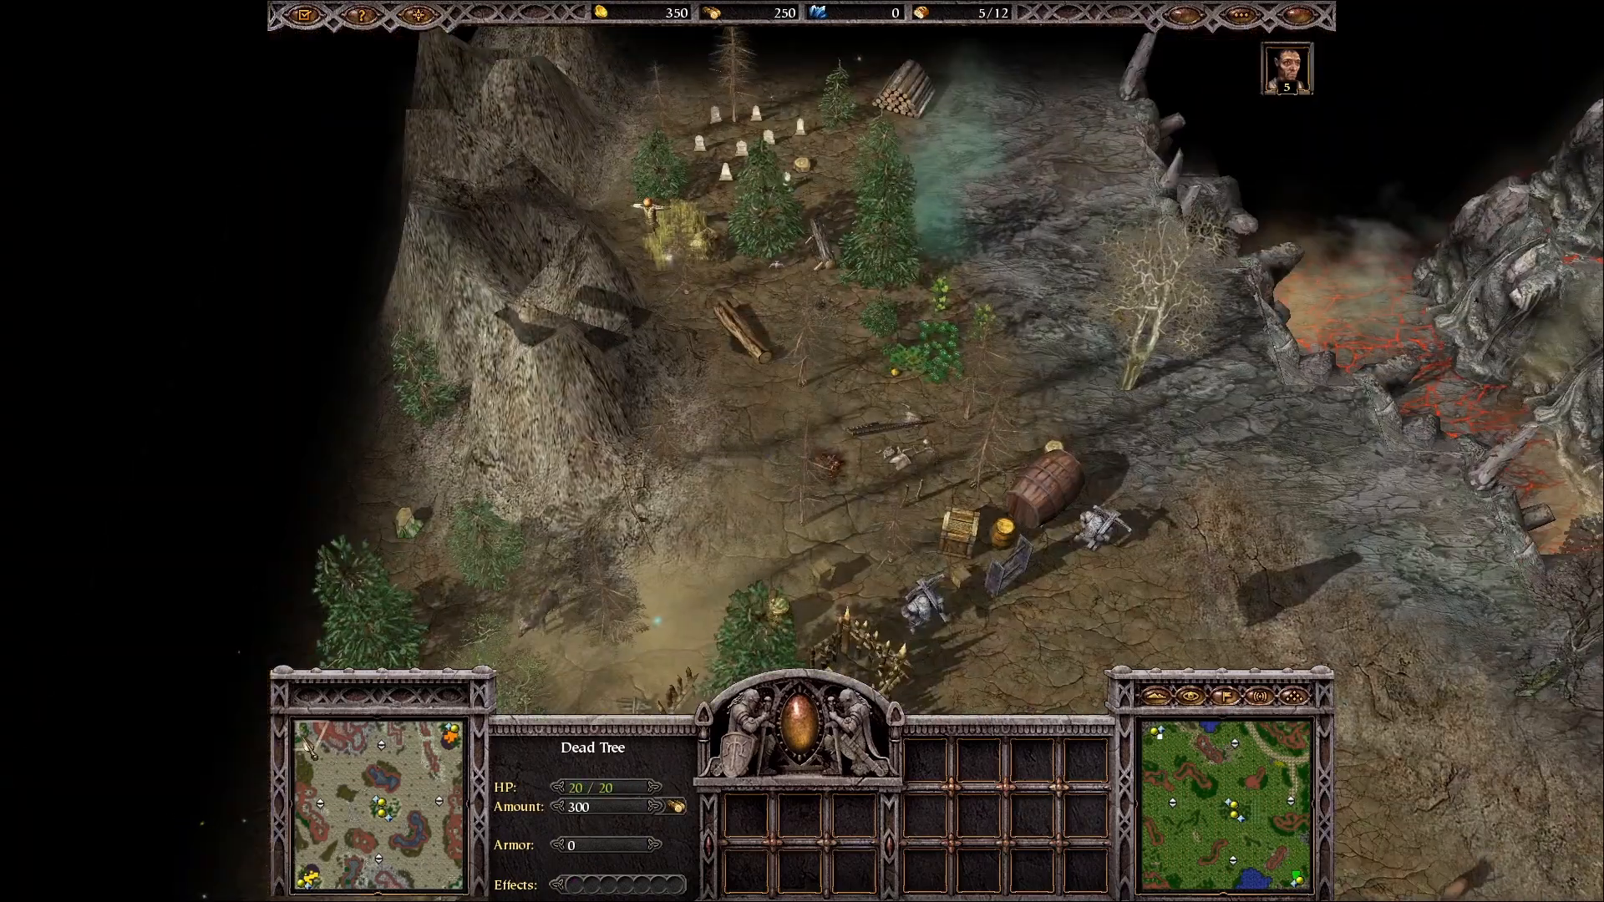
pyautogui.moveTo(986, 442); pyautogui.dragTo(691, 246, button='middle')
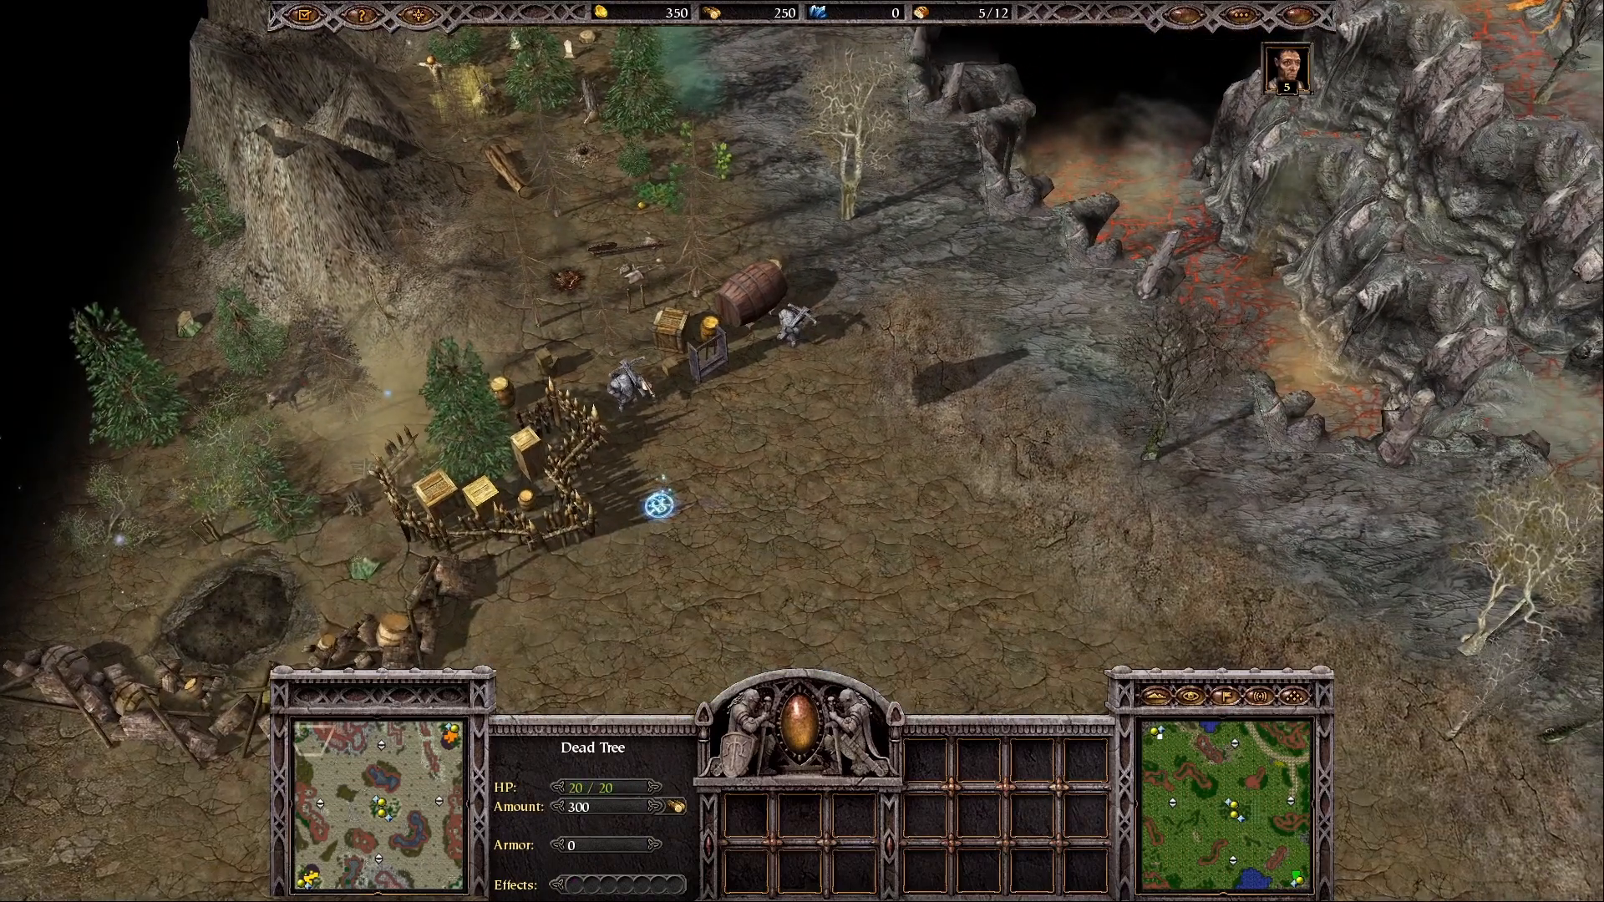
pyautogui.click(637, 481)
pyautogui.click(659, 504)
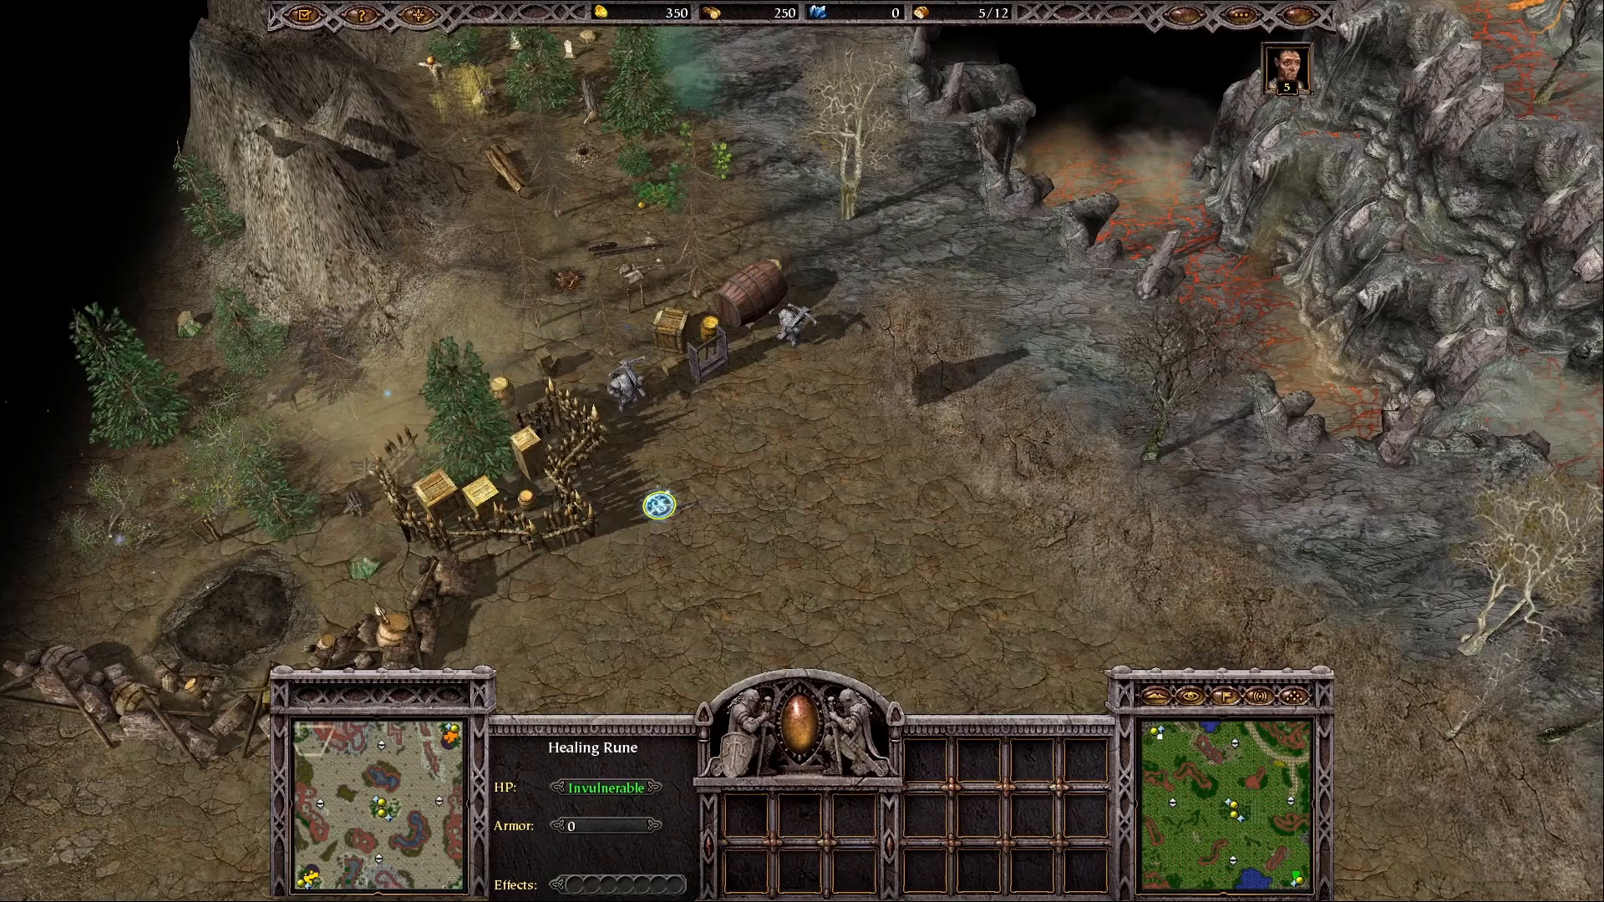
# Step: Examine the underground southeast swamp guarded by the Cave Serpent, and the cliffs and river canyon to its northwest
pyautogui.scroll(3, 969, 315)
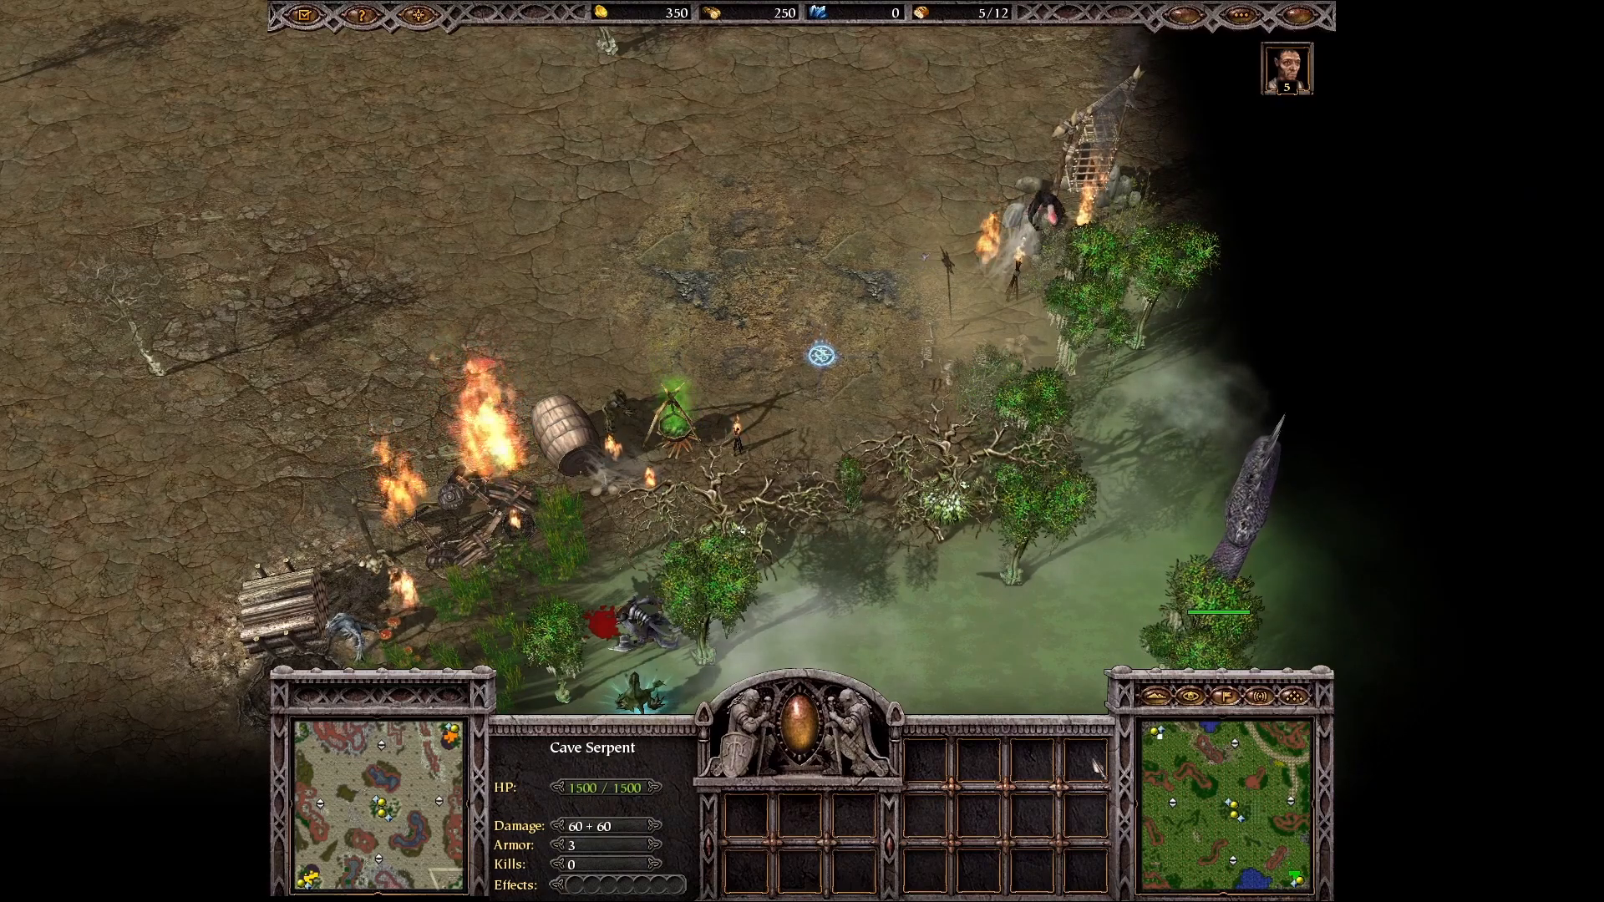
pyautogui.moveTo(661, 178); pyautogui.dragTo(831, 409, button='middle')
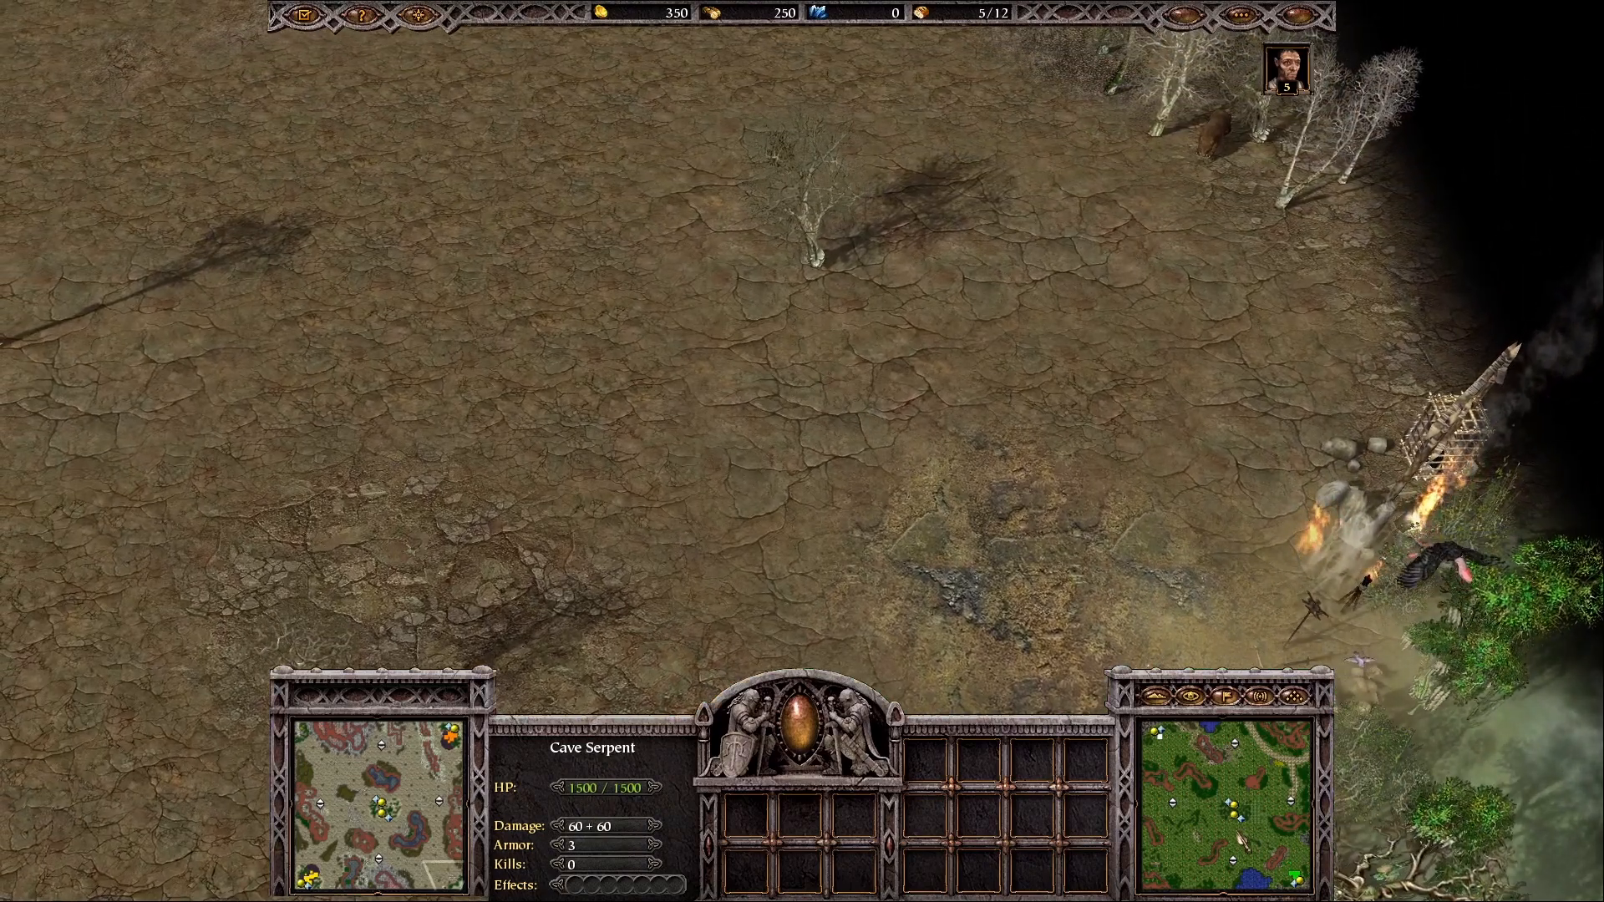
pyautogui.moveTo(451, 267); pyautogui.dragTo(669, 358, button='middle')
pyautogui.moveTo(982, 234); pyautogui.dragTo(676, 693, button='middle')
pyautogui.moveTo(875, 259); pyautogui.dragTo(835, 584, button='middle')
pyautogui.moveTo(910, 150); pyautogui.dragTo(877, 390, button='middle')
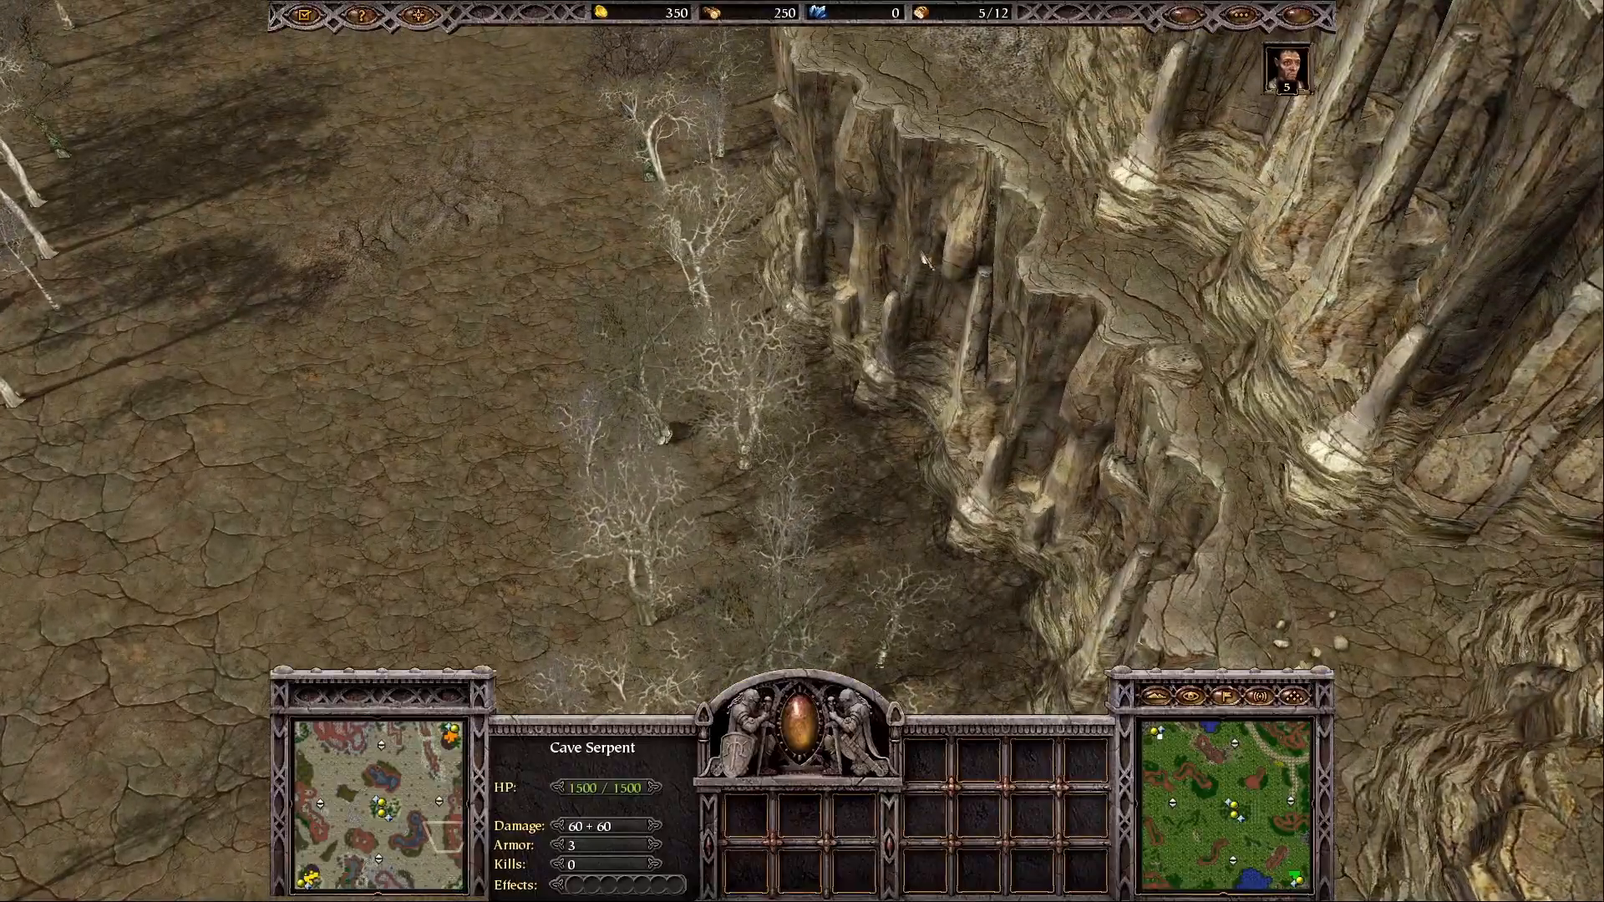
pyautogui.moveTo(925, 260); pyautogui.dragTo(1066, 716, button='middle')
pyautogui.moveTo(635, 651); pyautogui.dragTo(949, 272, button='middle')
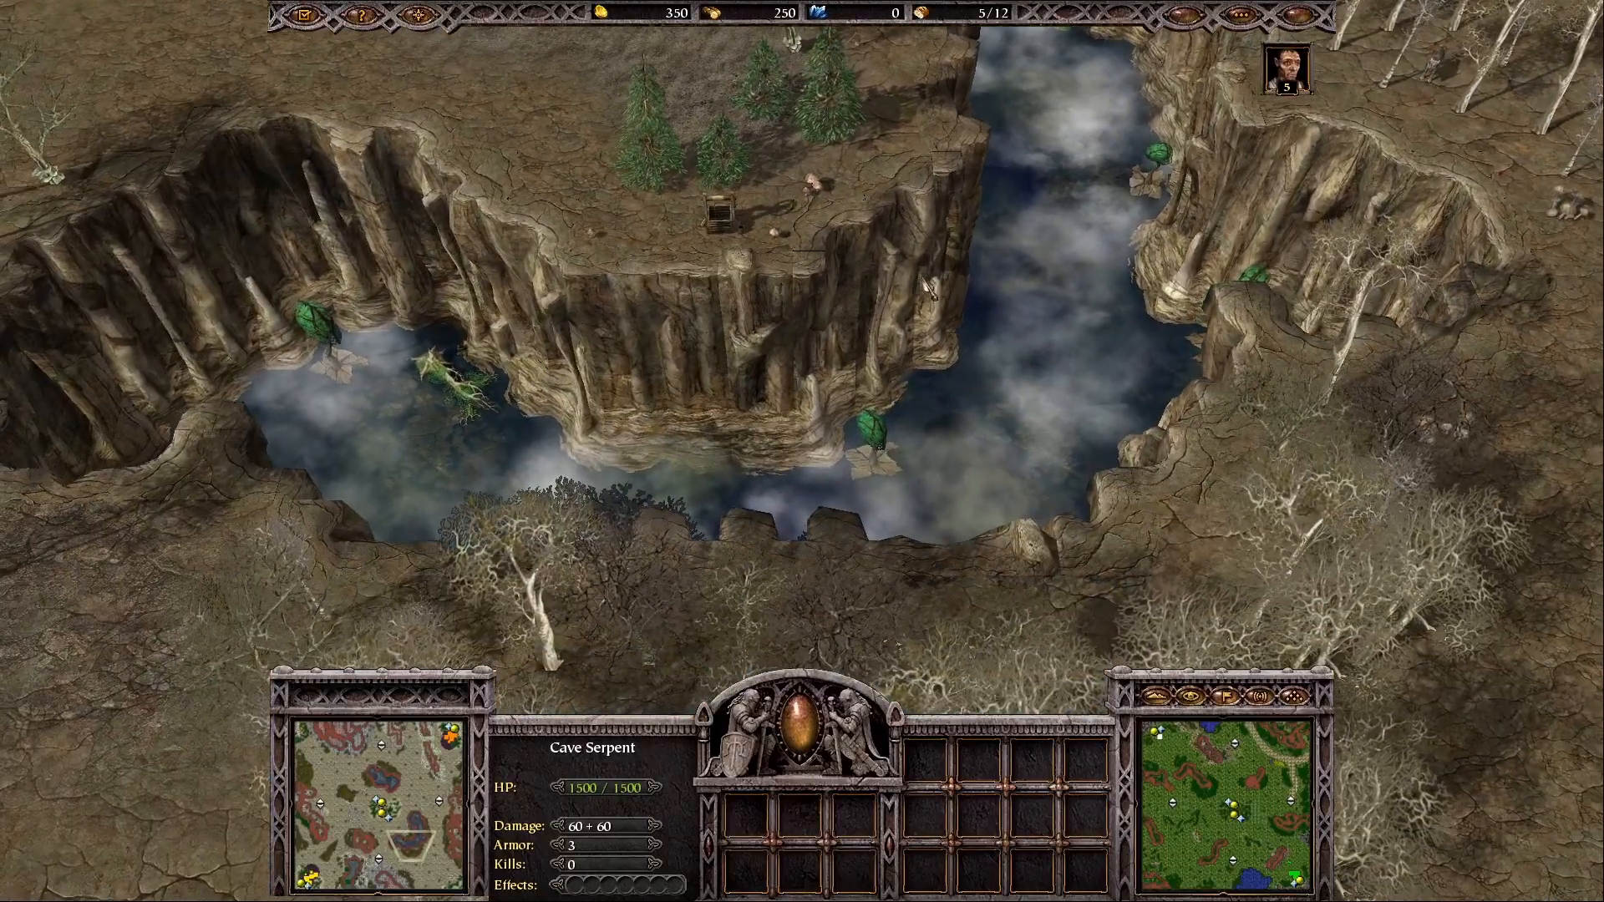
pyautogui.moveTo(294, 380); pyautogui.dragTo(530, 386, button='middle')
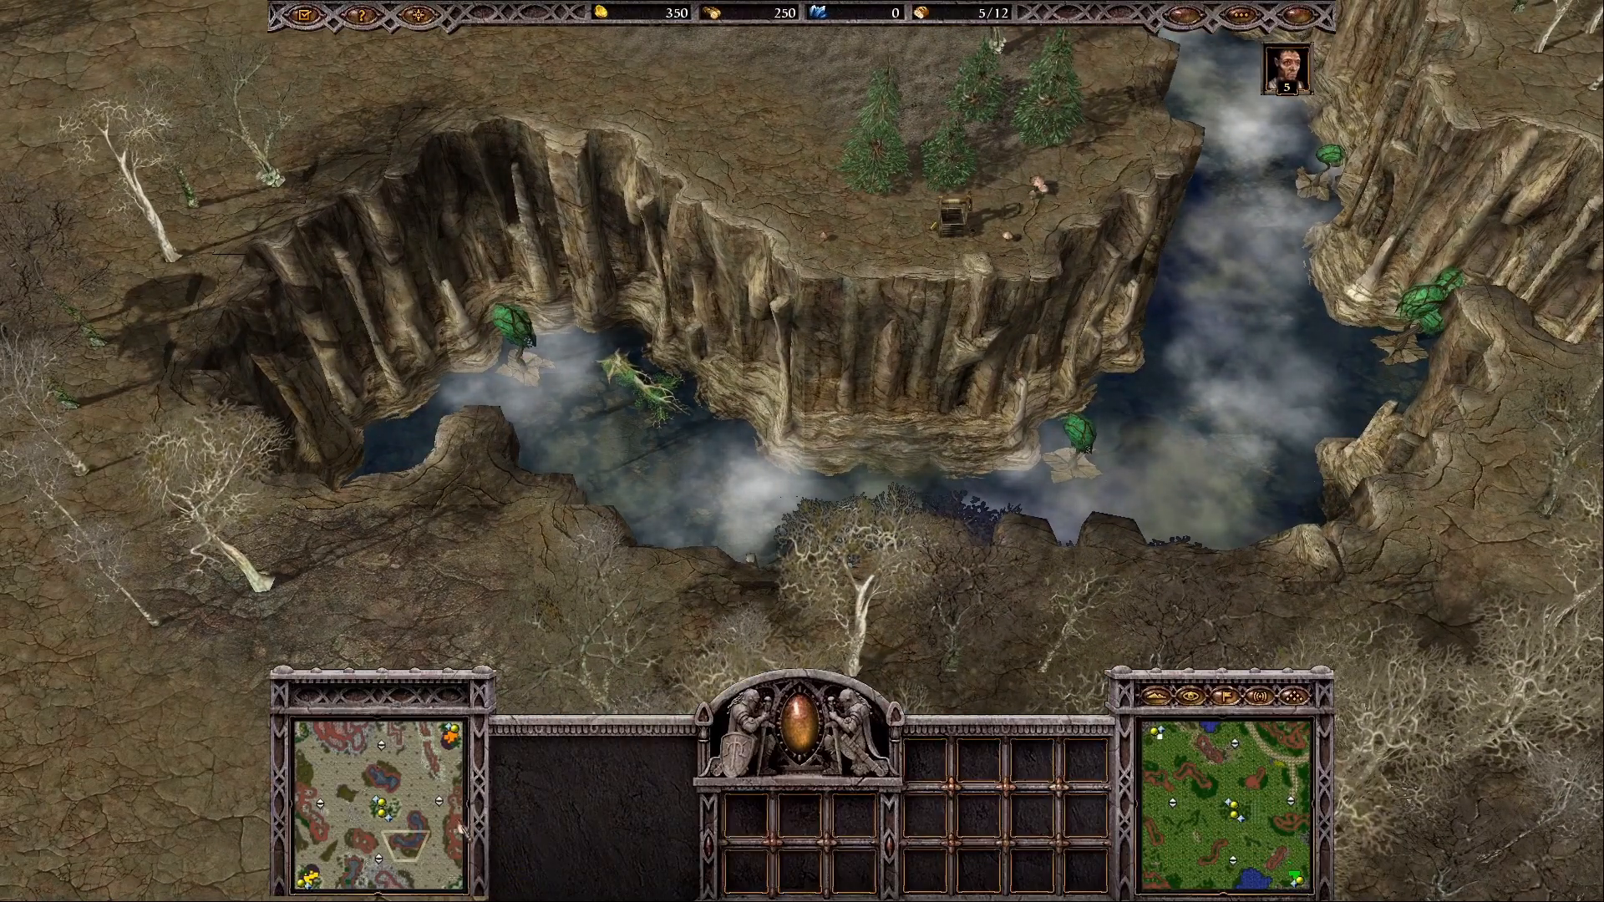
# Step: Examine the underground level's western cliffs, the barren ground beside the paved road, and the water-filled canyon north of the centre
pyautogui.click(363, 873)
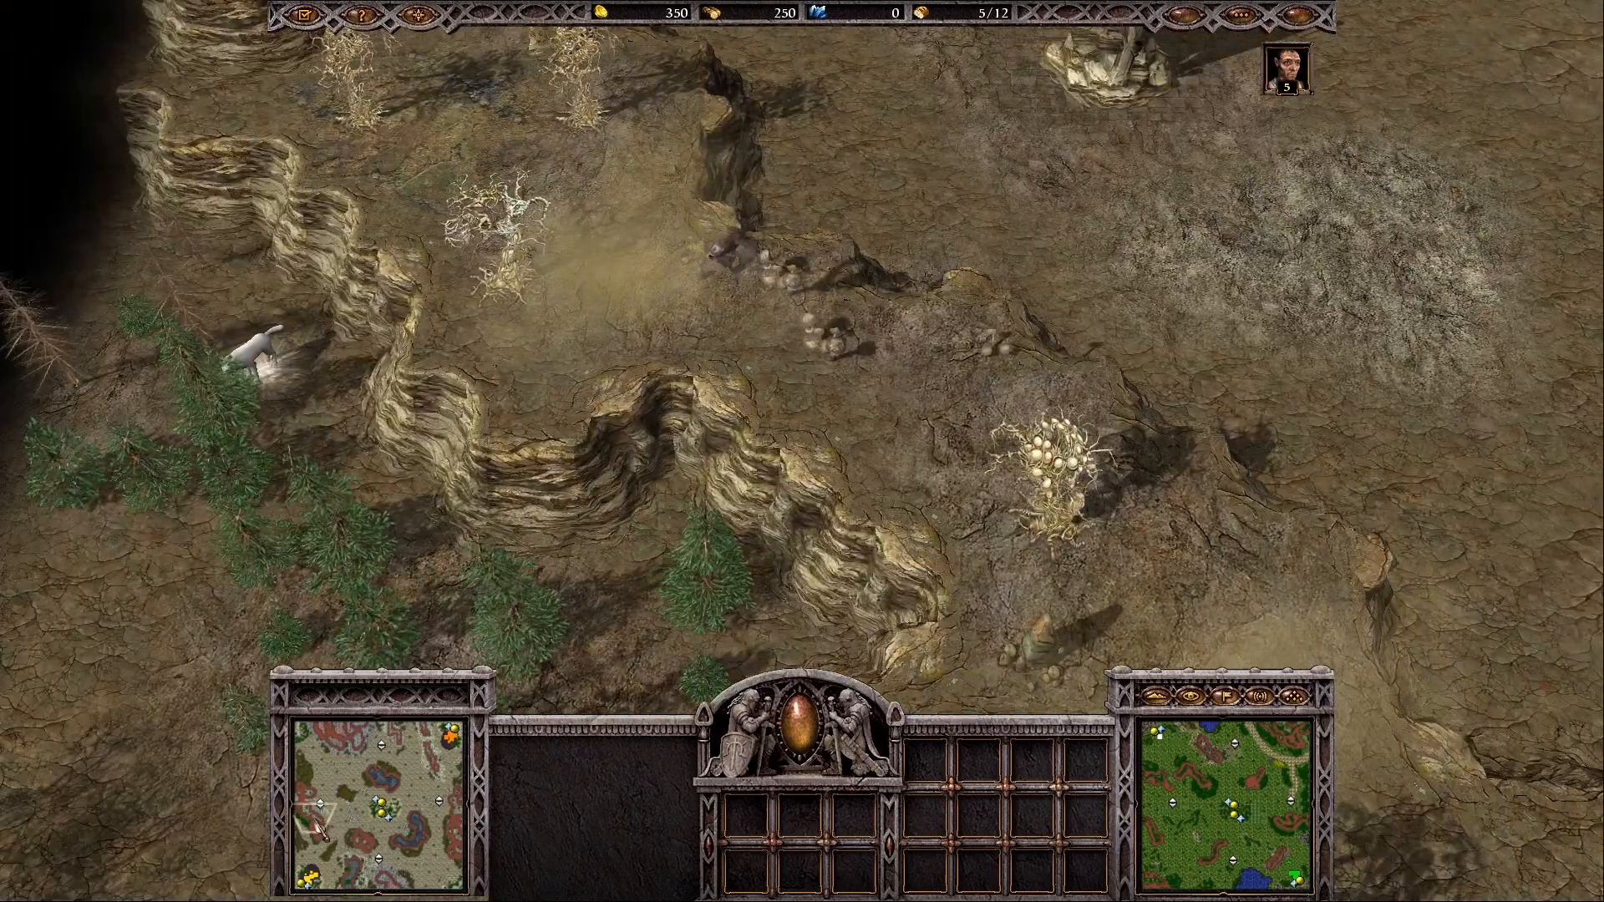
pyautogui.click(316, 822)
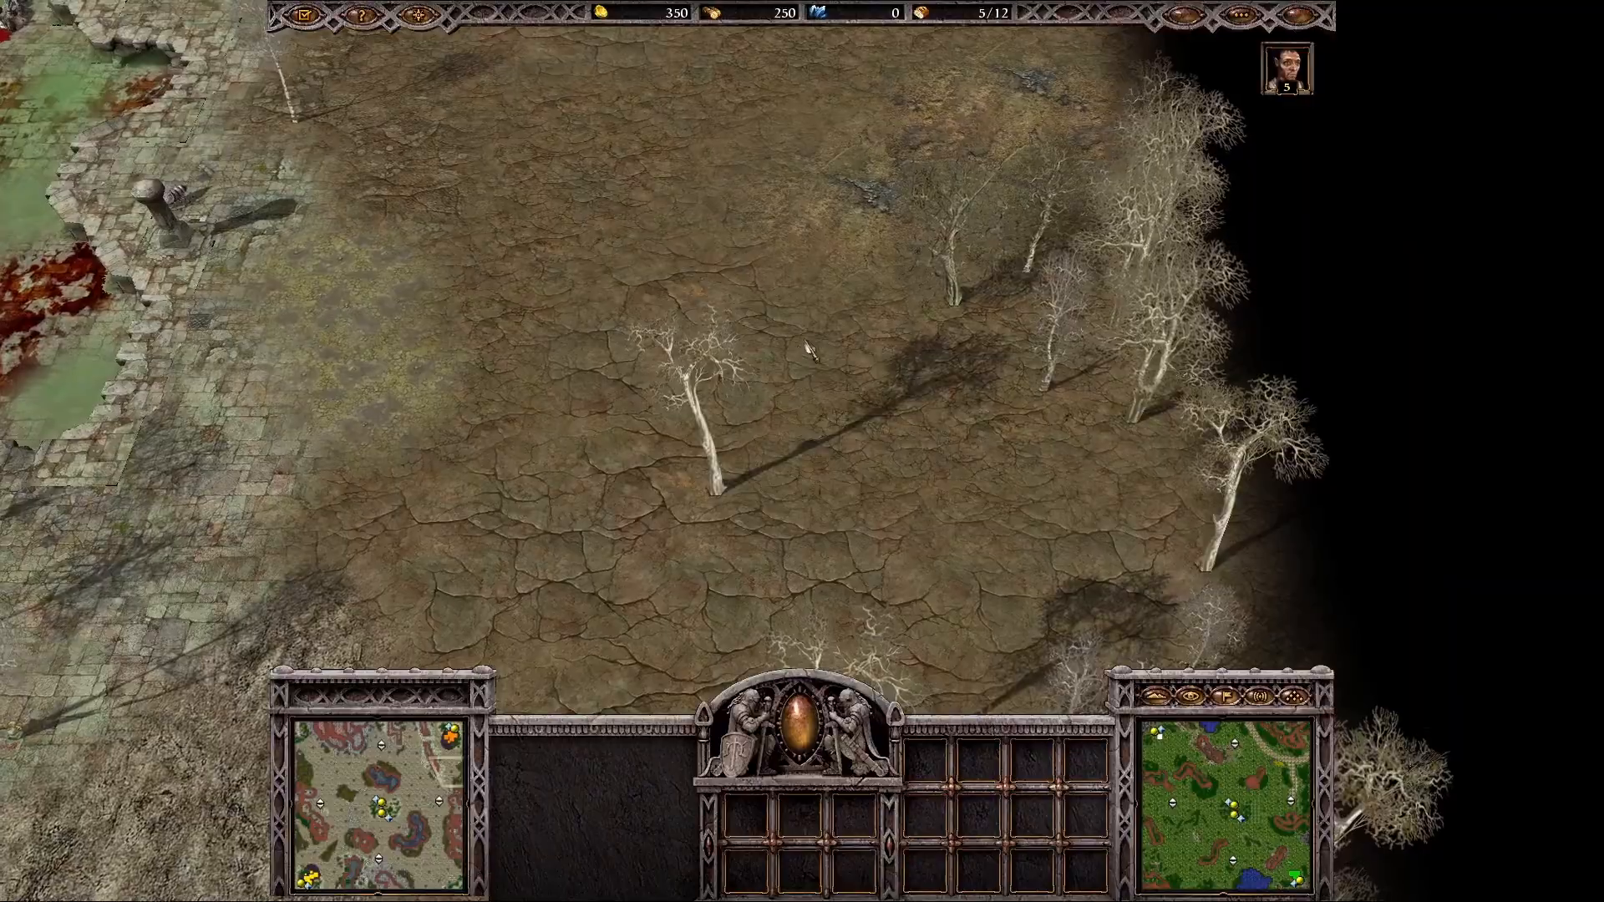
pyautogui.moveTo(810, 350); pyautogui.dragTo(823, 397, button='right')
pyautogui.moveTo(394, 805); pyautogui.dragTo(388, 778)
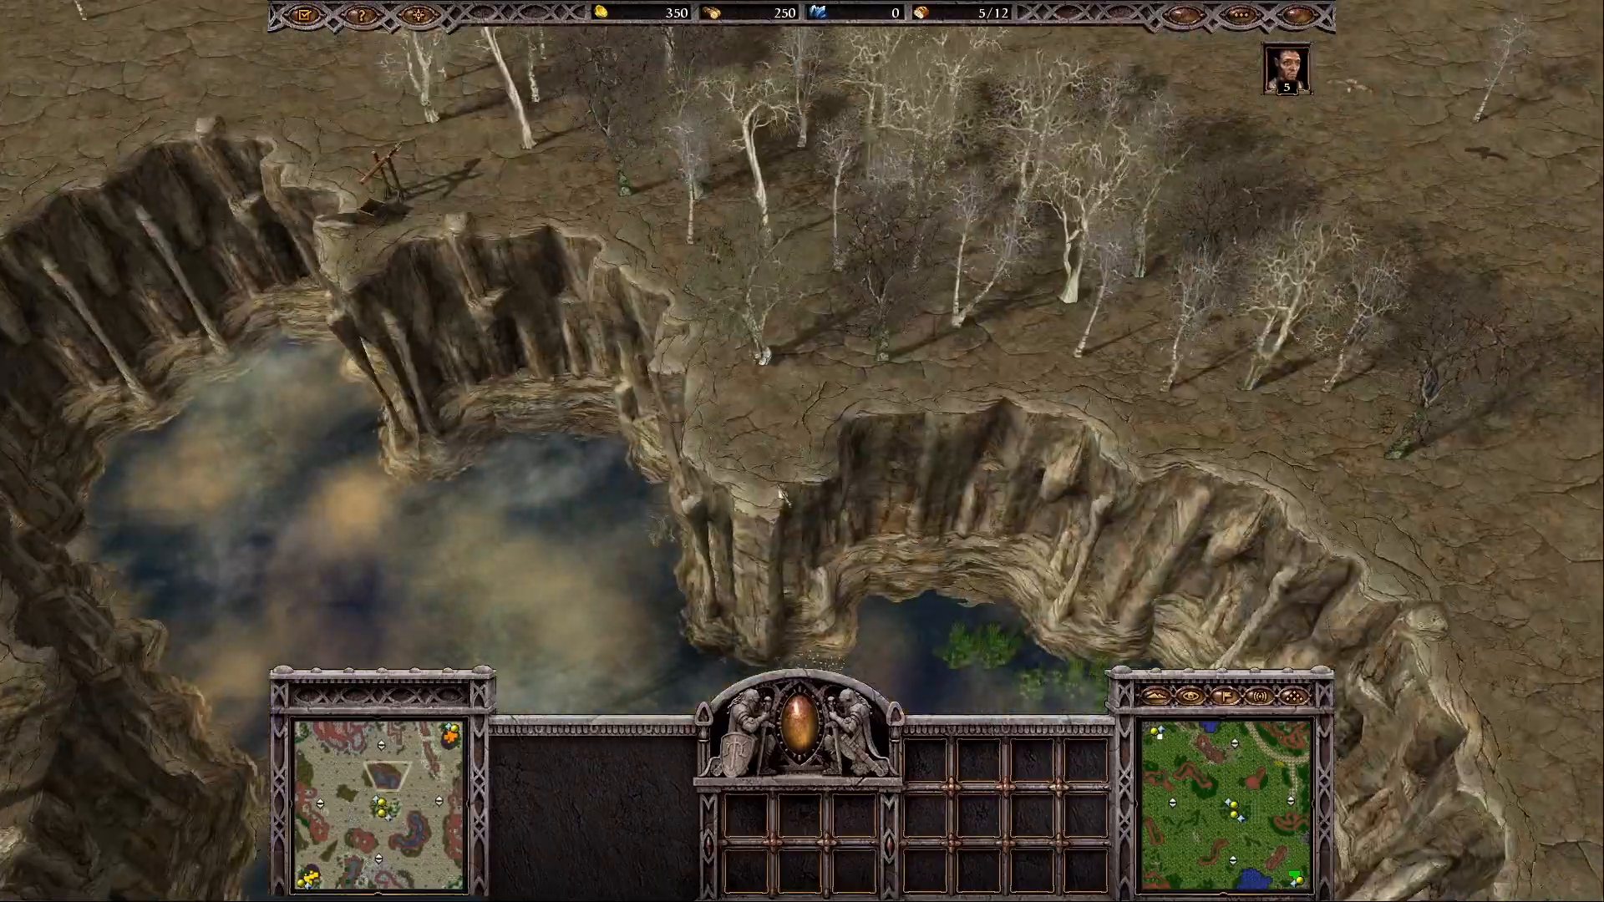
pyautogui.moveTo(782, 497); pyautogui.dragTo(791, 142, button='right')
pyautogui.moveTo(1044, 336); pyautogui.dragTo(831, 232, button='right')
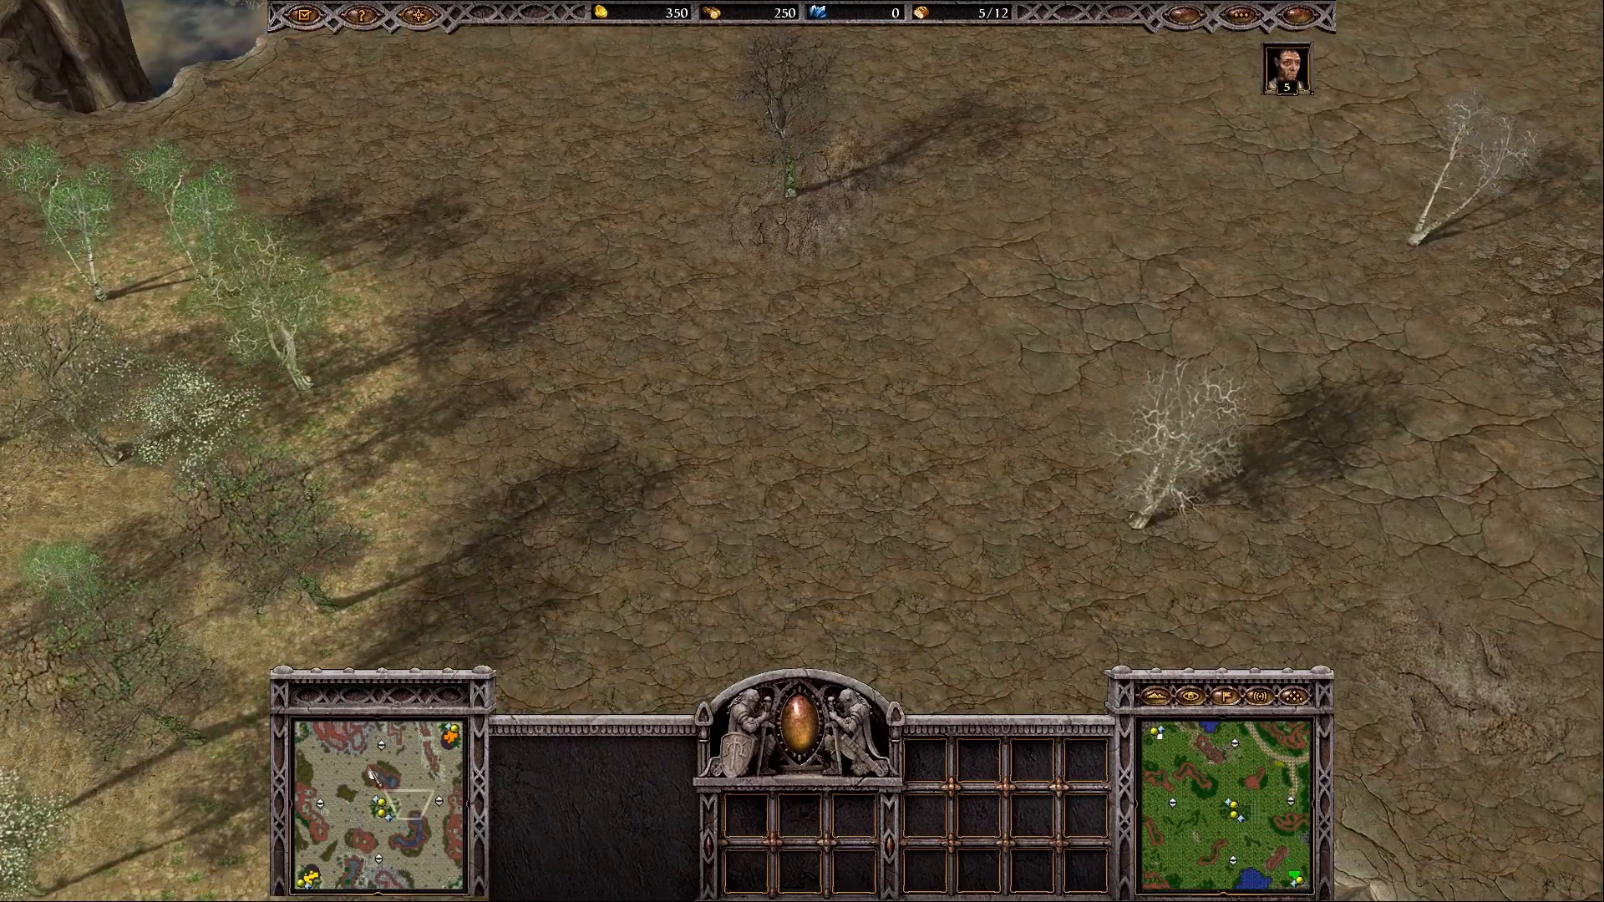
# Step: Inspect the orange enemy base in the underground level's northeast corner, including its mine and surrounding rock deposits
pyautogui.click(465, 738)
pyautogui.moveTo(612, 401); pyautogui.dragTo(688, 338, button='right')
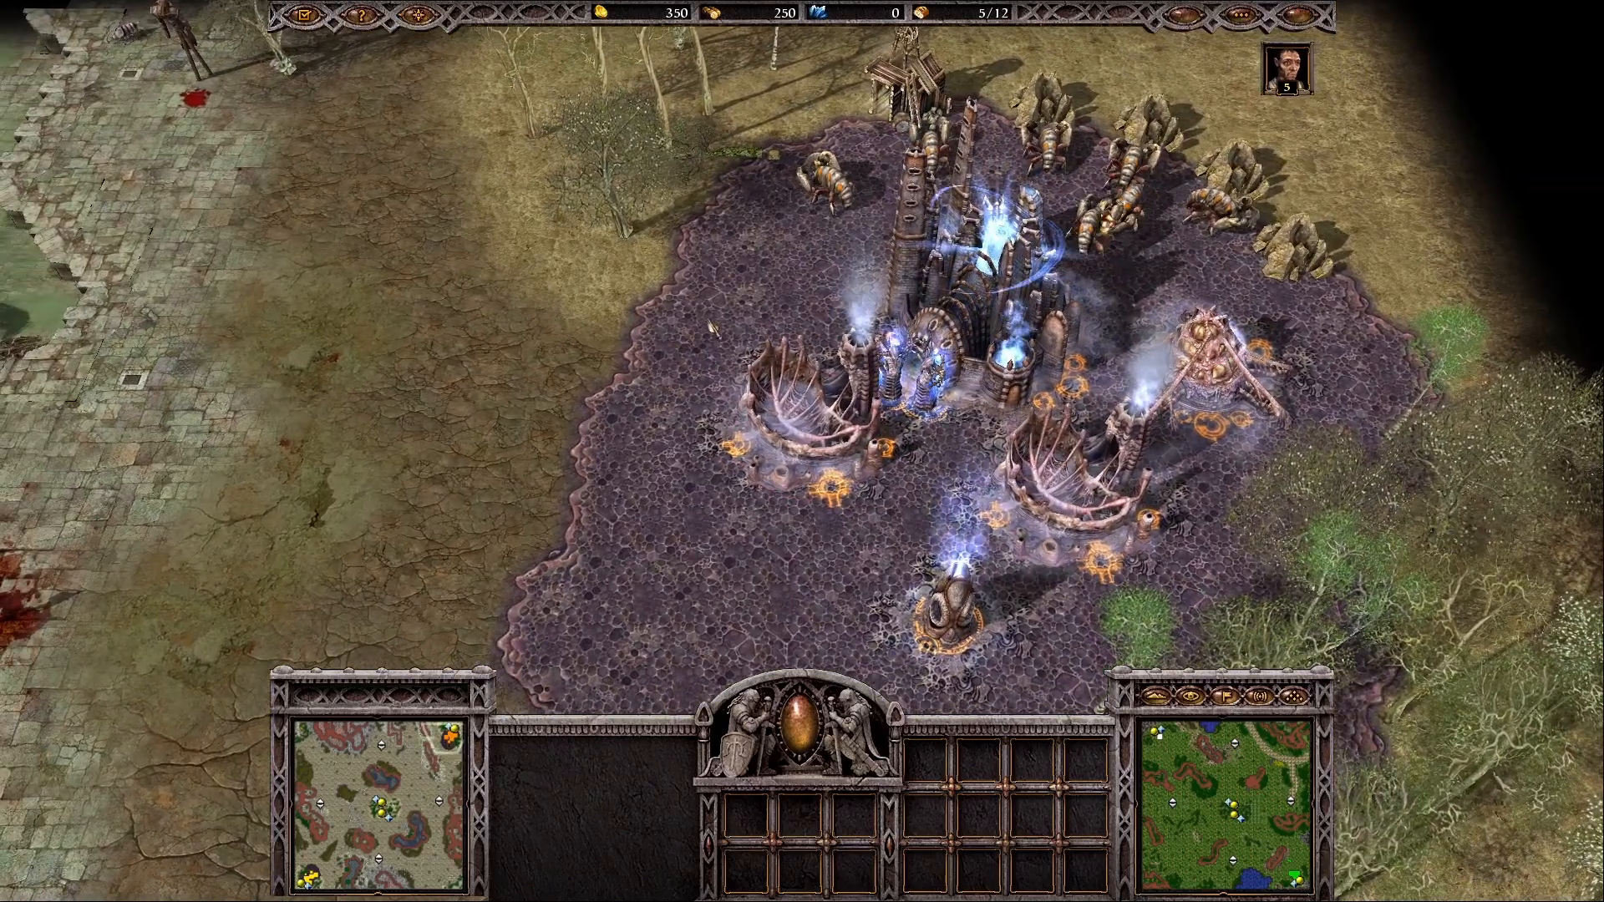
pyautogui.moveTo(1157, 125); pyautogui.dragTo(1048, 376, button='right')
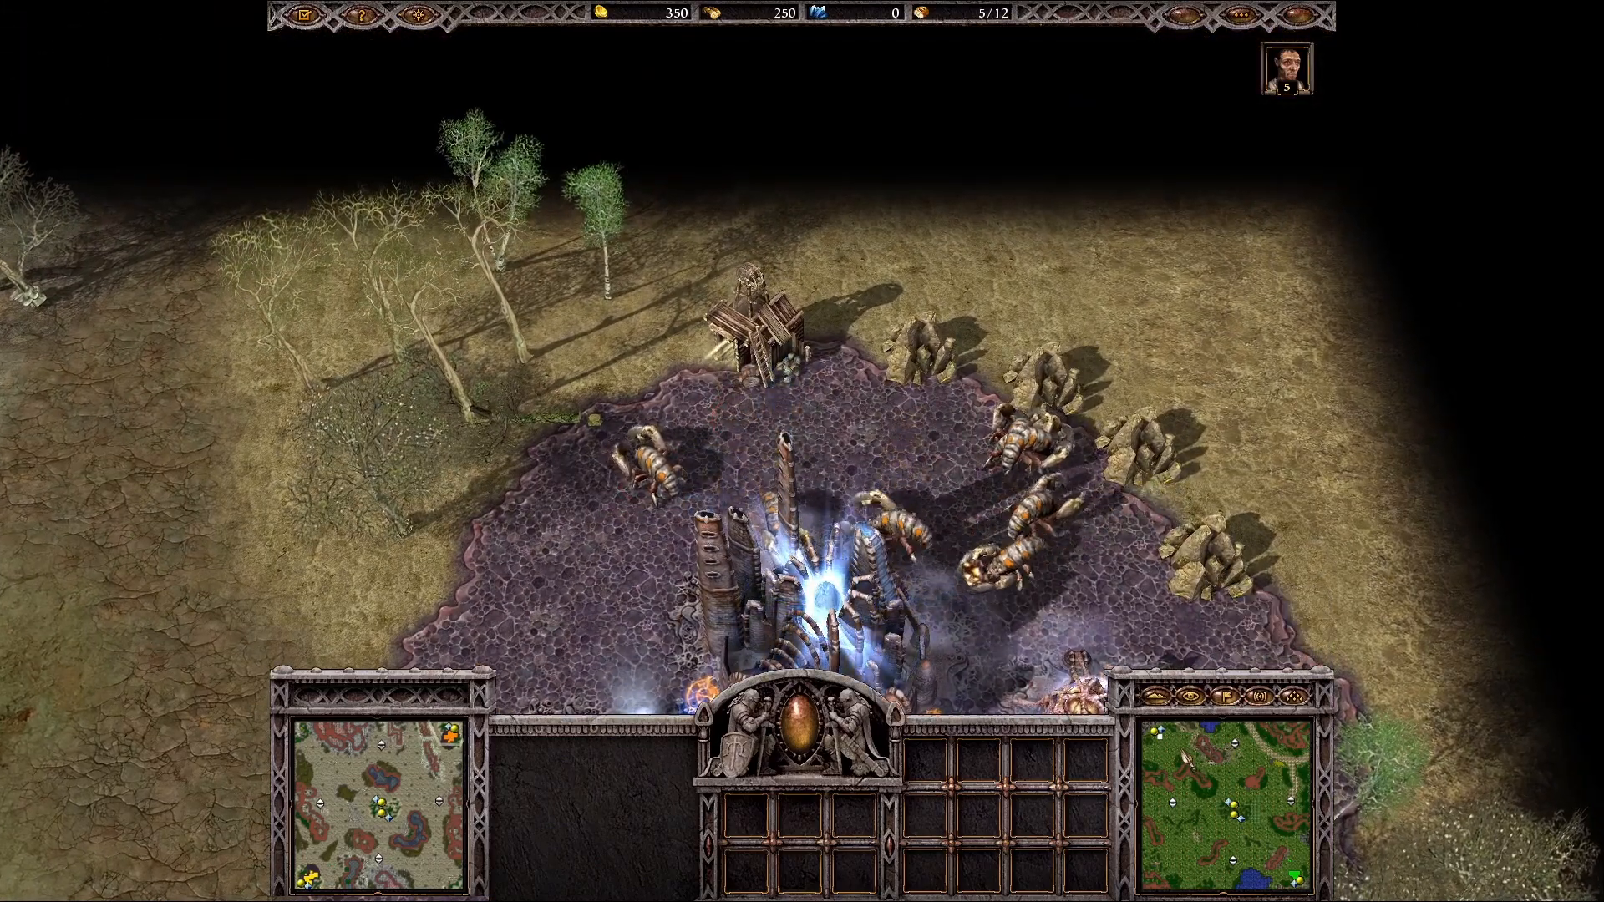
# Step: Return to the home base in the surface level's northwest corner and exit the match to its score summary
pyautogui.click(1166, 742)
pyautogui.moveTo(808, 330); pyautogui.dragTo(849, 351, button='right')
pyautogui.moveTo(507, 309); pyautogui.dragTo(626, 421, button='middle')
pyautogui.press('Escape')
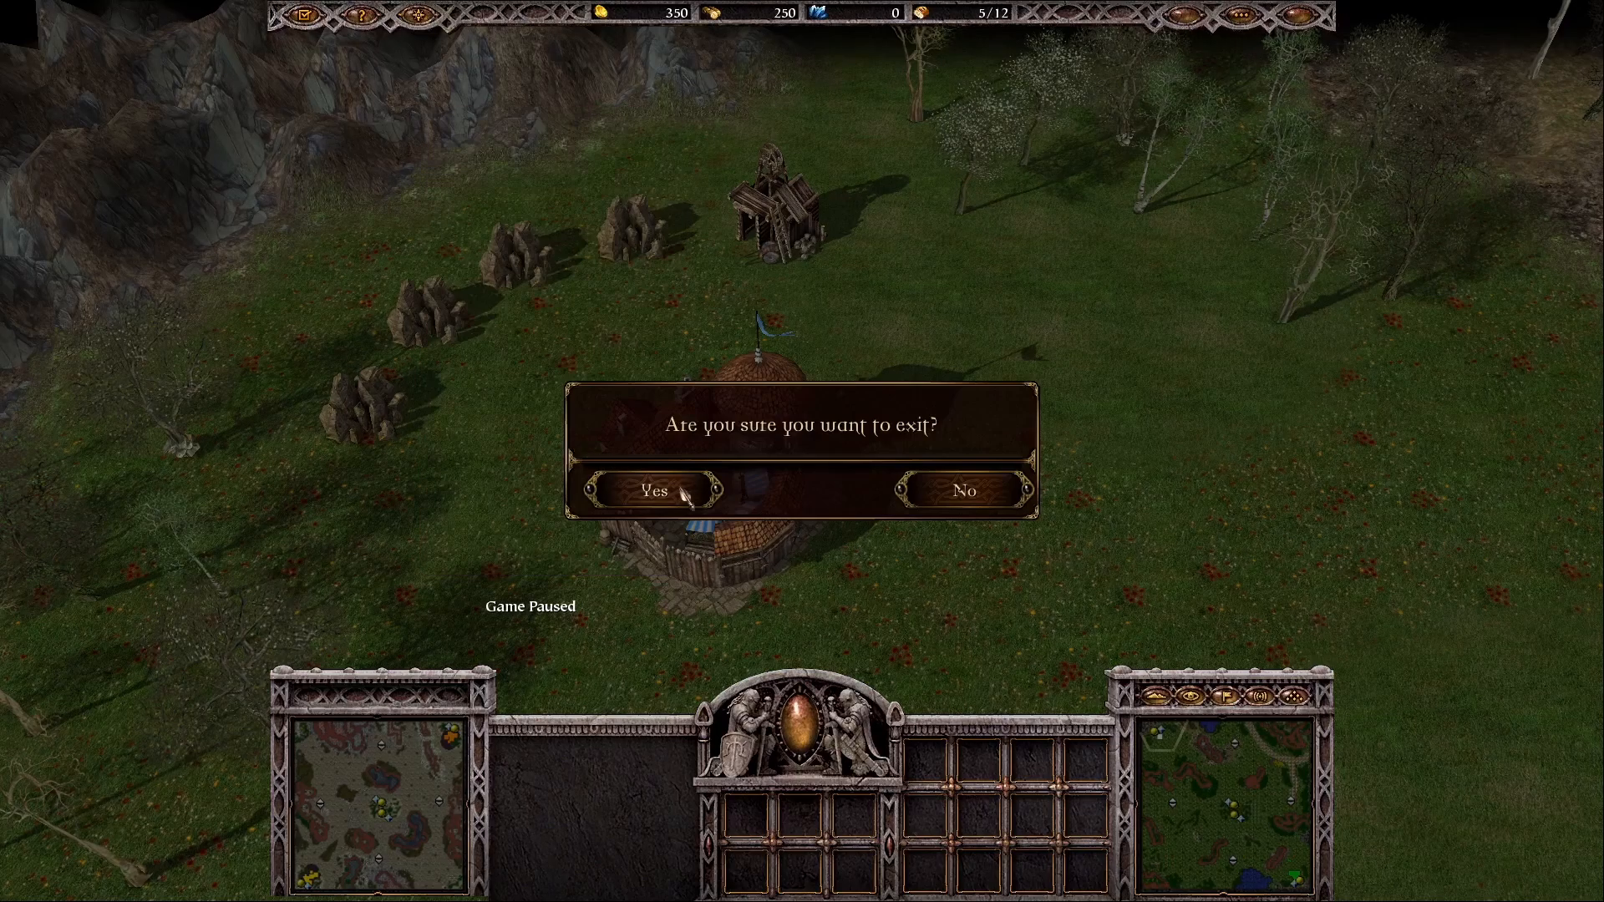
pyautogui.click(687, 491)
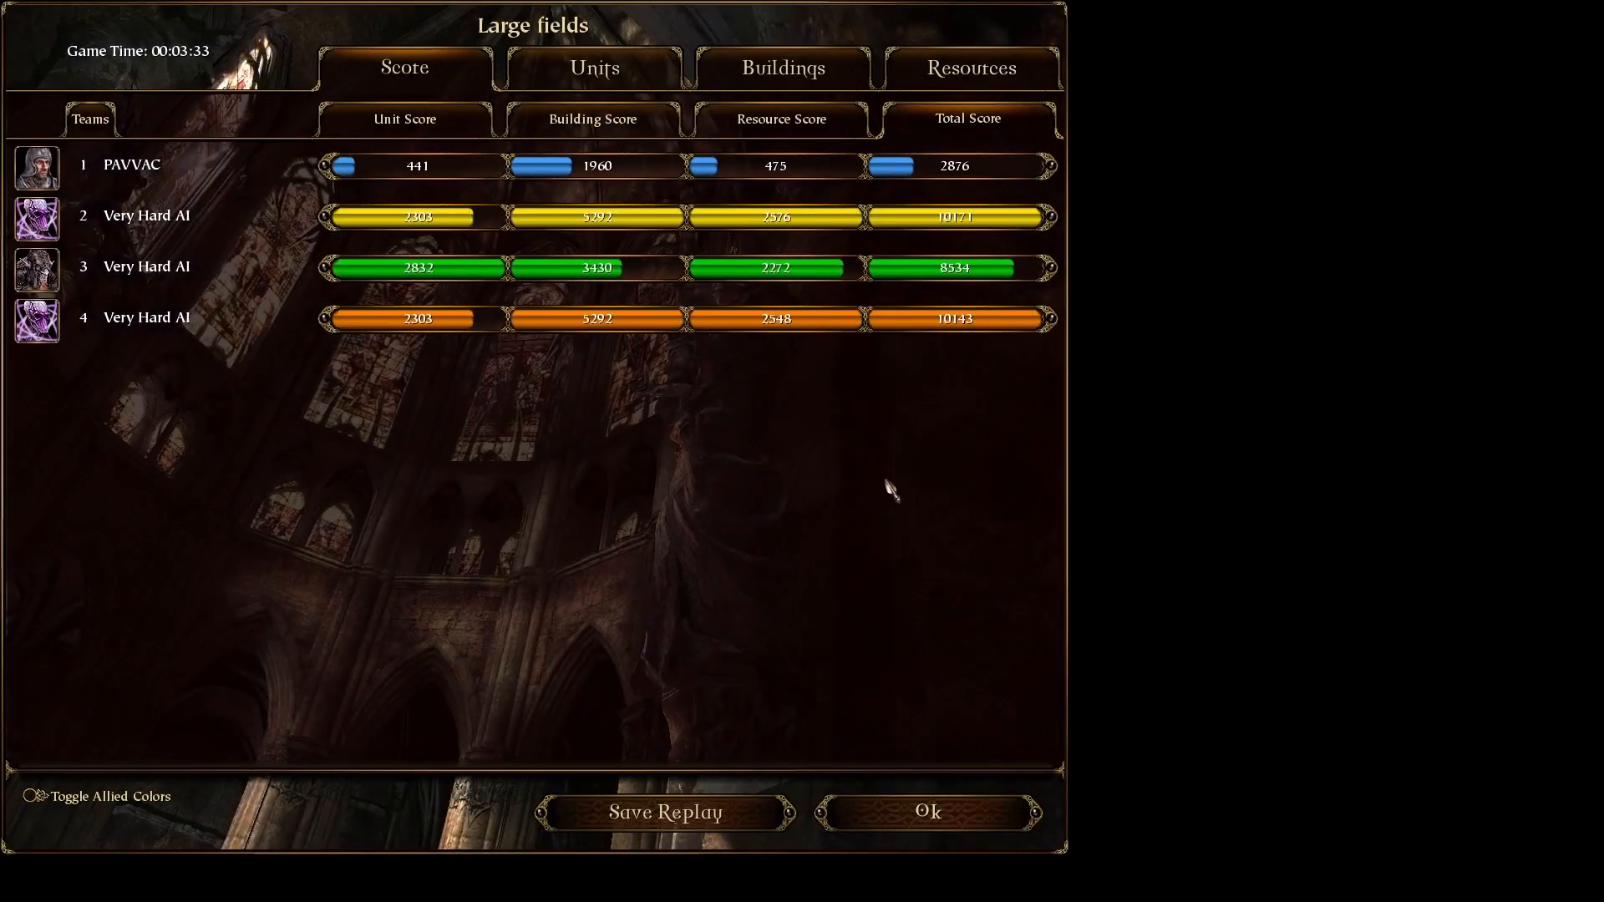